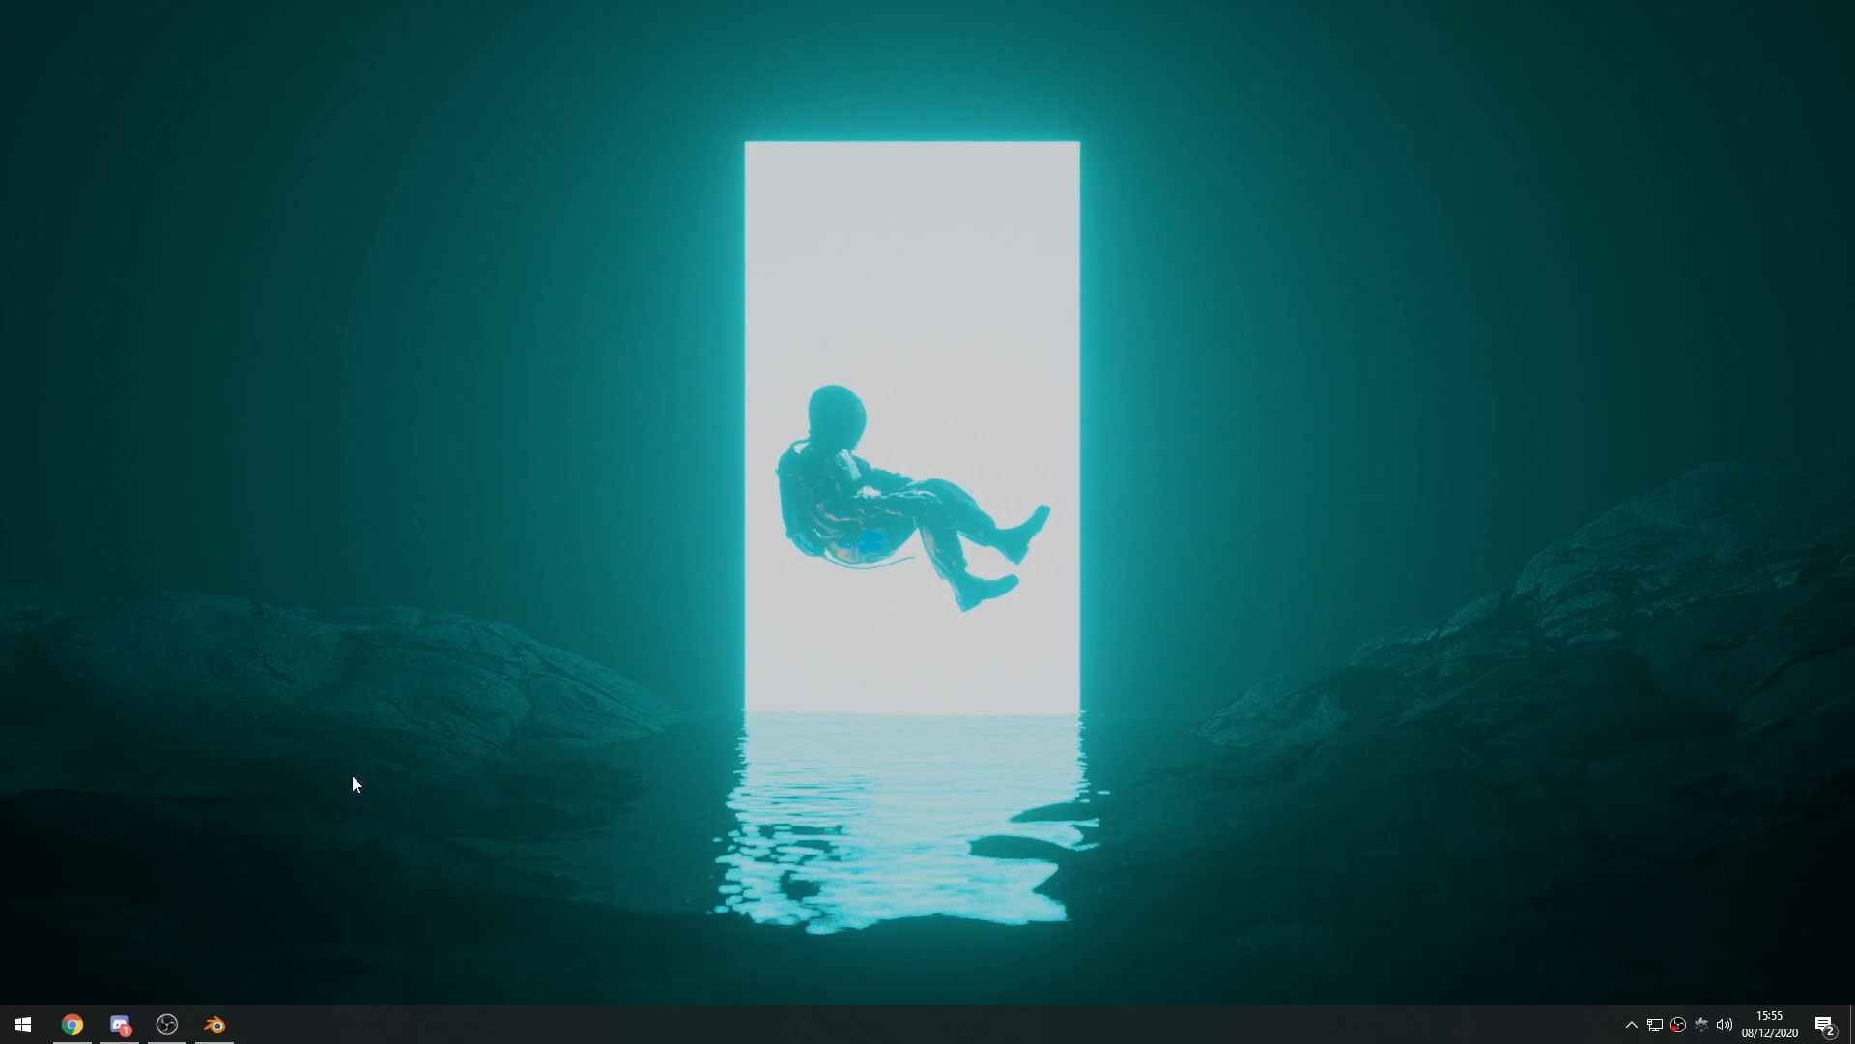
Switch to Blender and delete the default cube and light from the scene
{"action": "left_click", "coordinate": [214, 1025]}
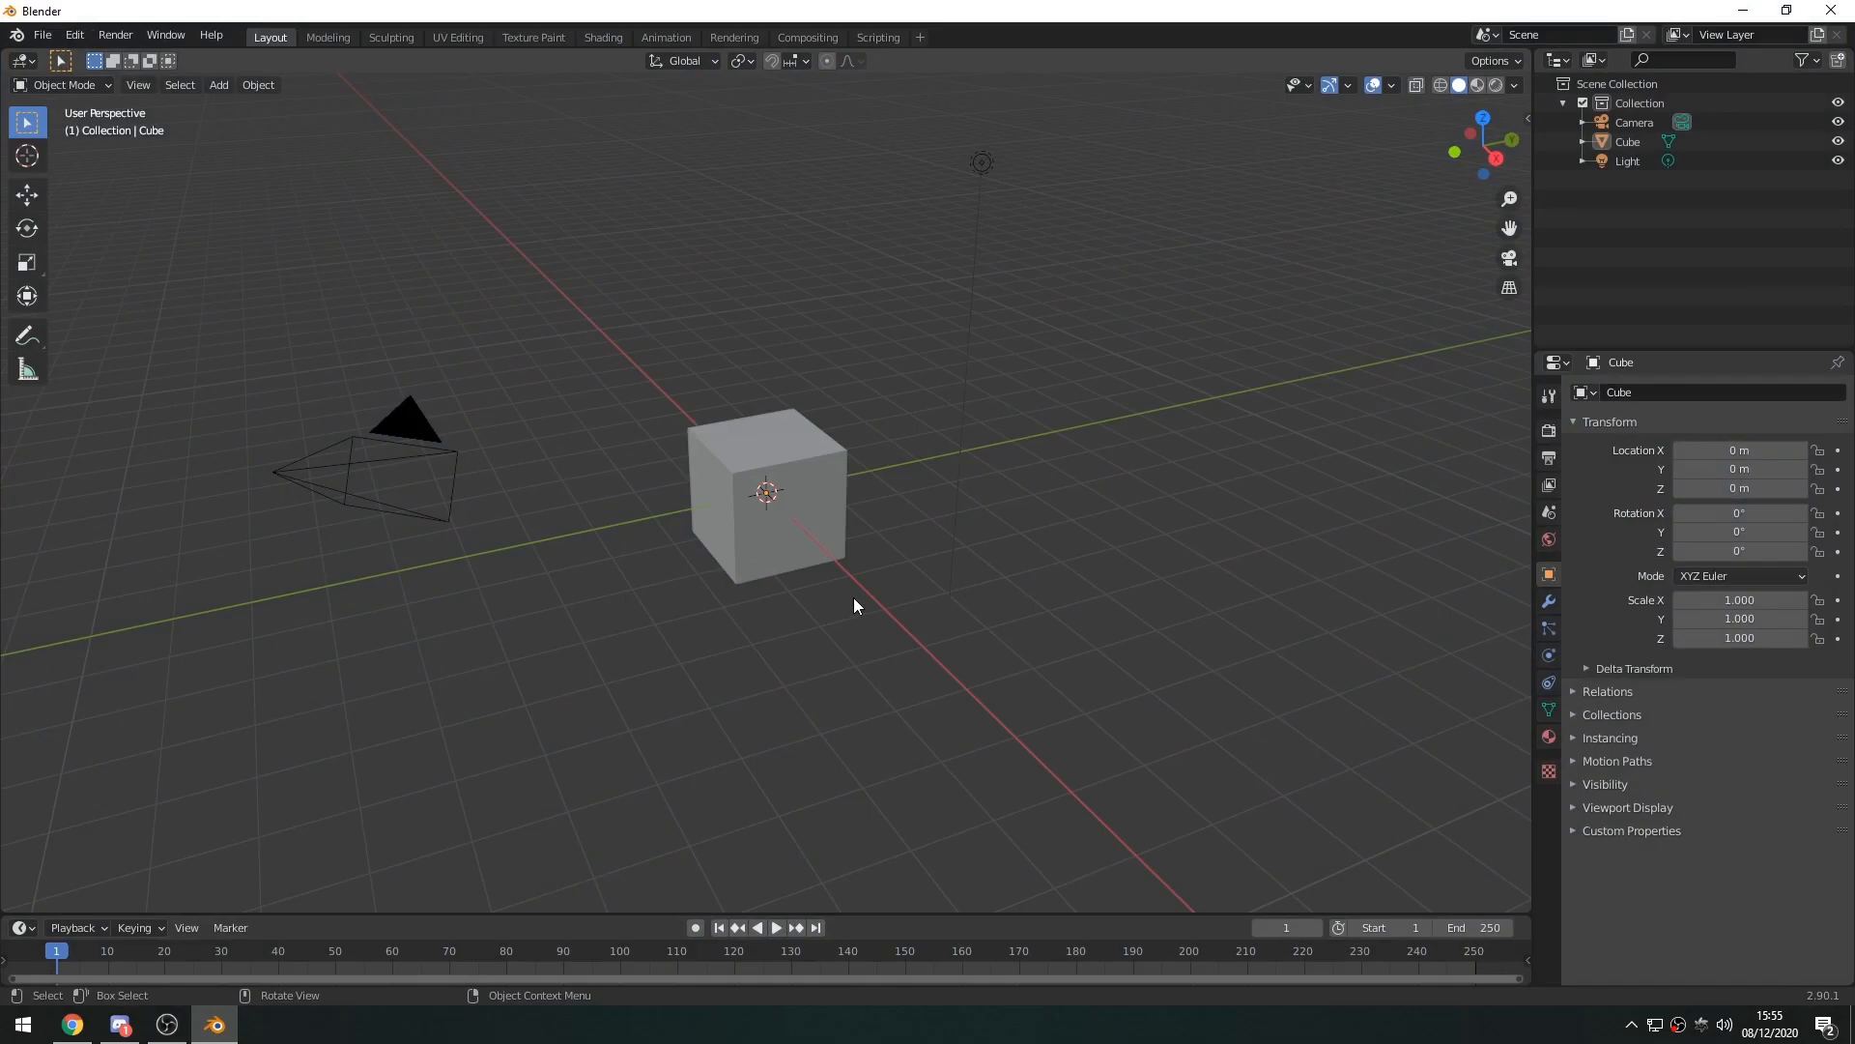
{"action": "key", "text": "super"}
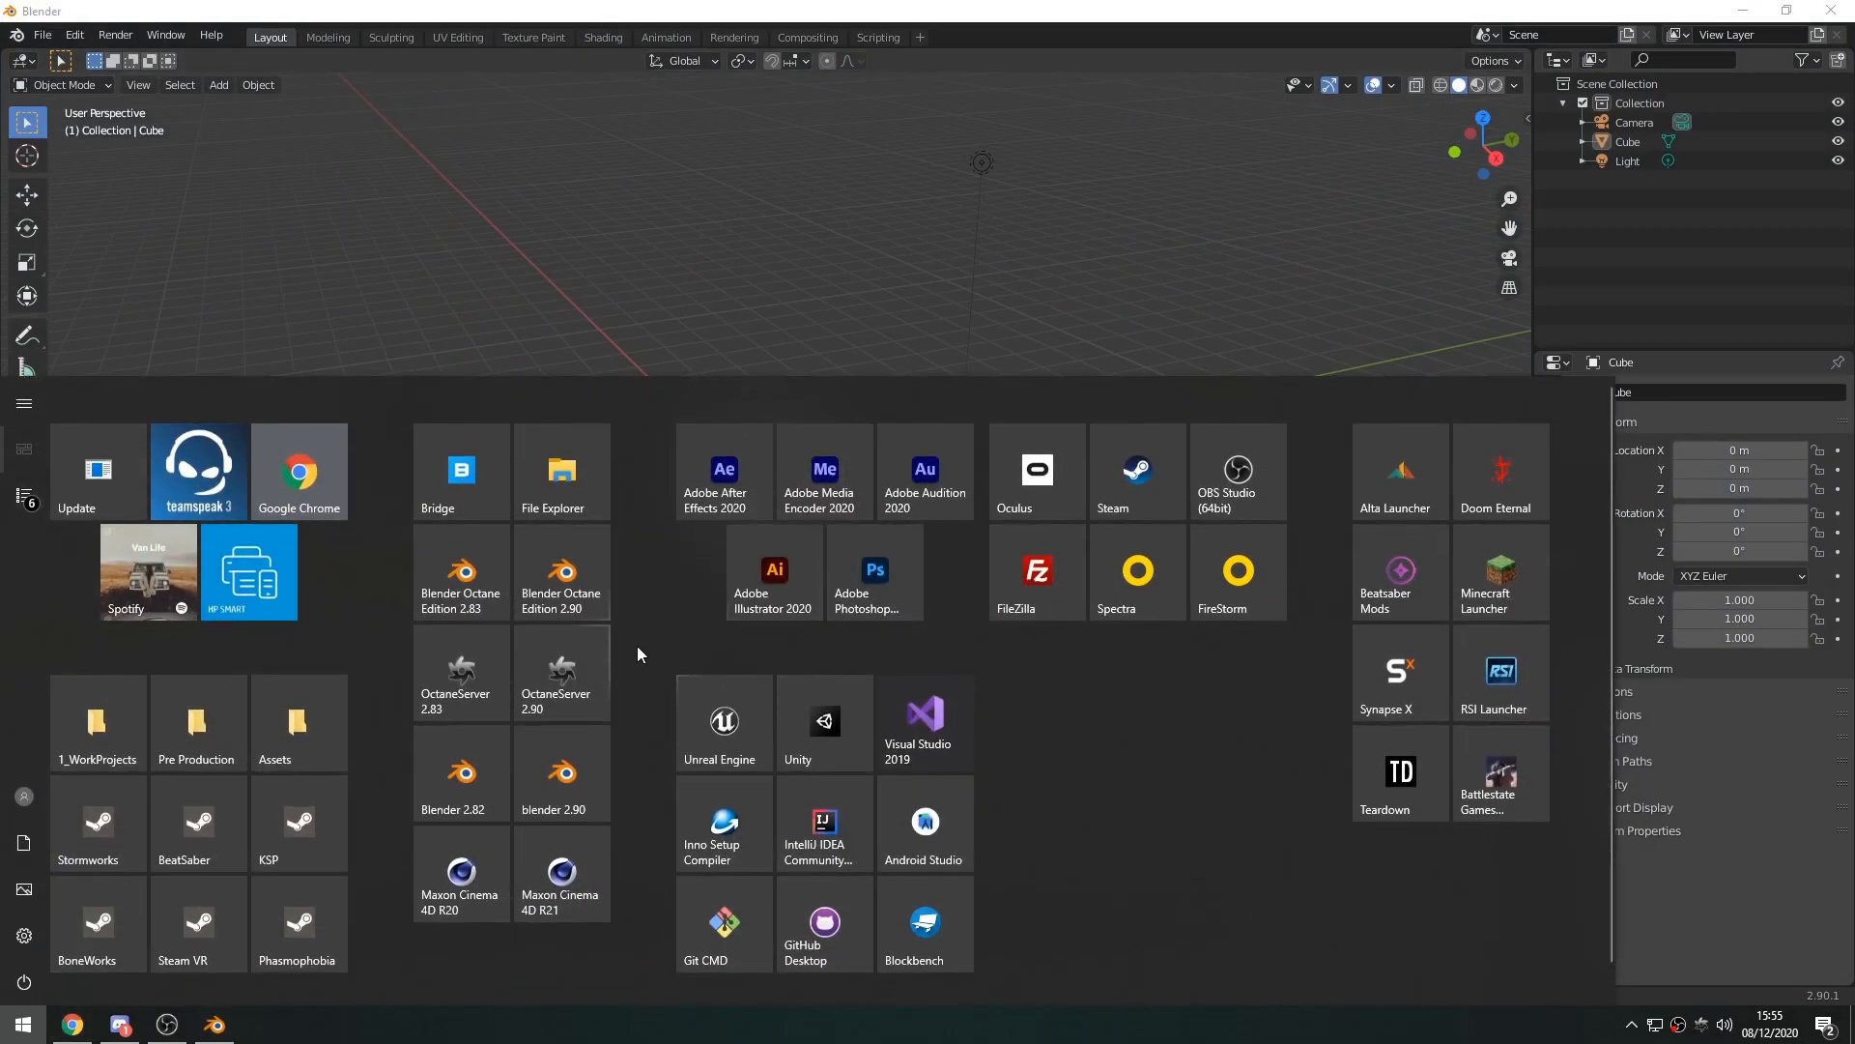
{"action": "left_click", "coordinate": [746, 269]}
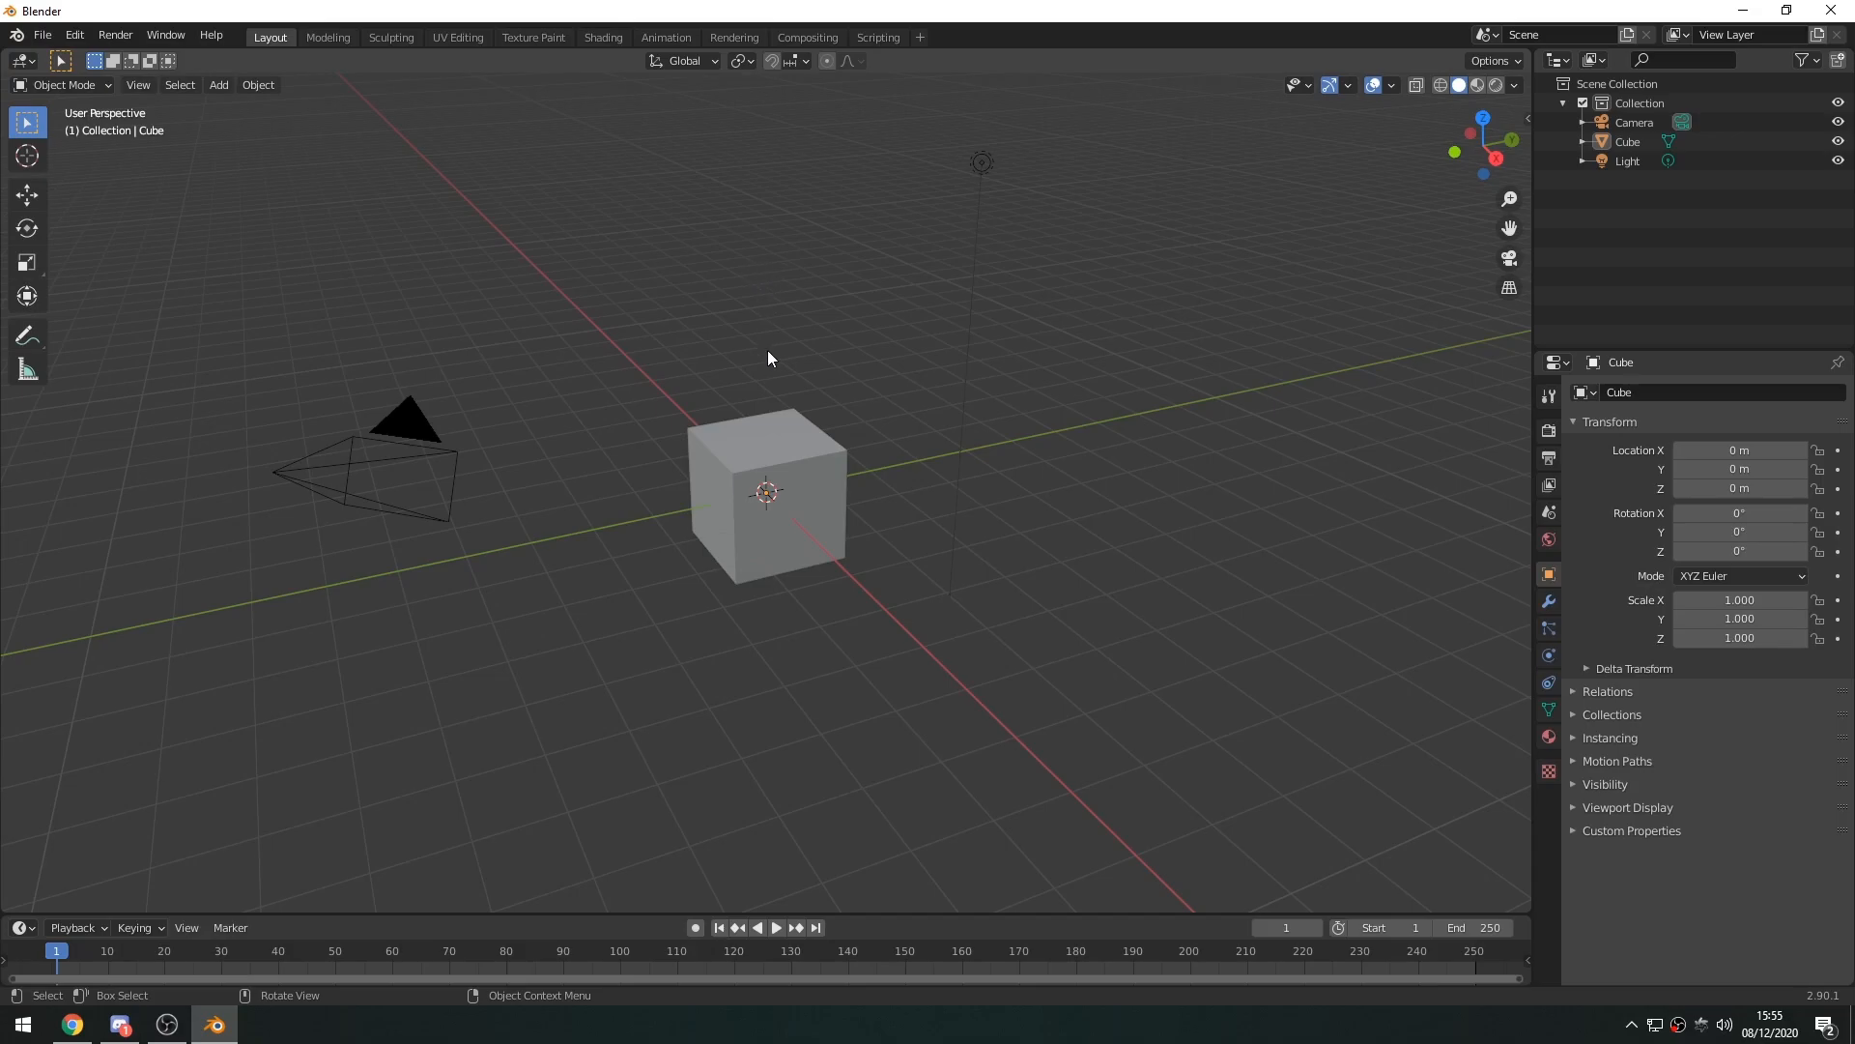
{"action": "middle_click_drag", "start_coordinate": [770, 360], "coordinate": [671, 347]}
{"action": "left_click_drag", "start_coordinate": [605, 219], "coordinate": [998, 593]}
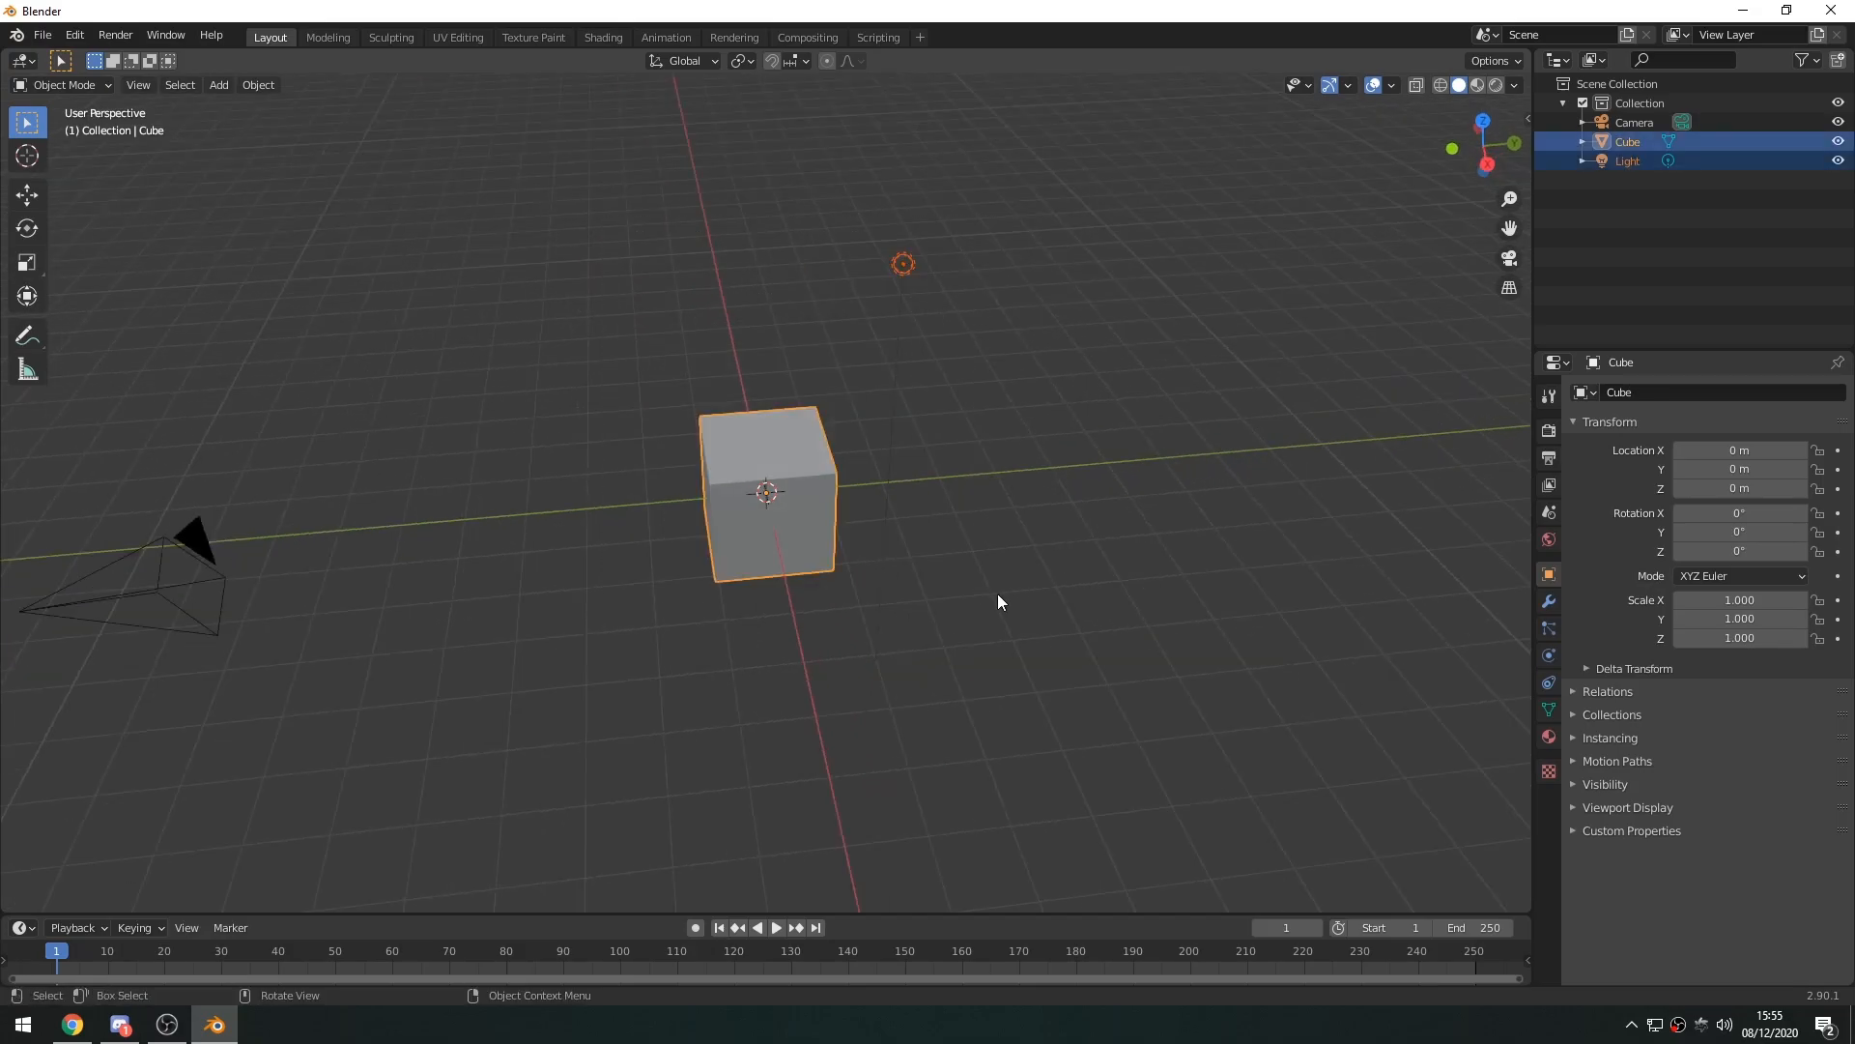
{"action": "key", "text": "Delete"}
{"action": "middle_click_drag", "start_coordinate": [998, 593], "coordinate": [731, 545]}
{"action": "key", "text": "shift+a"}
{"action": "mouse_move", "coordinate": [683, 345]}
{"action": "middle_click_drag", "start_coordinate": [665, 346], "coordinate": [658, 522]}
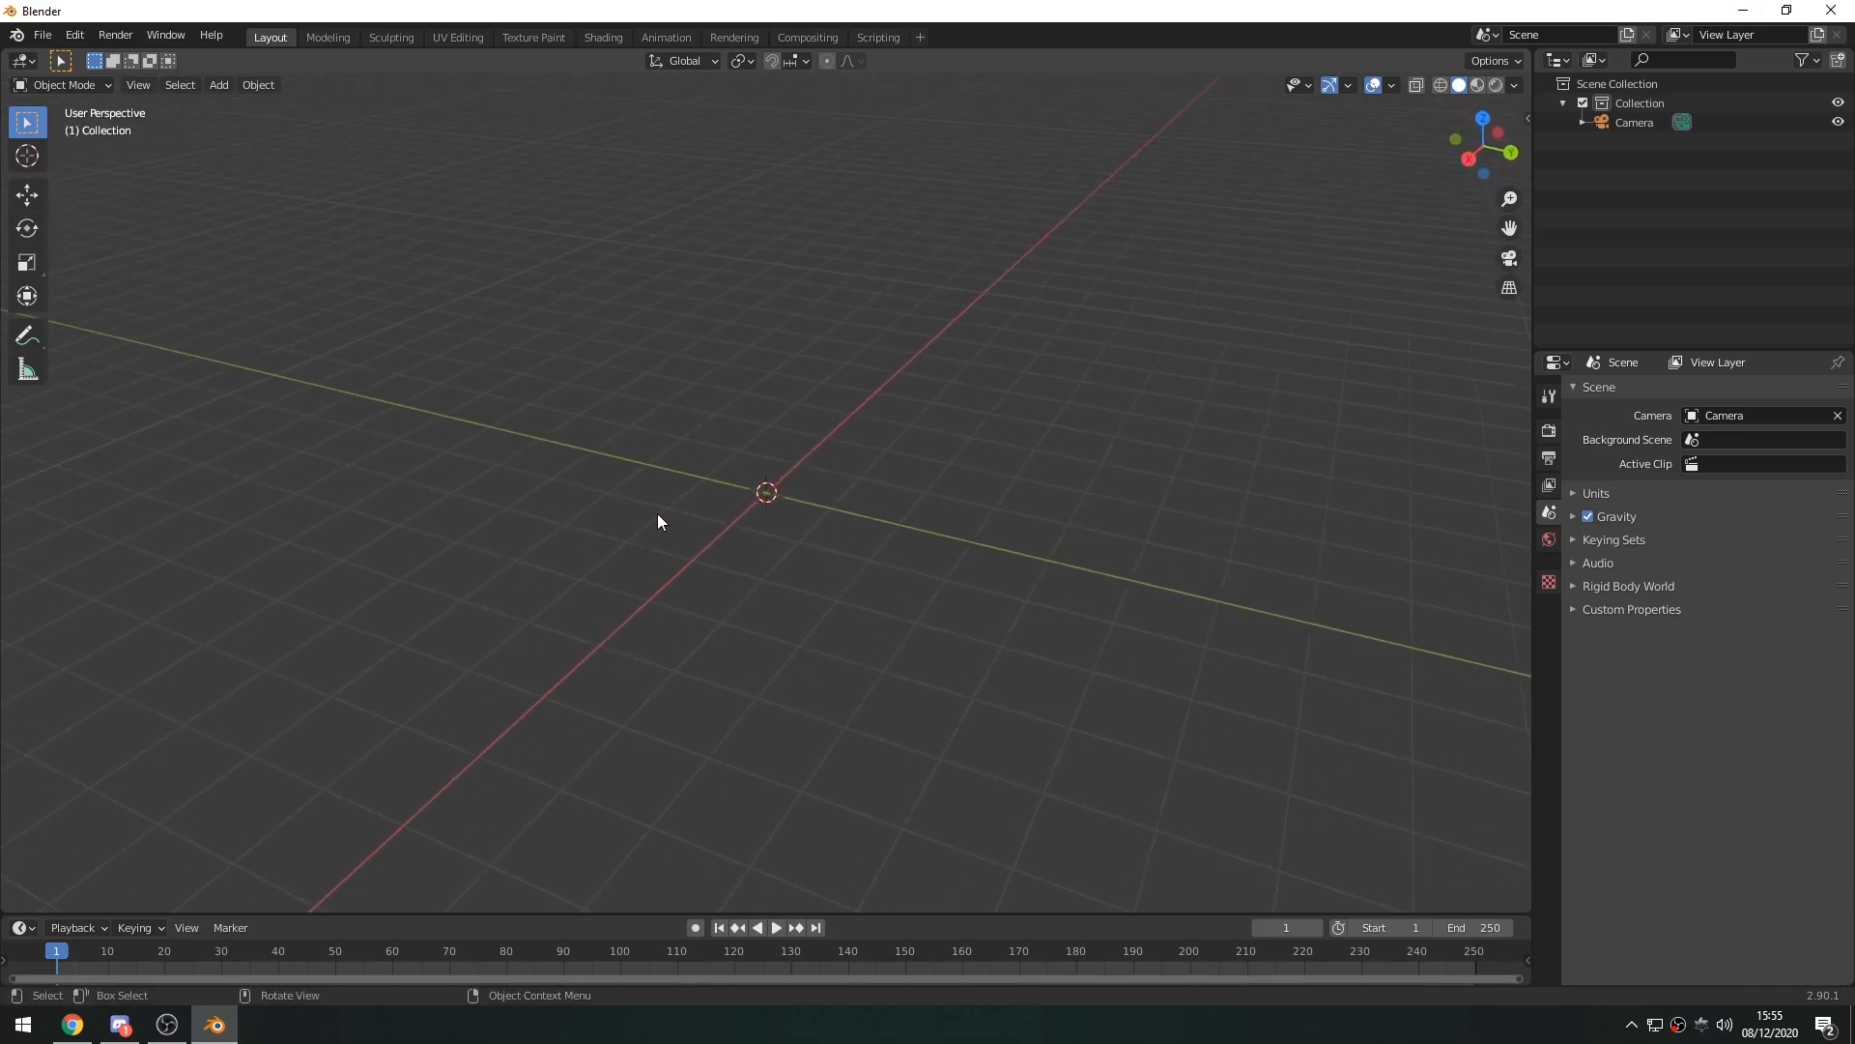
Set the scene's render engine to Octane
{"action": "left_click", "coordinate": [1547, 542]}
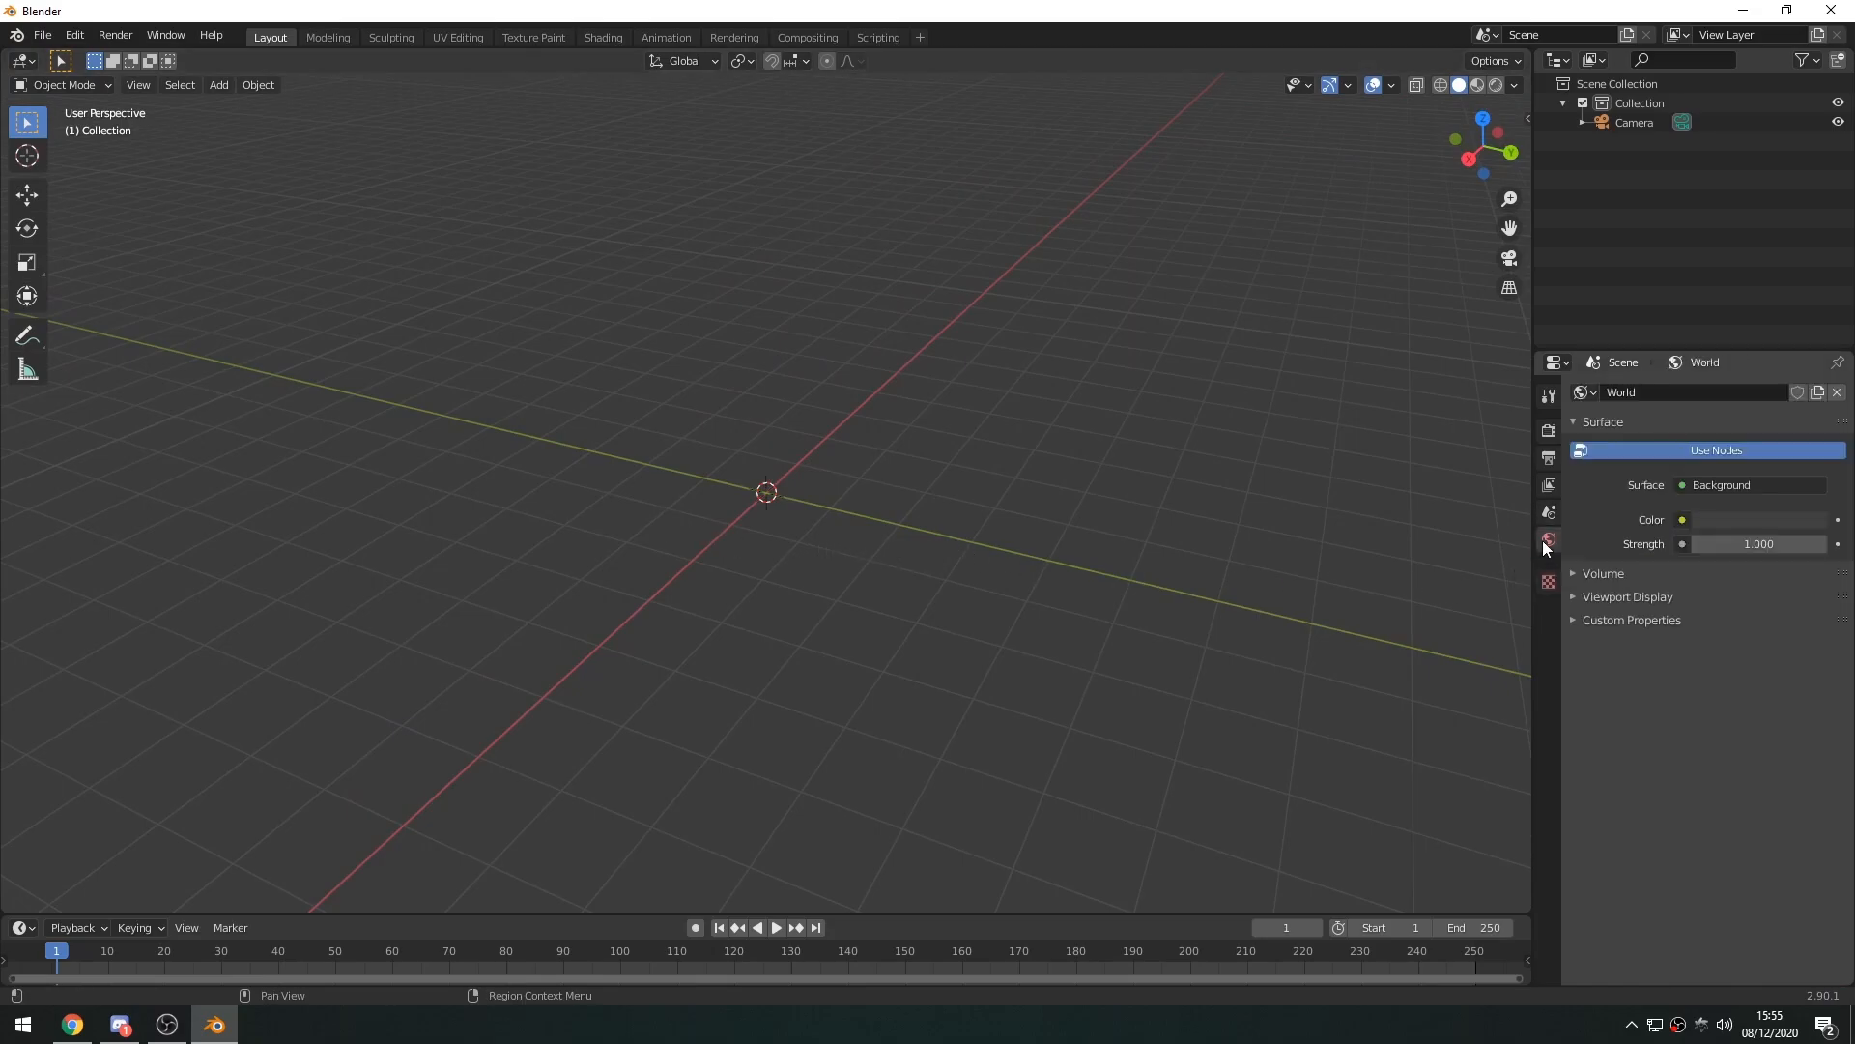
{"action": "left_click", "coordinate": [1759, 483]}
{"action": "left_click", "coordinate": [1754, 479]}
{"action": "left_click", "coordinate": [1550, 431]}
{"action": "left_click", "coordinate": [1730, 392]}
{"action": "left_click", "coordinate": [1743, 478]}
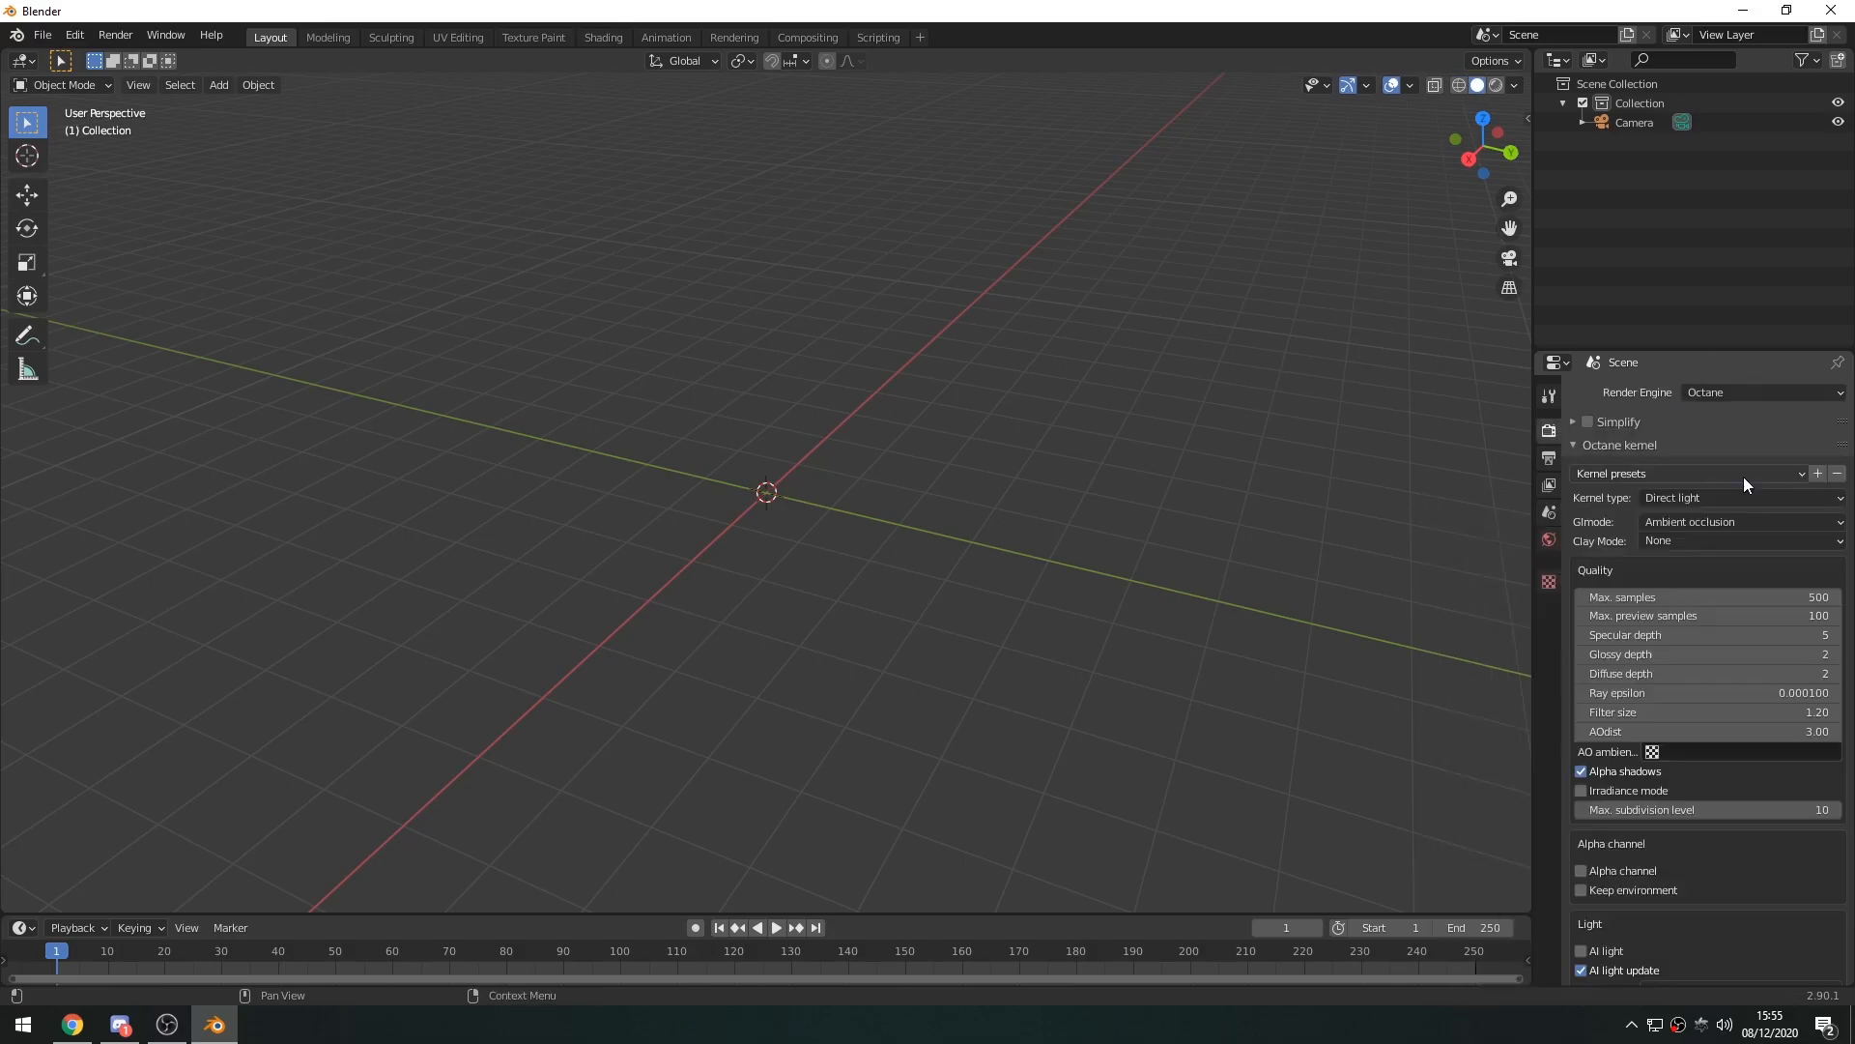
Set the Octane kernel type to Path trace
{"action": "left_click", "coordinate": [1549, 541]}
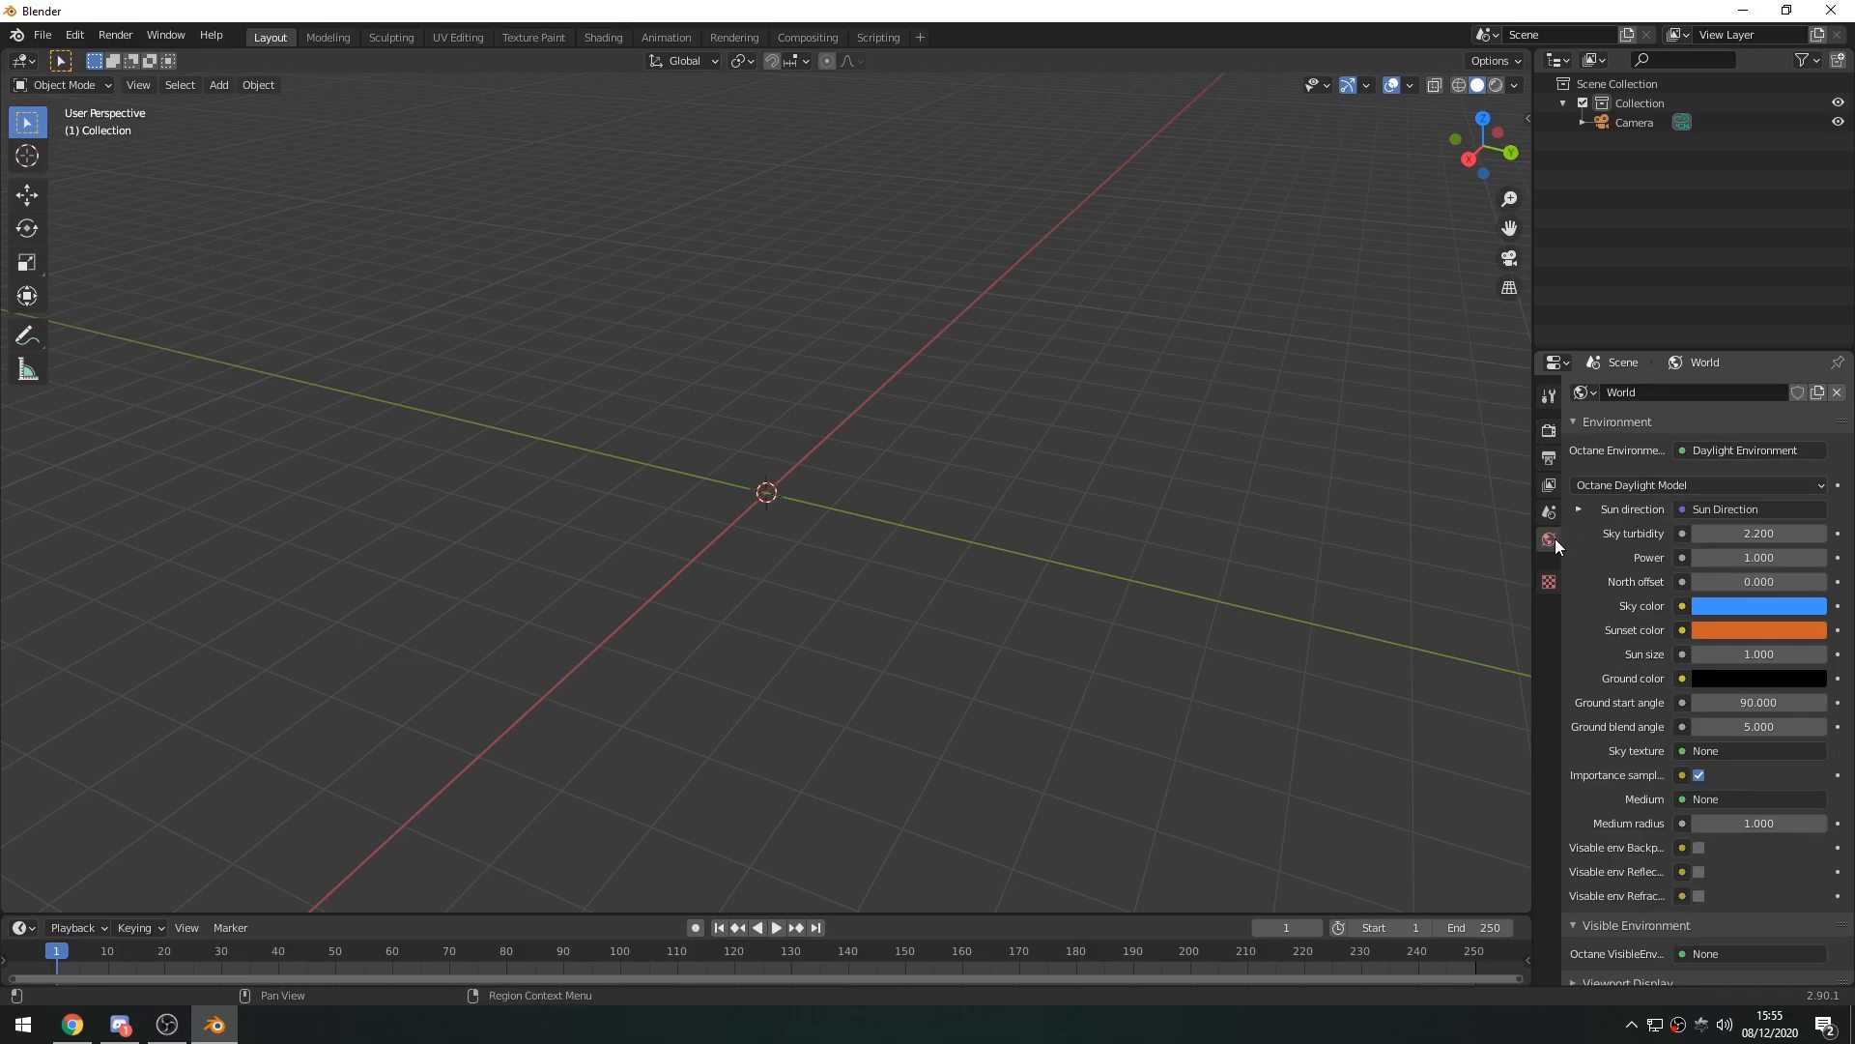
{"action": "left_click", "coordinate": [1549, 431]}
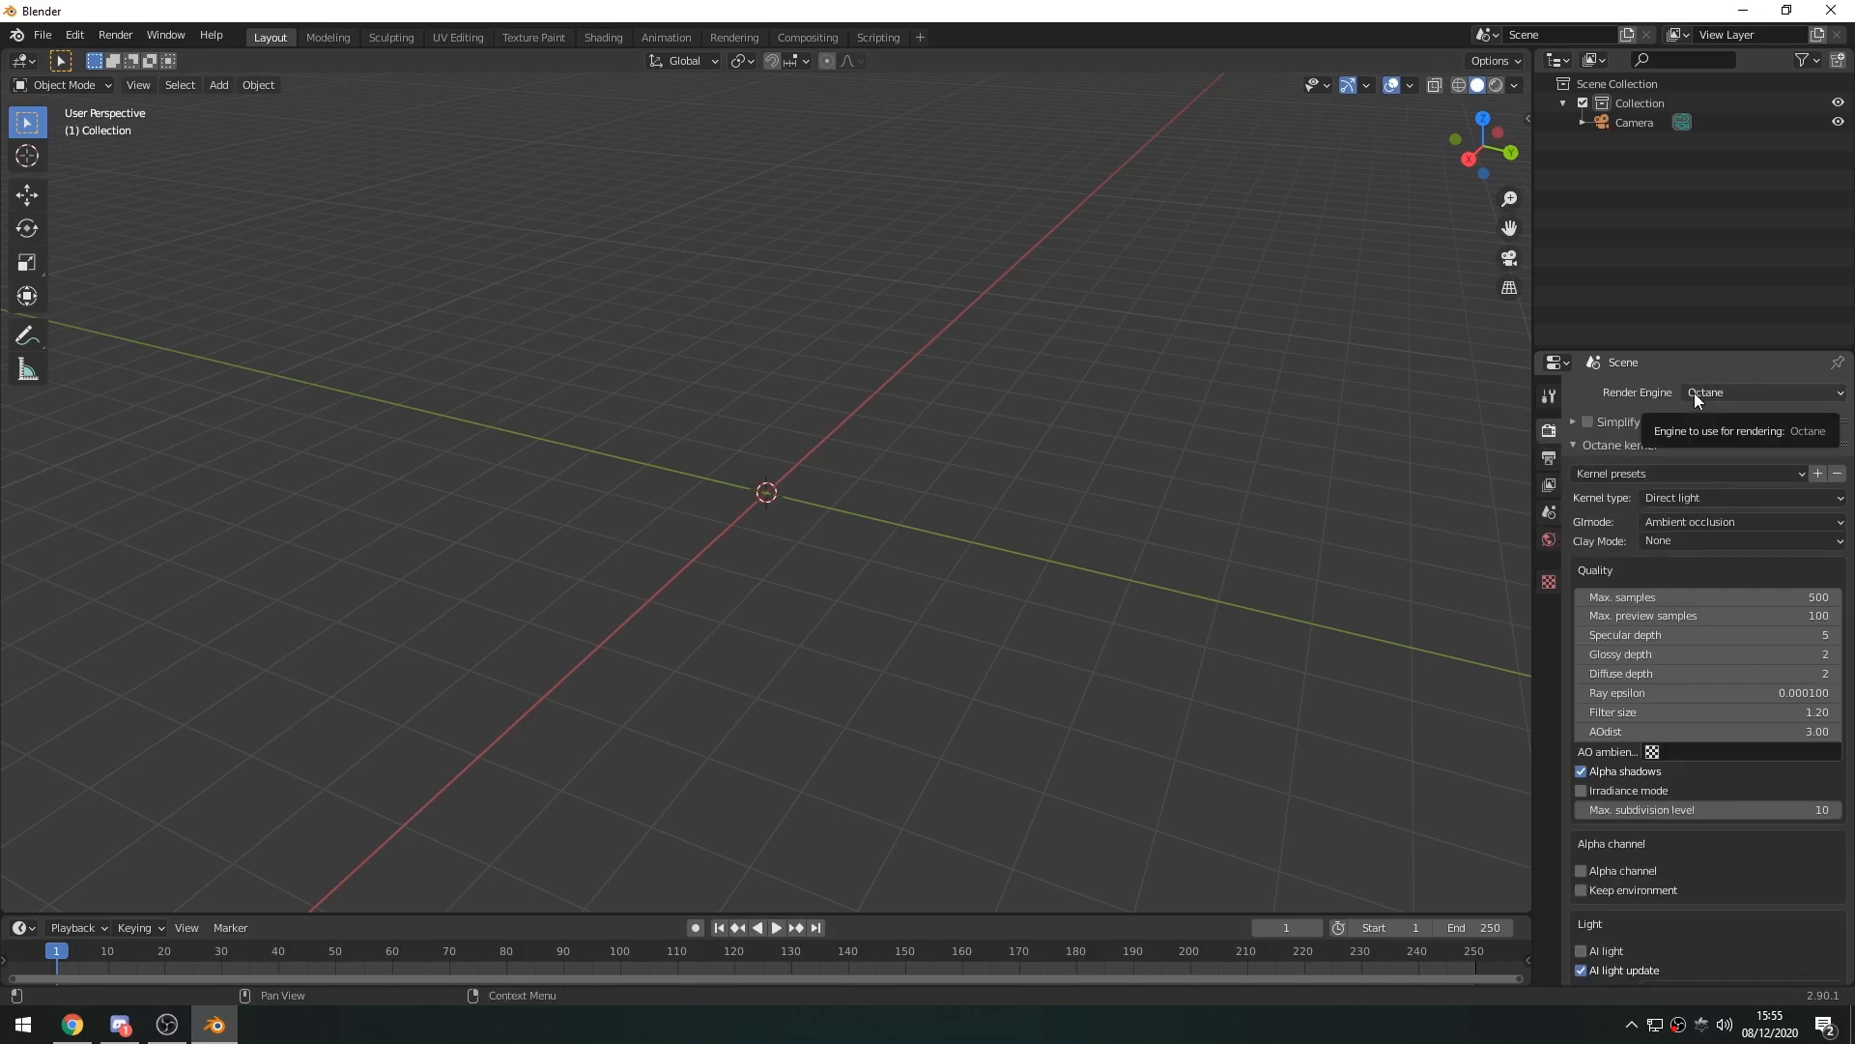
{"action": "left_click", "coordinate": [1674, 496]}
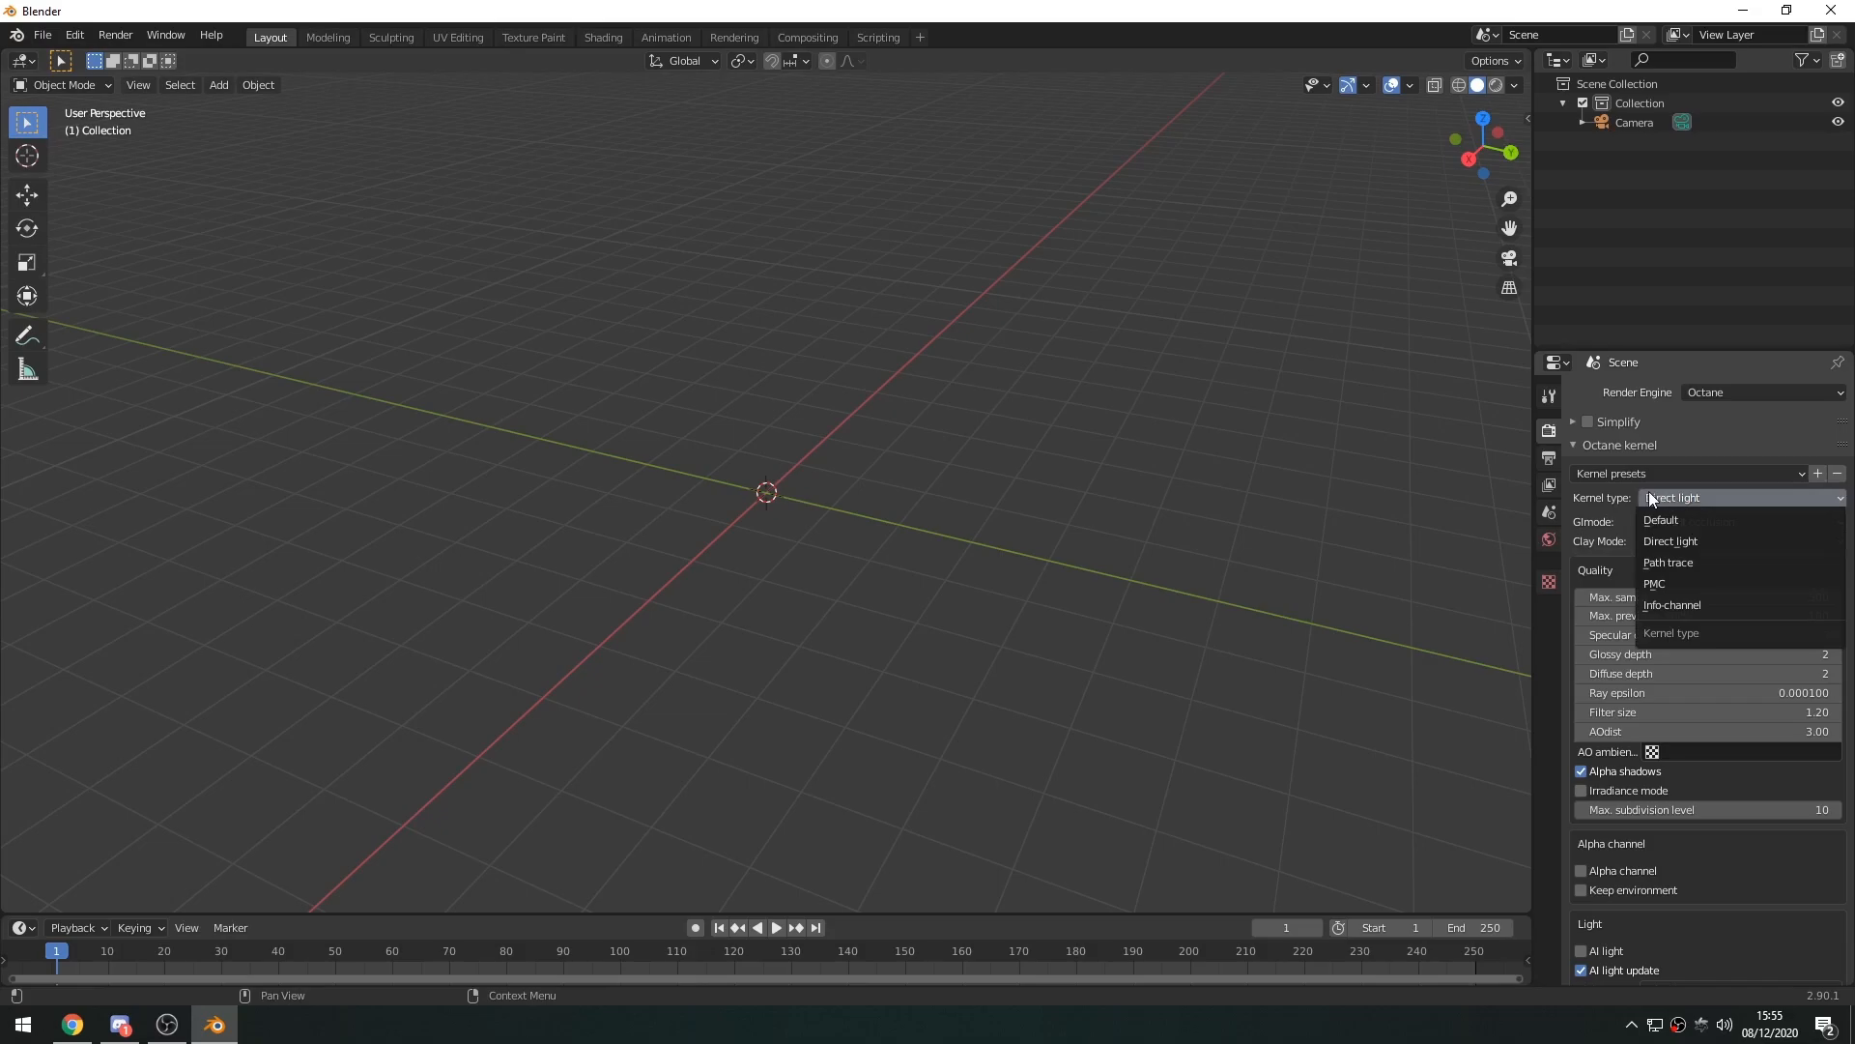
{"action": "left_click", "coordinate": [1654, 564]}
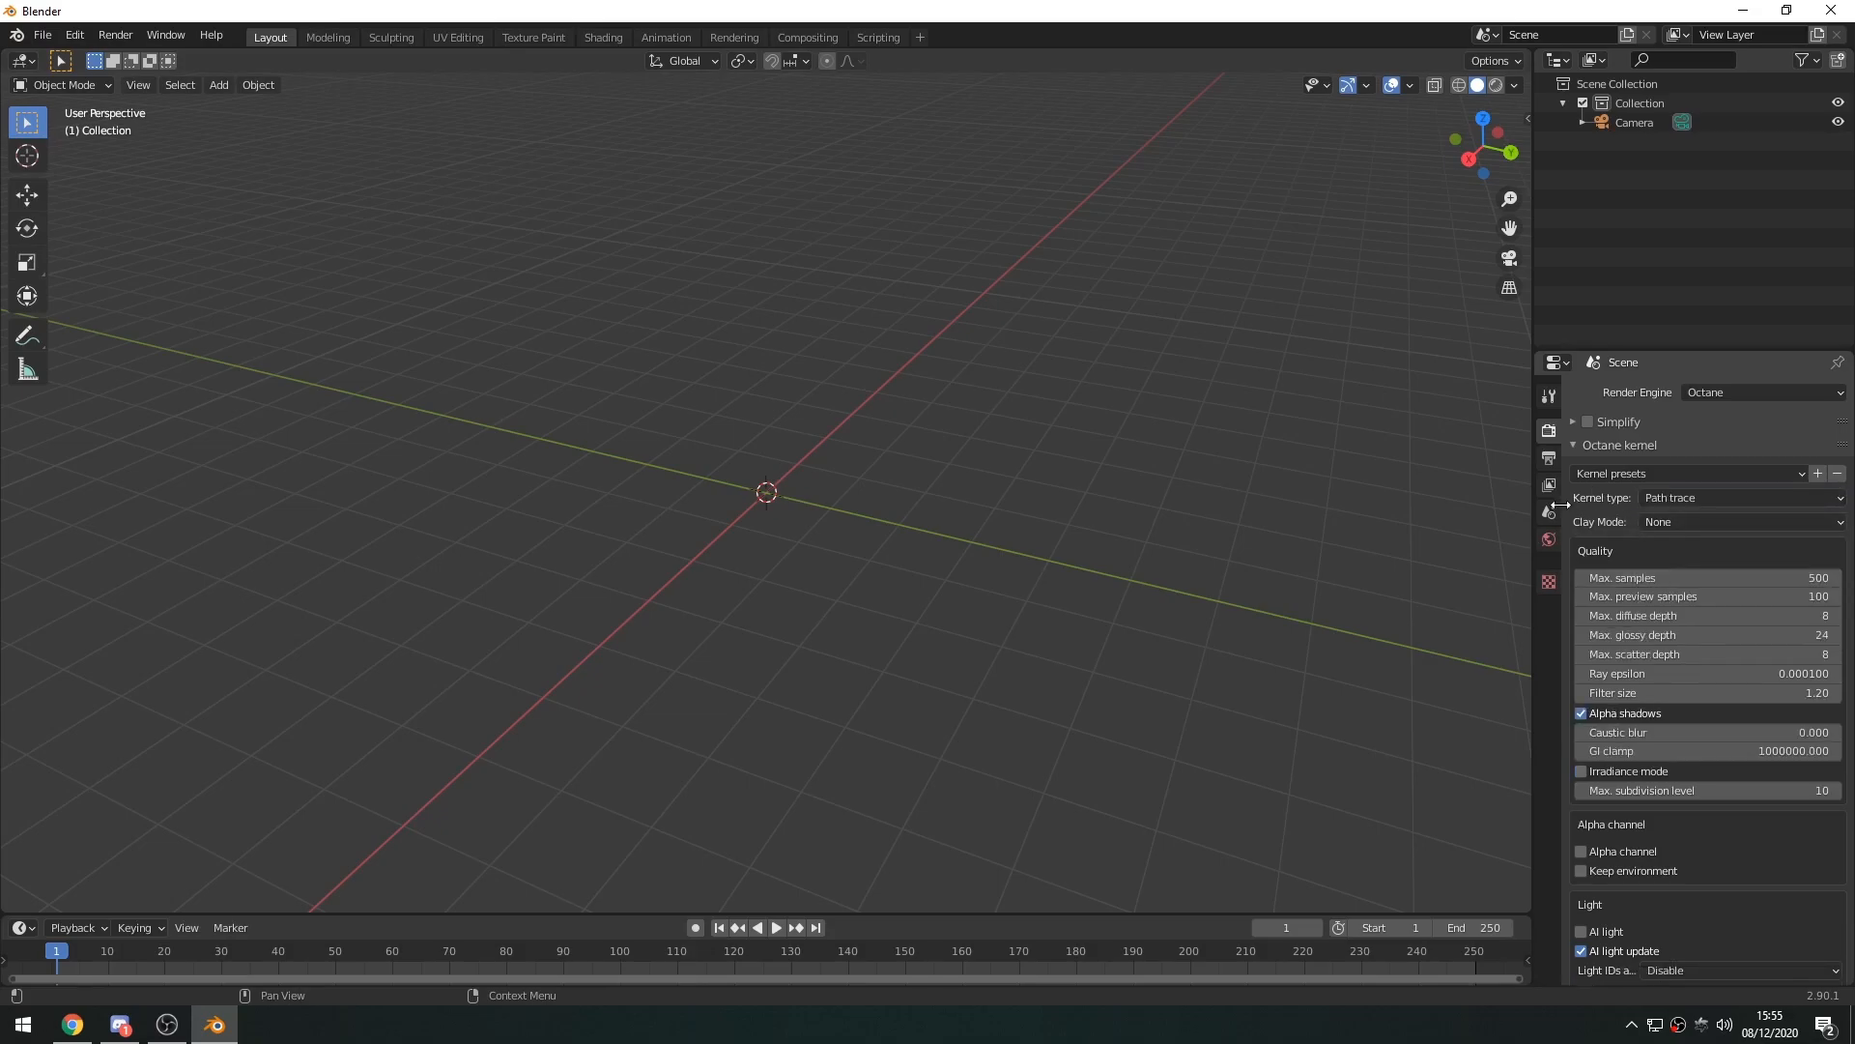
Change the world's Octane environment to Texture Environment
{"action": "left_click", "coordinate": [1549, 541]}
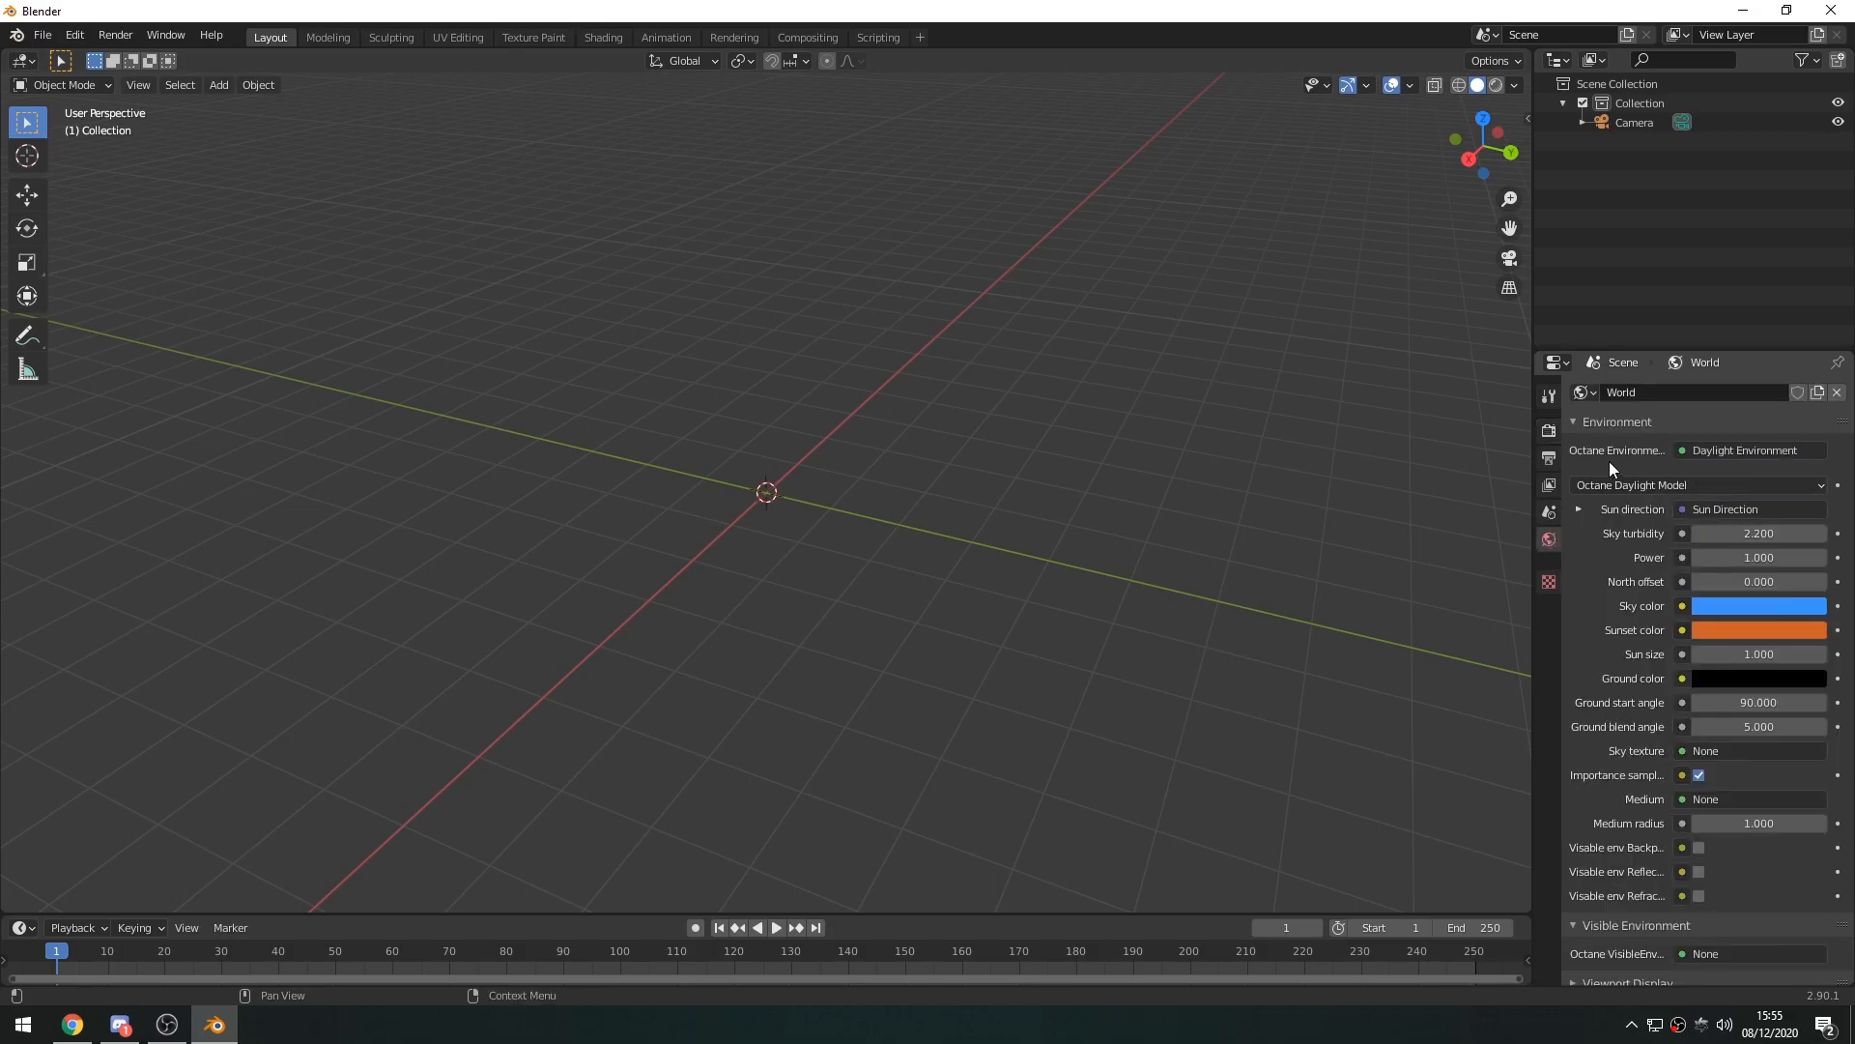
{"action": "left_click", "coordinate": [1730, 451]}
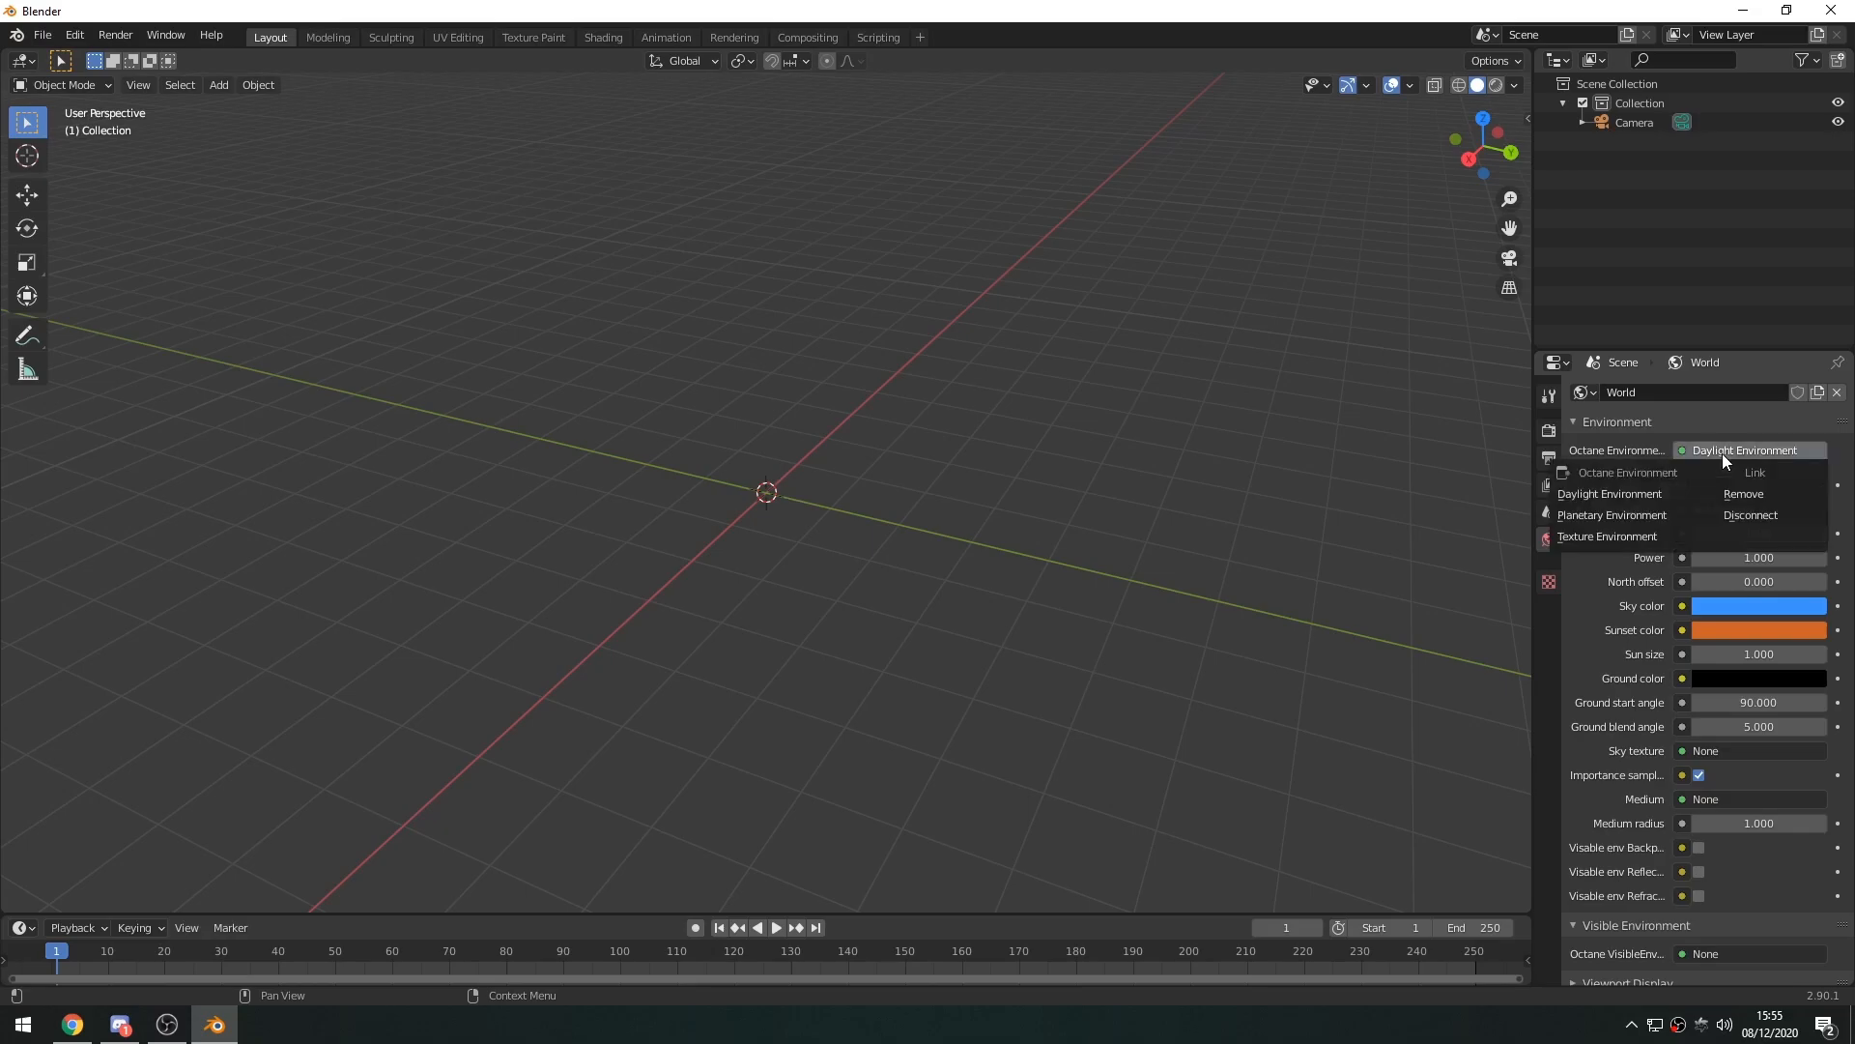
{"action": "left_click", "coordinate": [1592, 537]}
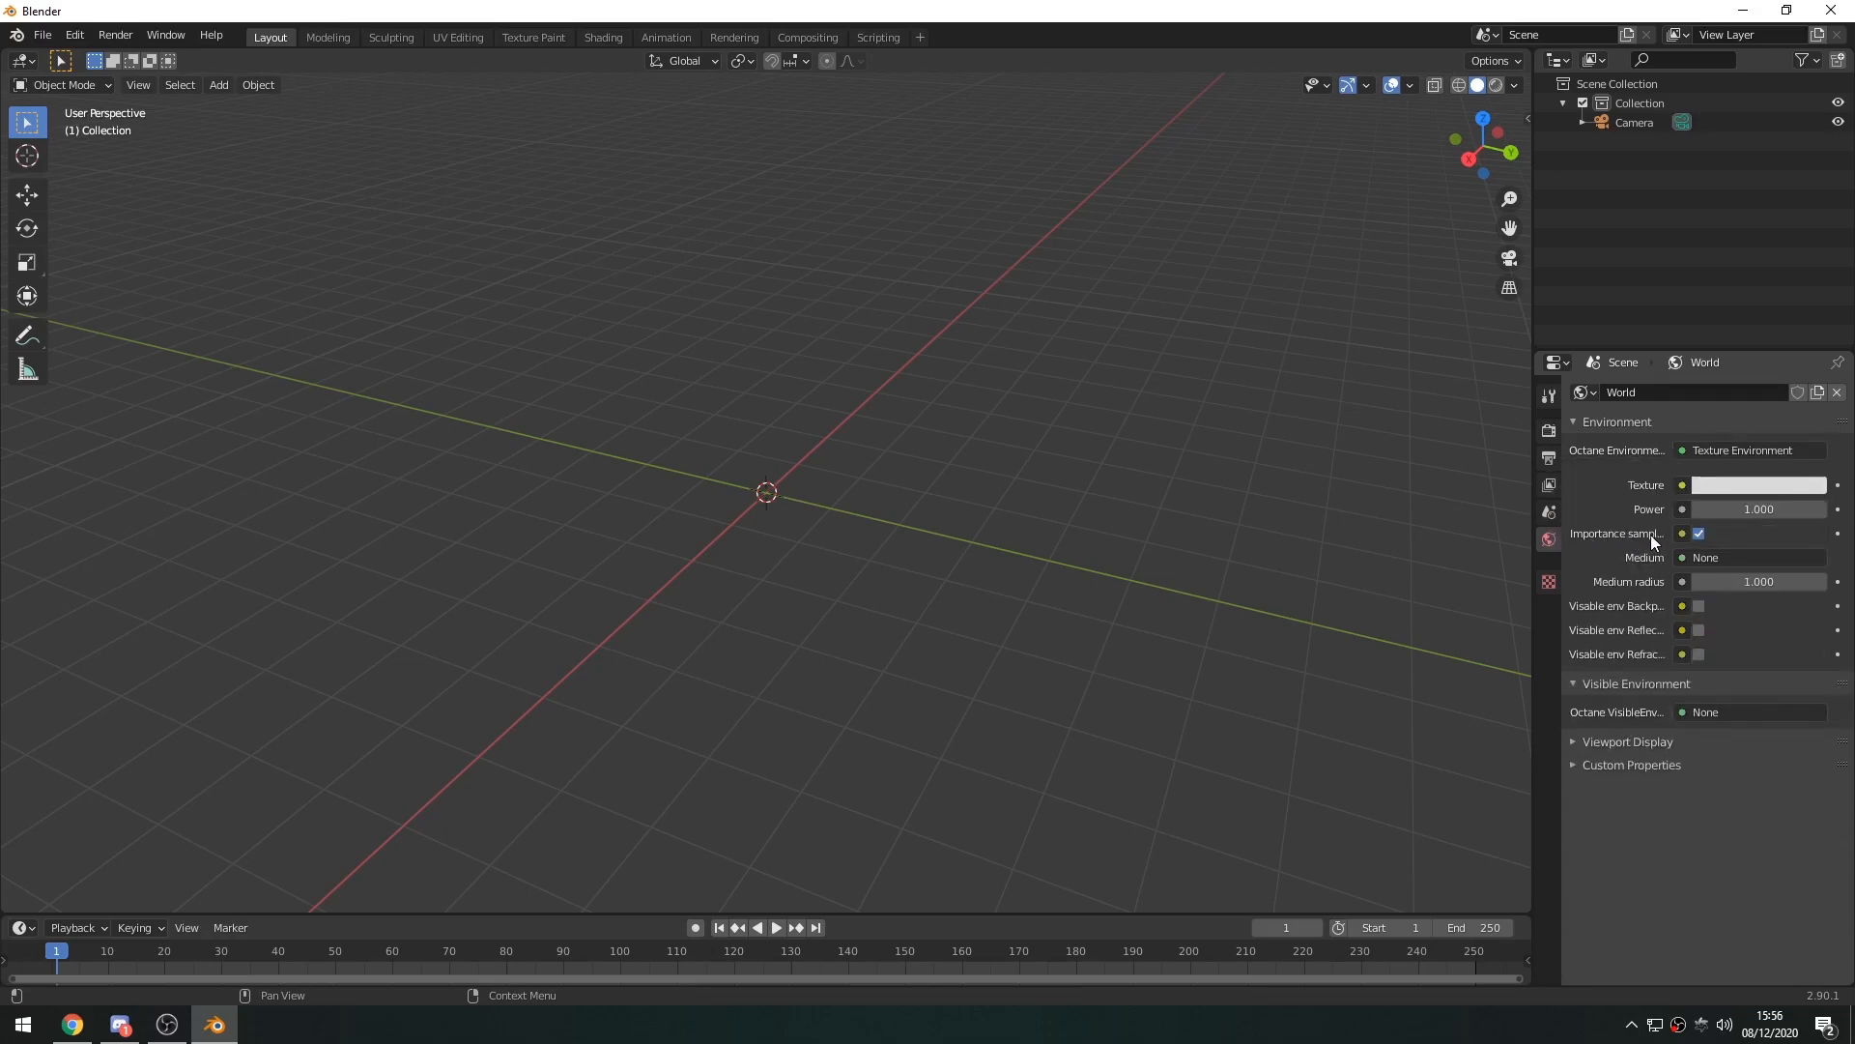
Assign an Image Tex to the environment texture and load studio_small_03_4k.hdr into it
{"action": "left_click", "coordinate": [1685, 491]}
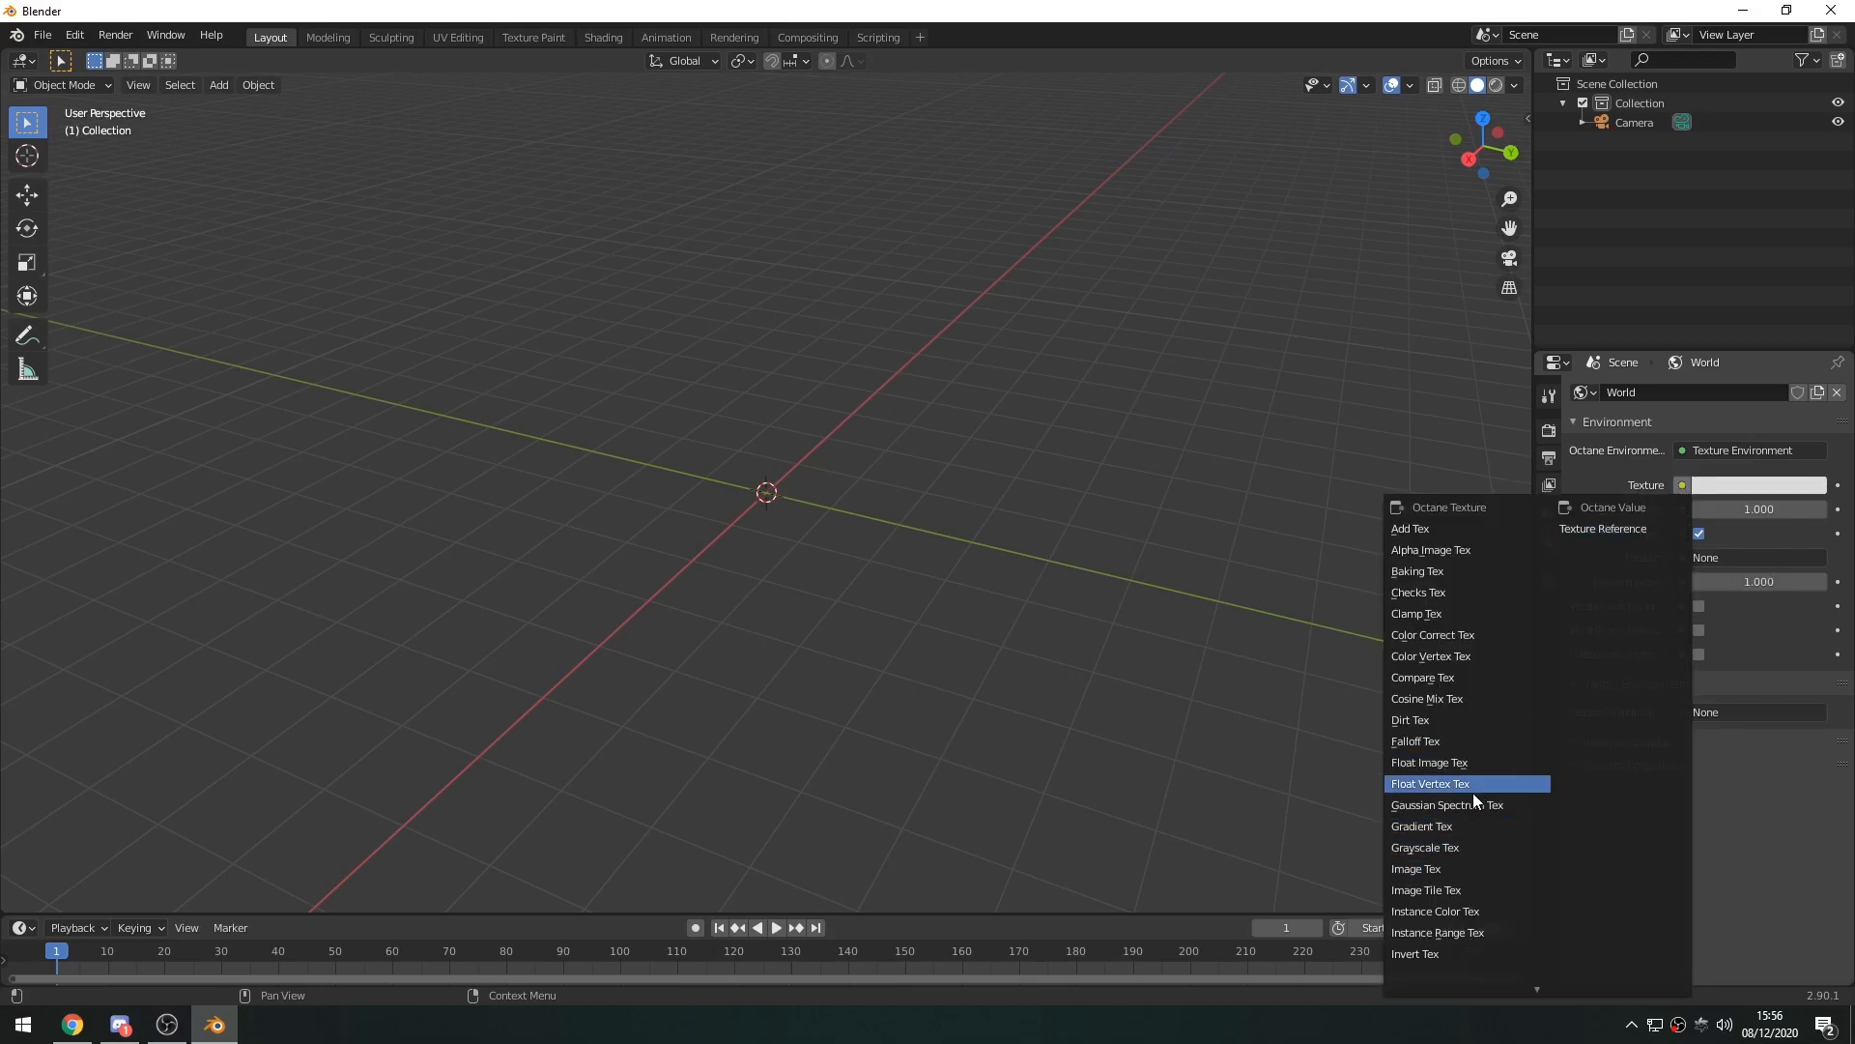
{"action": "left_click", "coordinate": [1417, 869]}
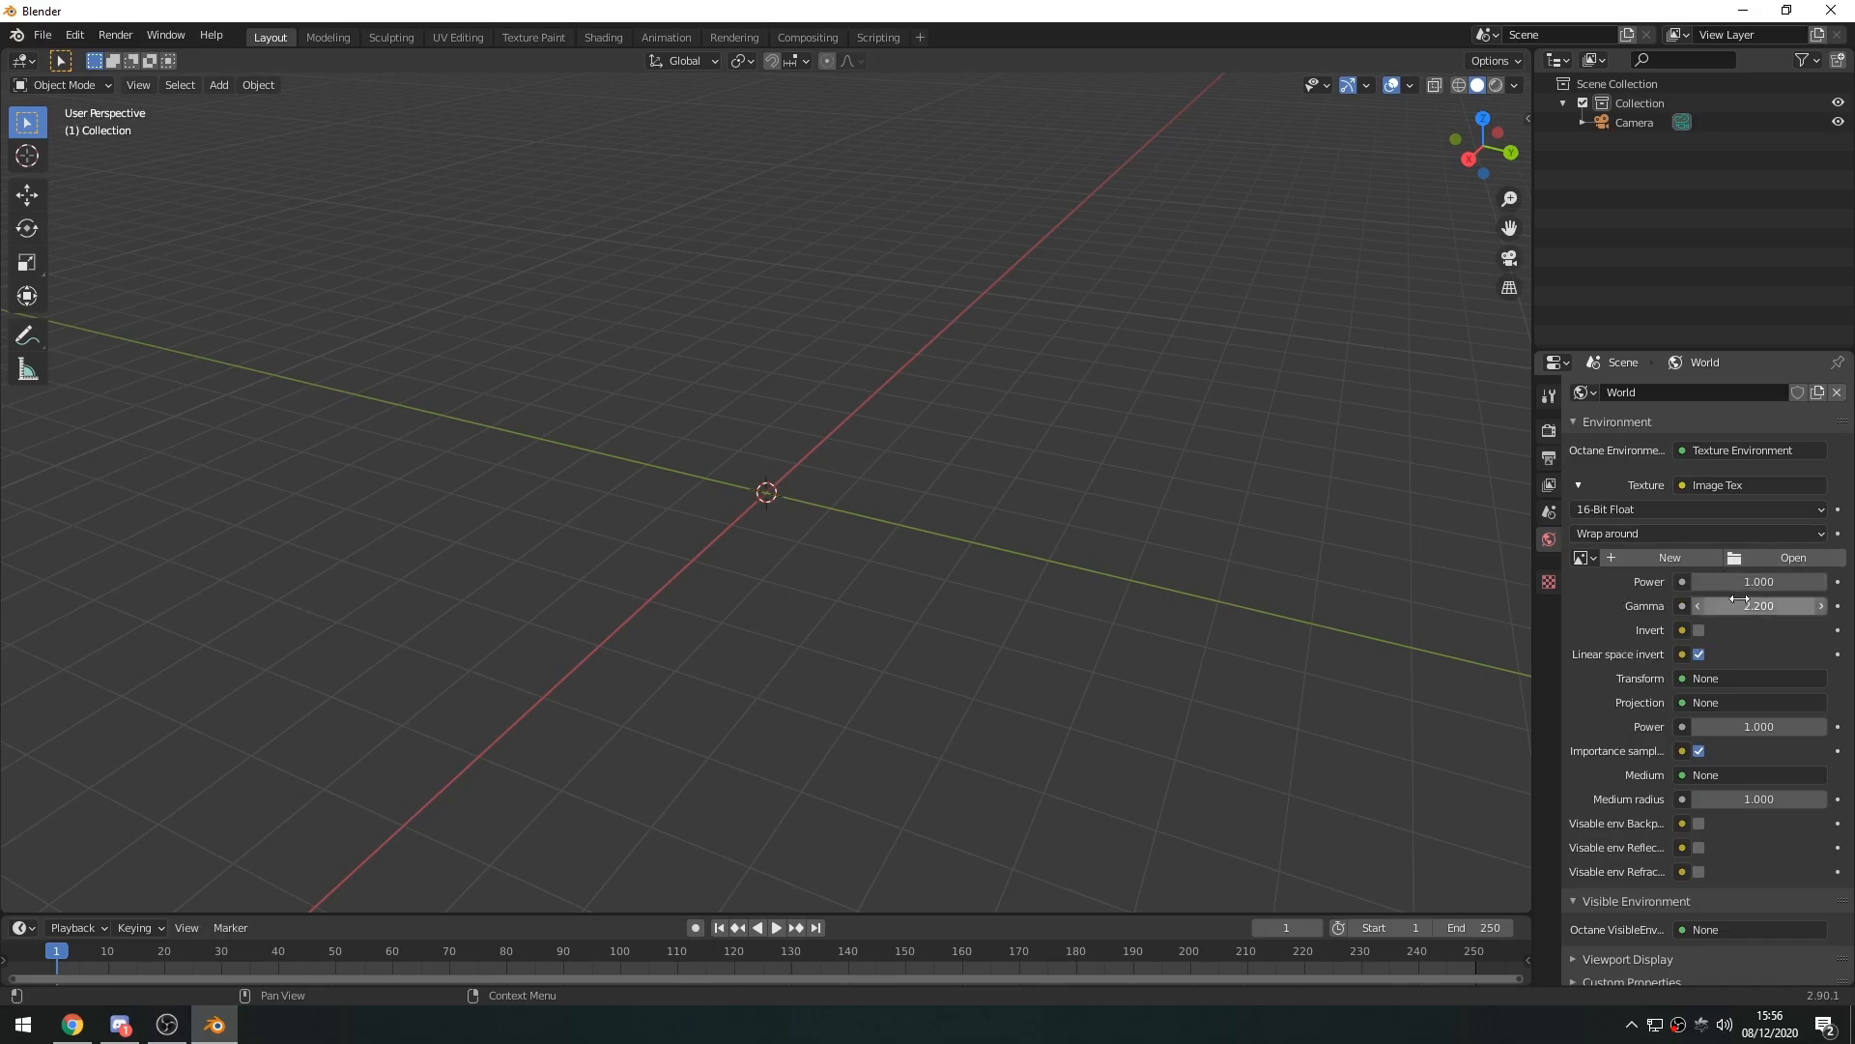
{"action": "left_click", "coordinate": [1771, 558]}
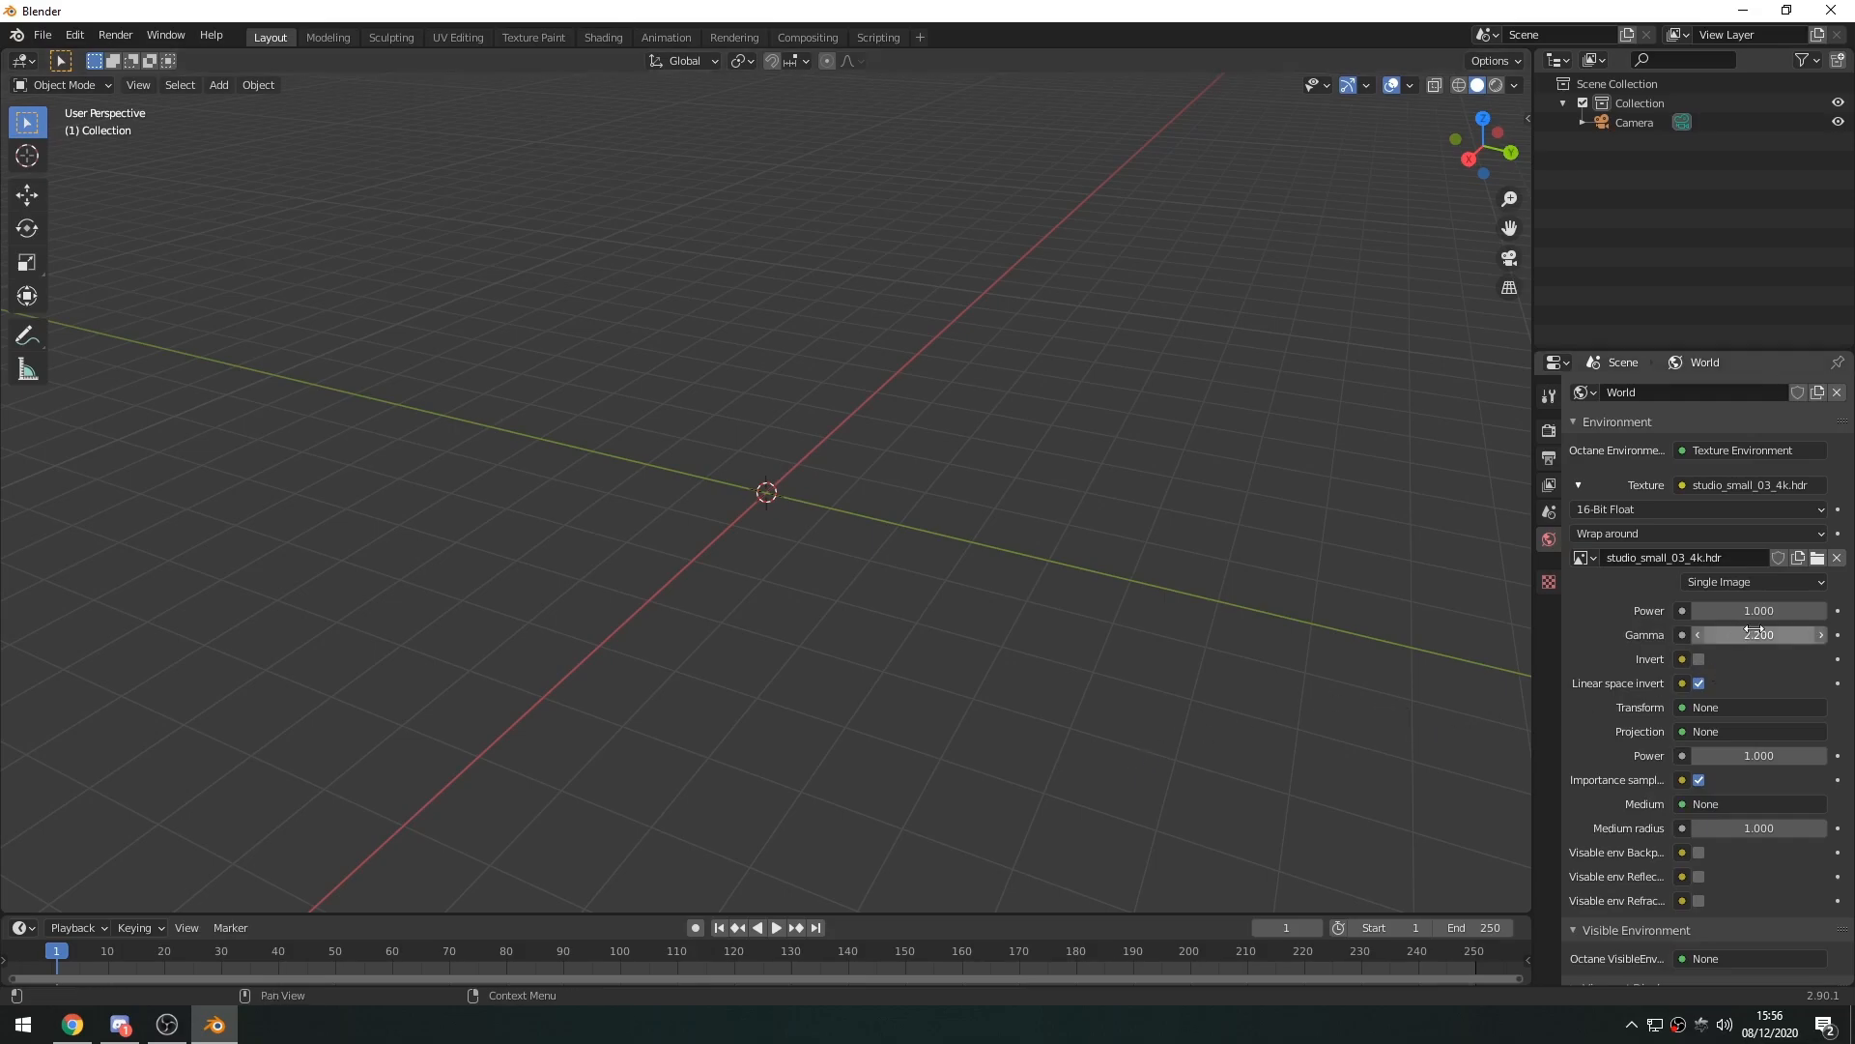
Switch the viewport to rendered shading and inspect the HDR backdrop from several angles
{"action": "left_click", "coordinate": [1496, 85]}
{"action": "mouse_move", "coordinate": [1322, 237]}
{"action": "middle_mouse_down"}
{"action": "mouse_move", "coordinate": [983, 502]}
{"action": "mouse_move", "coordinate": [883, 501]}
{"action": "mouse_move", "coordinate": [1089, 560]}
{"action": "mouse_move", "coordinate": [764, 572]}
{"action": "middle_mouse_up"}
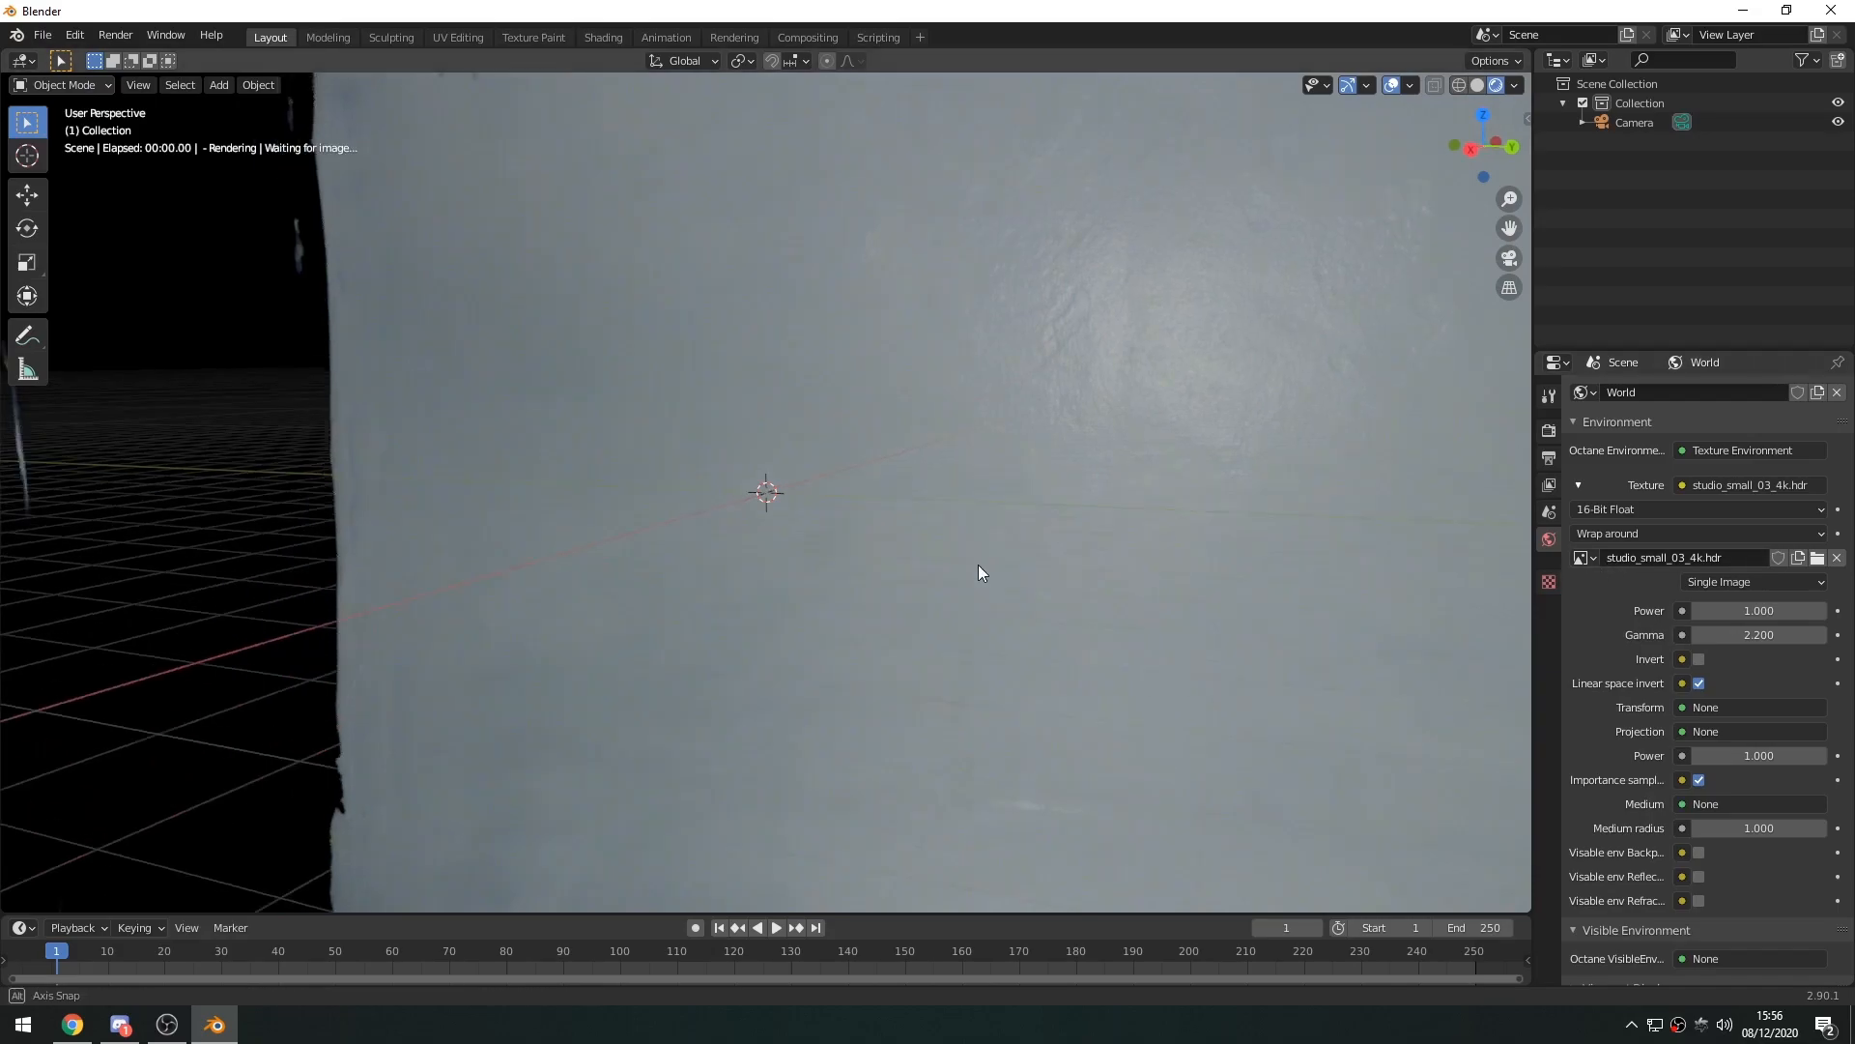
{"action": "middle_click_drag", "start_coordinate": [987, 560], "coordinate": [1023, 571]}
{"action": "middle_click_drag", "start_coordinate": [828, 569], "coordinate": [915, 572]}
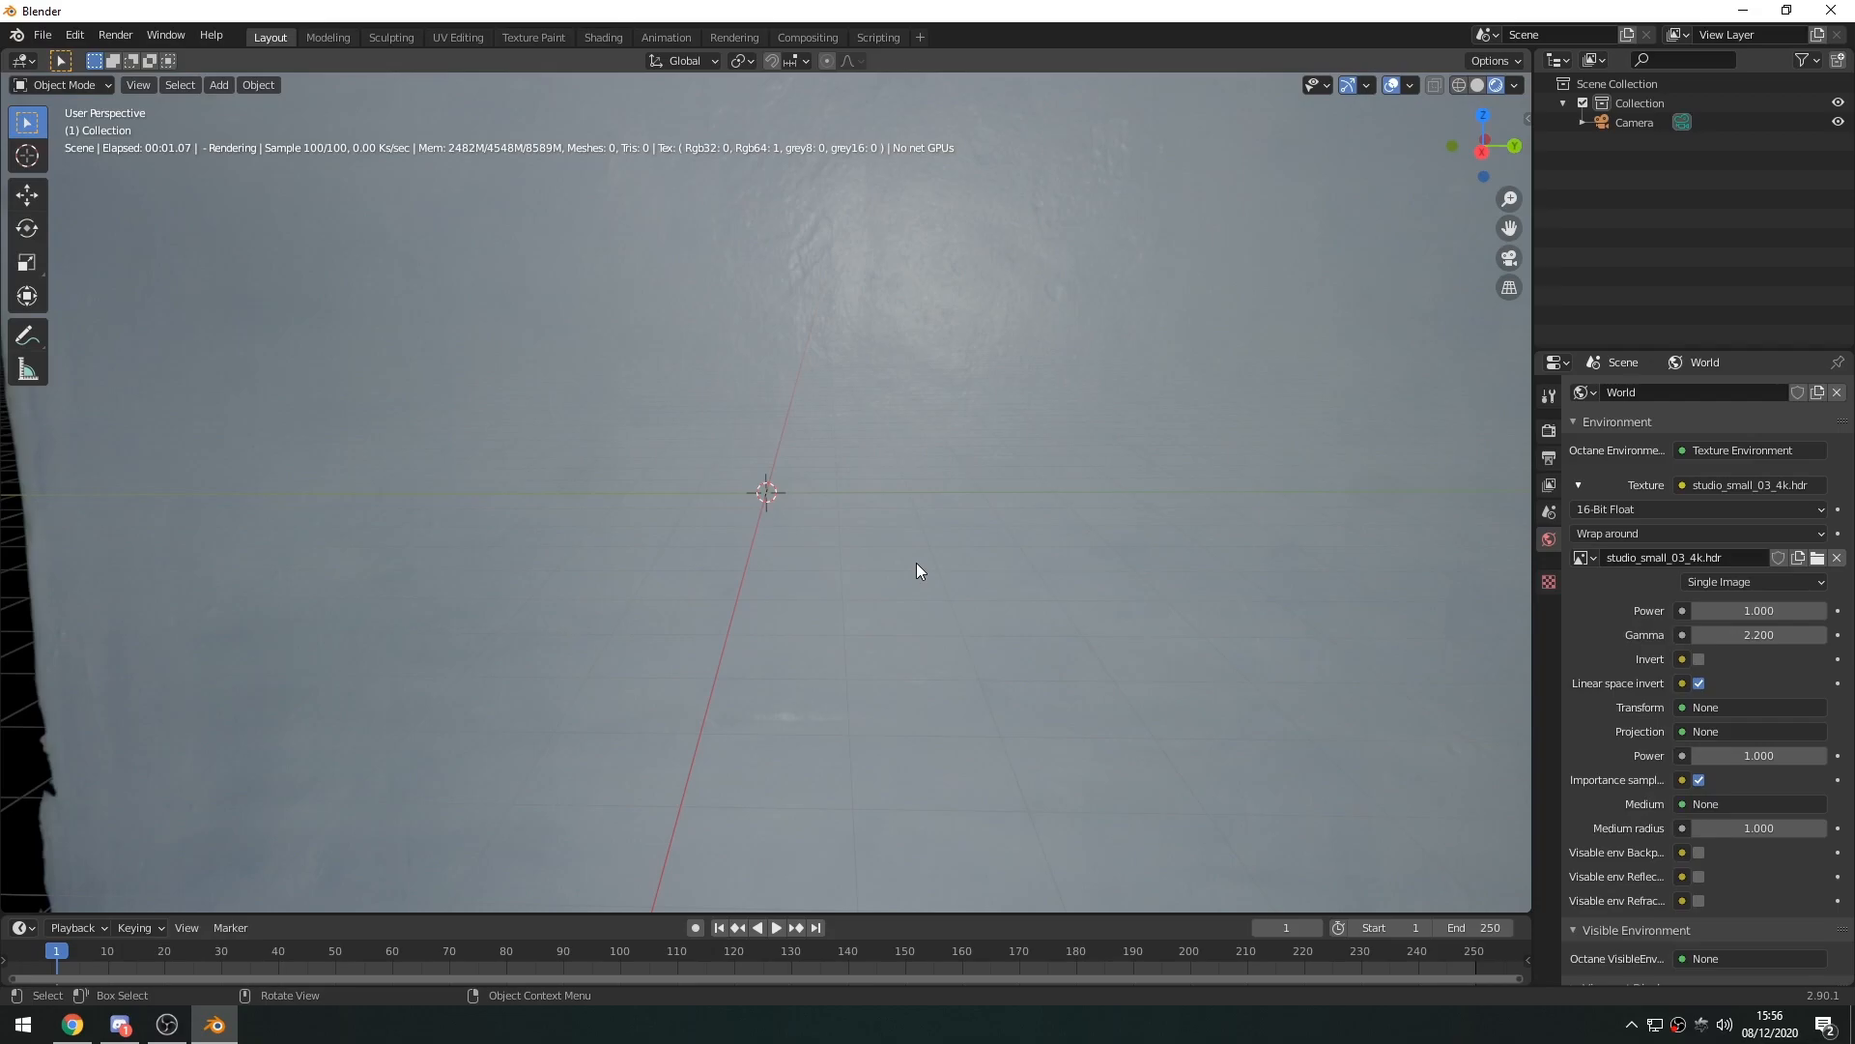
{"action": "middle_click_drag", "start_coordinate": [1111, 595], "coordinate": [716, 576]}
Add a cube at the origin and check how the HDR environment lights it
{"action": "key", "text": "shift+a"}
{"action": "mouse_move", "coordinate": [761, 386]}
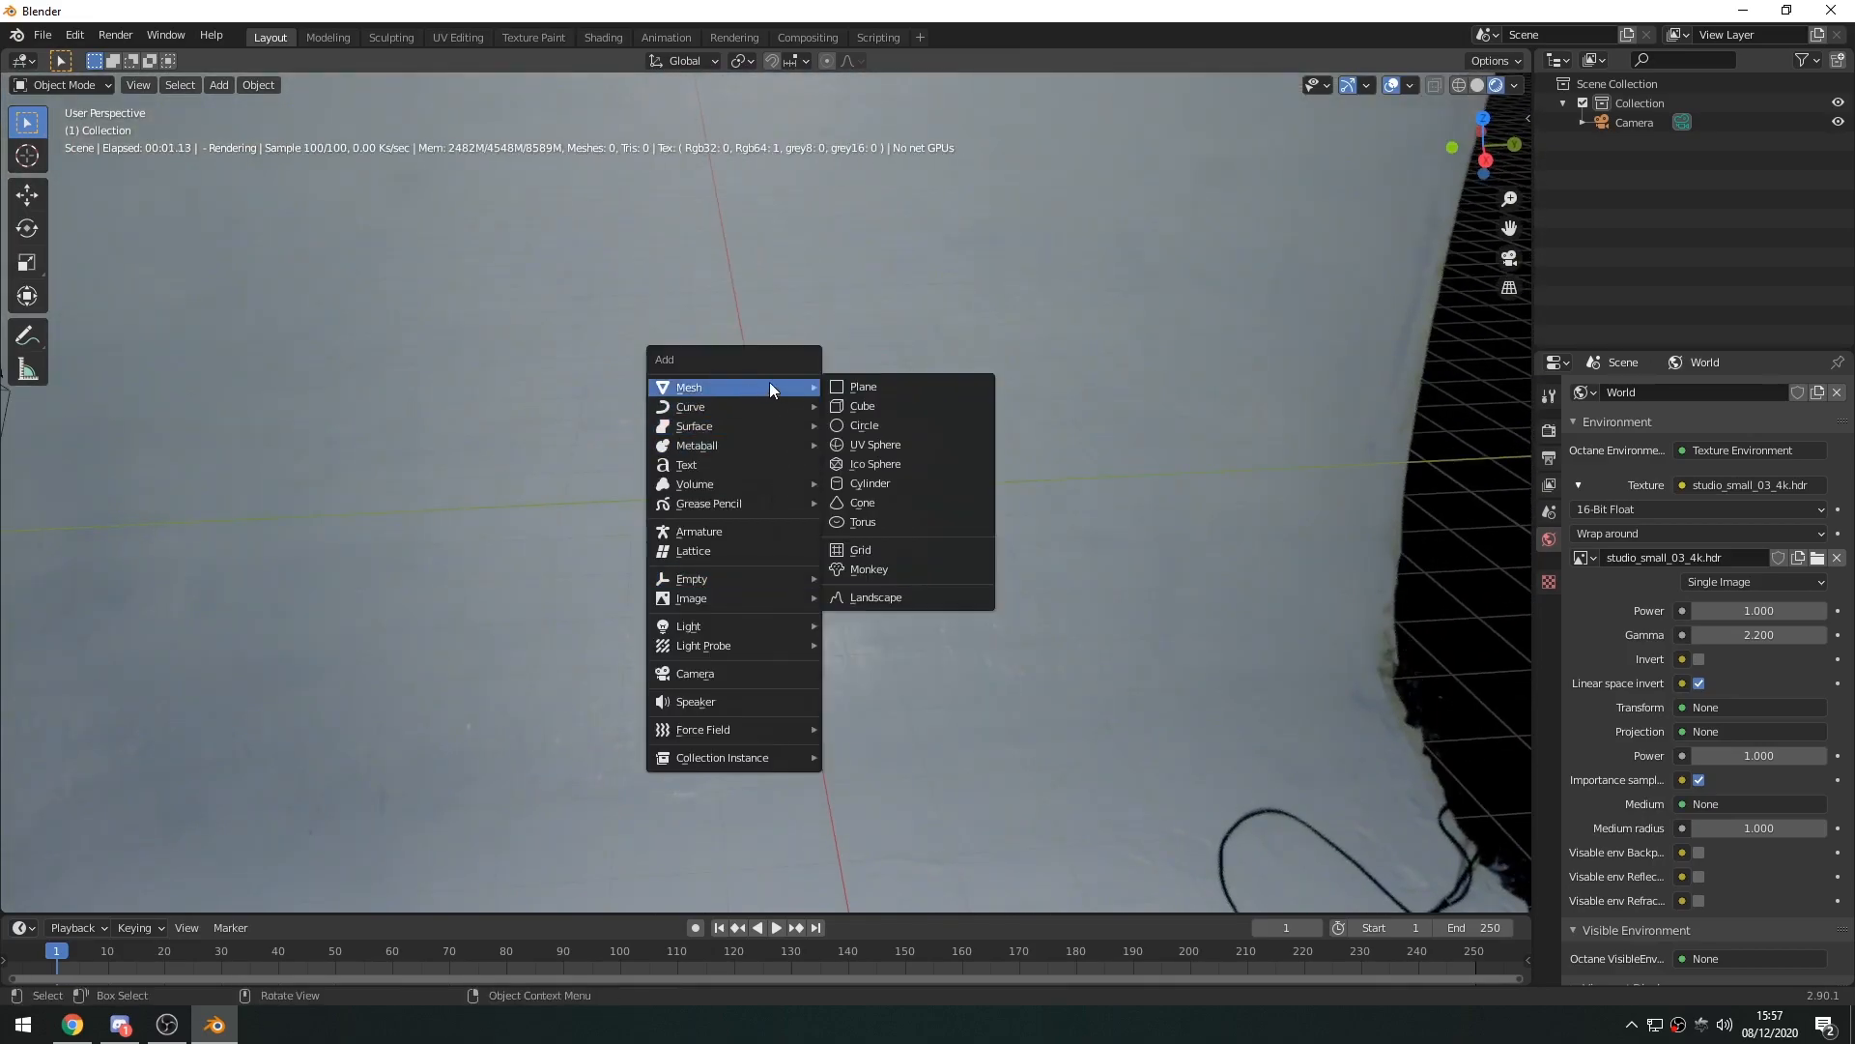
{"action": "left_click", "coordinate": [891, 406]}
{"action": "mouse_move", "coordinate": [895, 589]}
{"action": "middle_mouse_down"}
{"action": "mouse_move", "coordinate": [822, 588]}
{"action": "mouse_move", "coordinate": [860, 582]}
{"action": "middle_mouse_up"}
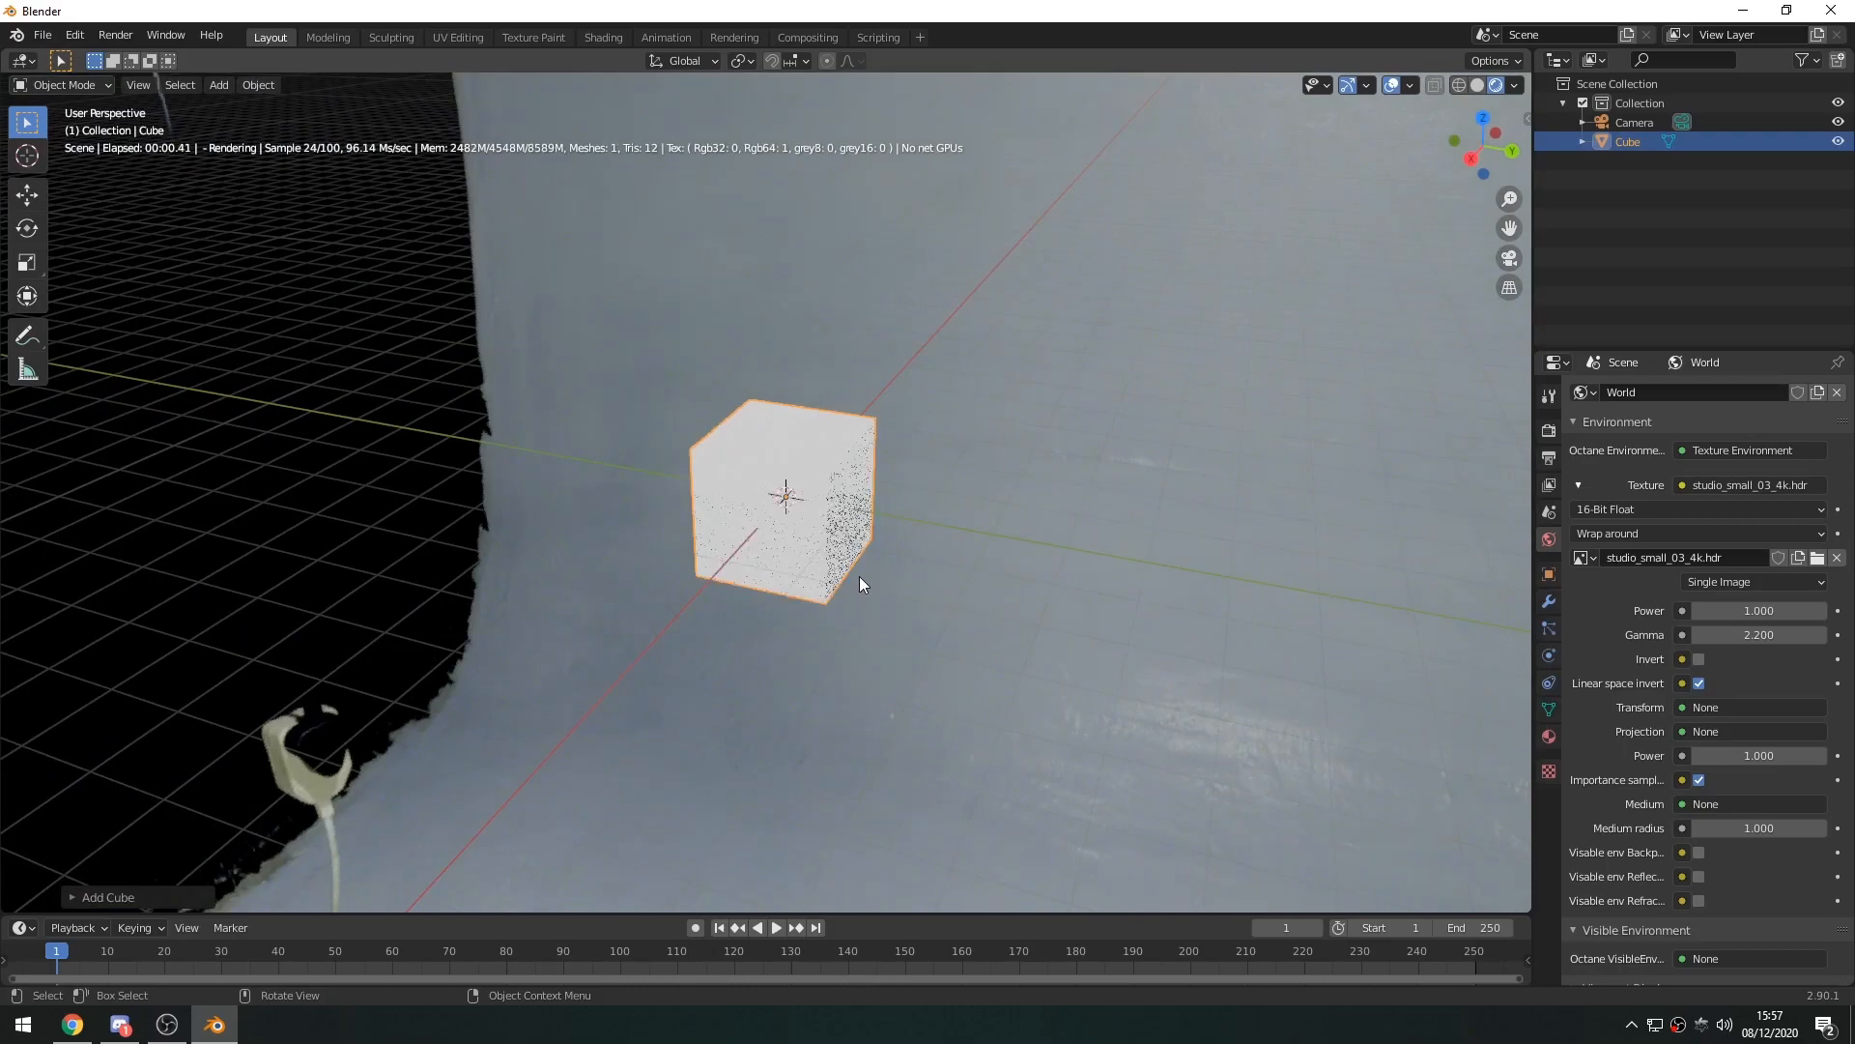
{"action": "key", "text": "KP_0"}
{"action": "middle_click_drag", "start_coordinate": [854, 447], "coordinate": [754, 489]}
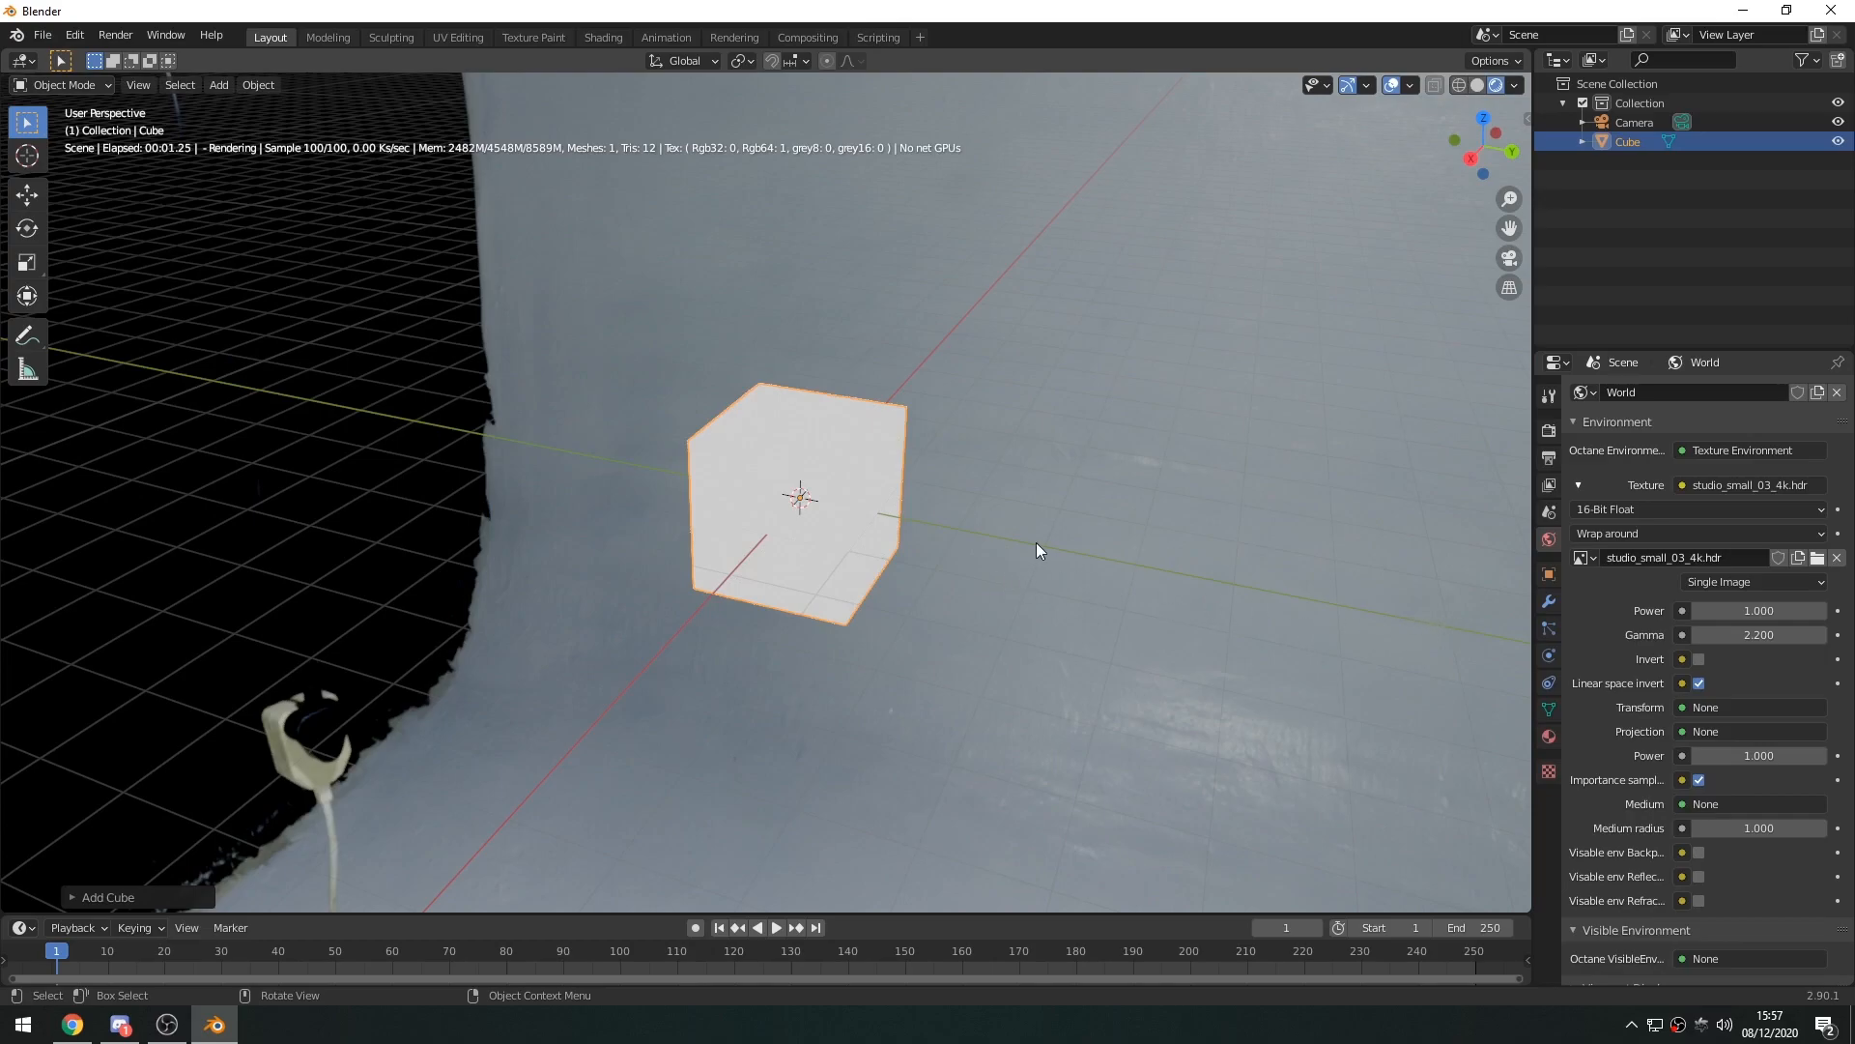
{"action": "middle_click_drag", "start_coordinate": [1036, 543], "coordinate": [1092, 547]}
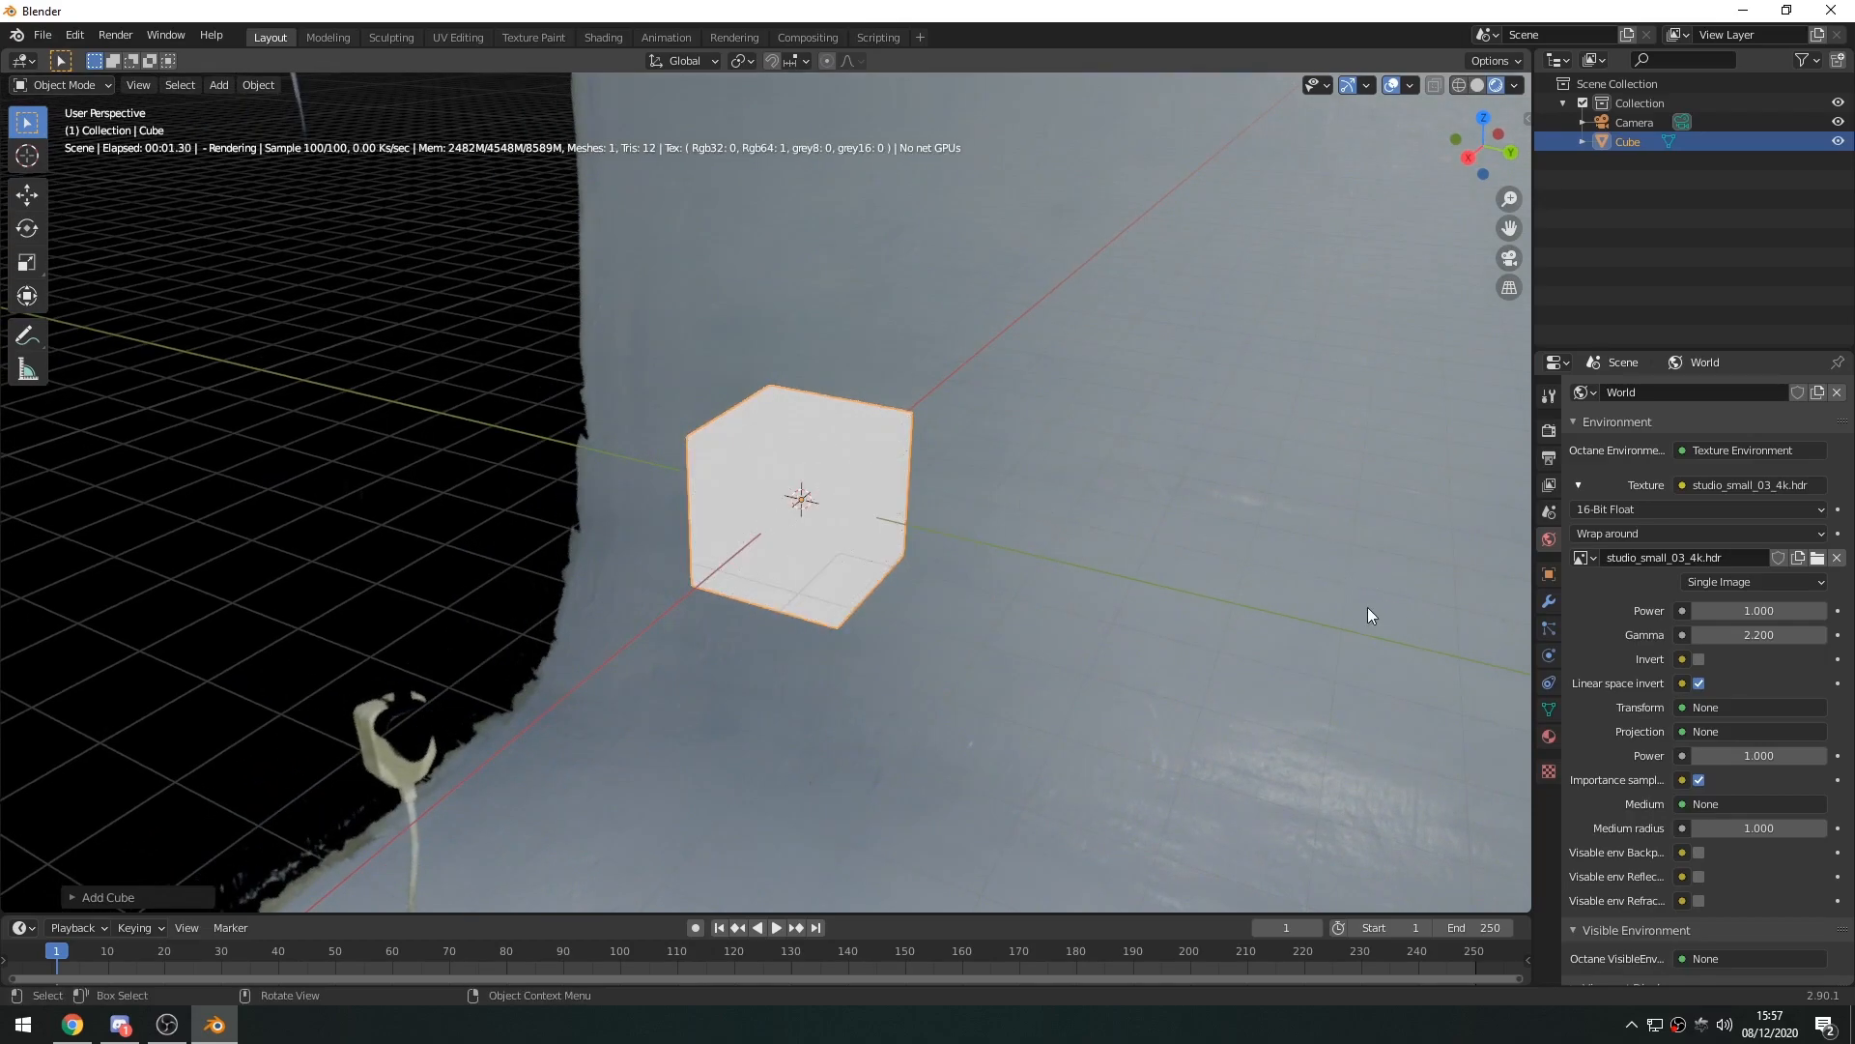
{"action": "middle_click_drag", "start_coordinate": [1407, 617], "coordinate": [1150, 574]}
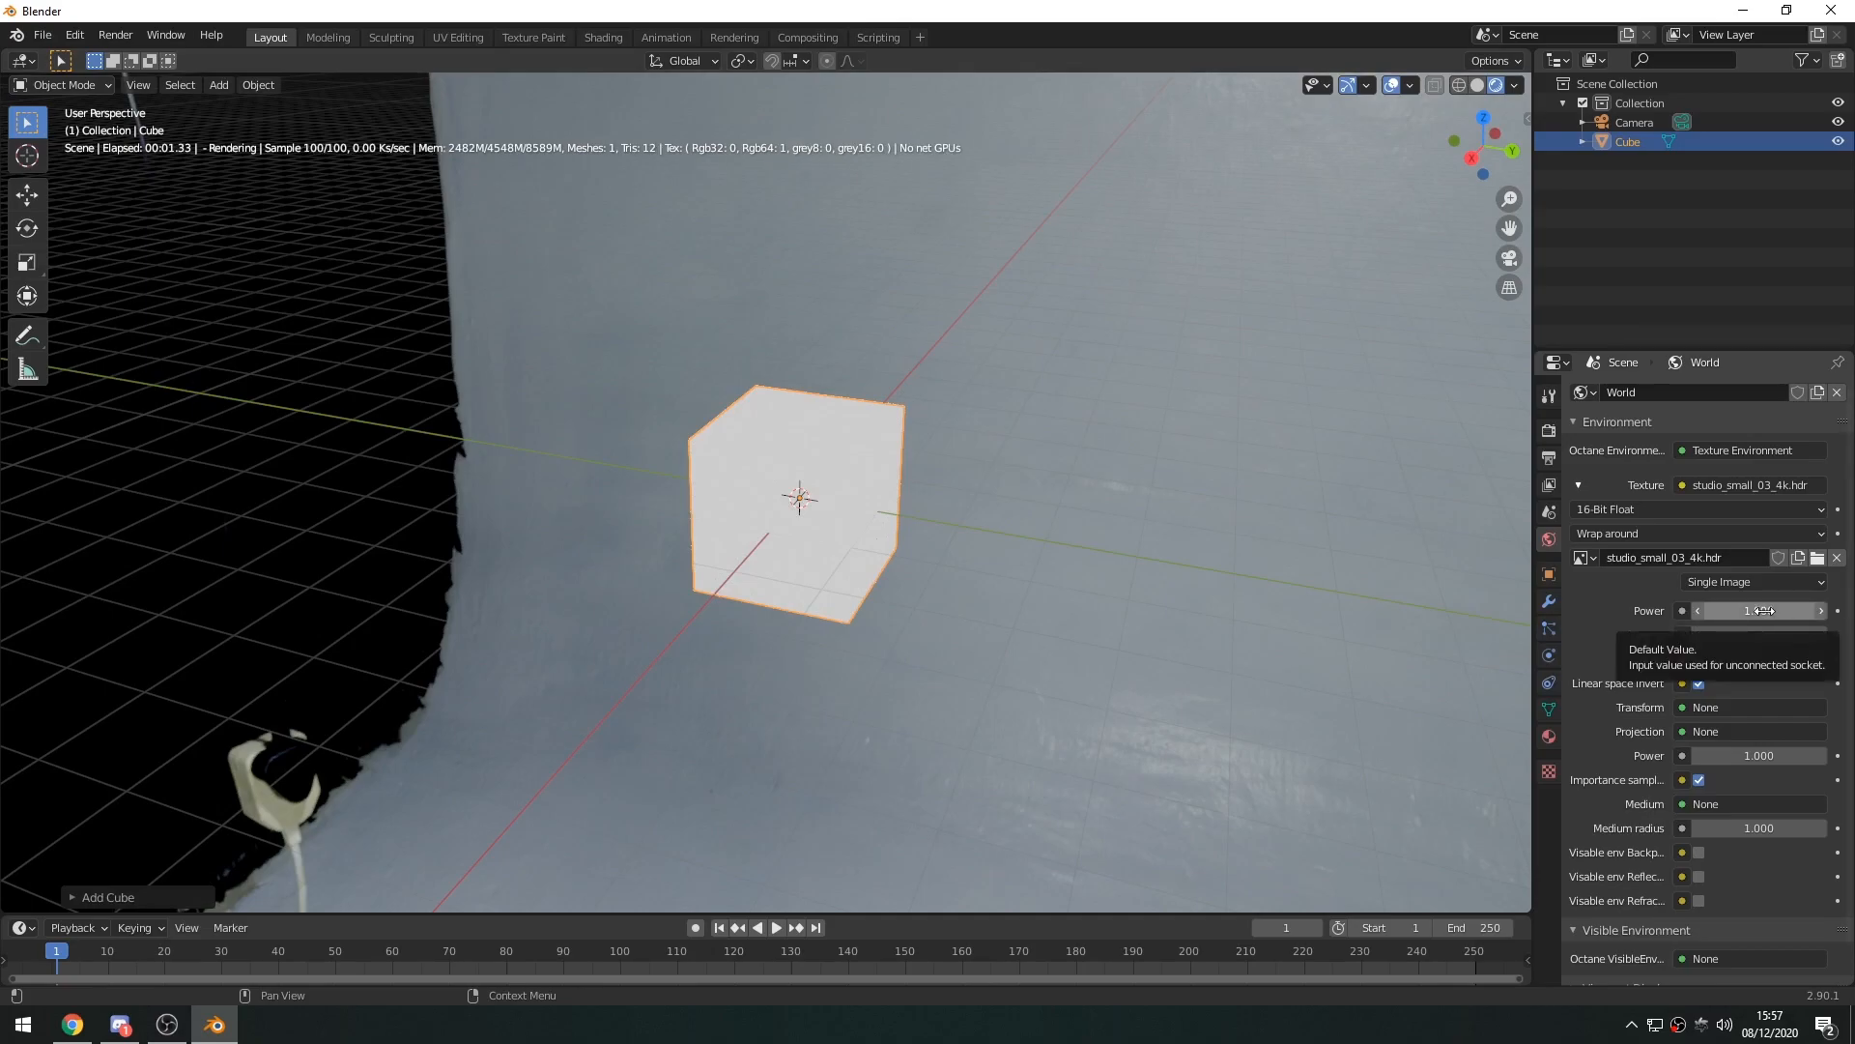
Set the HDR image texture's power to 0.1 and gamma to 0.9, and check the lighting on the cube
{"action": "left_click", "coordinate": [1763, 610]}
{"action": "type", "text": "1.0"}
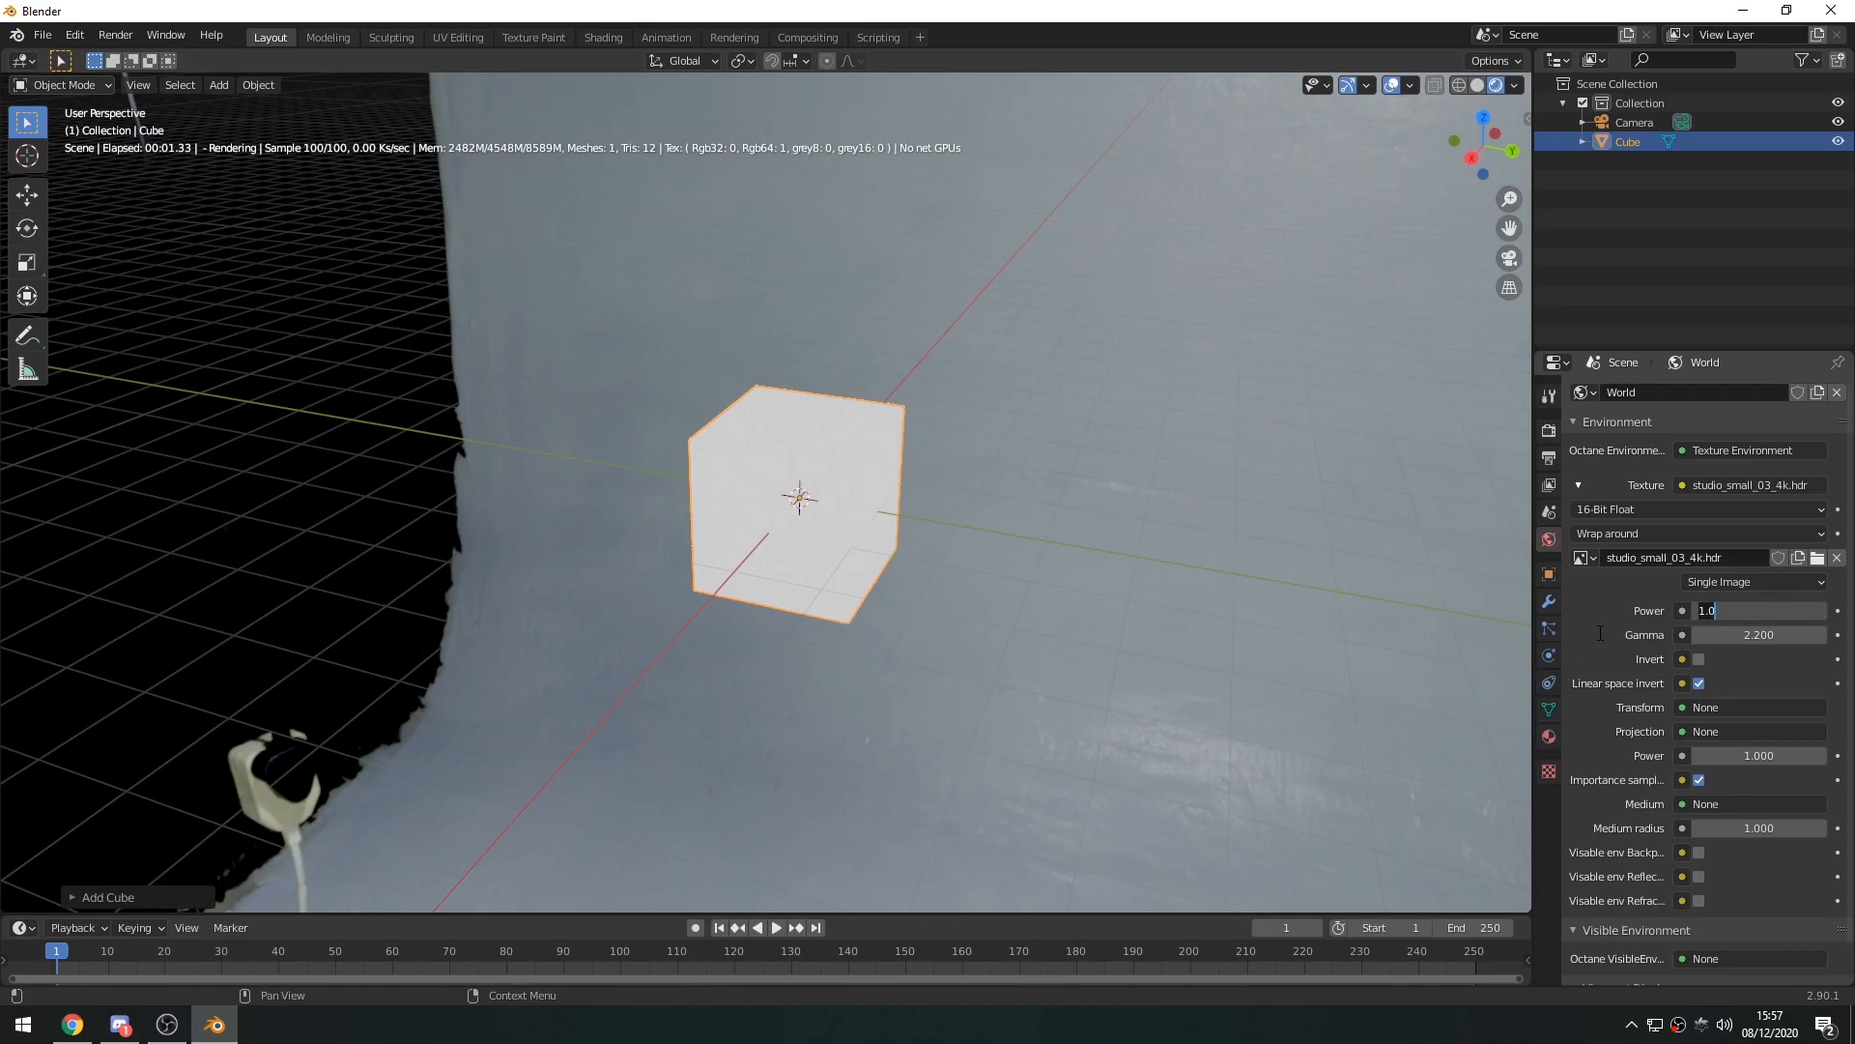
{"action": "type", "text": ".1"}
{"action": "key", "text": "Return"}
{"action": "left_click", "coordinate": [1737, 639]}
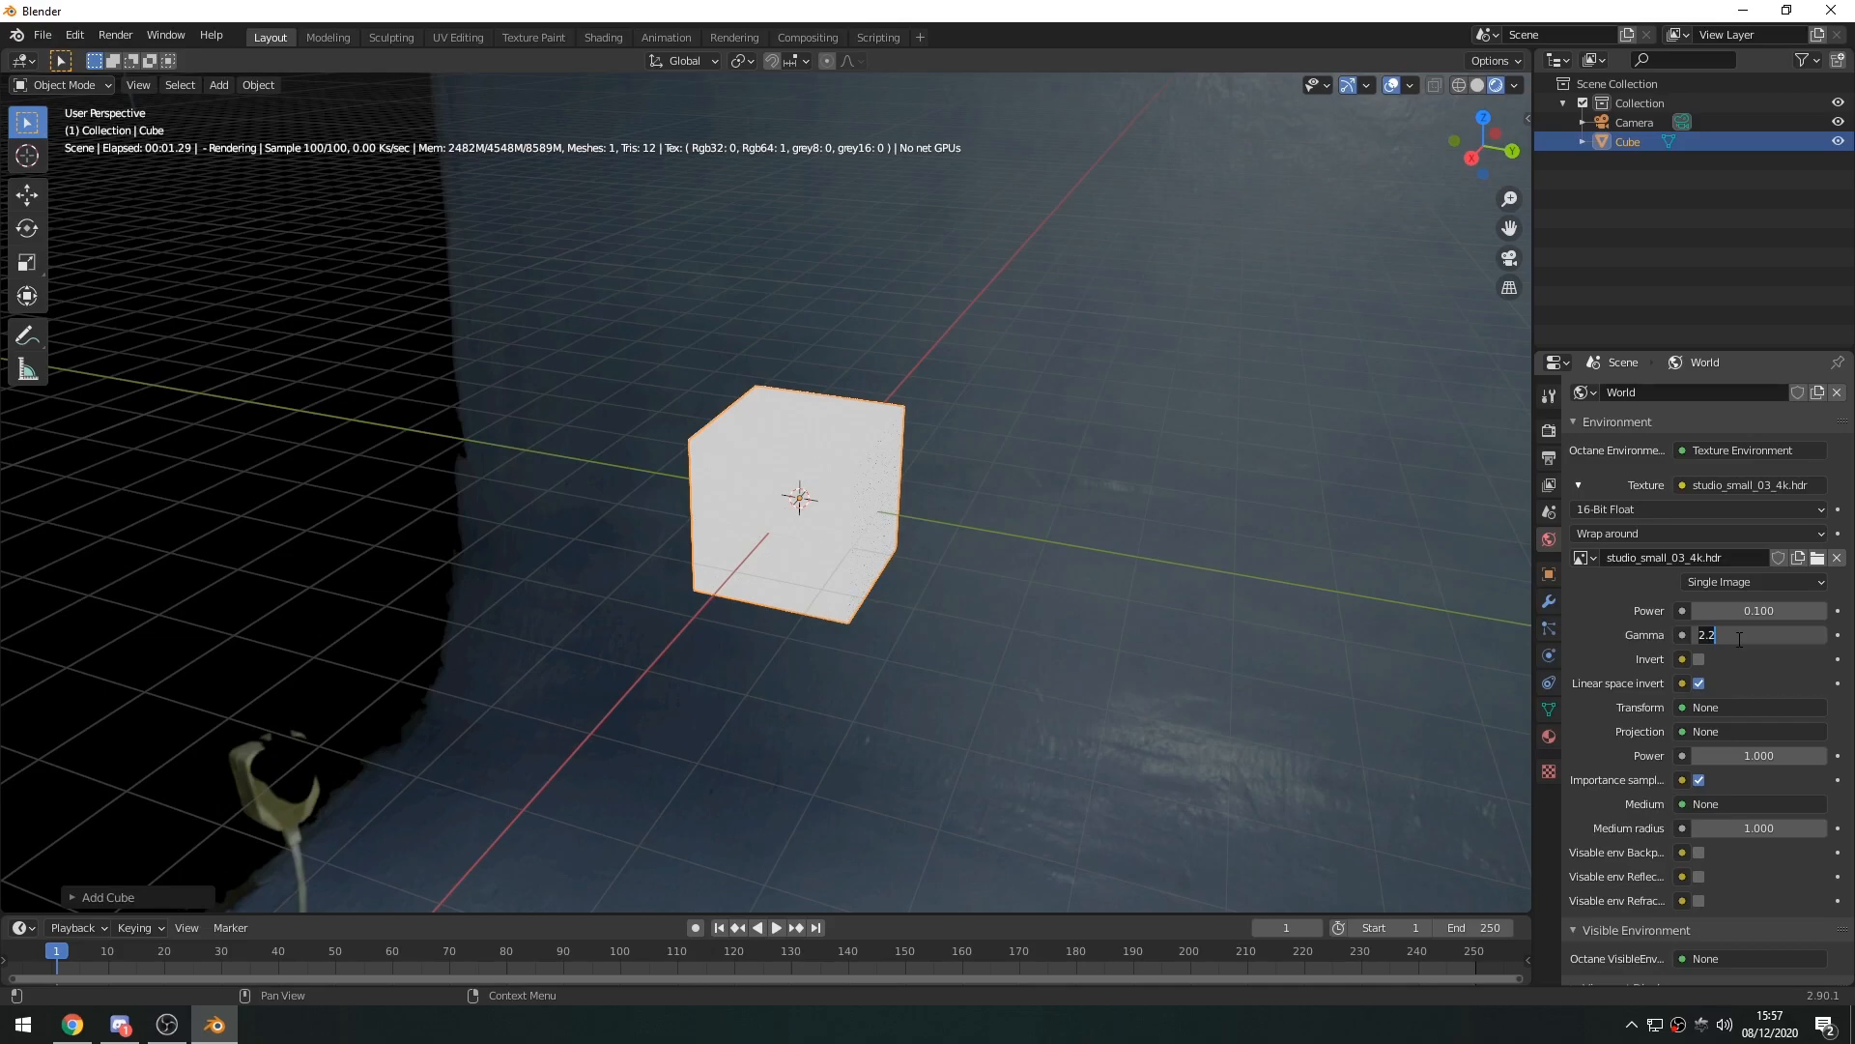
{"action": "type", "text": ".9"}
{"action": "key", "text": "Return"}
{"action": "middle_click_drag", "start_coordinate": [1181, 626], "coordinate": [936, 564]}
{"action": "middle_click_drag", "start_coordinate": [530, 339], "coordinate": [999, 602]}
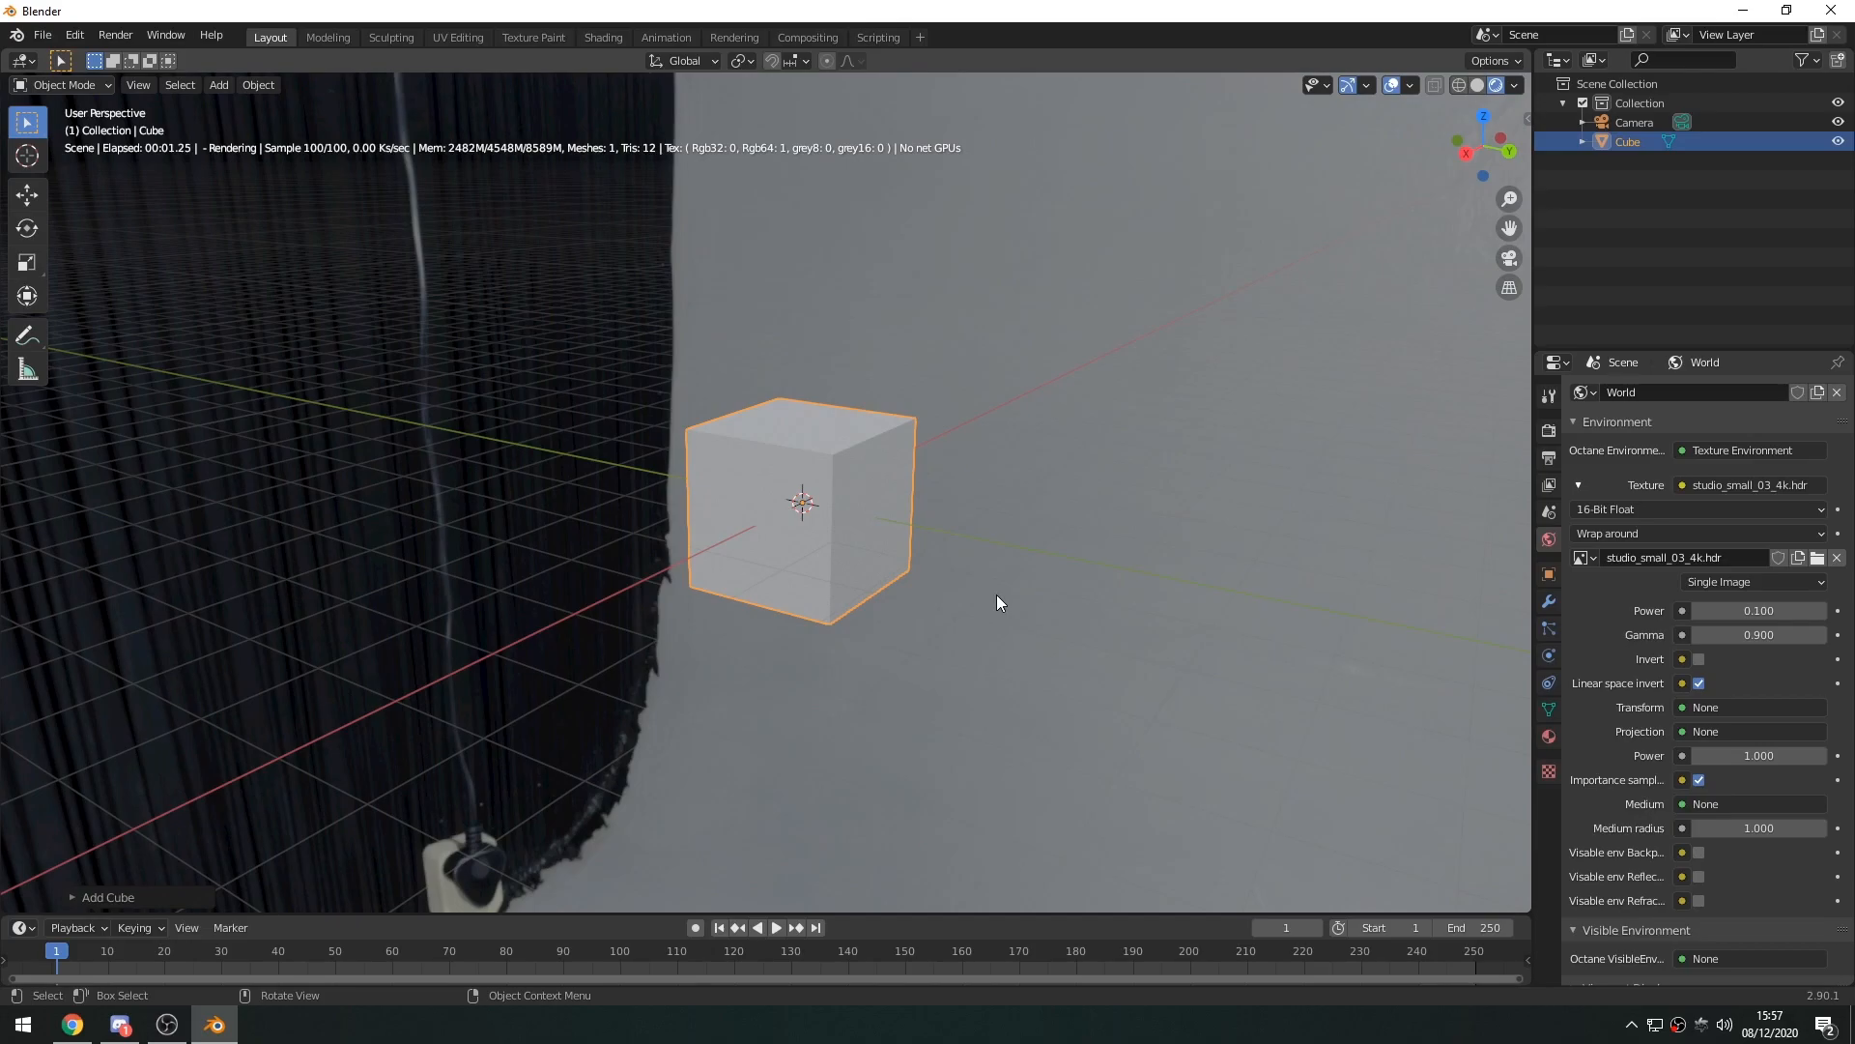
{"action": "middle_click_drag", "start_coordinate": [960, 576], "coordinate": [904, 577]}
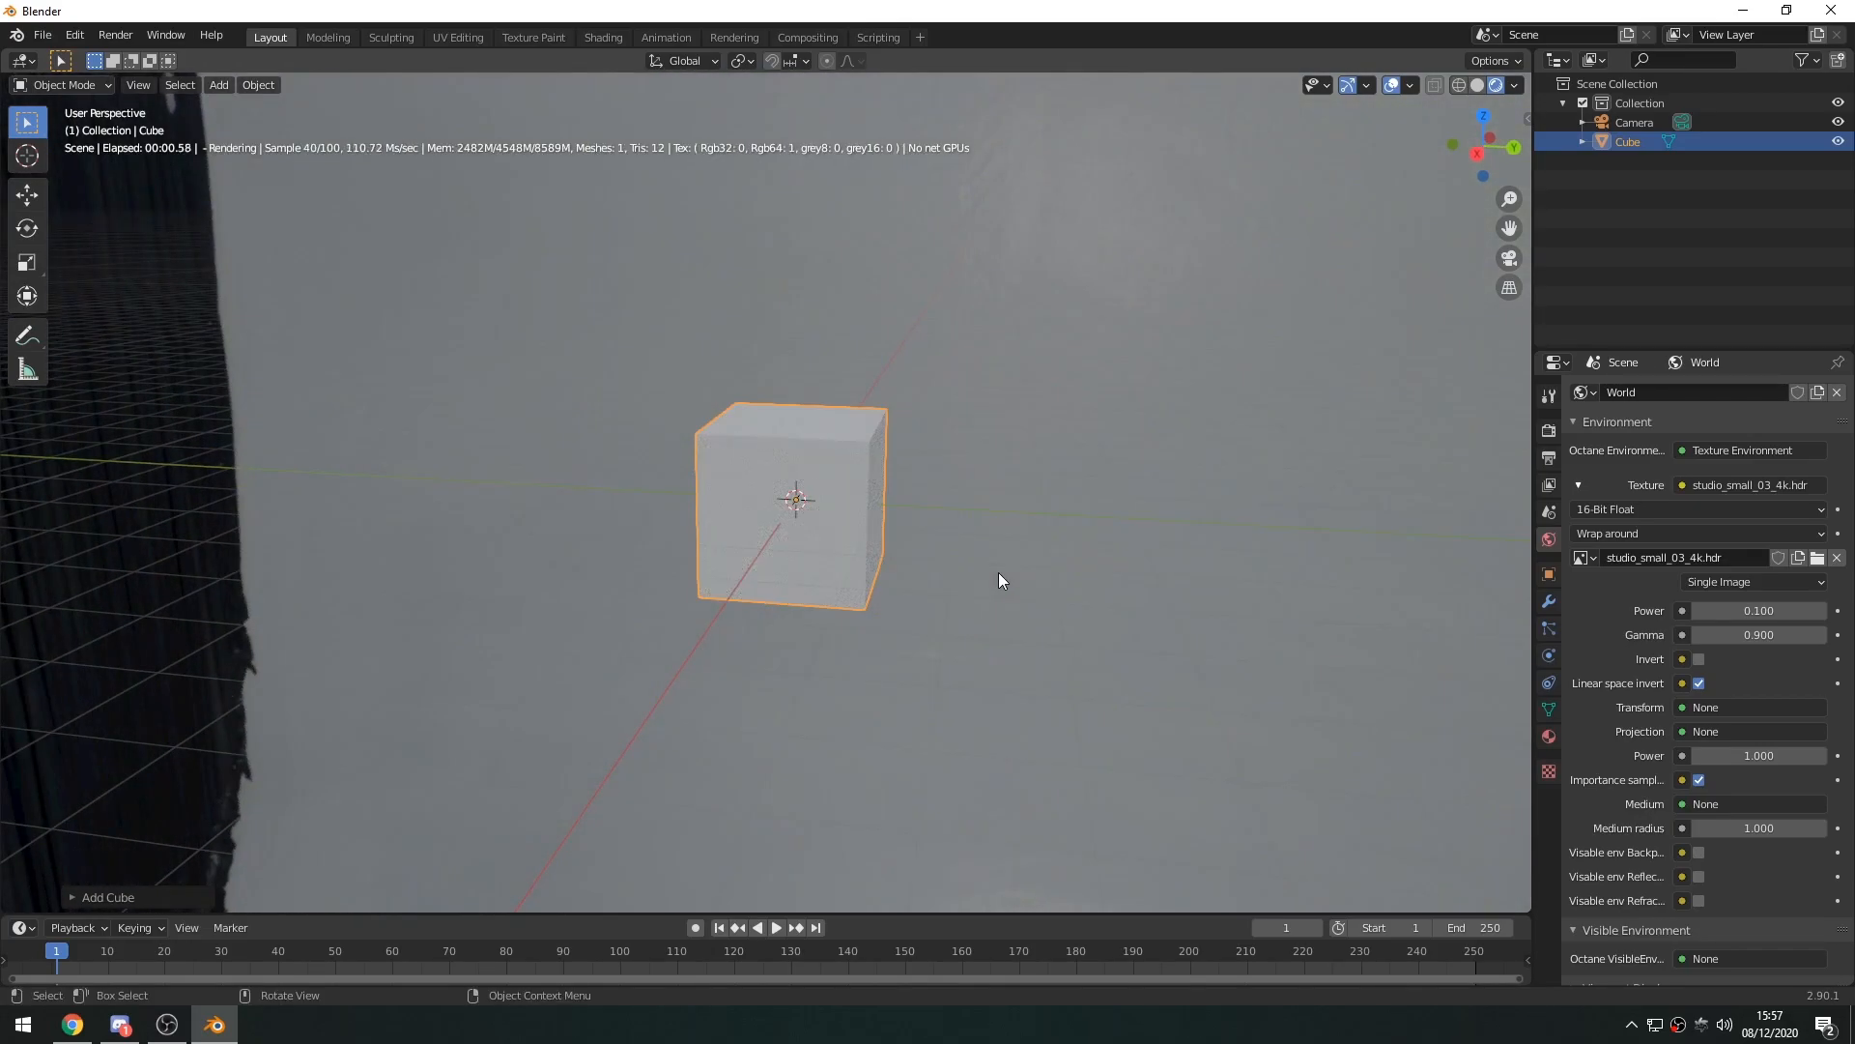
Replace the cube with a torus, and delete the torus as well
{"action": "left_click", "coordinate": [1635, 122]}
{"action": "middle_click_drag", "start_coordinate": [1085, 636], "coordinate": [877, 583]}
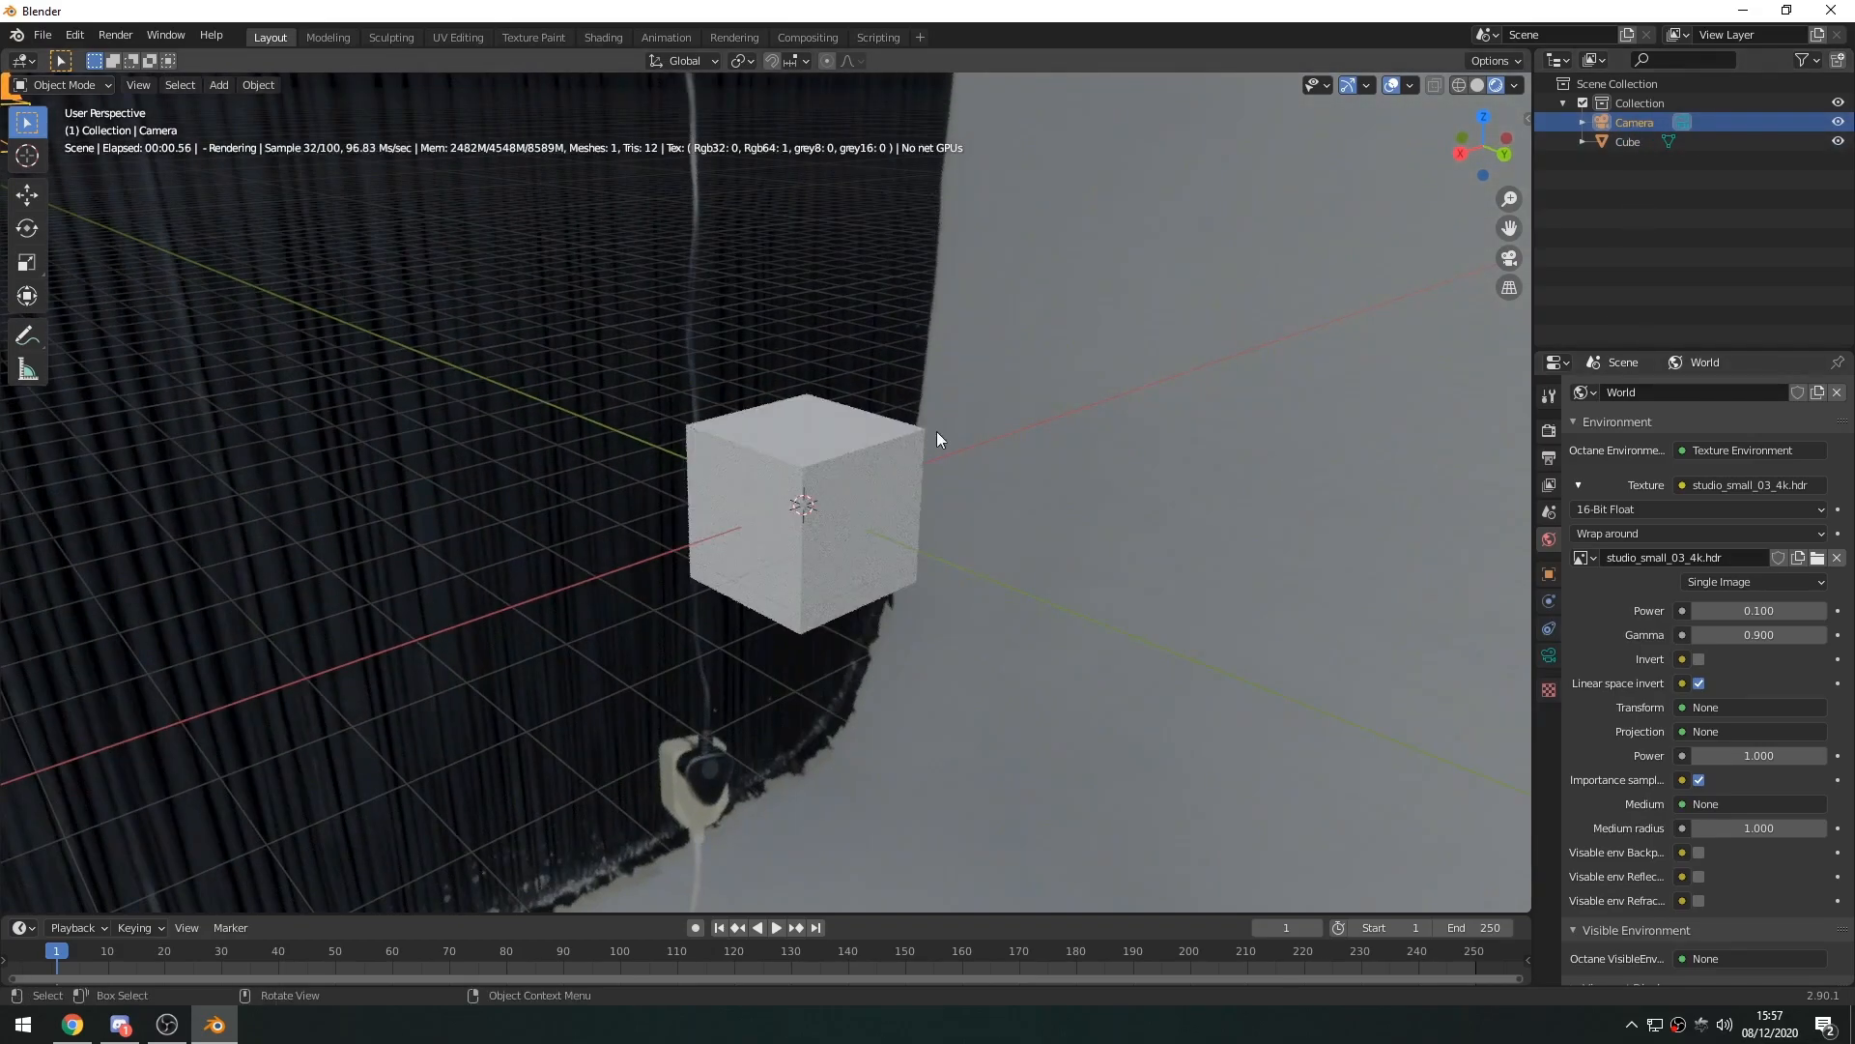
{"action": "left_click", "coordinate": [860, 467]}
{"action": "key", "text": "Delete"}
{"action": "key", "text": "shift+a"}
{"action": "mouse_move", "coordinate": [860, 467]}
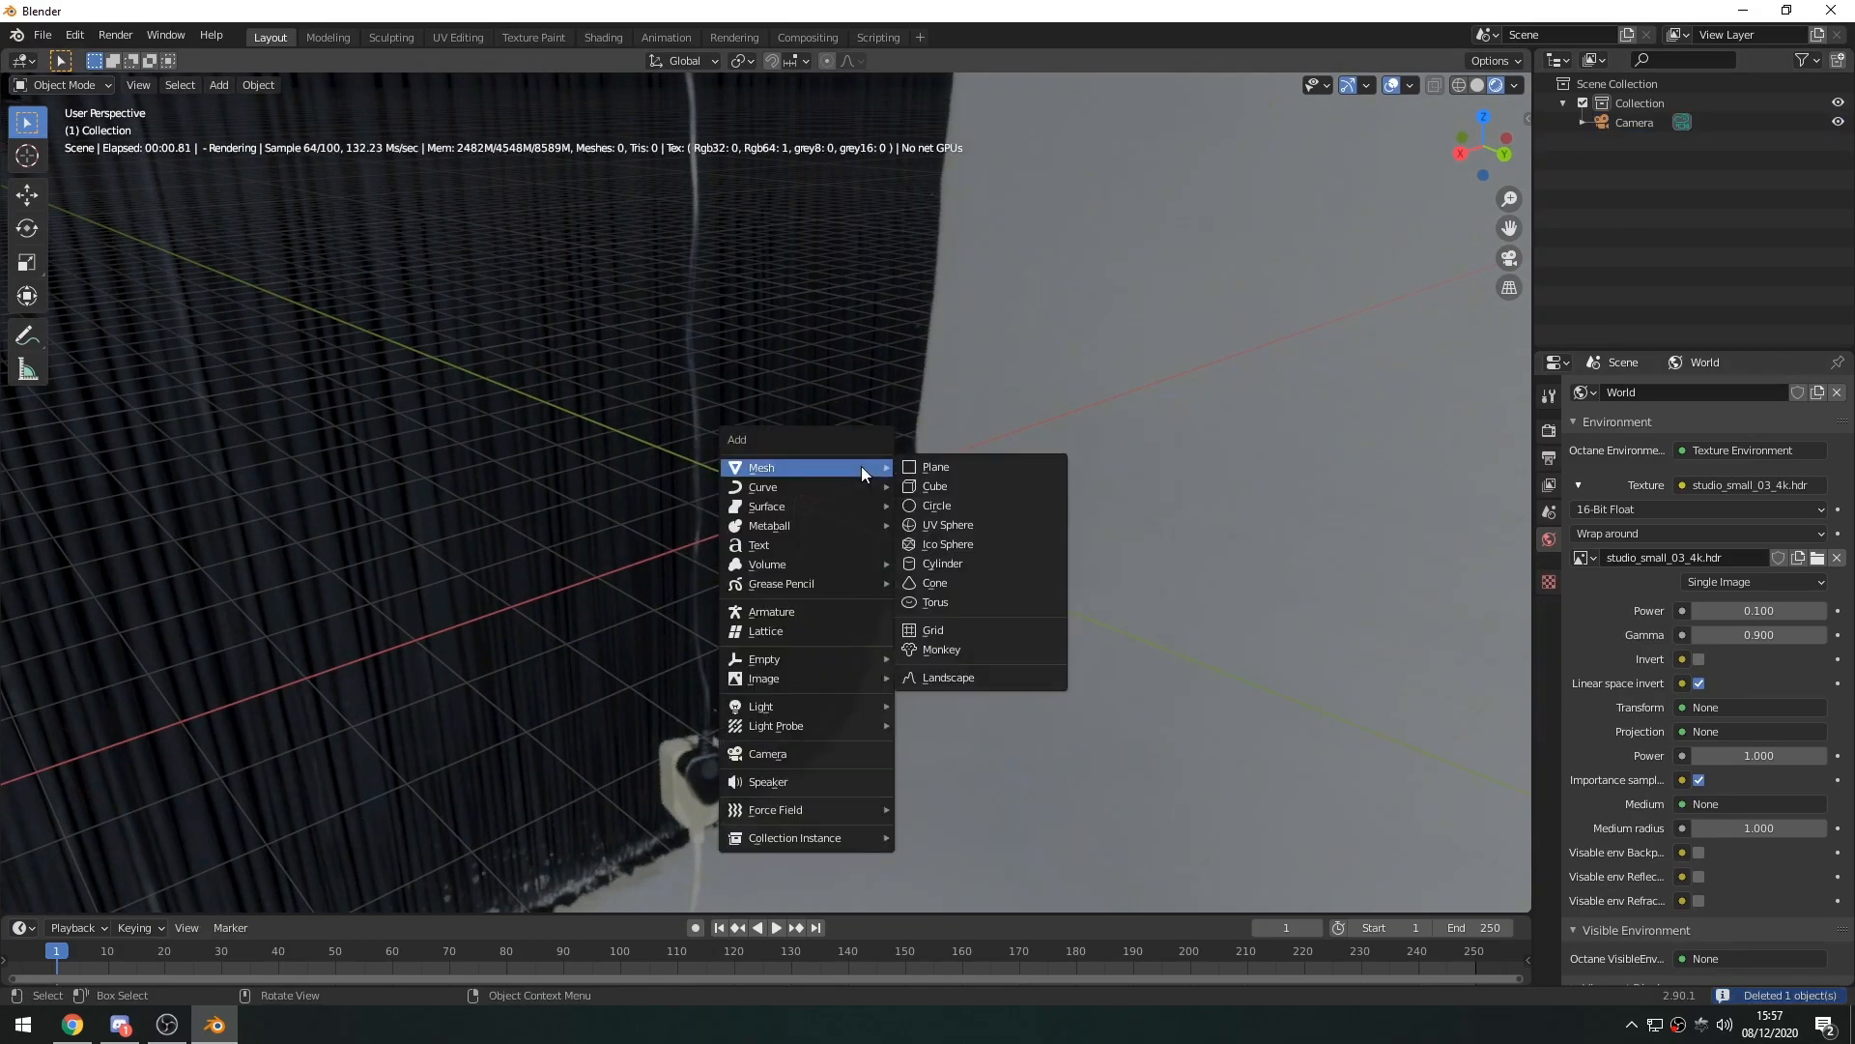
{"action": "left_click", "coordinate": [953, 601]}
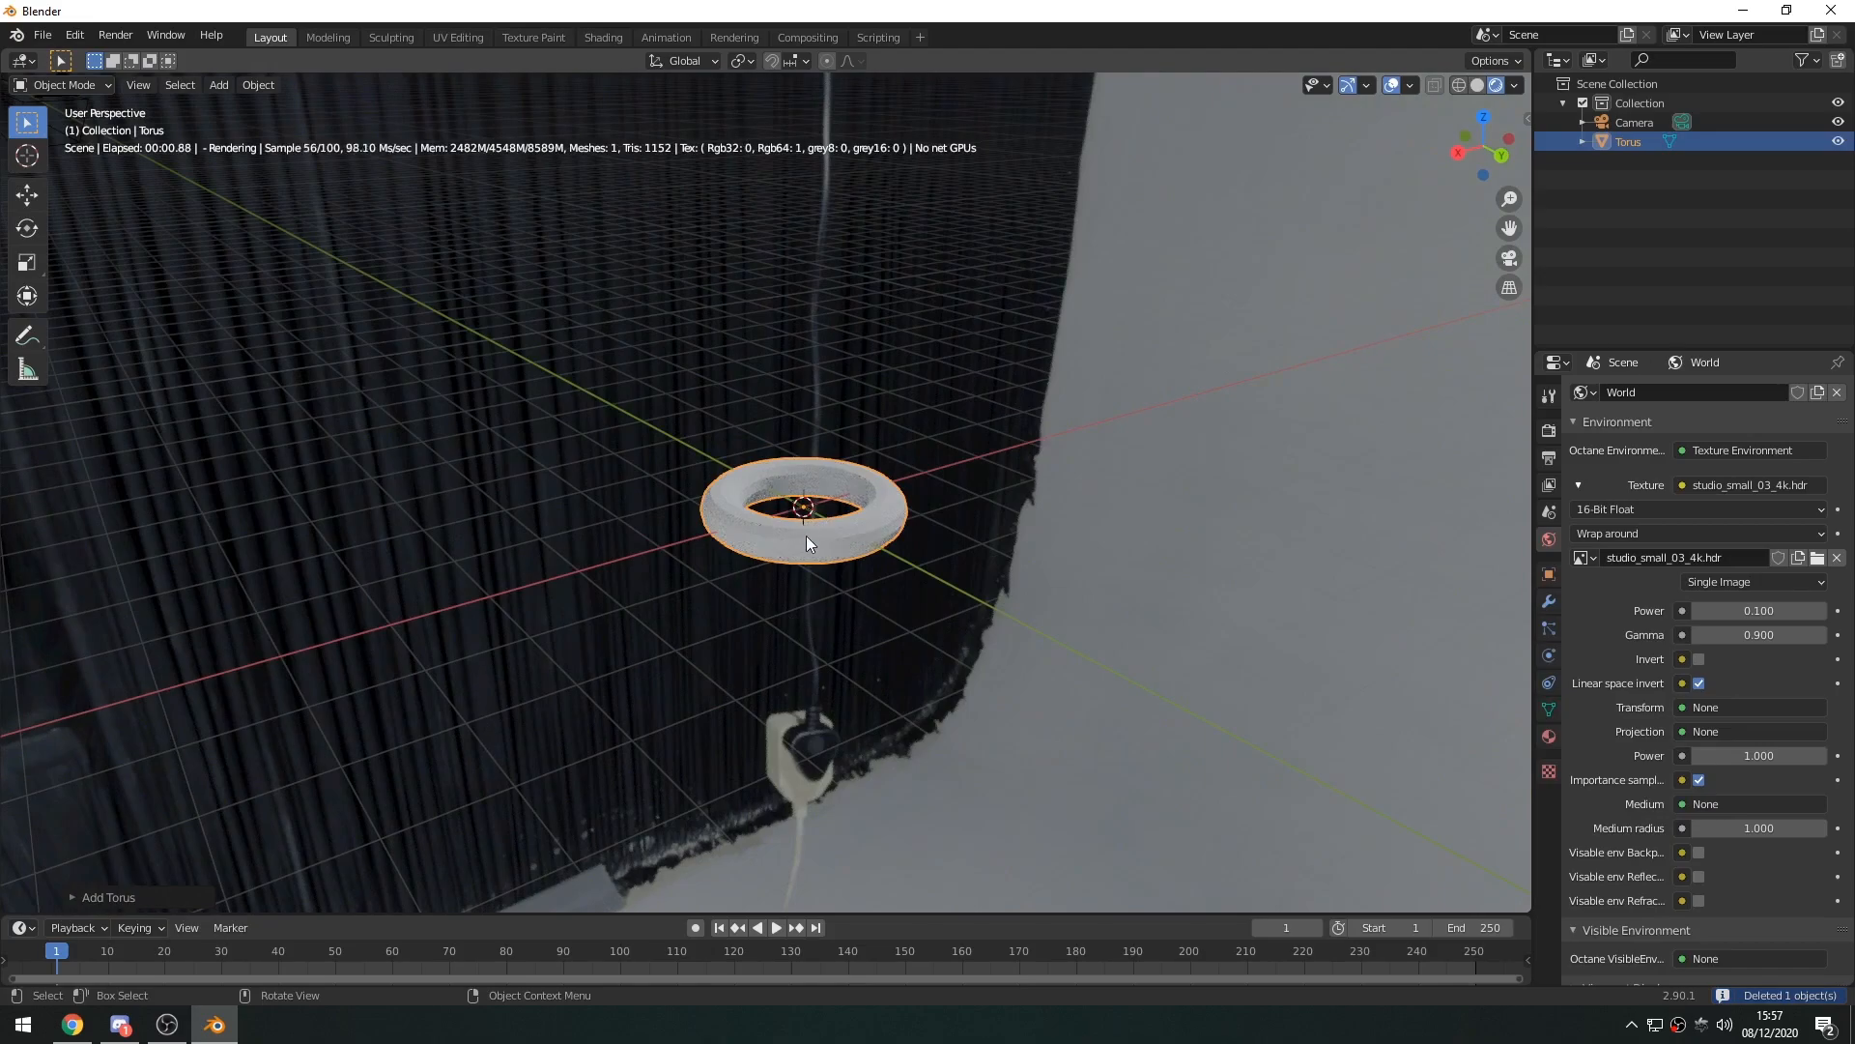
{"action": "key", "text": "Delete"}
Add a Bezier circle at the origin and rotate it upright
{"action": "key", "text": "shift+a"}
{"action": "mouse_move", "coordinate": [772, 563]}
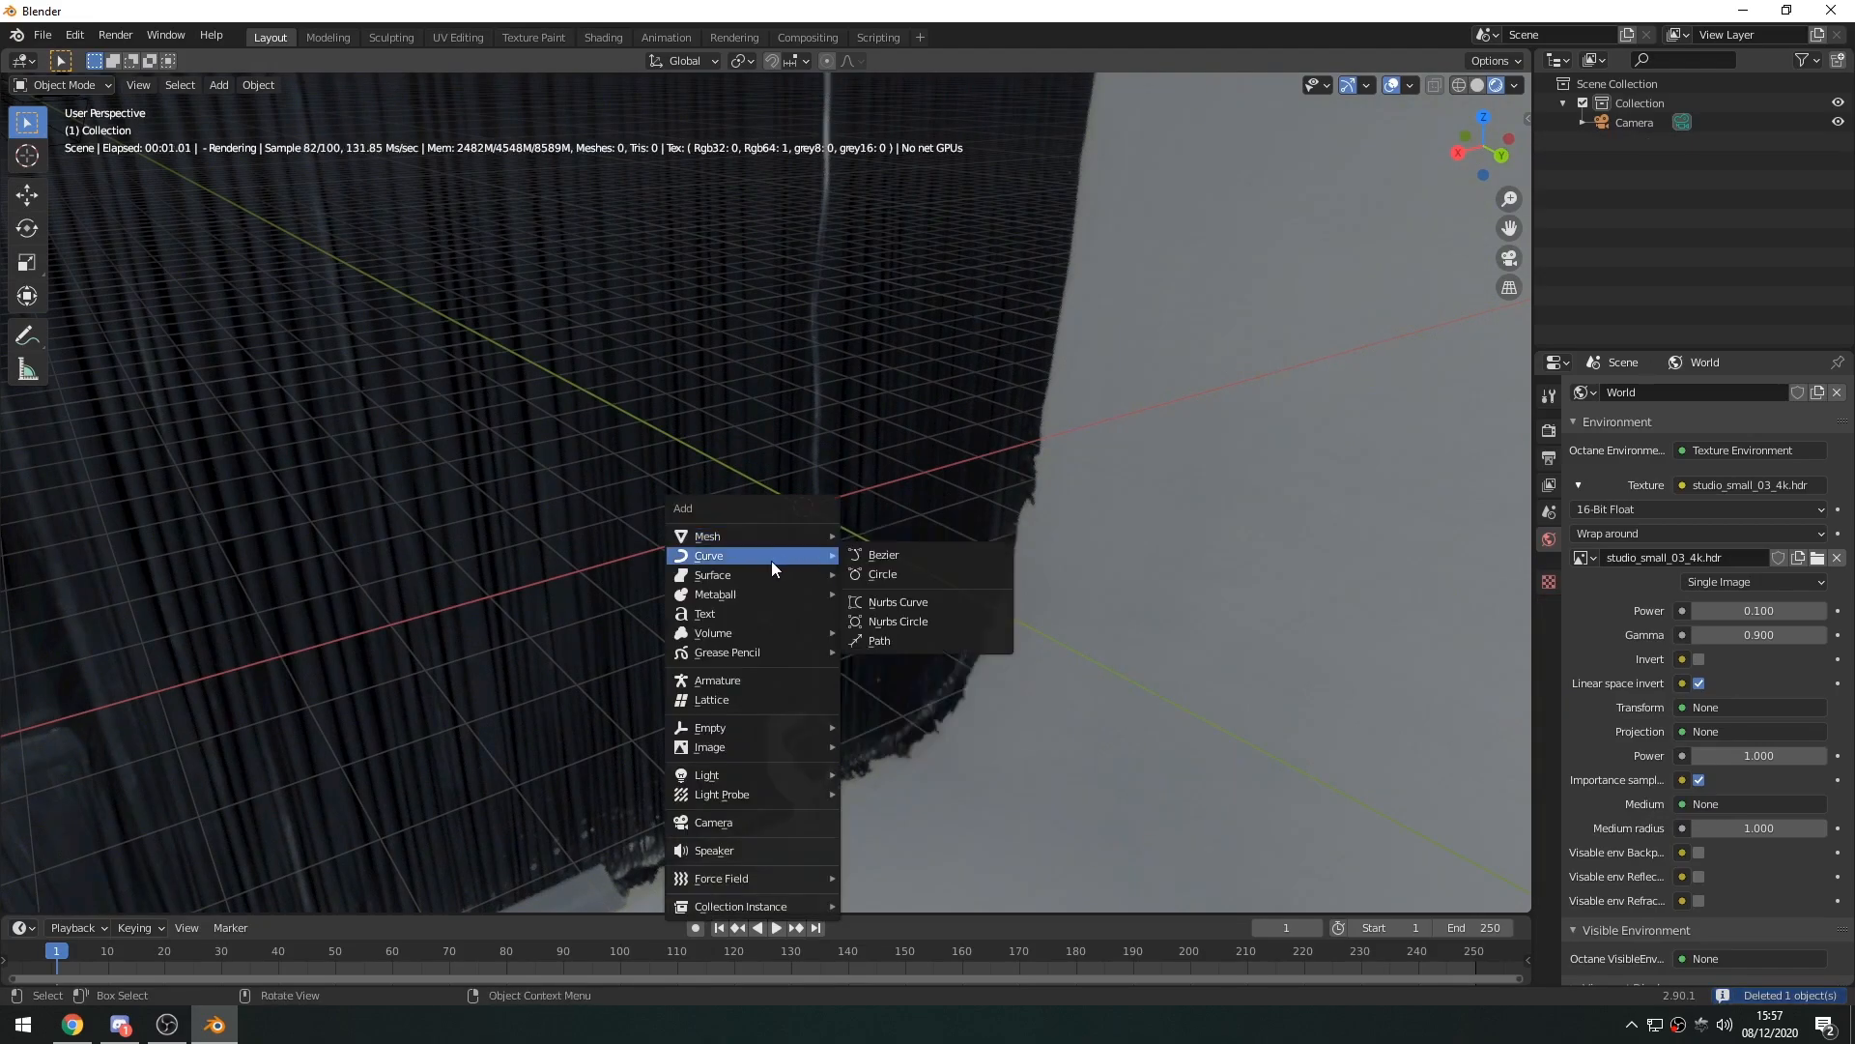
{"action": "left_click", "coordinate": [883, 574]}
{"action": "key", "text": "shift+space"}
{"action": "key", "text": "r"}
{"action": "left_click_drag", "start_coordinate": [766, 462], "coordinate": [753, 570]}
{"action": "left_click", "coordinate": [650, 669]}
Face the upright circle head-on and align the camera to that view
{"action": "middle_click_drag", "start_coordinate": [649, 669], "coordinate": [827, 541]}
{"action": "scroll", "coordinate": [827, 532], "scroll_direction": "up", "scroll_amount": 3}
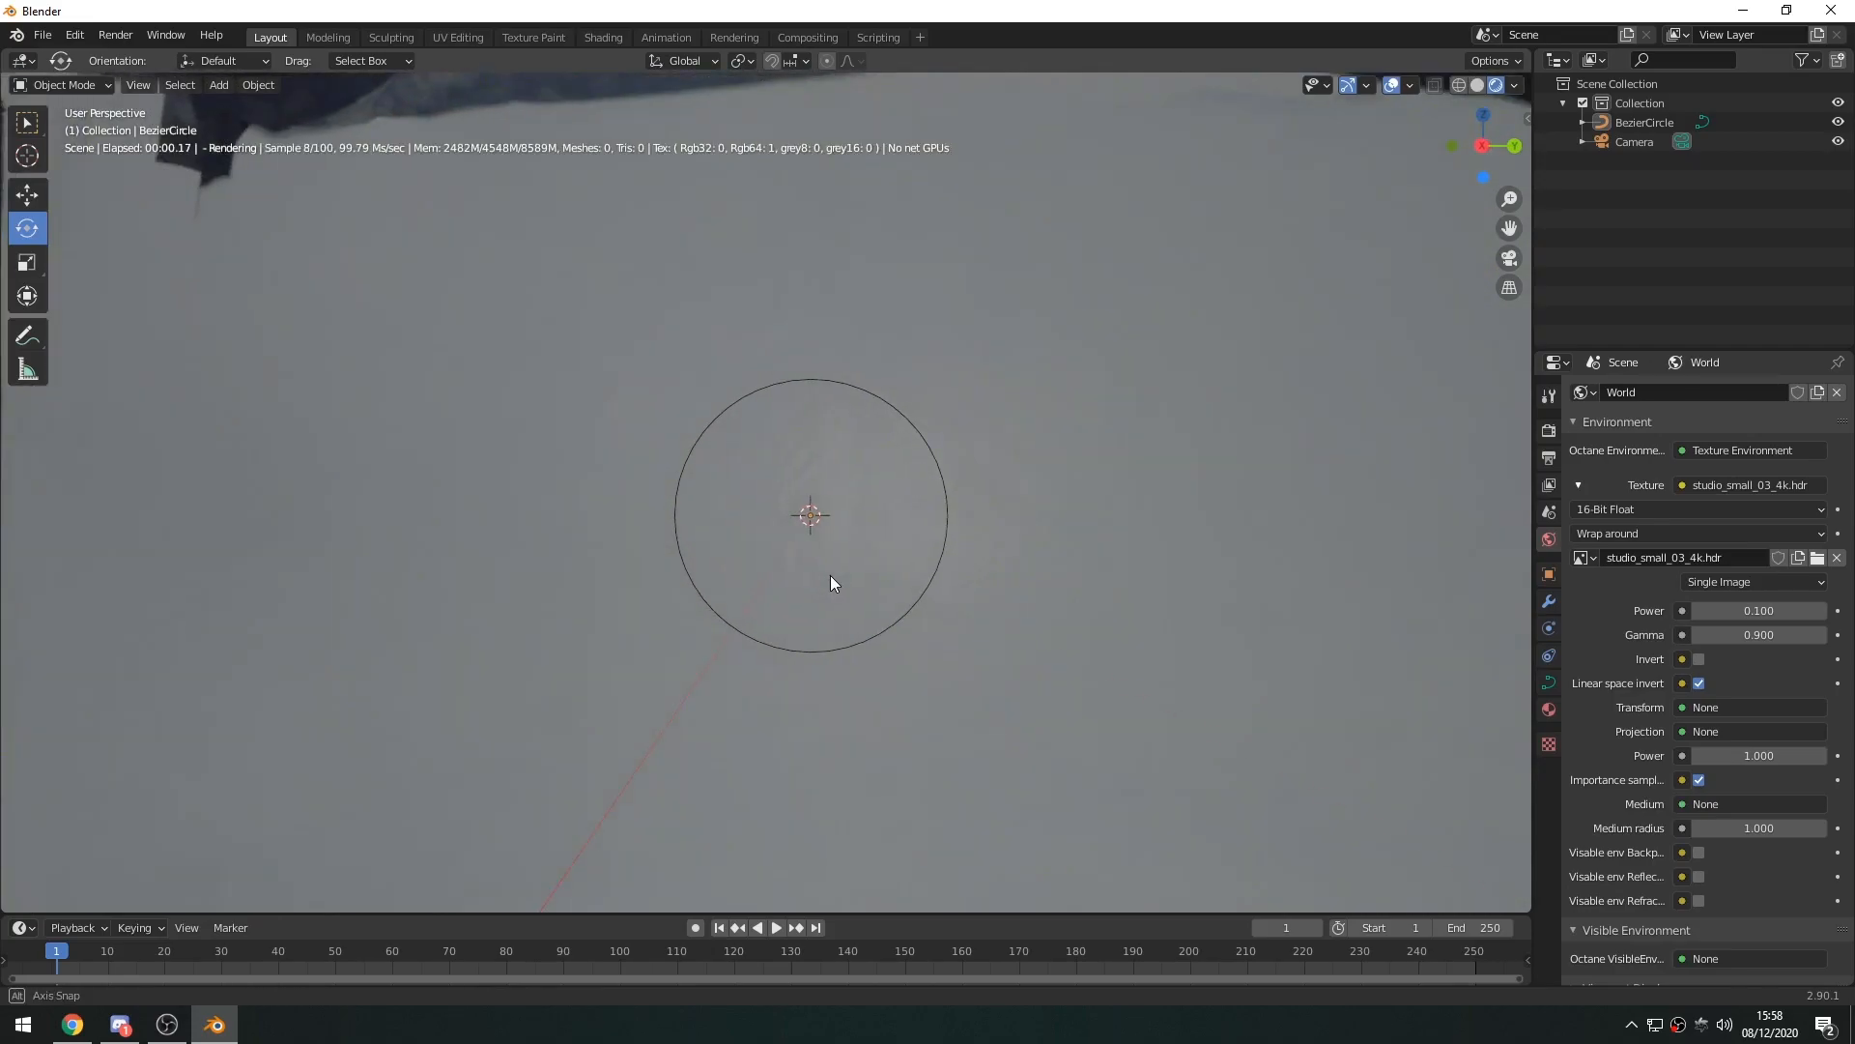
{"action": "key", "text": "KP_0"}
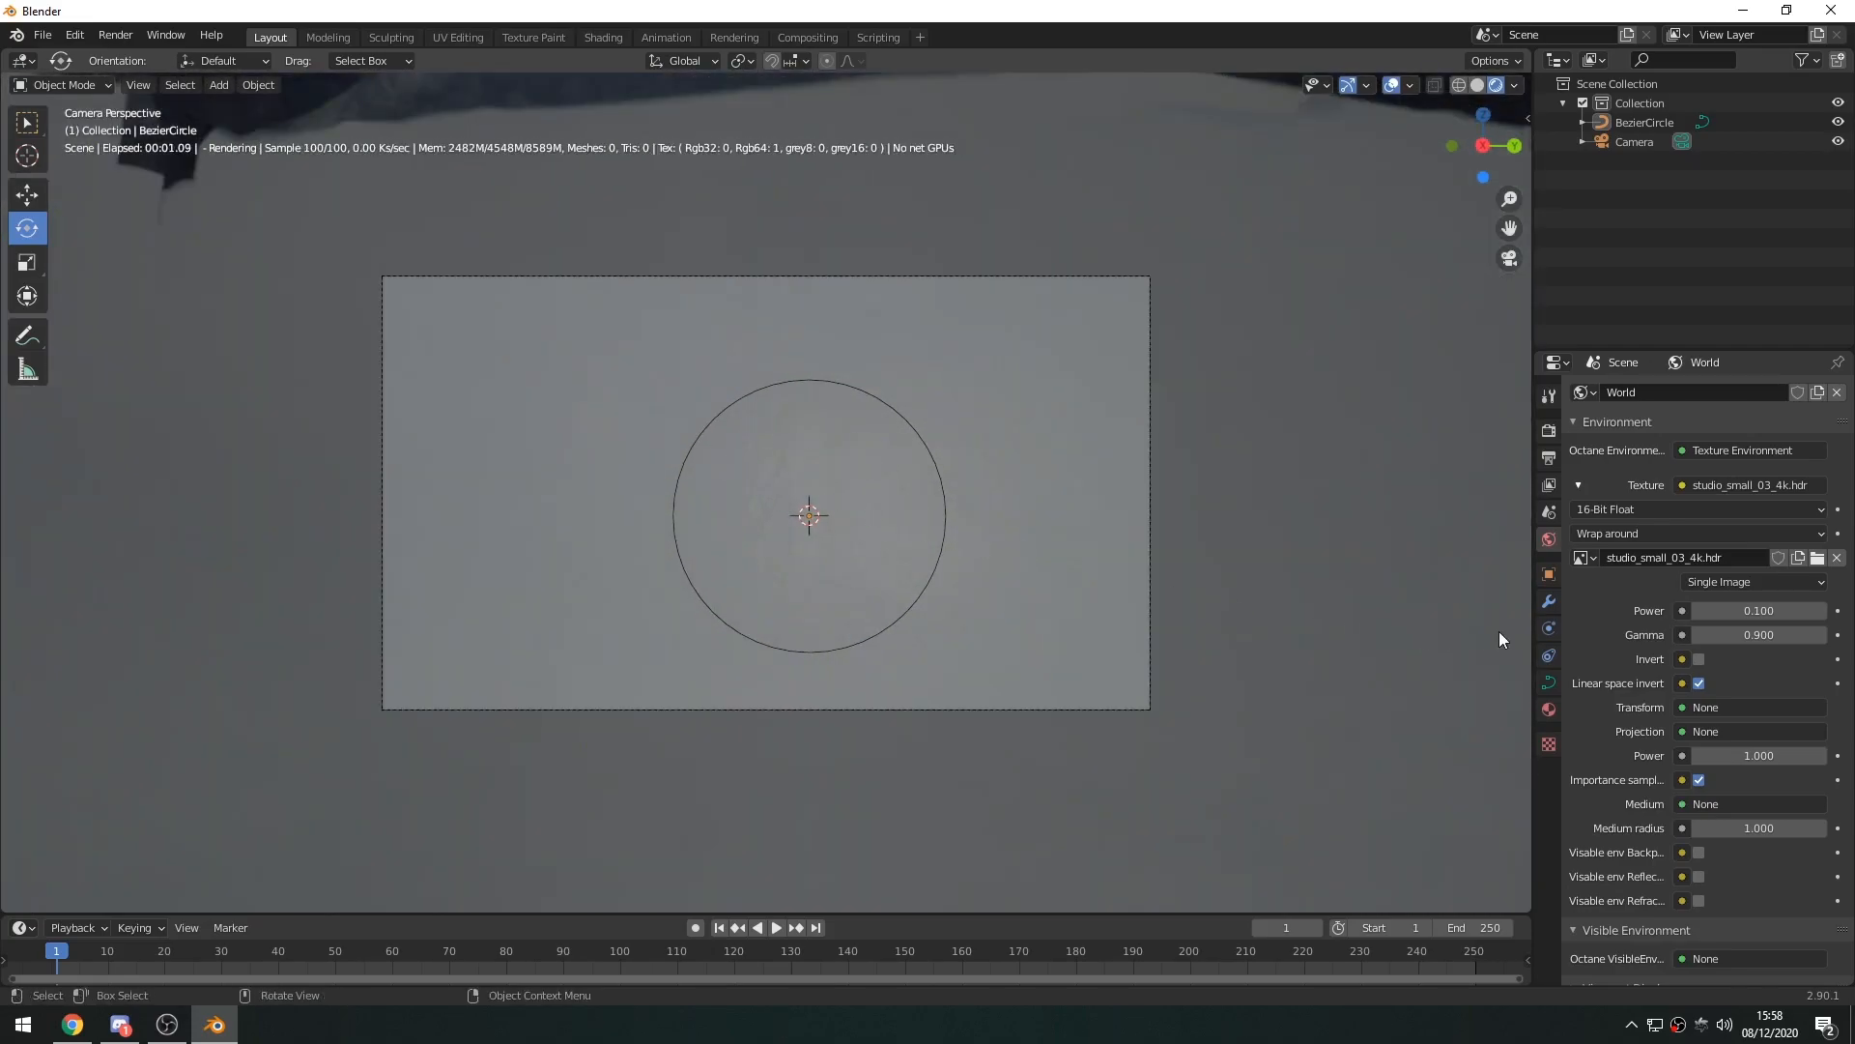
Set the render output resolution to 1024 px in both X and Y
{"action": "left_click", "coordinate": [1549, 457]}
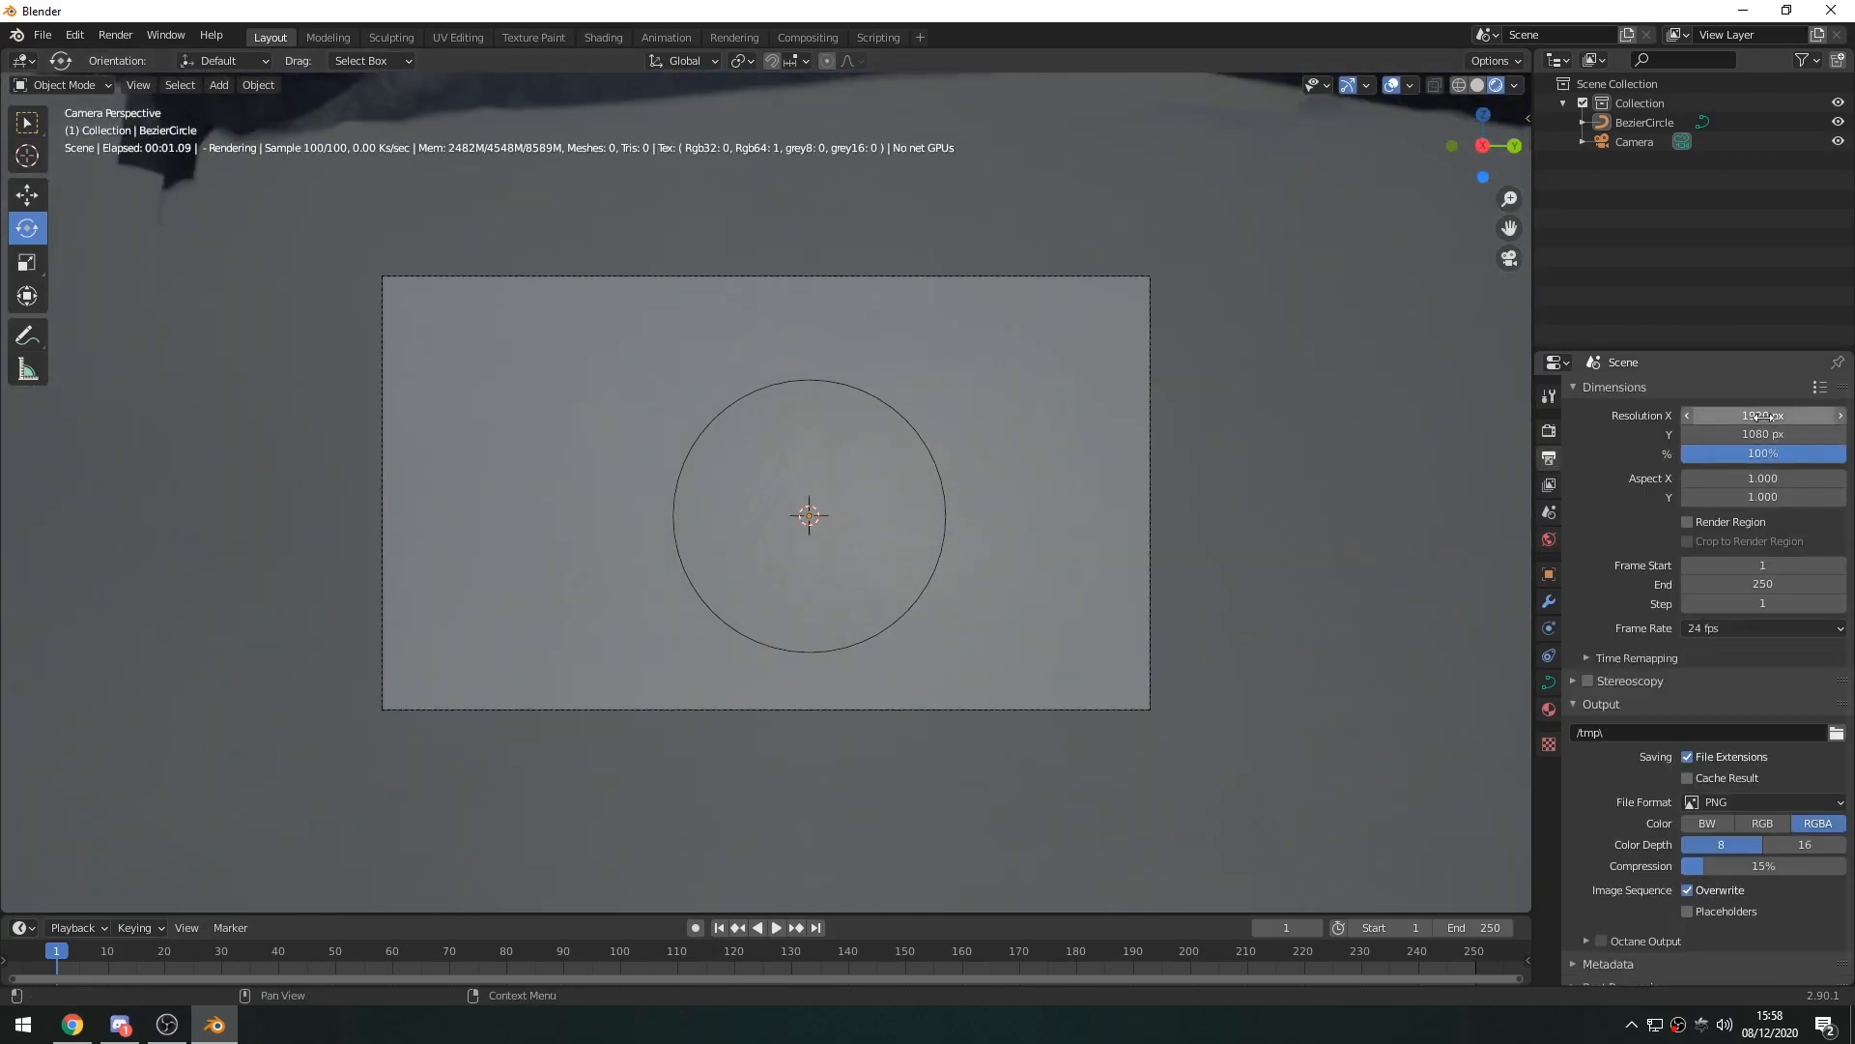
{"action": "left_click_drag", "start_coordinate": [1781, 415], "coordinate": [1782, 435]}
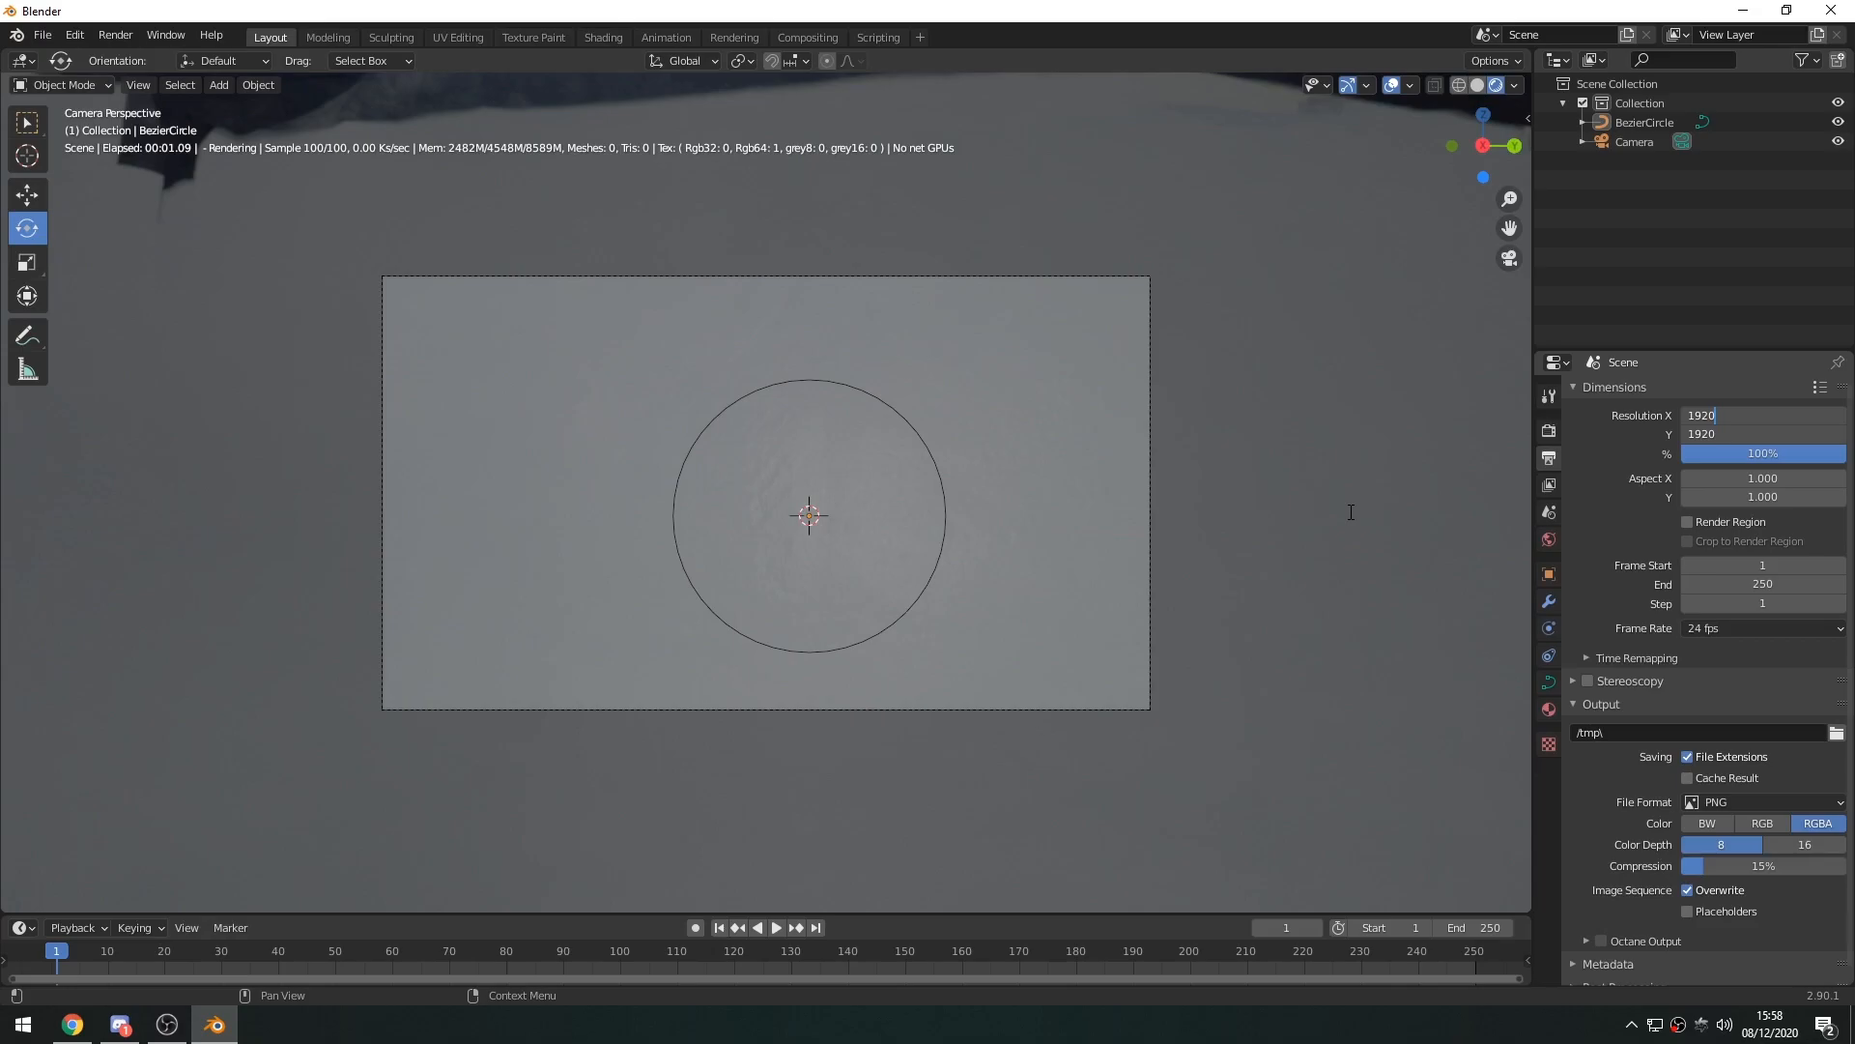
{"action": "key", "text": "BackSpace"}
{"action": "key", "text": "BackSpace"}
{"action": "key", "text": "BackSpace"}
{"action": "key", "text": "BackSpace"}
{"action": "key", "text": "BackSpace"}
{"action": "key", "text": "BackSpace"}
{"action": "type", "text": "1024"}
{"action": "key", "text": "Return"}
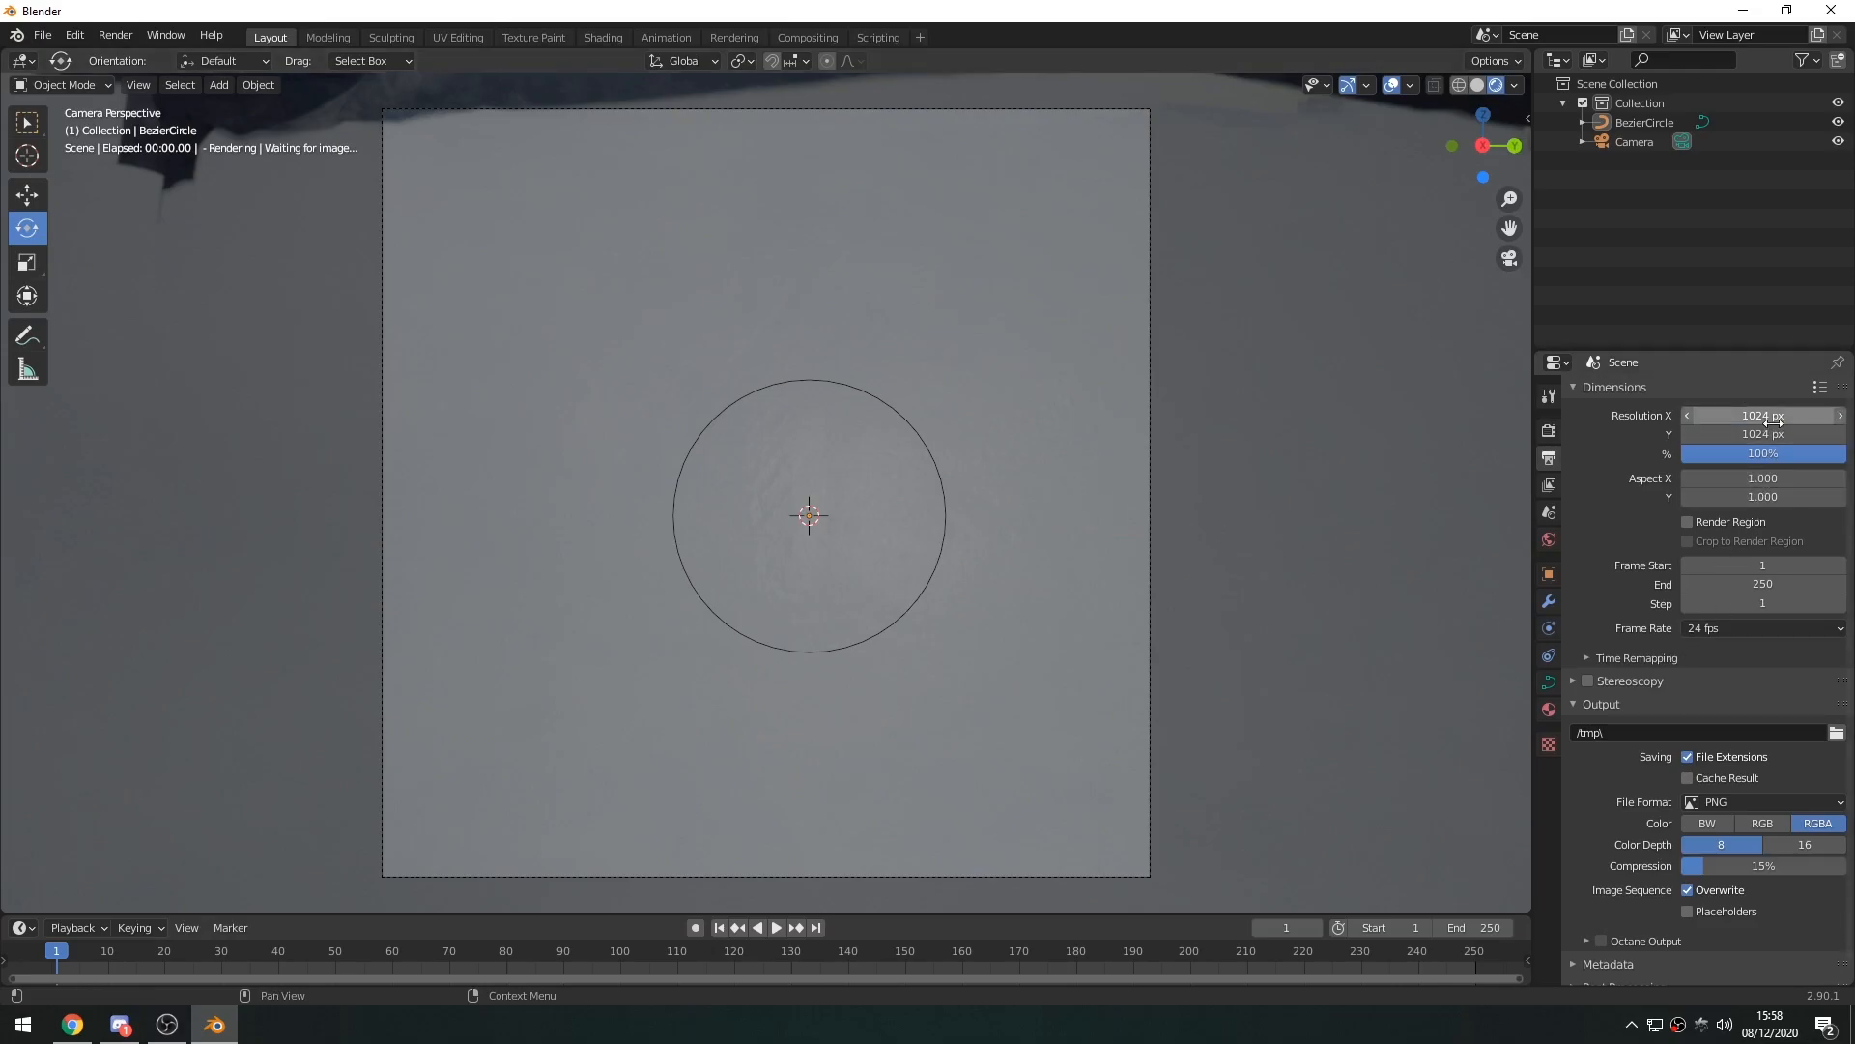
Set the camera's rotation to 90° on X, 0° on Y and 90° on Z
{"action": "left_click", "coordinate": [1549, 574]}
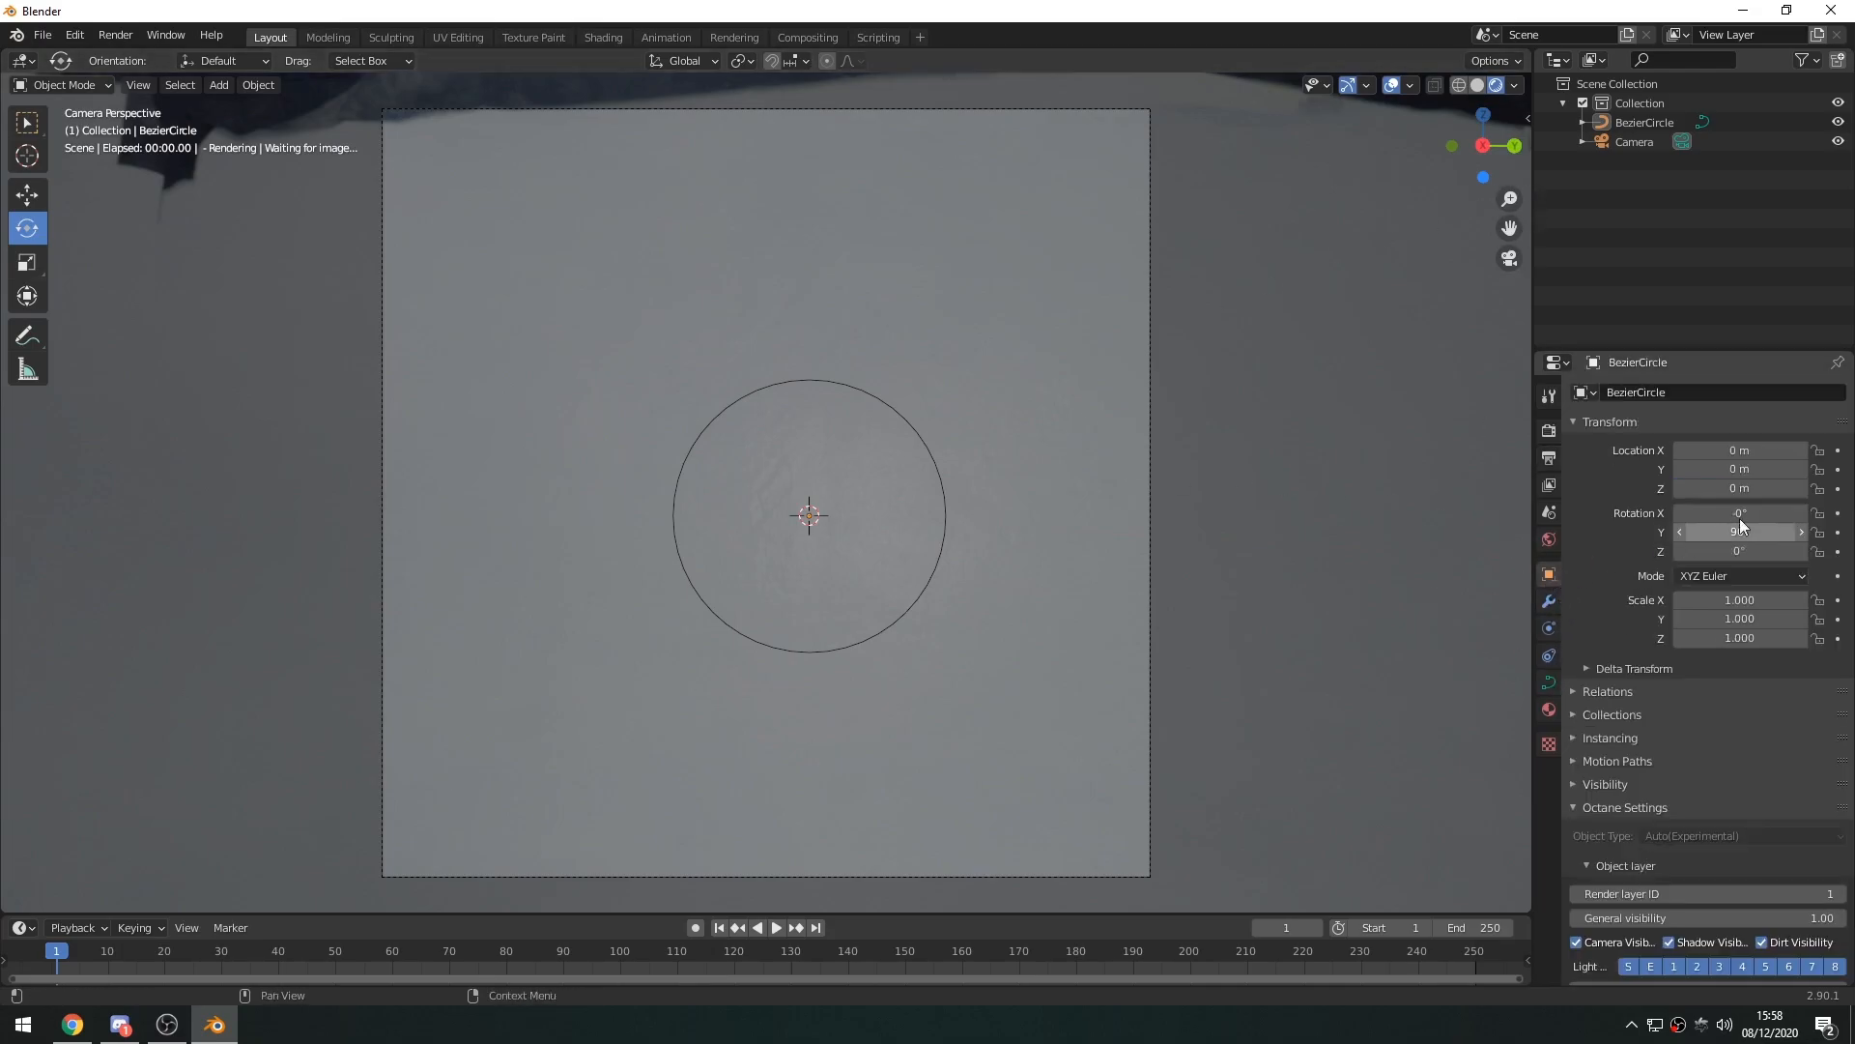
{"action": "left_click", "coordinate": [1633, 141]}
{"action": "double_click", "coordinate": [1739, 532]}
{"action": "type", "text": "0"}
{"action": "key", "text": "Return"}
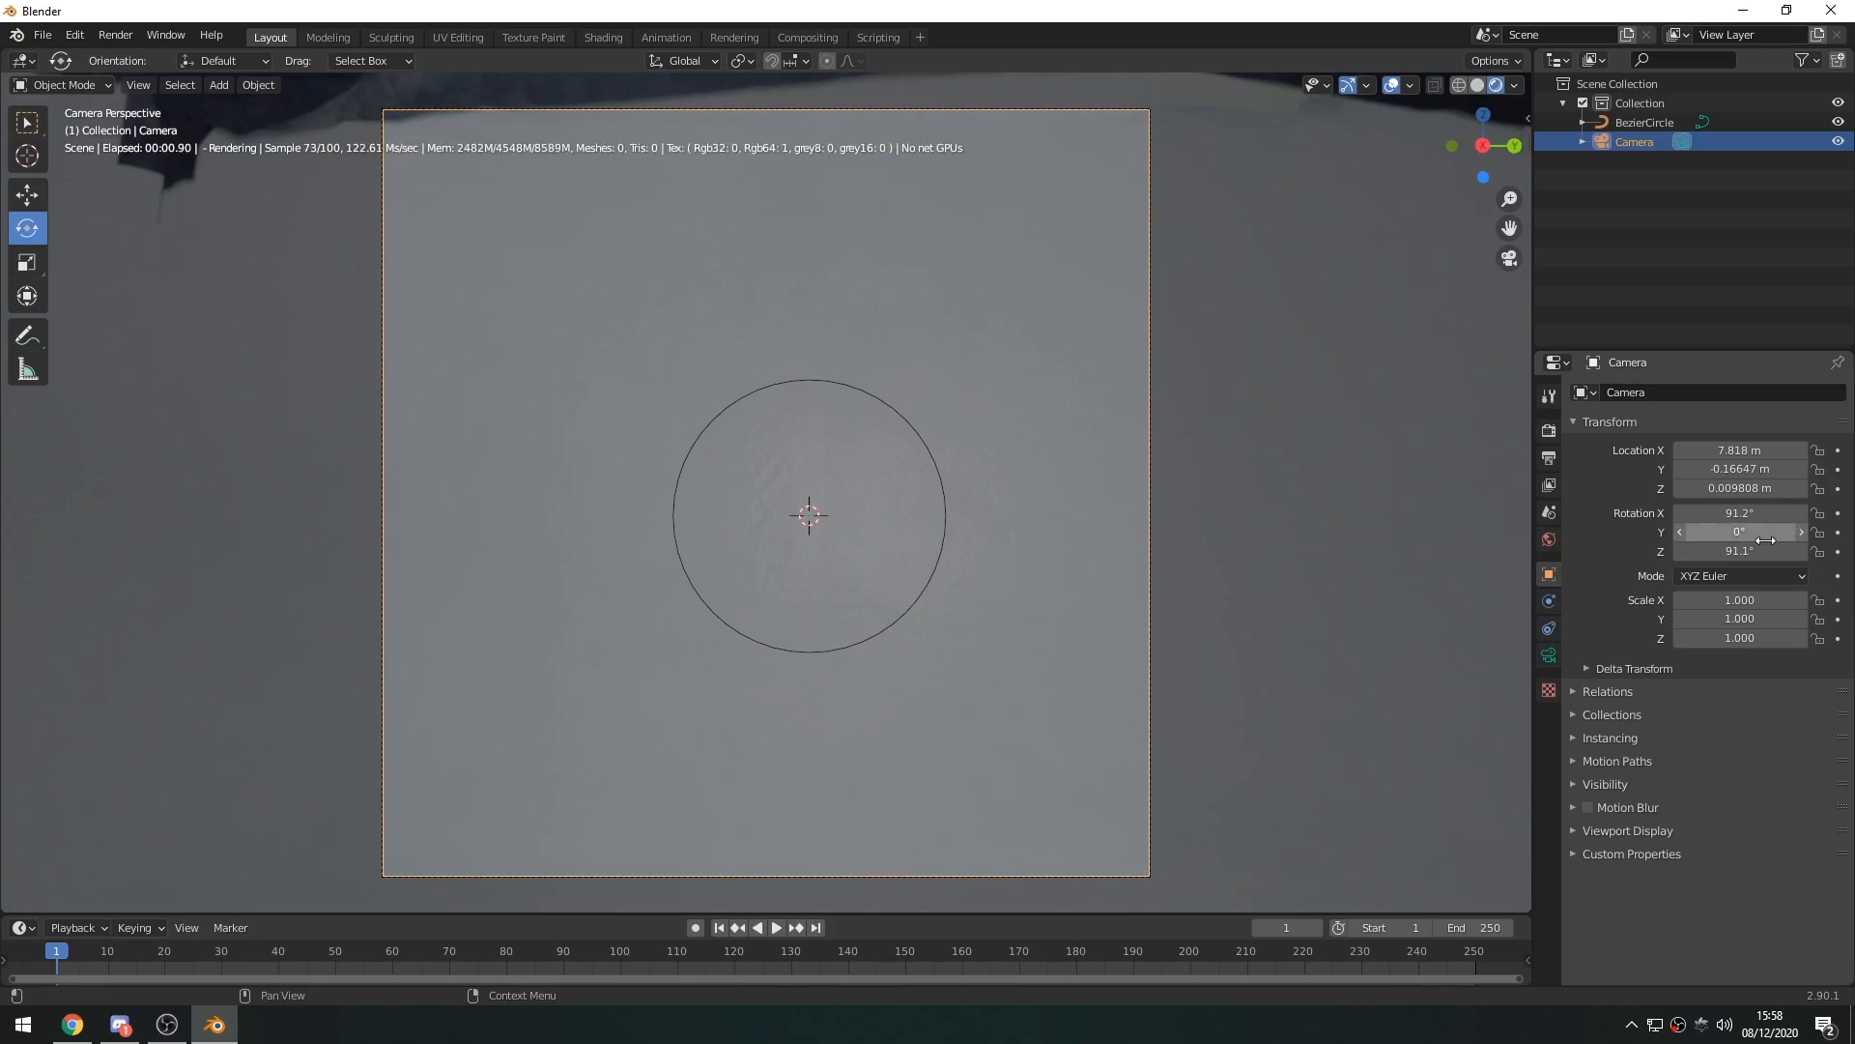
{"action": "double_click", "coordinate": [1740, 512]}
{"action": "type", "text": "90"}
{"action": "key", "text": "Return"}
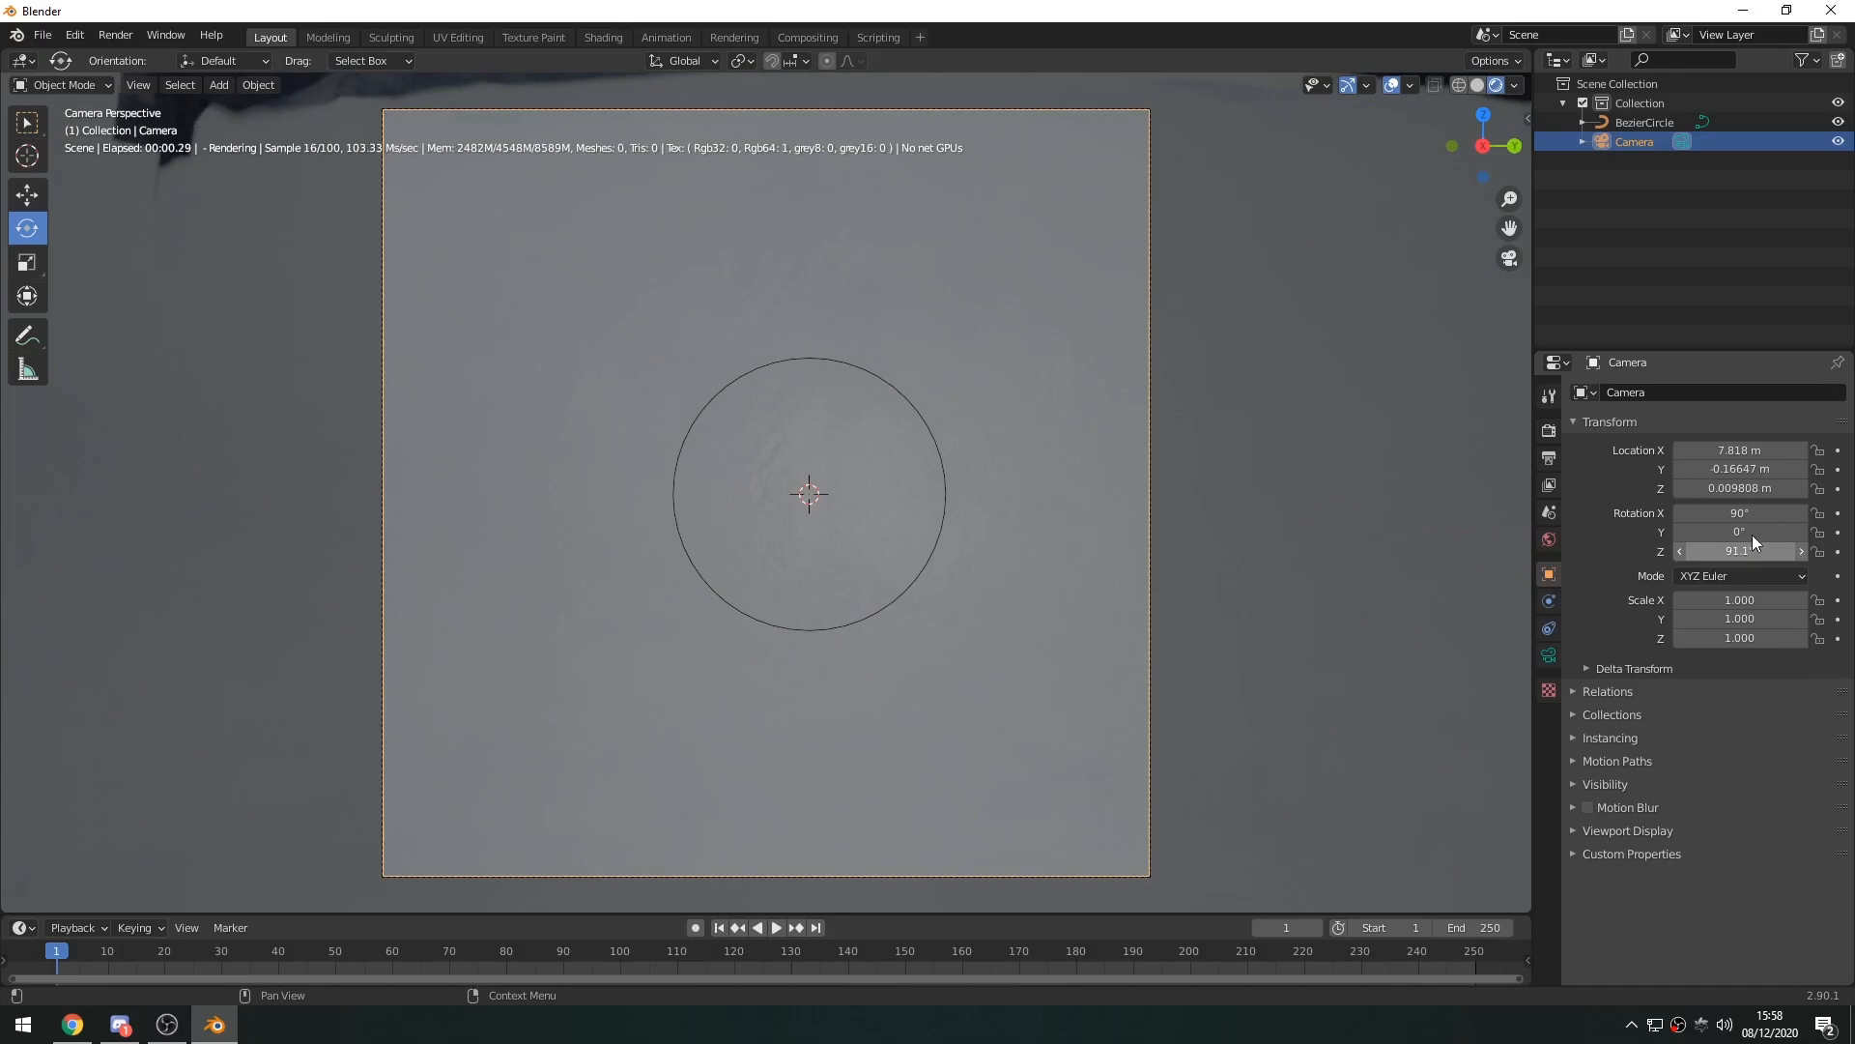
{"action": "double_click", "coordinate": [1740, 558]}
{"action": "type", "text": "90"}
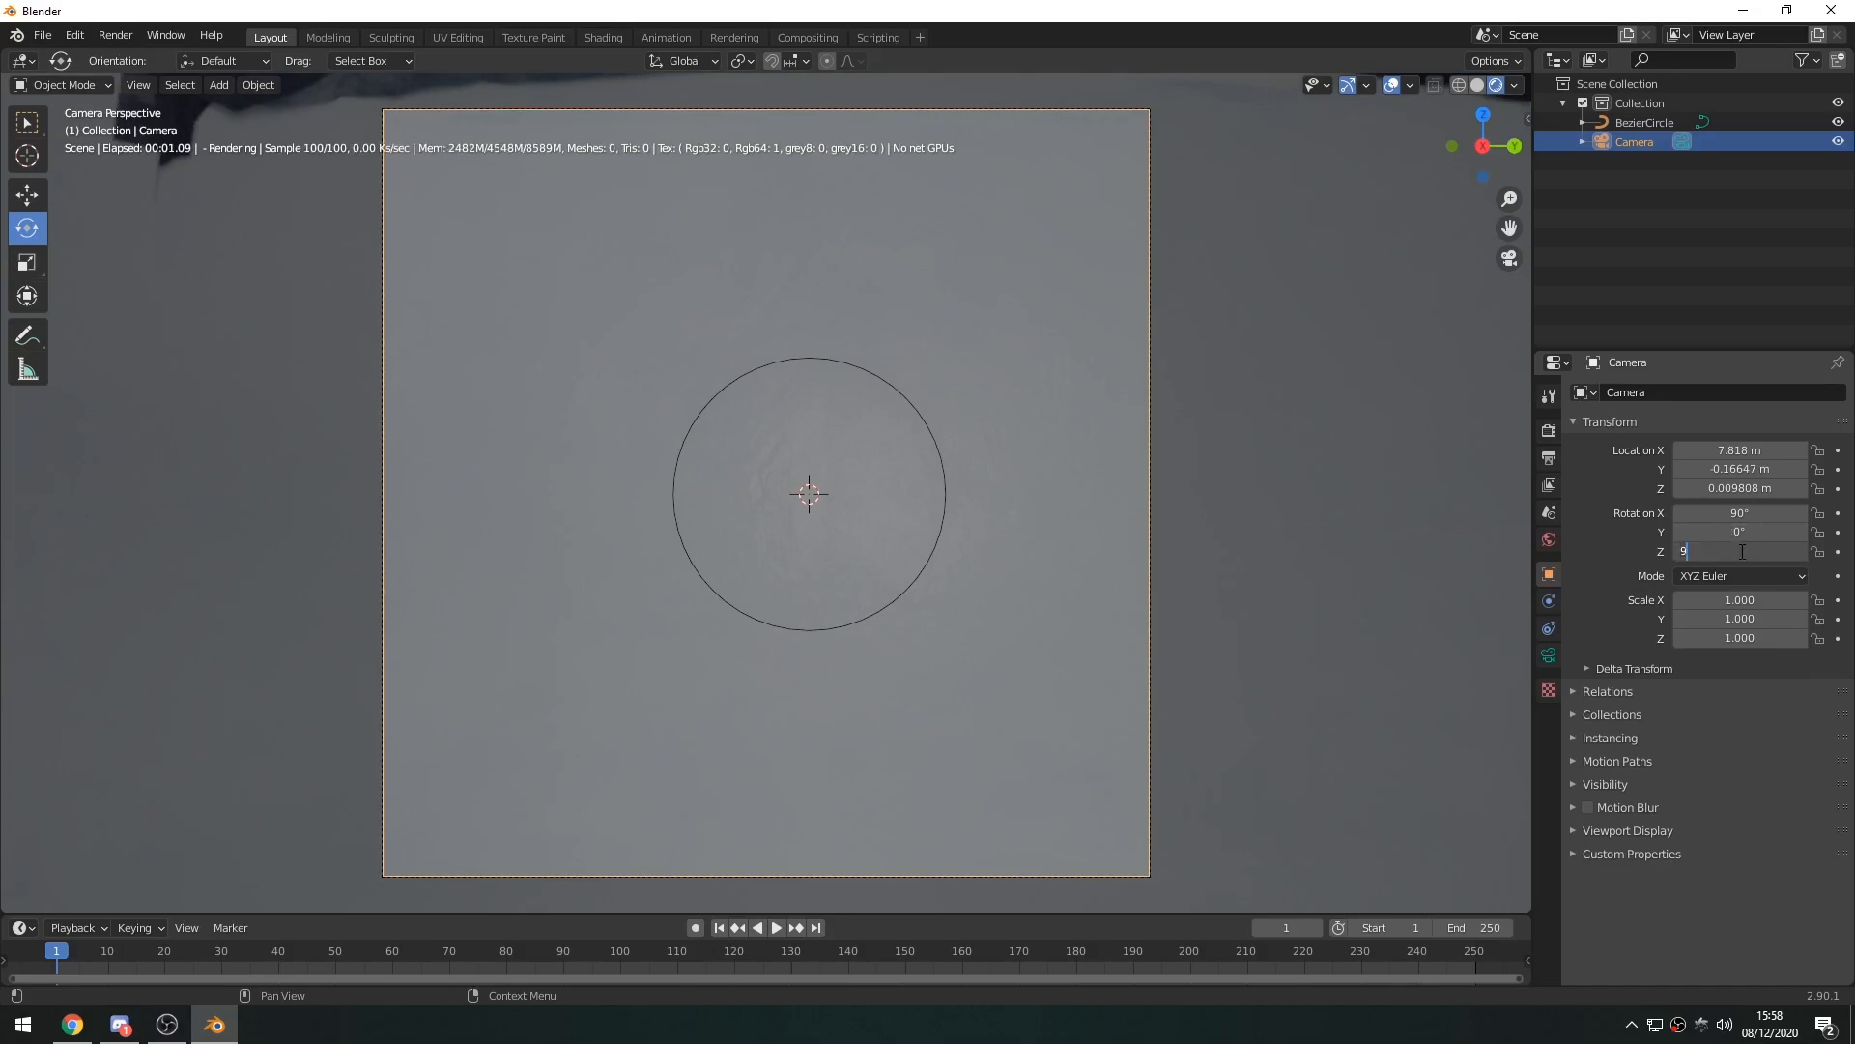
{"action": "key", "text": "Return"}
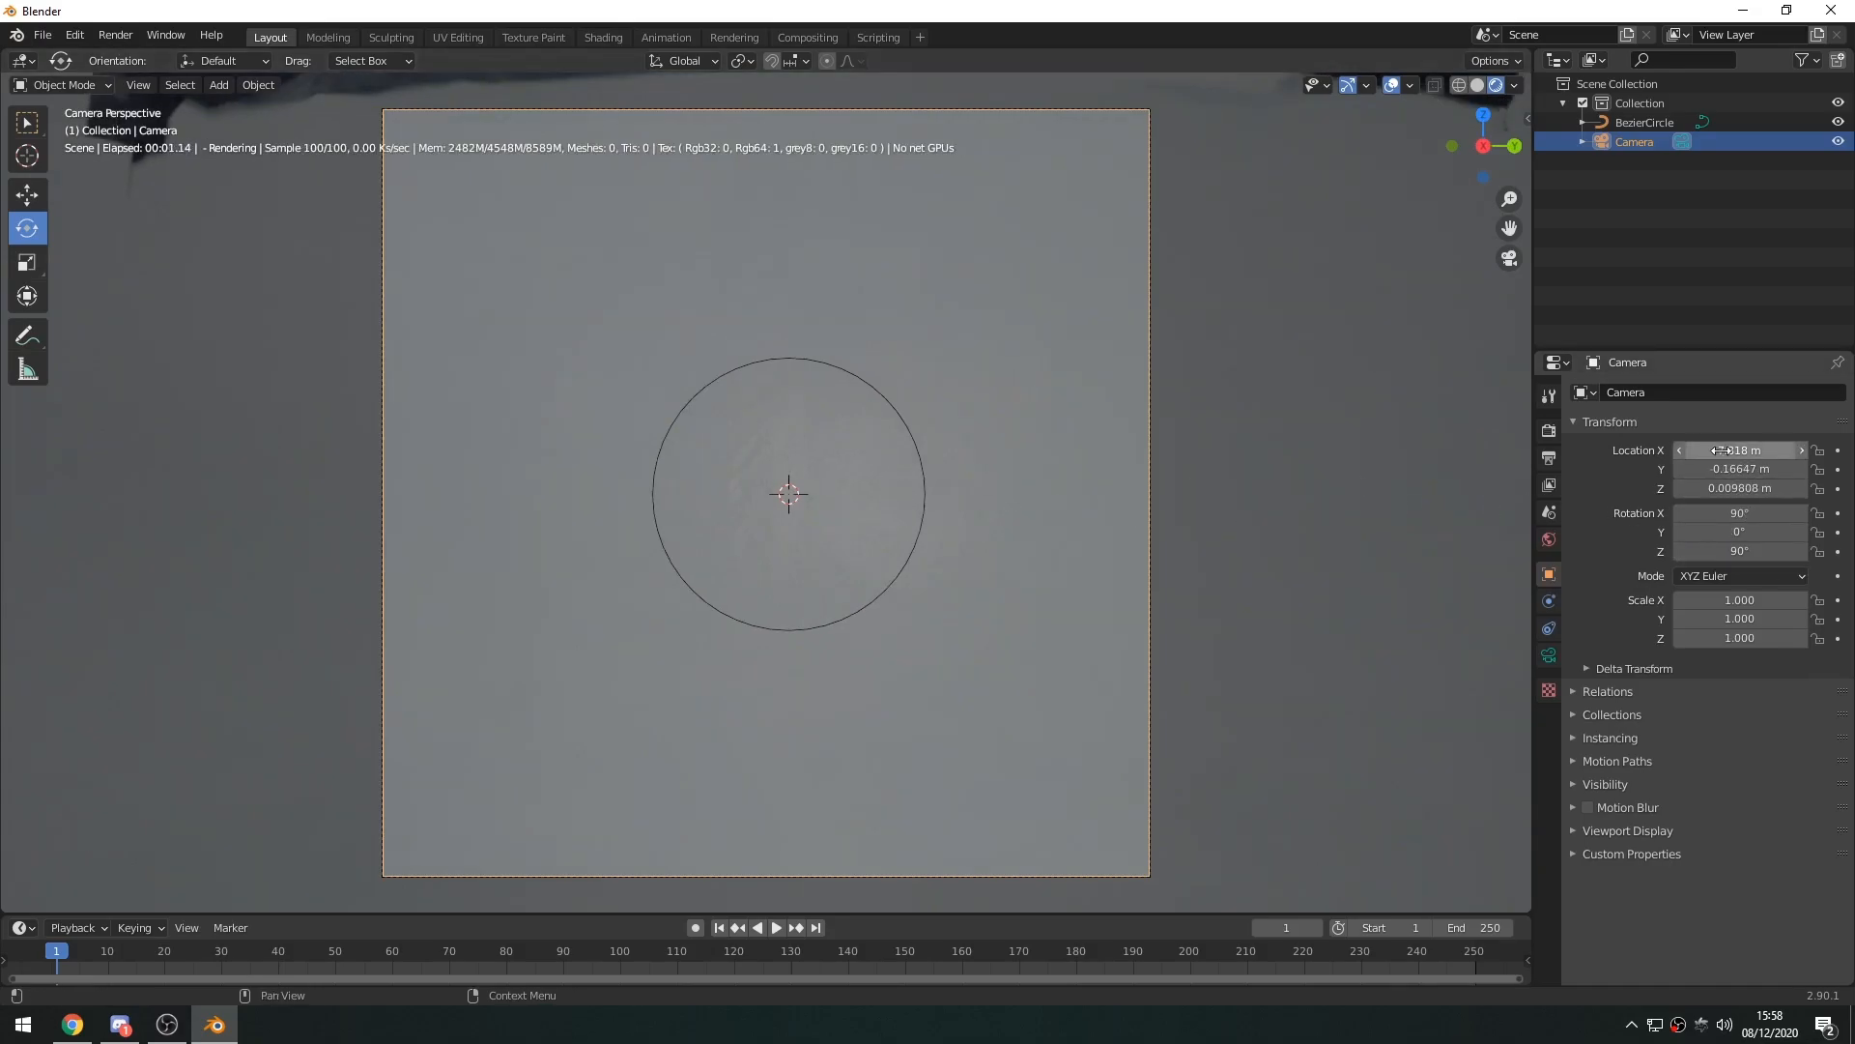
Reset the camera's location to zero on all axes and move it out to about 4.26 m on X
{"action": "key", "text": "ctrl+z"}
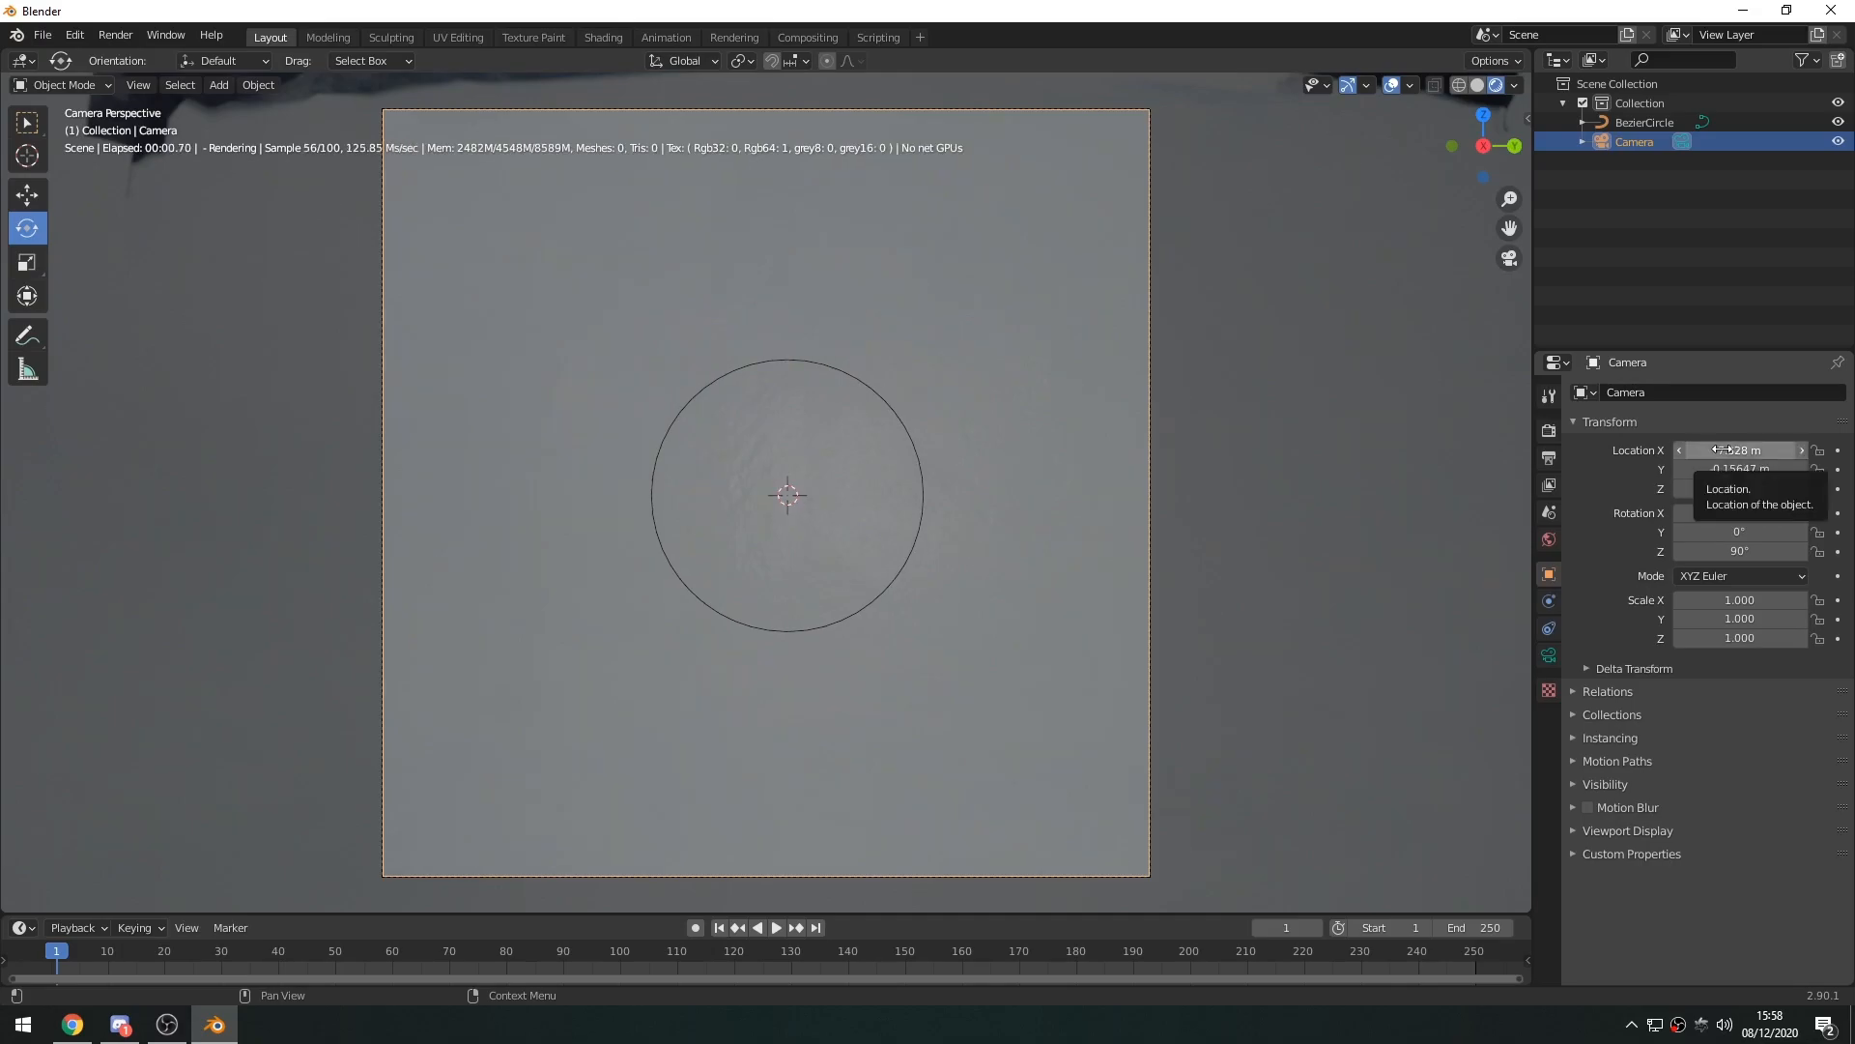
{"action": "key", "text": "BackSpace"}
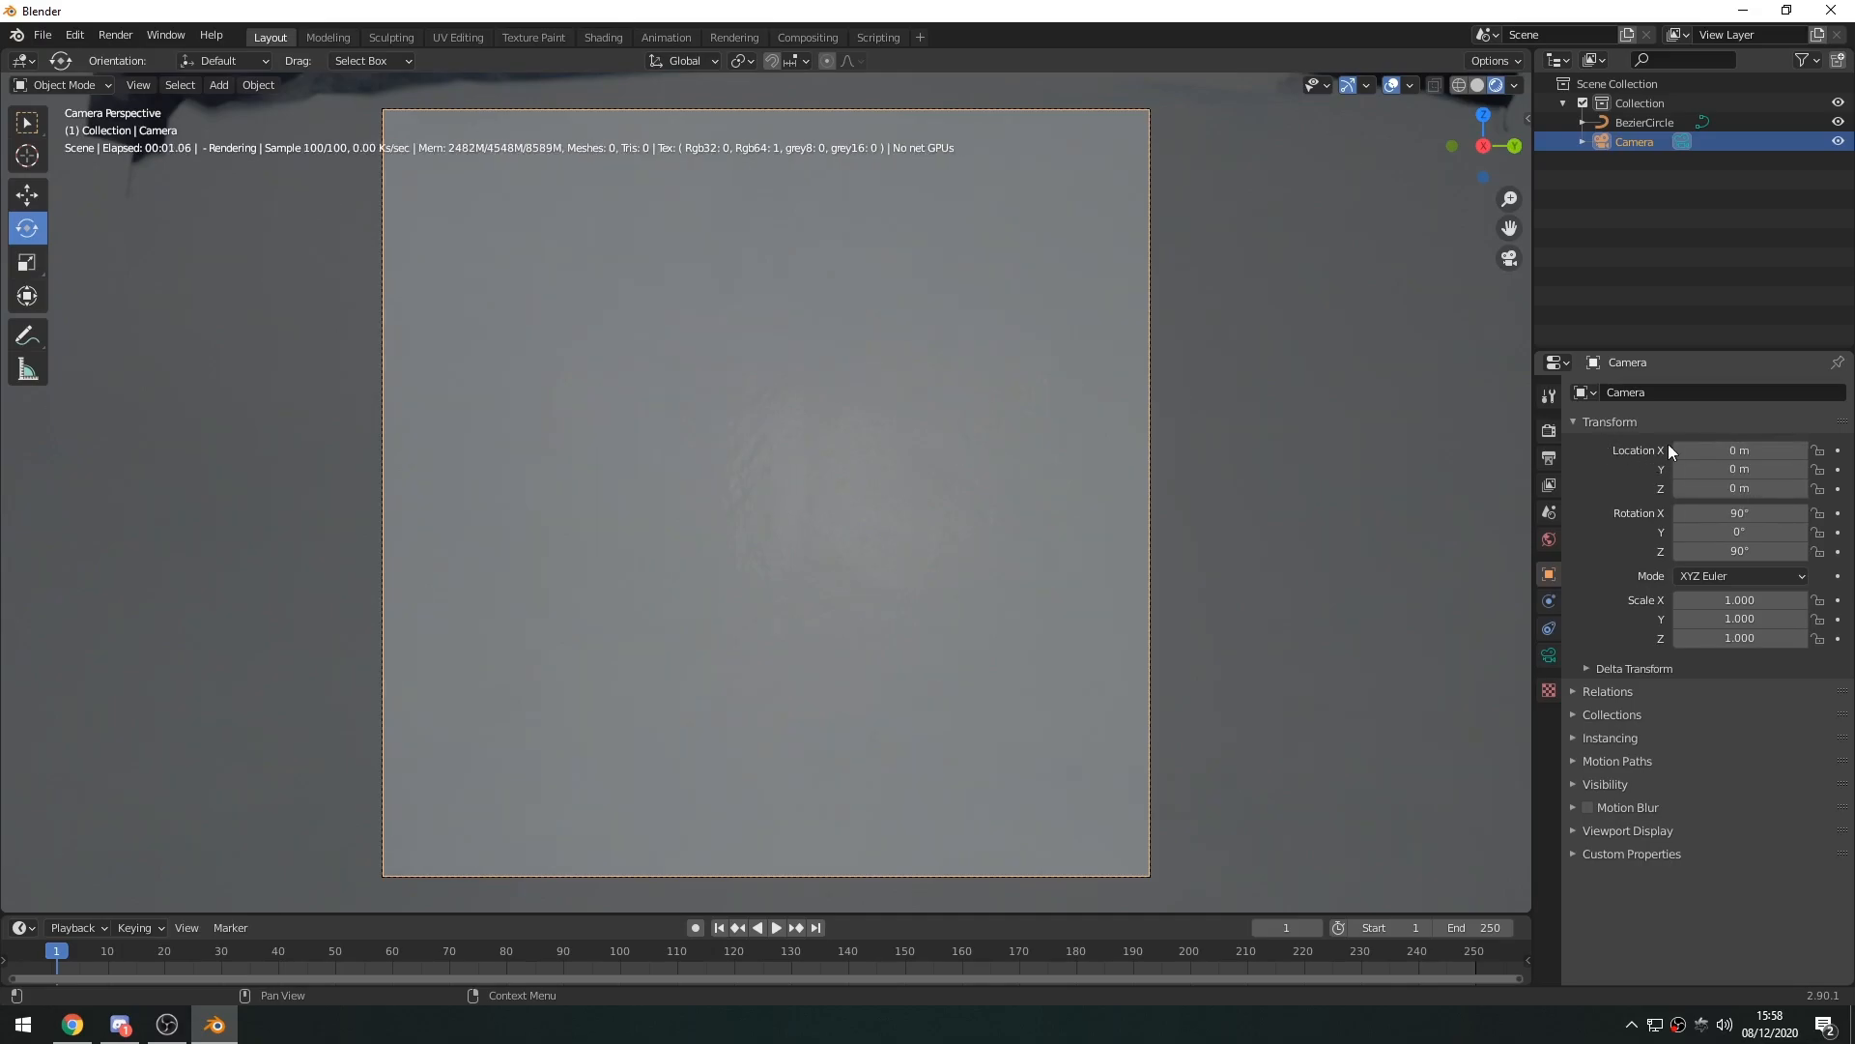
{"action": "left_click_drag", "start_coordinate": [1739, 451], "coordinate": [1815, 451]}
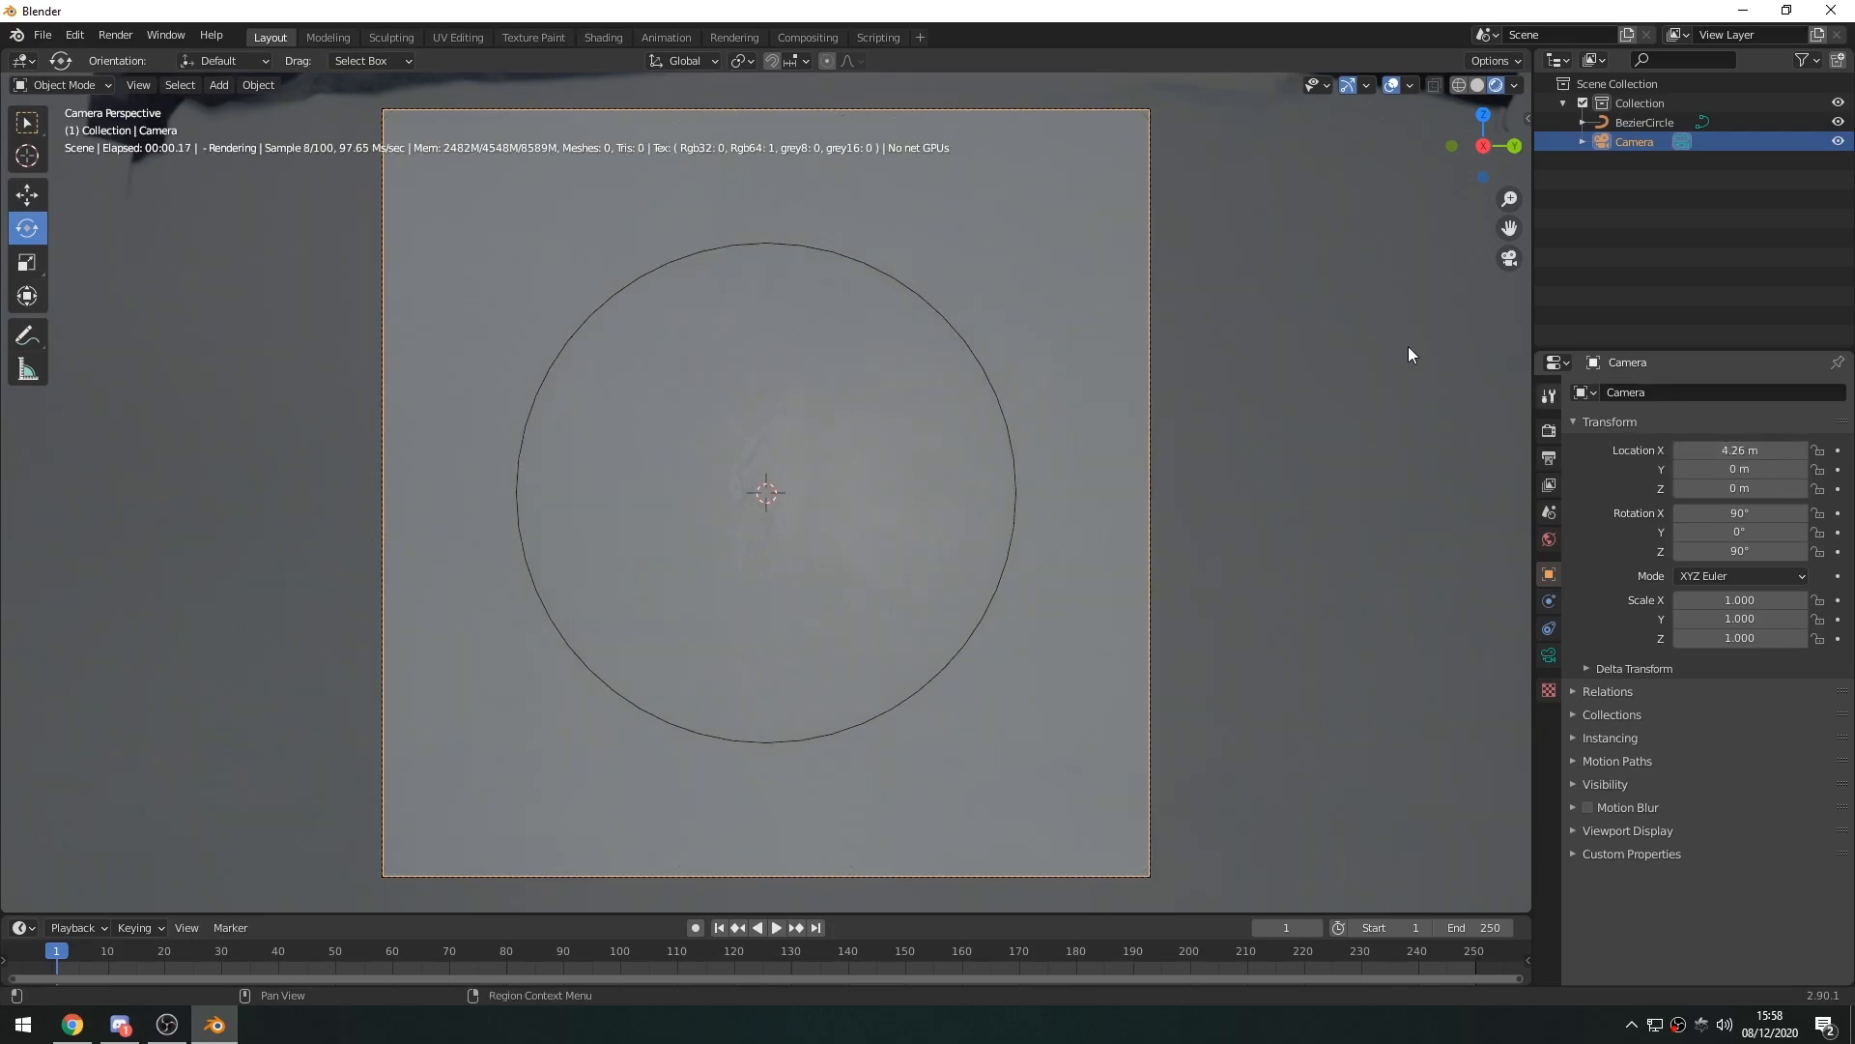
Give the Bezier circle a bevel with a depth of 0.2 m and a resolution of 16
{"action": "left_click", "coordinate": [852, 259]}
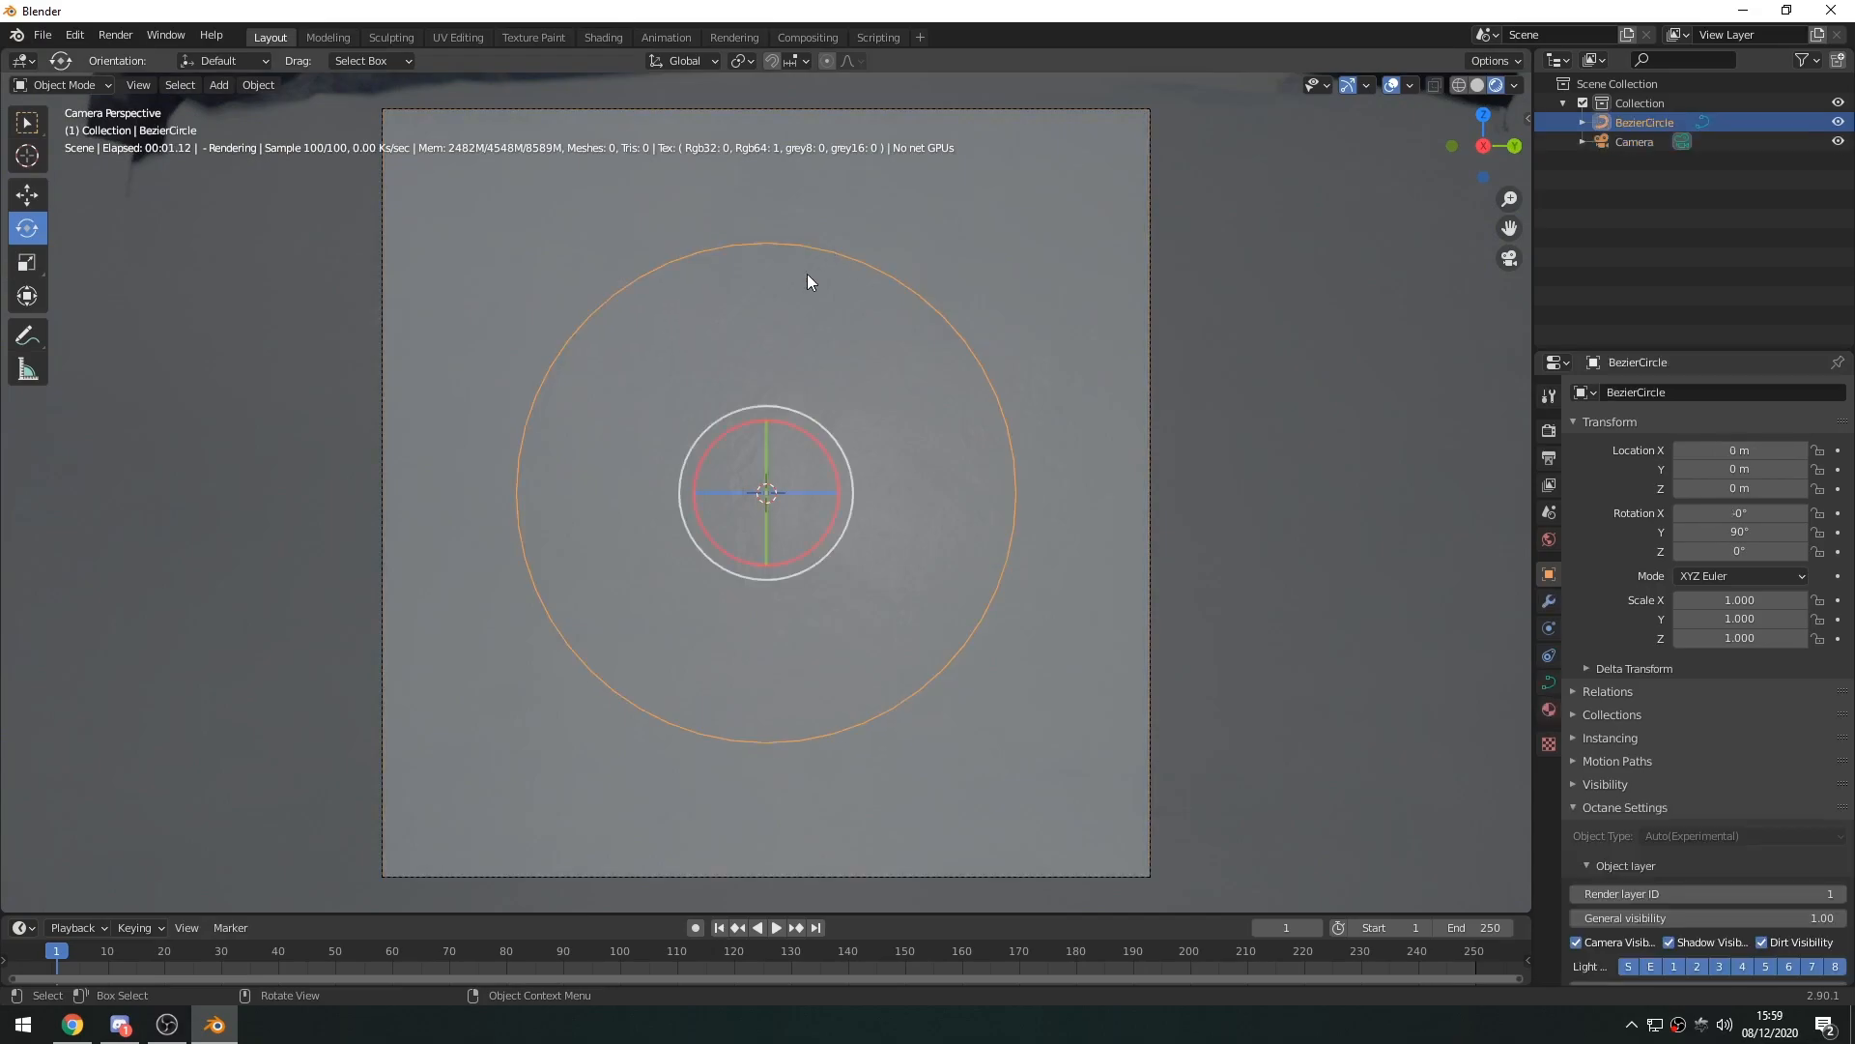
{"action": "left_click", "coordinate": [1550, 683]}
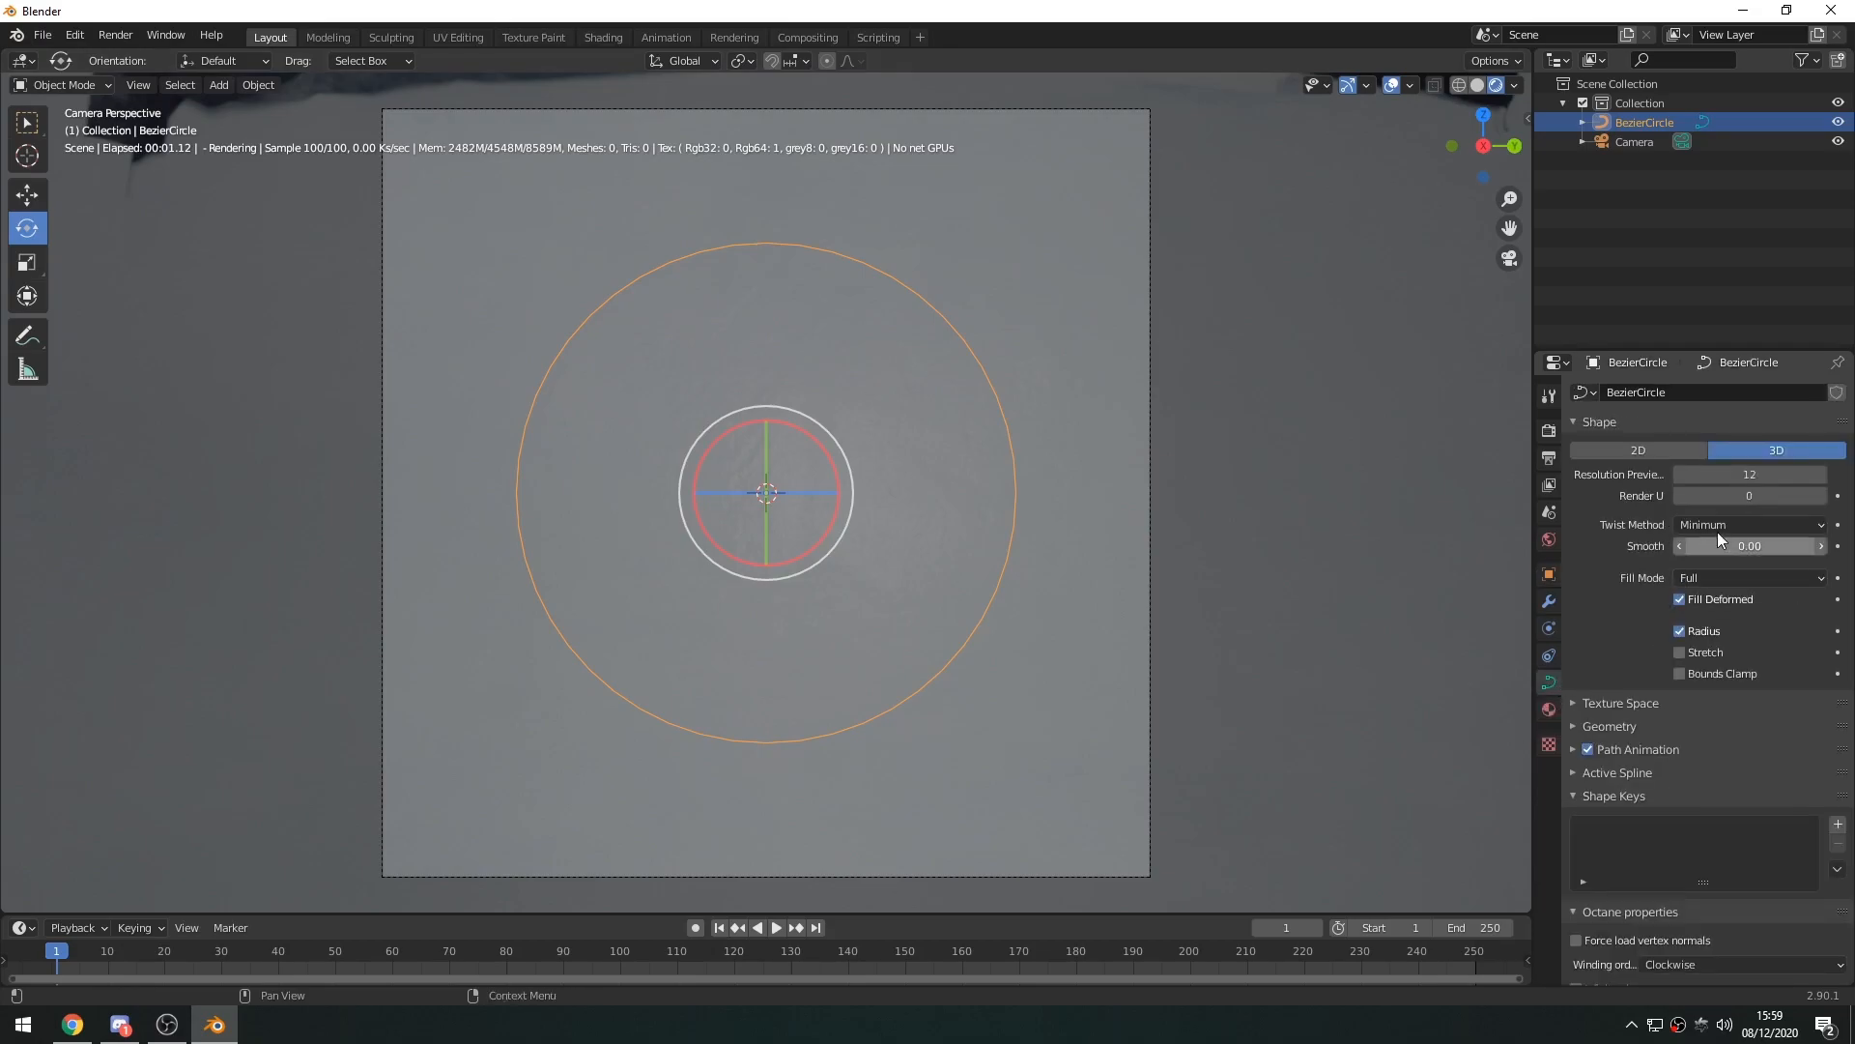
{"action": "scroll", "coordinate": [1594, 732], "scroll_direction": "down", "scroll_amount": 2}
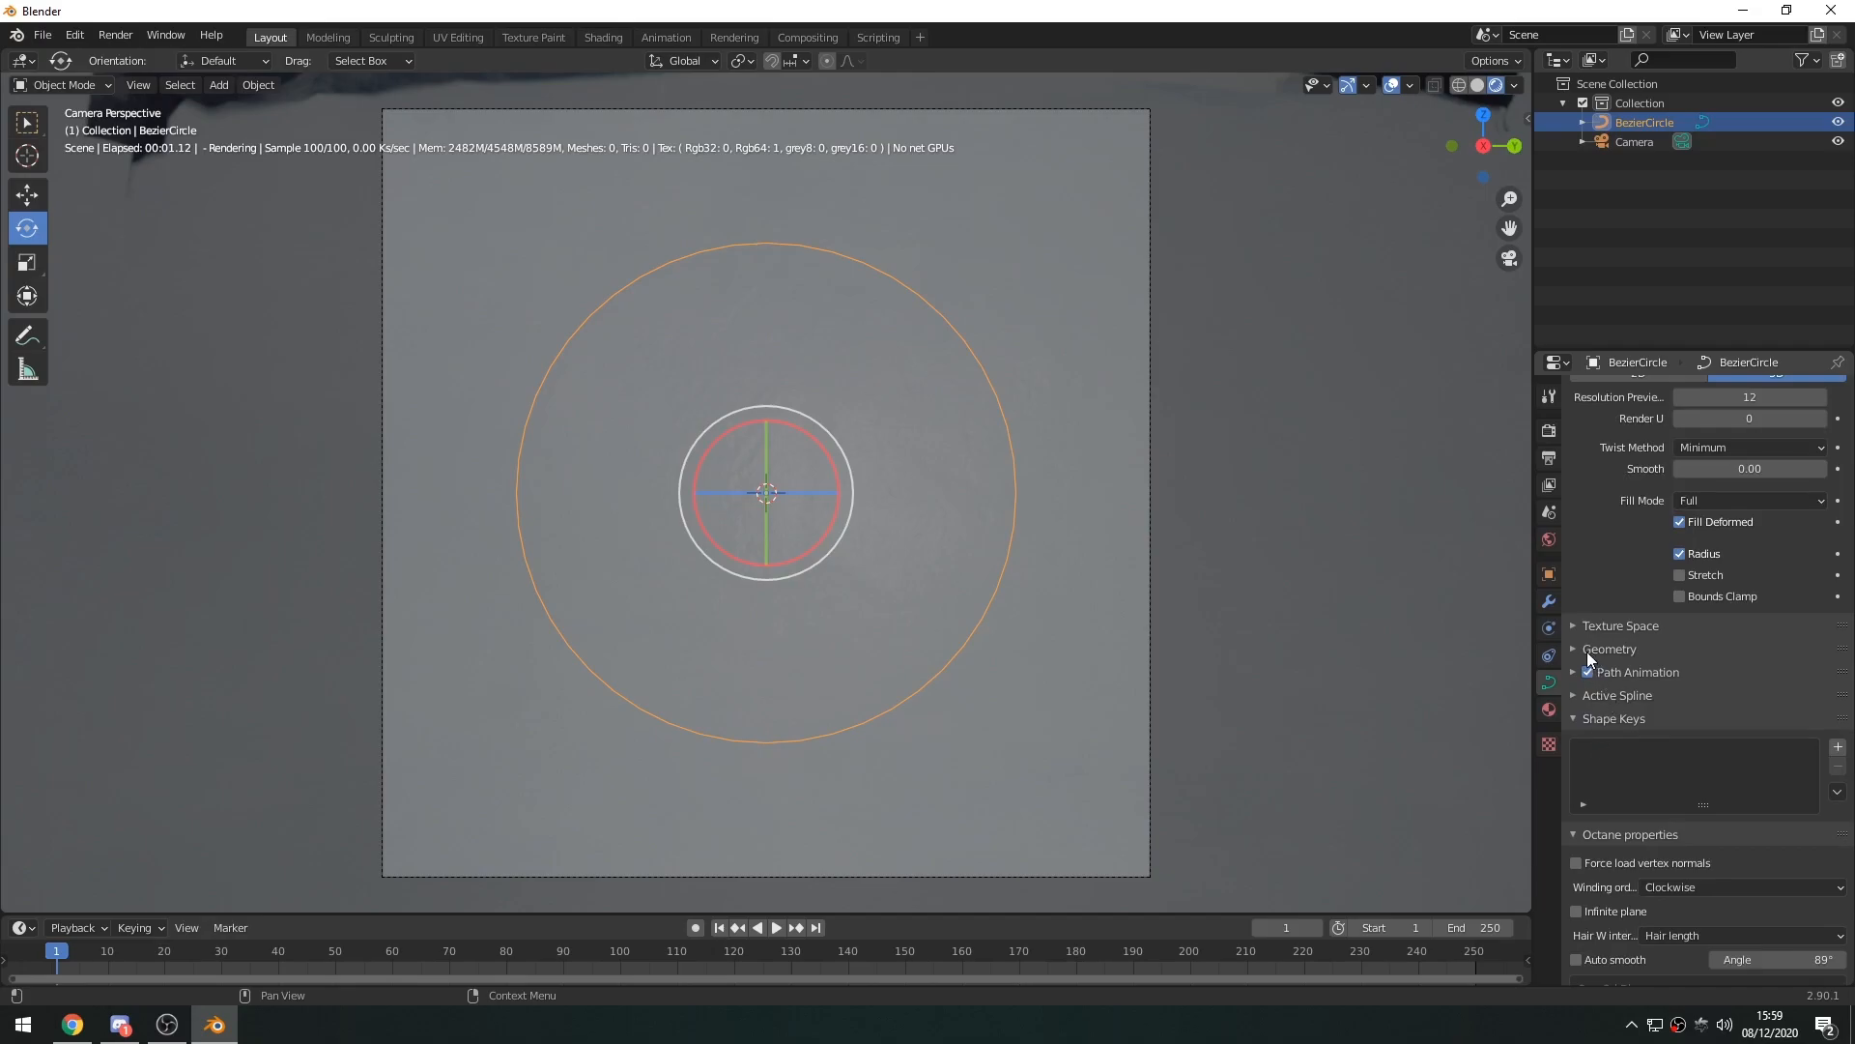
{"action": "left_click", "coordinate": [1609, 649]}
{"action": "scroll", "coordinate": [1585, 676], "scroll_direction": "down", "scroll_amount": 3}
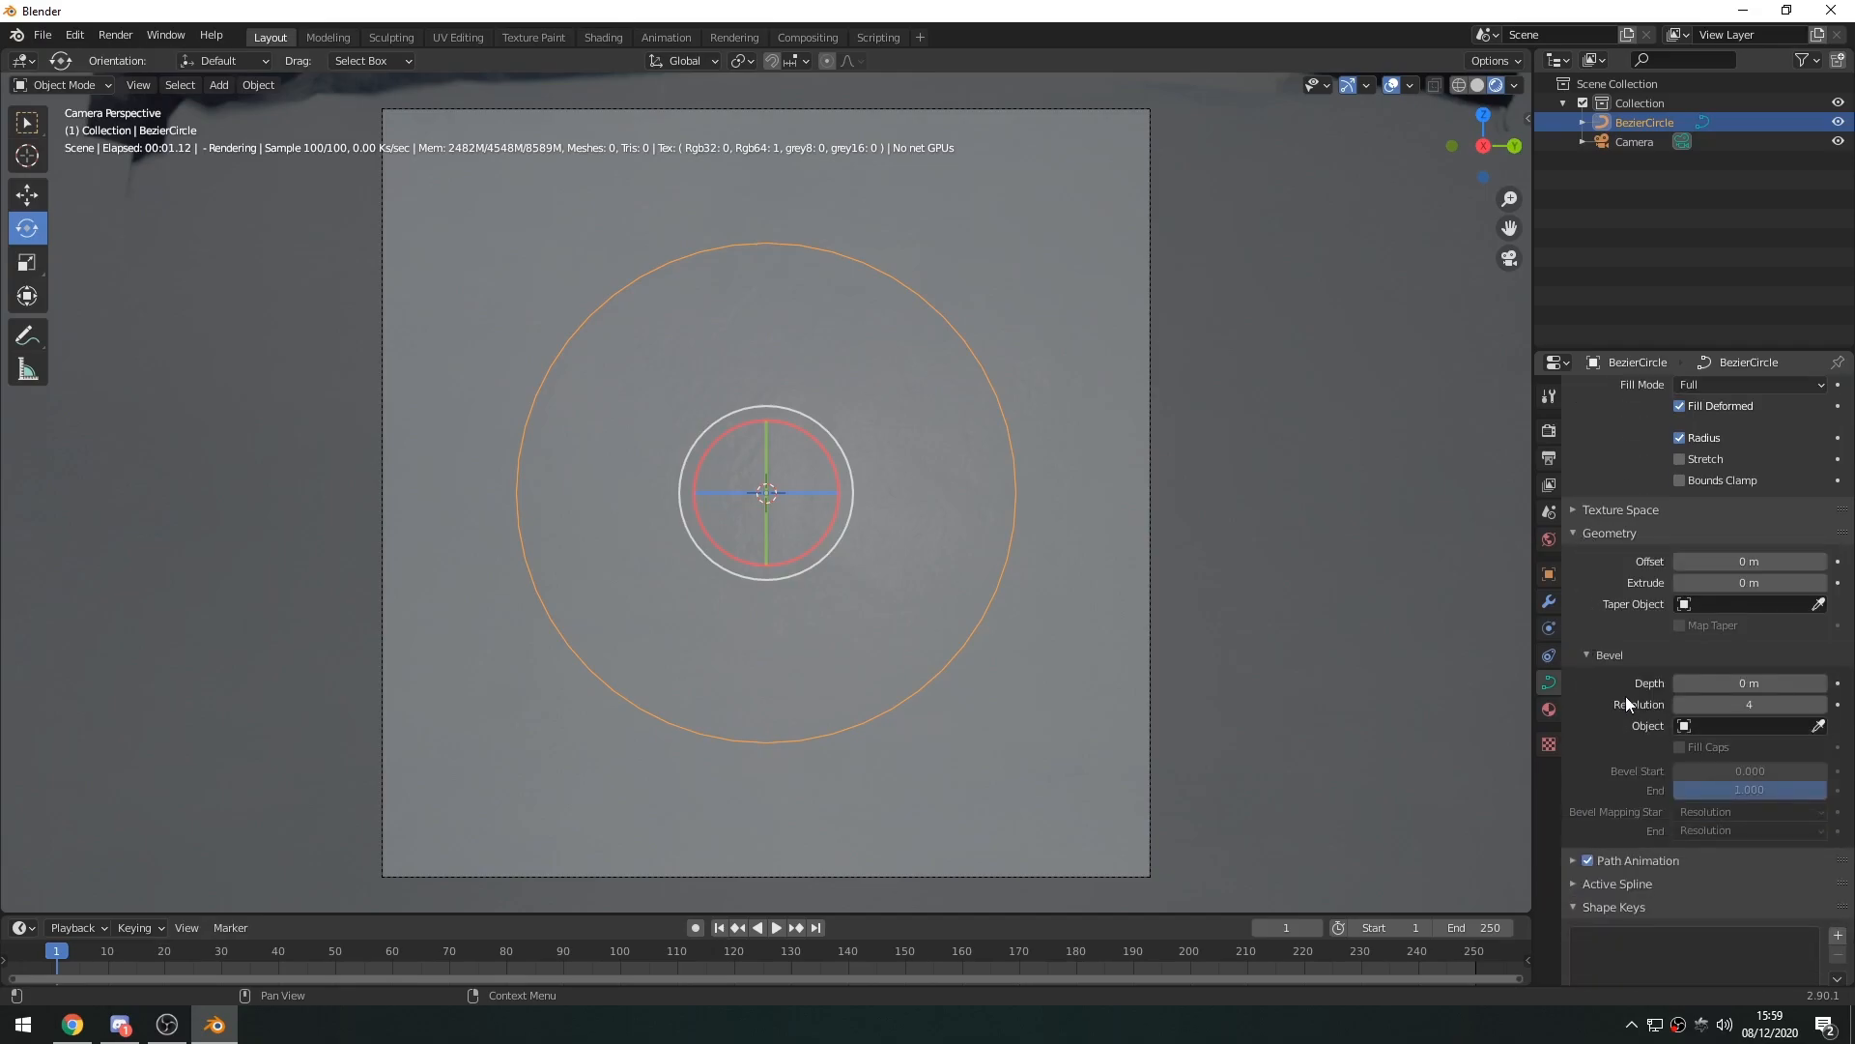
{"action": "left_click", "coordinate": [1718, 684]}
{"action": "type", "text": "0.2"}
{"action": "key", "text": "Return"}
{"action": "left_click", "coordinate": [1744, 704]}
{"action": "type", "text": "16"}
{"action": "key", "text": "Return"}
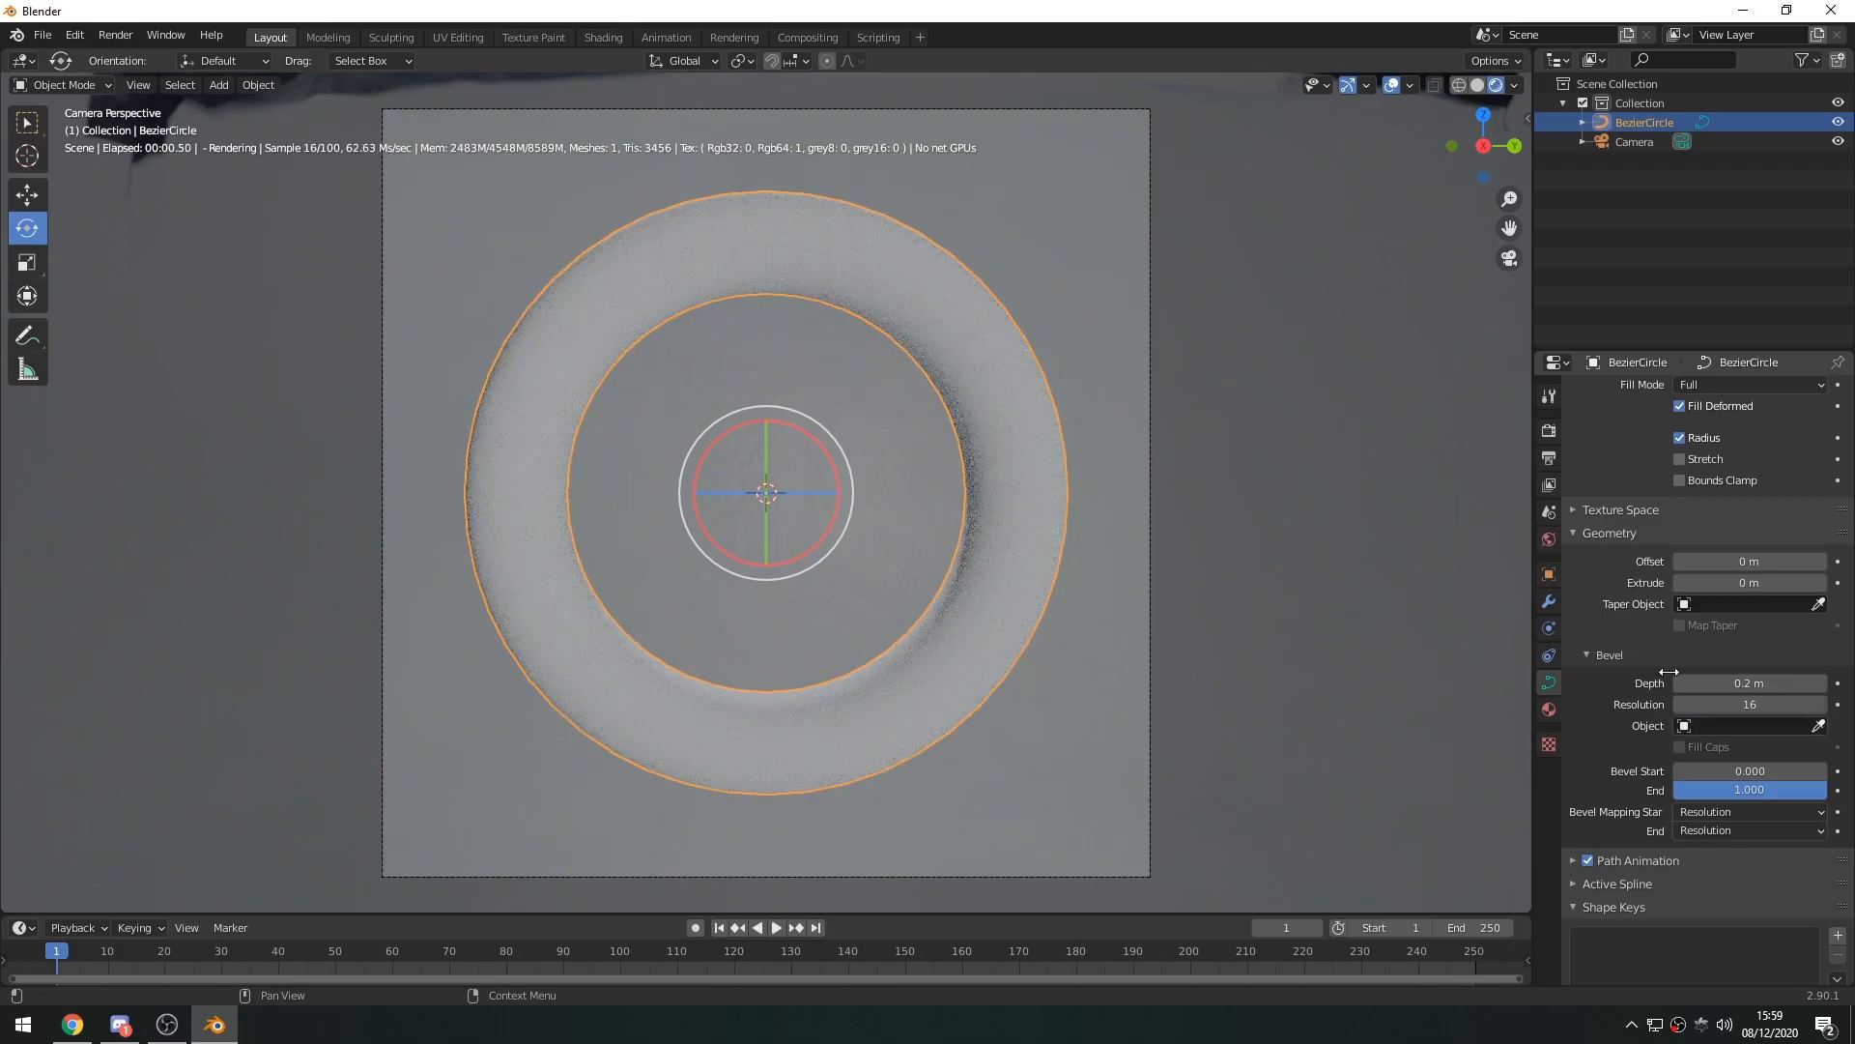
Move the camera farther back from the ring, to 4.7 m on X
{"action": "left_click", "coordinate": [1550, 574]}
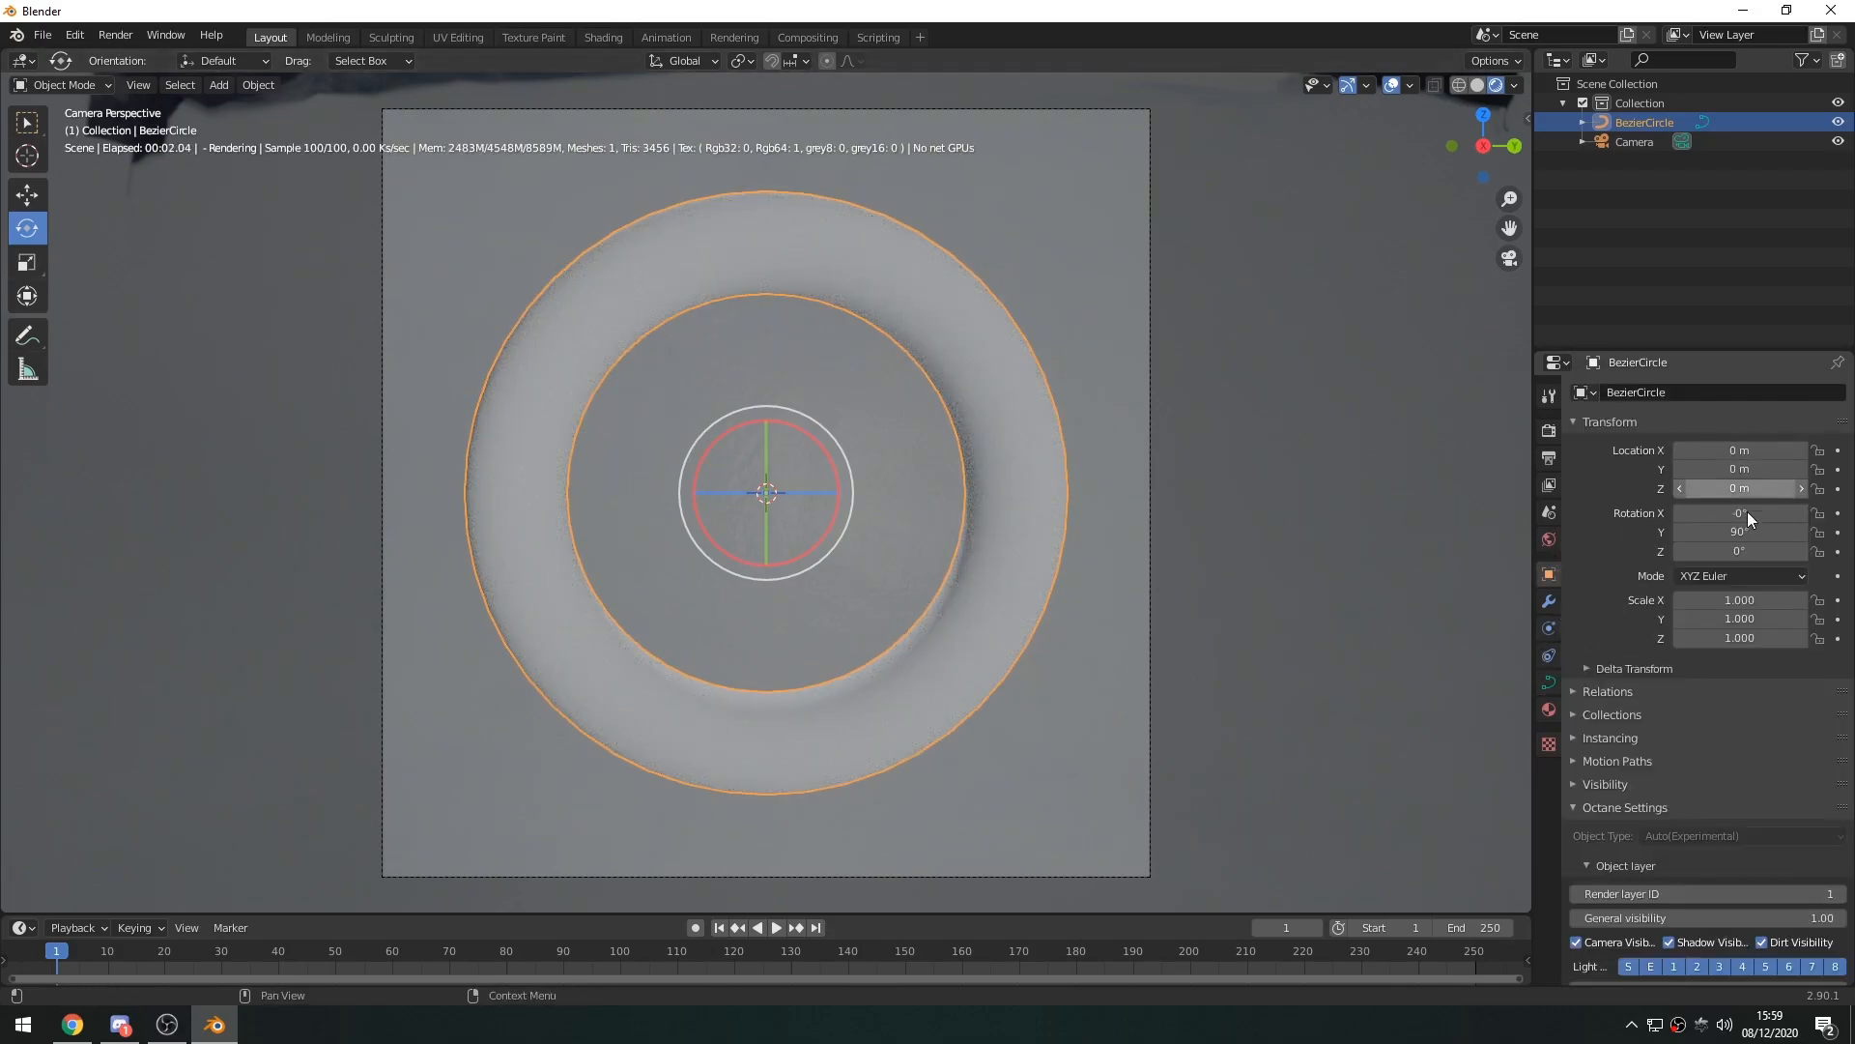
{"action": "left_click", "coordinate": [1637, 142]}
{"action": "left_click_drag", "start_coordinate": [1701, 451], "coordinate": [1739, 513]}
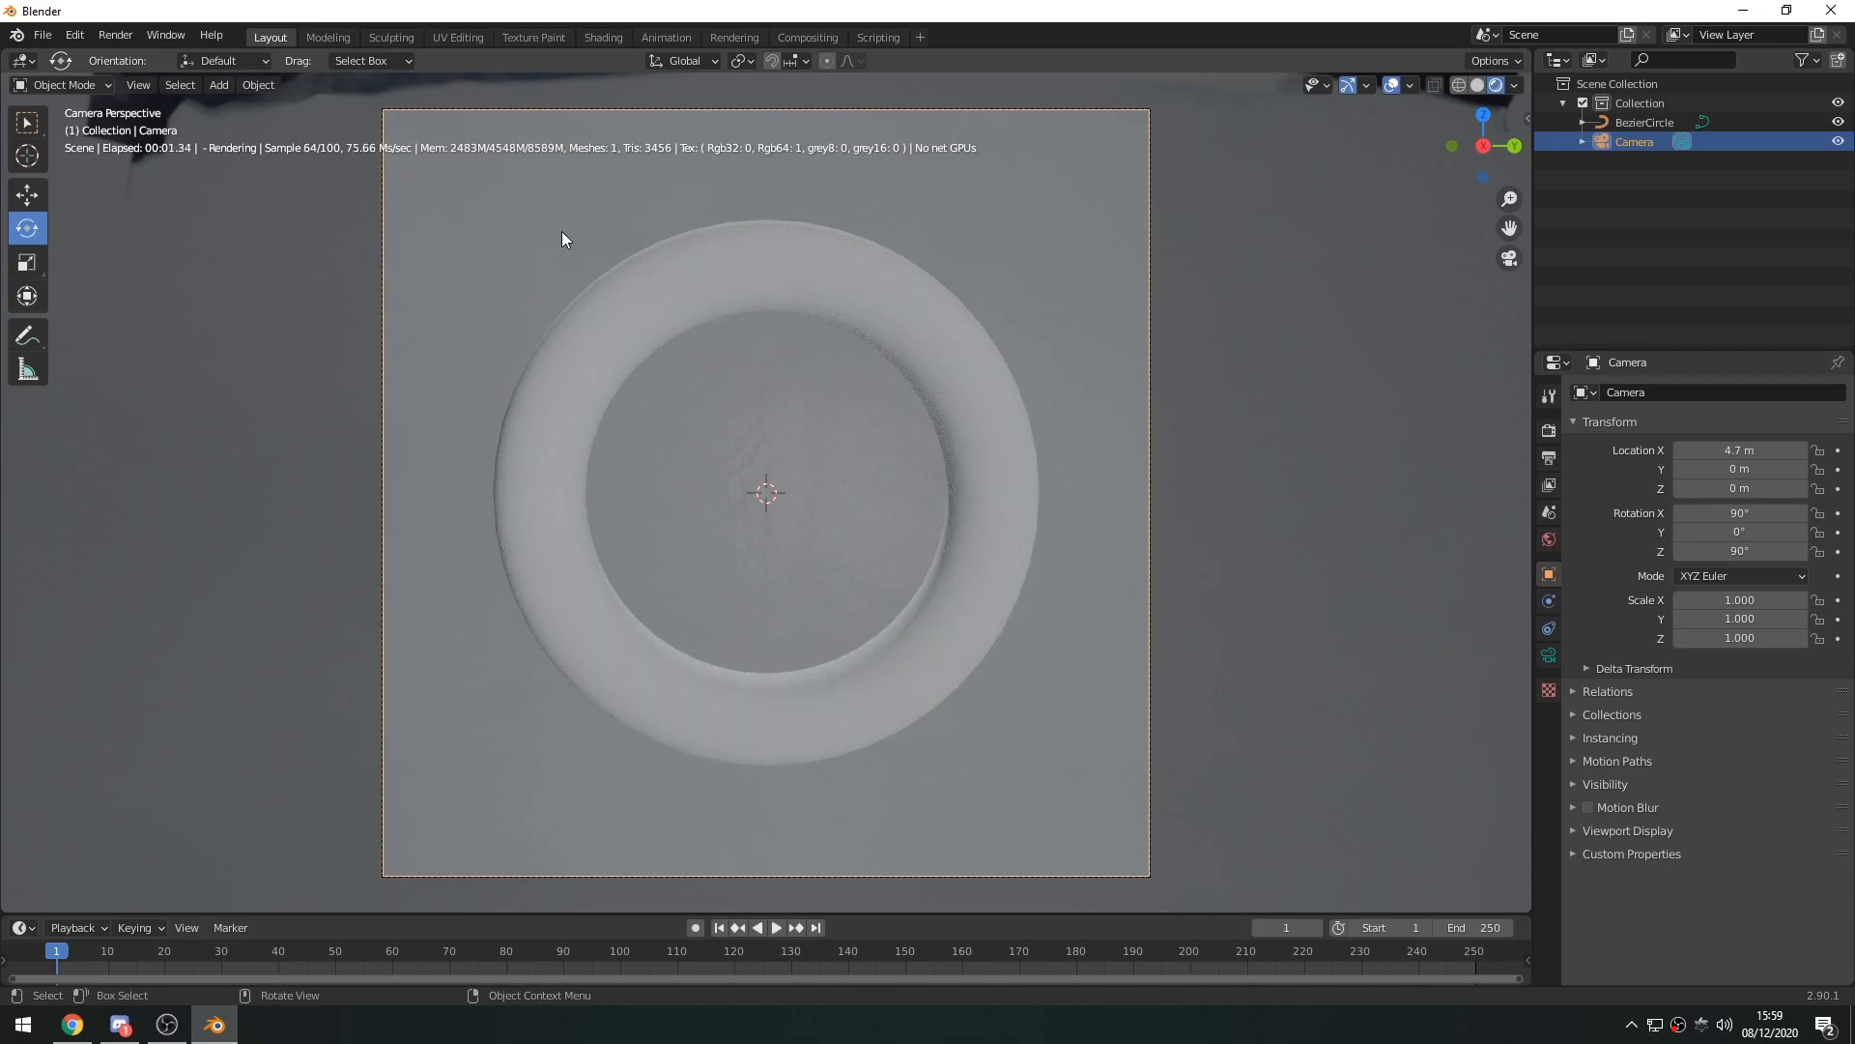
Add a Simple Deform modifier to the ring and set its twist angle to 123° on the X axis
{"action": "left_click", "coordinate": [716, 272]}
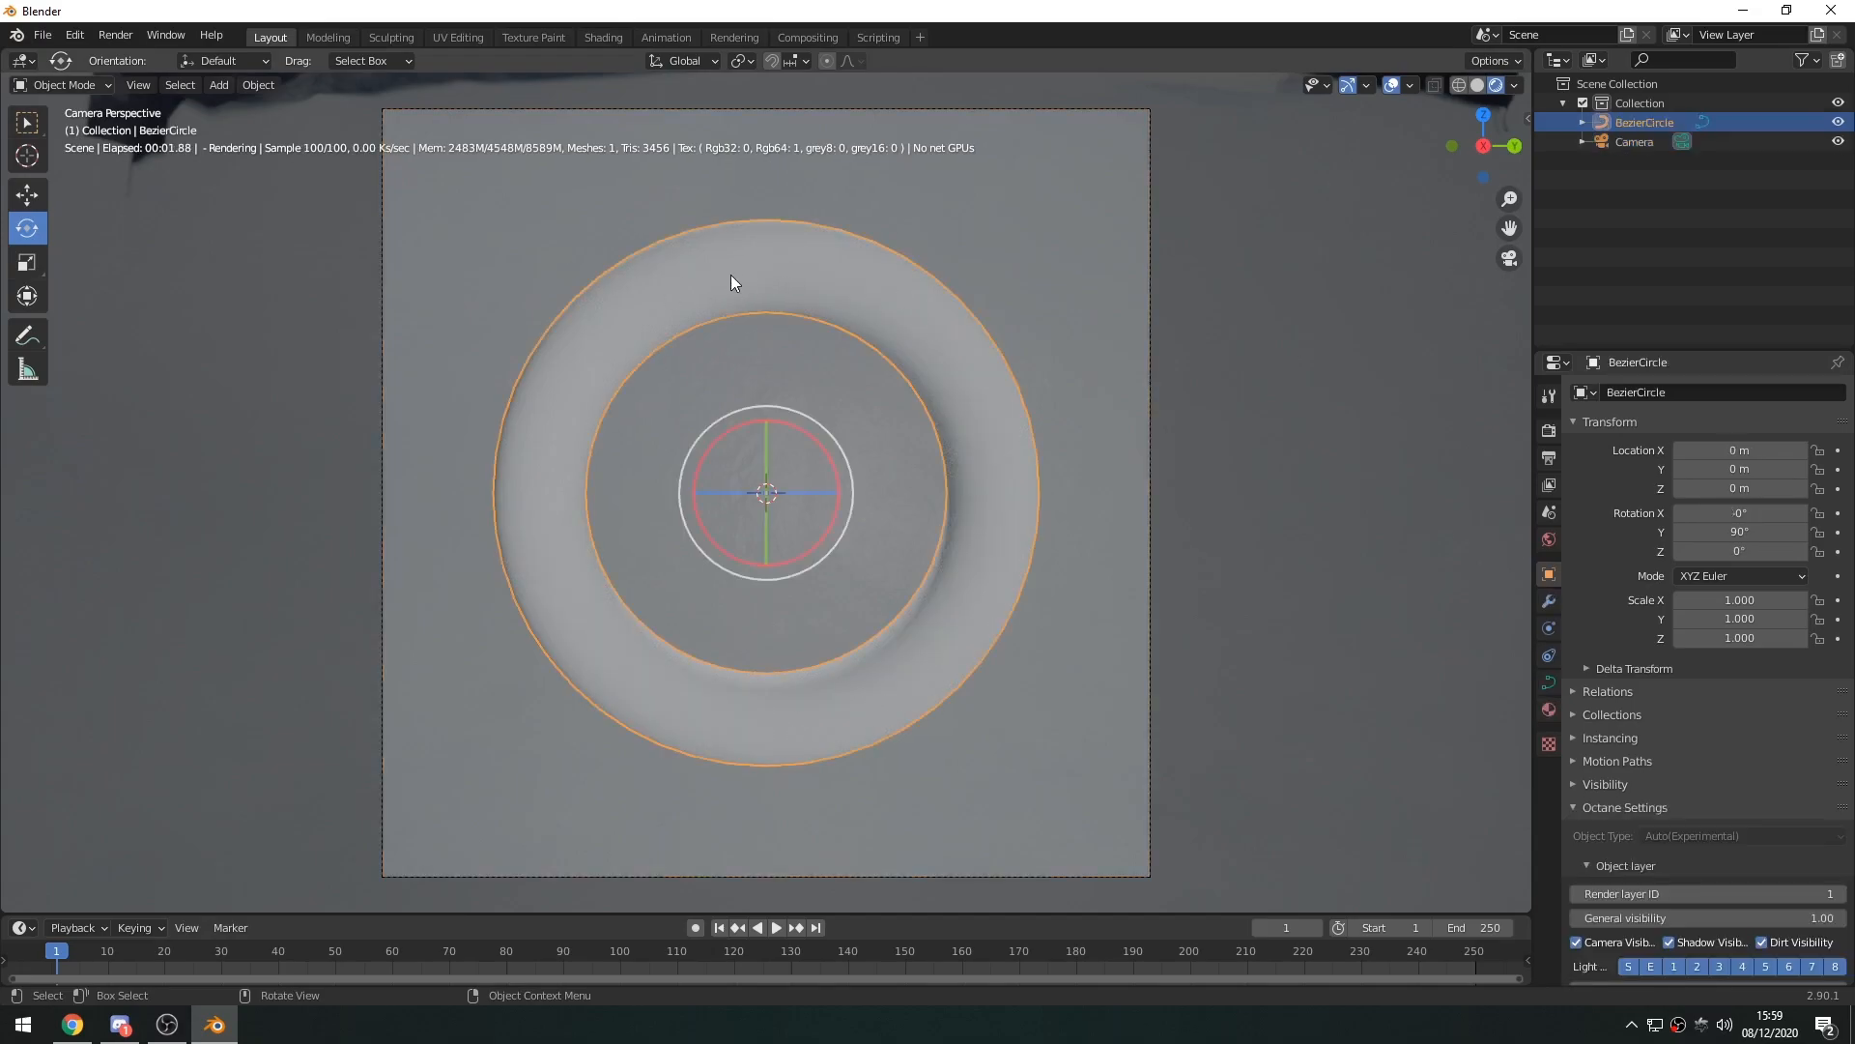
{"action": "left_click", "coordinate": [1547, 540]}
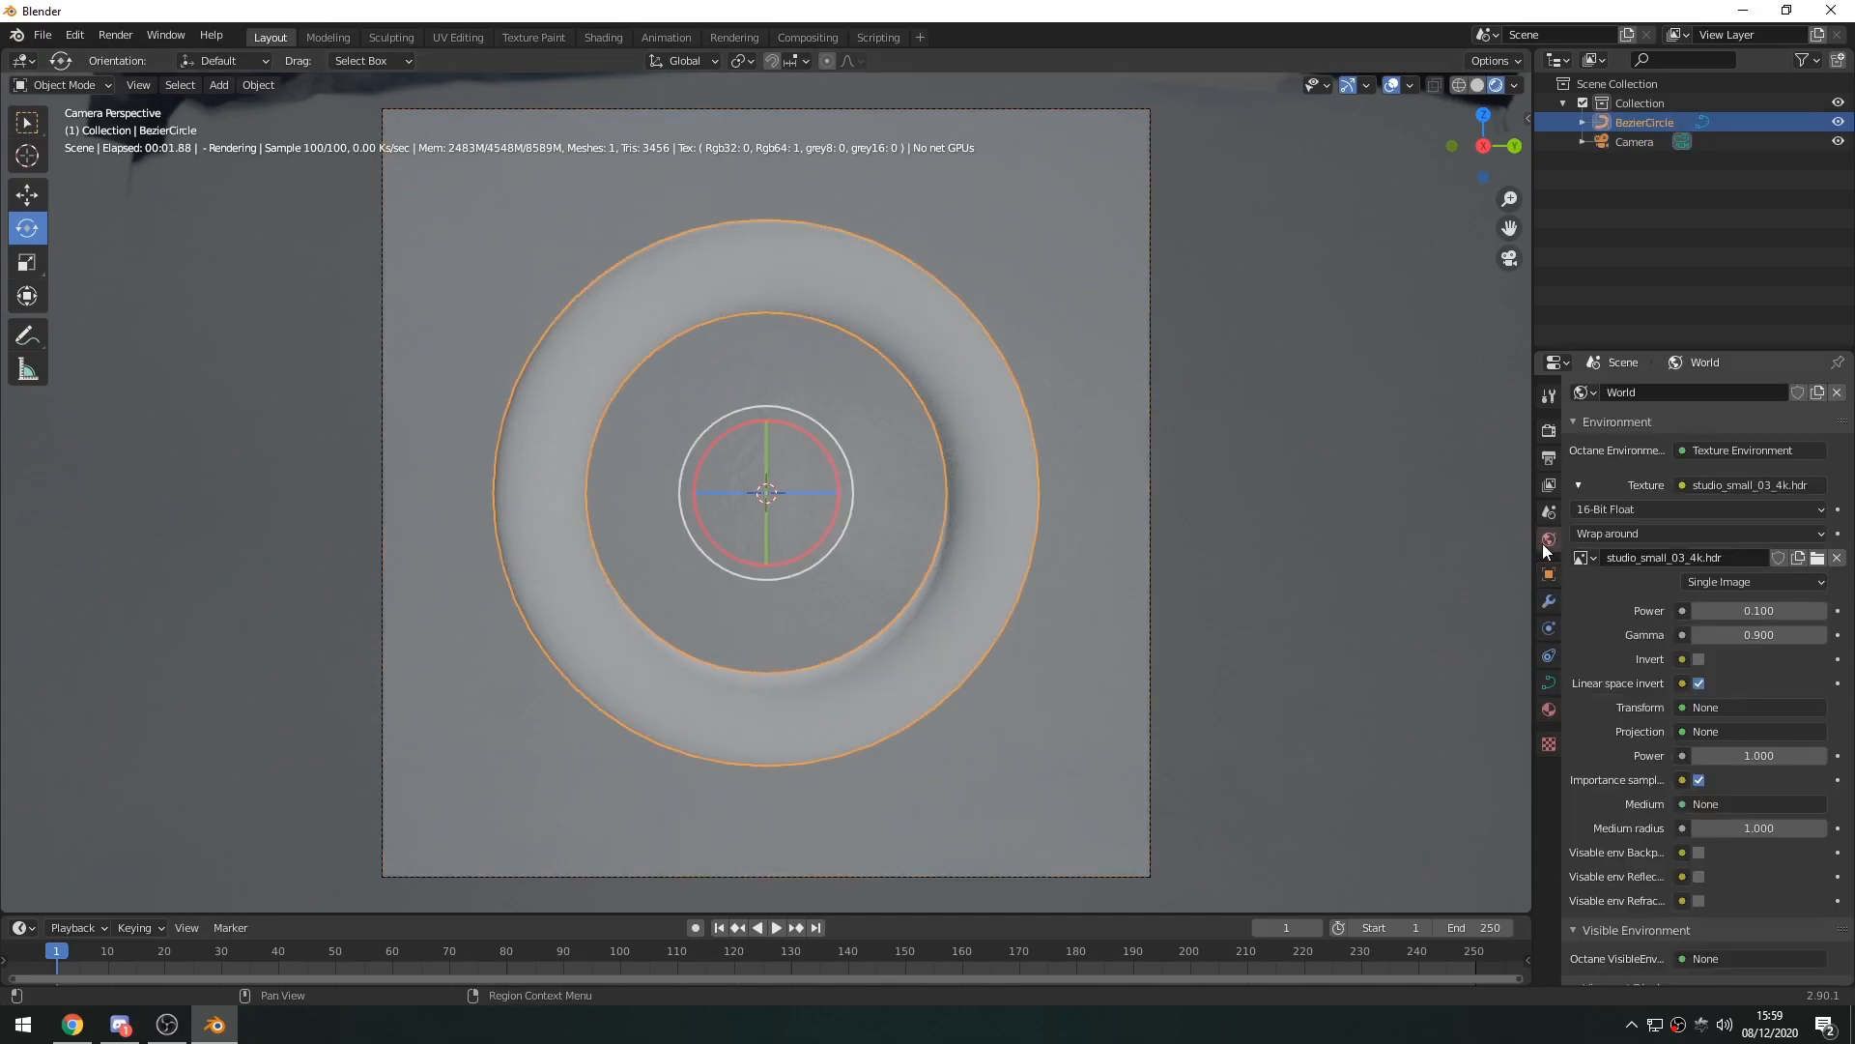
{"action": "left_click", "coordinate": [1547, 605]}
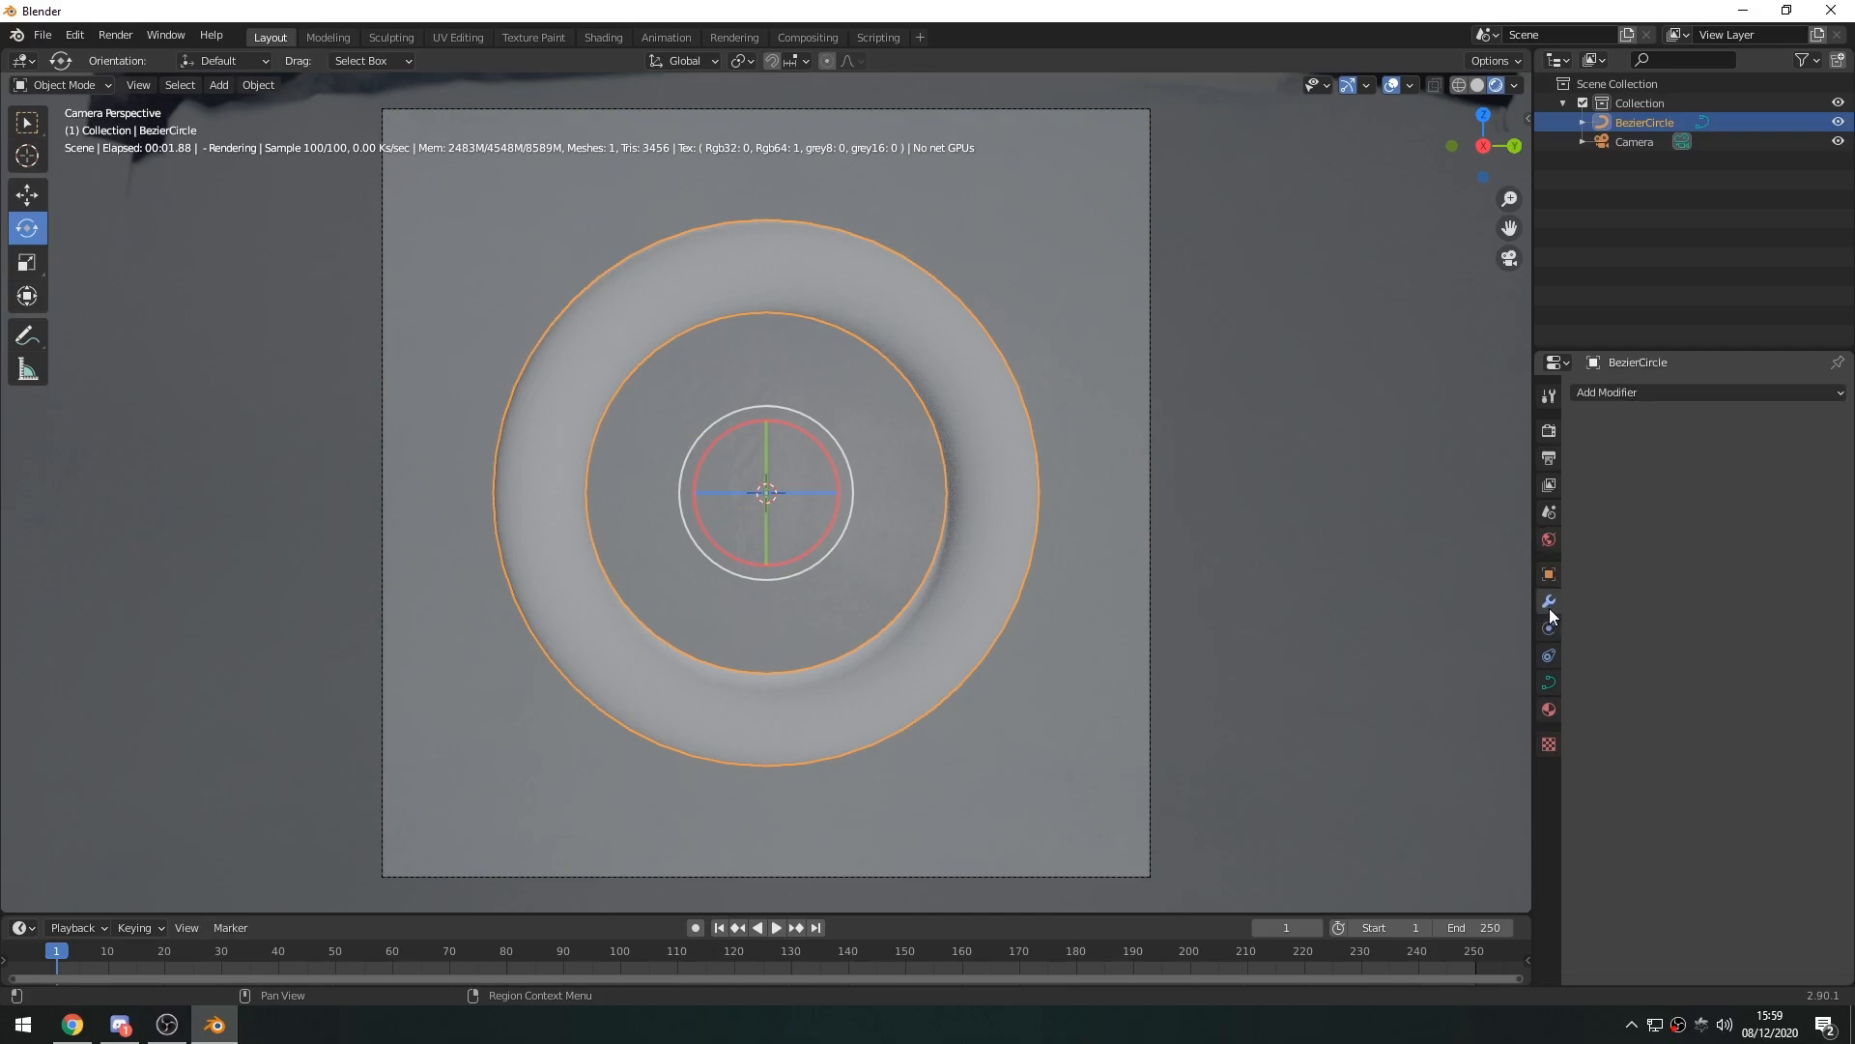
{"action": "left_click", "coordinate": [1622, 391]}
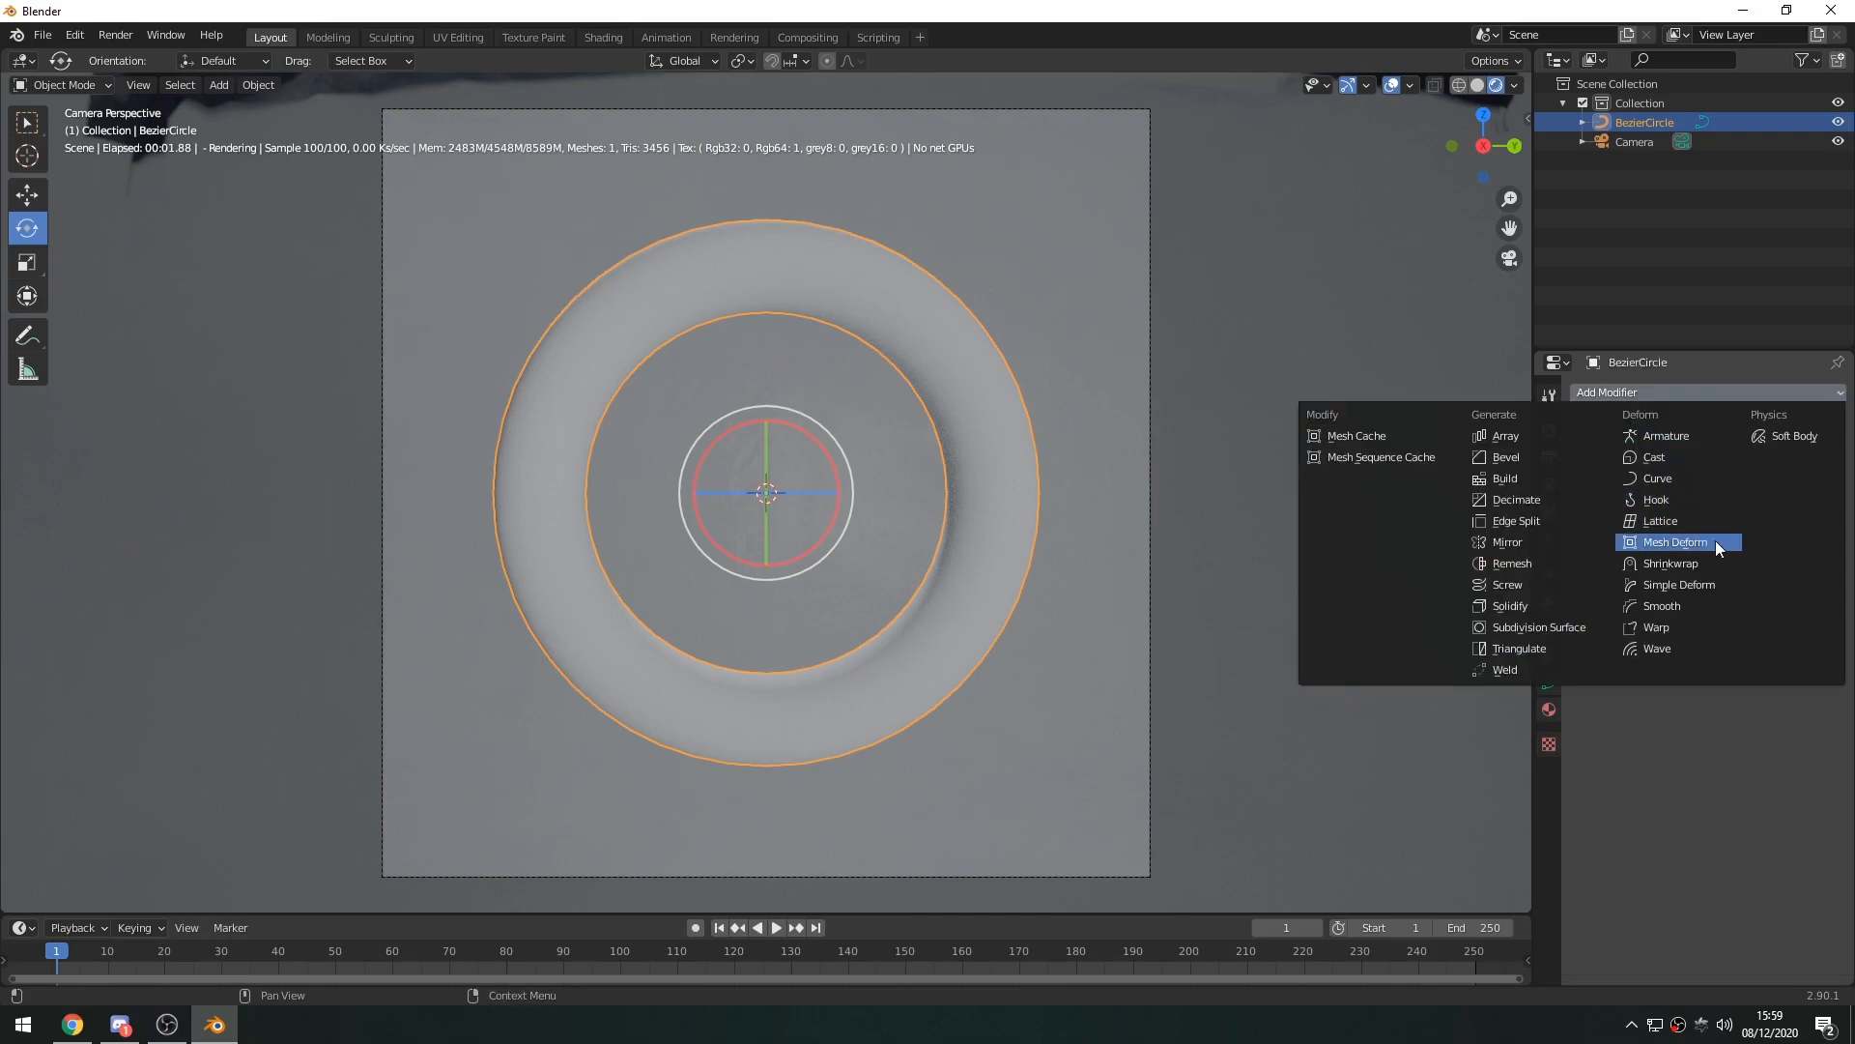
{"action": "left_click", "coordinate": [1679, 583]}
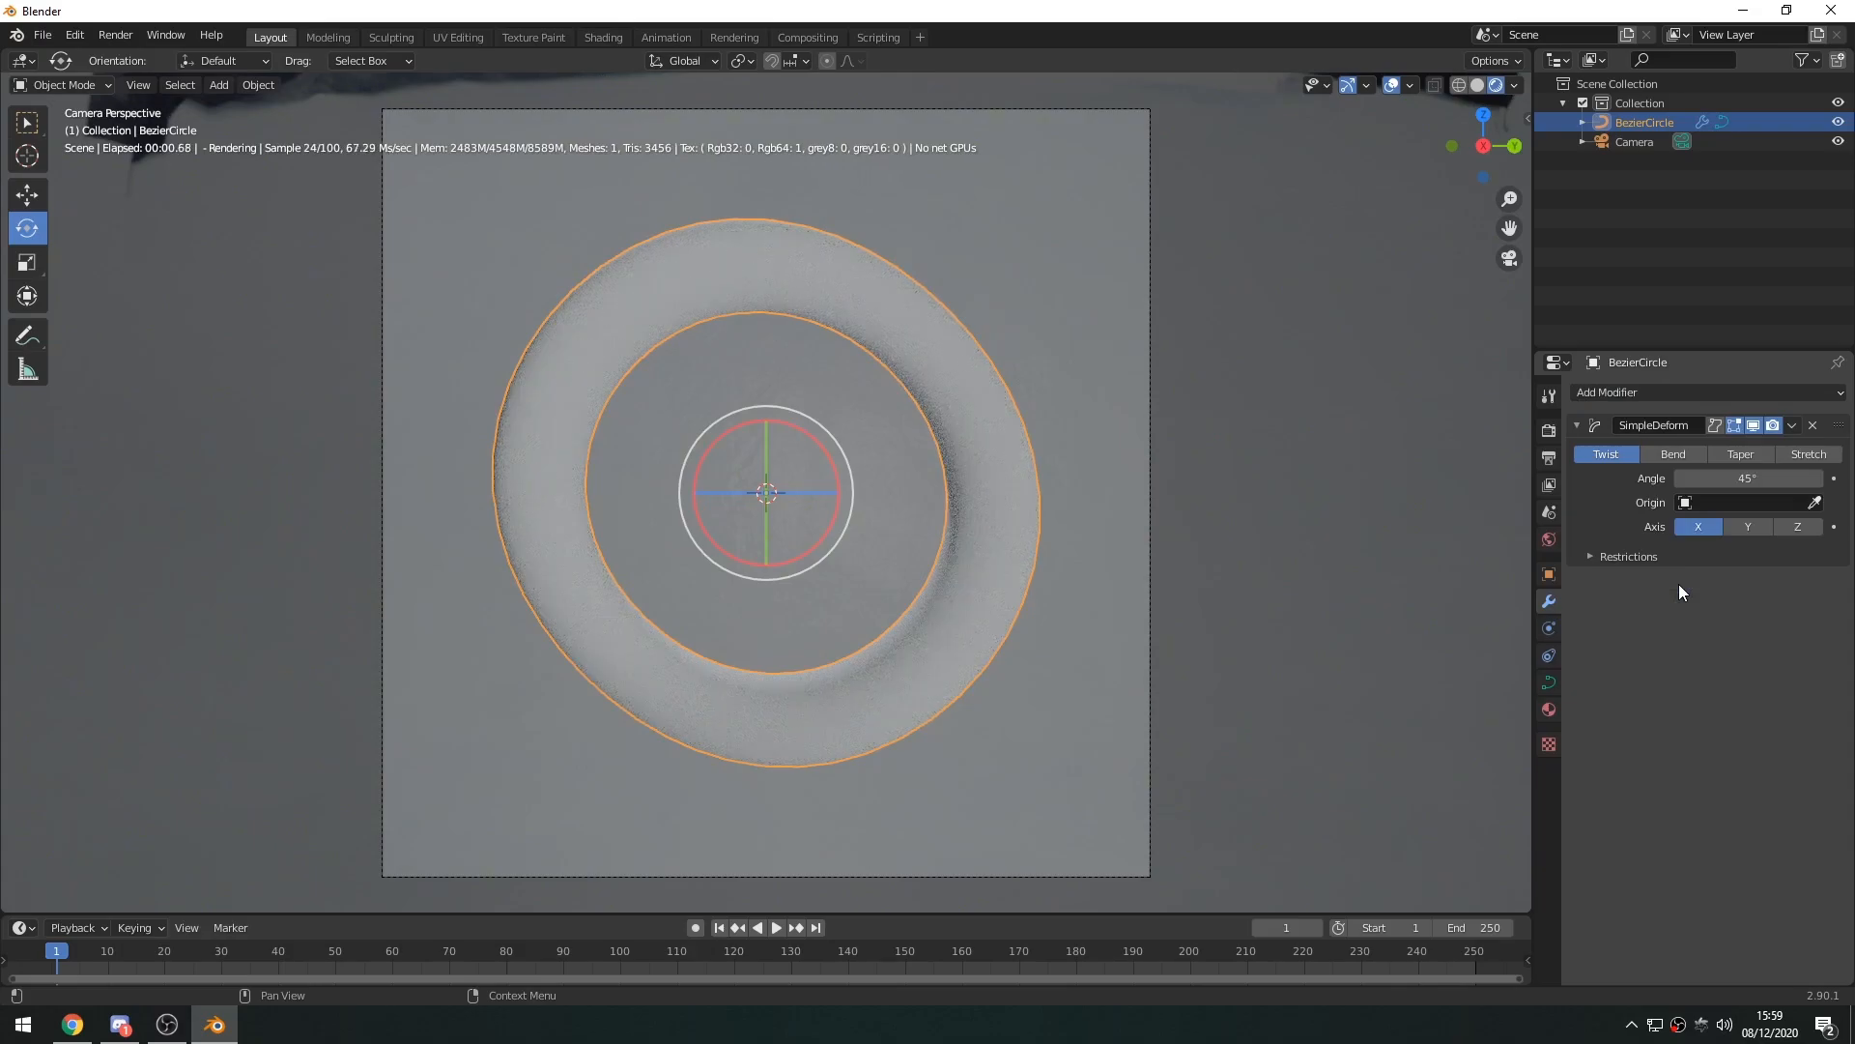
{"action": "left_click", "coordinate": [1740, 483]}
{"action": "type", "text": "45d"}
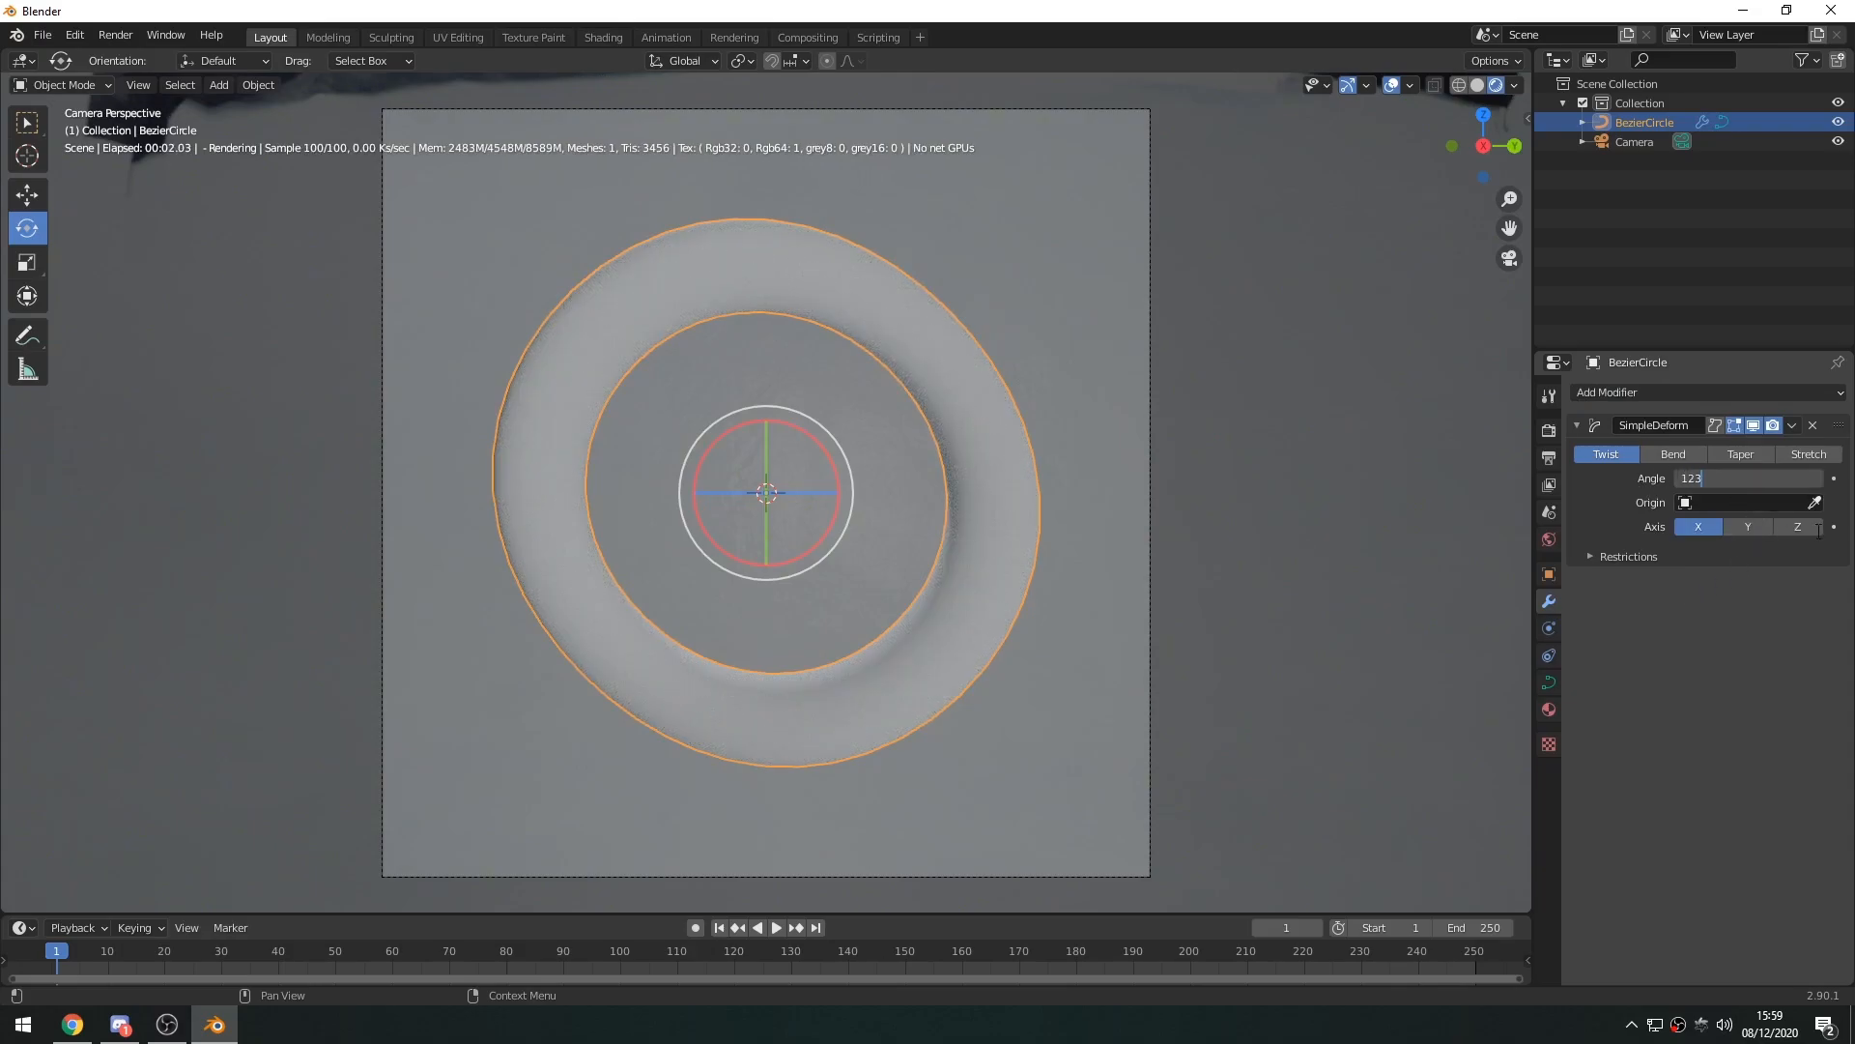
{"action": "key", "text": "Return"}
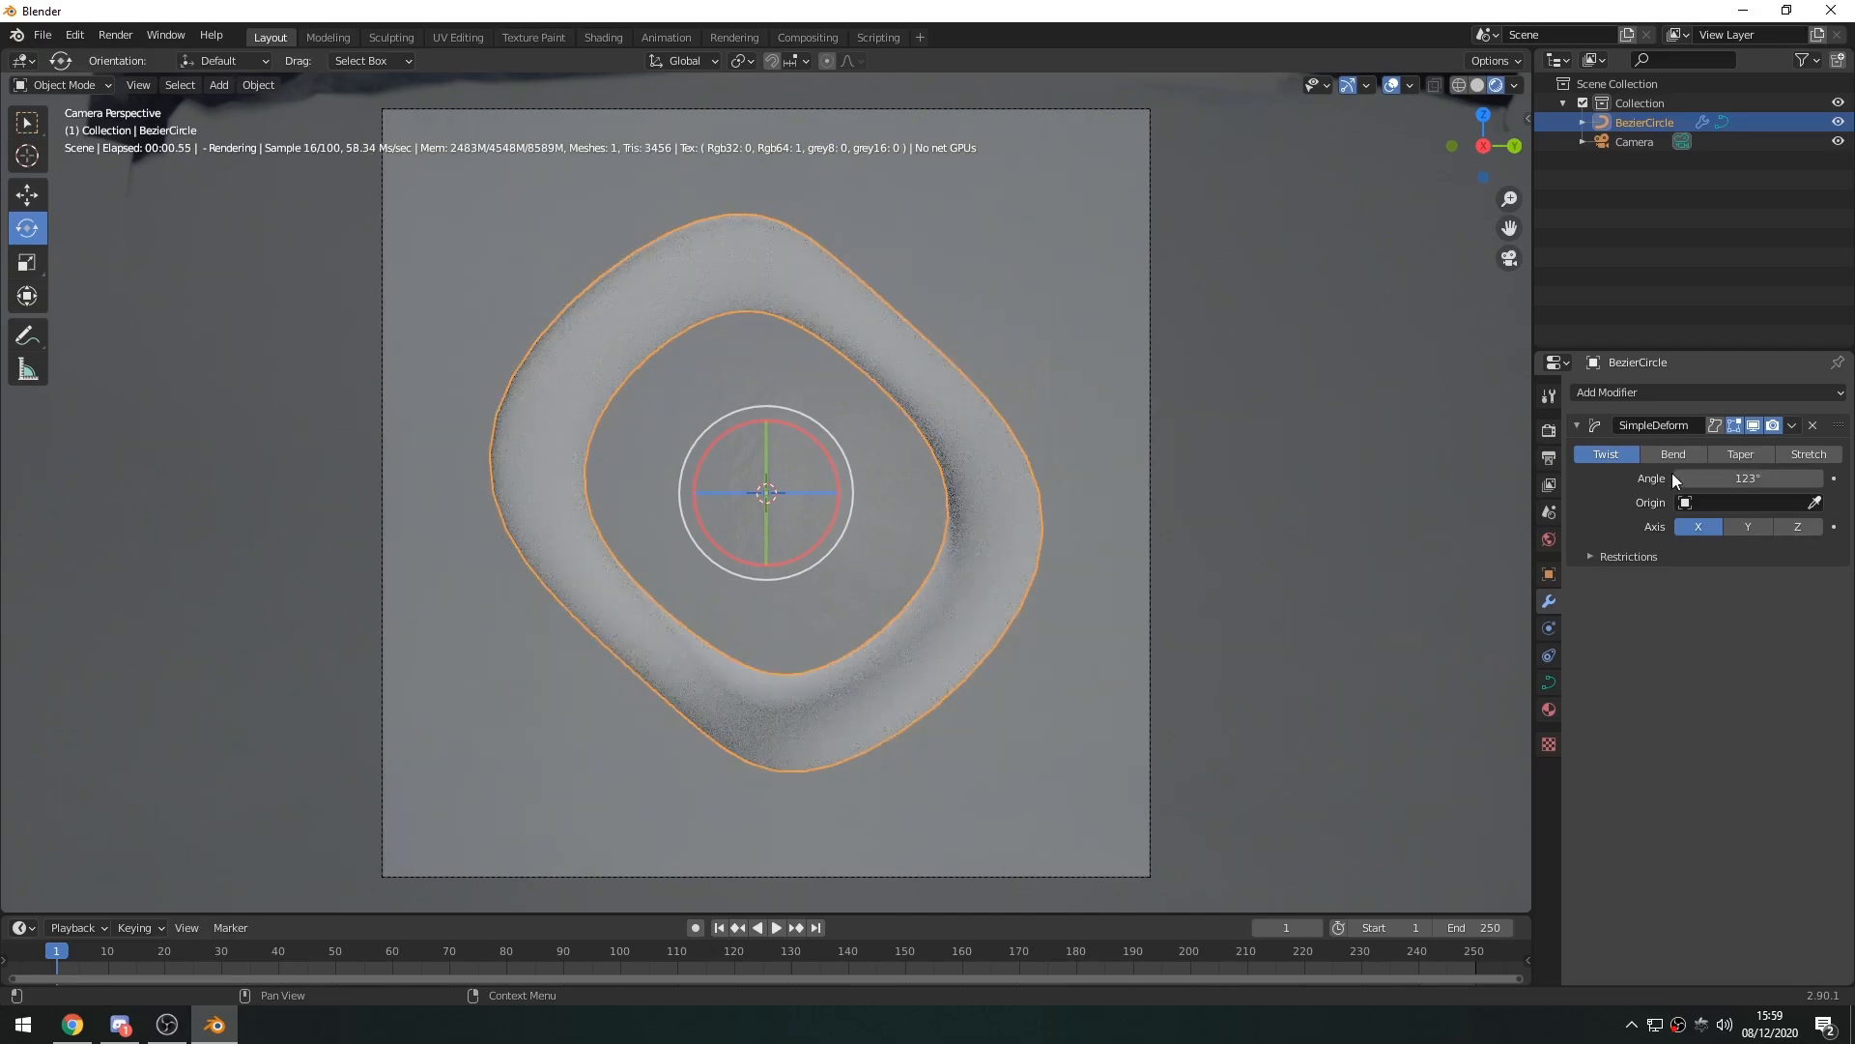
Rotate the twisted ring freely until it forms an upright figure-eight shape in the camera view, and deselect it
{"action": "left_click_drag", "start_coordinate": [792, 464], "coordinate": [910, 301]}
{"action": "left_click_drag", "start_coordinate": [742, 451], "coordinate": [885, 417]}
{"action": "left_click_drag", "start_coordinate": [723, 437], "coordinate": [788, 483]}
{"action": "left_click_drag", "start_coordinate": [814, 420], "coordinate": [837, 435]}
{"action": "mouse_move", "coordinate": [806, 463]}
{"action": "left_mouse_down"}
{"action": "mouse_move", "coordinate": [847, 447]}
{"action": "mouse_move", "coordinate": [836, 458]}
{"action": "left_mouse_up"}
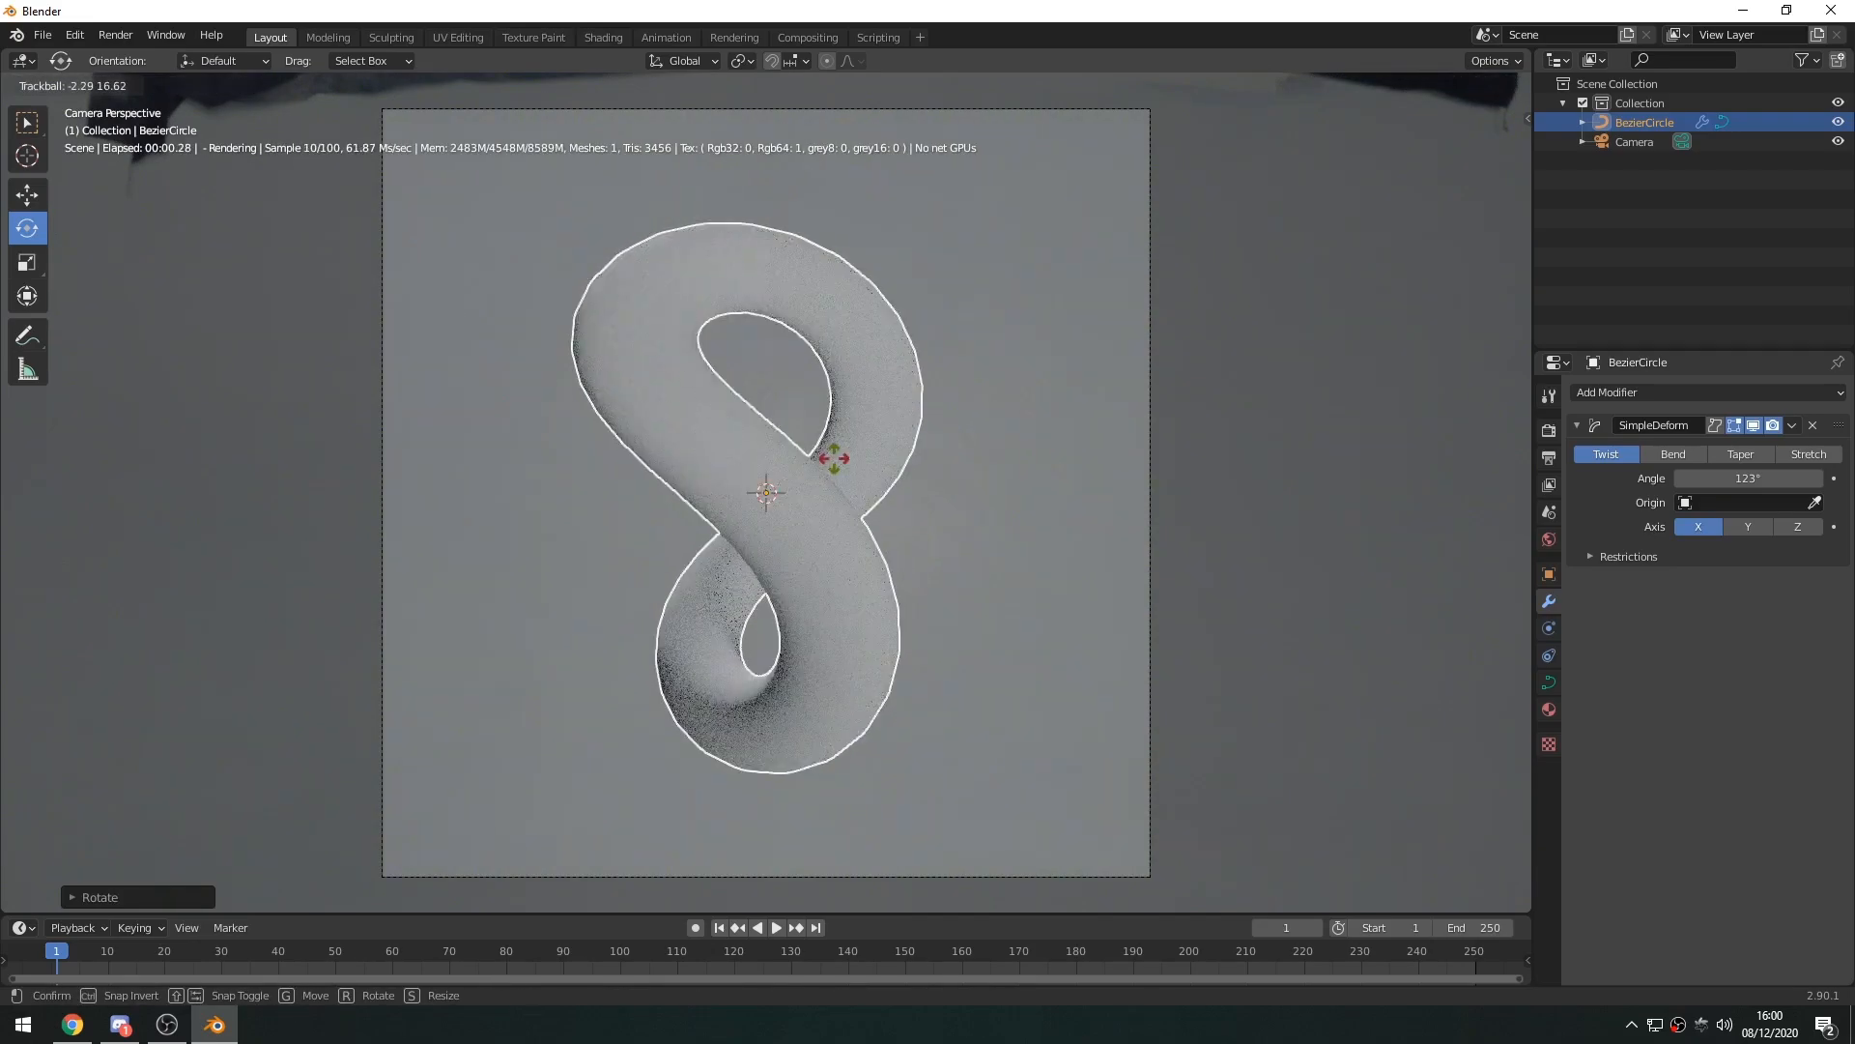
{"action": "left_click", "coordinate": [984, 507]}
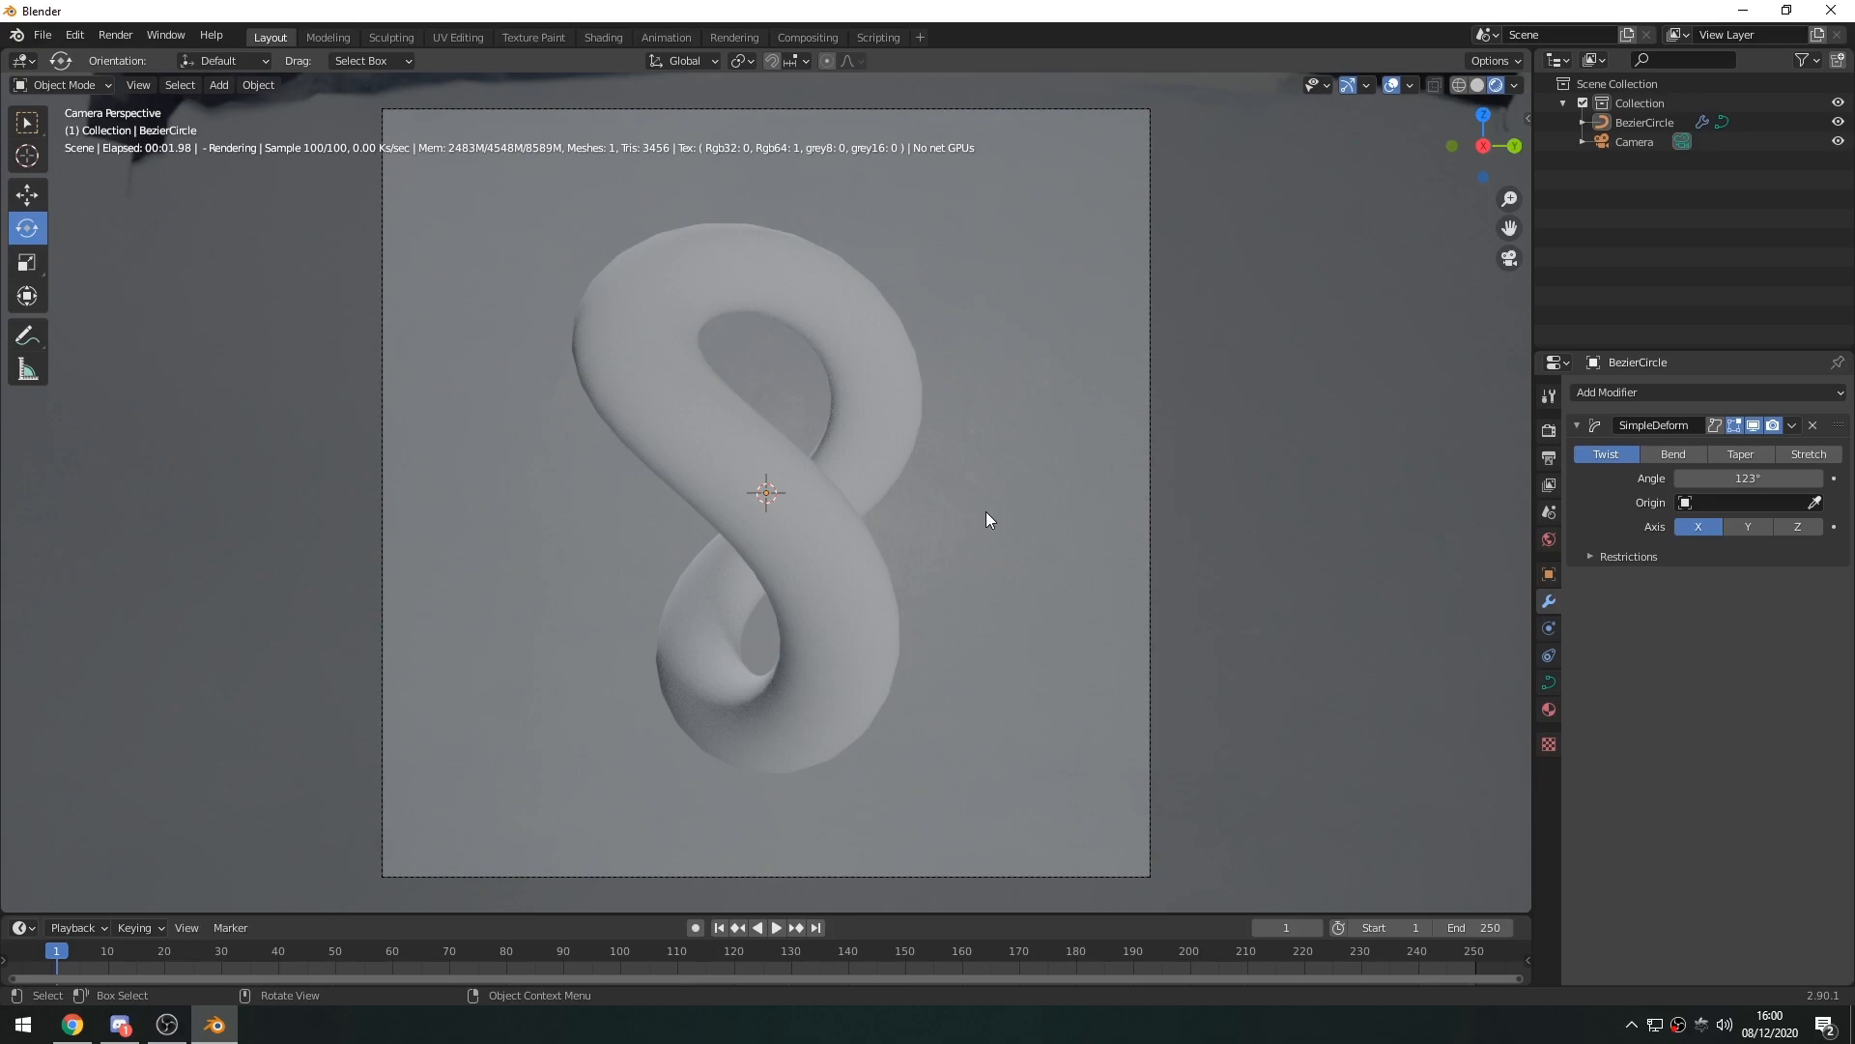
Select the twisted ring, split the 3D viewport vertically and turn the new area into a Shader Editor with its sidebar hidden
{"action": "left_click", "coordinate": [706, 413]}
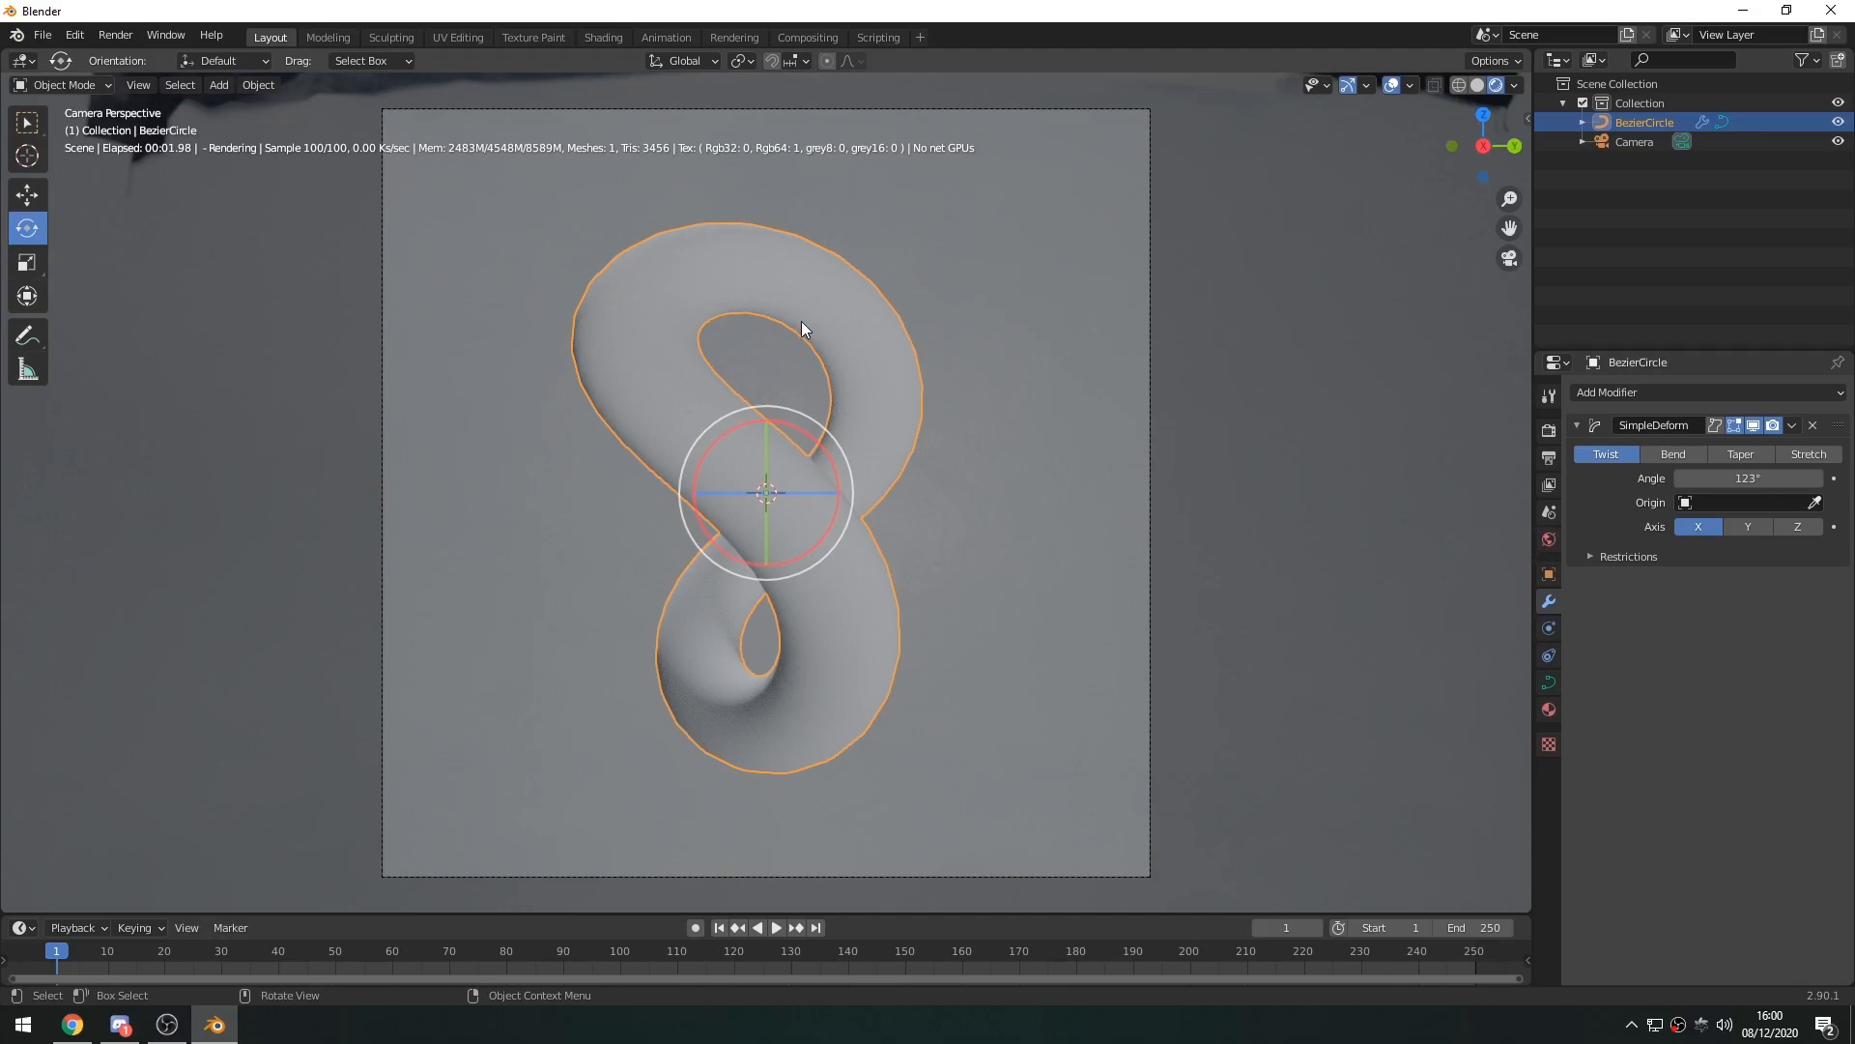
{"action": "mouse_move", "coordinate": [1530, 52]}
{"action": "left_mouse_down"}
{"action": "mouse_move", "coordinate": [850, 59]}
{"action": "mouse_move", "coordinate": [913, 65]}
{"action": "left_mouse_up"}
{"action": "left_click", "coordinate": [918, 63]}
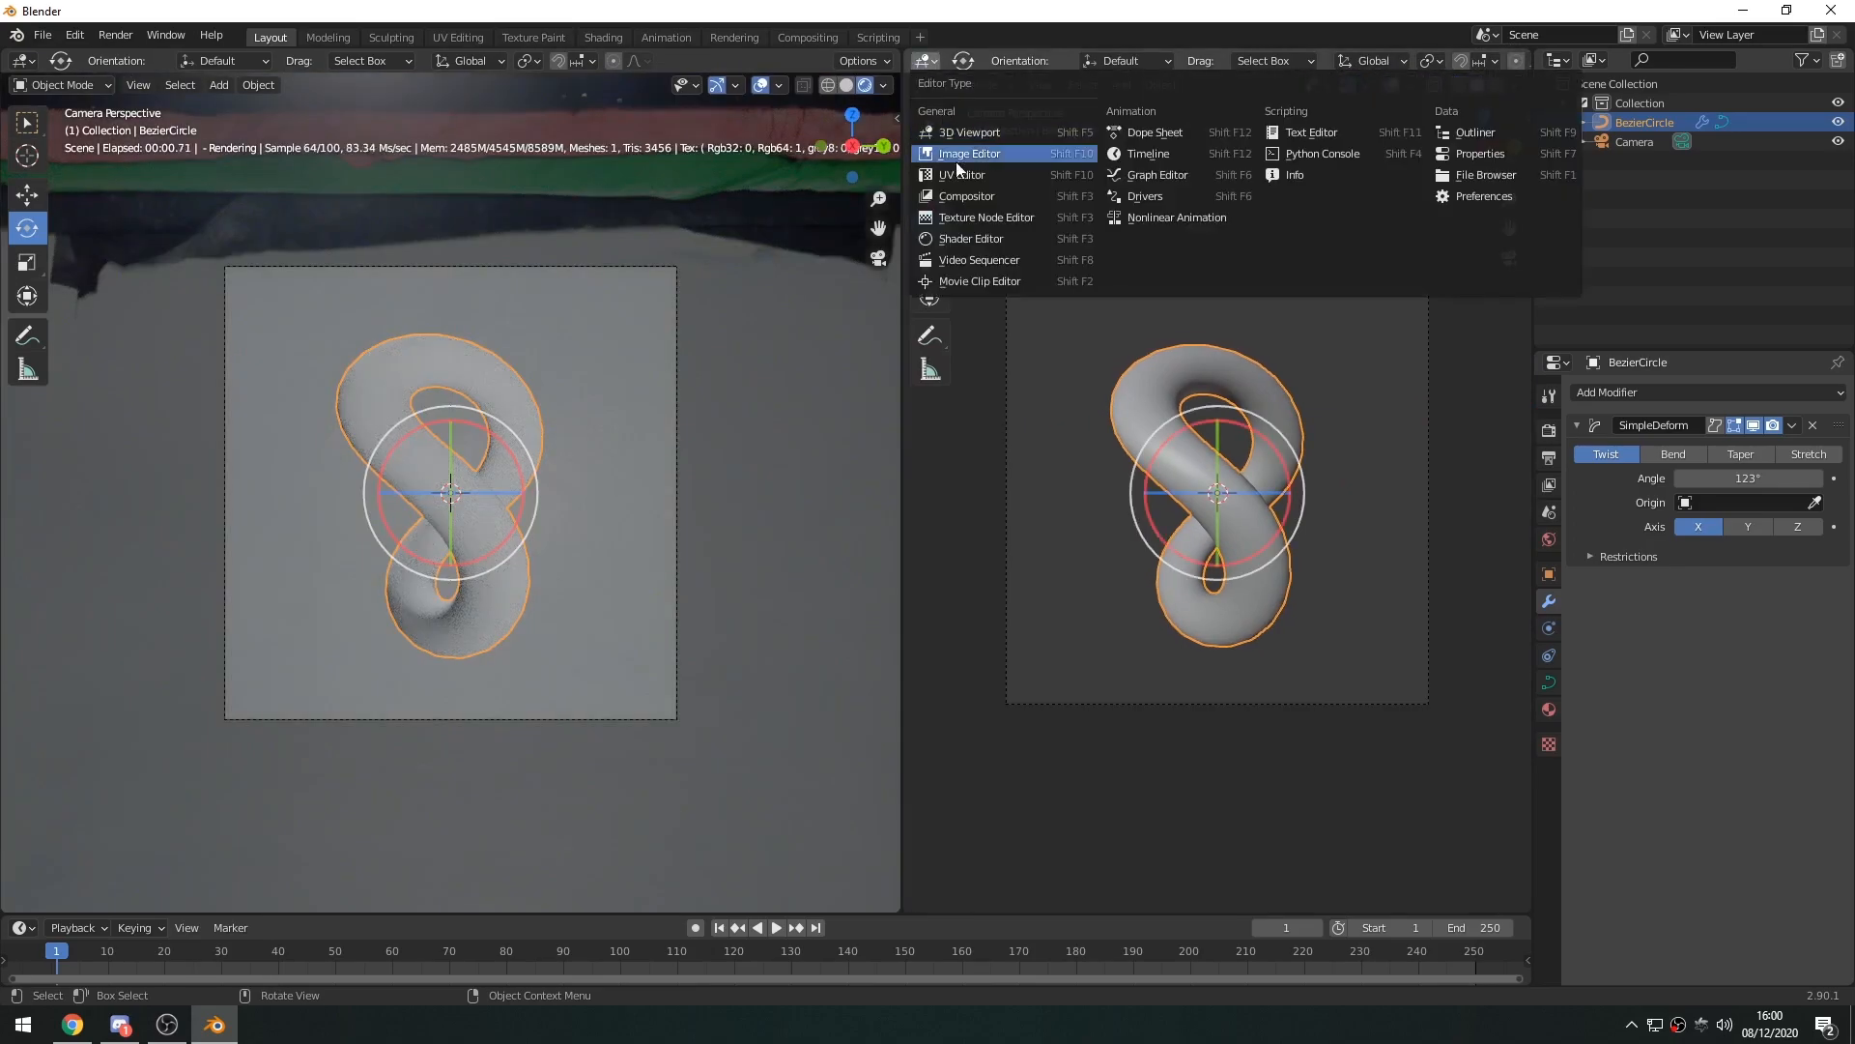
{"action": "left_click", "coordinate": [980, 235]}
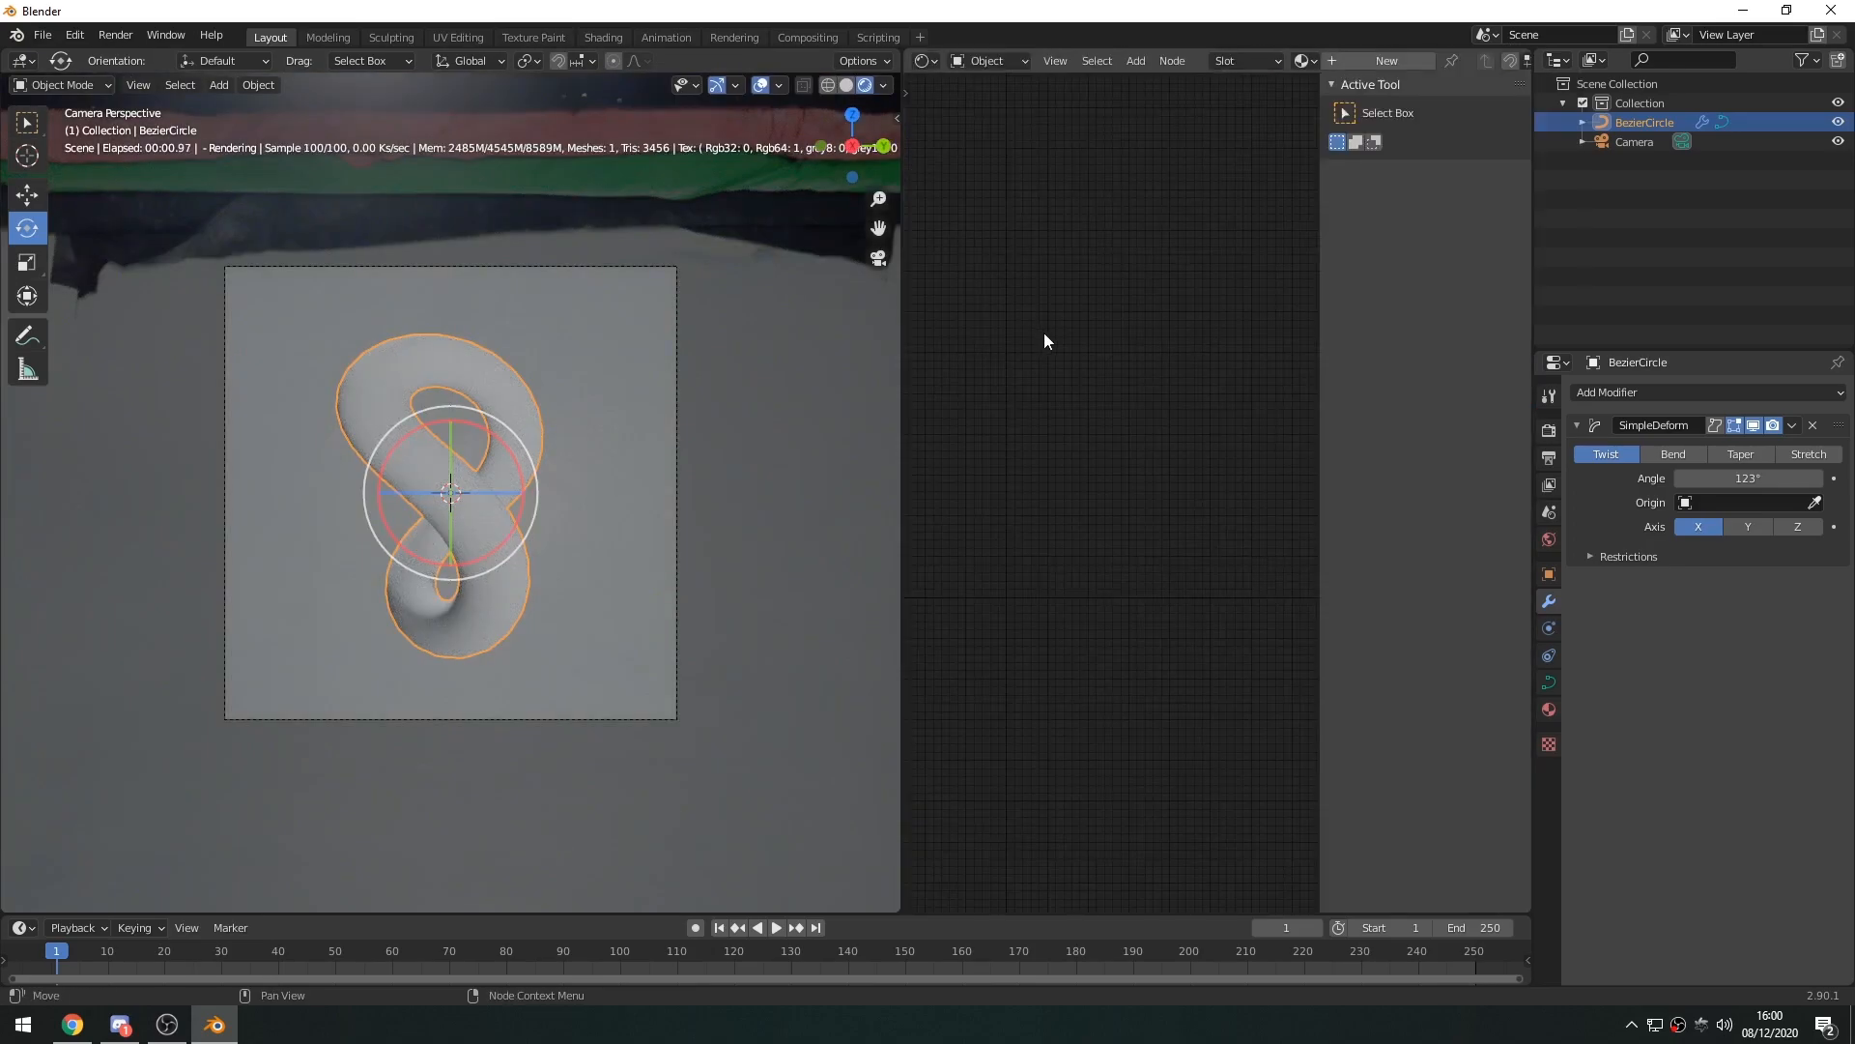
{"action": "key", "text": "n"}
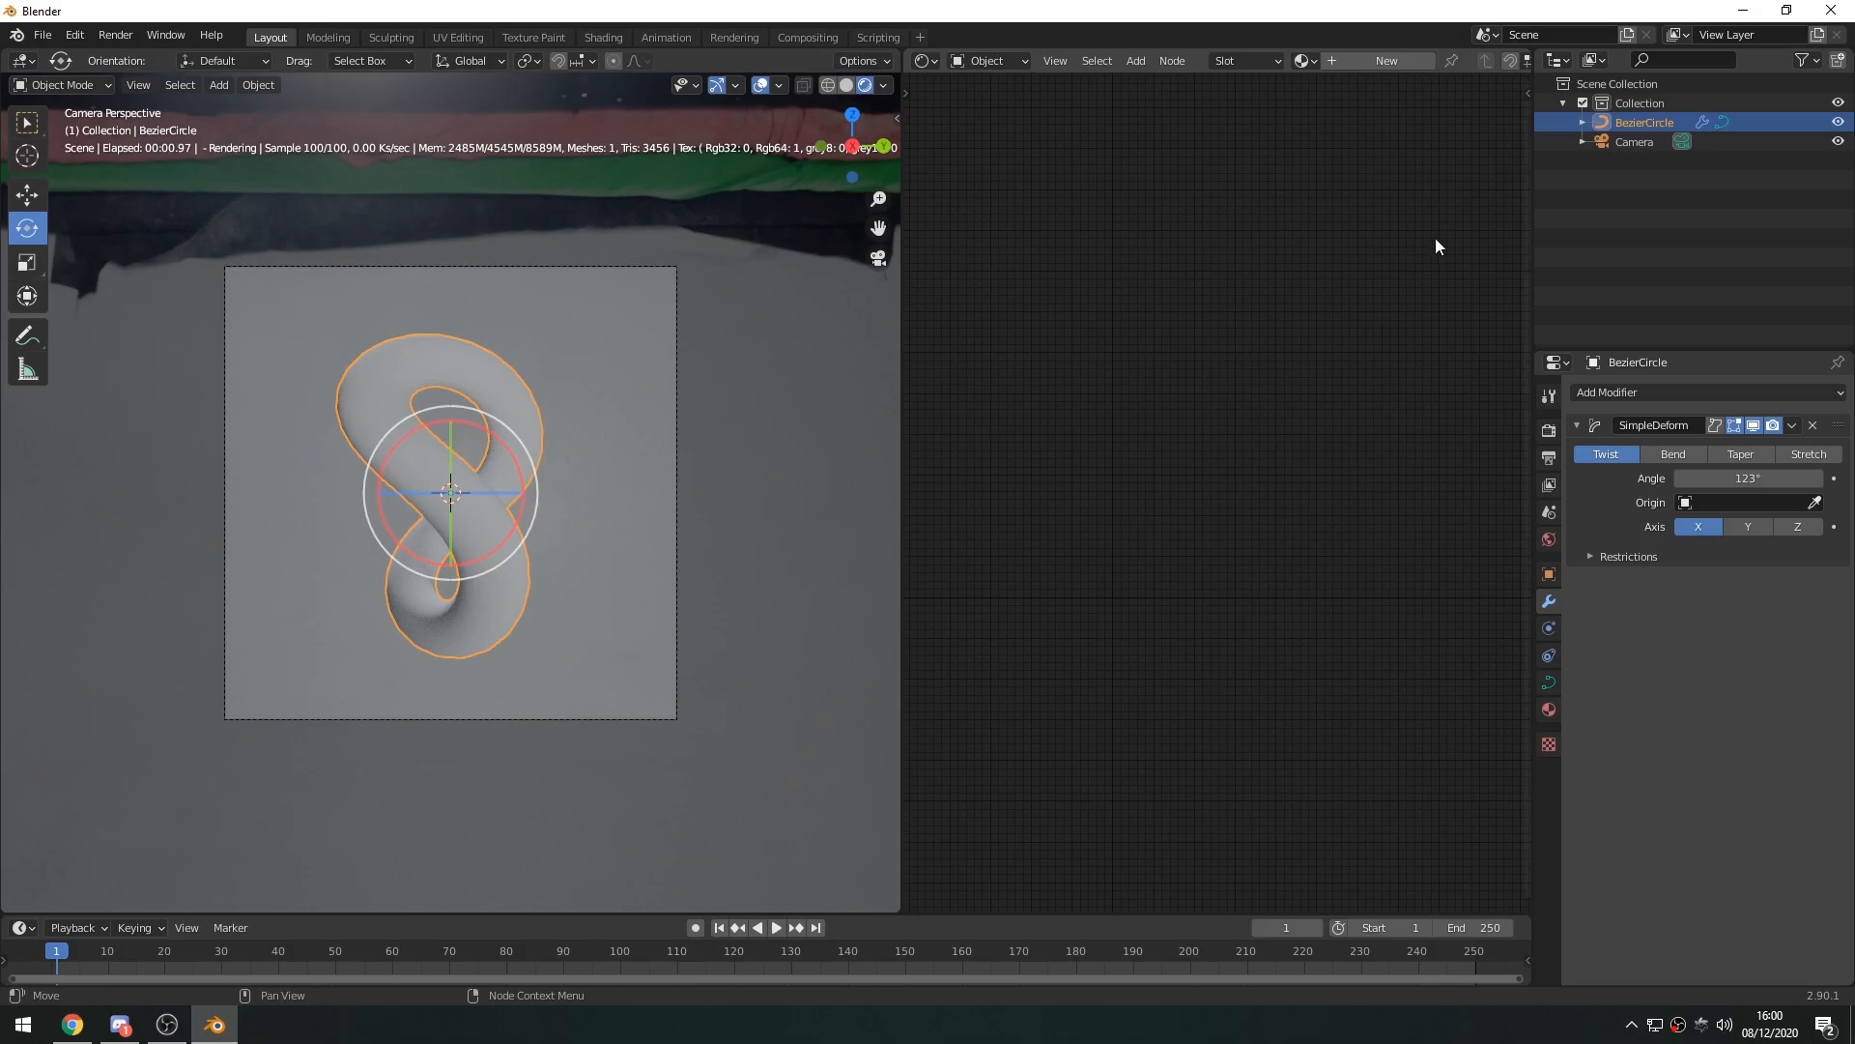
{"action": "key", "text": "n"}
{"action": "left_click_drag", "start_coordinate": [1319, 316], "coordinate": [1425, 335]}
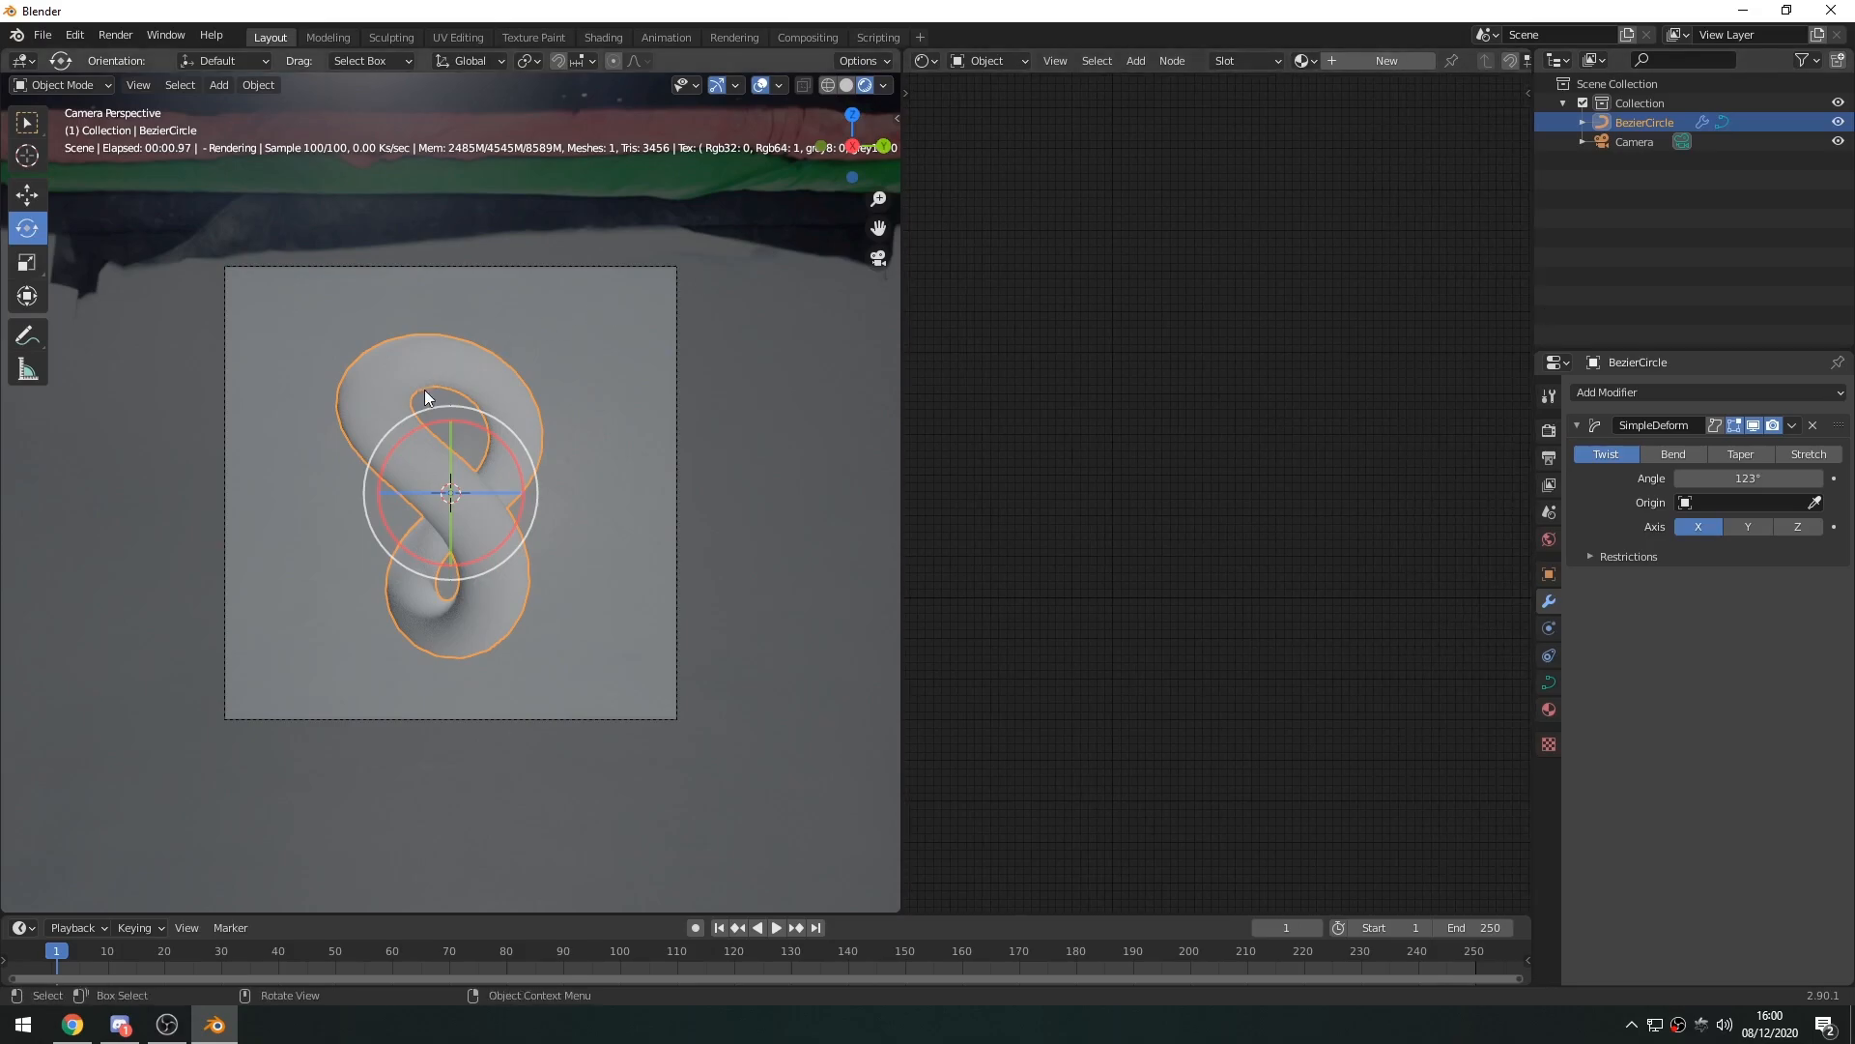
Create a new material on the twisted ring and name it Main
{"action": "scroll", "coordinate": [415, 483], "scroll_direction": "up", "scroll_amount": 3}
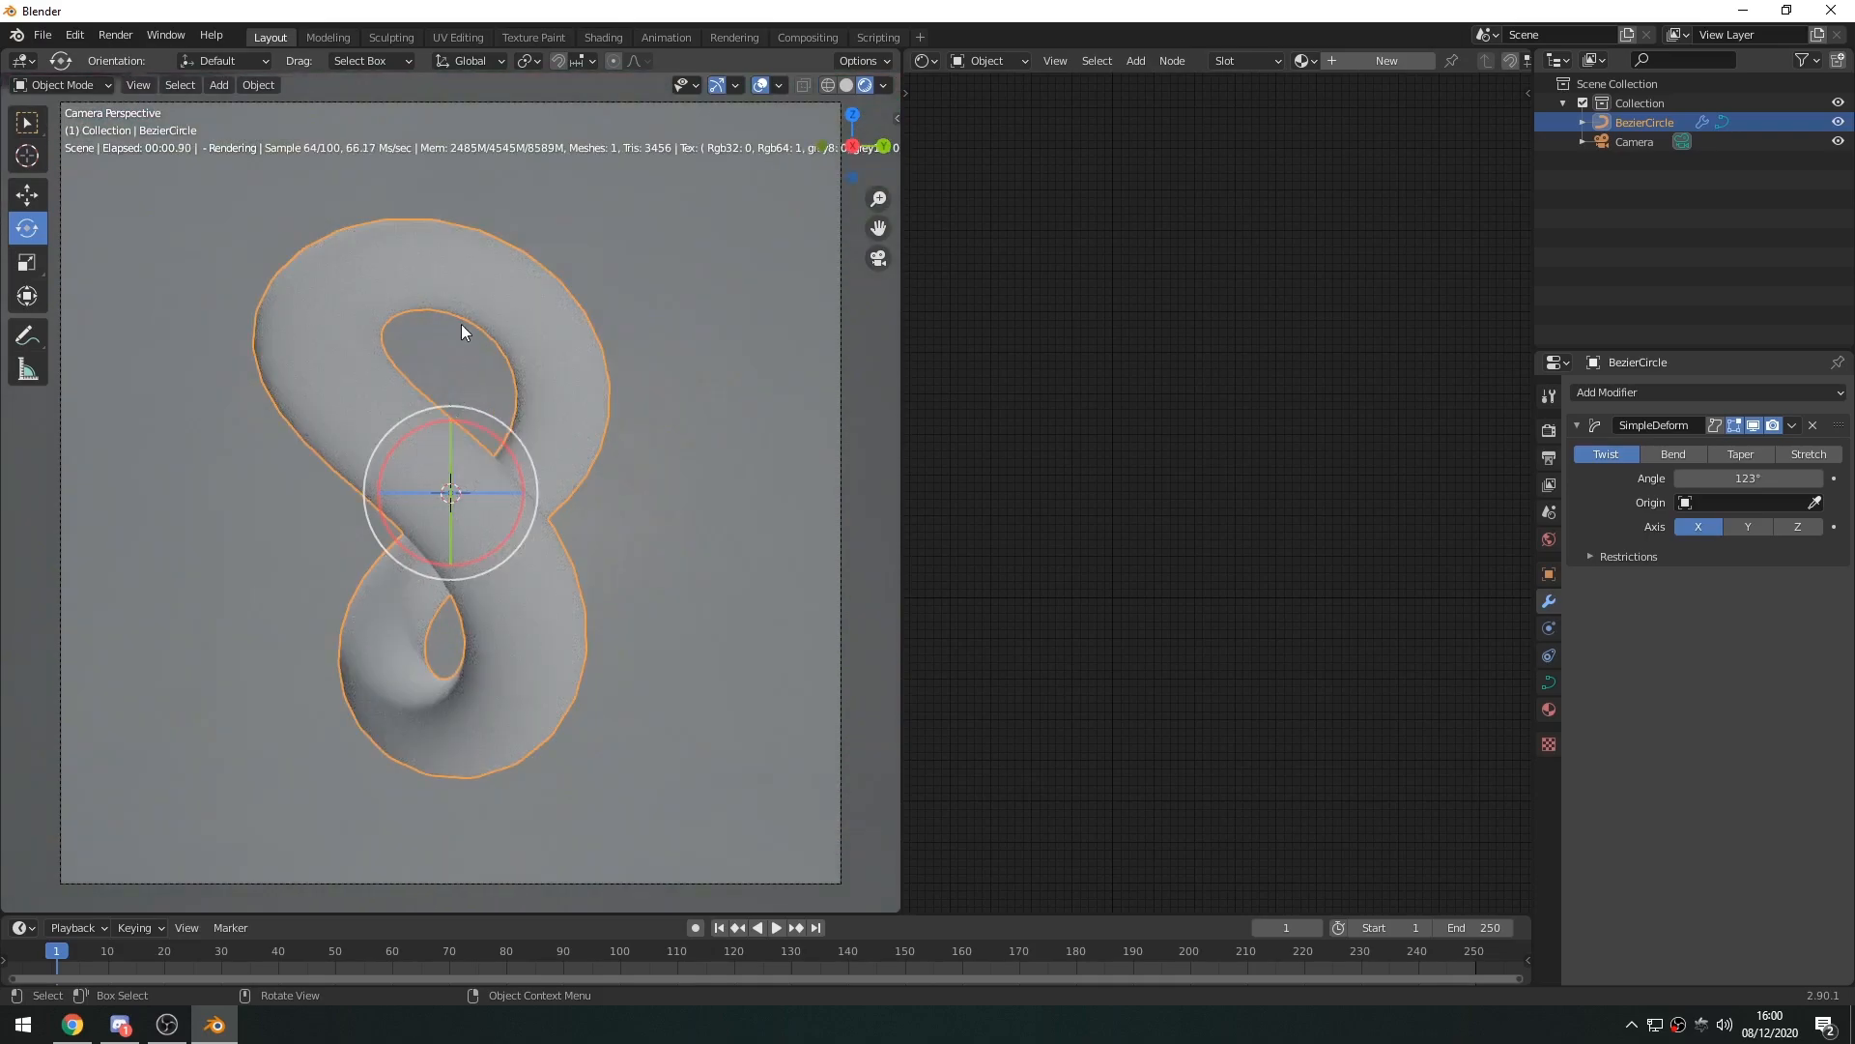
{"action": "left_click", "coordinate": [1384, 62]}
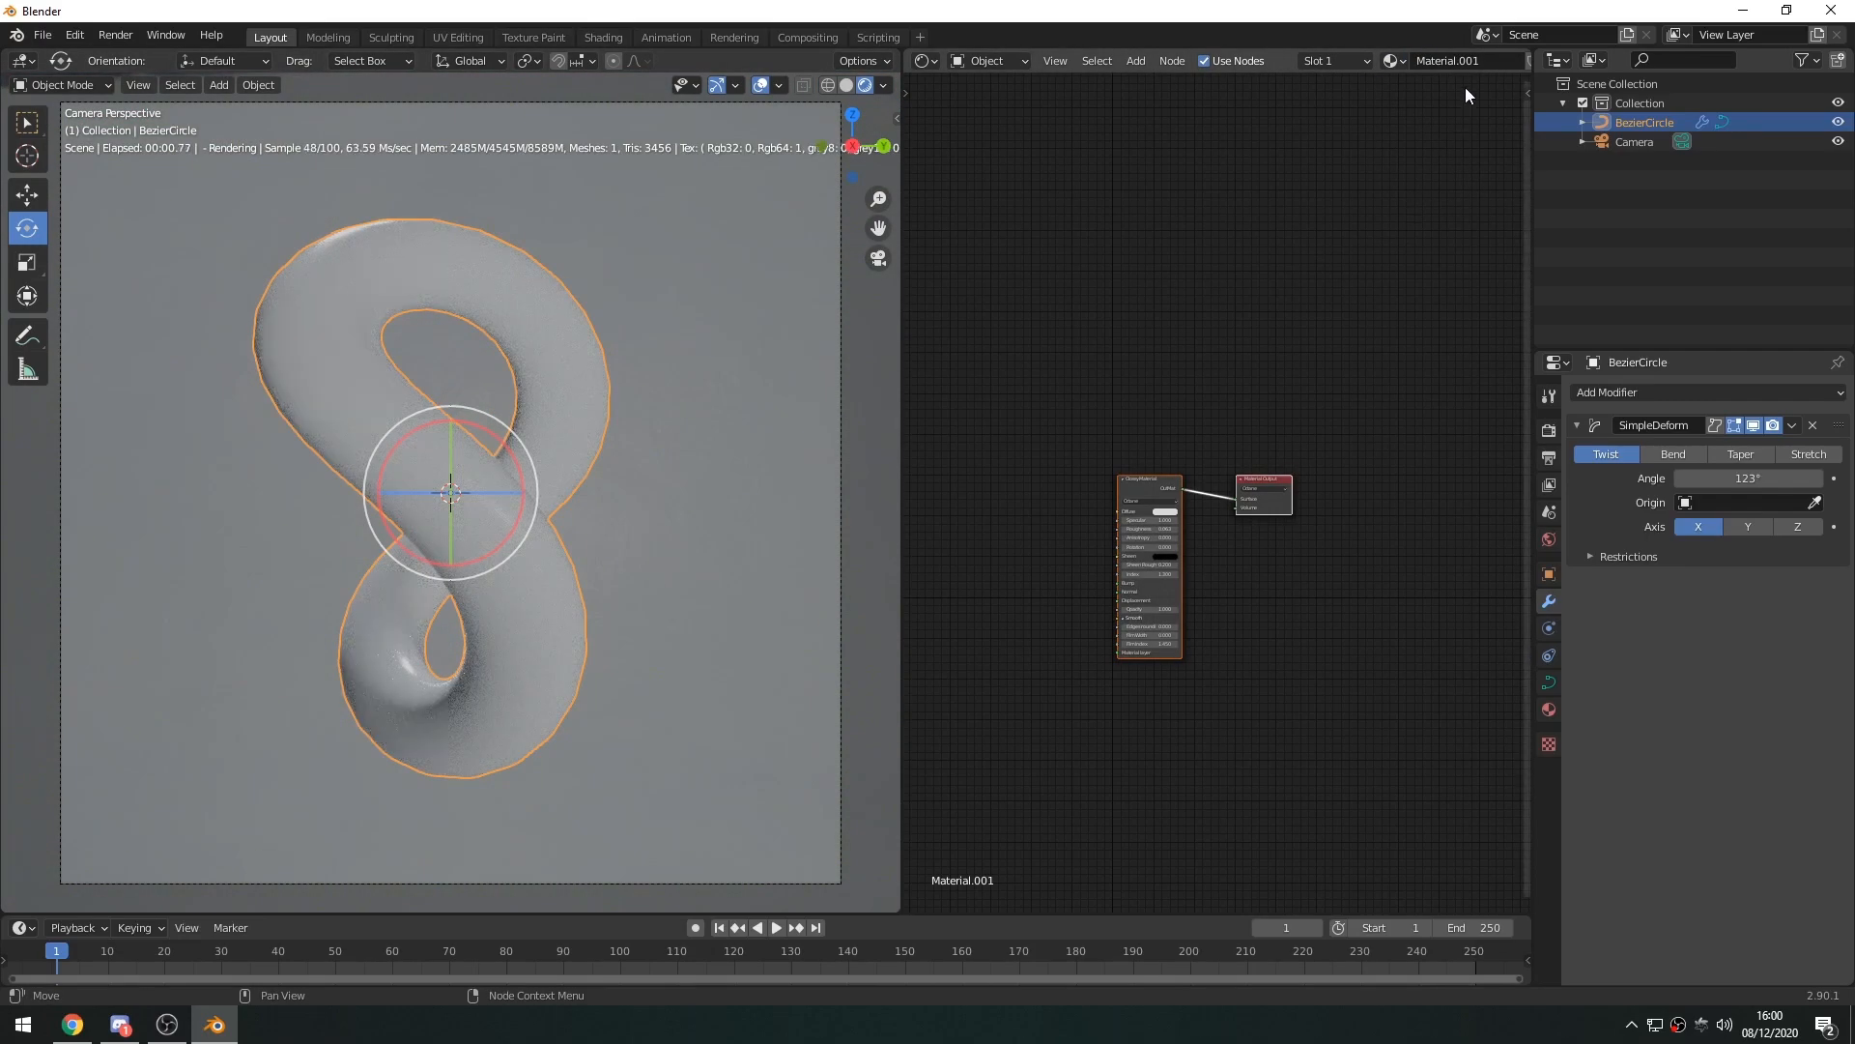
{"action": "left_click", "coordinate": [1465, 60]}
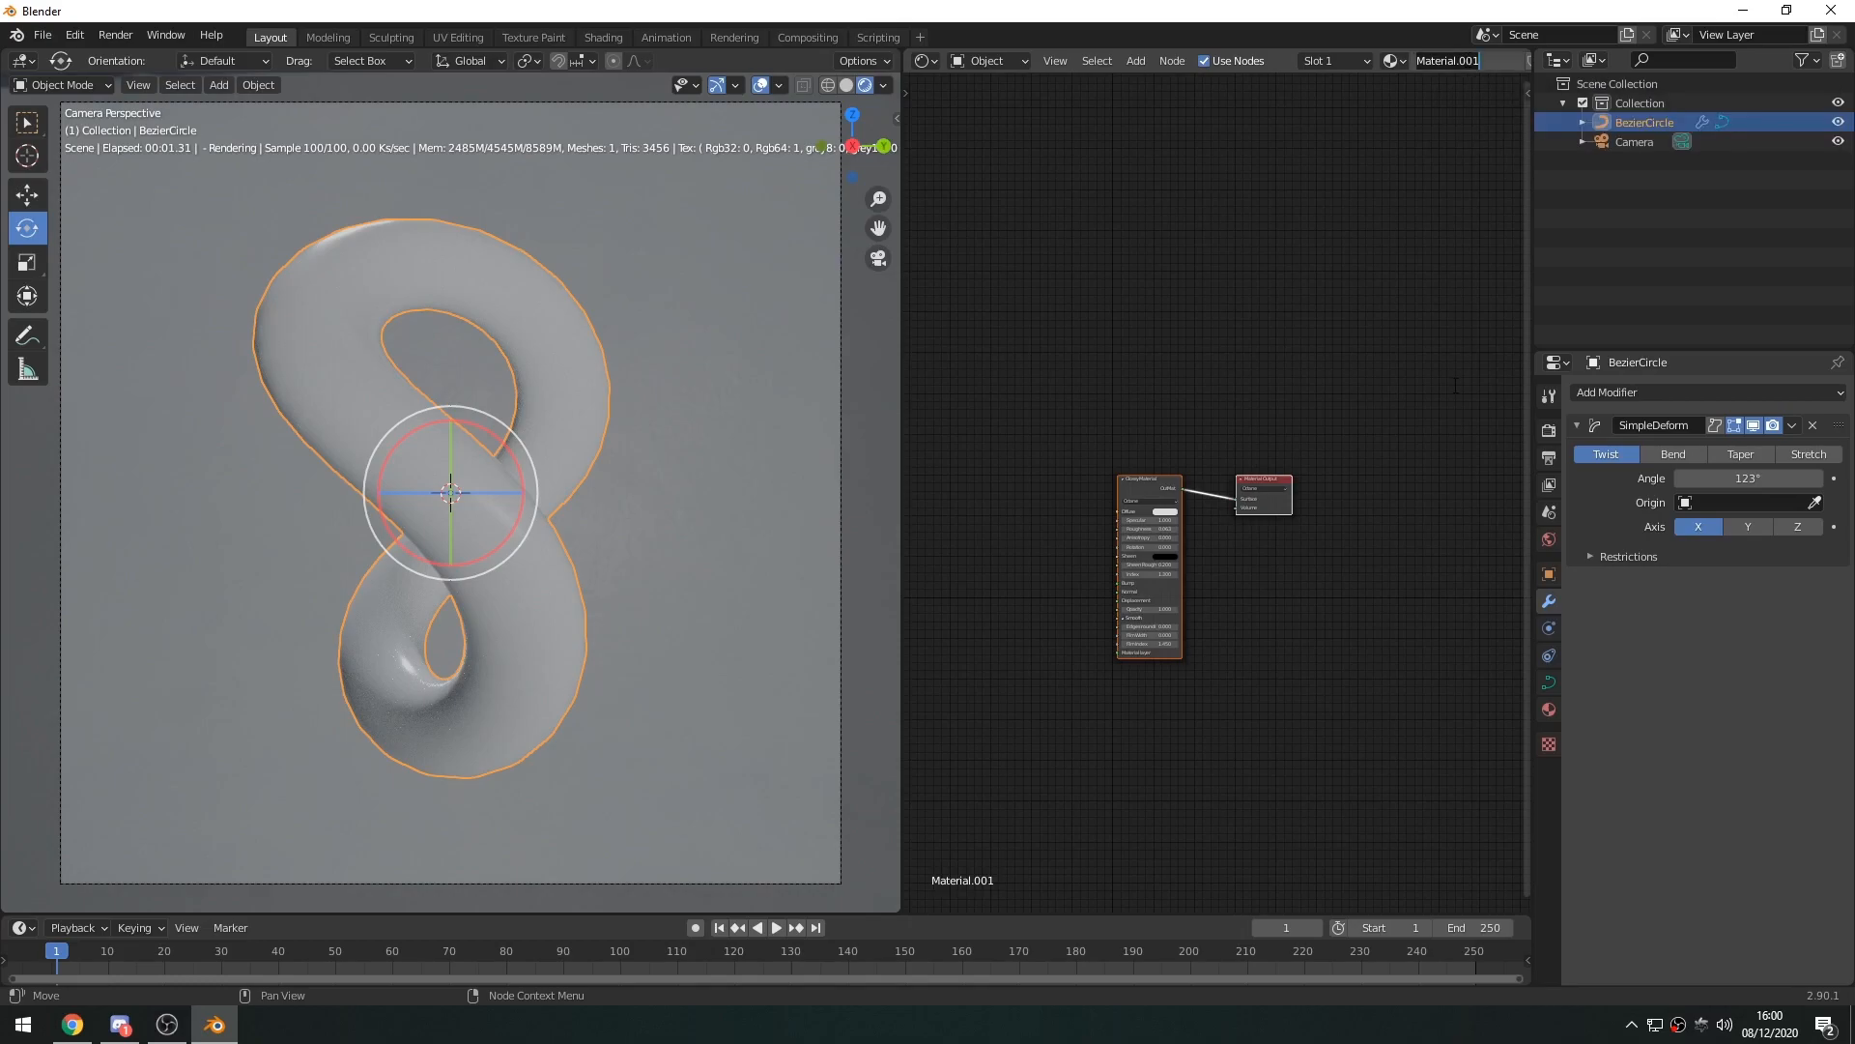
{"action": "type", "text": "Main"}
{"action": "key", "text": "Return"}
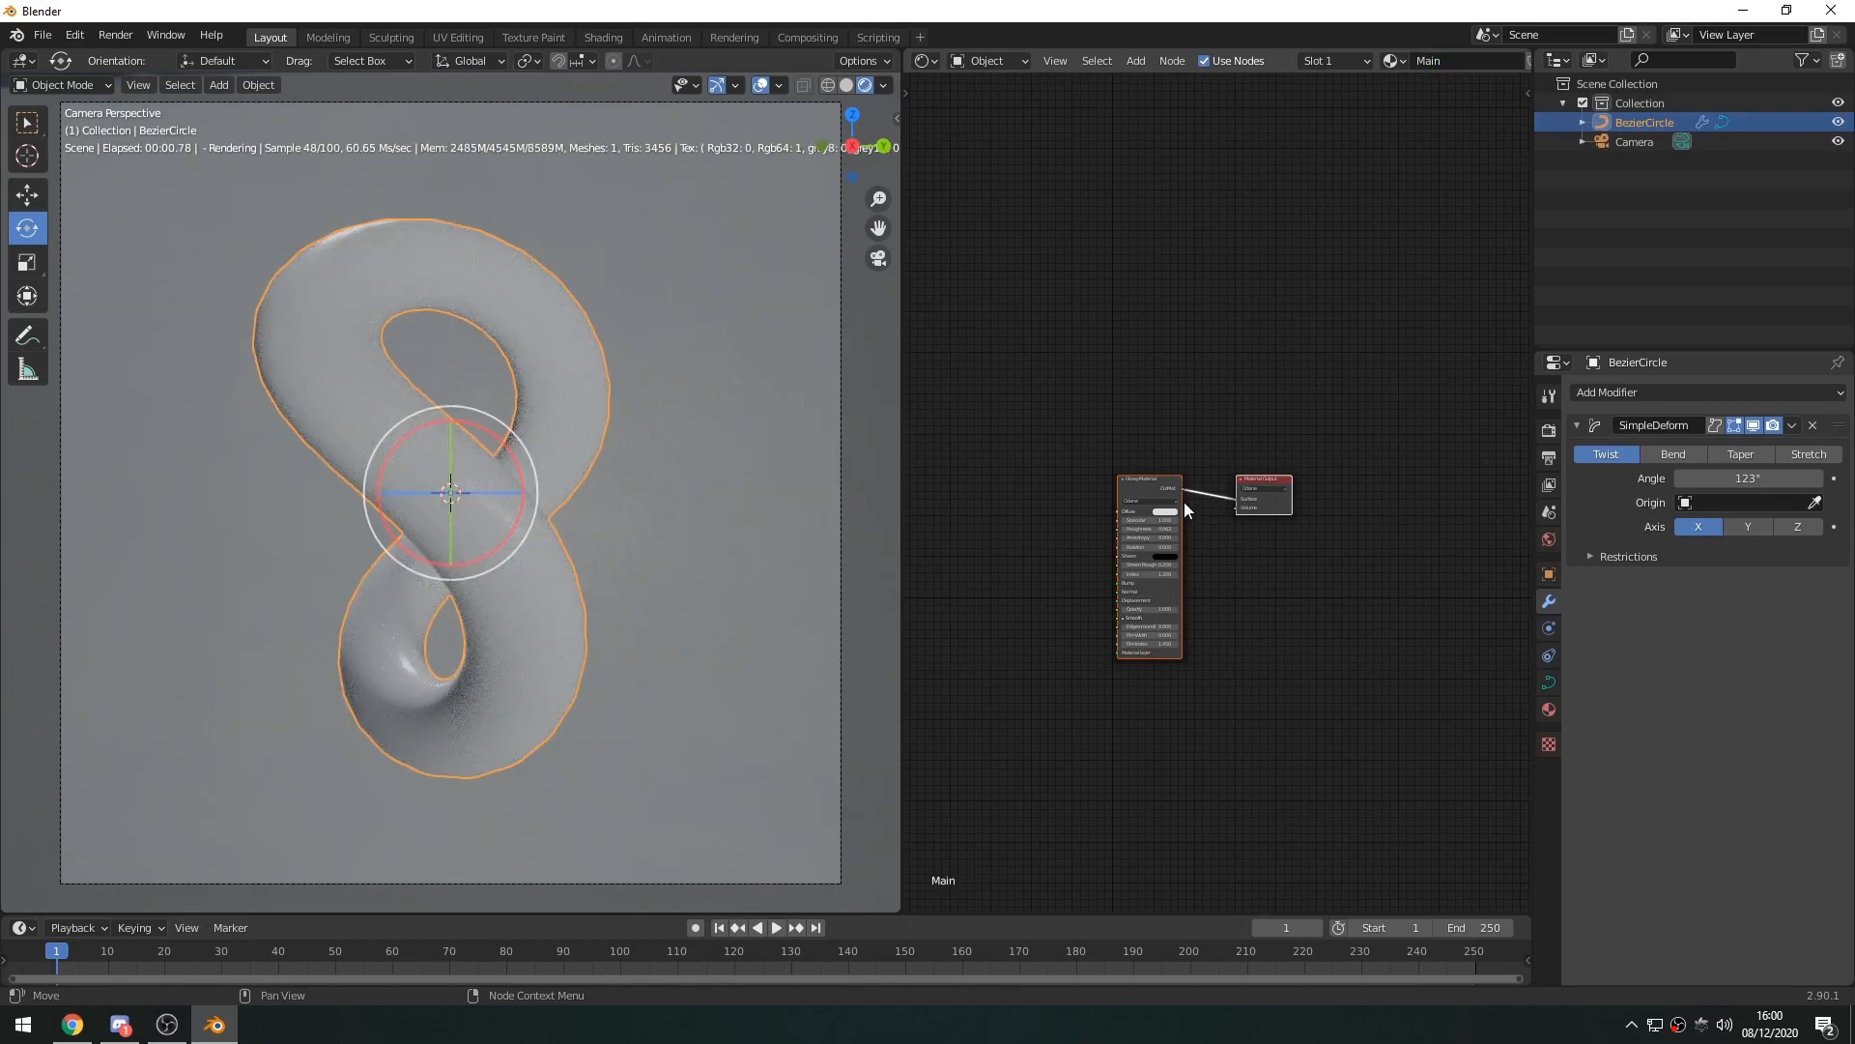
Hide the overlays in the rendered camera view
{"action": "scroll", "coordinate": [1185, 502], "scroll_direction": "up", "scroll_amount": 2}
{"action": "scroll", "coordinate": [1295, 531], "scroll_direction": "up", "scroll_amount": 2}
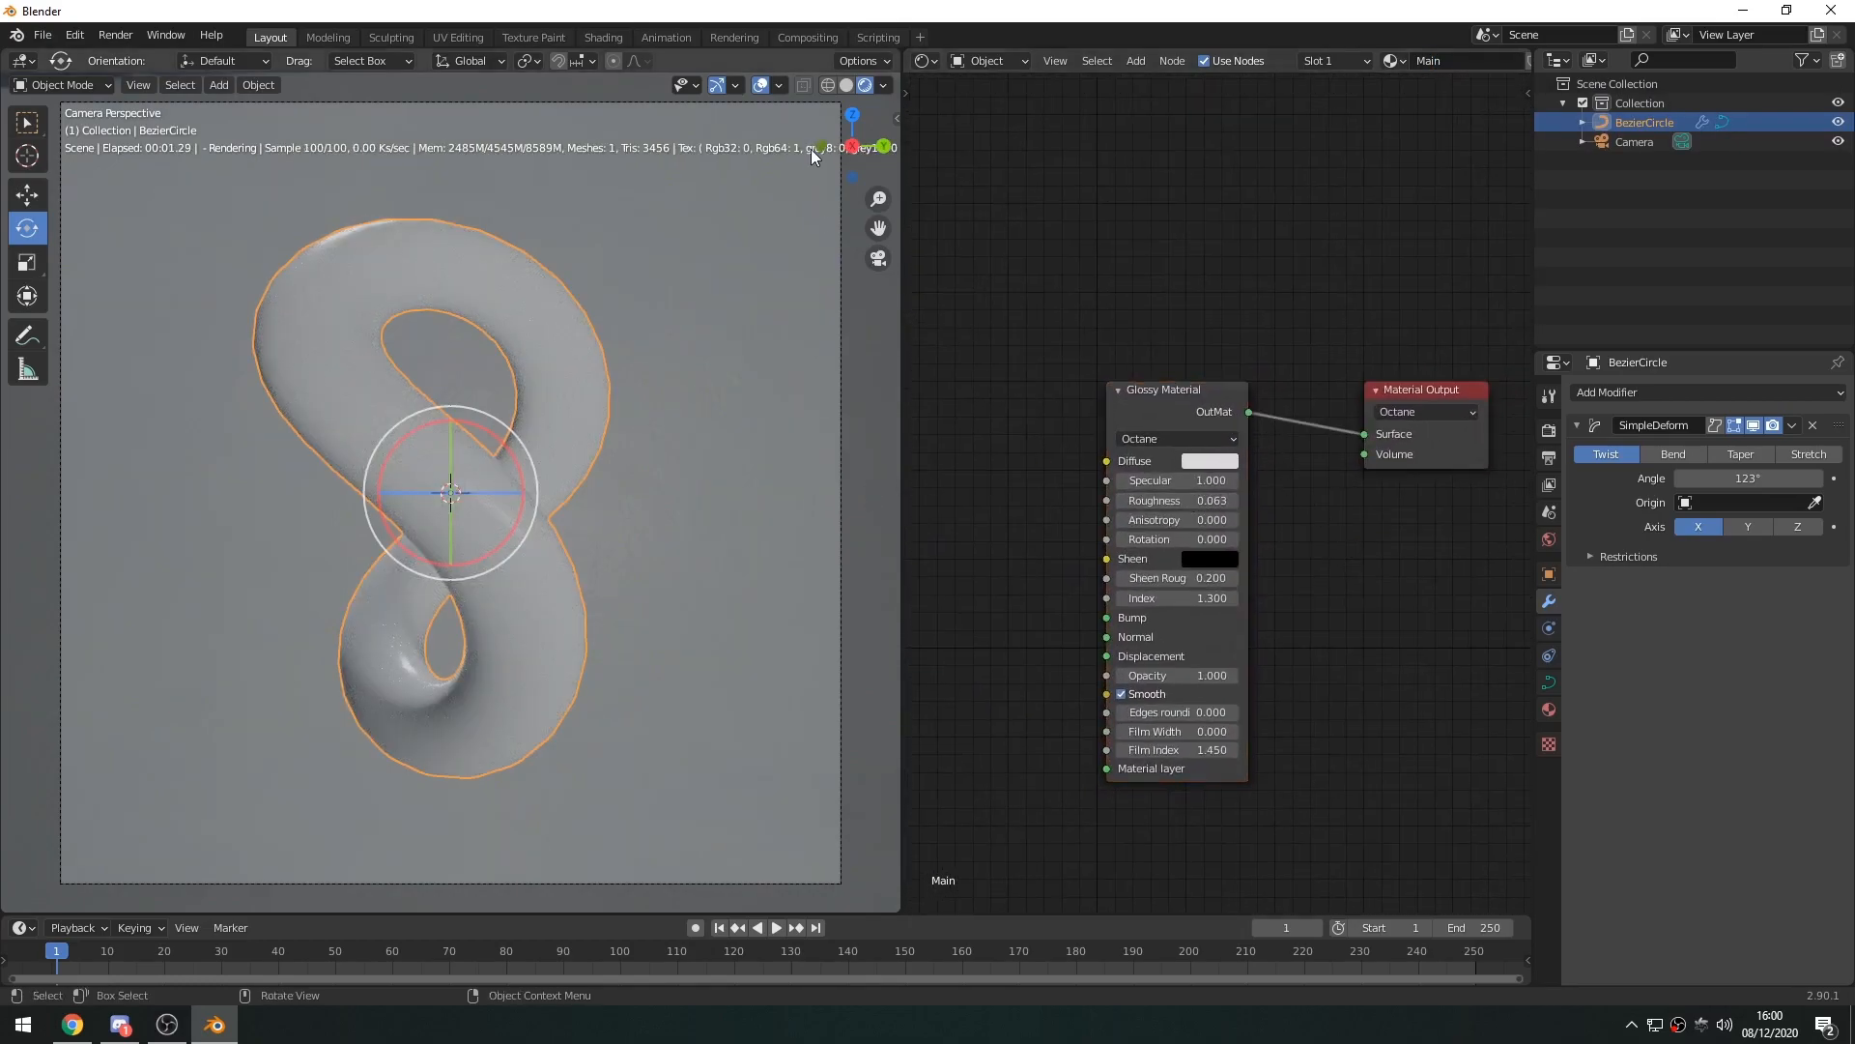
{"action": "left_click", "coordinate": [760, 85]}
{"action": "left_click", "coordinate": [760, 85]}
{"action": "left_click", "coordinate": [762, 86]}
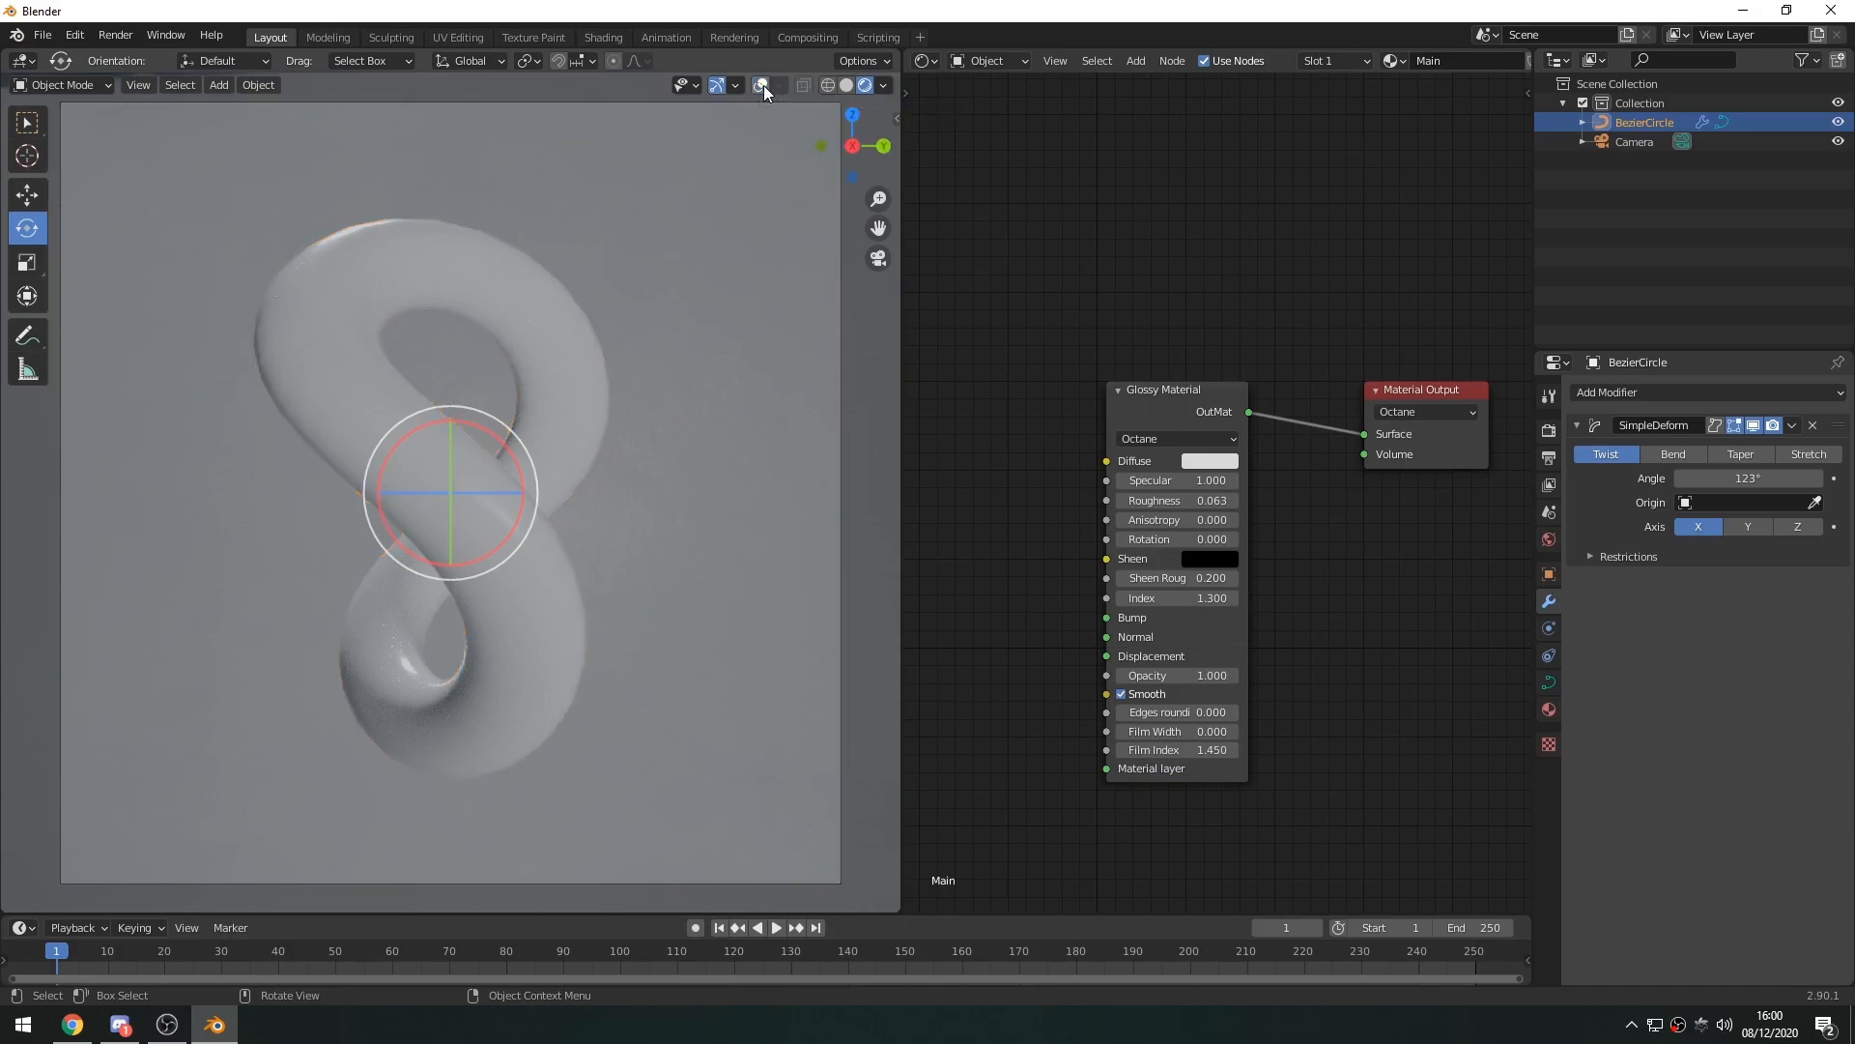
Delete the Glossy Material node and add a Metal Material node in its place beside the Material Output
{"action": "middle_click_drag", "start_coordinate": [1353, 595], "coordinate": [1315, 568]}
{"action": "middle_click_drag", "start_coordinate": [1230, 486], "coordinate": [1245, 457]}
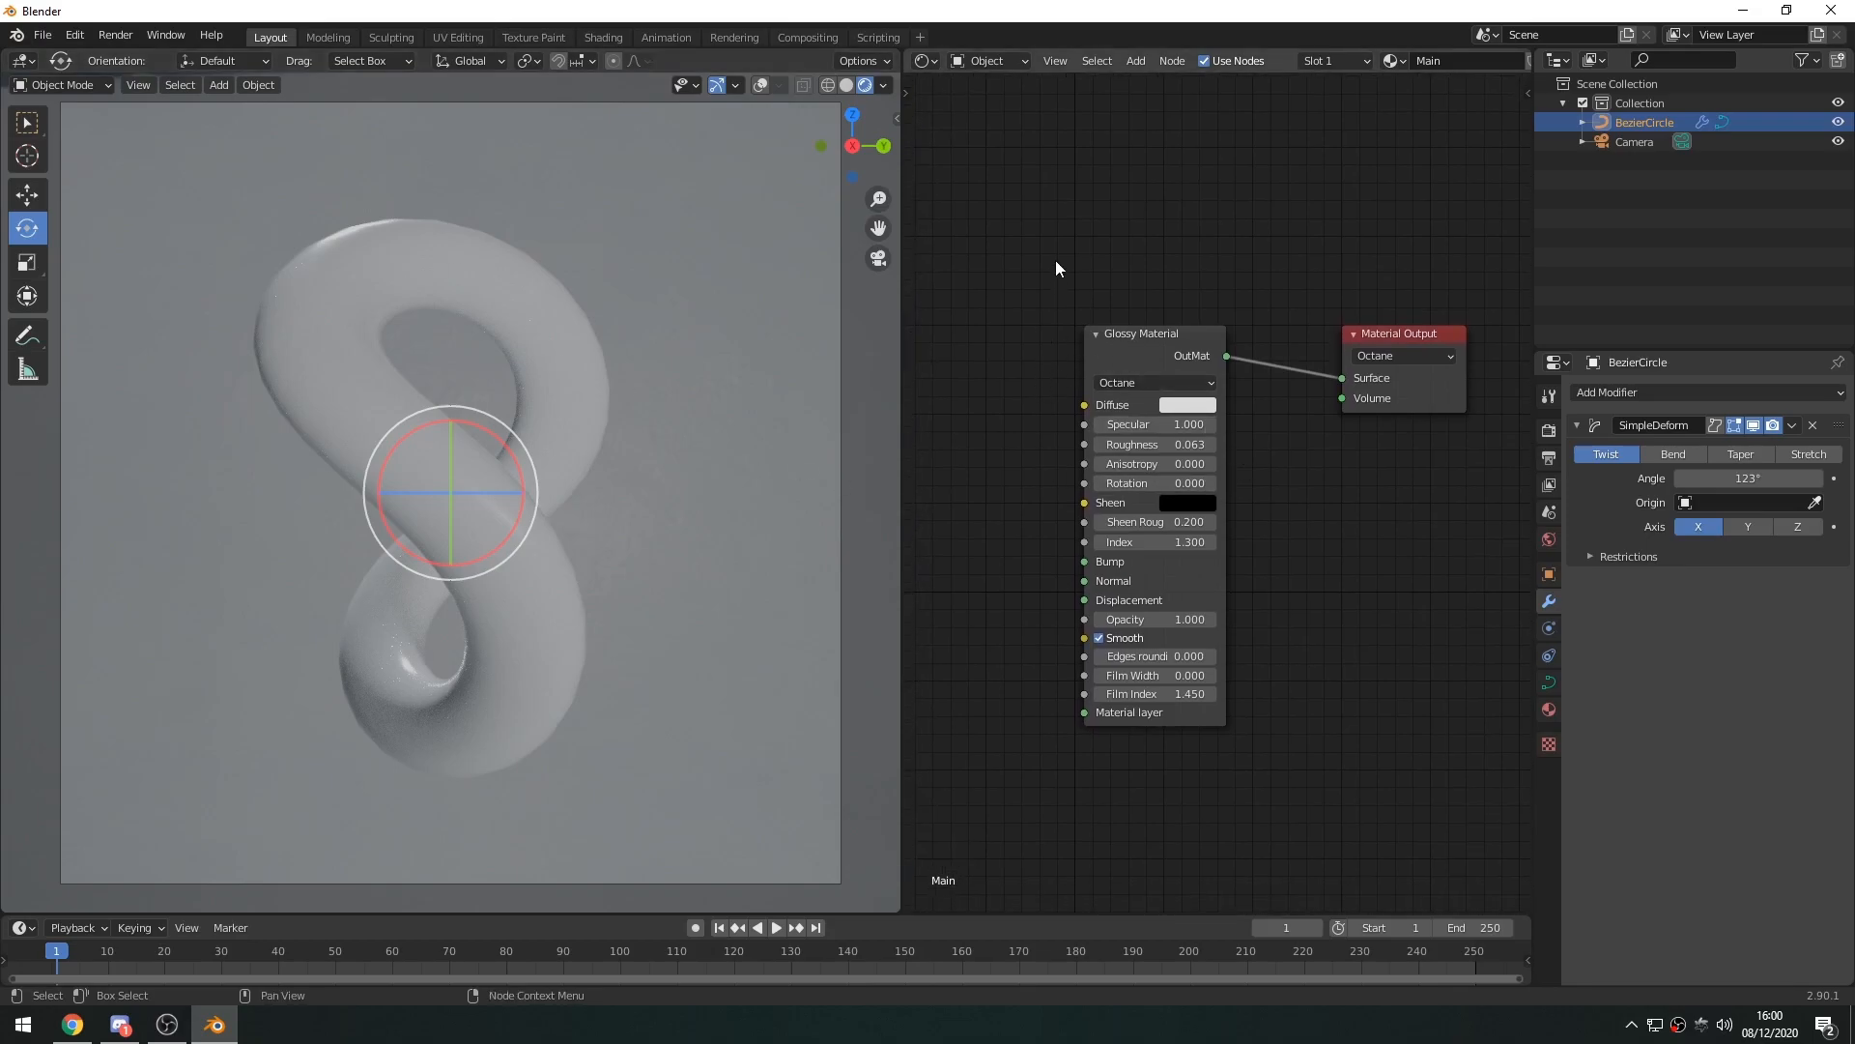
{"action": "key", "text": "x"}
{"action": "key", "text": "shift+a"}
{"action": "left_click", "coordinate": [1156, 438]}
{"action": "type", "text": "meatl"}
{"action": "key", "text": "Return"}
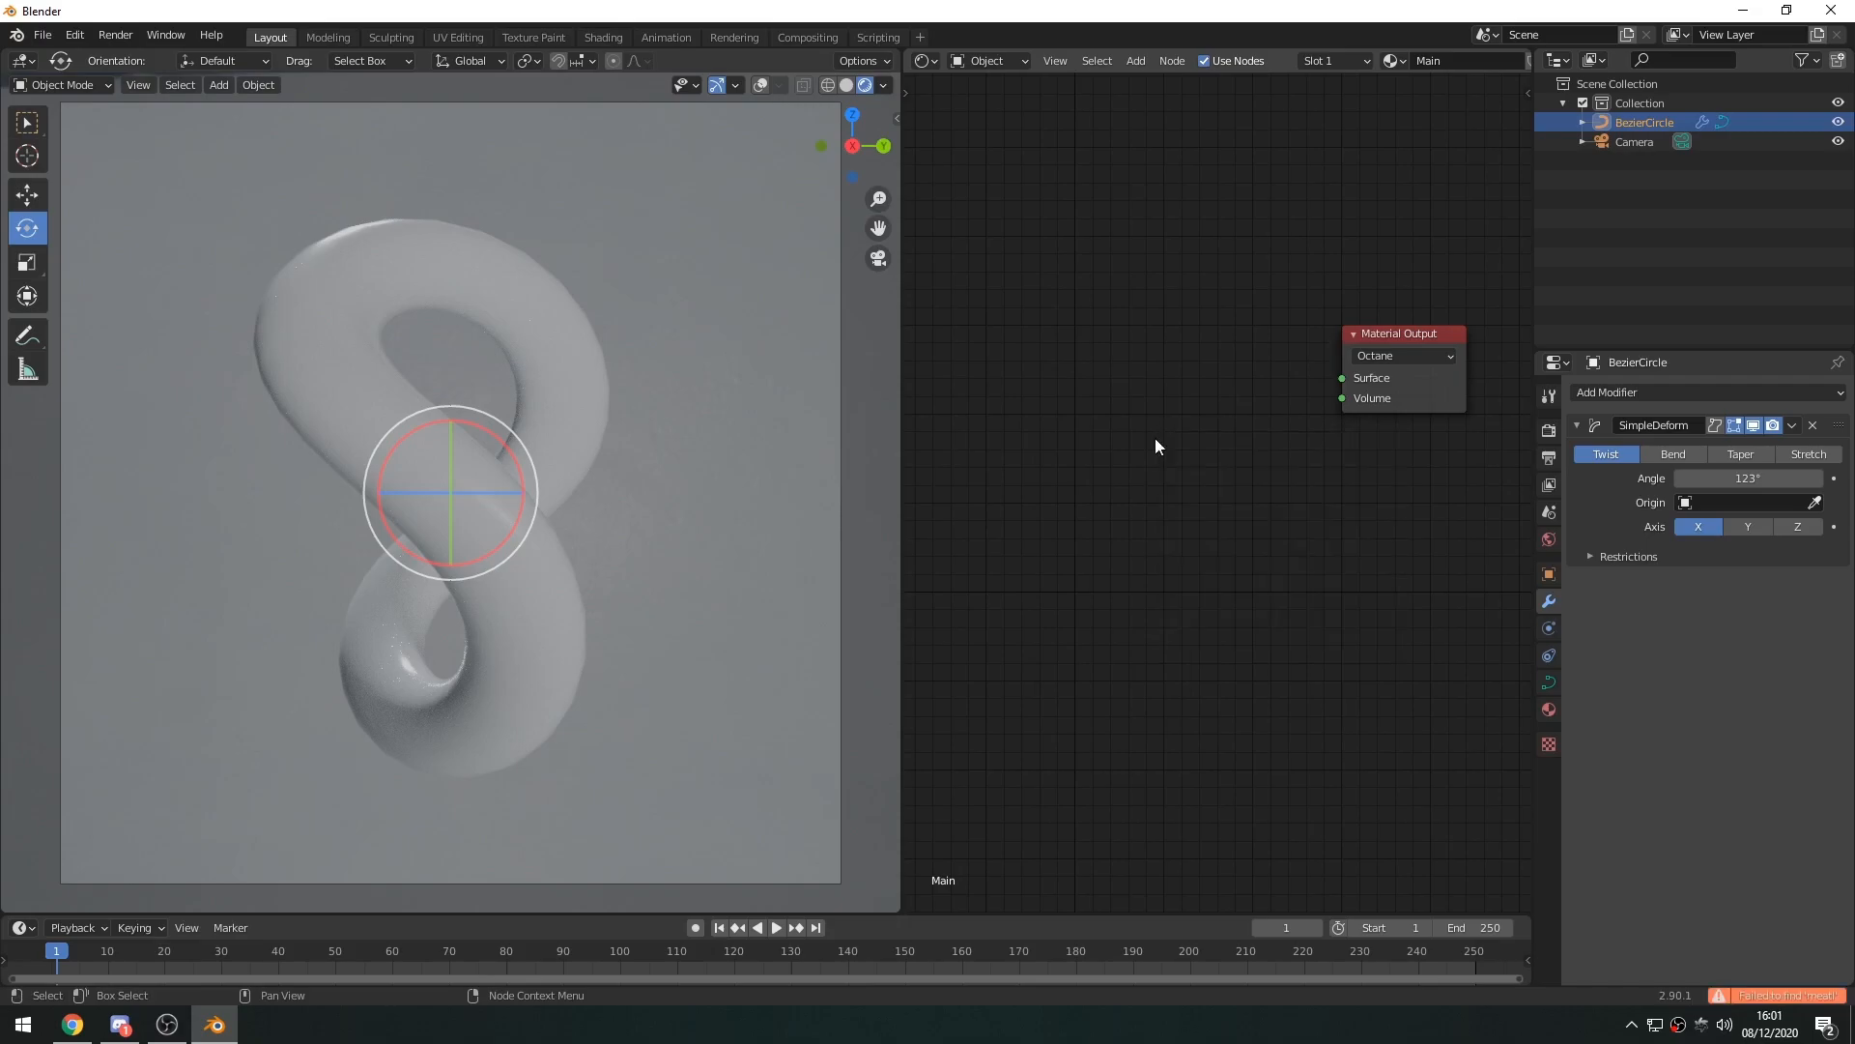
{"action": "key", "text": "shift+a"}
{"action": "left_click", "coordinate": [1156, 438]}
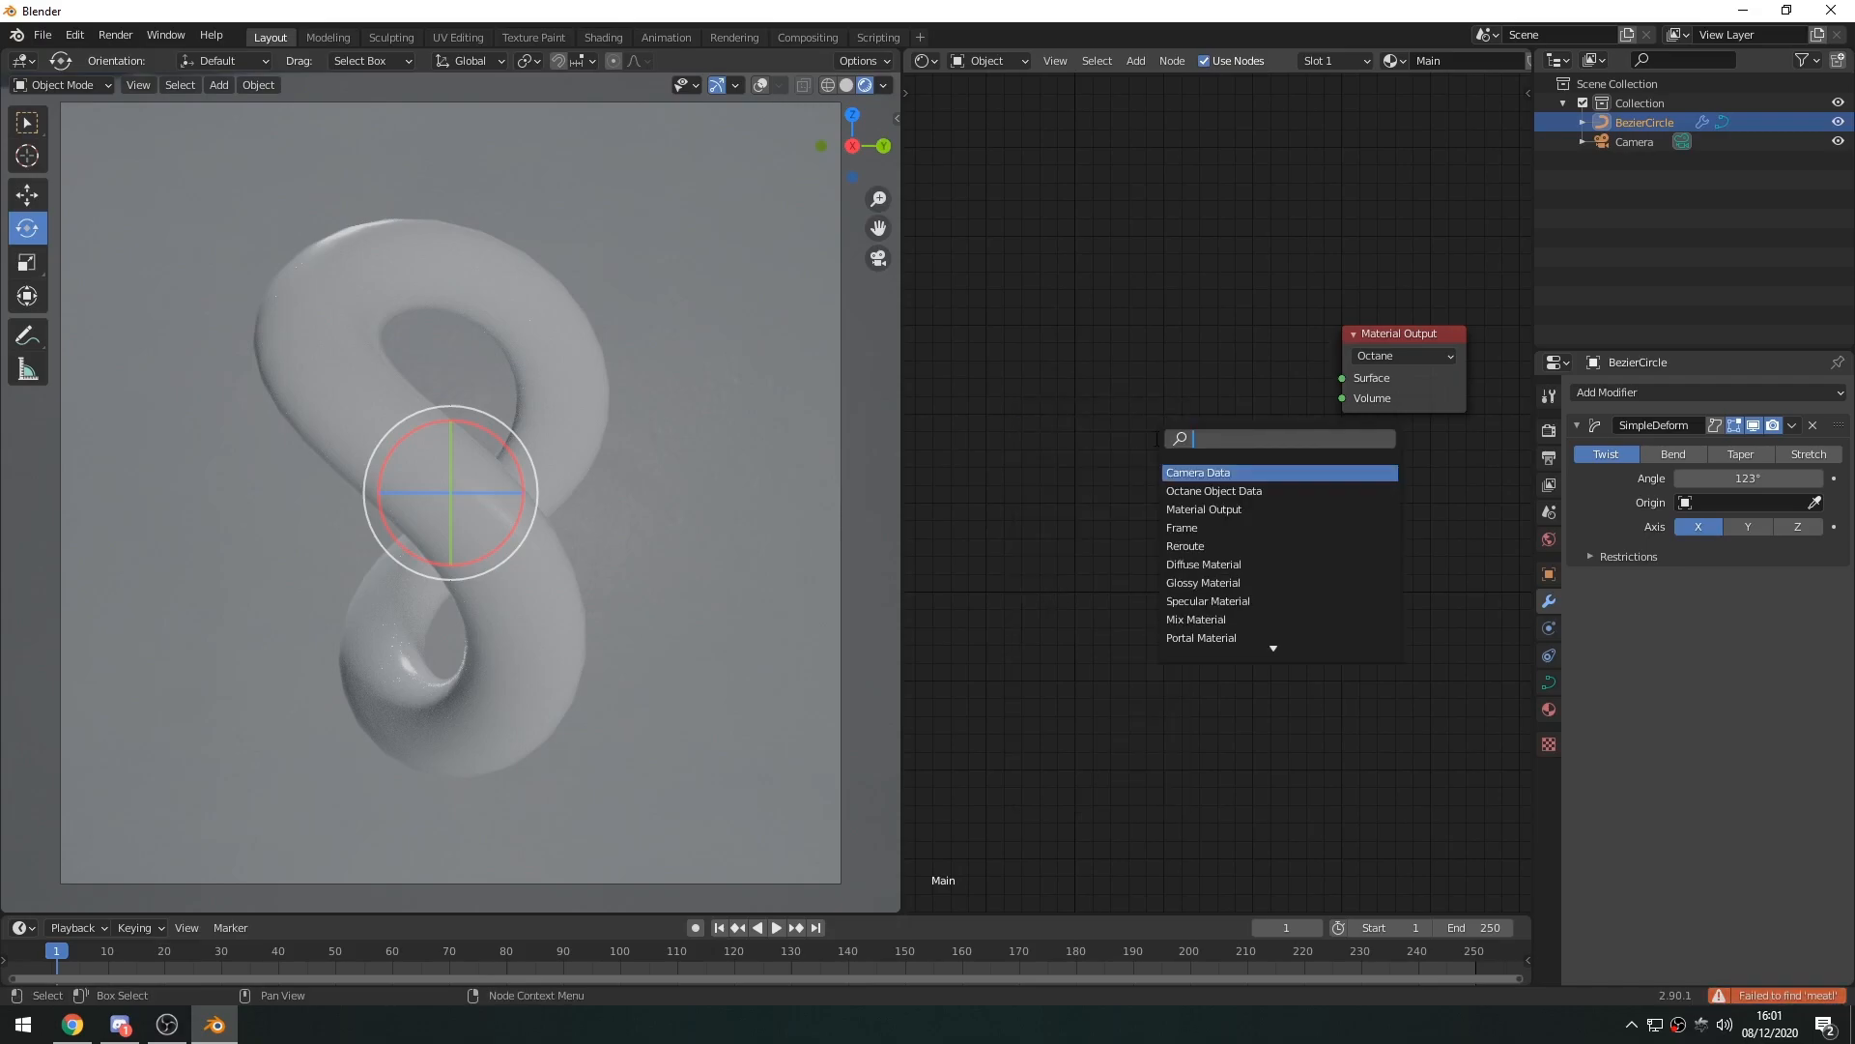
{"action": "type", "text": "metal"}
{"action": "left_click_drag", "start_coordinate": [1155, 438], "coordinate": [1131, 364]}
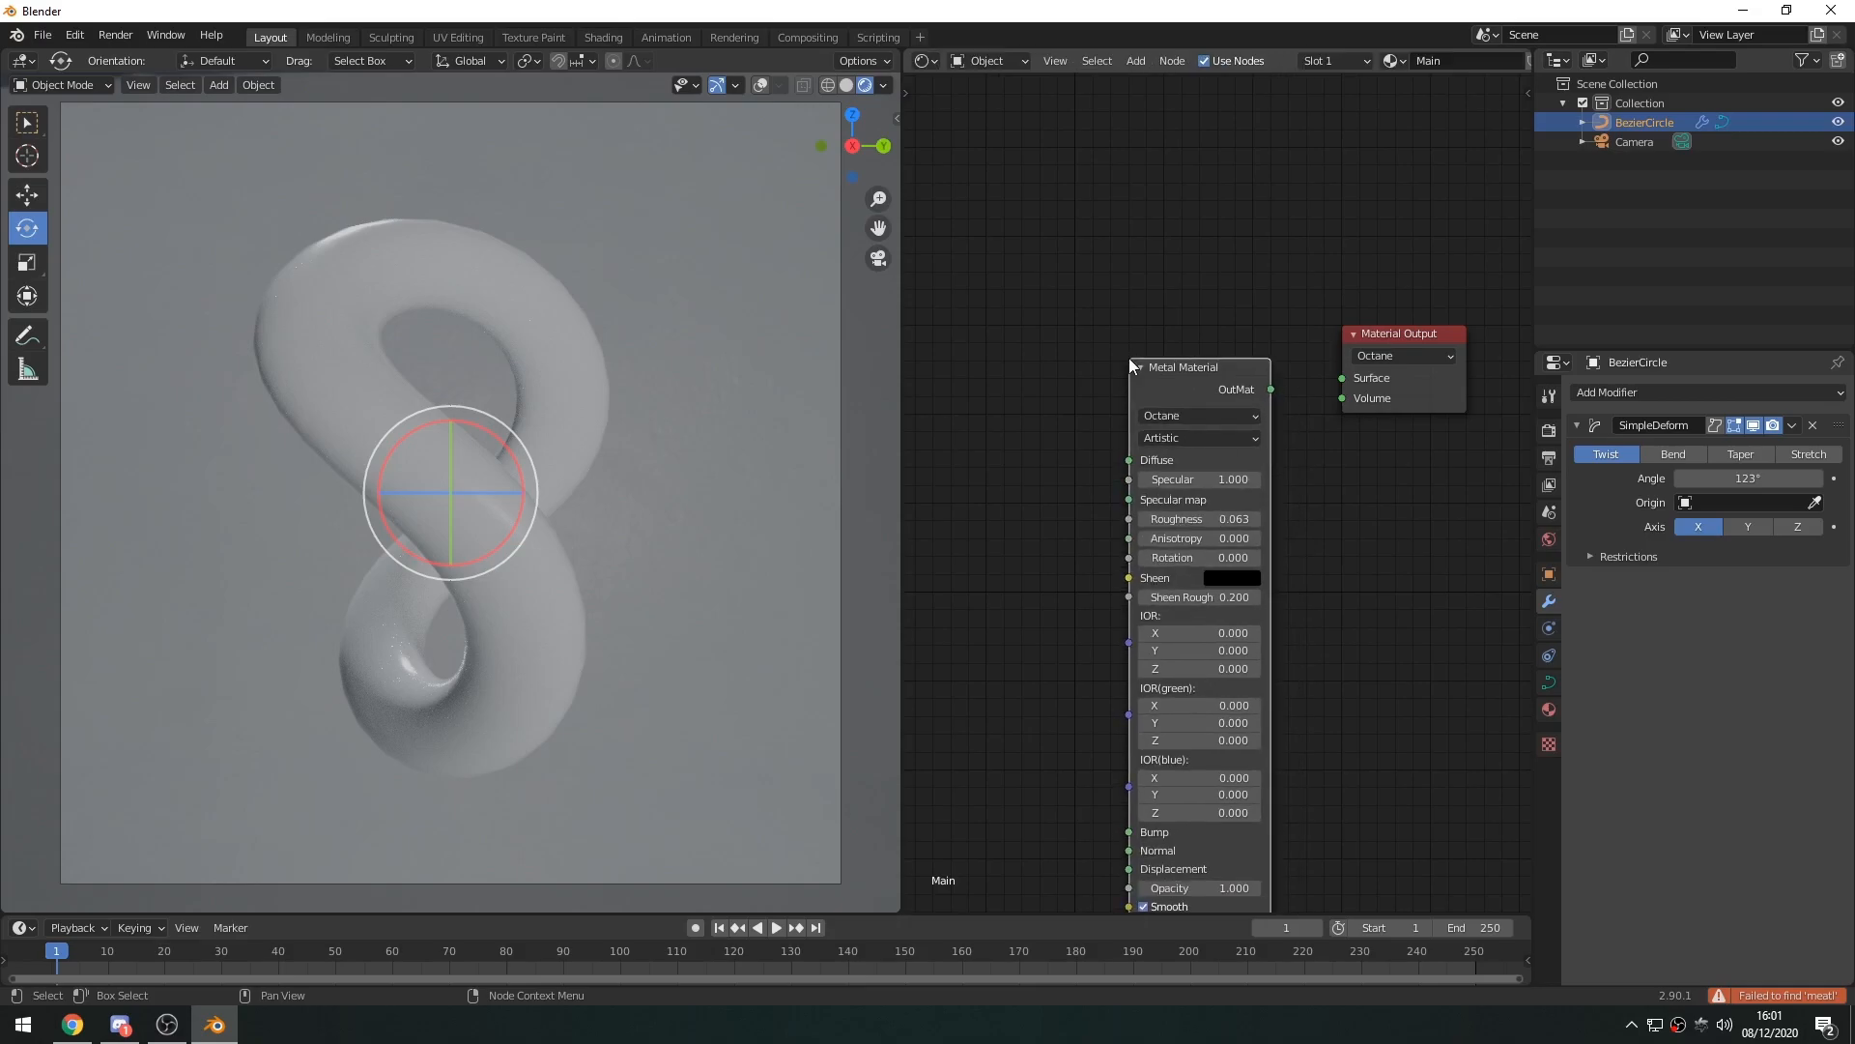
Connect the Metal Material to the output's Surface, deselect the ring and set the metal's roughness to 1.000
{"action": "mouse_move", "coordinate": [1262, 366]}
{"action": "left_mouse_down"}
{"action": "mouse_move", "coordinate": [1341, 378]}
{"action": "mouse_move", "coordinate": [1282, 364]}
{"action": "mouse_move", "coordinate": [1299, 363]}
{"action": "left_mouse_up"}
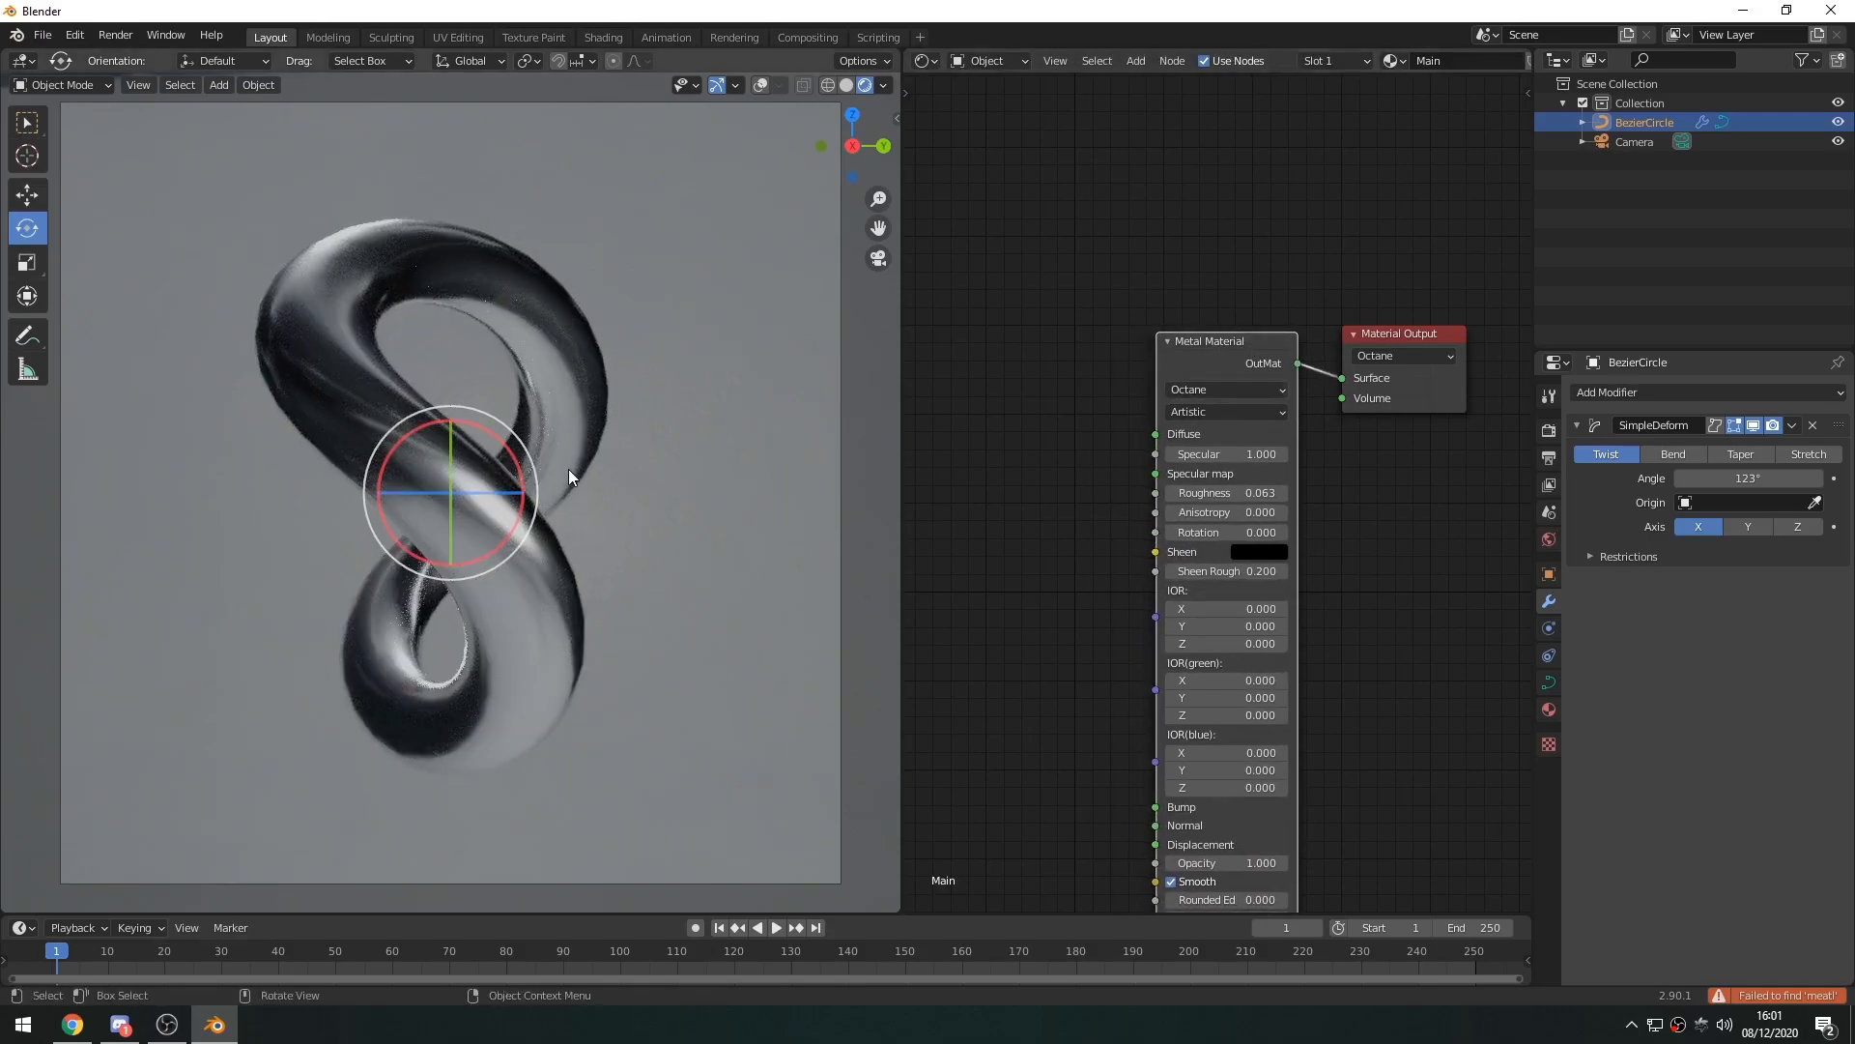
{"action": "left_click", "coordinate": [647, 497]}
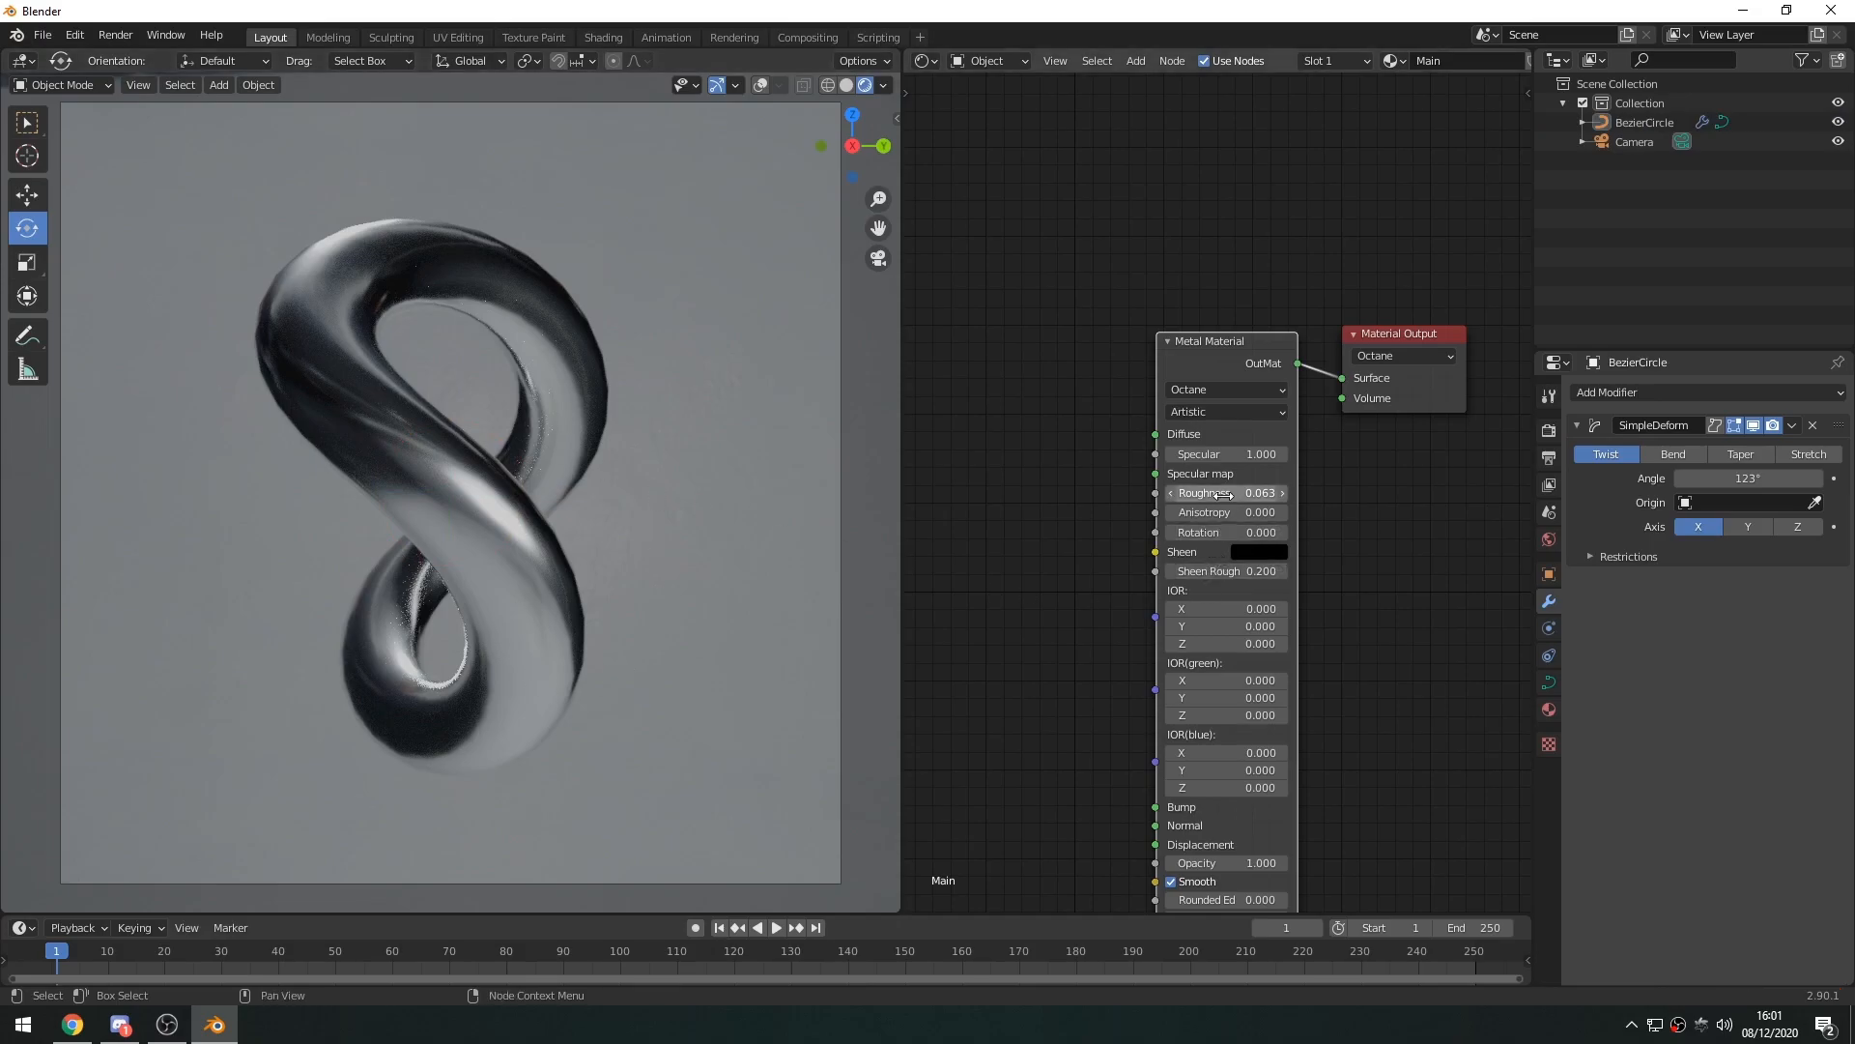
{"action": "left_click_drag", "start_coordinate": [1199, 494], "coordinate": [1285, 494]}
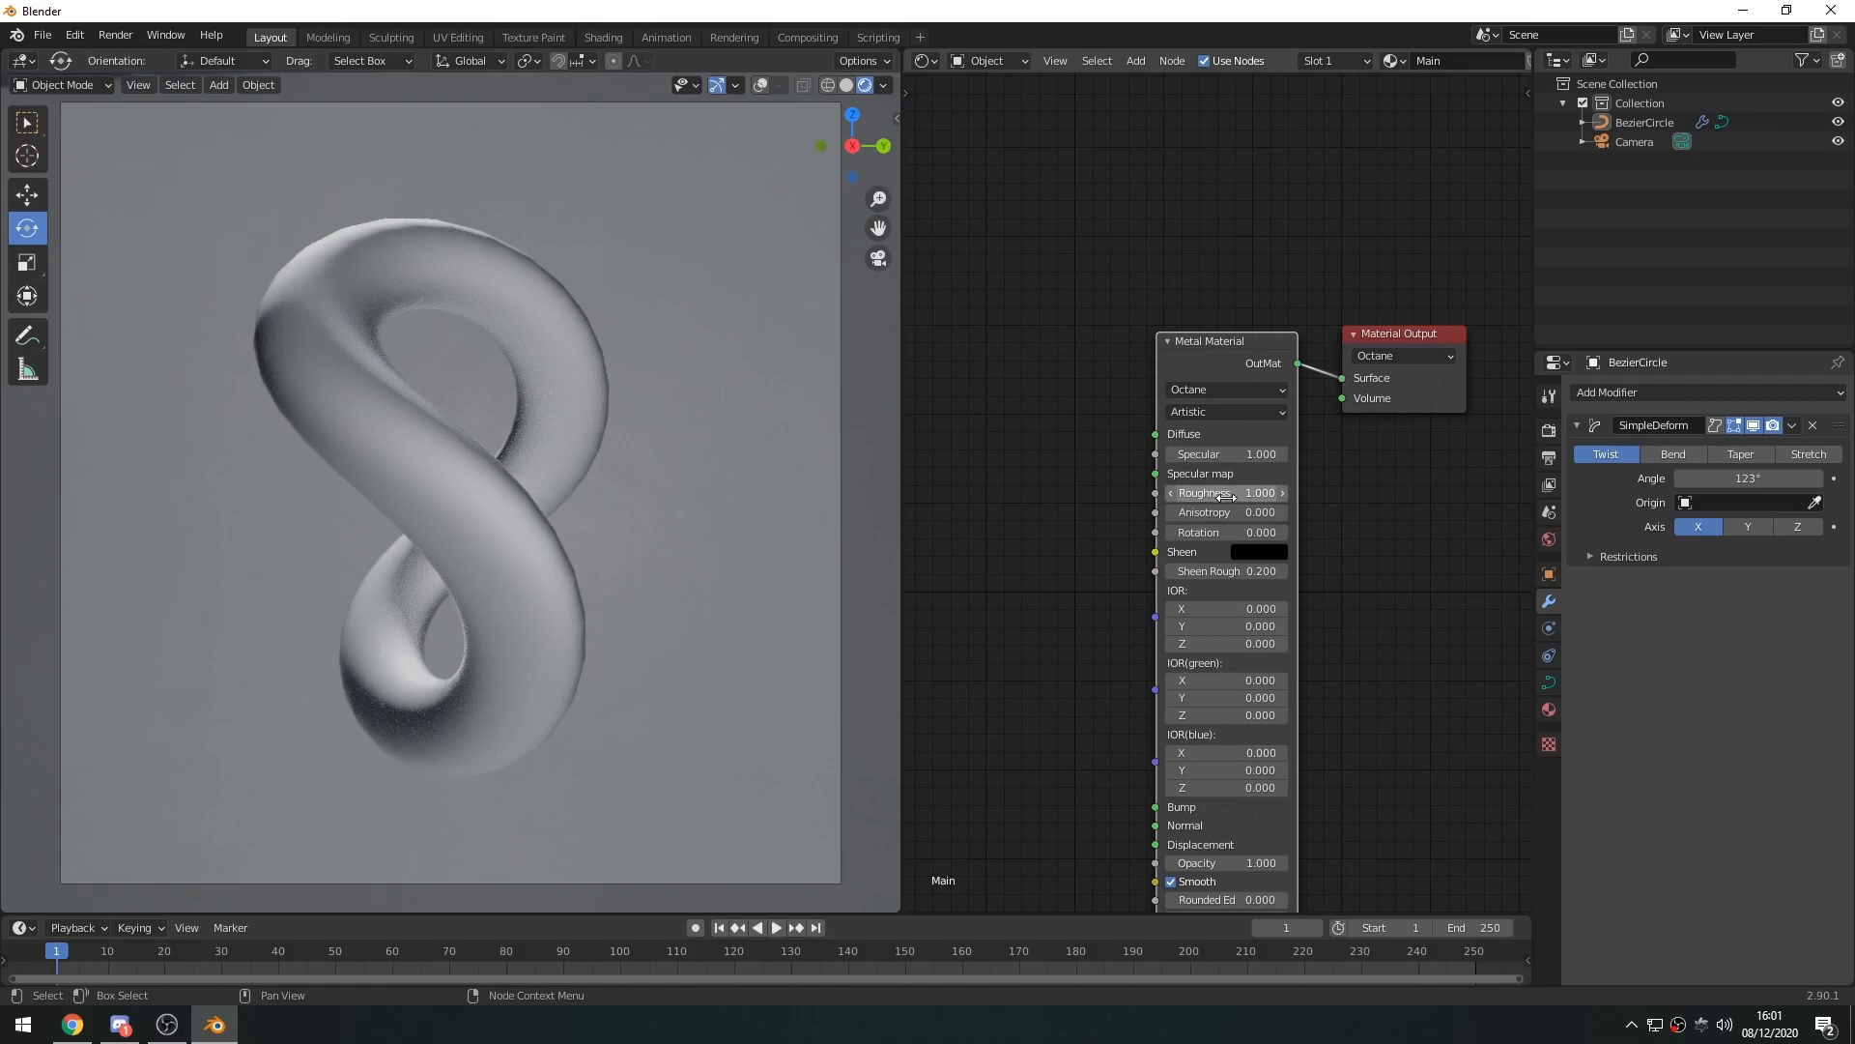
Add a Vertex Displacement node and connect it to the Metal Material's Displacement input
{"action": "middle_click_drag", "start_coordinate": [1026, 751], "coordinate": [1099, 569]}
{"action": "scroll", "coordinate": [1082, 716], "scroll_direction": "up", "scroll_amount": 2}
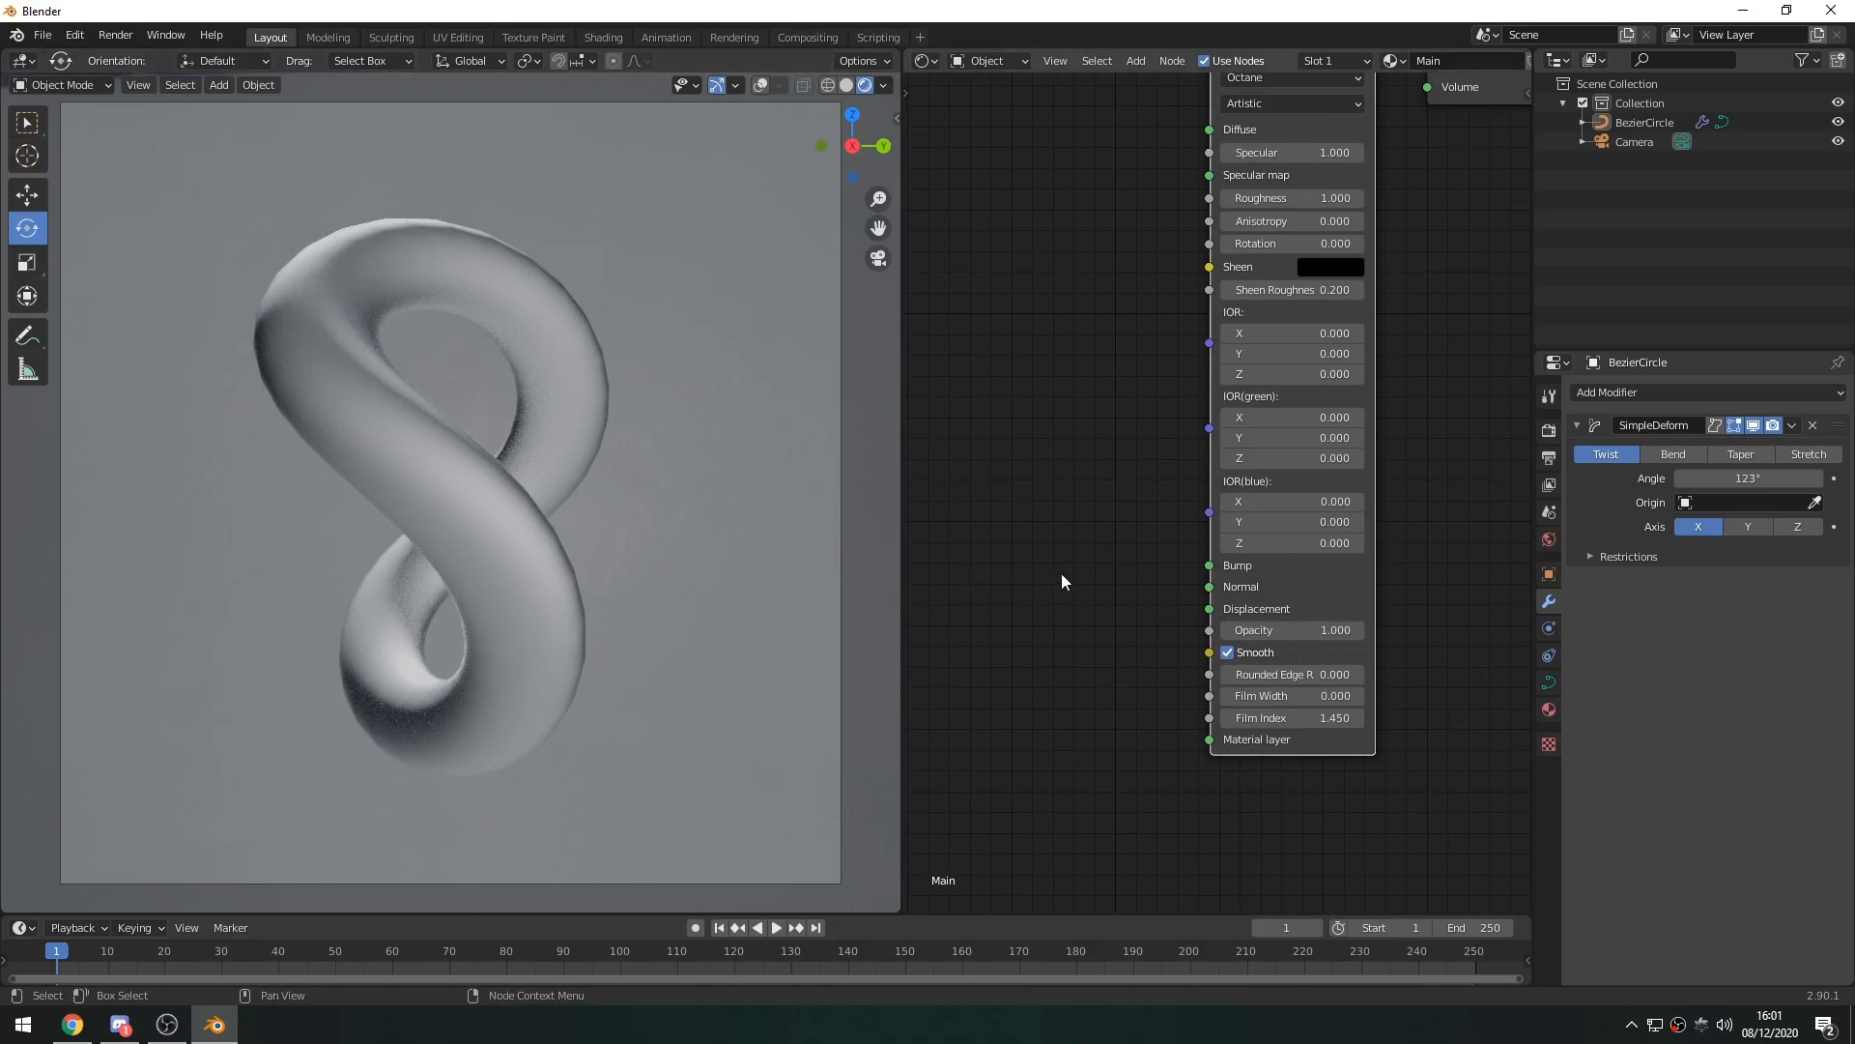
{"action": "middle_click_drag", "start_coordinate": [1056, 692], "coordinate": [1202, 725]}
{"action": "key", "text": "shift+a"}
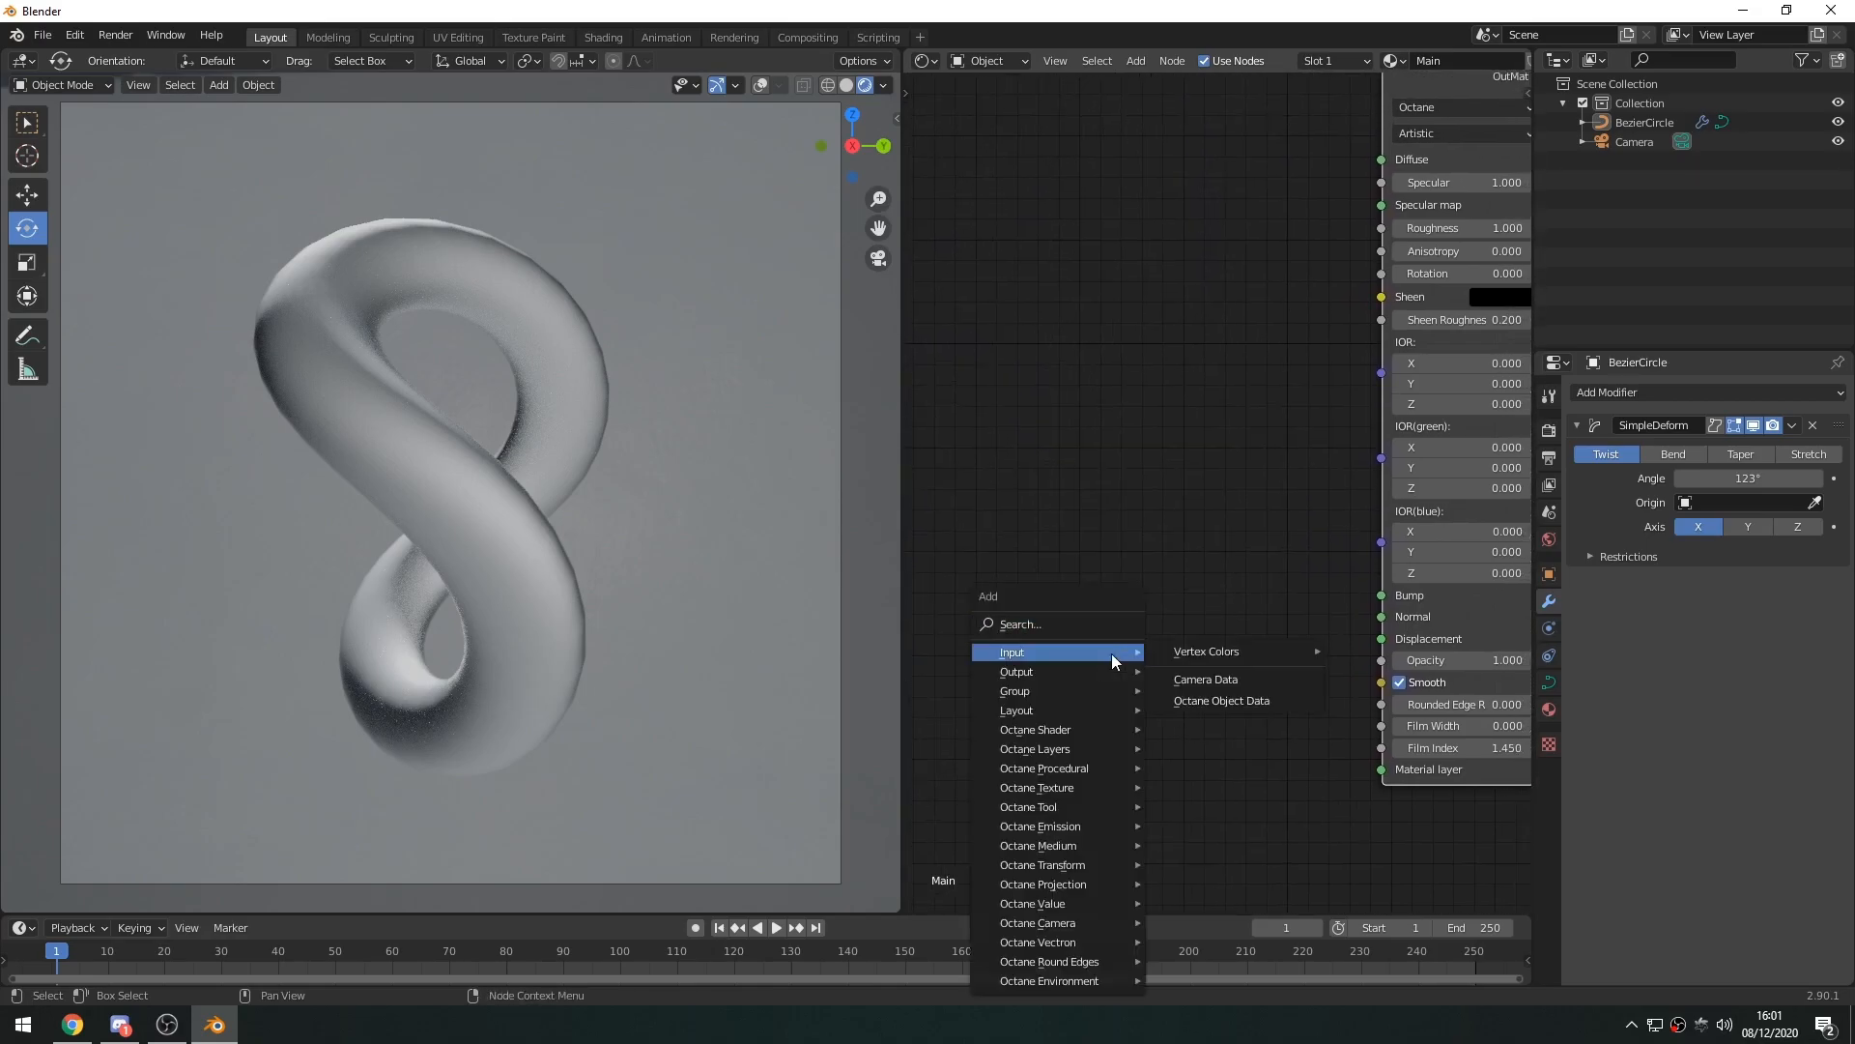
{"action": "left_click", "coordinate": [1096, 624]}
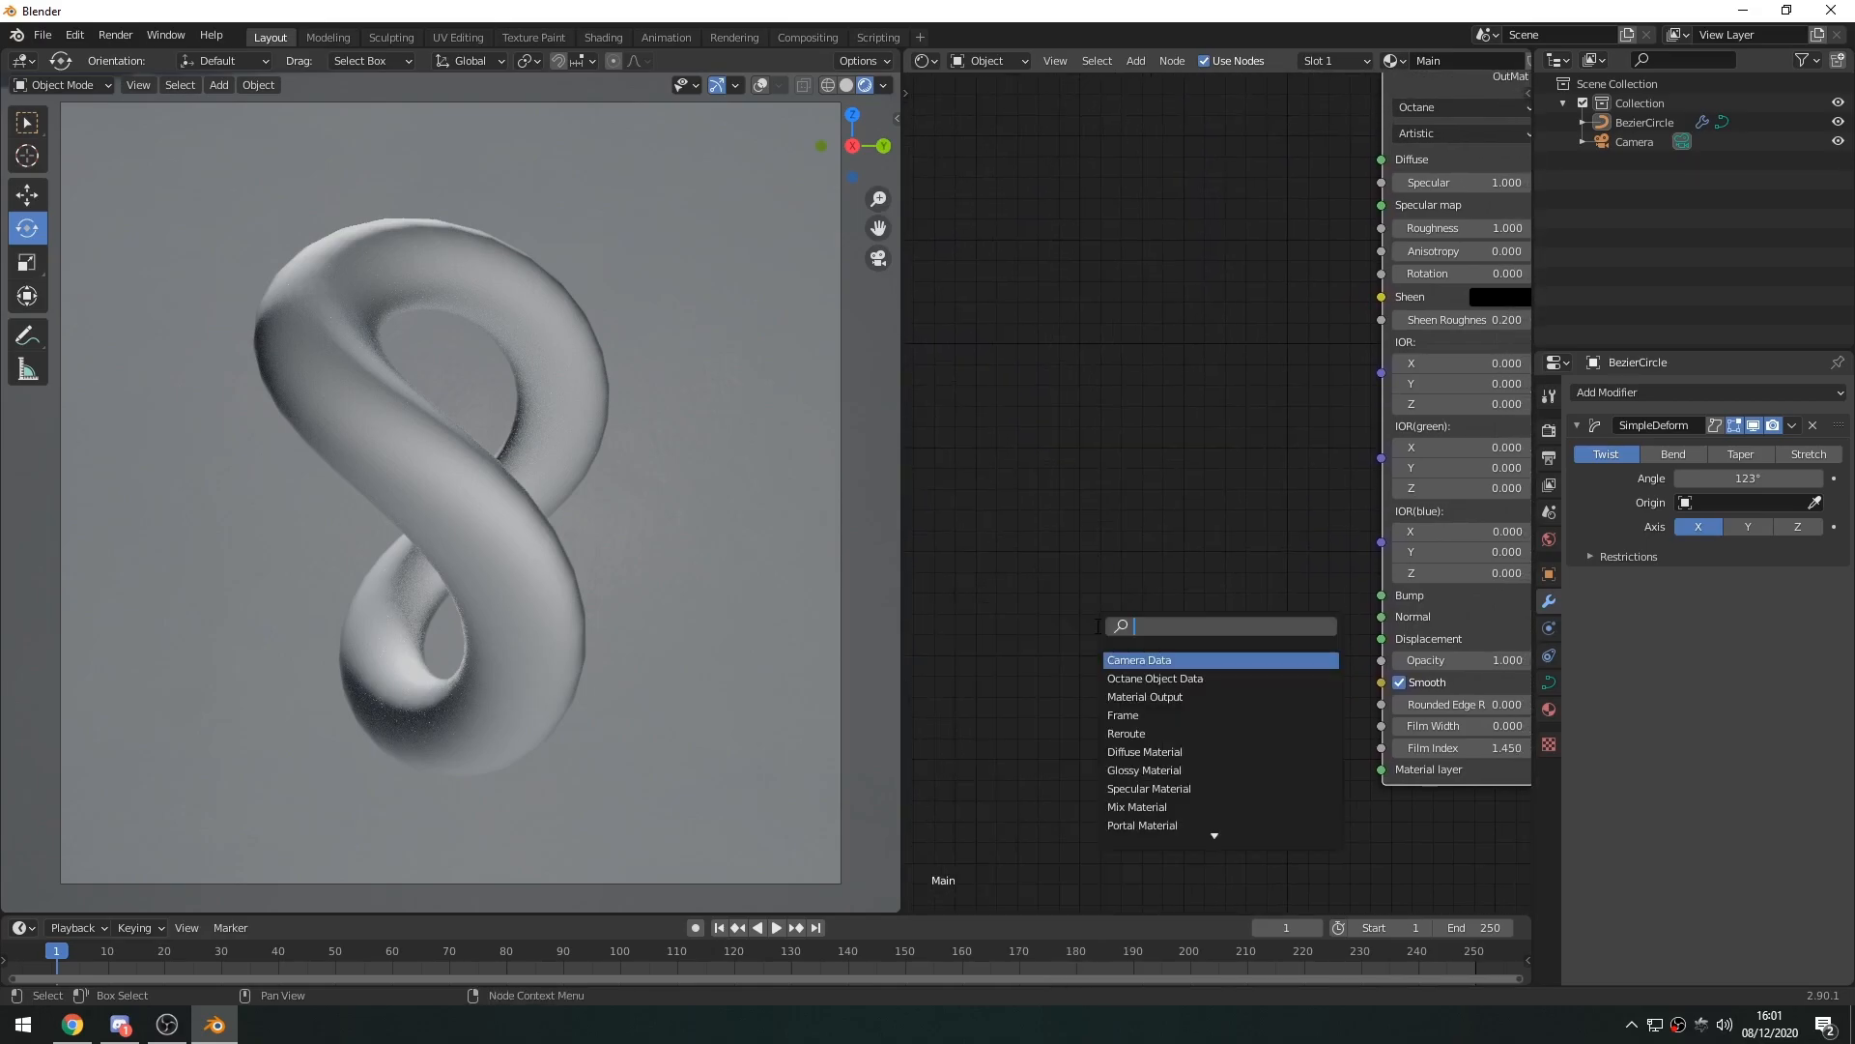
{"action": "type", "text": "displ"}
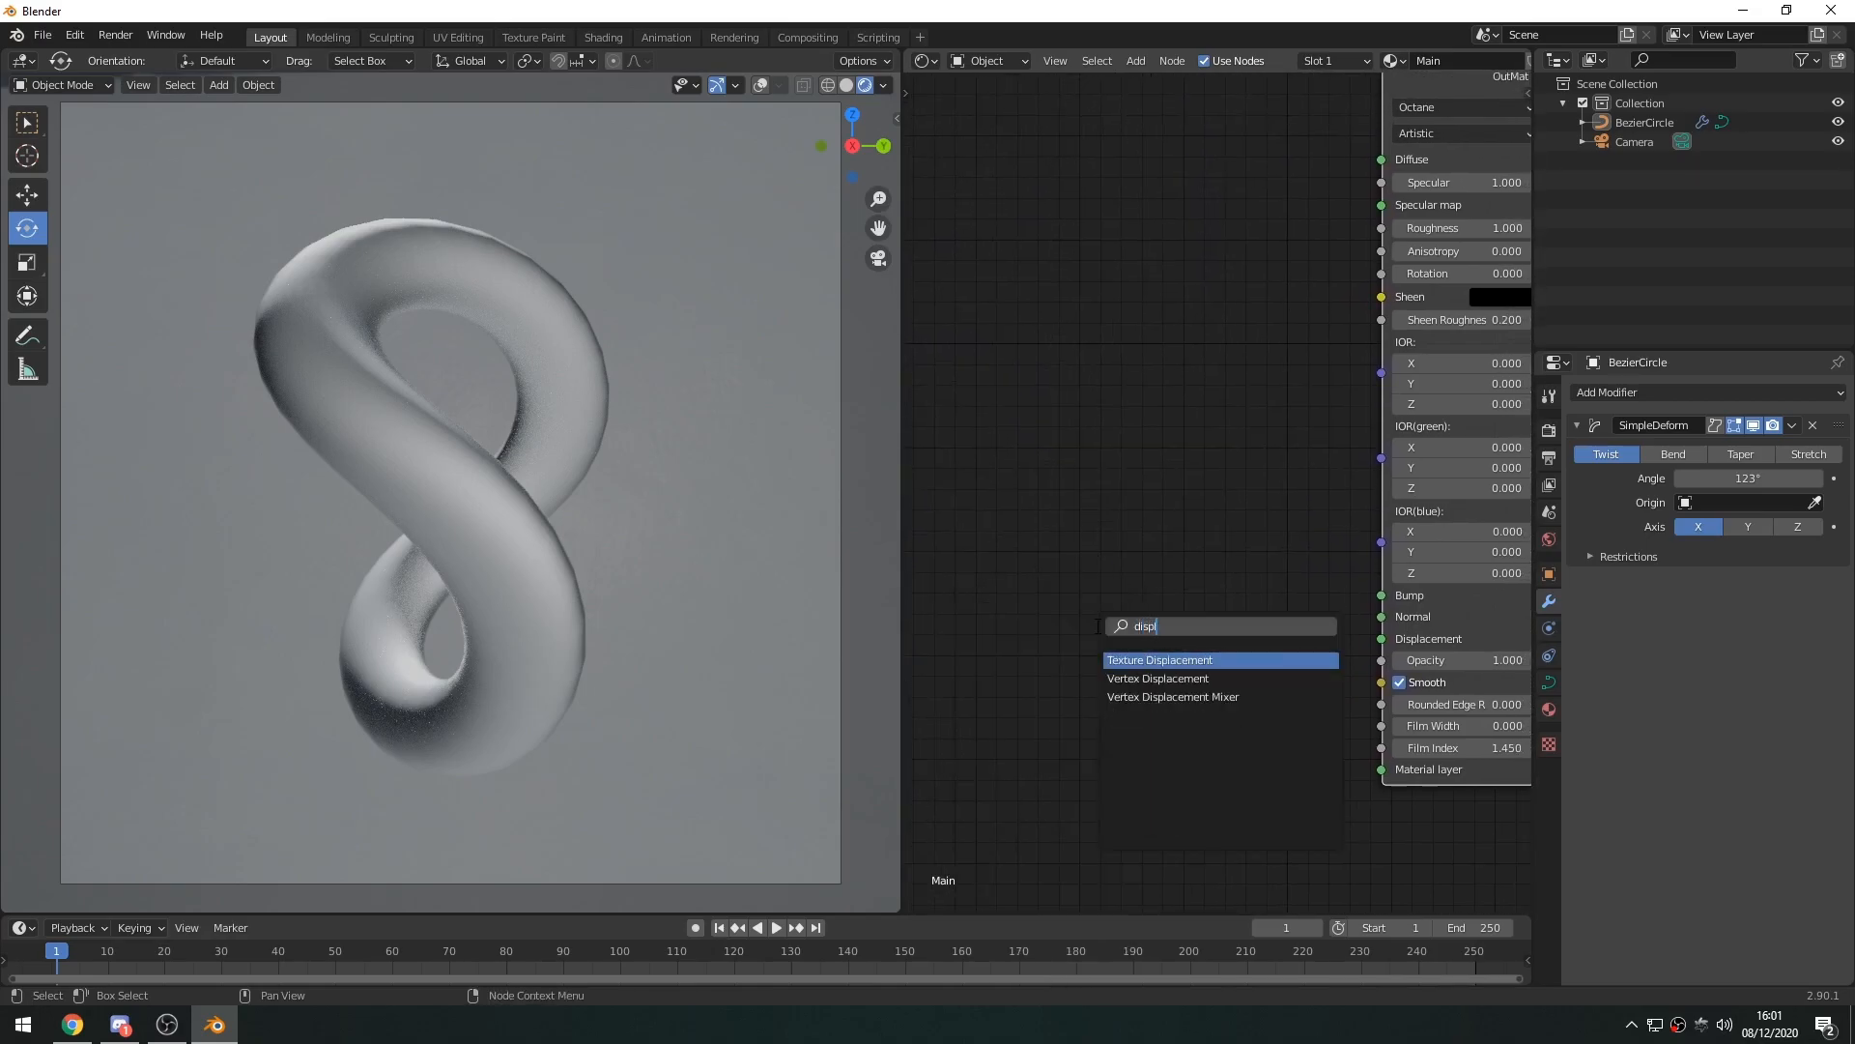
{"action": "left_click", "coordinate": [1173, 679]}
{"action": "left_click", "coordinate": [1216, 744]}
{"action": "left_click_drag", "start_coordinate": [1198, 653], "coordinate": [1381, 639]}
{"action": "left_click_drag", "start_coordinate": [1219, 615], "coordinate": [1279, 617]}
{"action": "middle_click_drag", "start_coordinate": [1084, 684], "coordinate": [1200, 665]}
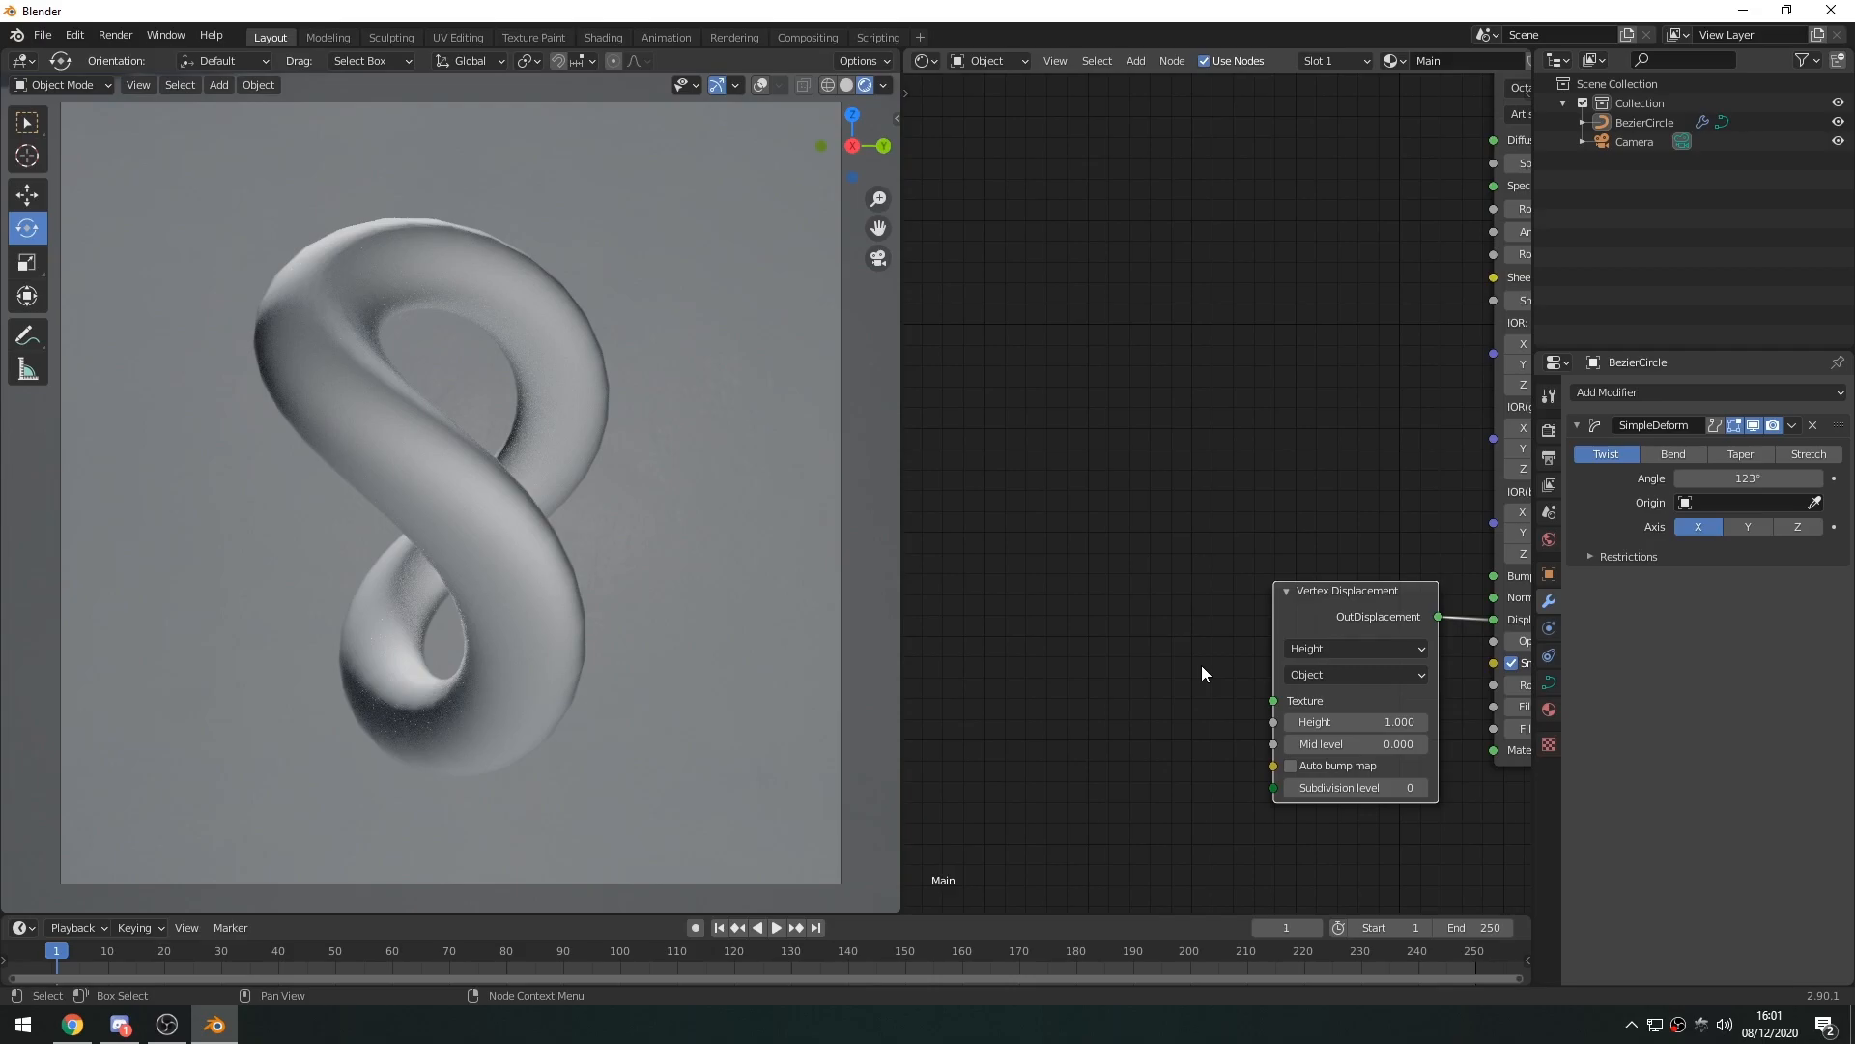
Add a Noise Tex node, feed it into the Vertex Displacement's Texture input and set its noise type to Turbulence
{"action": "middle_click_drag", "start_coordinate": [1207, 730], "coordinate": [1243, 693]}
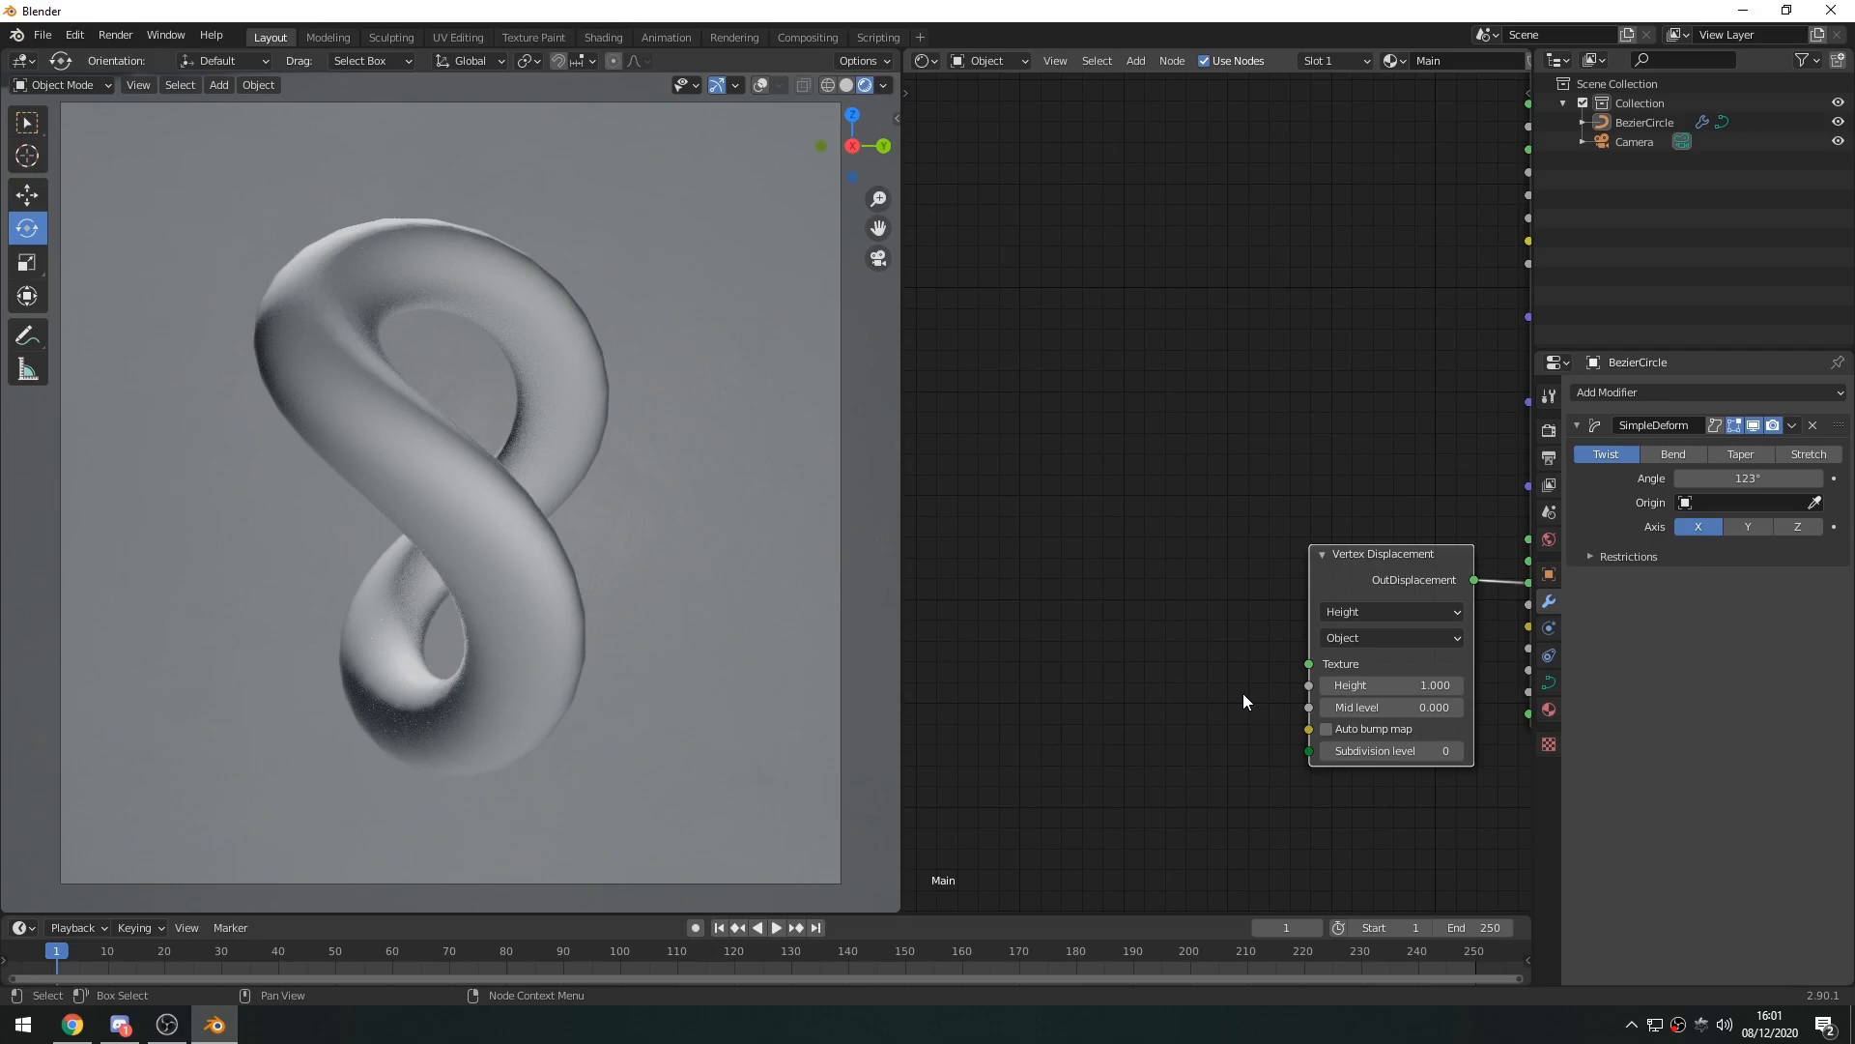
{"action": "scroll", "coordinate": [1223, 688], "scroll_direction": "down", "scroll_amount": 3, "text": "shift"}
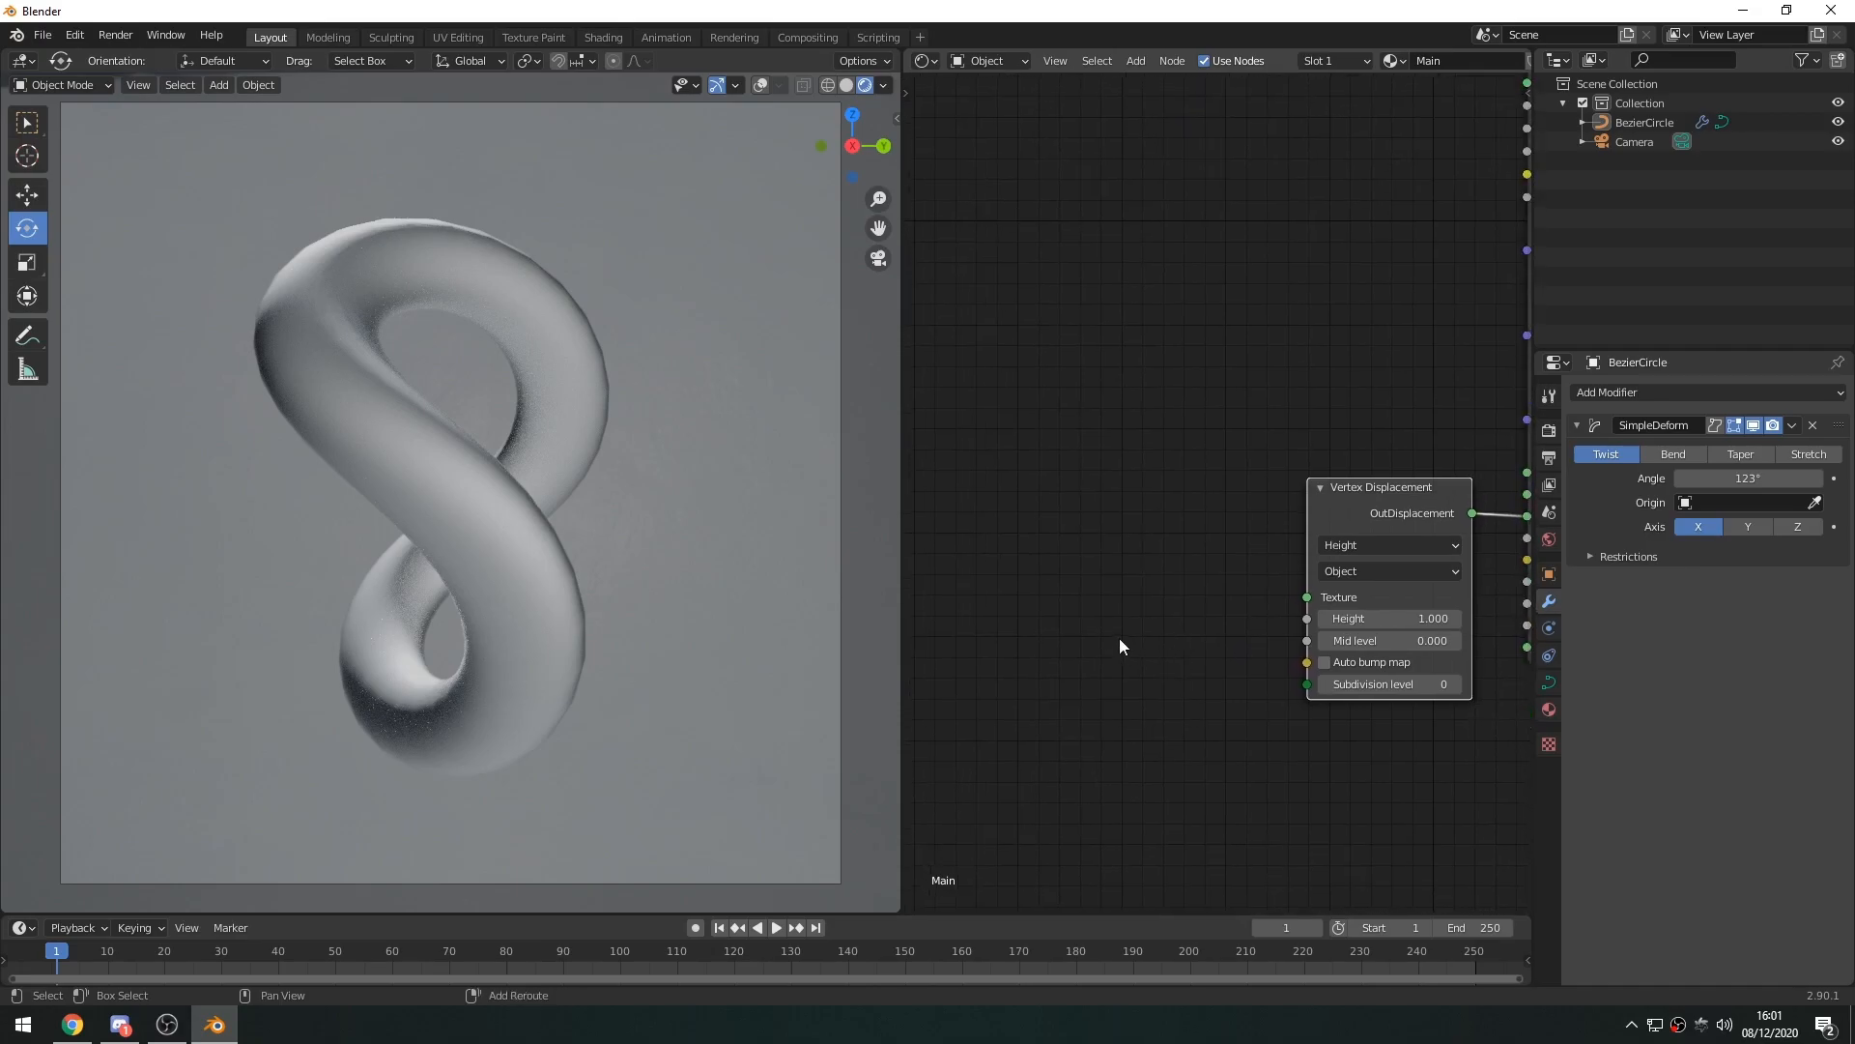
{"action": "key", "text": "shift+a"}
{"action": "type", "text": "noise"}
{"action": "key", "text": "Return"}
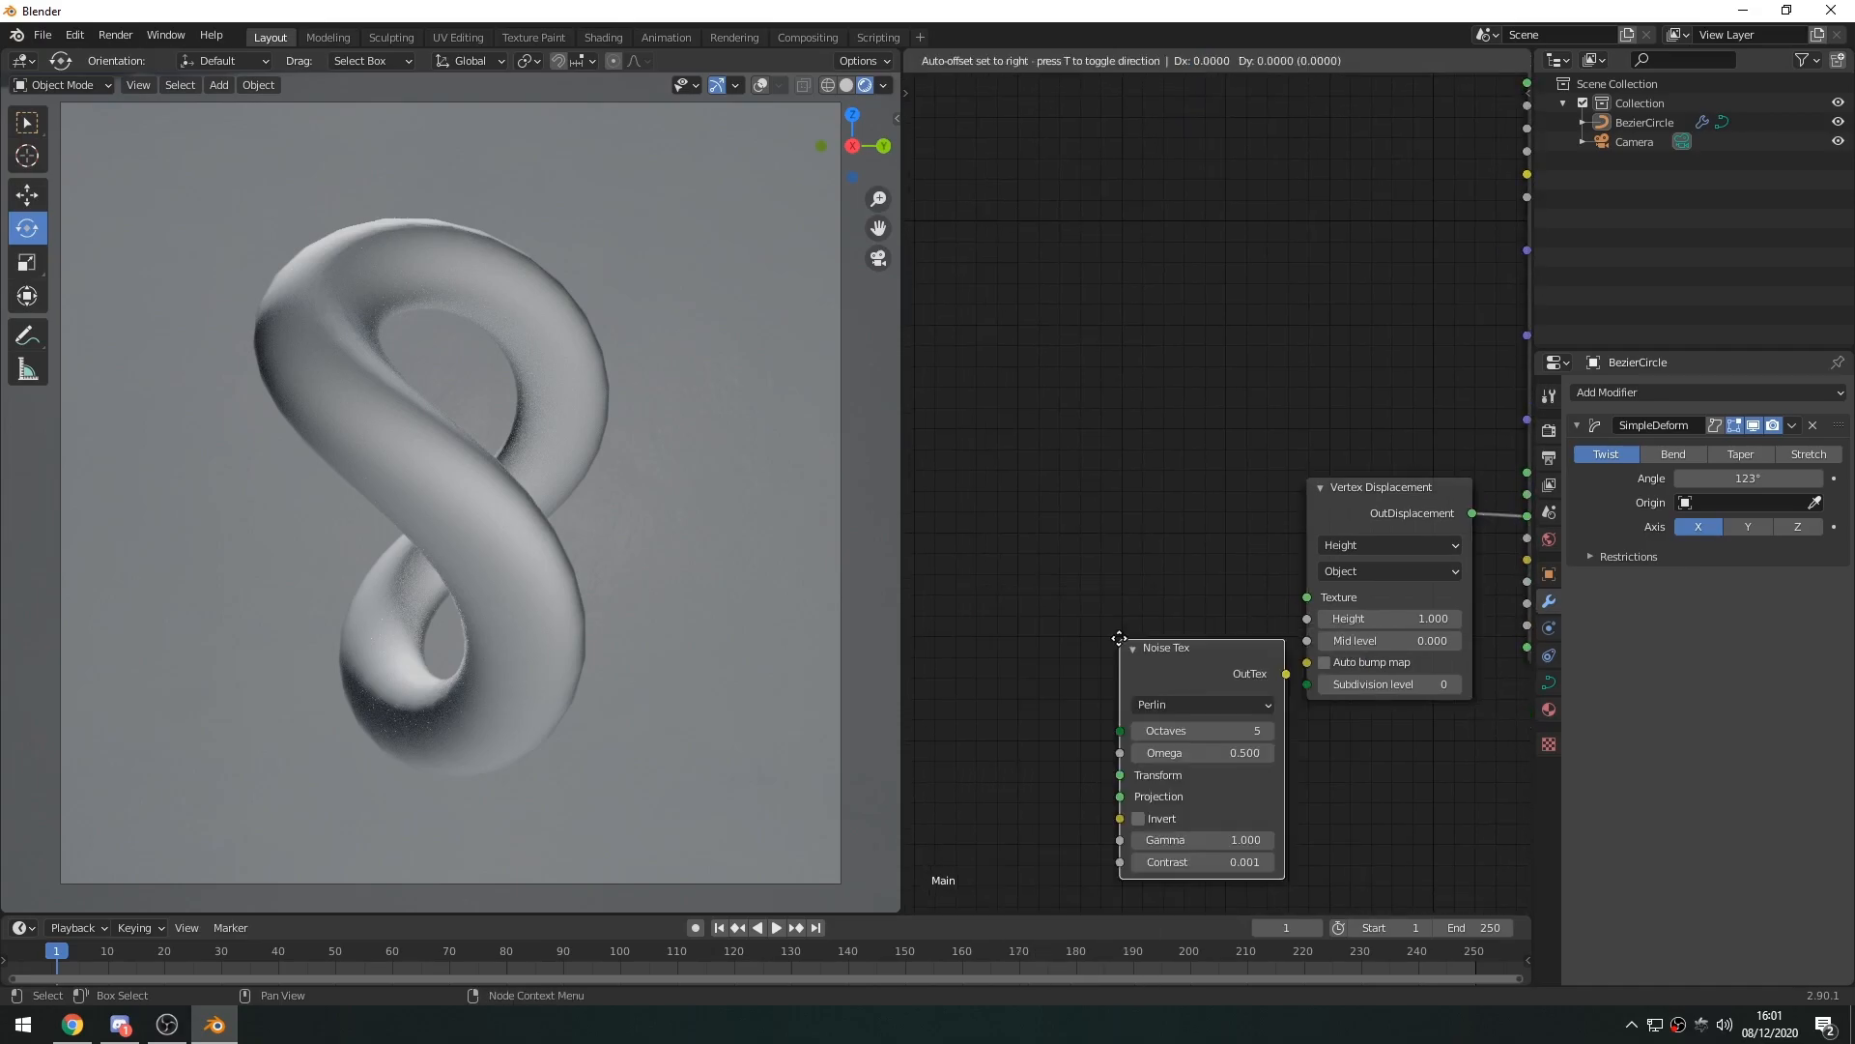
{"action": "left_click", "coordinate": [1061, 474]}
{"action": "left_click_drag", "start_coordinate": [1238, 509], "coordinate": [1306, 598]}
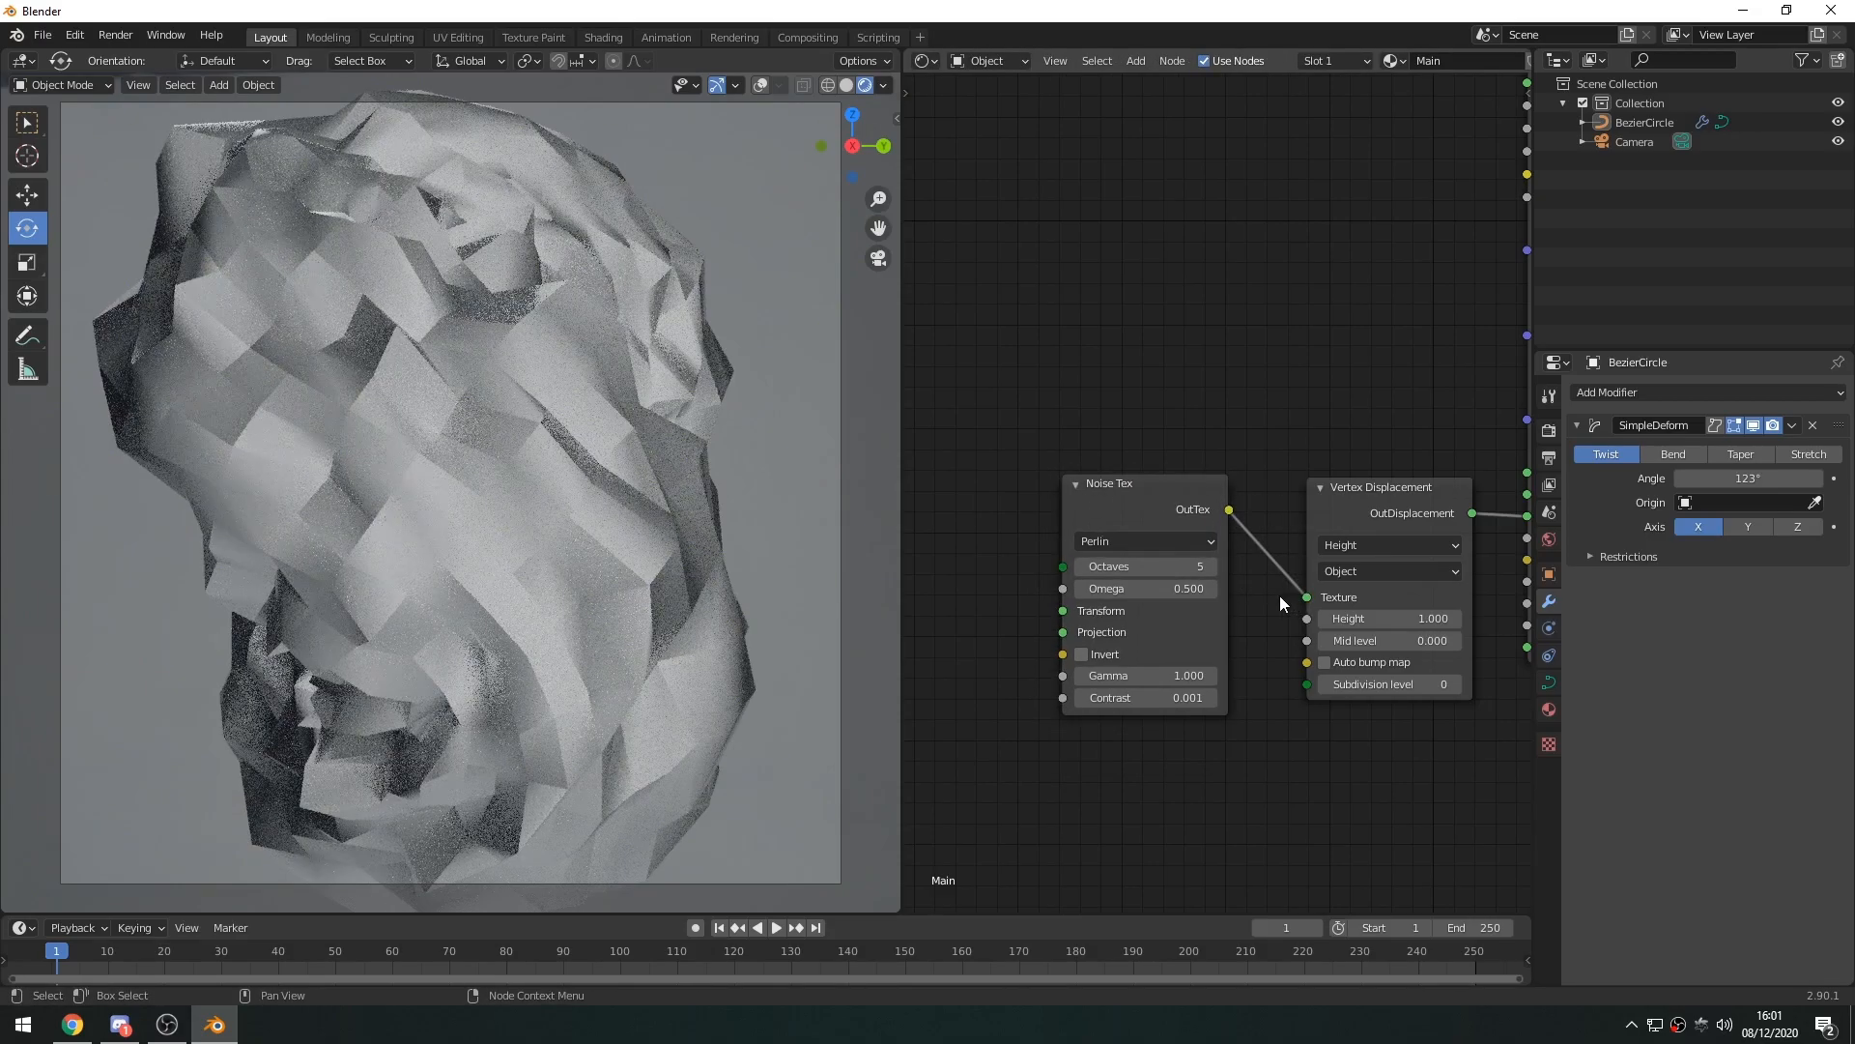
{"action": "left_click", "coordinate": [1104, 539]}
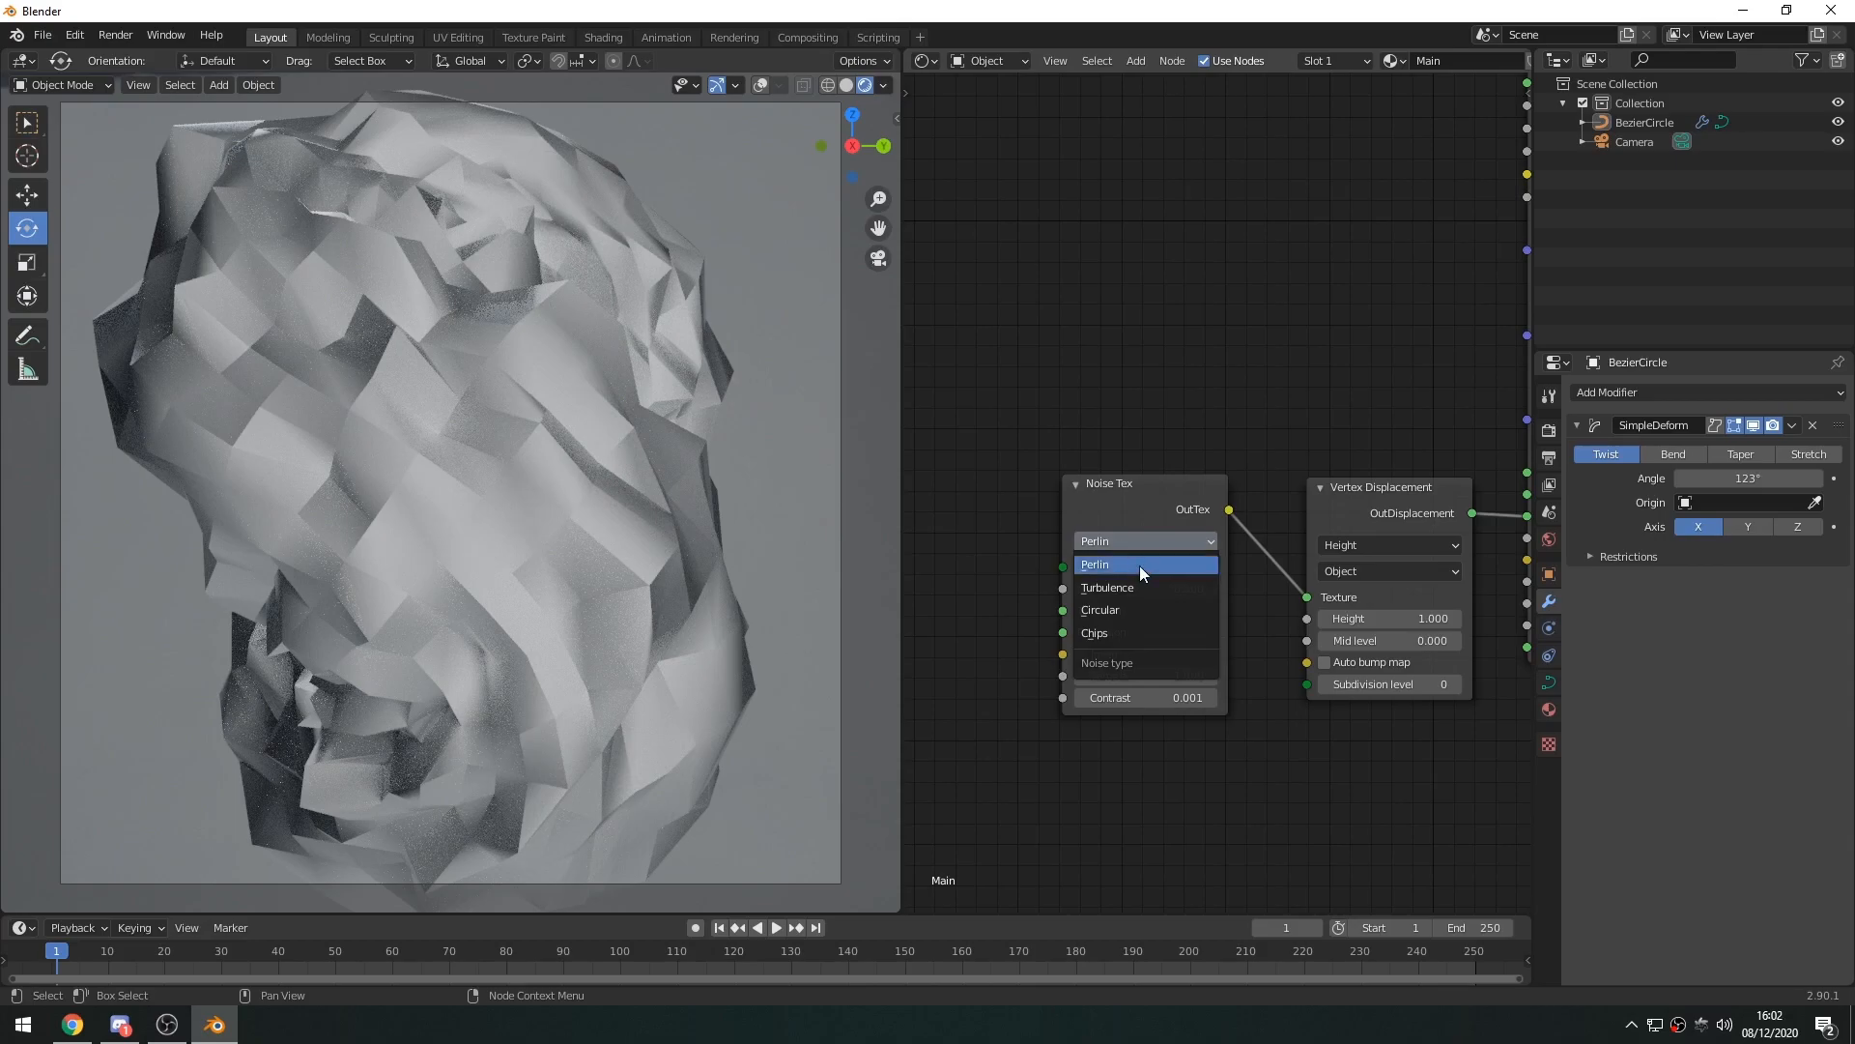
{"action": "left_click", "coordinate": [1128, 588]}
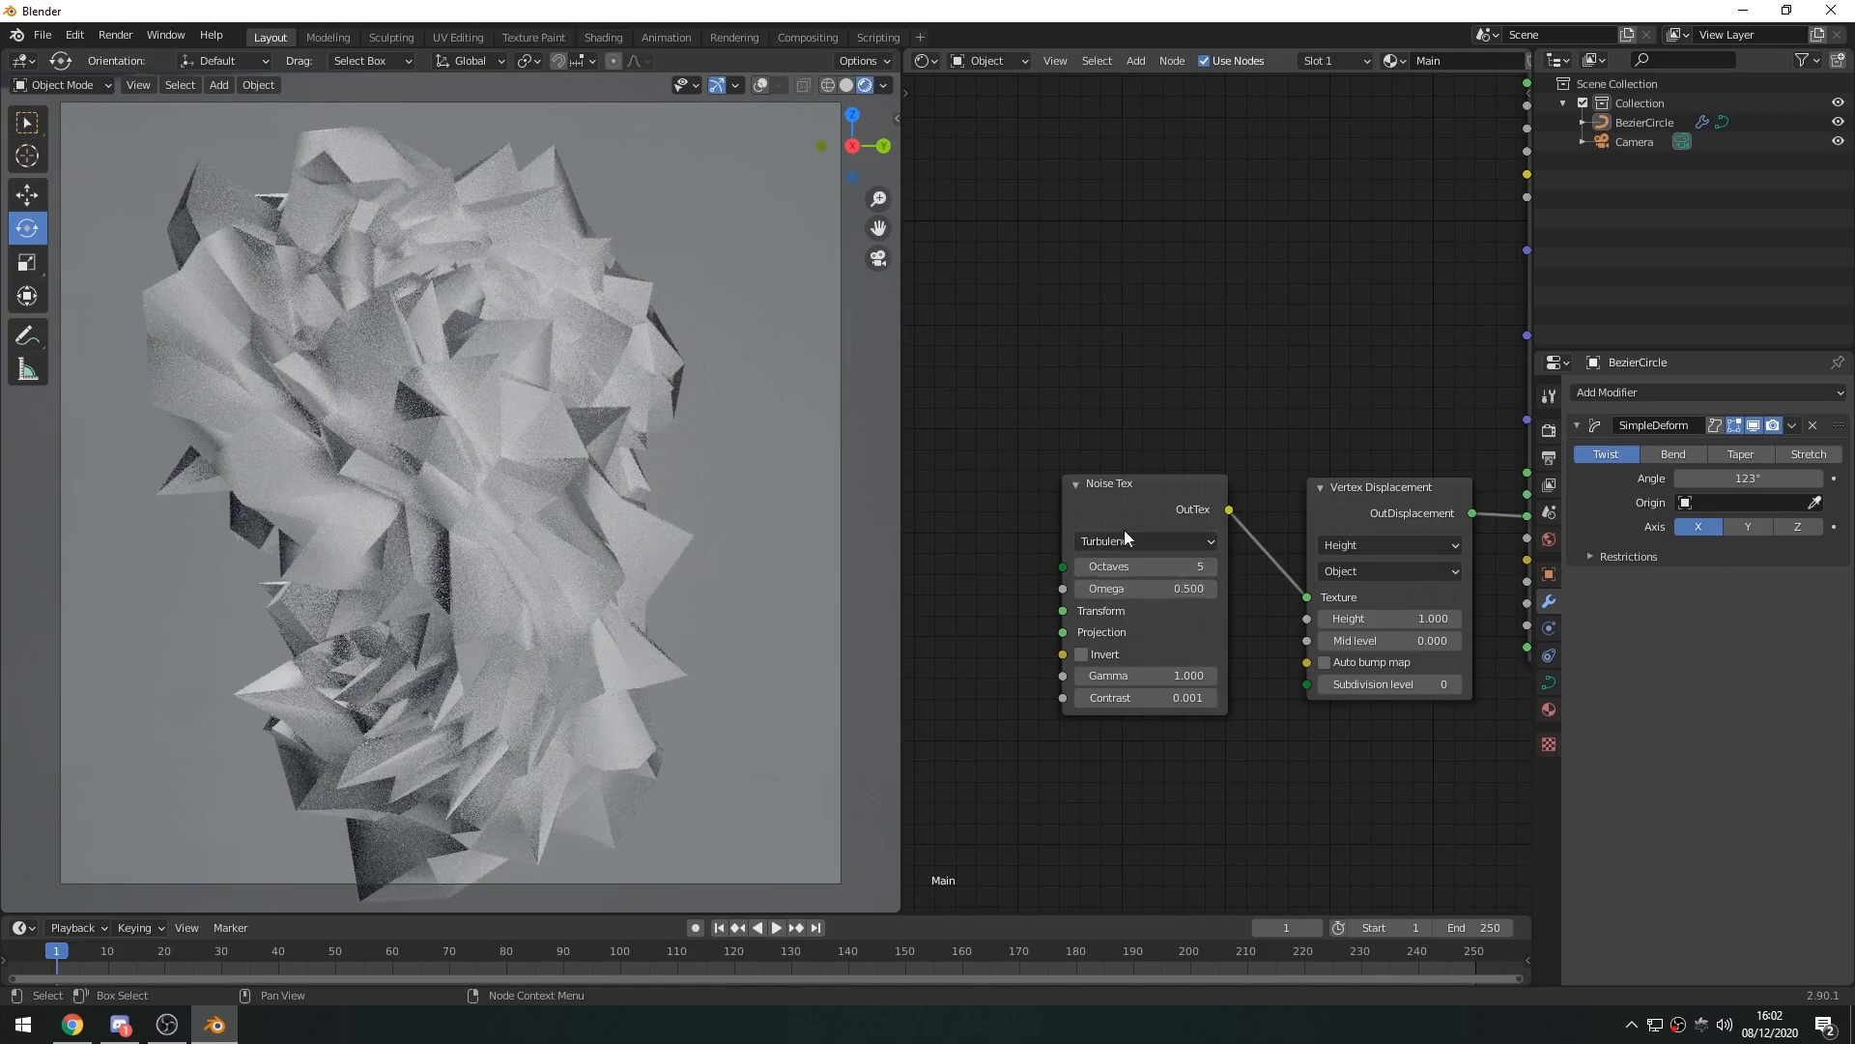
Add a Spherical Projection node and connect it to the Noise Tex's Projection input, placing it just before that node
{"action": "middle_click_drag", "start_coordinate": [1061, 823], "coordinate": [1267, 792]}
{"action": "key", "text": "shift+a"}
{"action": "left_click", "coordinate": [1152, 669]}
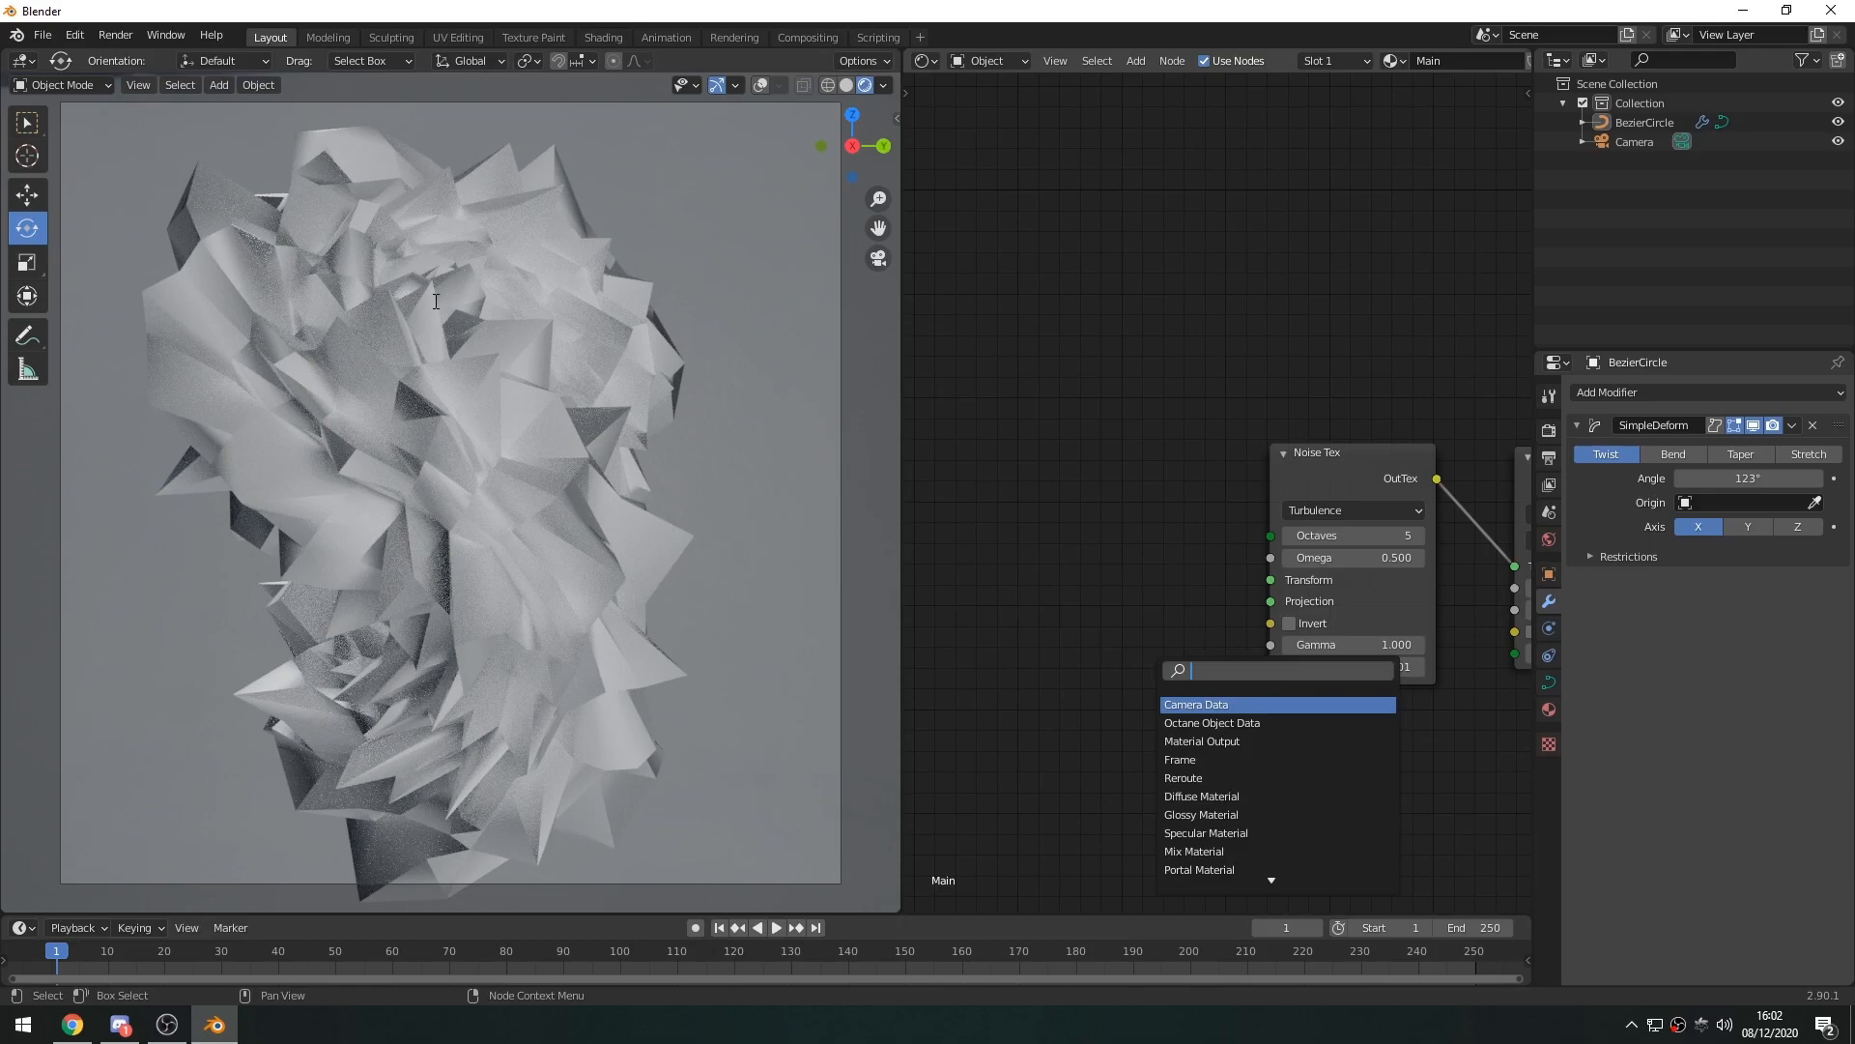
{"action": "left_click", "coordinate": [1083, 616]}
{"action": "key", "text": "shift+a"}
{"action": "left_click", "coordinate": [1100, 643]}
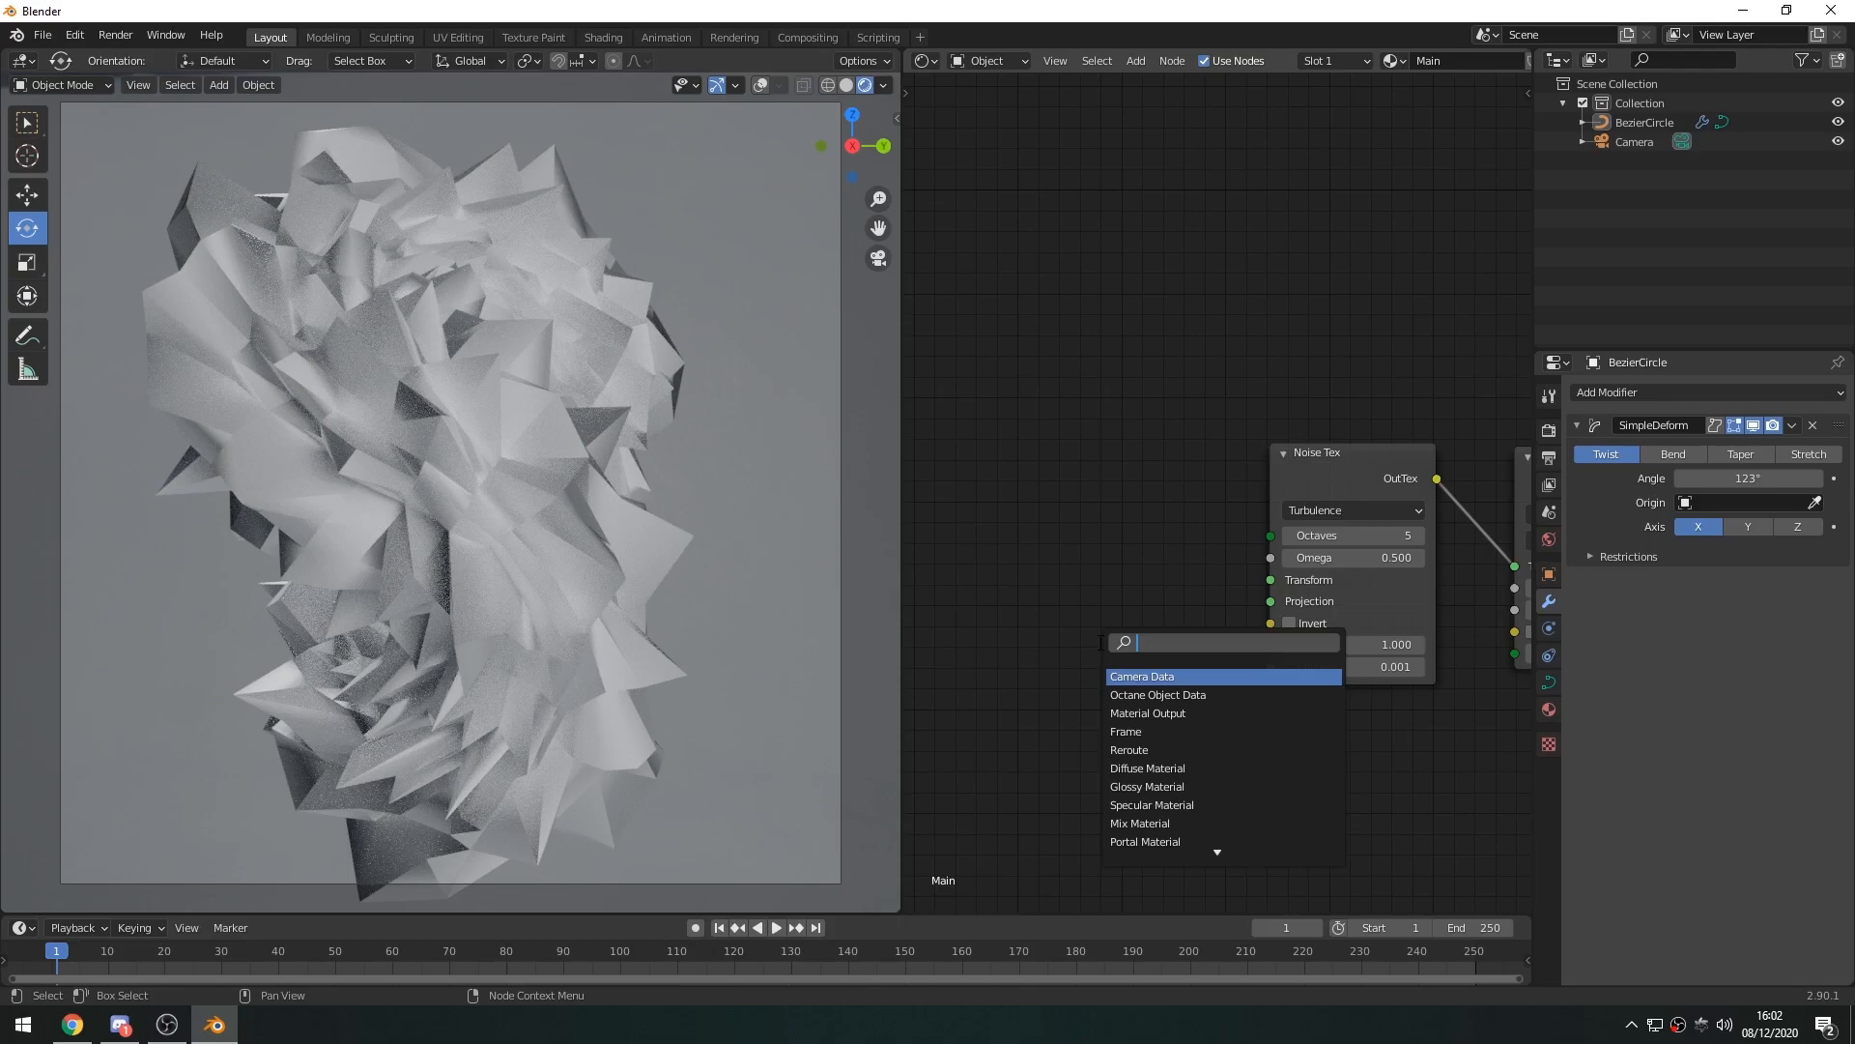
{"action": "type", "text": "spe"}
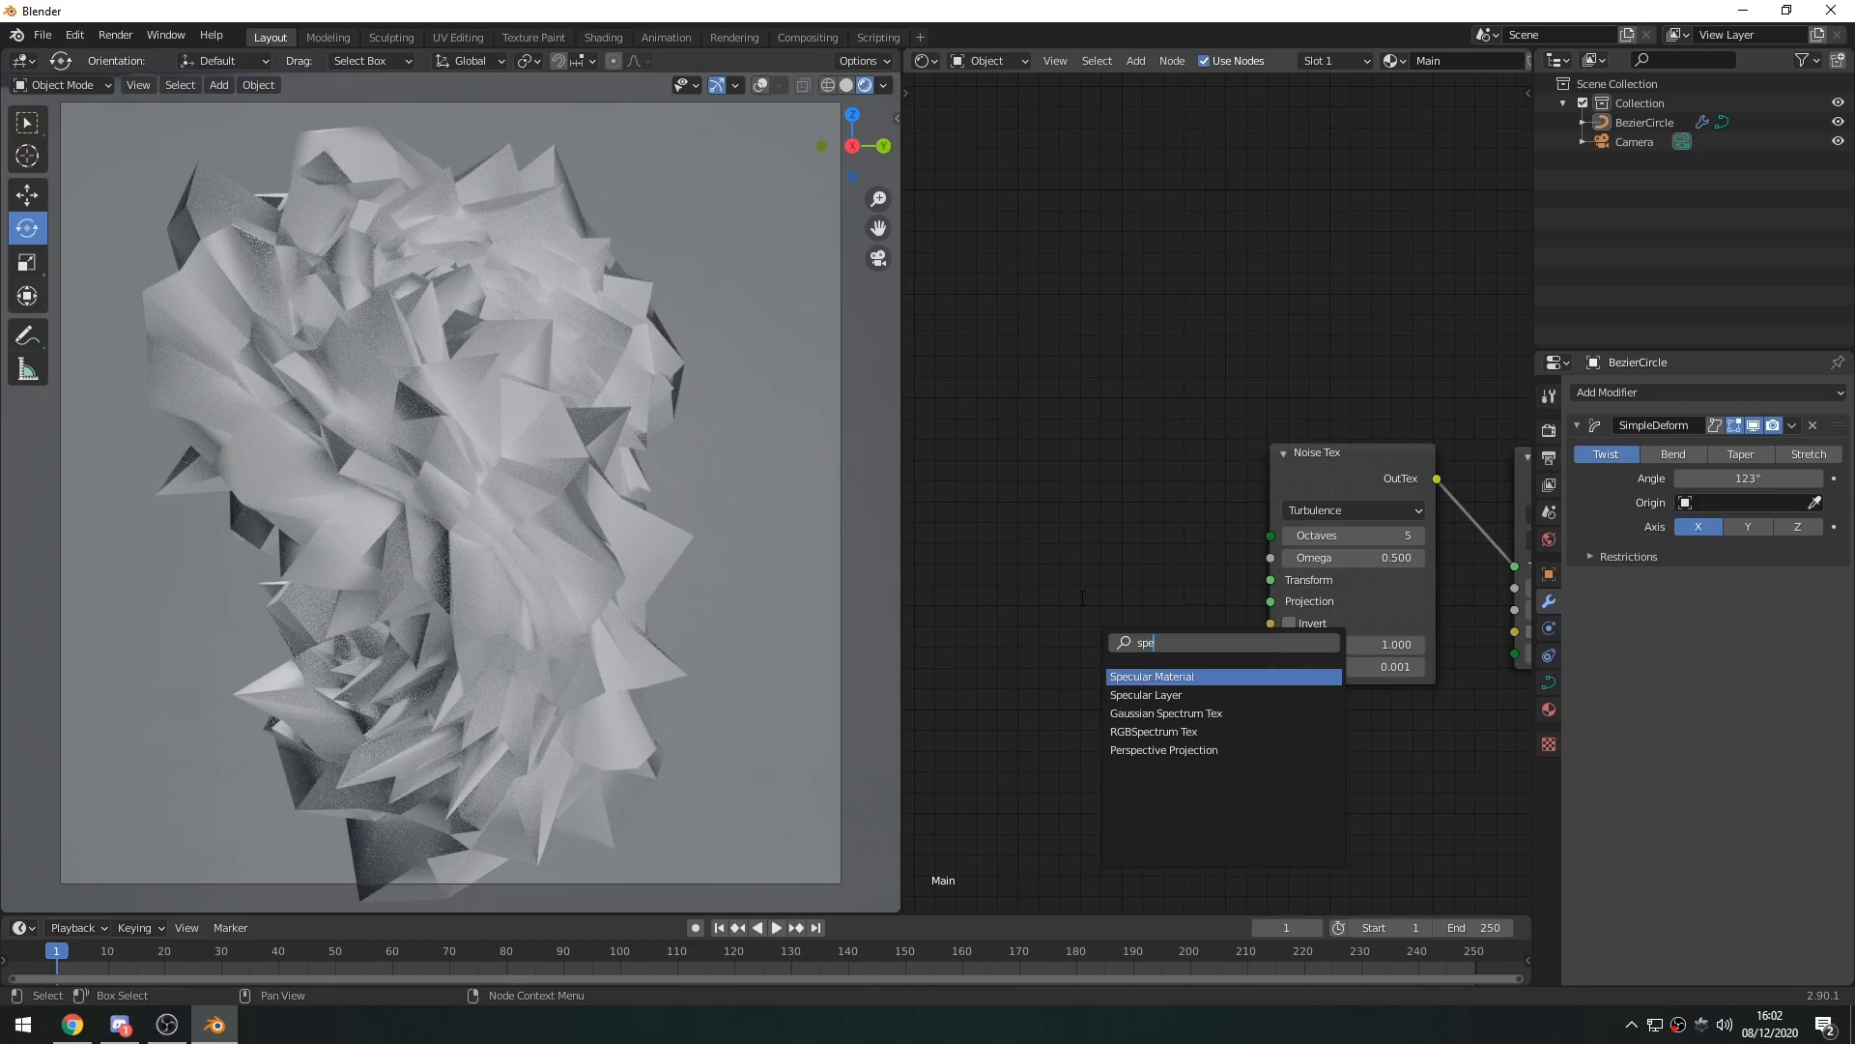
{"action": "key", "text": "BackSpace"}
{"action": "type", "text": "h"}
{"action": "left_click", "coordinate": [1172, 676]}
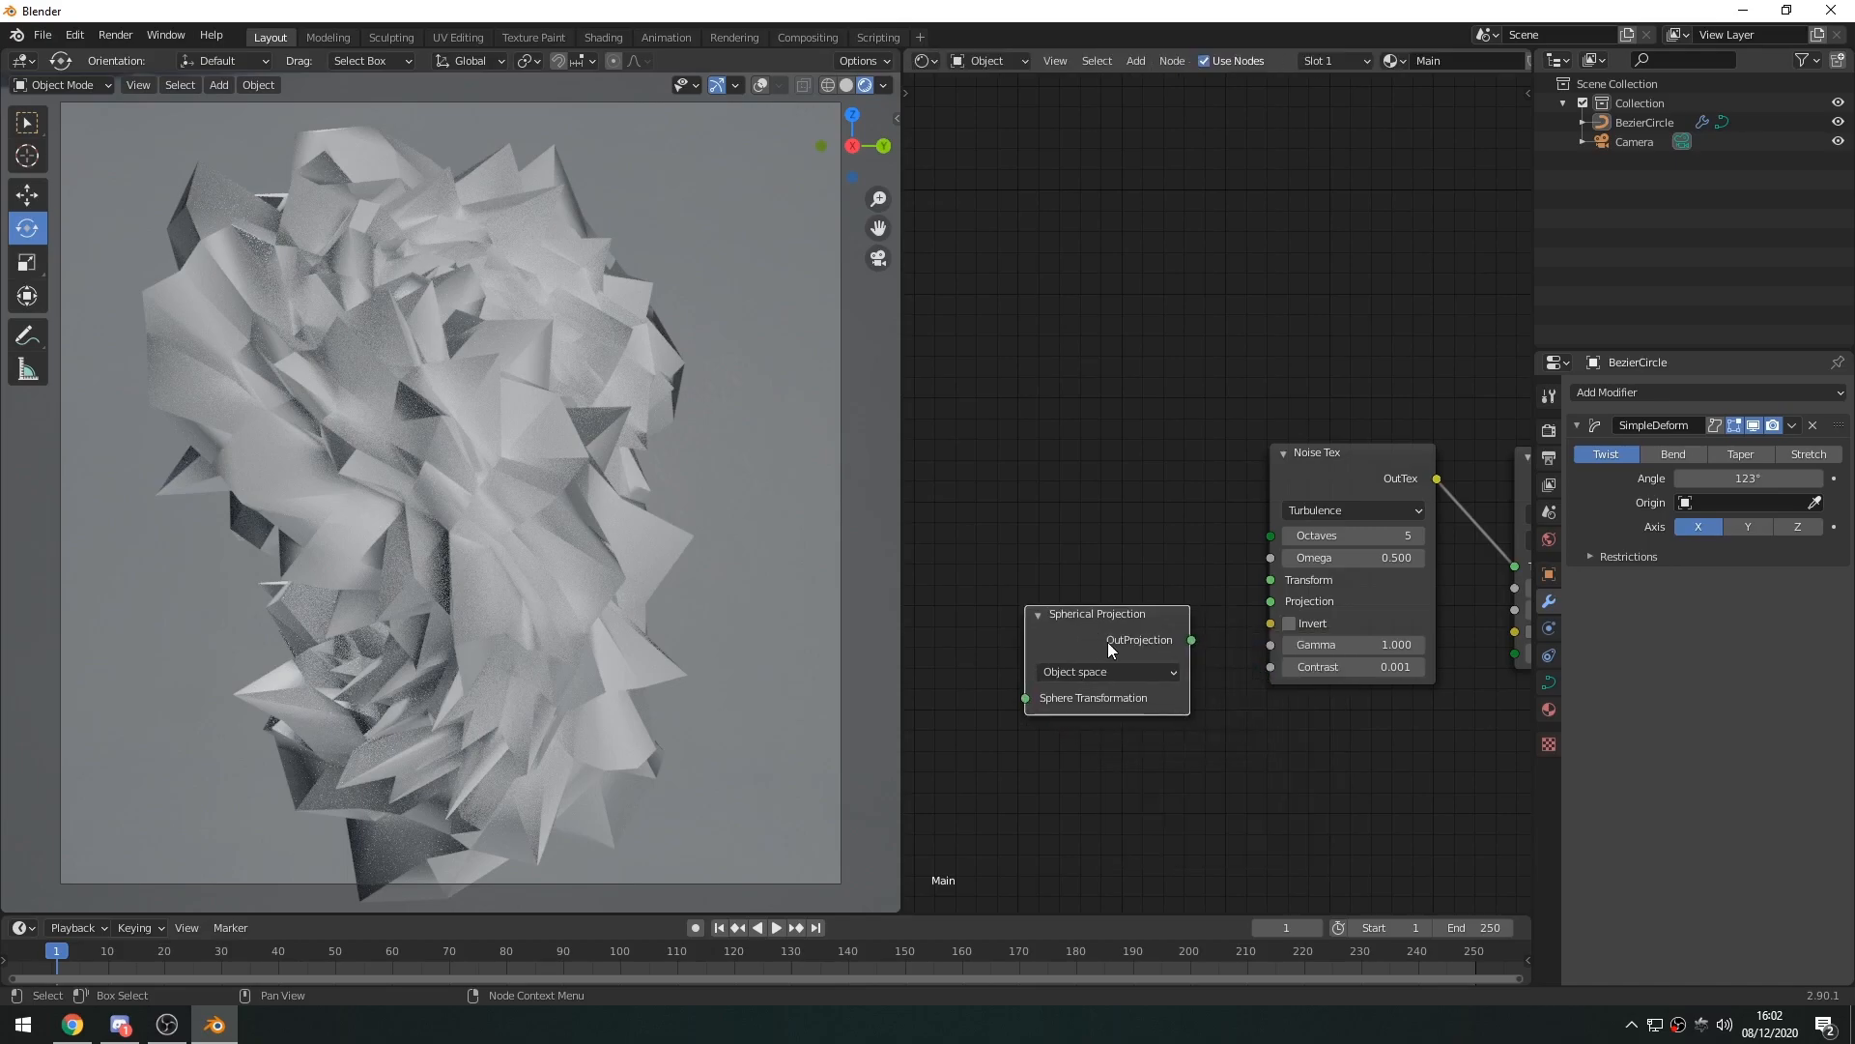
{"action": "left_click", "coordinate": [1162, 655]}
{"action": "left_click_drag", "start_coordinate": [1159, 646], "coordinate": [1271, 601]}
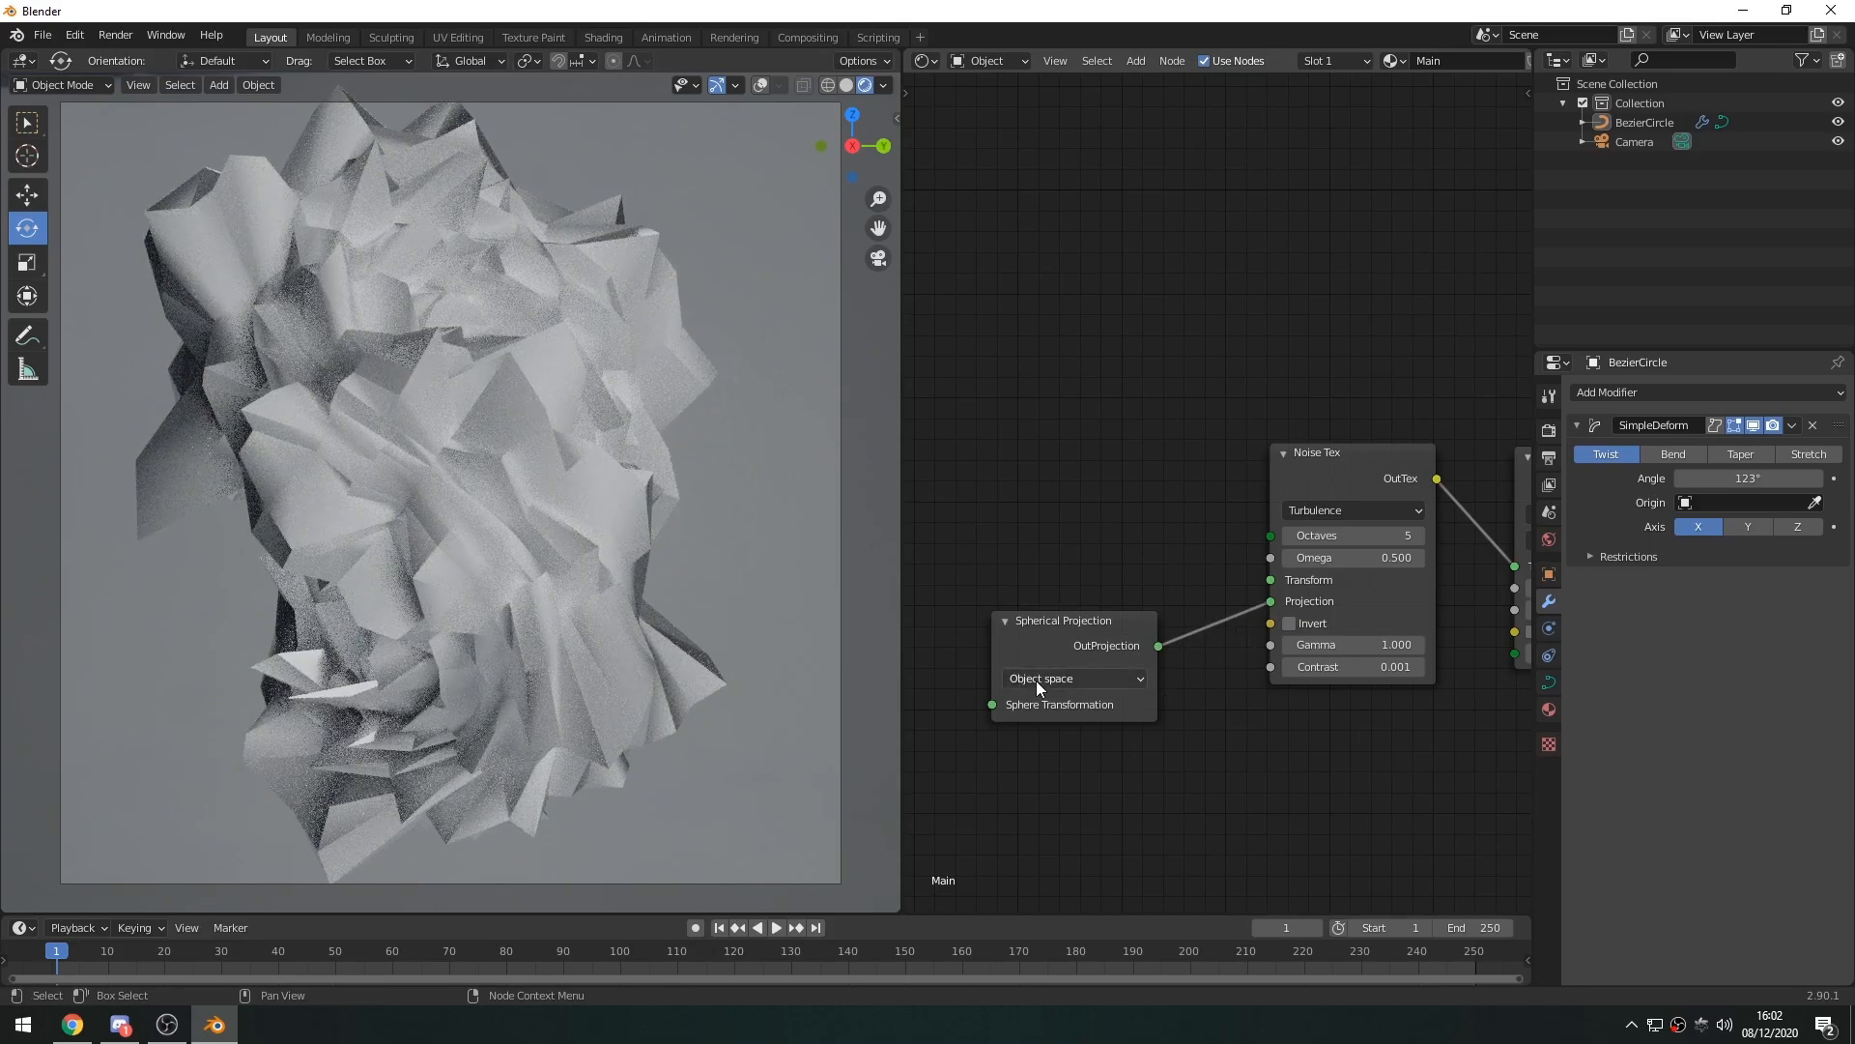
{"action": "left_click_drag", "start_coordinate": [1111, 621], "coordinate": [1163, 639]}
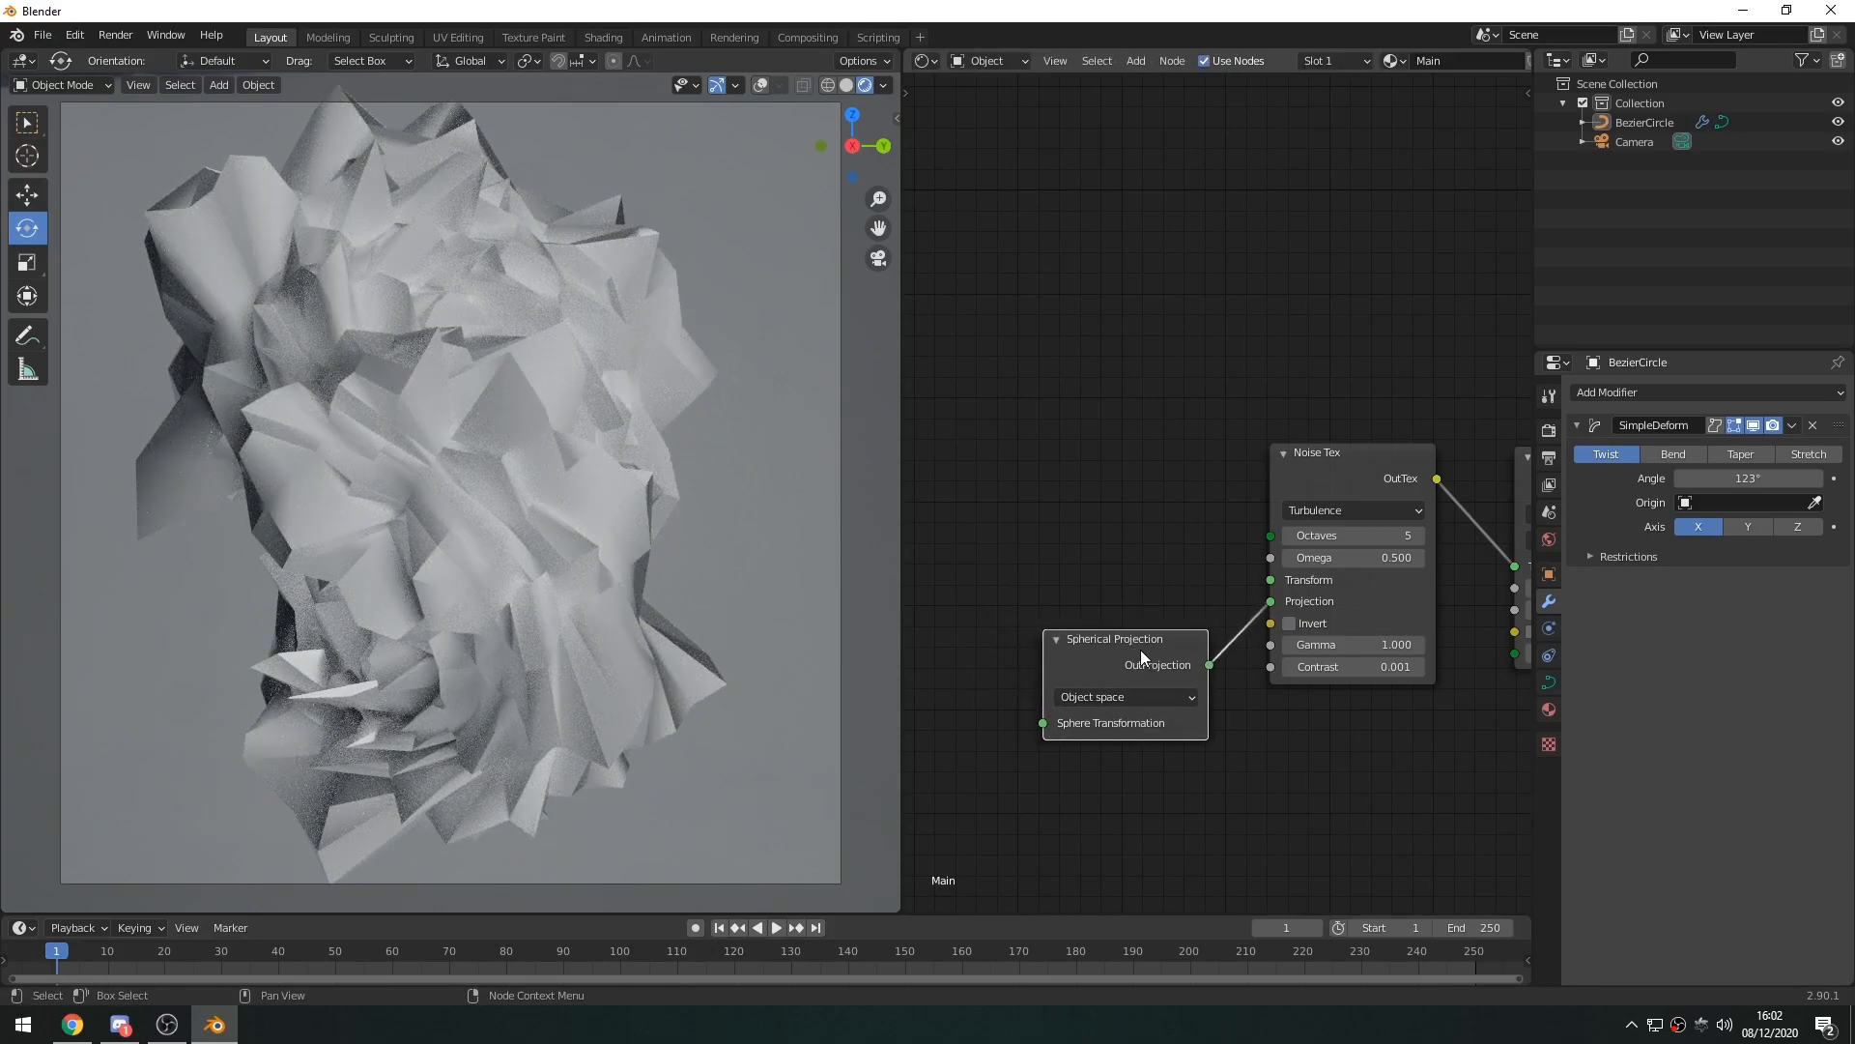
Add a Full Transform node above the Spherical Projection and connect it to the Noise Tex's Transform input
{"action": "scroll", "coordinate": [1137, 619], "scroll_direction": "up", "scroll_amount": 2, "text": "shift"}
{"action": "key", "text": "shift+a"}
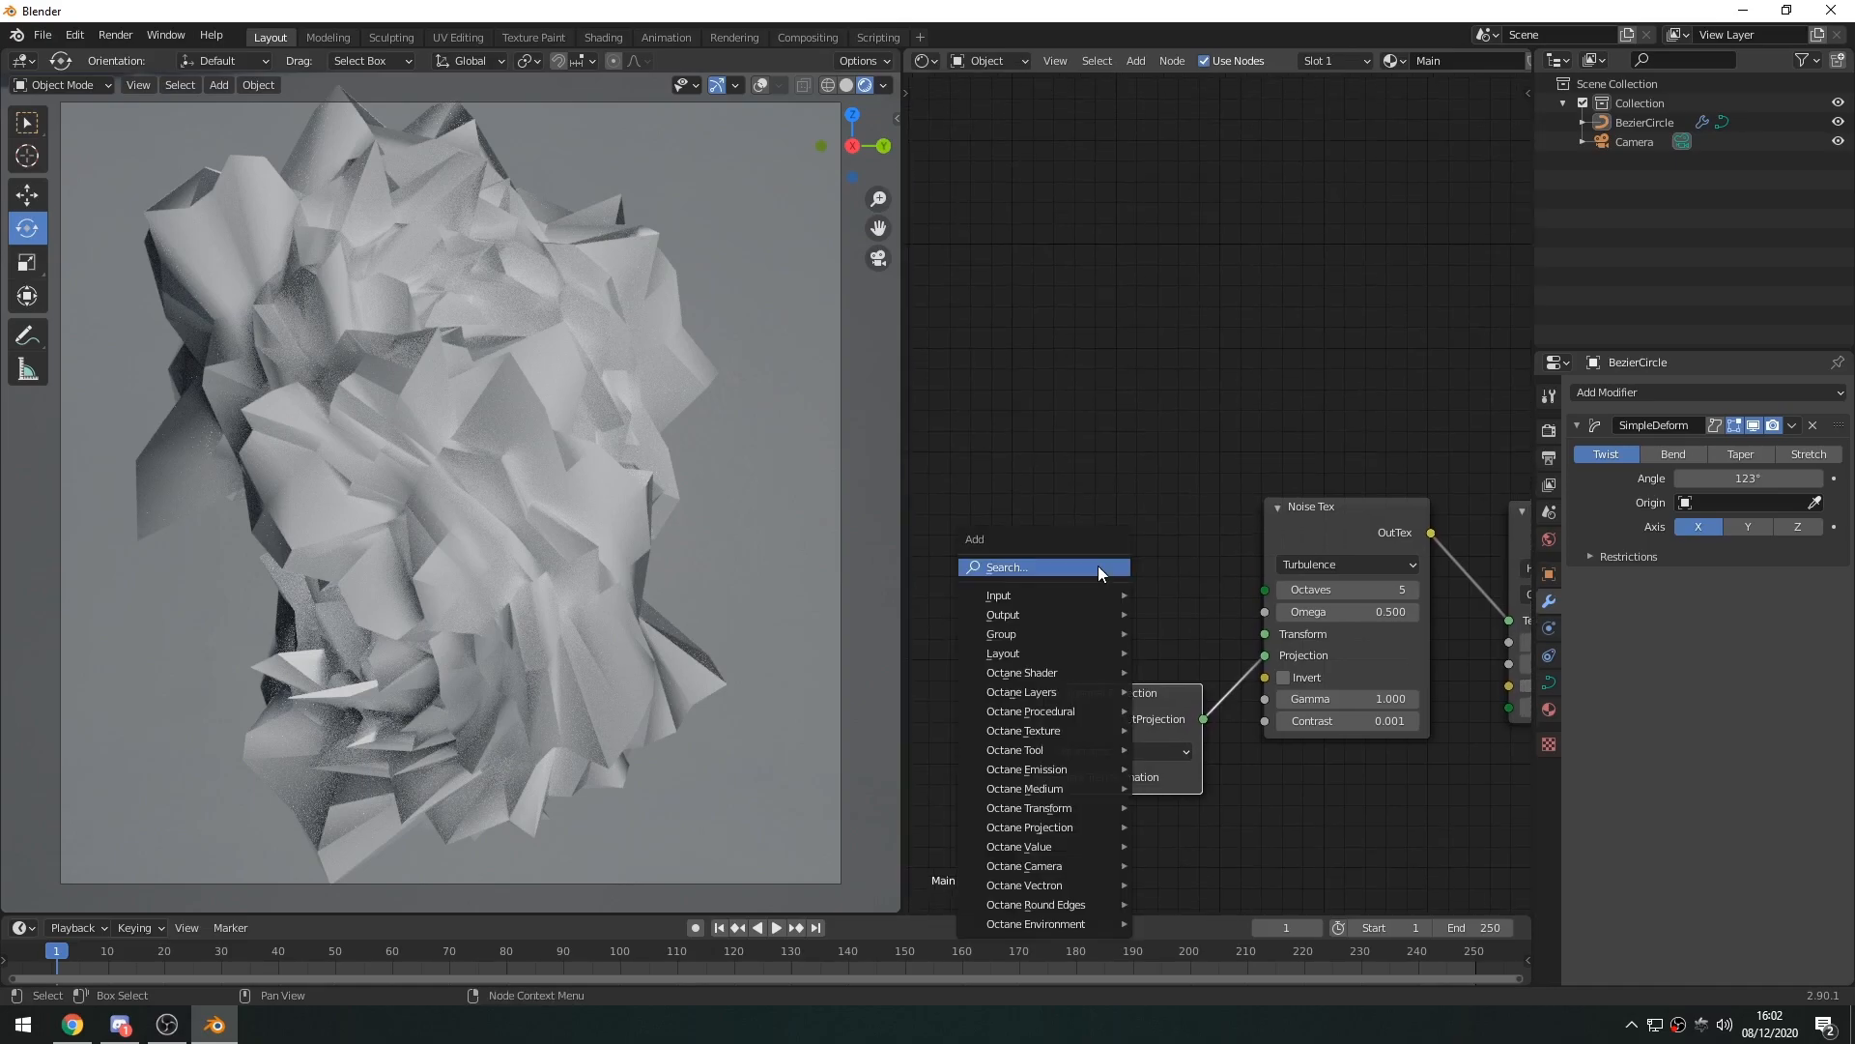
{"action": "left_click", "coordinate": [1098, 566]}
{"action": "type", "text": "ful"}
{"action": "key", "text": "Return"}
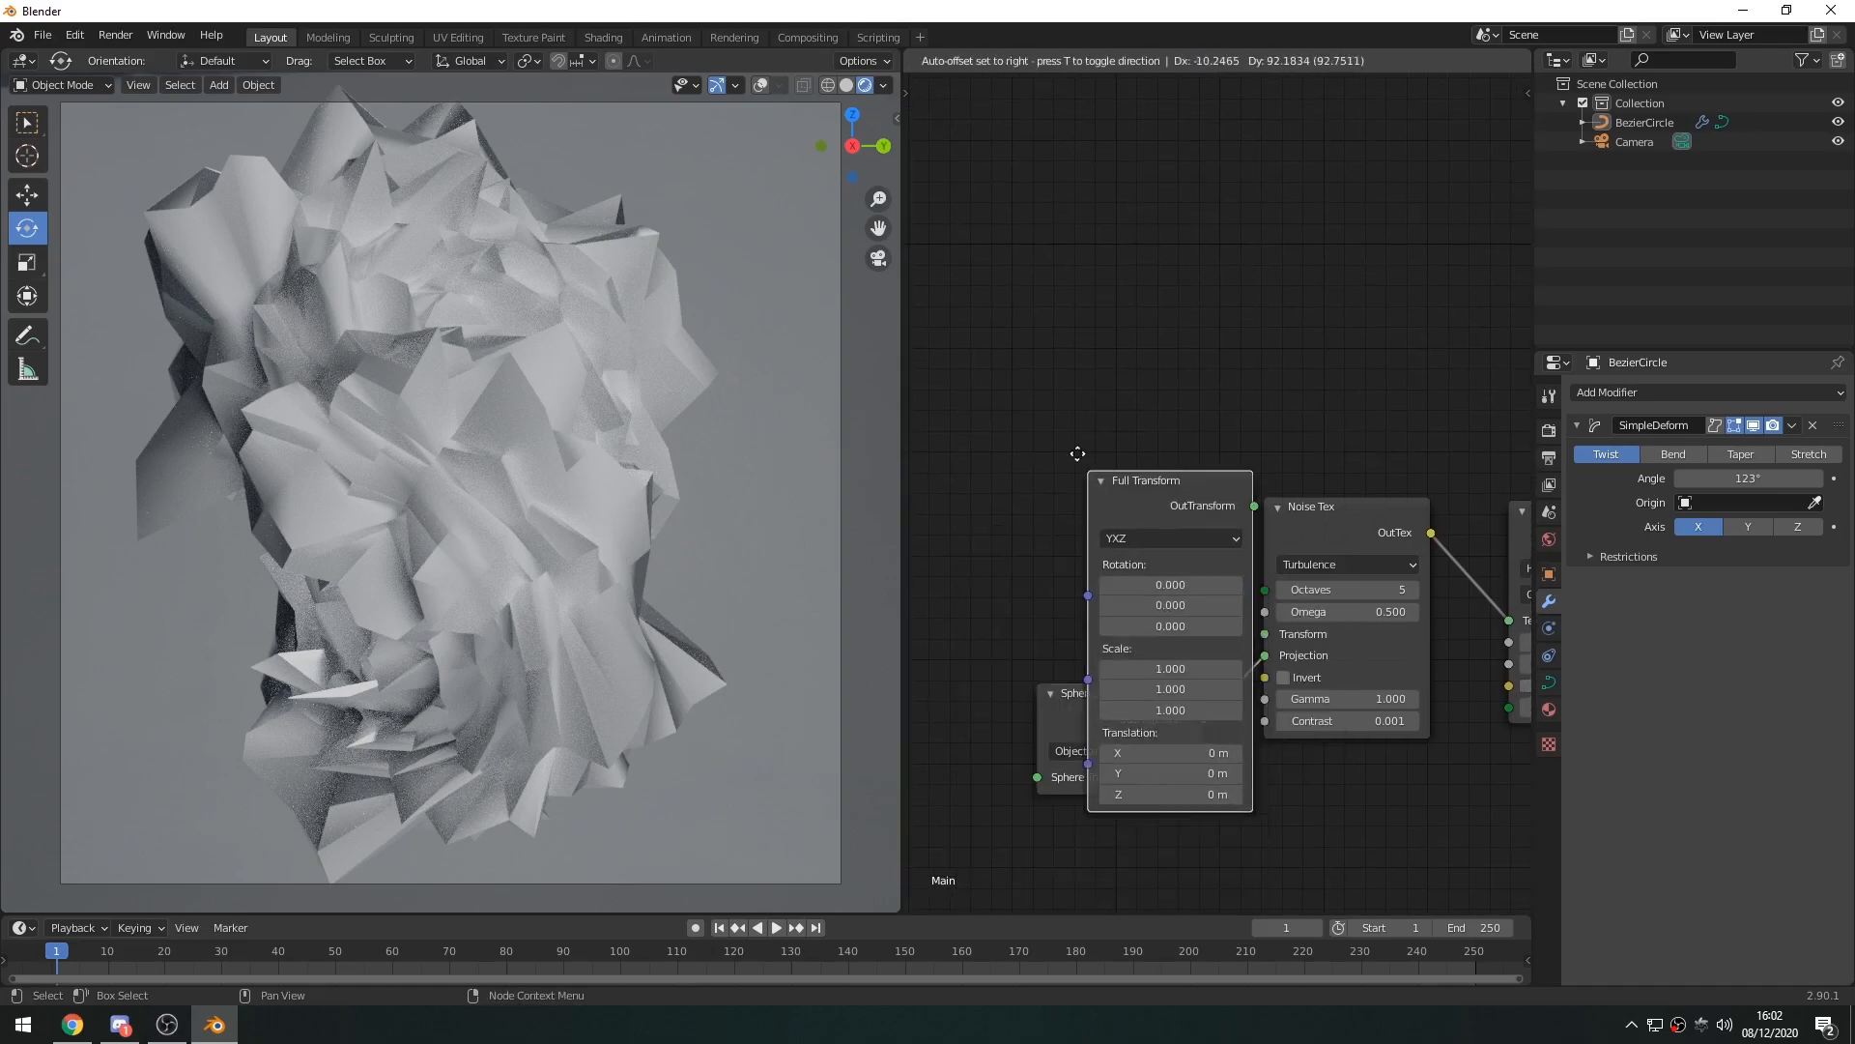
{"action": "left_click", "coordinate": [1034, 333]}
{"action": "left_click_drag", "start_coordinate": [1199, 368], "coordinate": [1265, 634]}
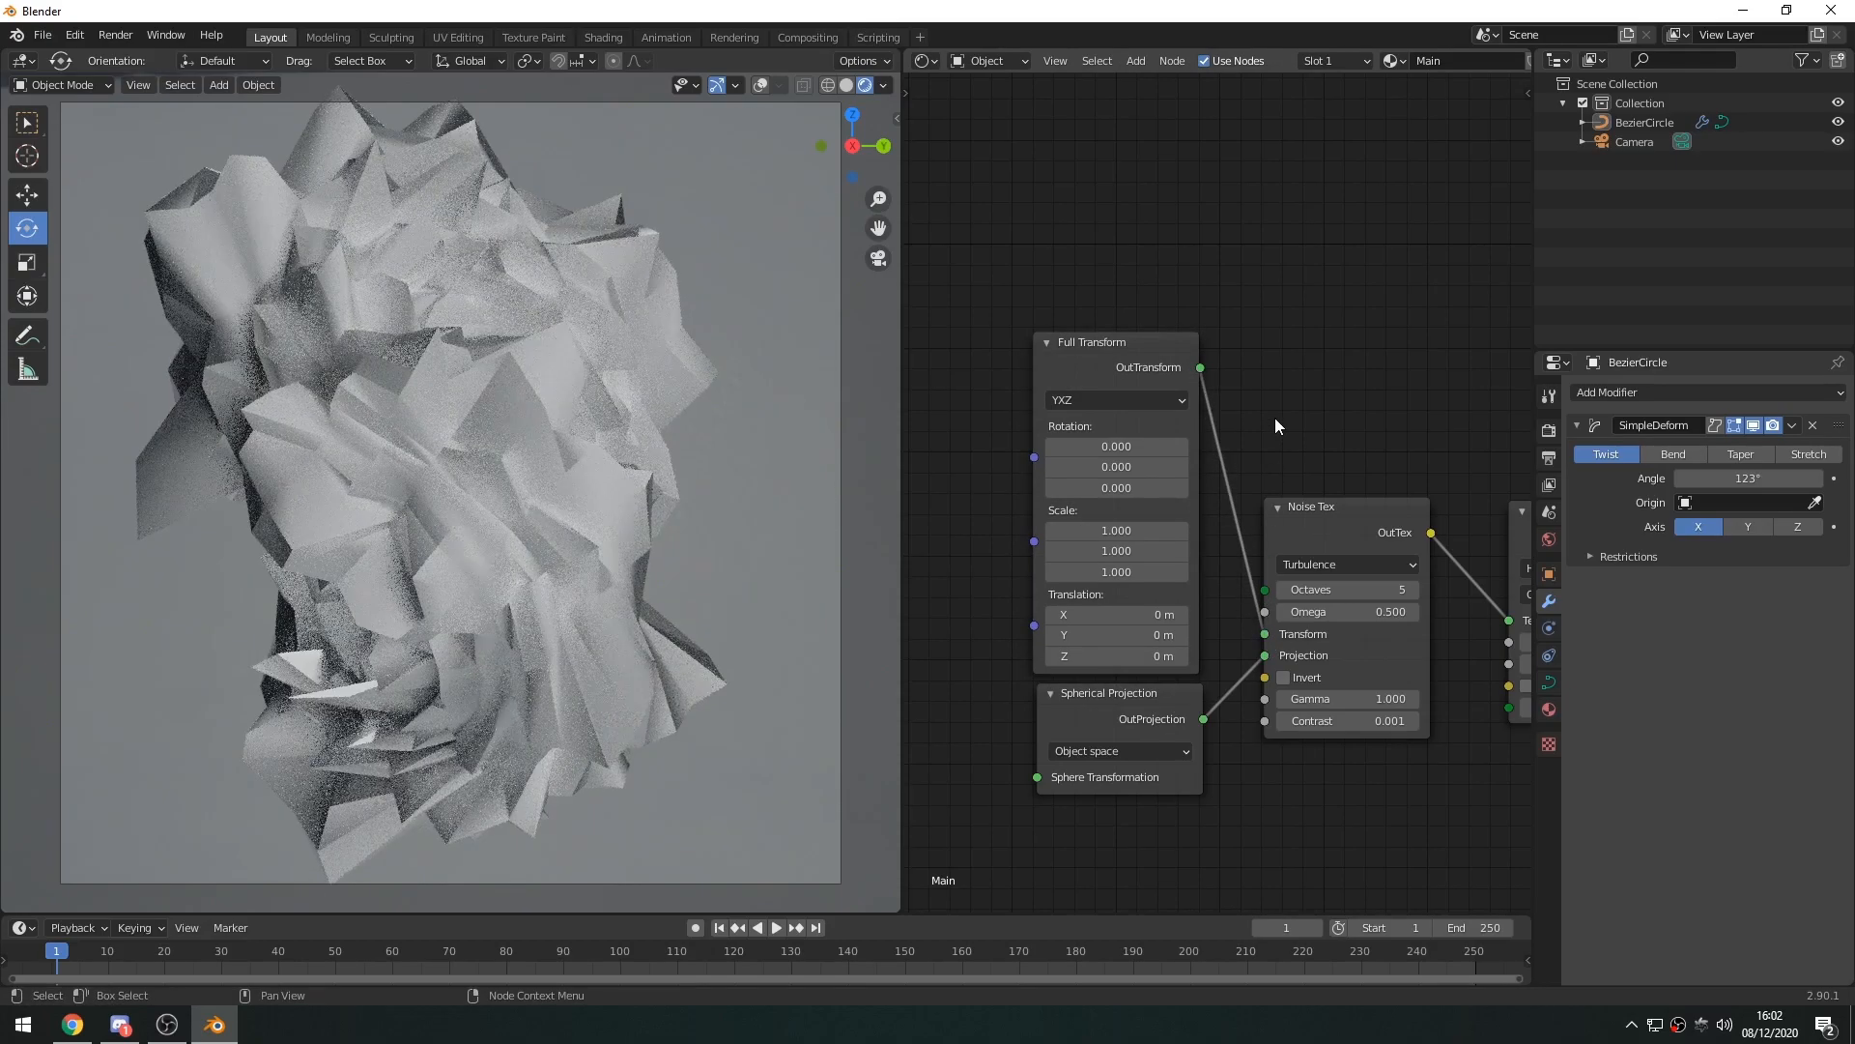
{"action": "left_click", "coordinate": [1080, 338]}
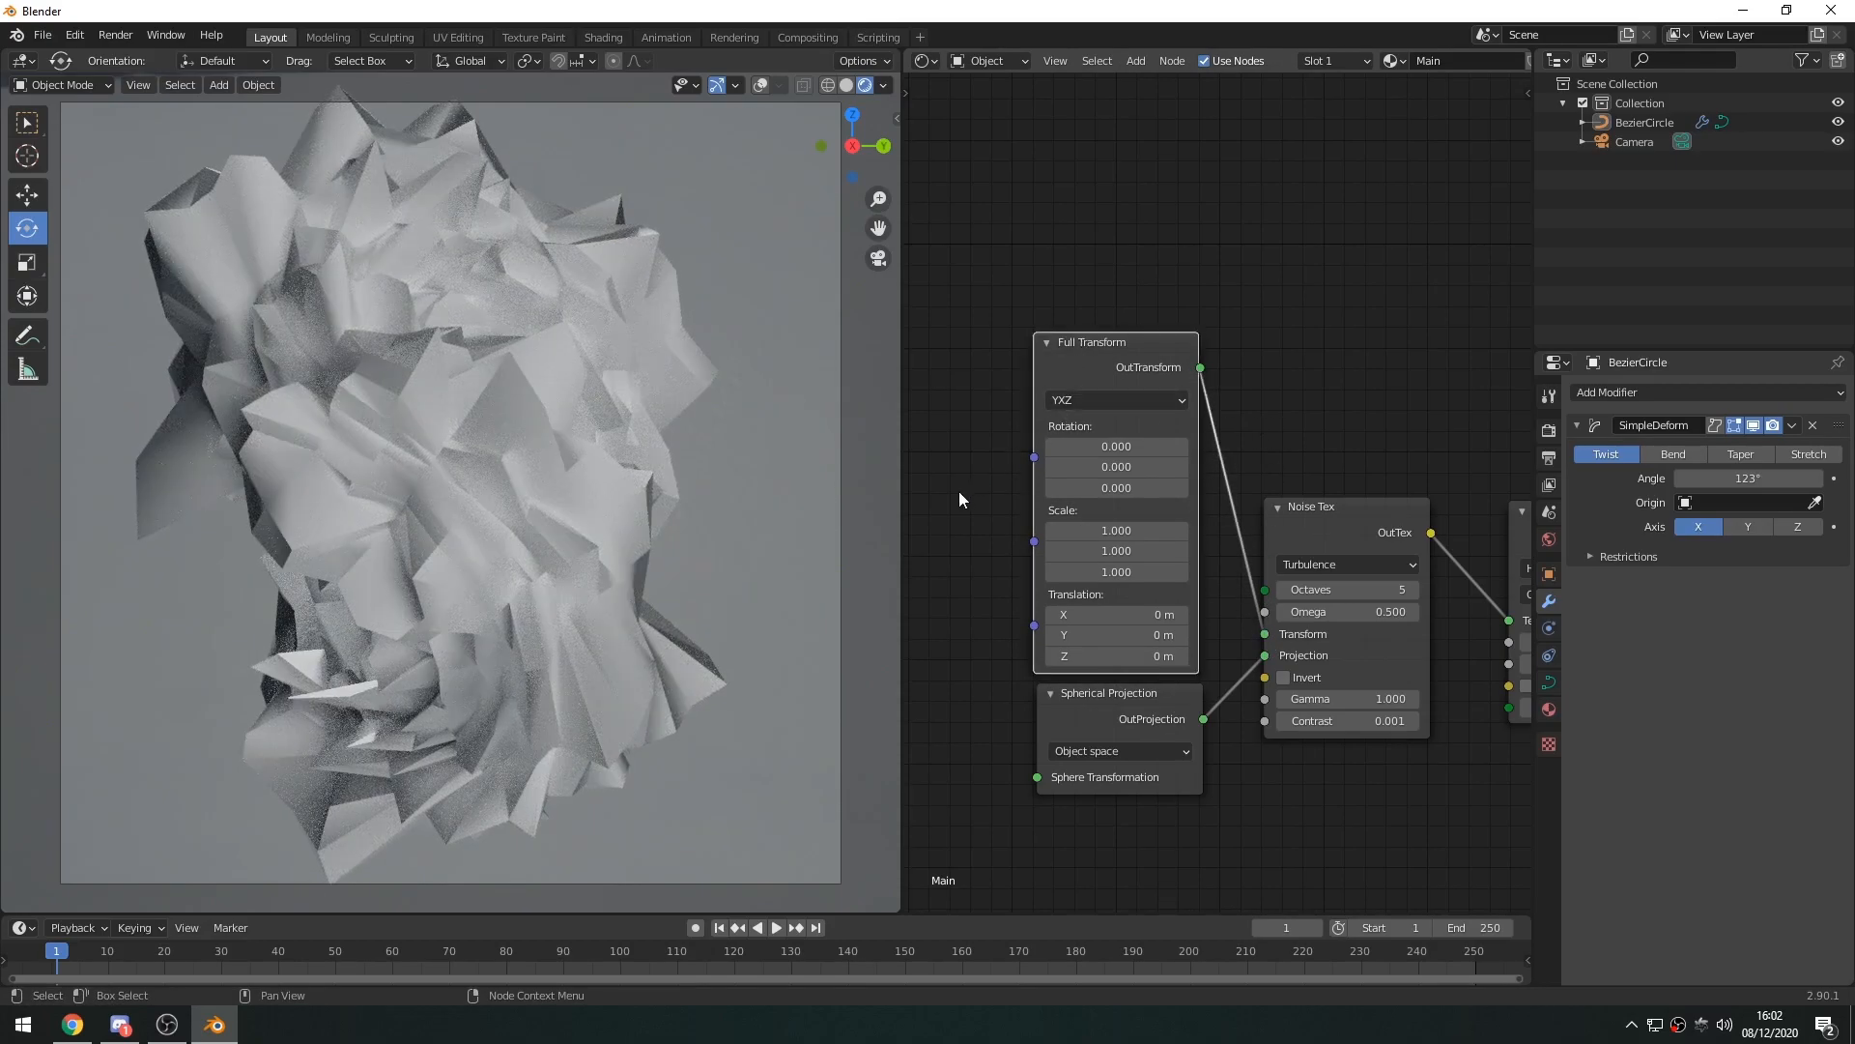
{"action": "middle_click_drag", "start_coordinate": [959, 498], "coordinate": [995, 493]}
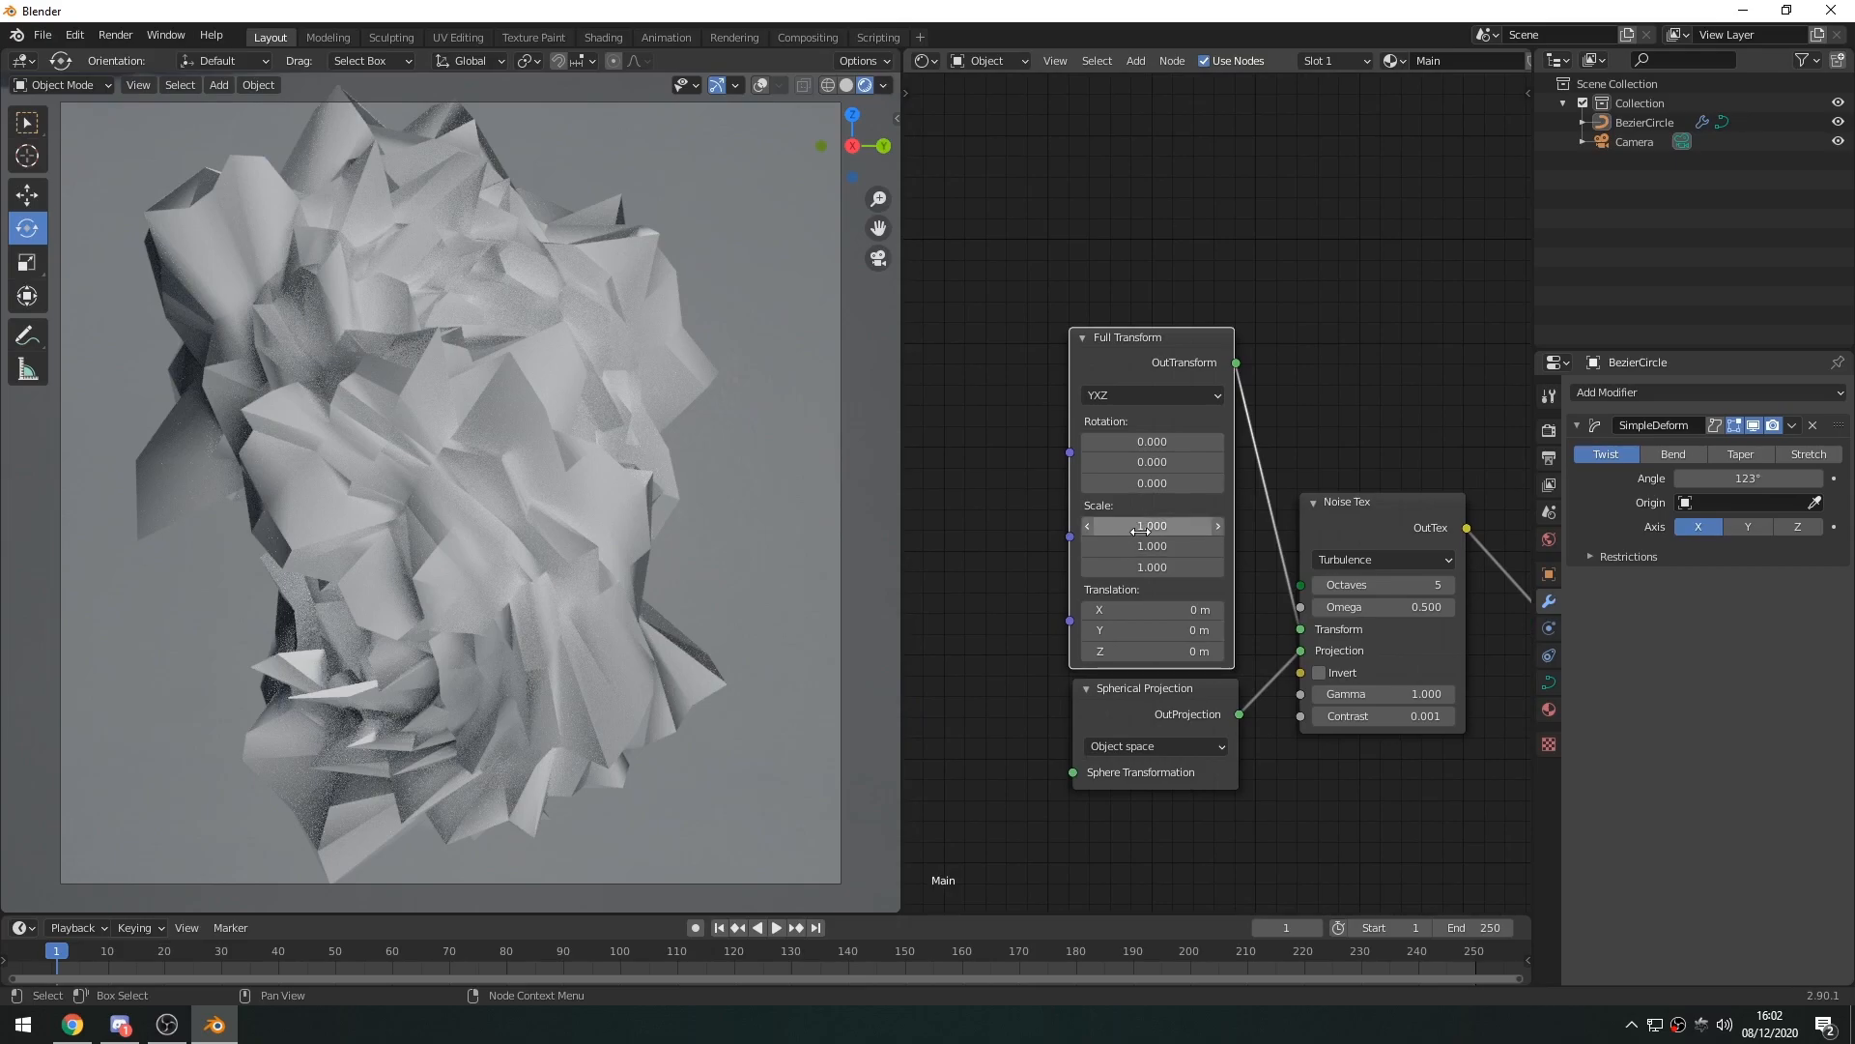
Set the first two Scale values of the Full Transform node to 350
{"action": "left_click_drag", "start_coordinate": [1140, 531], "coordinate": [1150, 547]}
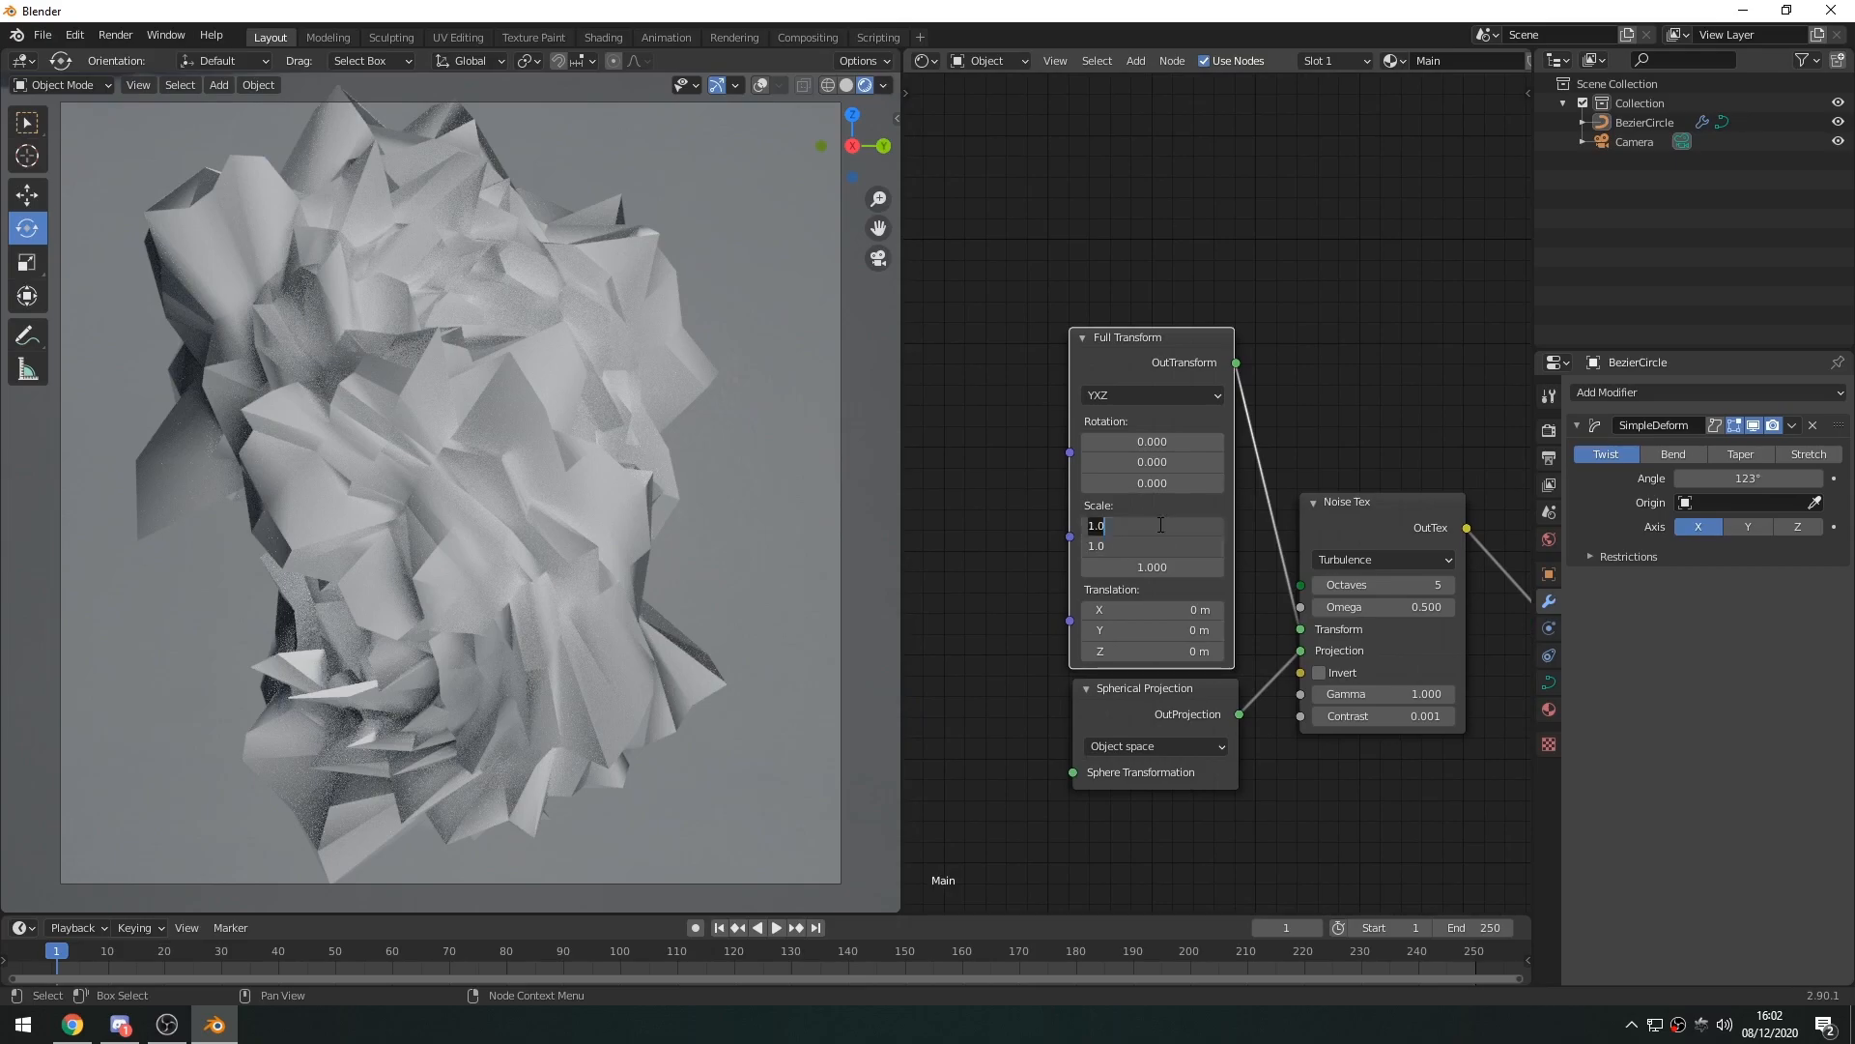
{"action": "type", "text": "350"}
{"action": "key", "text": "Return"}
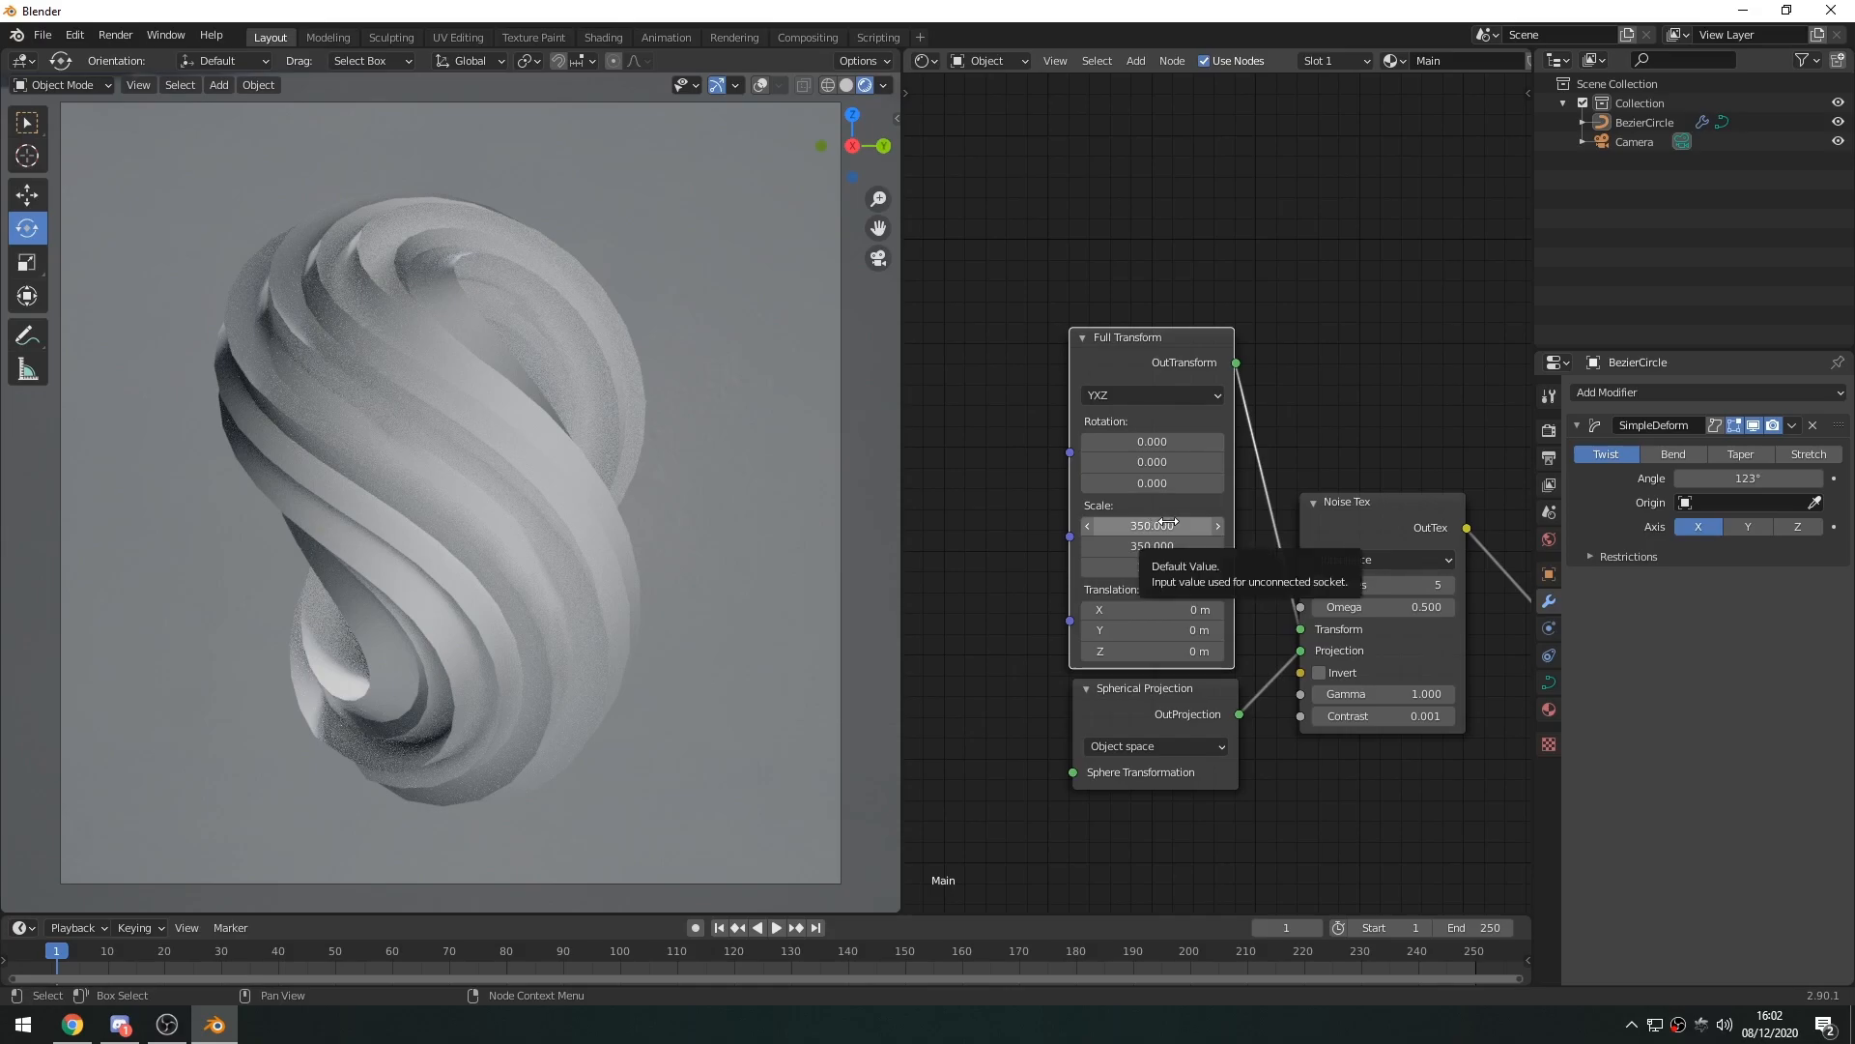
Set the Vertex Displacement node's height to 0.2
{"action": "middle_click_drag", "start_coordinate": [1359, 472], "coordinate": [1328, 378]}
{"action": "left_click_drag", "start_coordinate": [1159, 262], "coordinate": [1163, 263]}
{"action": "left_click", "coordinate": [1313, 252]}
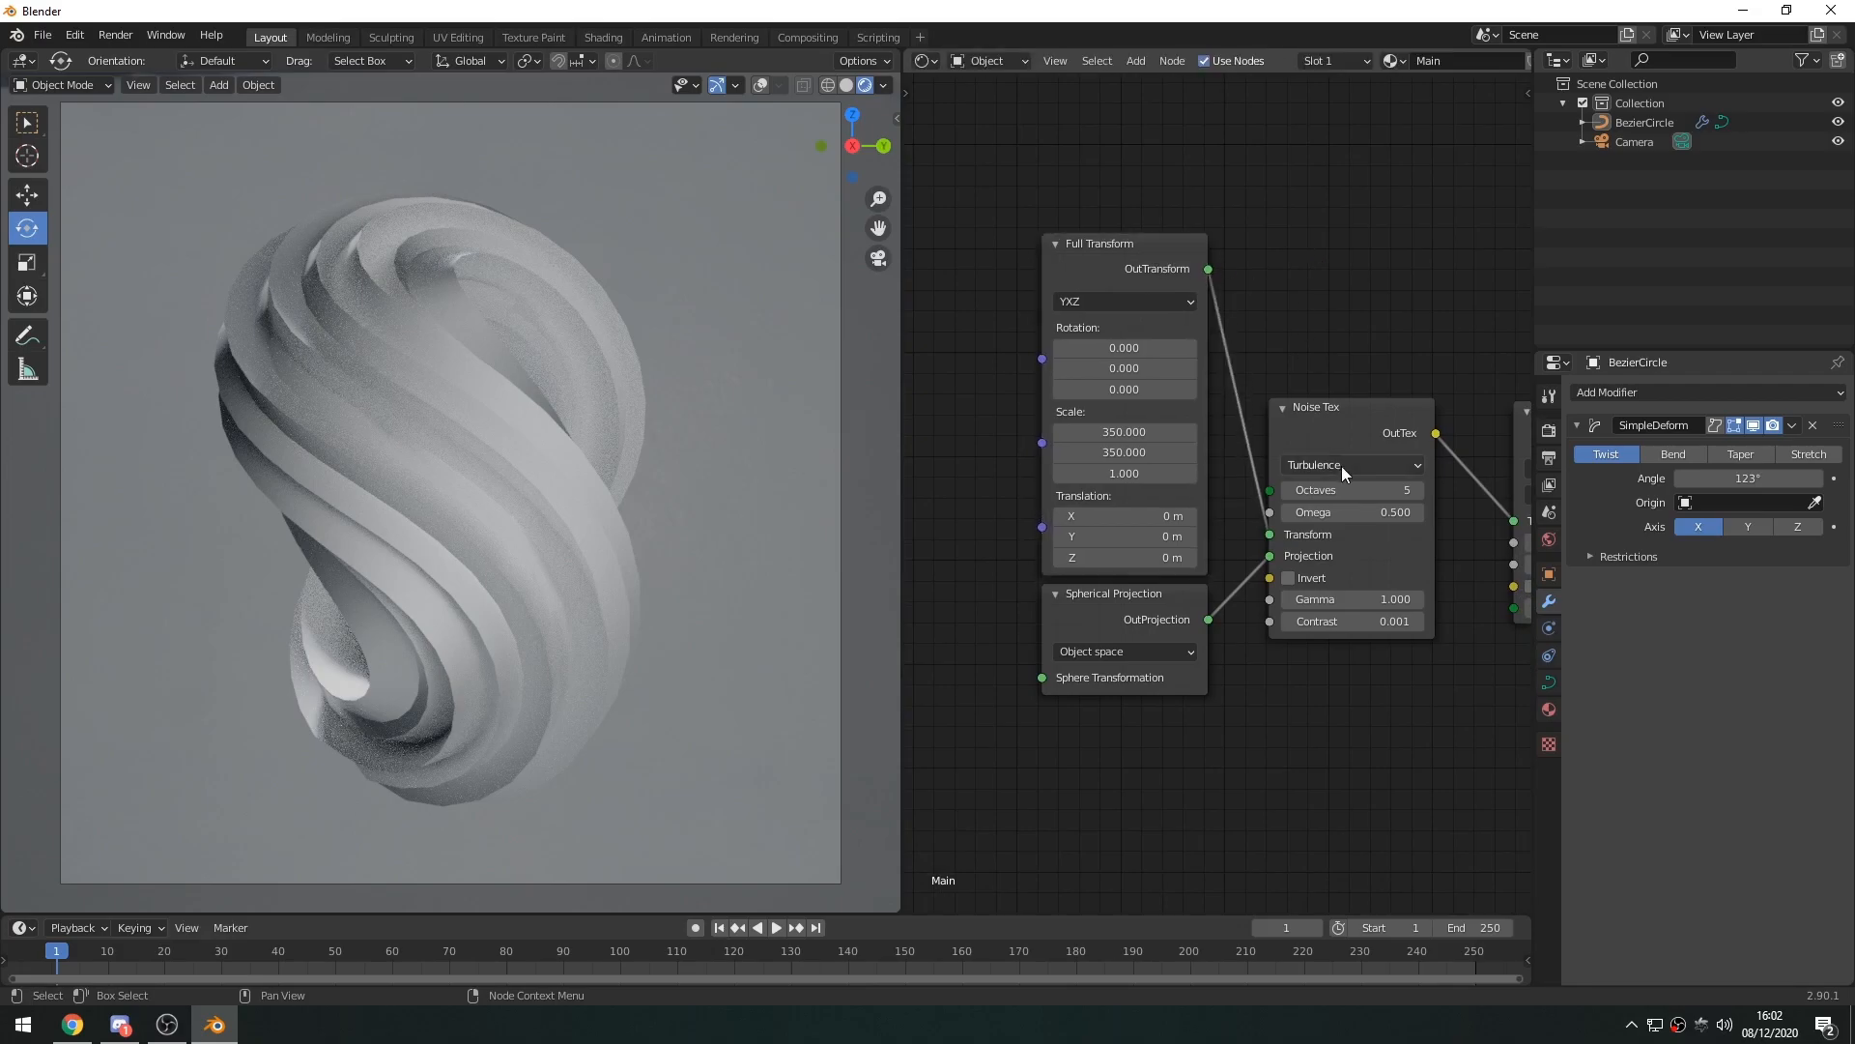
{"action": "middle_click_drag", "start_coordinate": [1341, 466], "coordinate": [1271, 463]}
{"action": "middle_click_drag", "start_coordinate": [1351, 640], "coordinate": [1061, 563]}
{"action": "left_click", "coordinate": [1216, 512]}
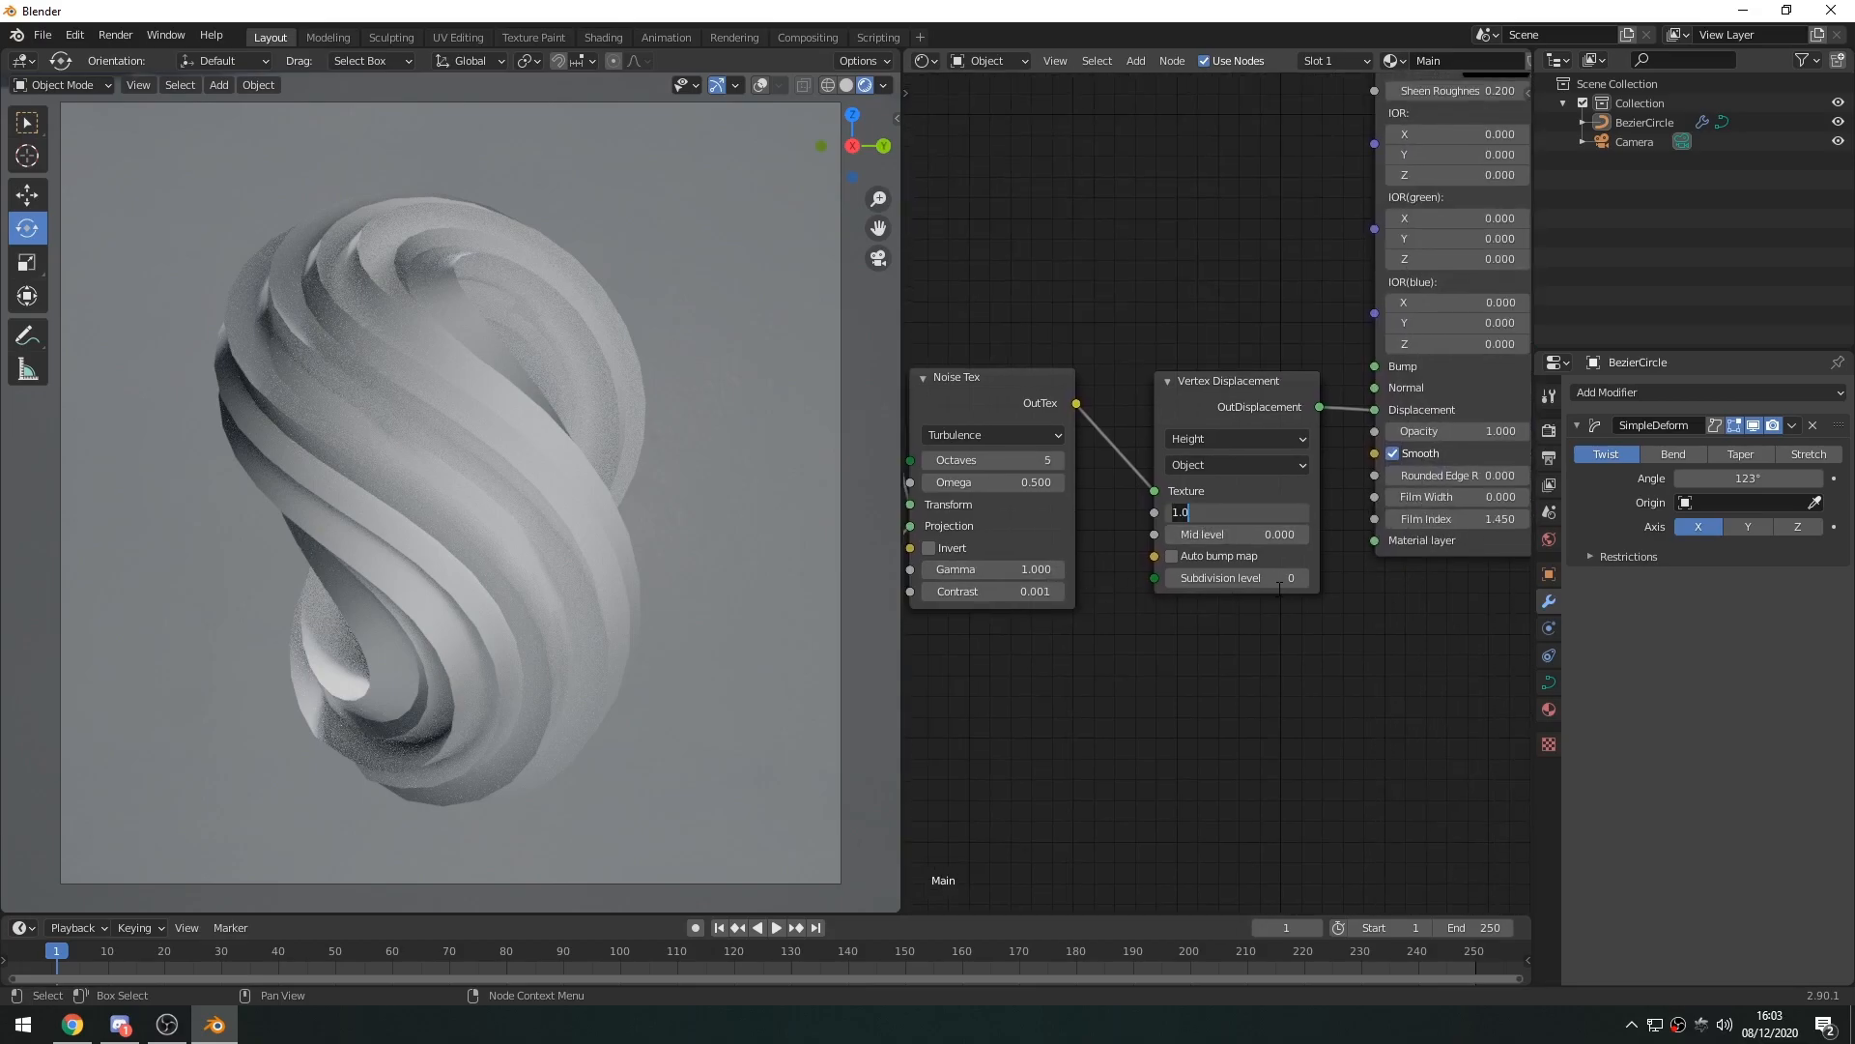
{"action": "type", "text": "0.2"}
{"action": "key", "text": "Return"}
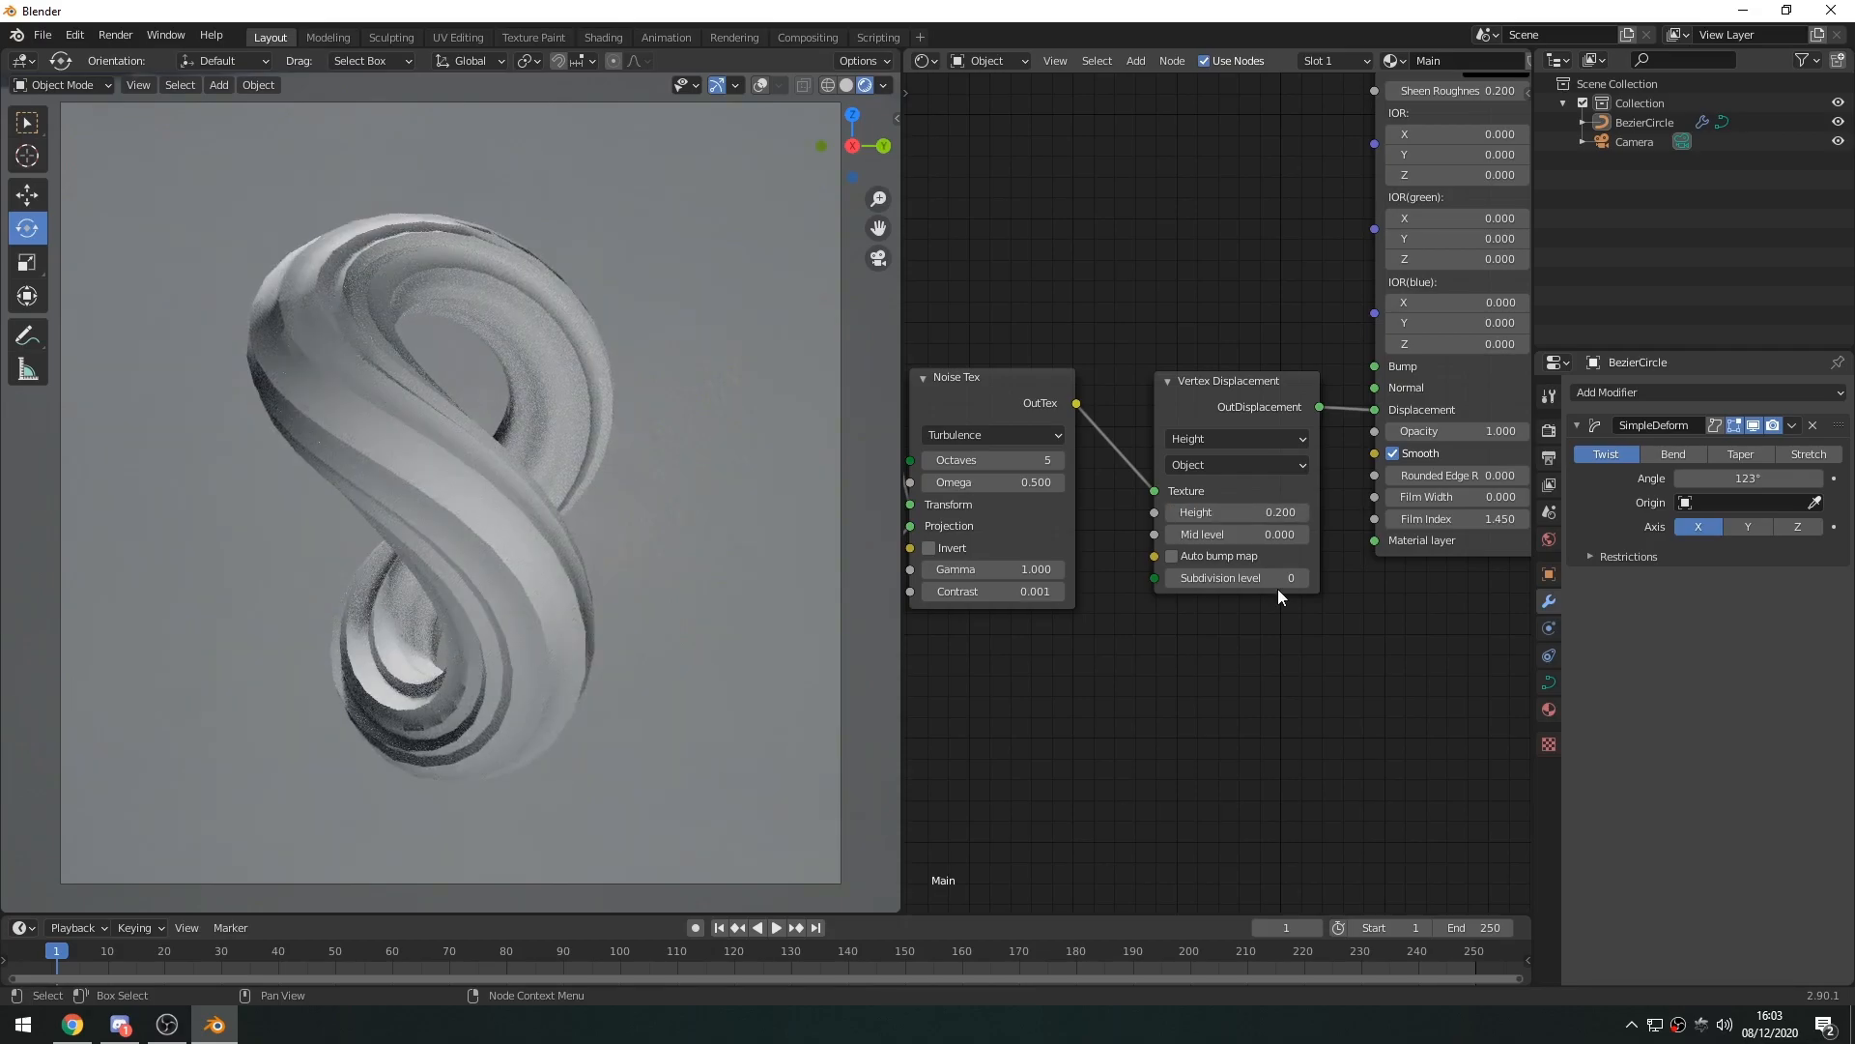
Raise the Vertex Displacement node's height to 0.25
{"action": "left_click", "coordinate": [1273, 504]}
{"action": "type", "text": ".5"}
{"action": "key", "text": "BackSpace"}
{"action": "type", "text": "25"}
{"action": "key", "text": "Return"}
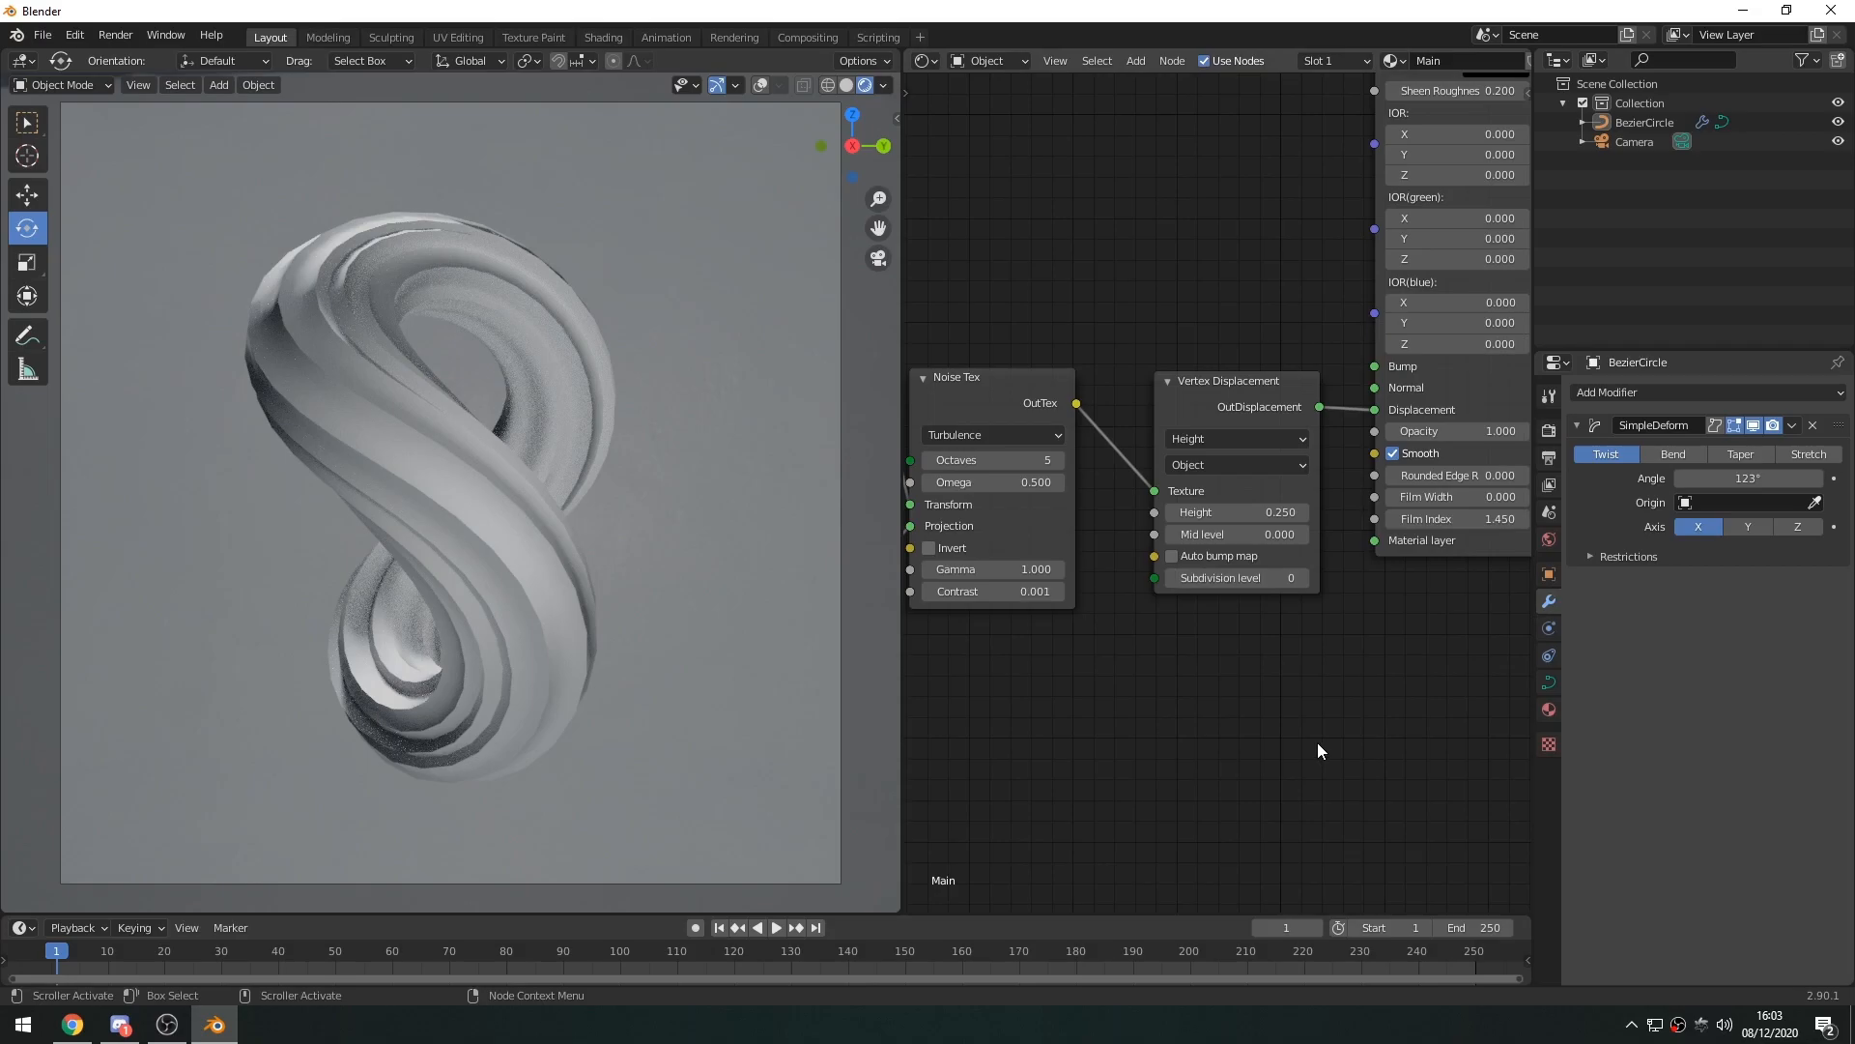
Set the Vertex Displacement node's subdivision level to 2
{"action": "left_click", "coordinate": [1264, 580]}
{"action": "left_click", "coordinate": [1269, 683]}
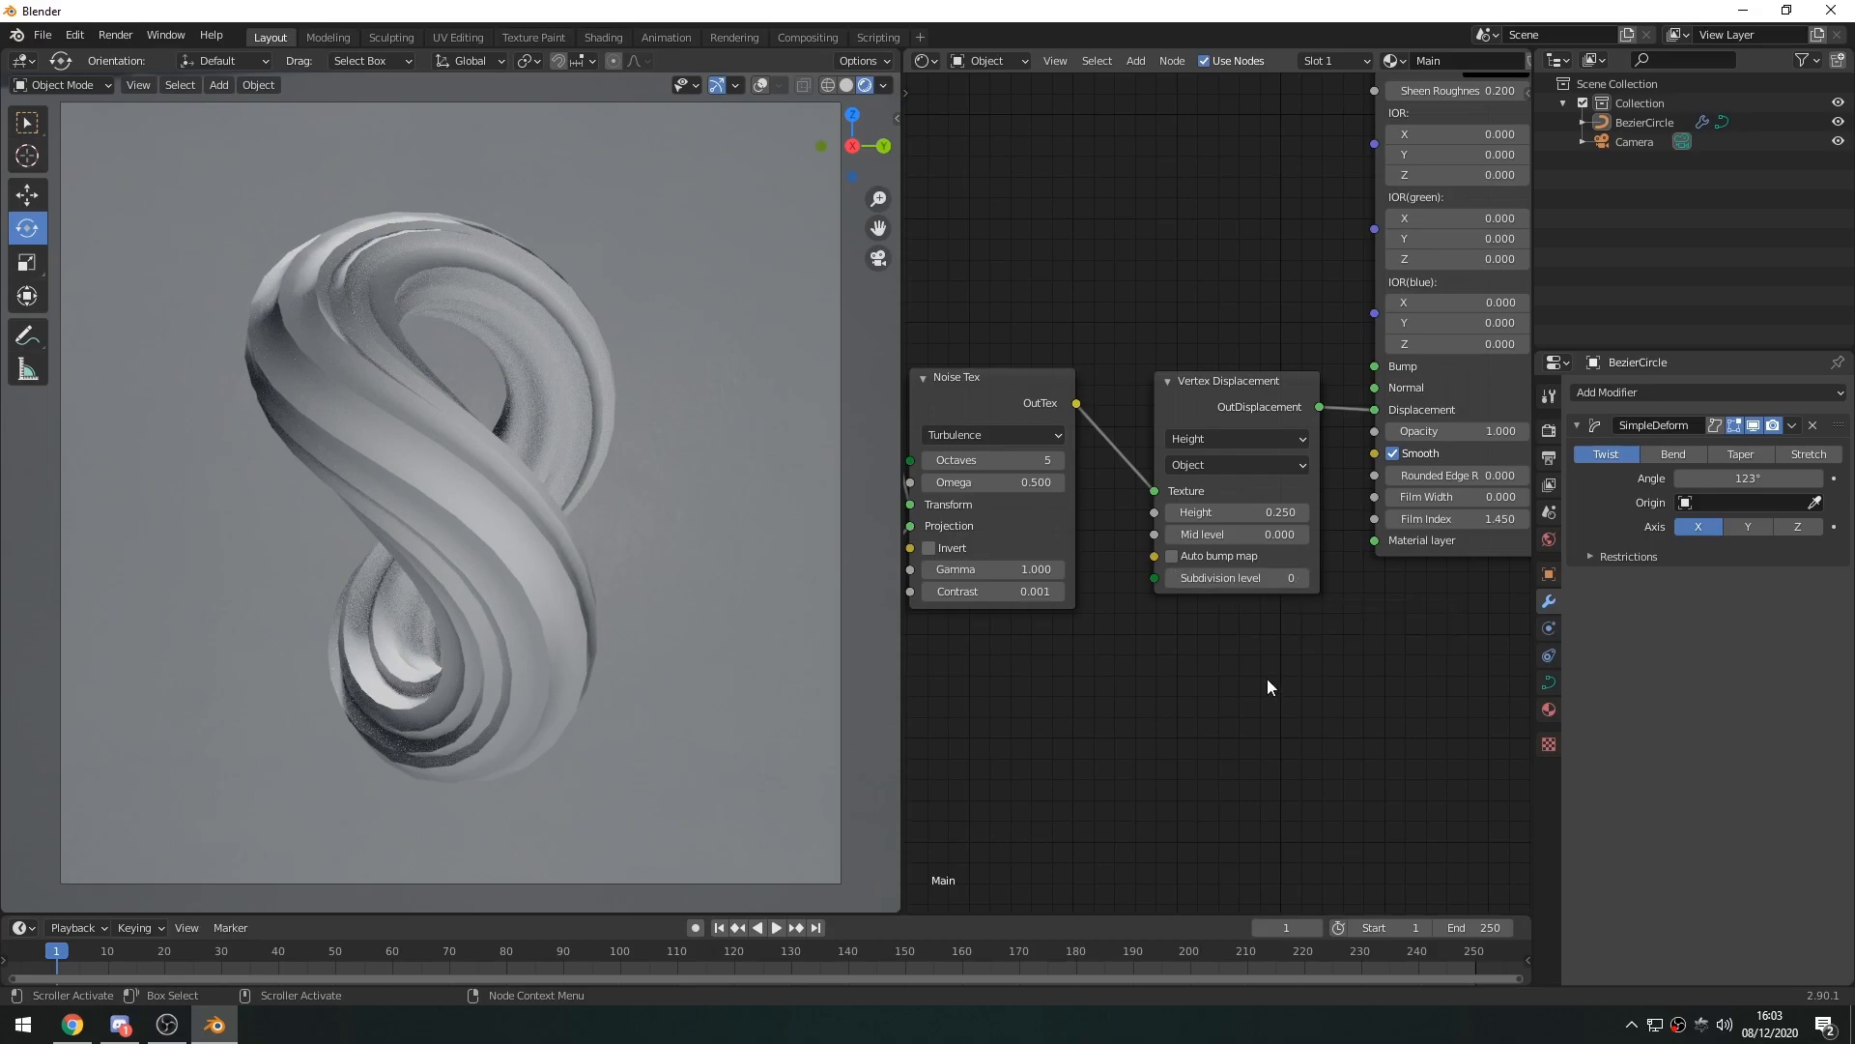
{"action": "left_click", "coordinate": [1237, 578]}
{"action": "type", "text": "2"}
{"action": "key", "text": "Return"}
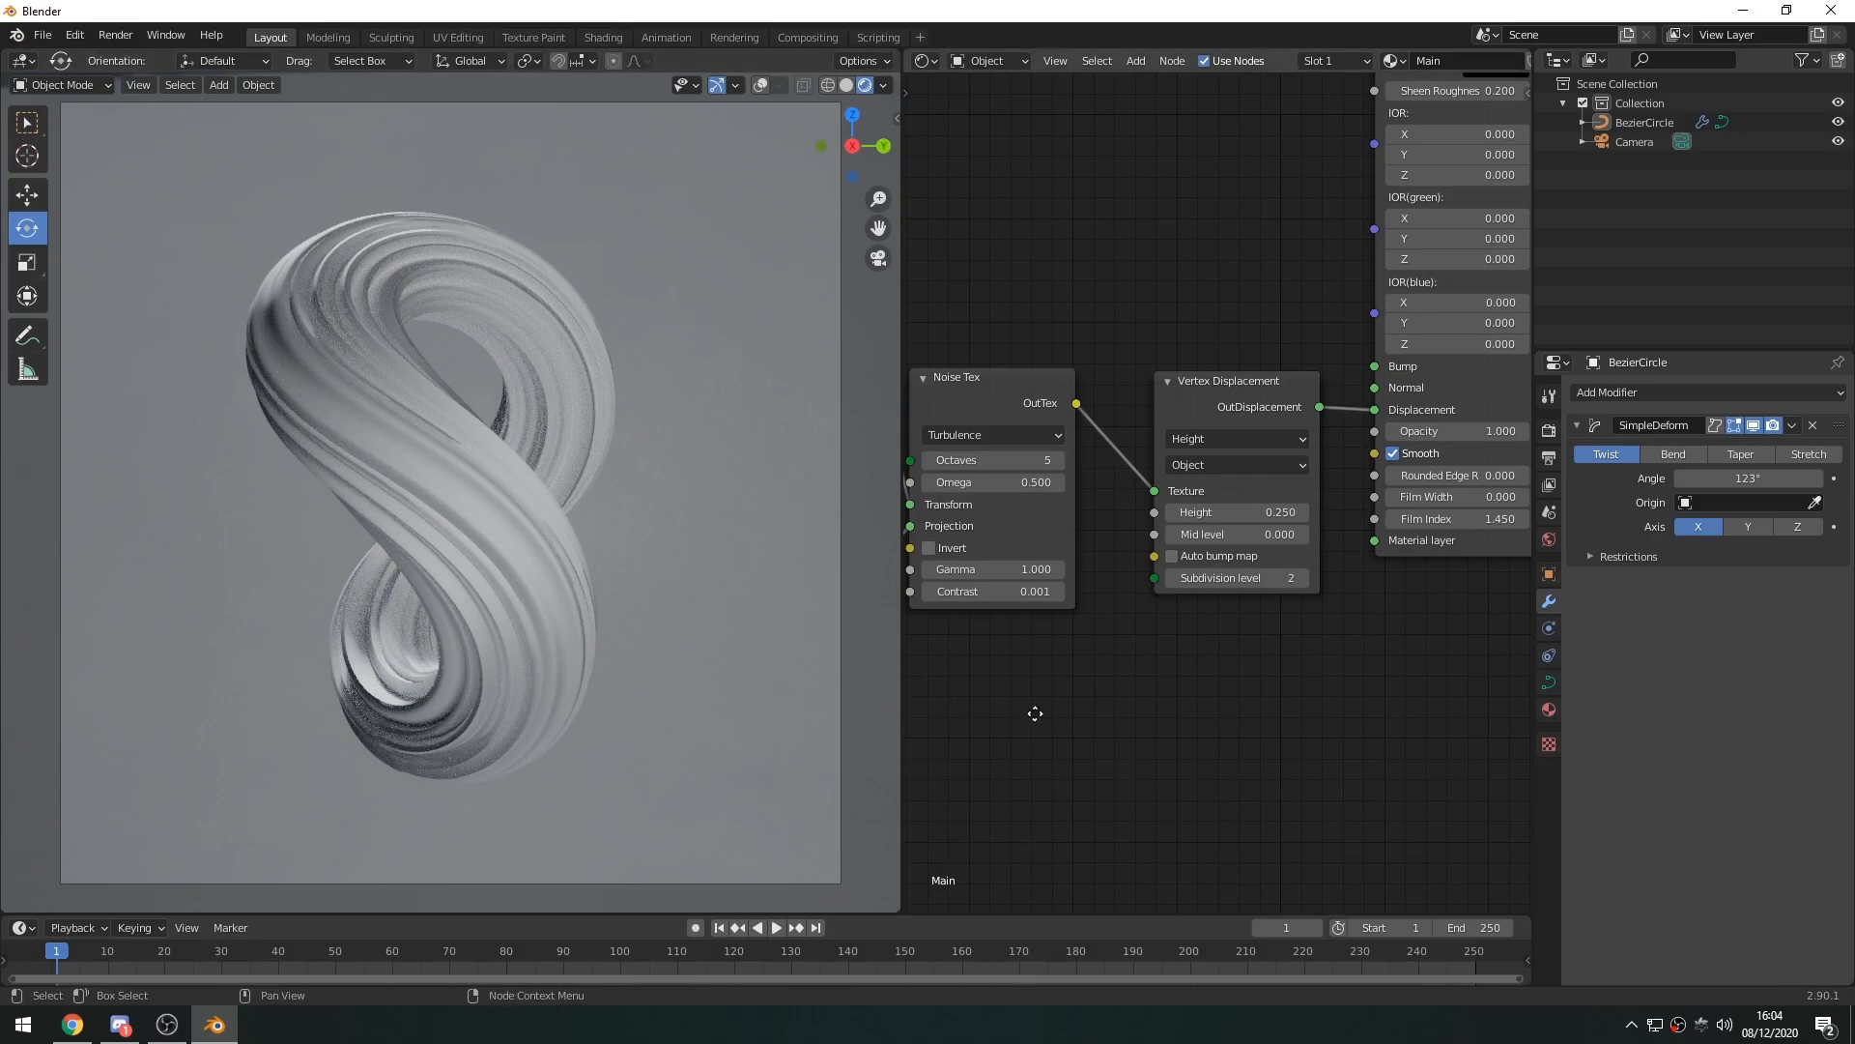
Set the third Scale value of the Full Transform node to 0.6
{"action": "middle_click_drag", "start_coordinate": [1028, 712], "coordinate": [1291, 738]}
{"action": "middle_click_drag", "start_coordinate": [1115, 702], "coordinate": [1206, 709]}
{"action": "scroll", "coordinate": [1206, 703], "scroll_direction": "up", "scroll_amount": 3}
{"action": "middle_click_drag", "start_coordinate": [1161, 539], "coordinate": [1180, 548]}
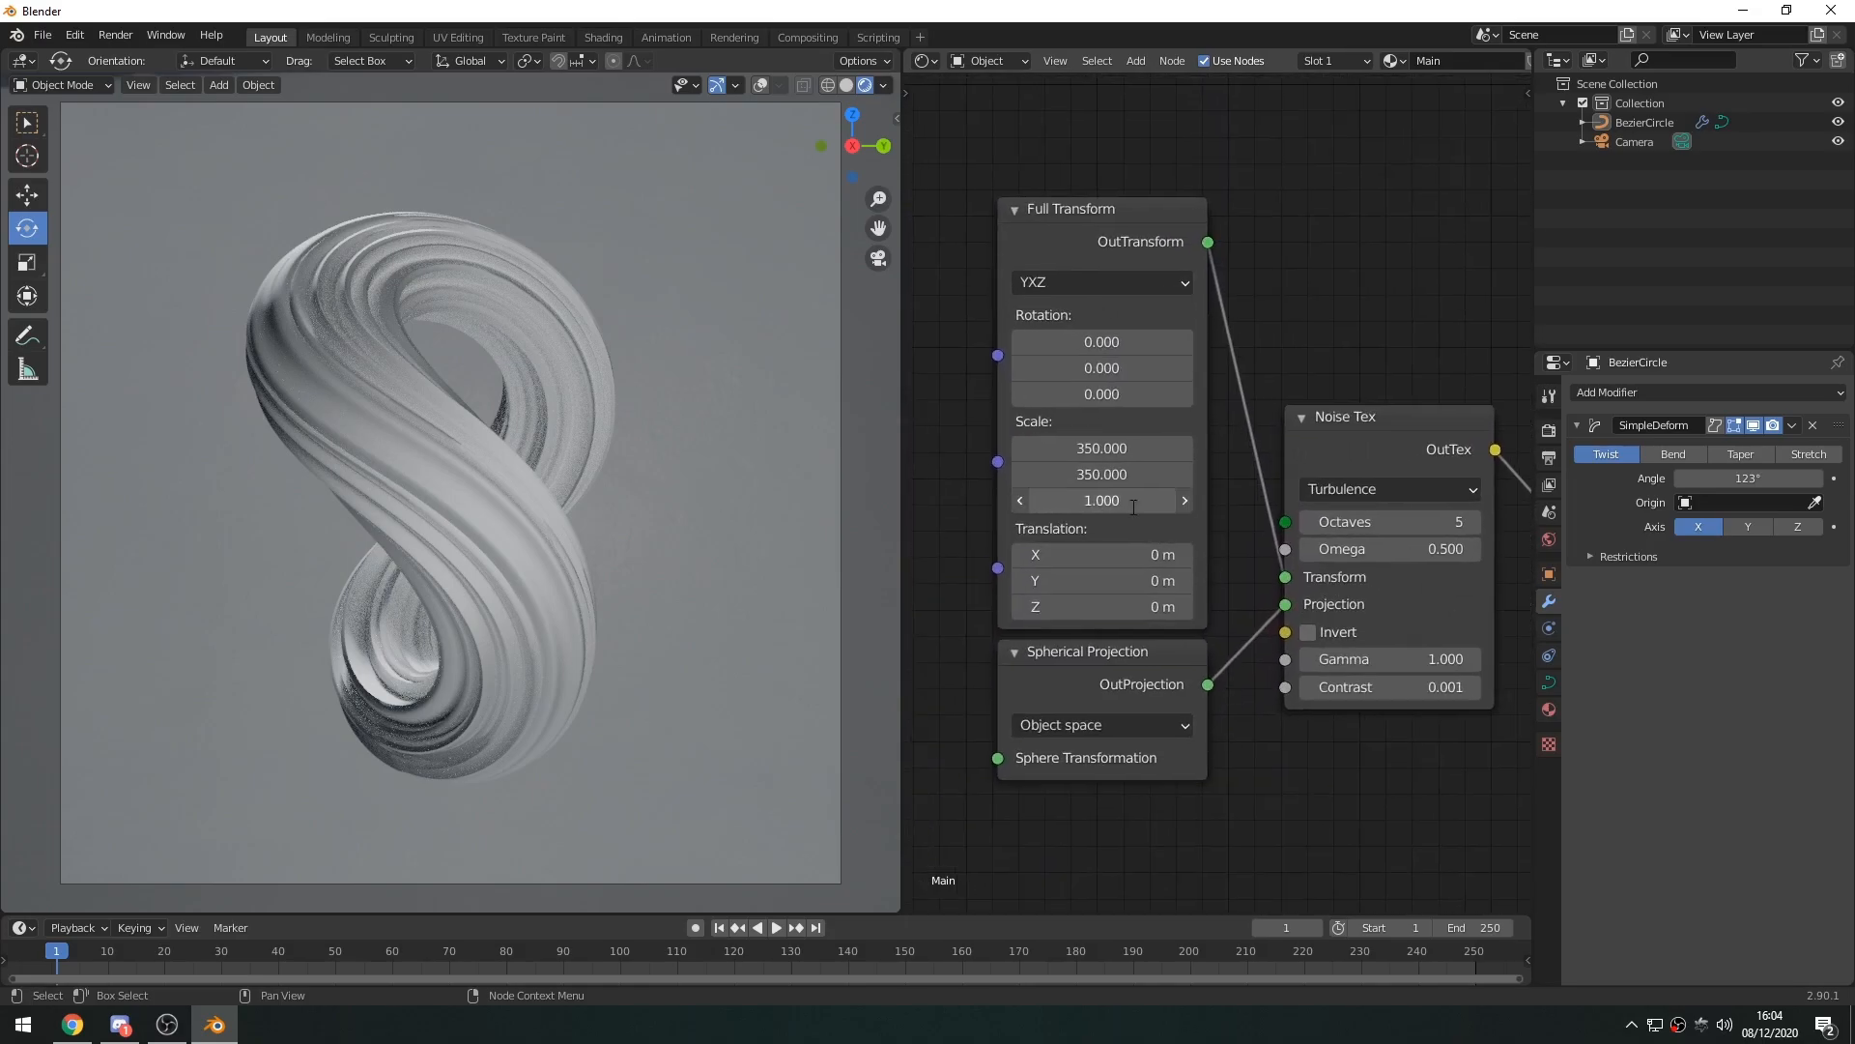
{"action": "left_click", "coordinate": [1102, 500]}
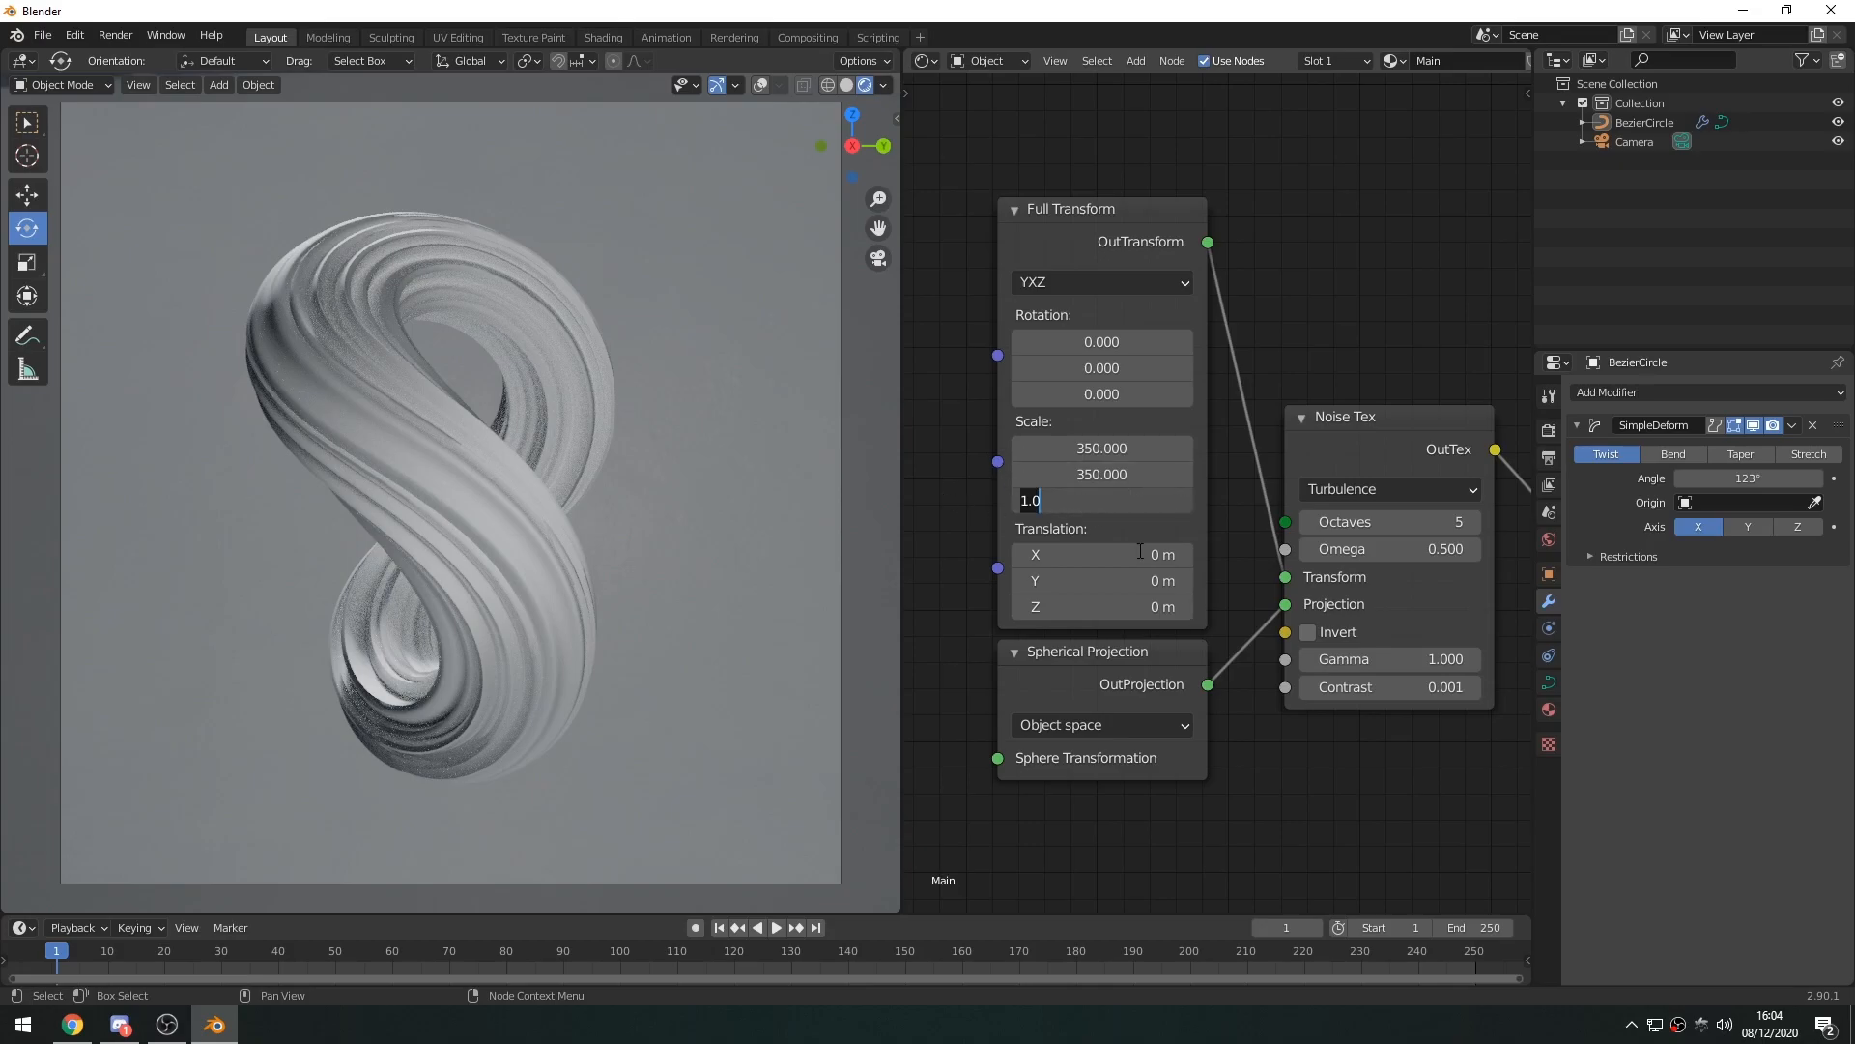
{"action": "type", "text": "0.6"}
{"action": "key", "text": "Return"}
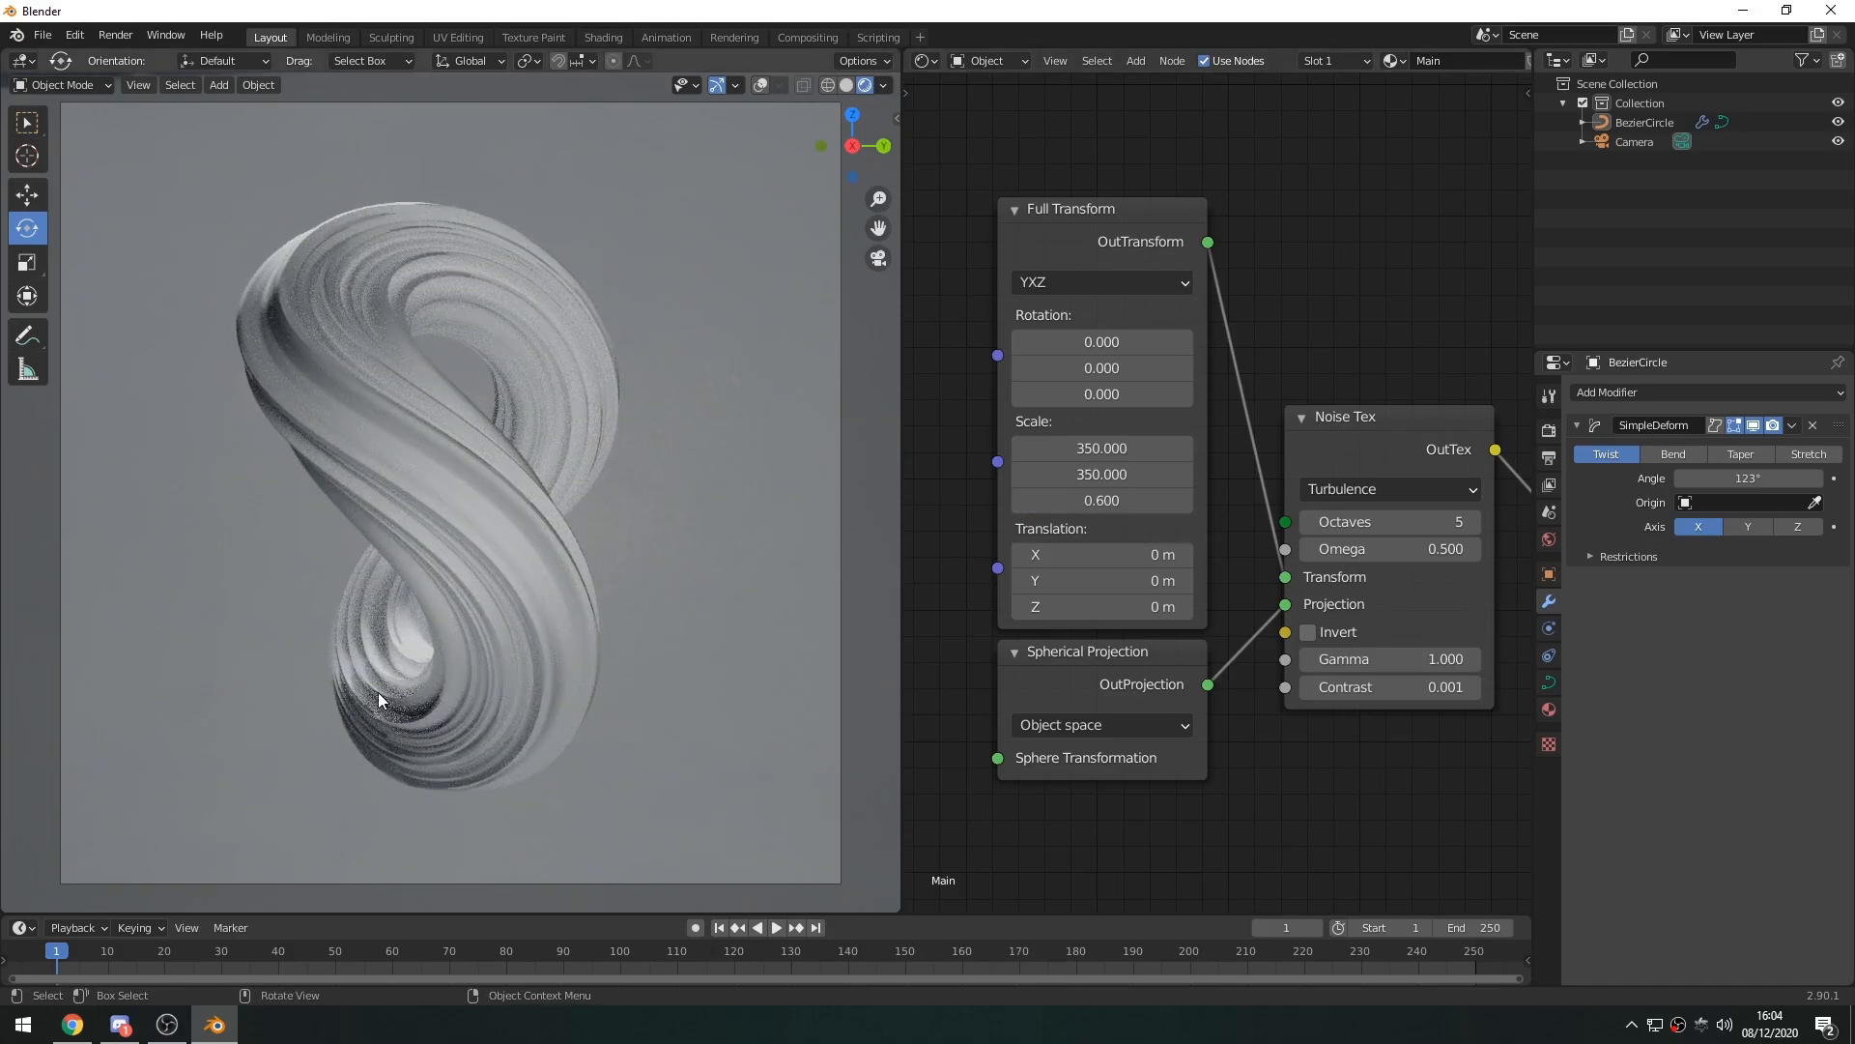
Reduce the Full Transform's third Scale value to 0.3
{"action": "left_click", "coordinate": [1111, 499]}
{"action": "key", "text": "BackSpace"}
{"action": "type", "text": "0.3"}
{"action": "key", "text": "Return"}
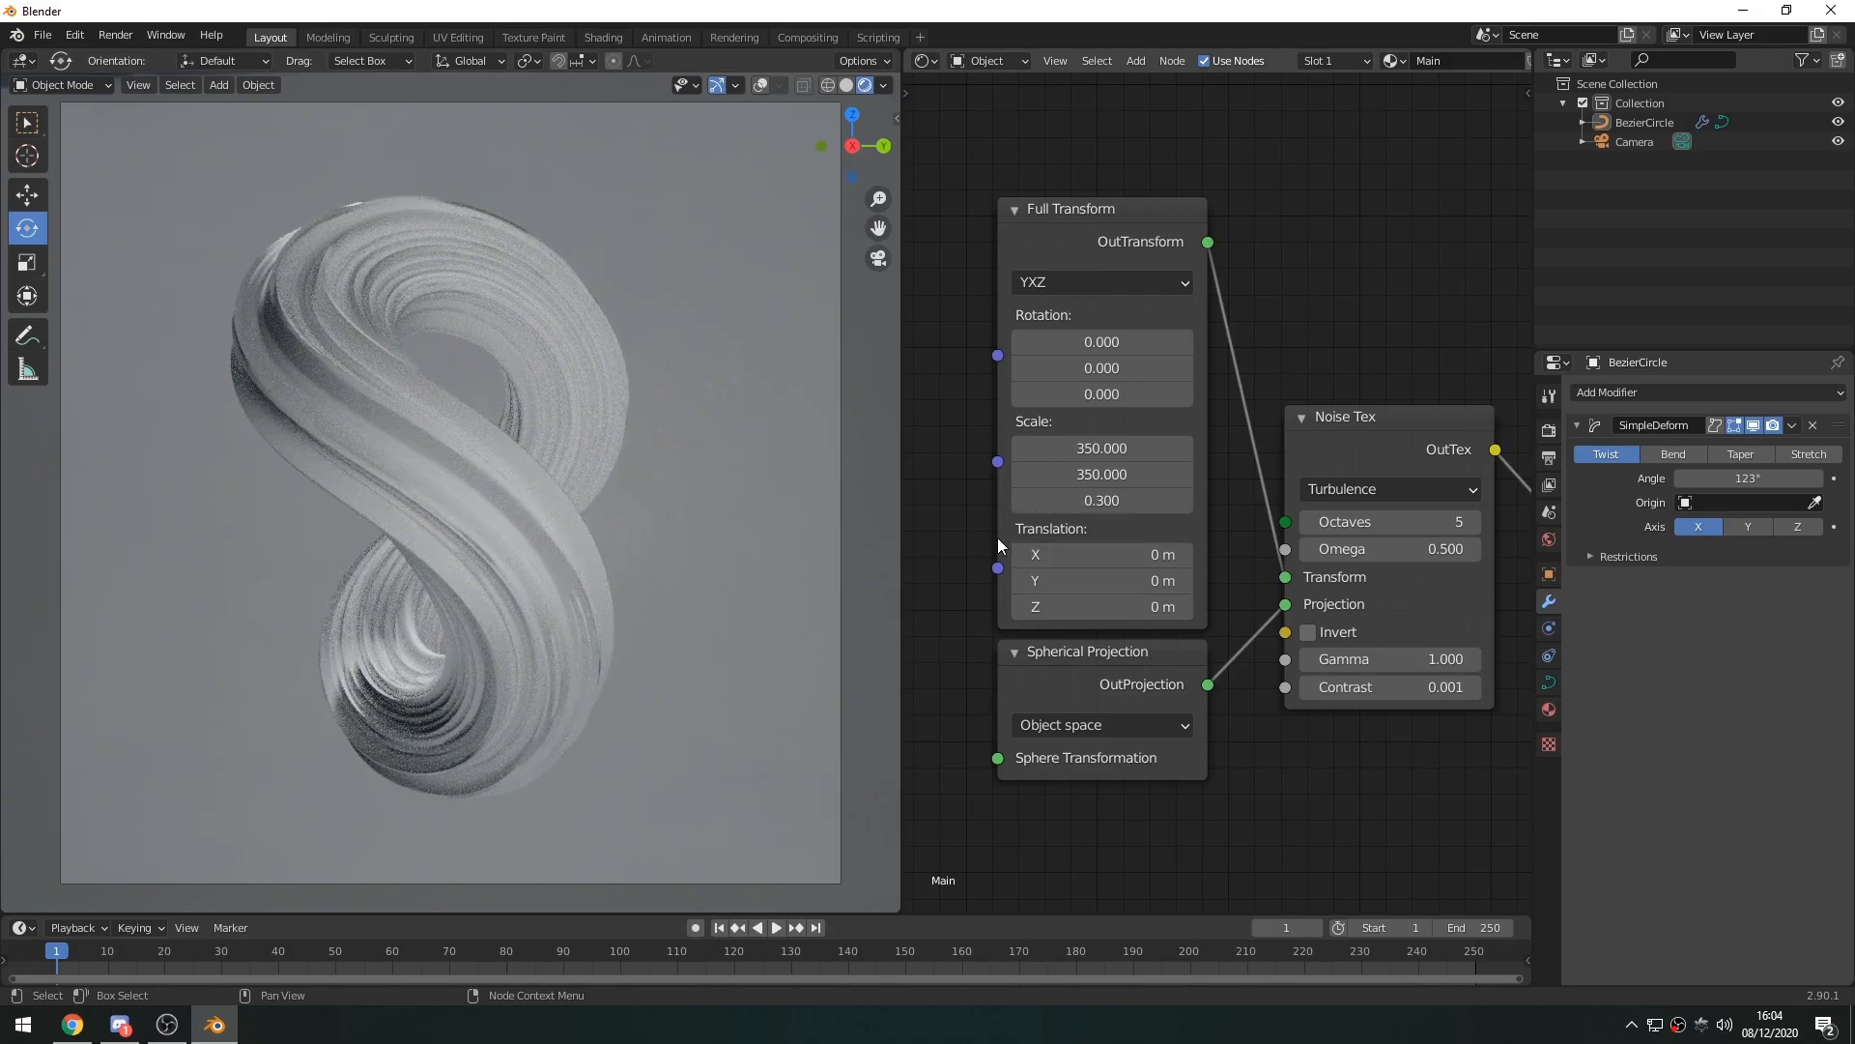
Lower the Vertex Displacement's height to 0.2
{"action": "middle_click_drag", "start_coordinate": [1487, 714], "coordinate": [1100, 655]}
{"action": "left_click", "coordinate": [1364, 527]}
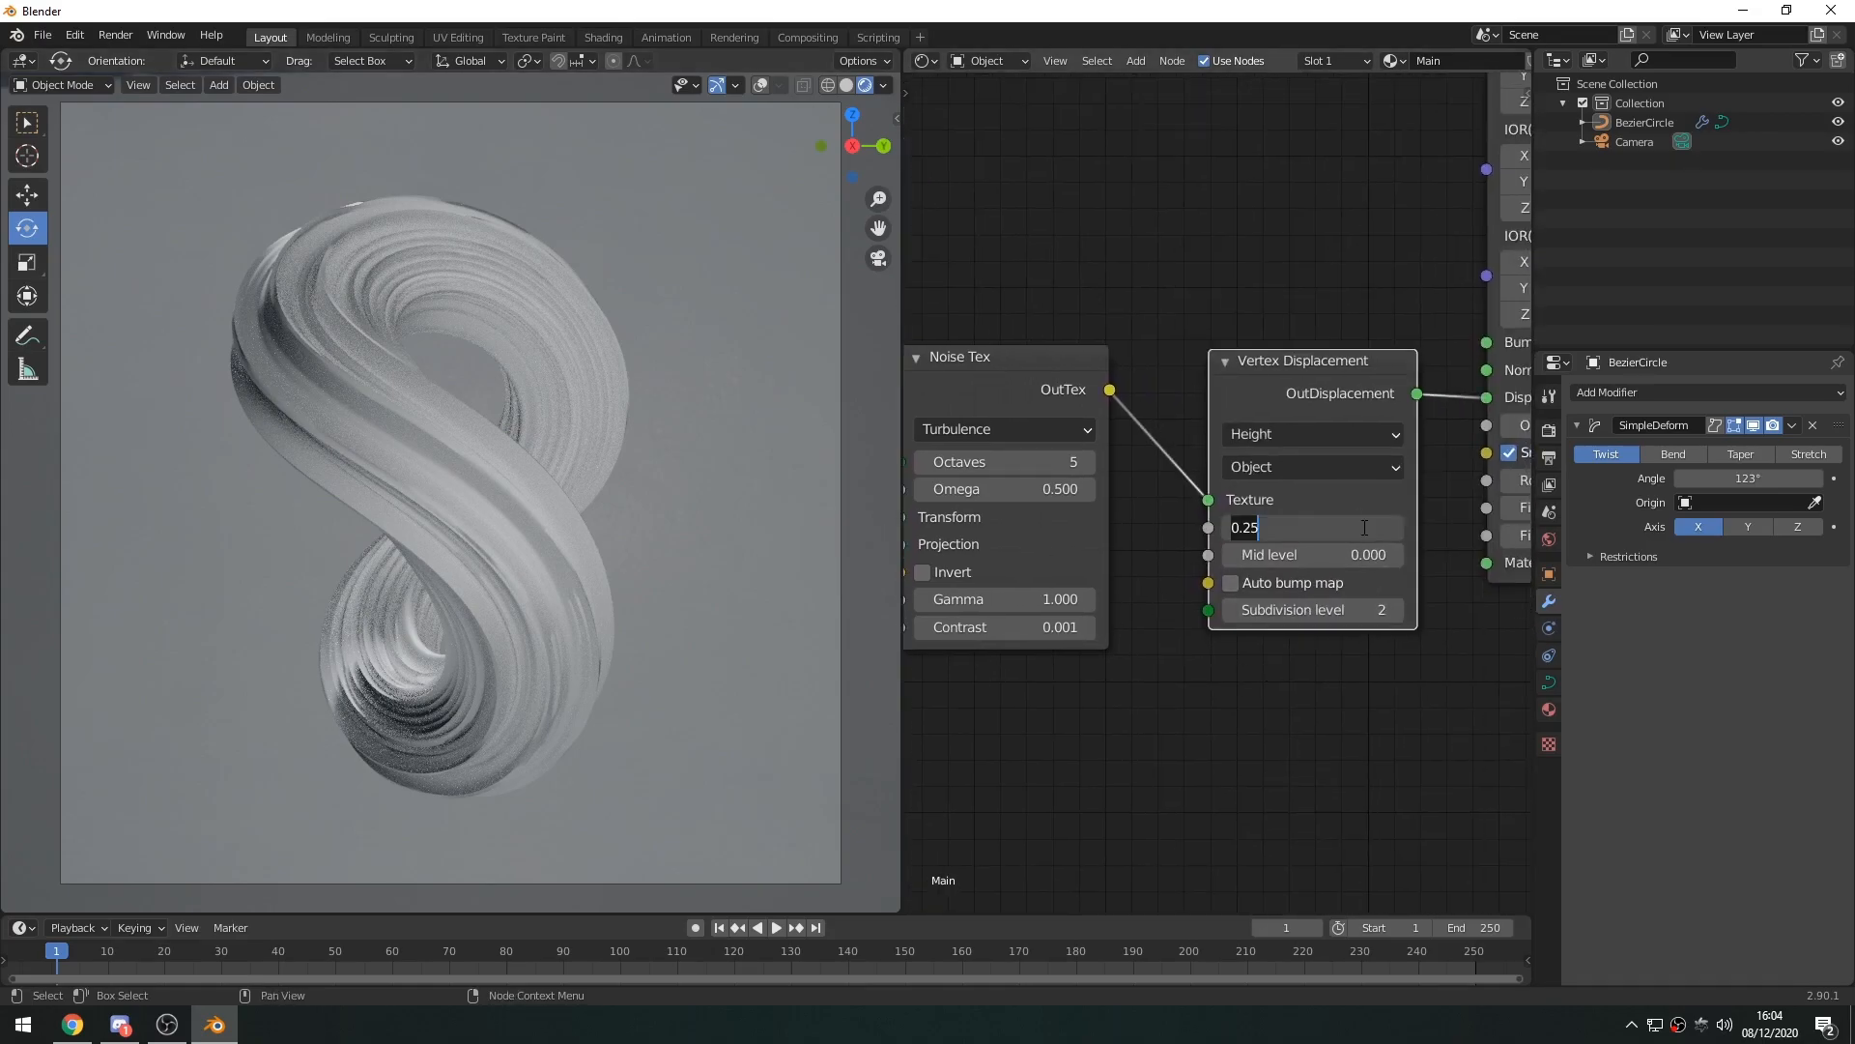
{"action": "key", "text": "Return"}
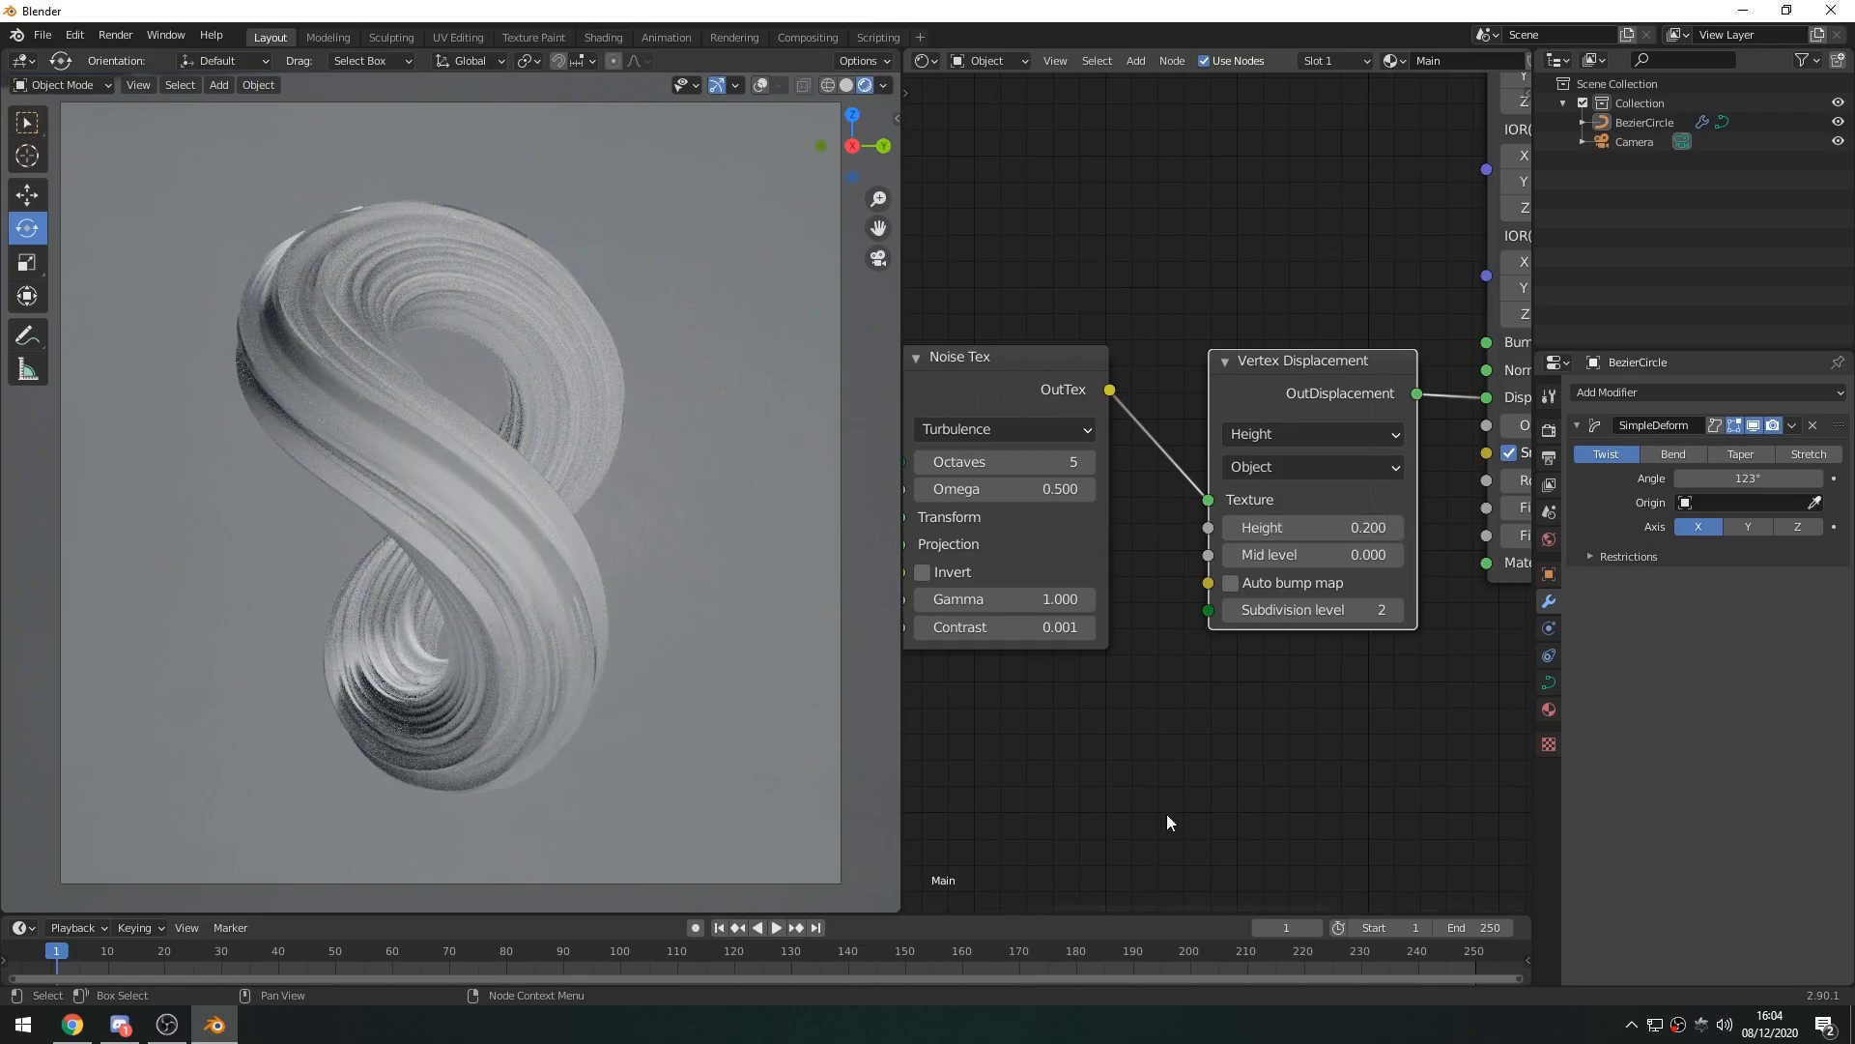
Add a Subdivision Surface modifier to the Bezier circle, after the twist SimpleDeform modifier
{"action": "middle_click_drag", "start_coordinate": [1162, 804], "coordinate": [1177, 746]}
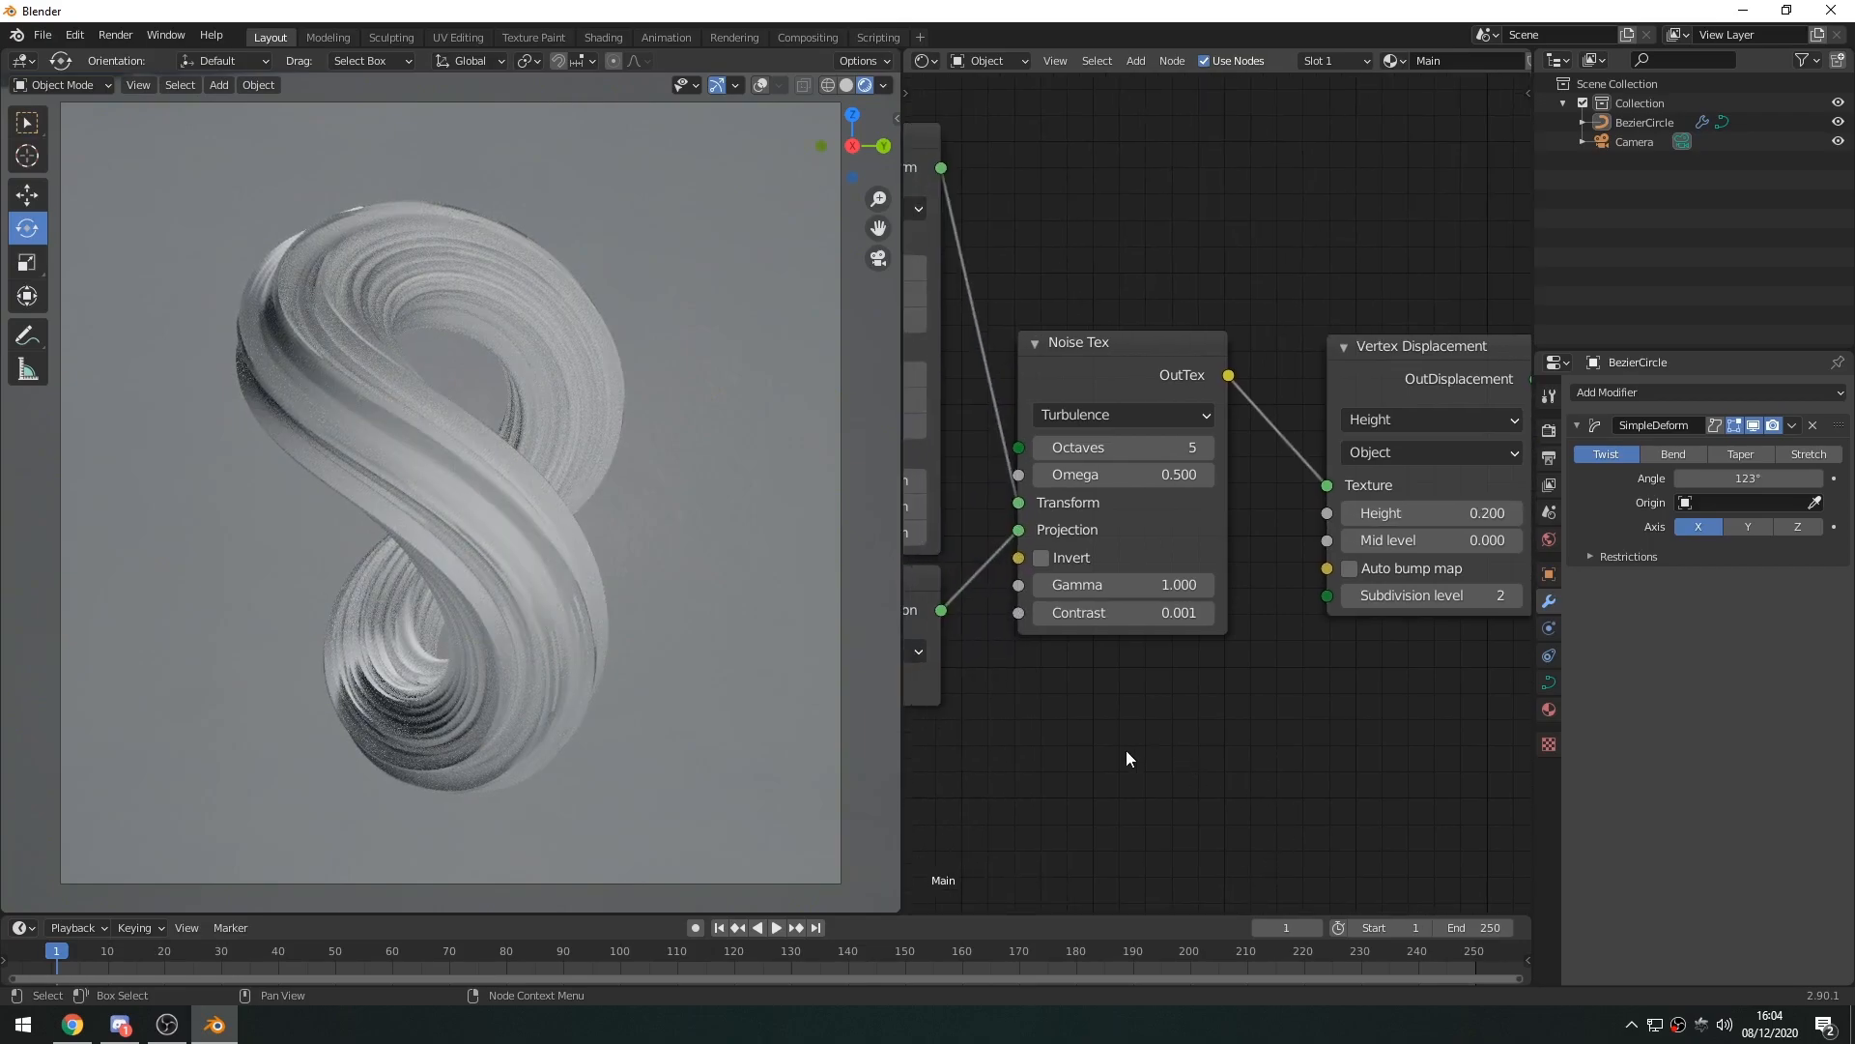
{"action": "left_click", "coordinate": [1606, 392]}
{"action": "left_click", "coordinate": [1544, 629]}
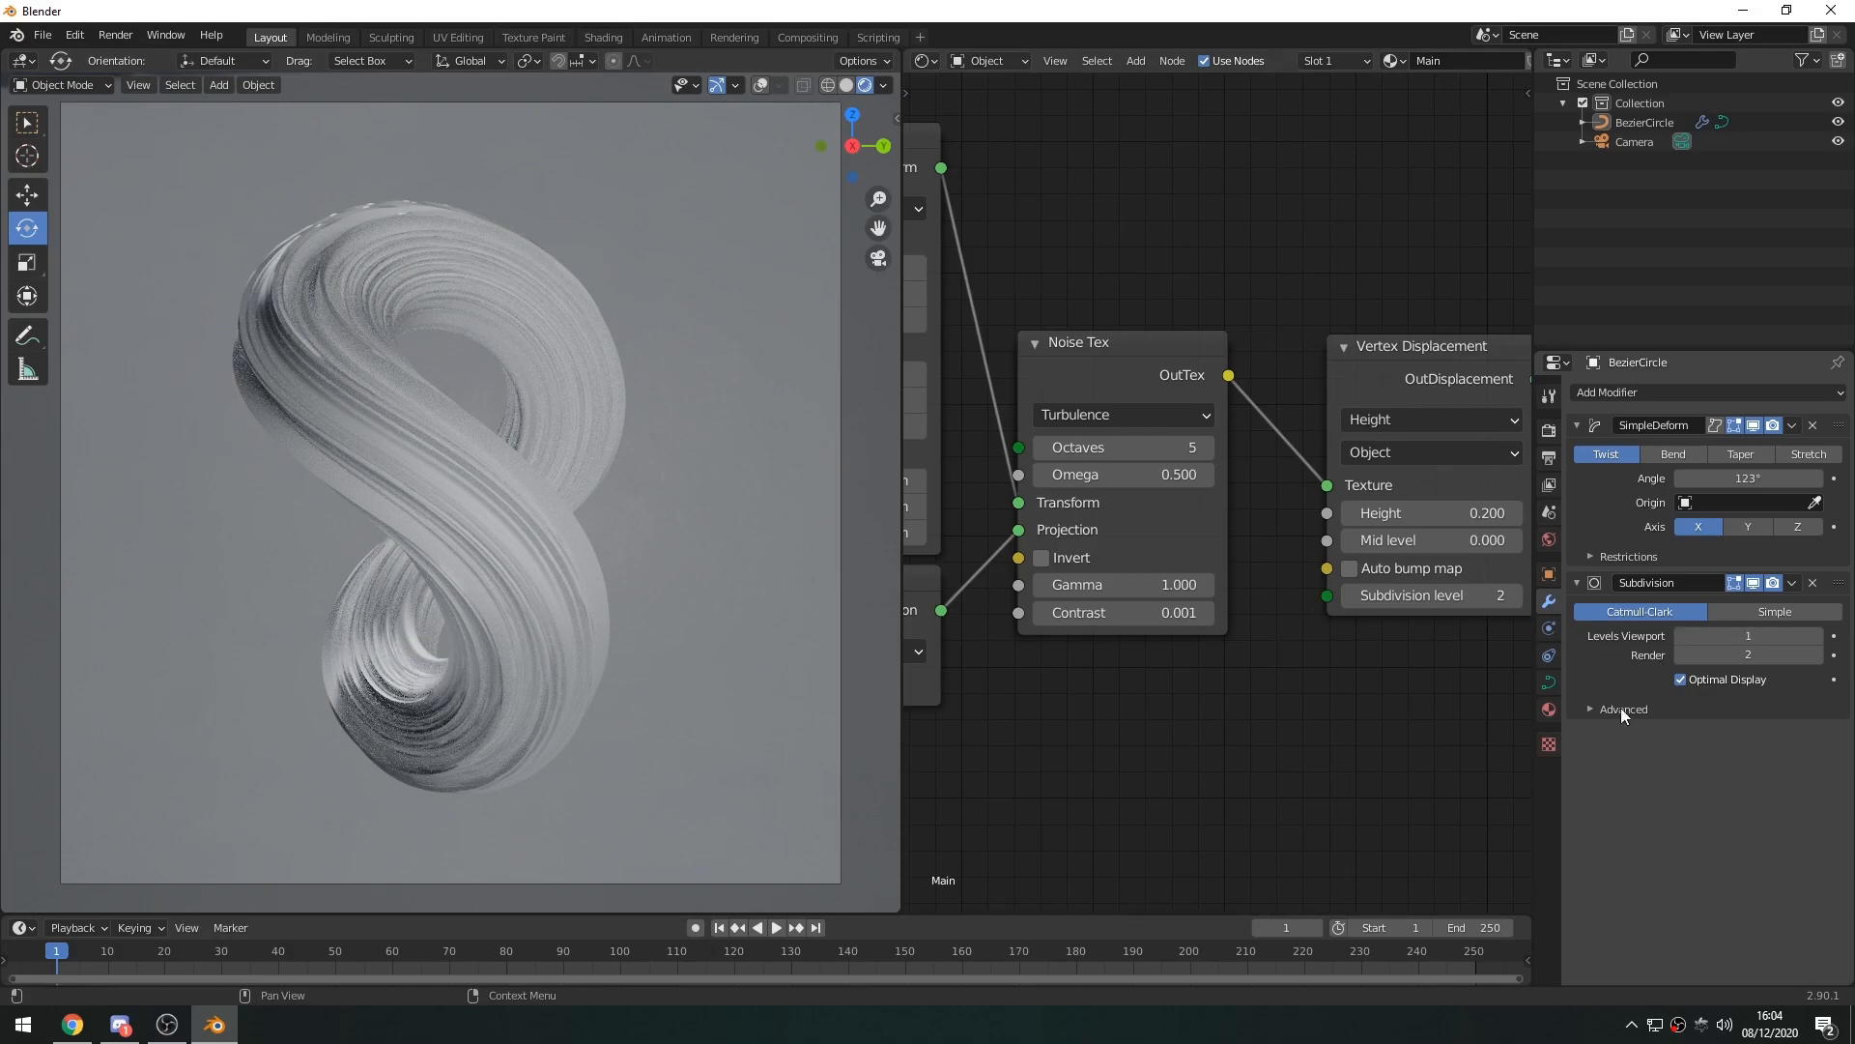
Examine the displaced ring's surface detail from other angles, and return to the camera view
{"action": "middle_click_drag", "start_coordinate": [1220, 723], "coordinate": [1407, 744]}
{"action": "middle_click_drag", "start_coordinate": [1206, 731], "coordinate": [1332, 725]}
{"action": "scroll", "coordinate": [1138, 461], "scroll_direction": "up", "scroll_amount": 2}
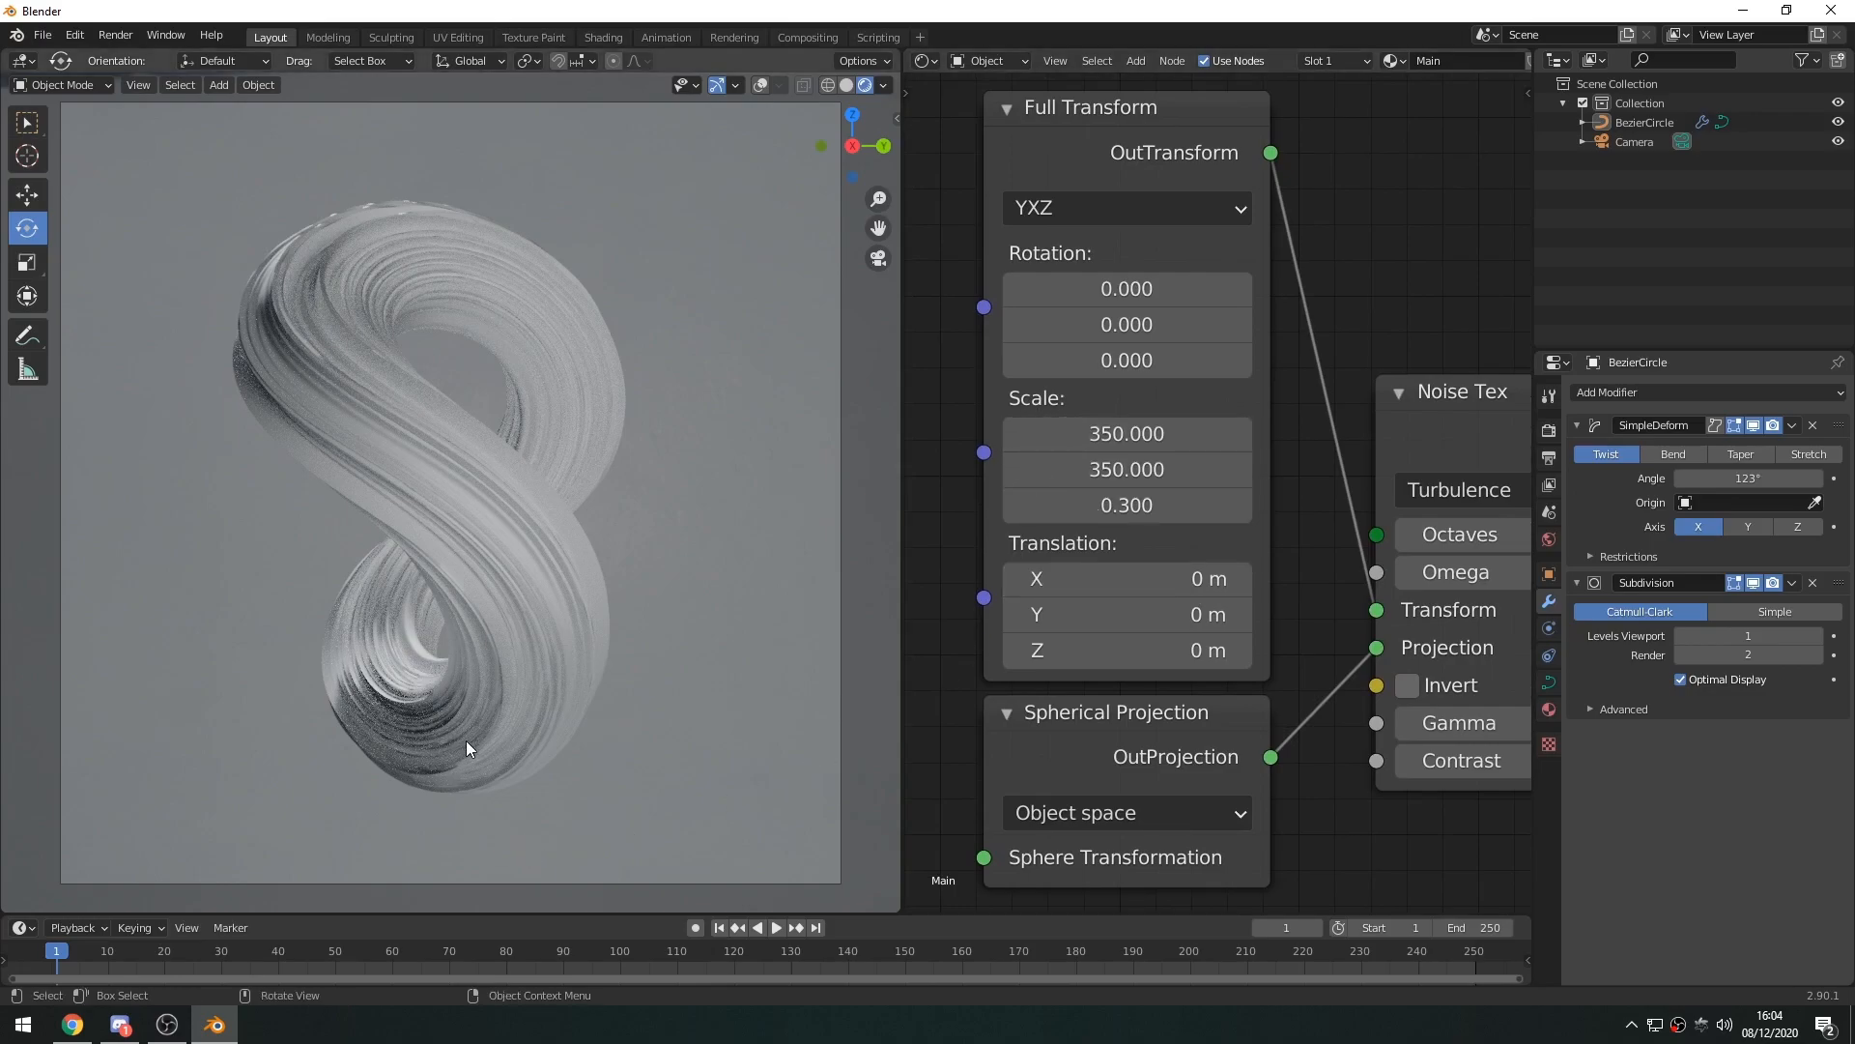
{"action": "middle_click_drag", "start_coordinate": [482, 600], "coordinate": [355, 555]}
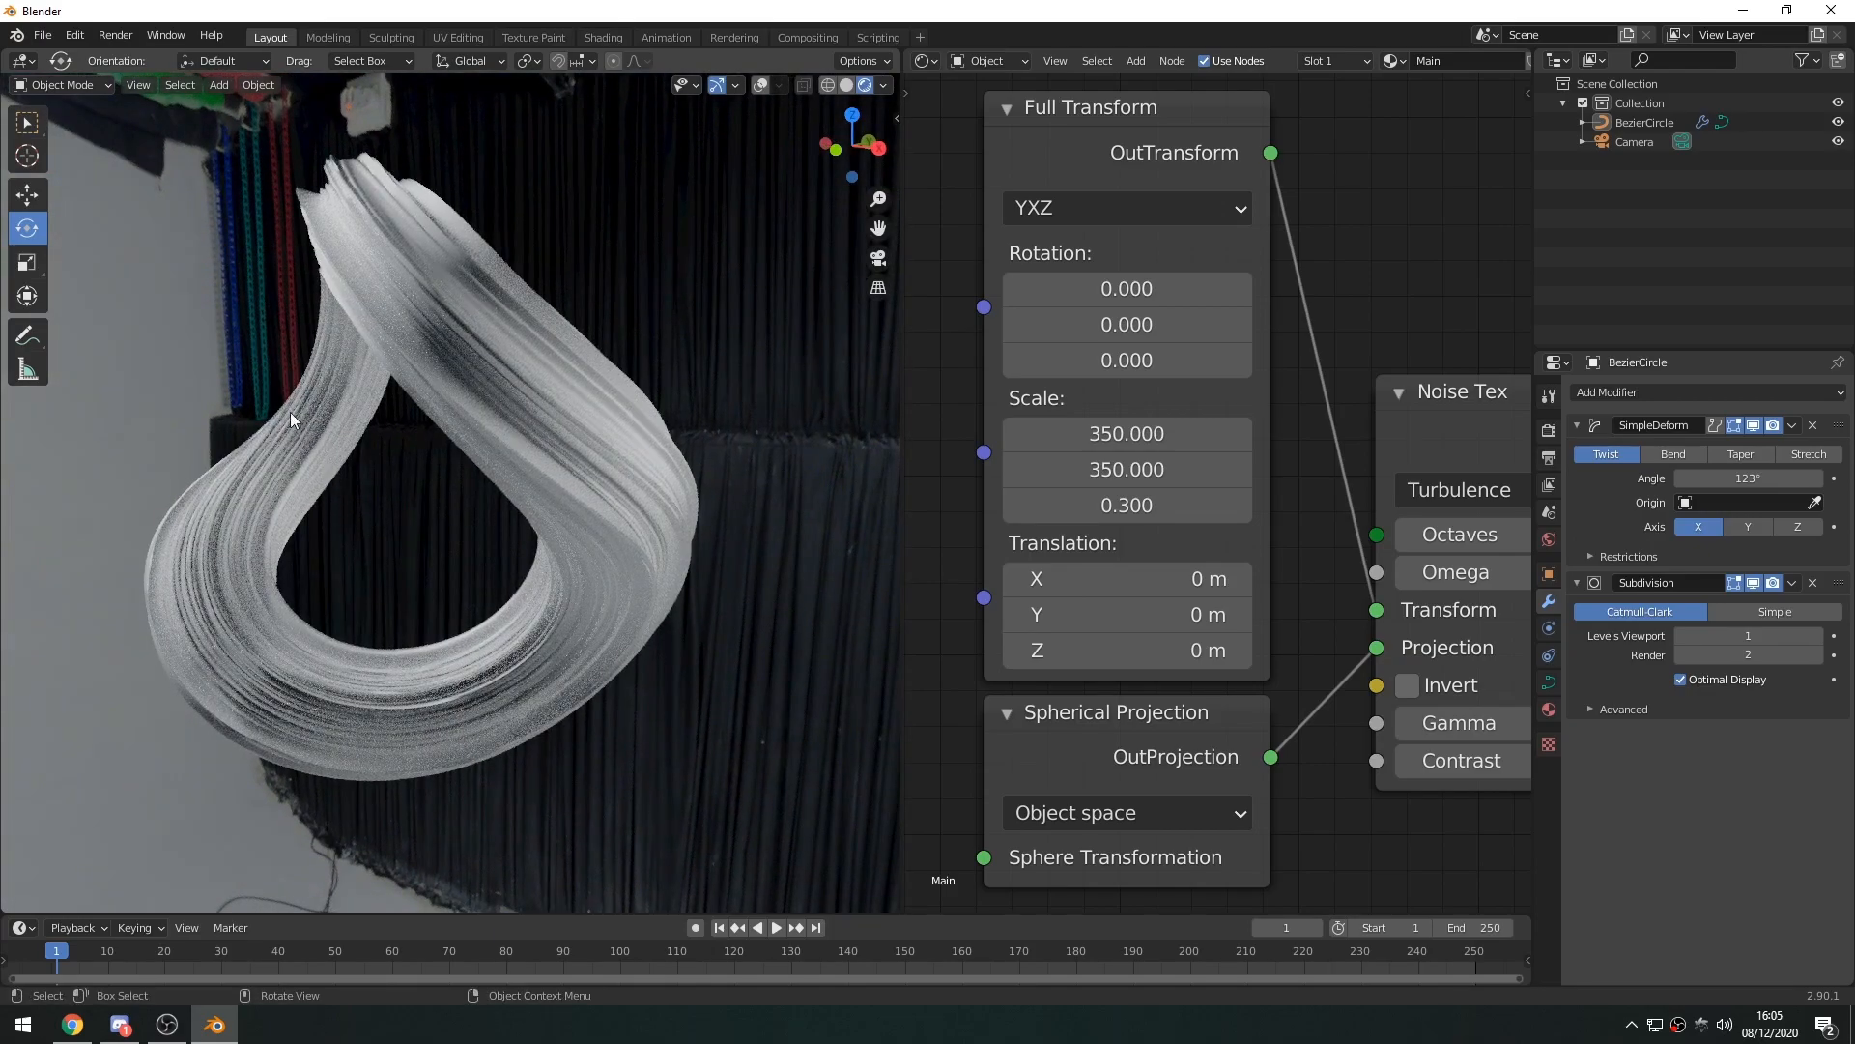
{"action": "scroll", "coordinate": [365, 548], "scroll_direction": "up", "scroll_amount": 5}
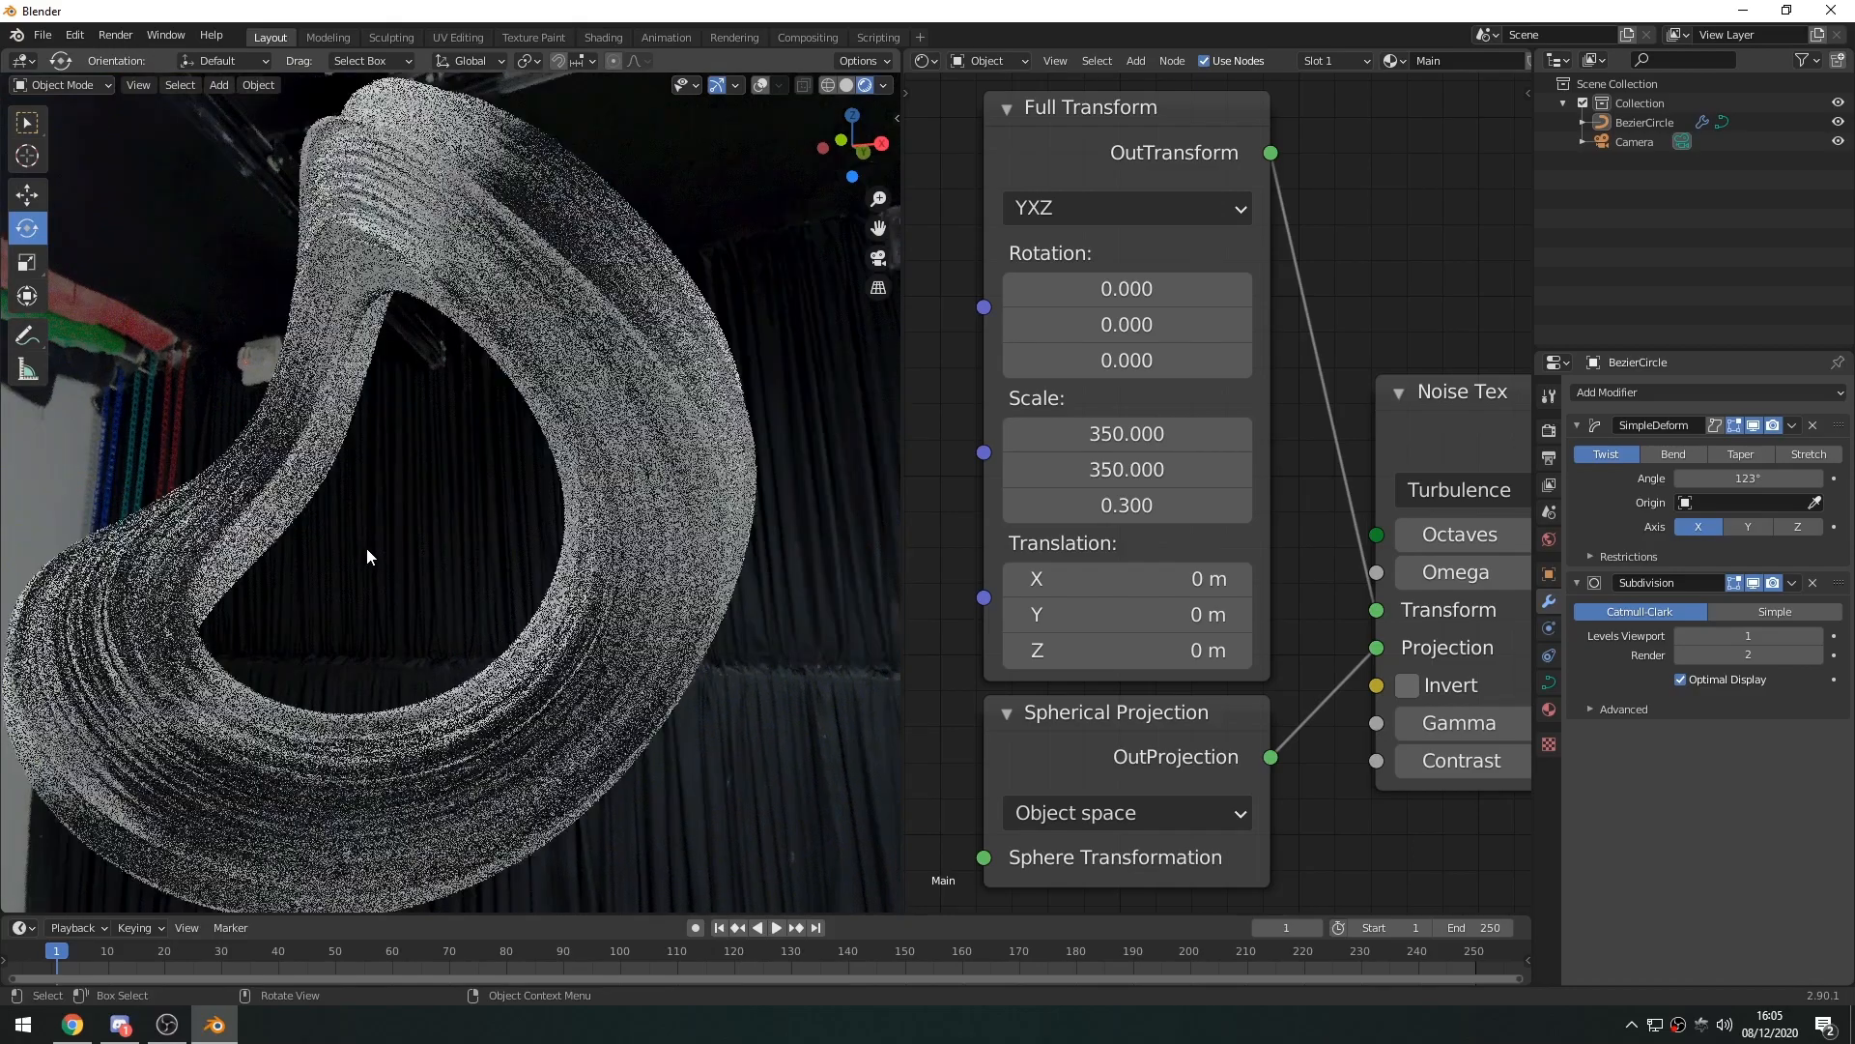
{"action": "scroll", "coordinate": [381, 565], "scroll_direction": "down", "scroll_amount": 5}
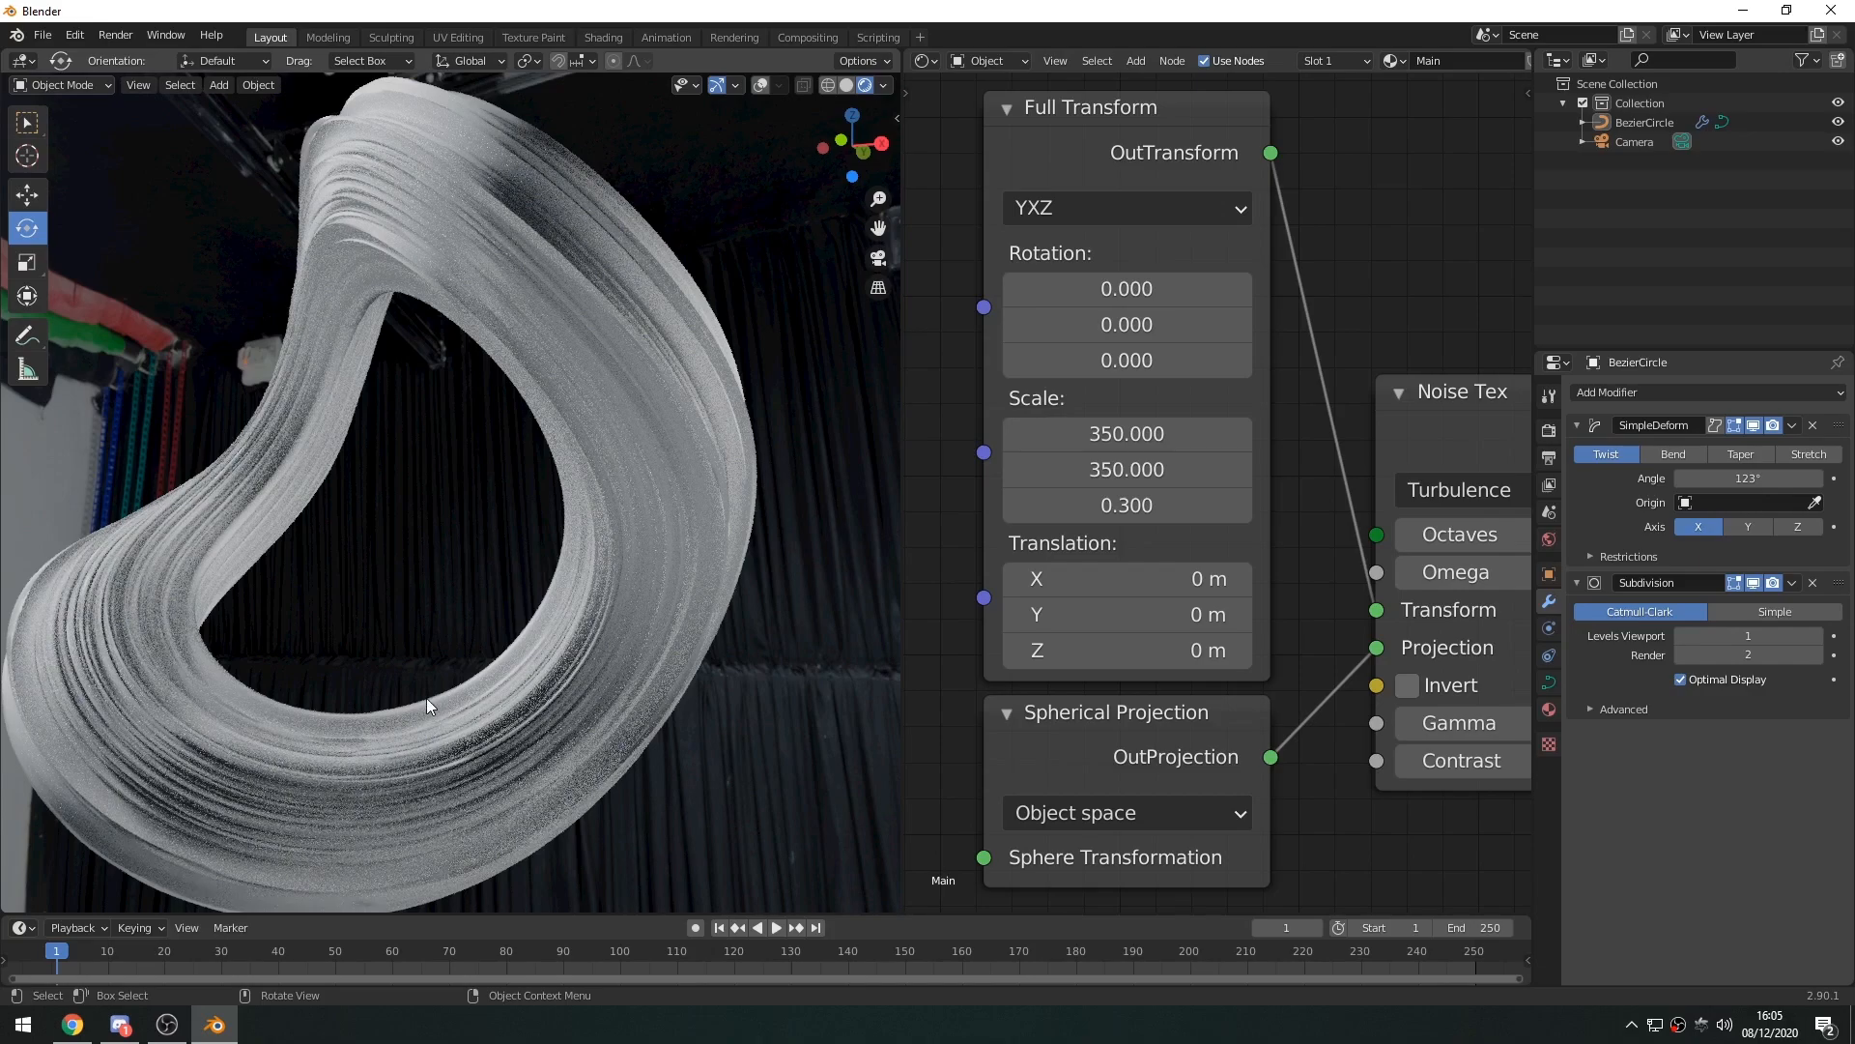
{"action": "key", "text": "KP_0"}
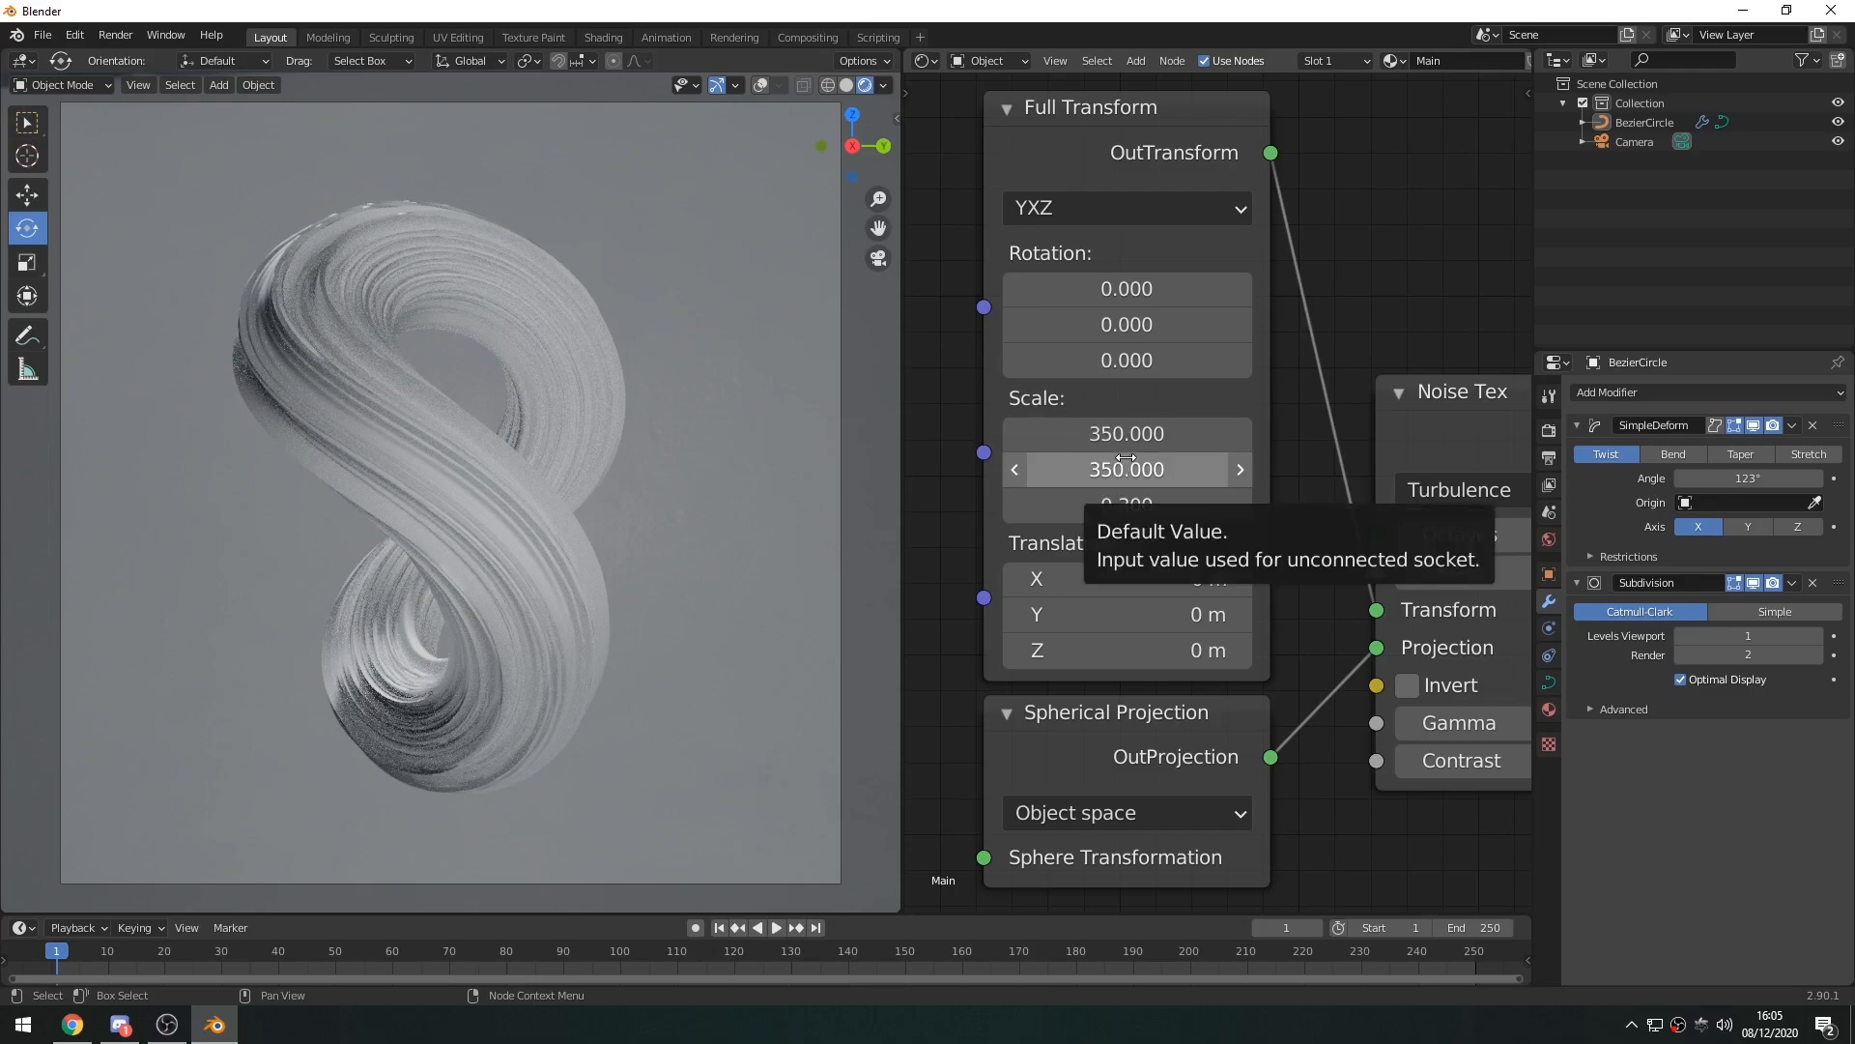
Try 10000 for the Full Transform's first two Scale values, and set both back to 350
{"action": "left_click_drag", "start_coordinate": [1127, 457], "coordinate": [1133, 435]}
{"action": "type", "text": "10000"}
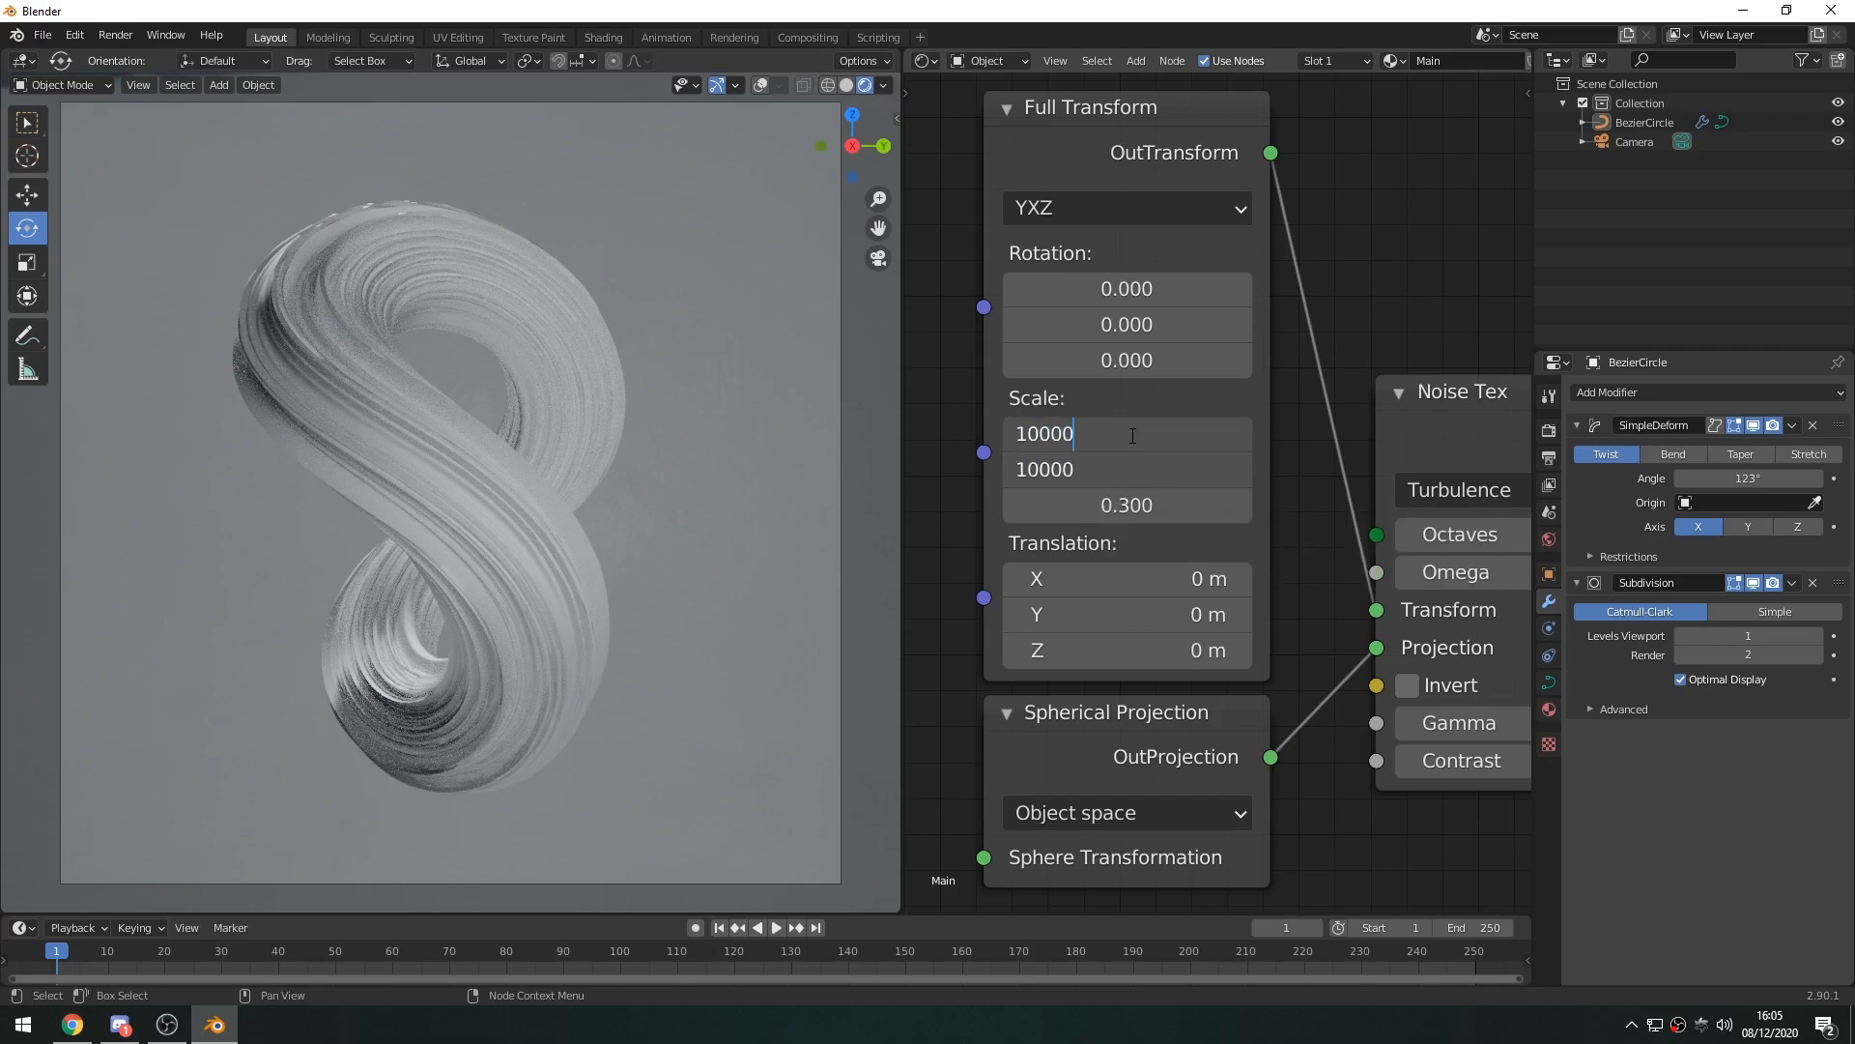
{"action": "key", "text": "Return"}
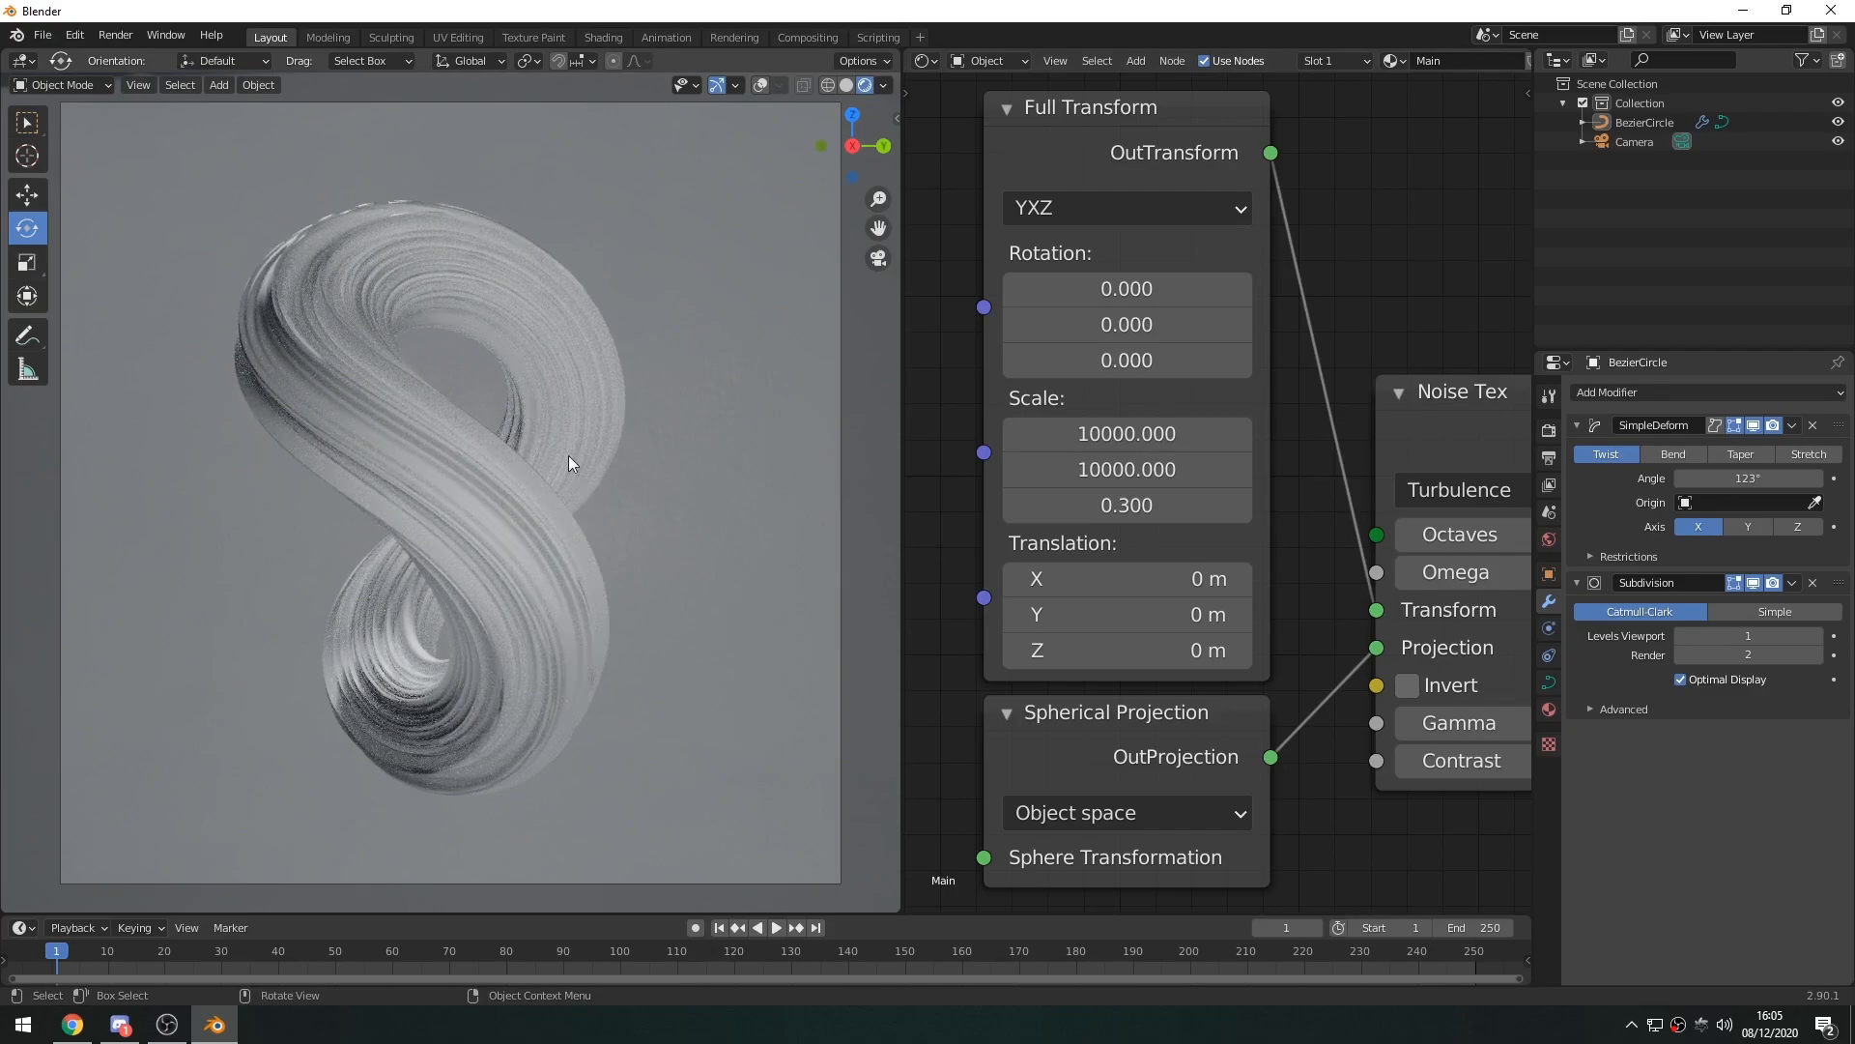
{"action": "left_click_drag", "start_coordinate": [1123, 441], "coordinate": [1123, 468]}
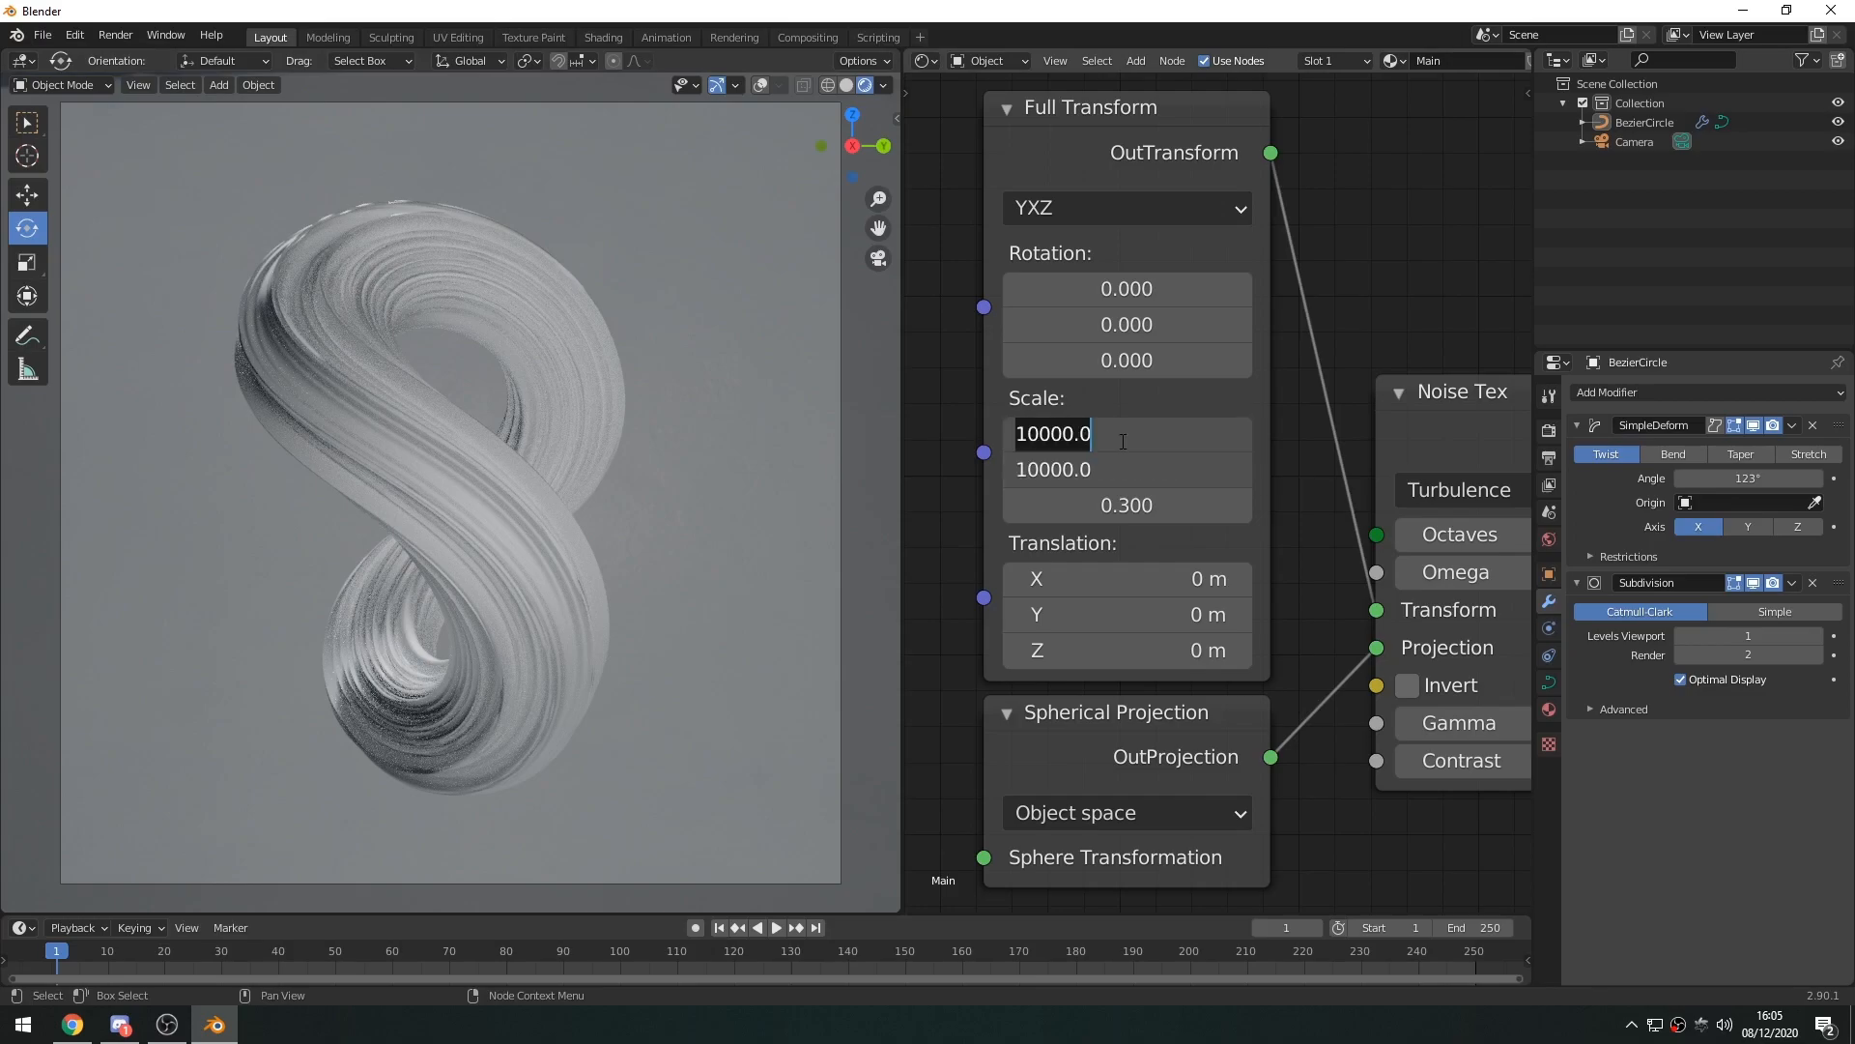
{"action": "type", "text": "350"}
{"action": "key", "text": "Return"}
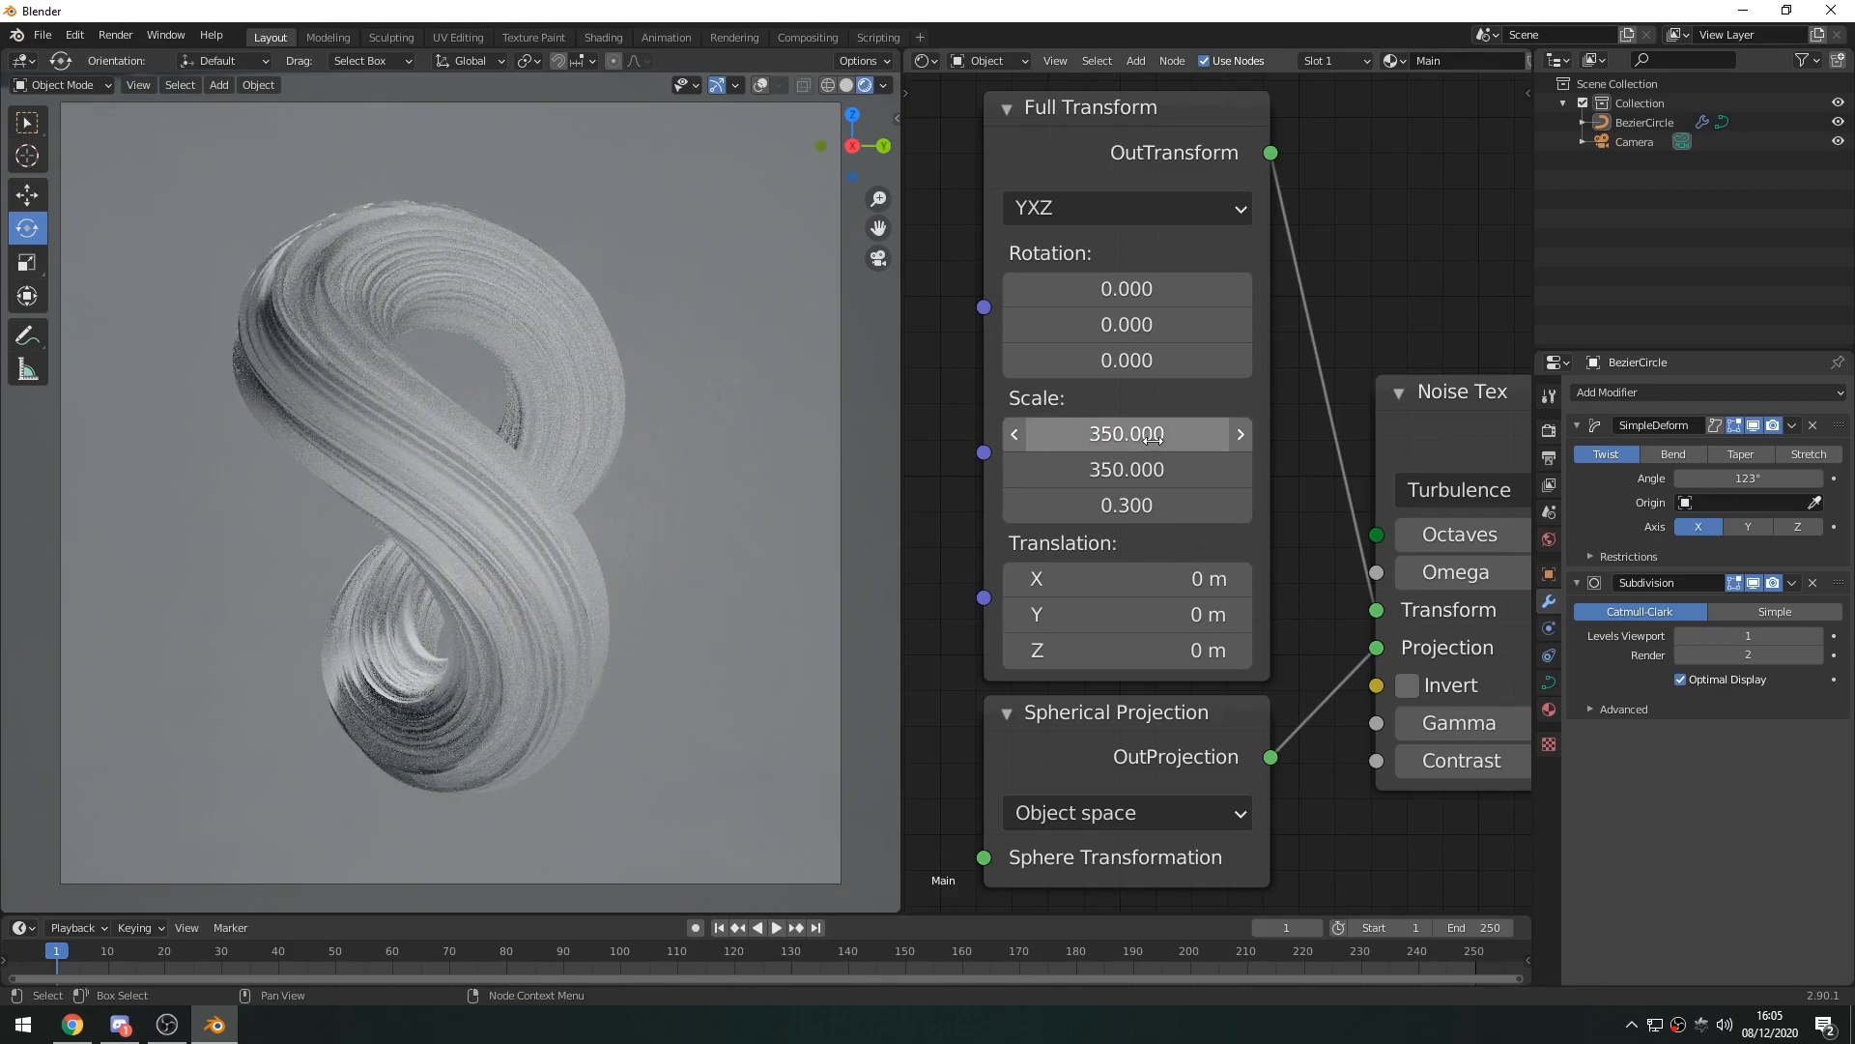
Add a Gradient Tex node and place it above the Vertex Displacement node
{"action": "scroll", "coordinate": [1322, 646], "scroll_direction": "down", "scroll_amount": 2}
{"action": "middle_click_drag", "start_coordinate": [1322, 646], "coordinate": [1192, 633]}
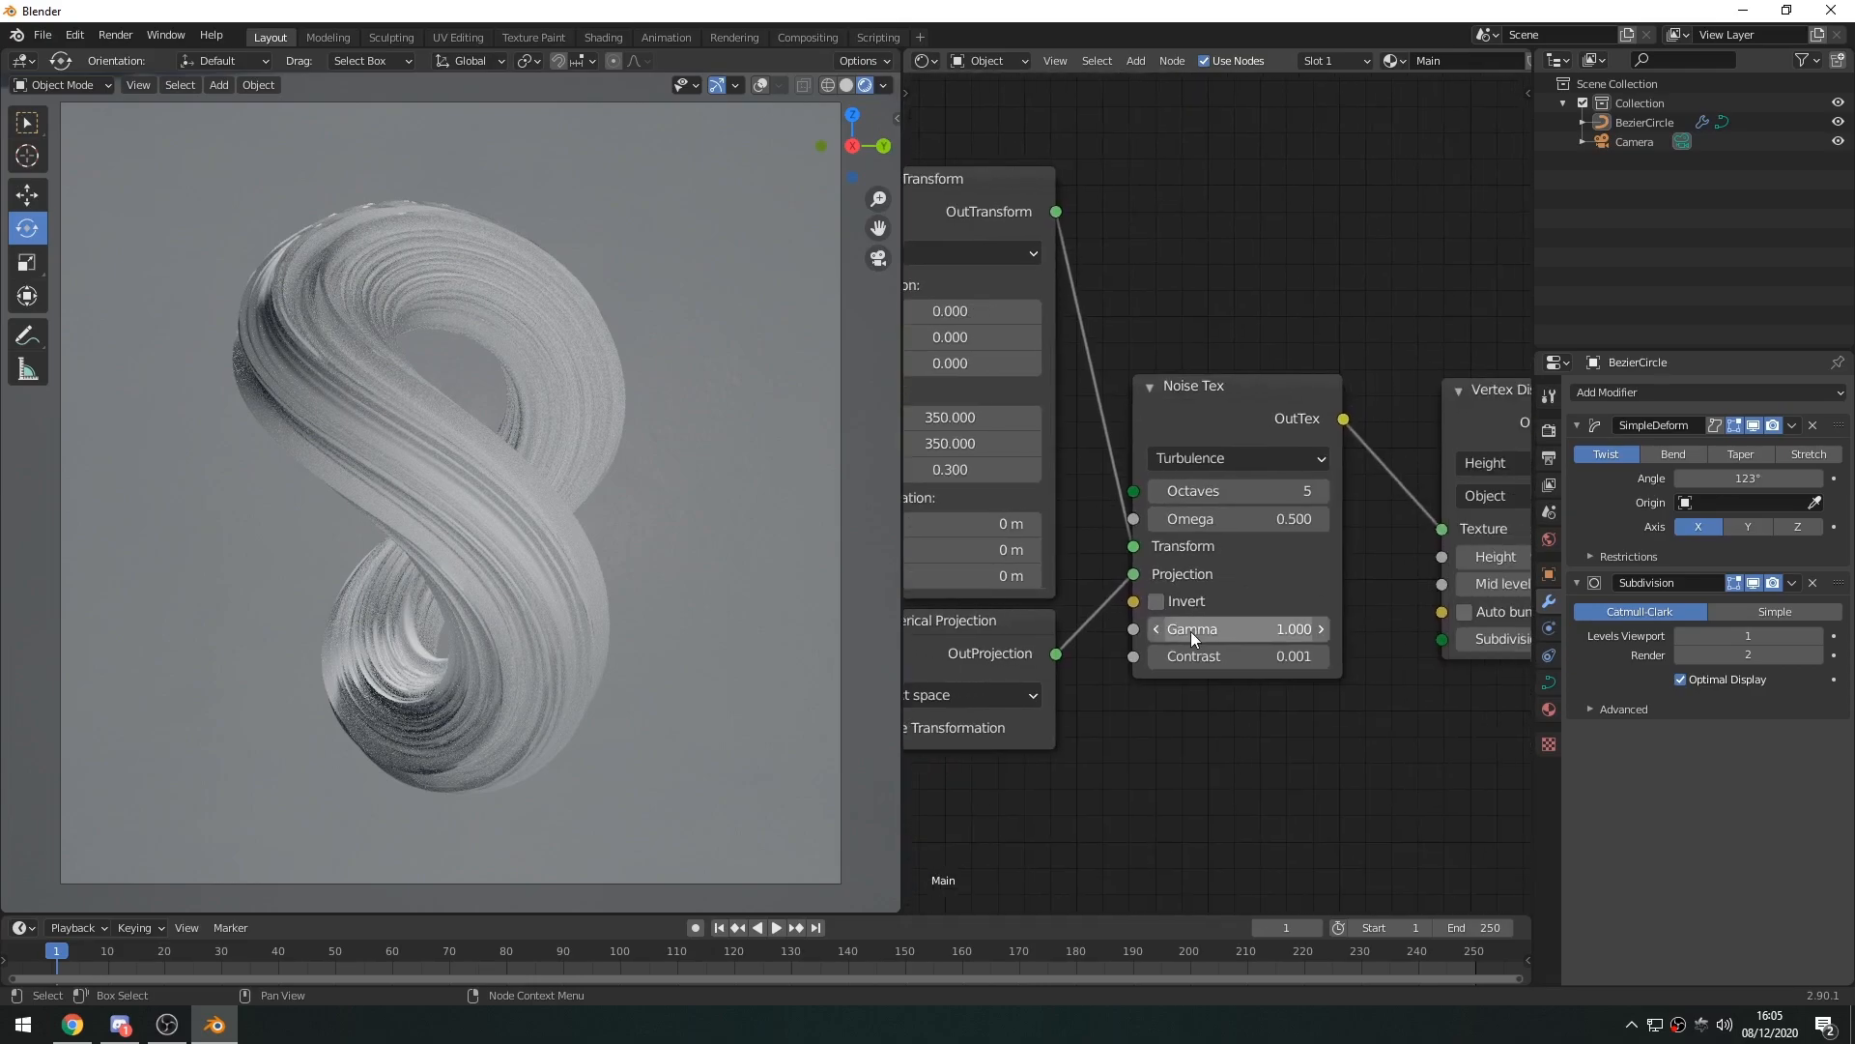
{"action": "middle_click_drag", "start_coordinate": [1272, 582], "coordinate": [1148, 715]}
{"action": "mouse_move", "coordinate": [1311, 606]}
{"action": "middle_mouse_down"}
{"action": "mouse_move", "coordinate": [1183, 665]}
{"action": "mouse_move", "coordinate": [1188, 715]}
{"action": "mouse_move", "coordinate": [1249, 721]}
{"action": "middle_mouse_up"}
{"action": "key", "text": "shift+a"}
{"action": "left_click", "coordinate": [1300, 439]}
{"action": "type", "text": "grad"}
{"action": "left_click", "coordinate": [1361, 477]}
{"action": "left_click", "coordinate": [1334, 288]}
Connect the Noise Tex output to the Gradient Tex's Texture input and the gradient's output to the Metal Material's Specular input
{"action": "middle_click_drag", "start_coordinate": [1165, 515], "coordinate": [1138, 493]}
{"action": "left_click", "coordinate": [1038, 607]}
{"action": "left_click_drag", "start_coordinate": [1038, 610], "coordinate": [1016, 590]}
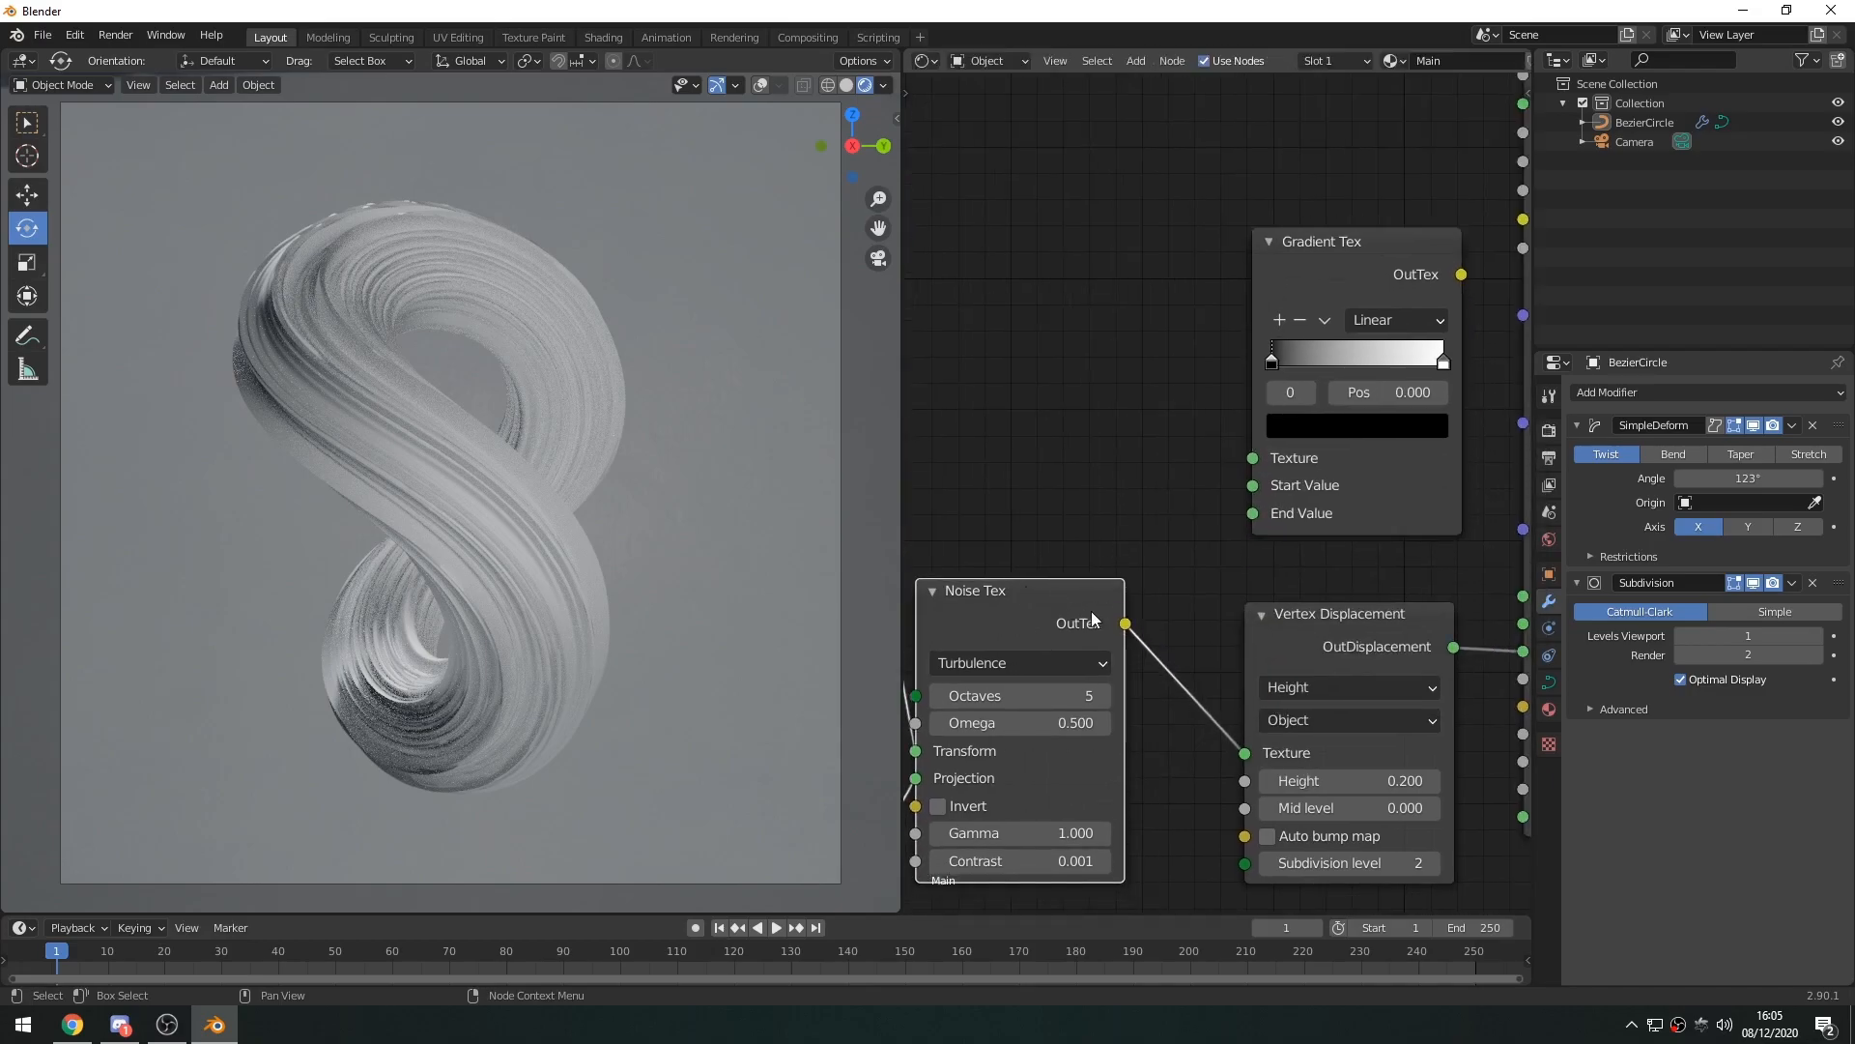
{"action": "left_click_drag", "start_coordinate": [1125, 623], "coordinate": [1247, 462]}
{"action": "middle_click_drag", "start_coordinate": [1380, 314], "coordinate": [1154, 510]}
{"action": "left_click_drag", "start_coordinate": [1158, 457], "coordinate": [1297, 271]}
{"action": "left_click", "coordinate": [1168, 410]}
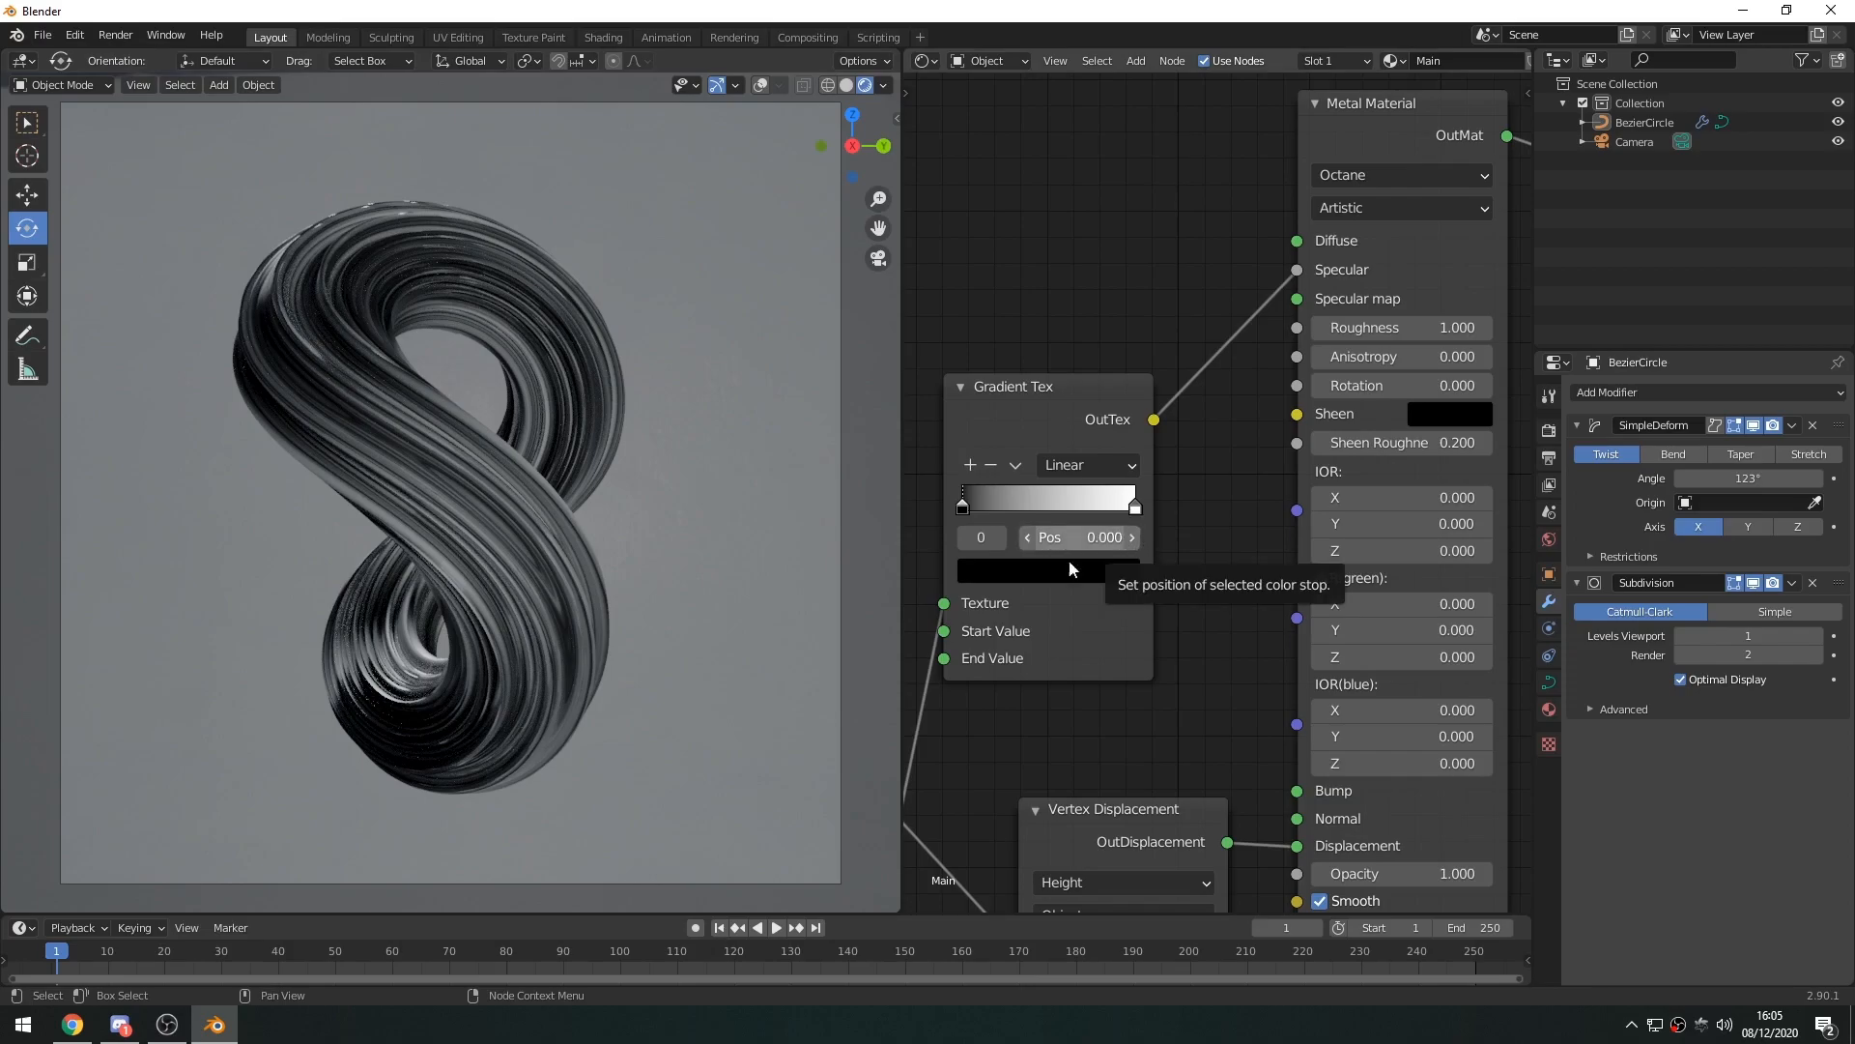
Change the Gradient Tex's black stop at position 0 to a light peach-pink at full brightness
{"action": "scroll", "coordinate": [1063, 581], "scroll_direction": "up", "scroll_amount": 3}
{"action": "scroll", "coordinate": [1112, 570], "scroll_direction": "up", "scroll_amount": 2}
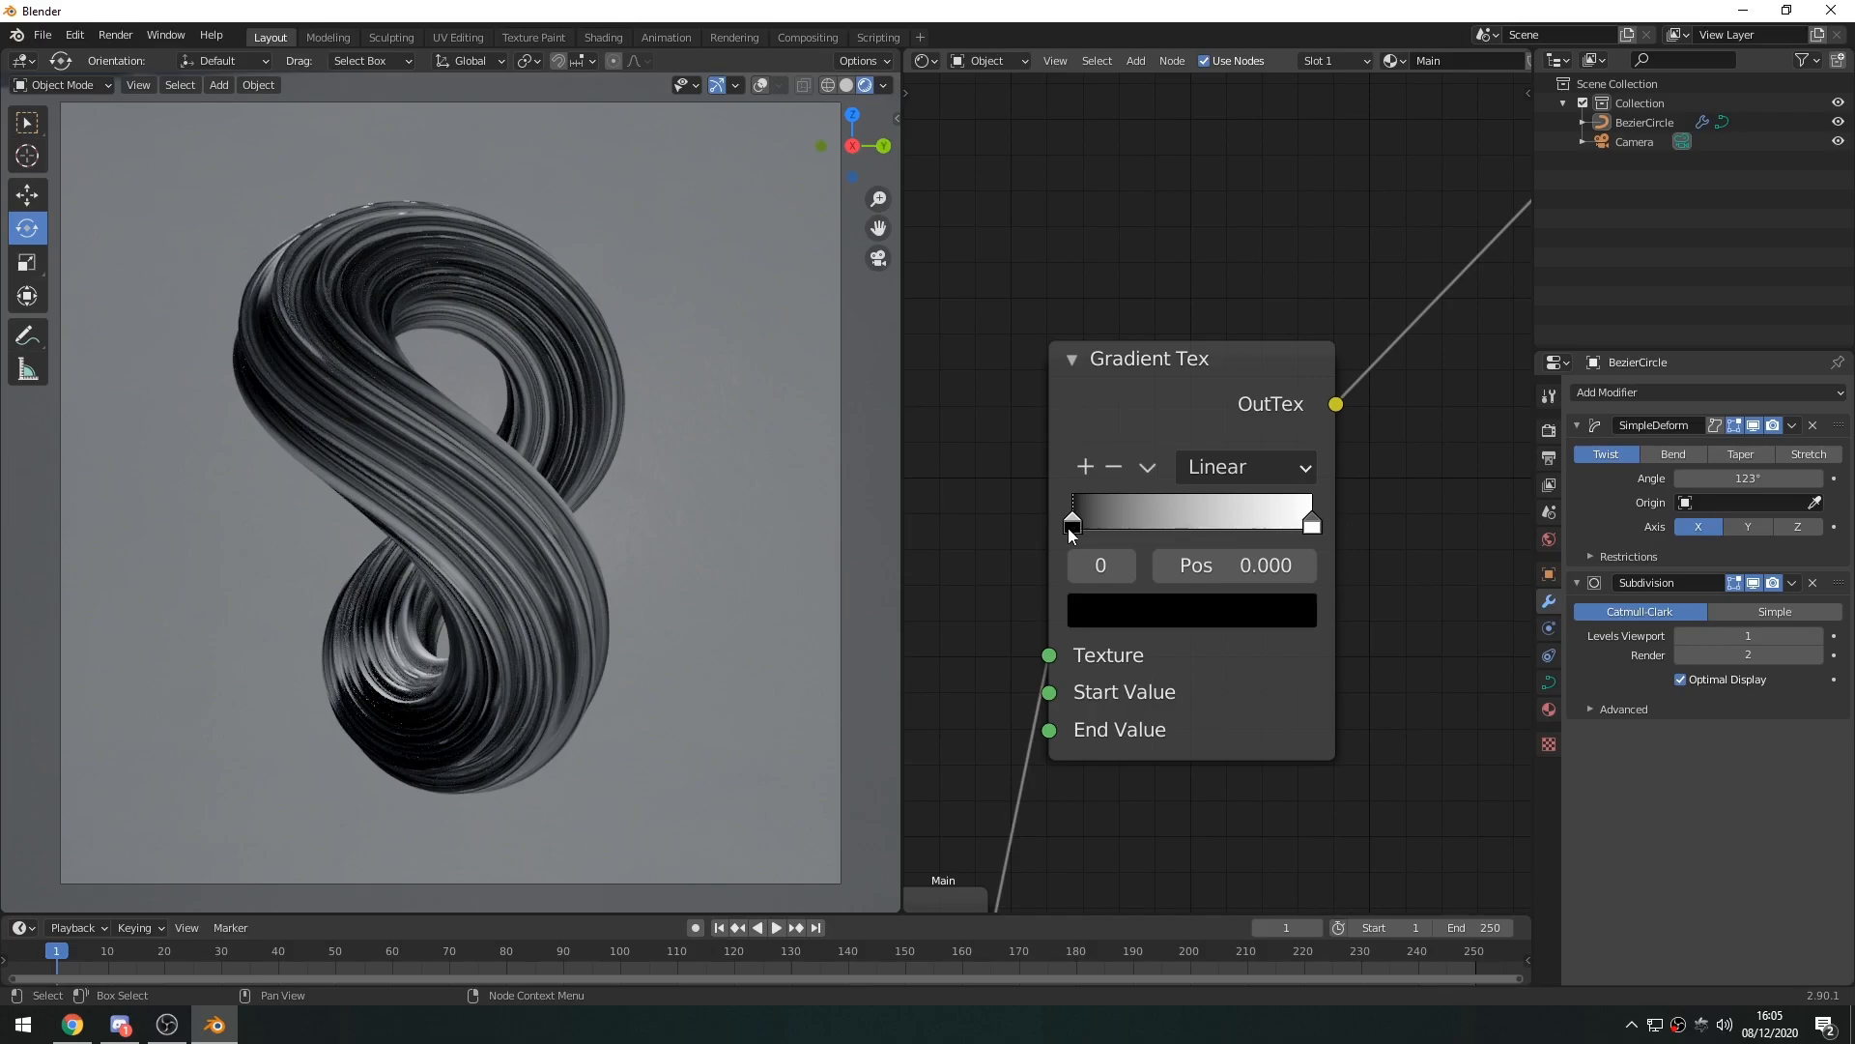
{"action": "left_click", "coordinate": [1103, 614]}
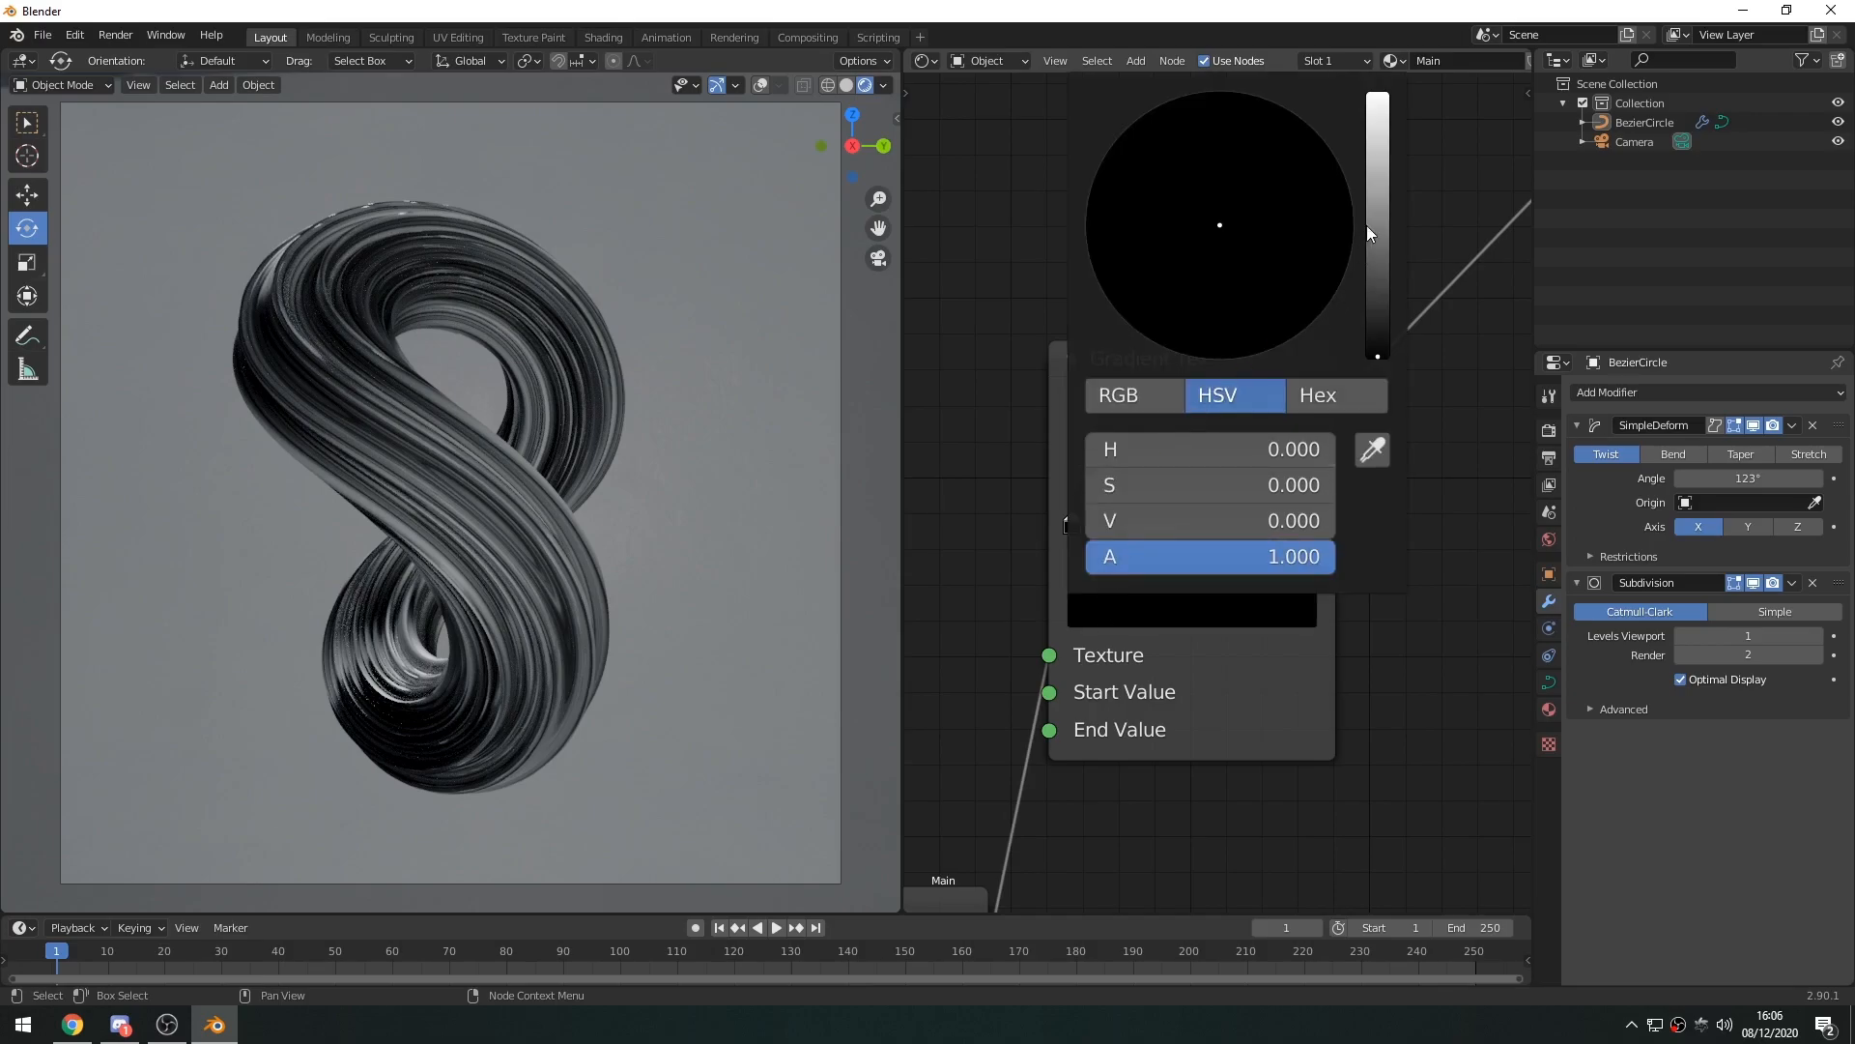
{"action": "left_click_drag", "start_coordinate": [1366, 229], "coordinate": [1377, 92]}
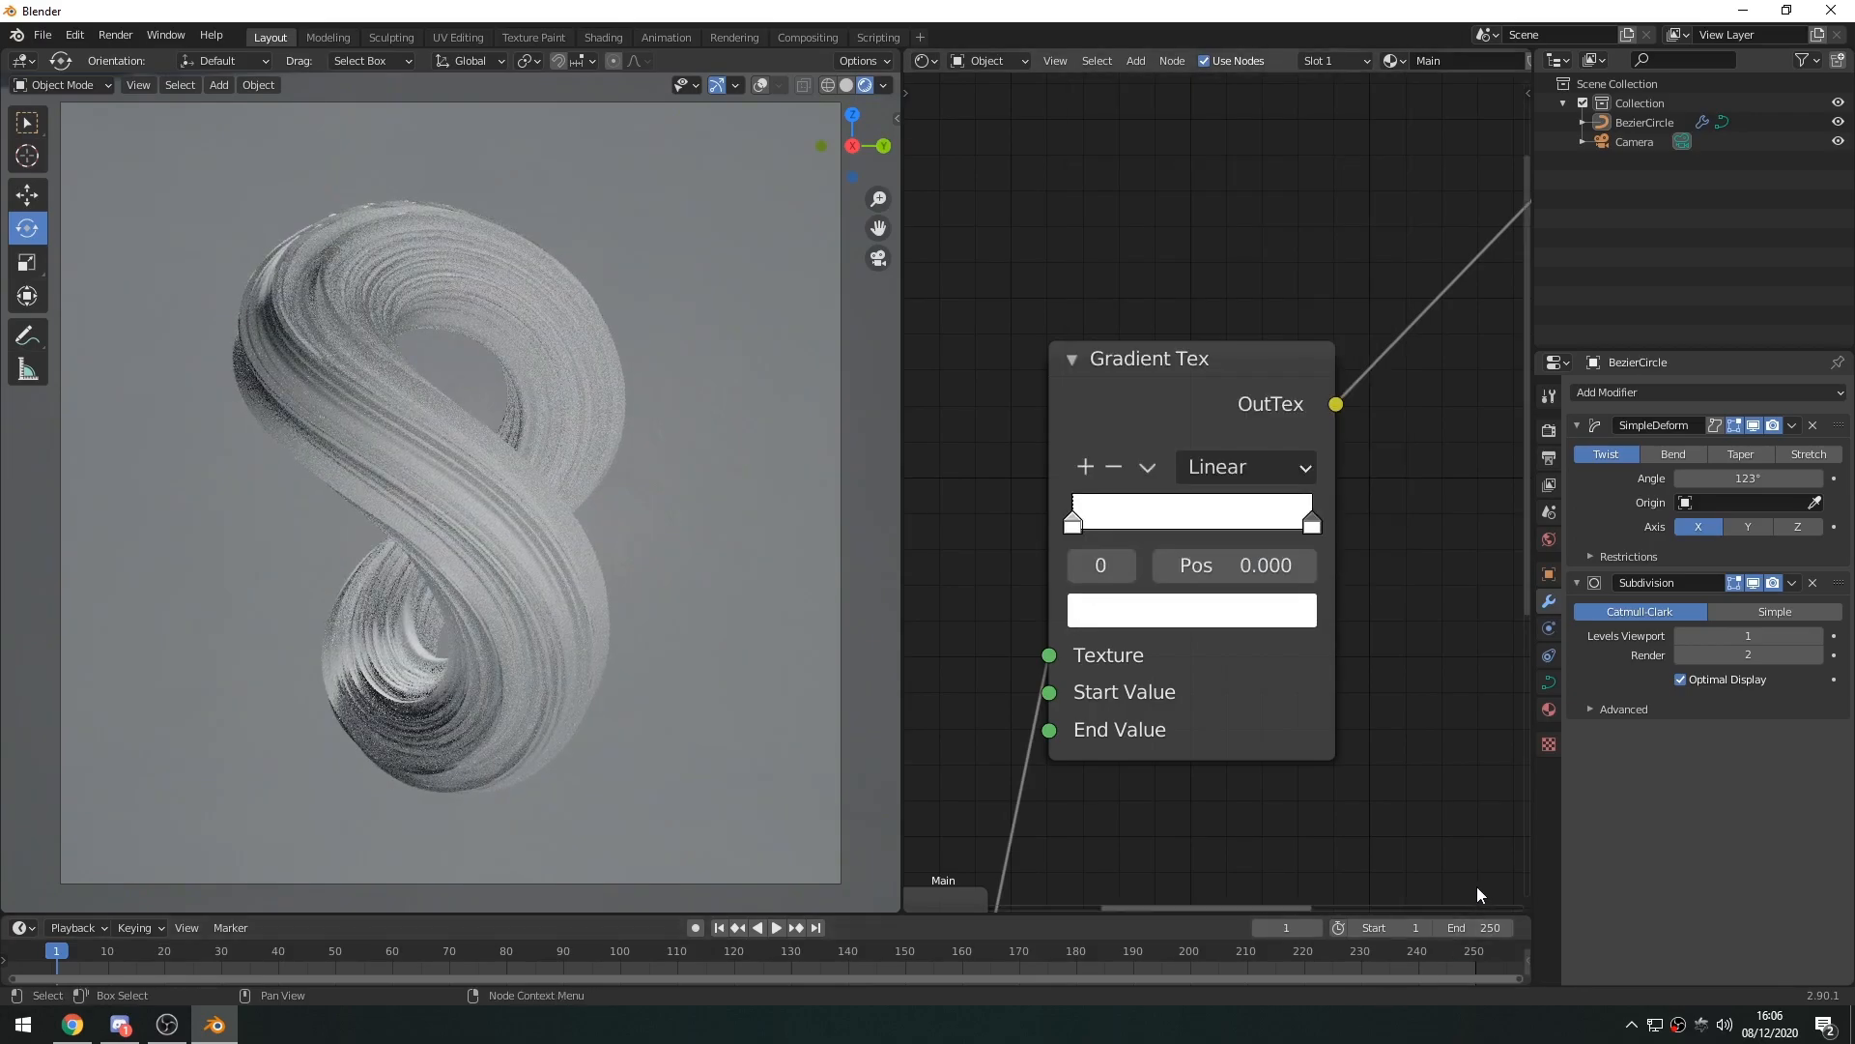
{"action": "left_click", "coordinate": [1100, 616]}
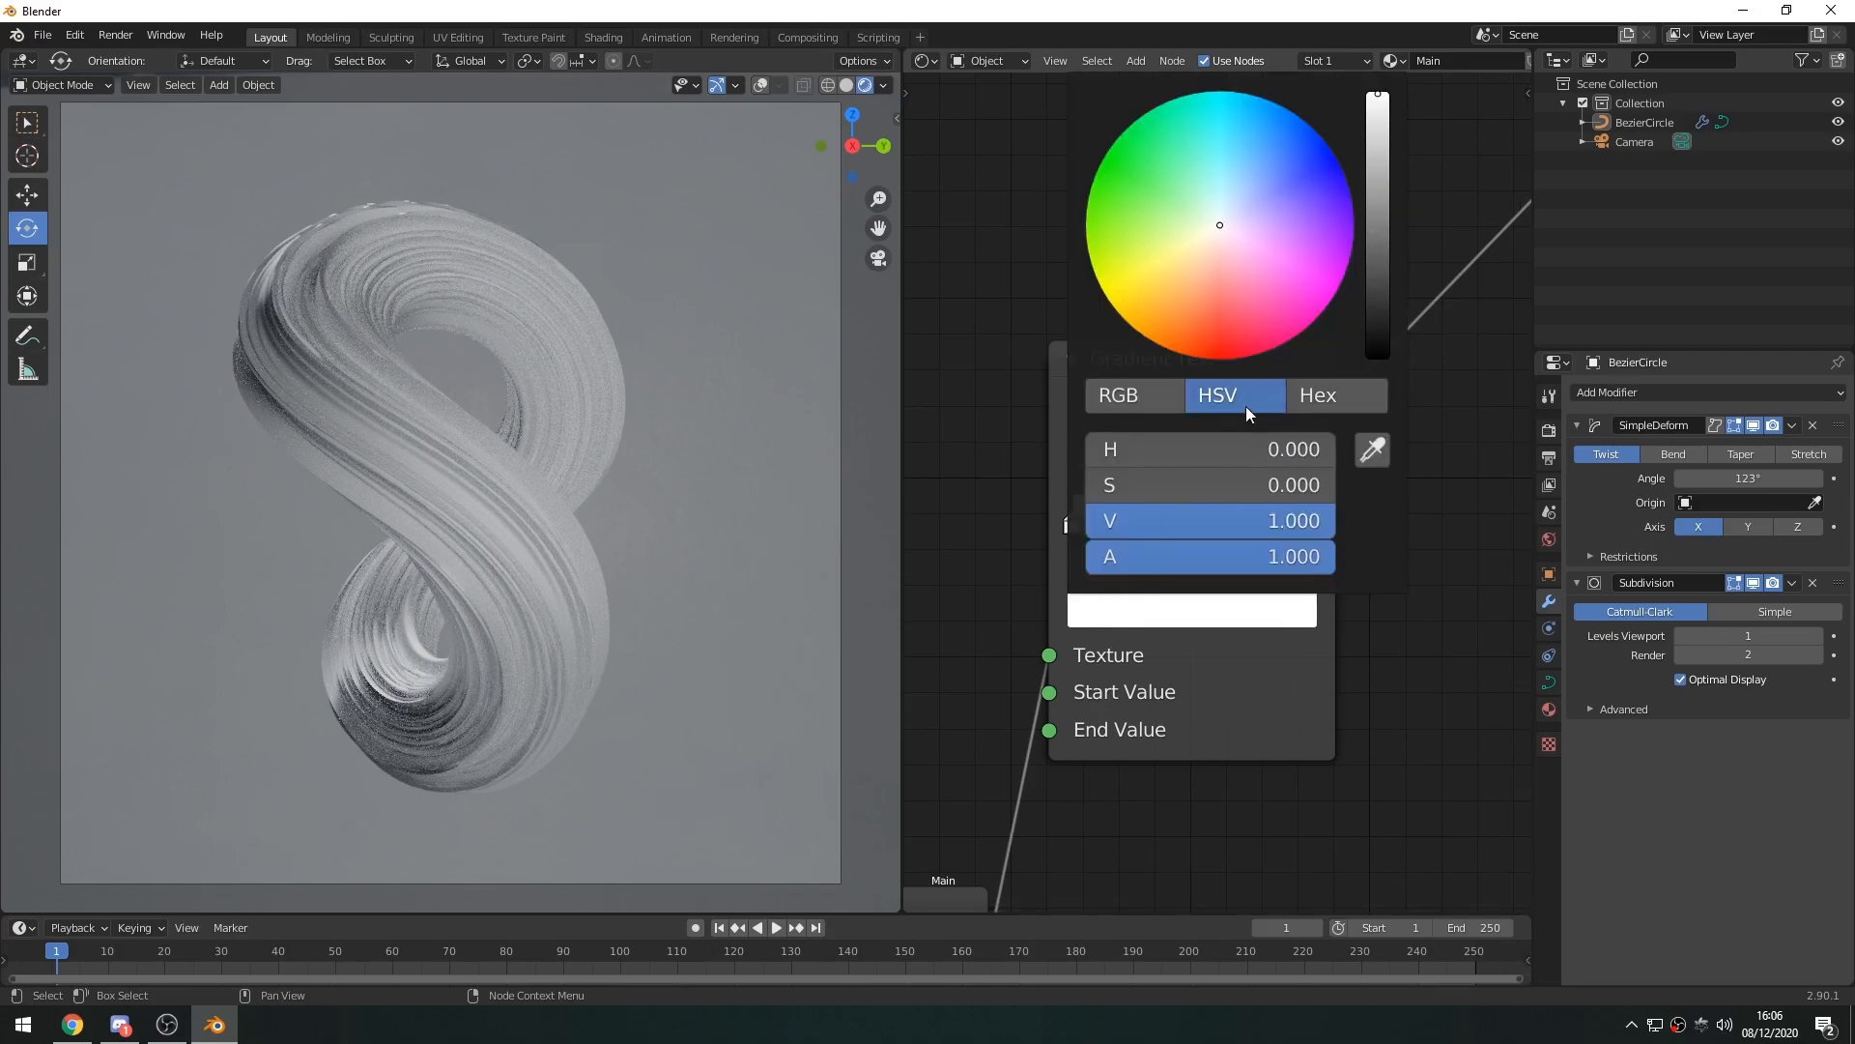
{"action": "left_click", "coordinate": [1116, 614]}
{"action": "left_click_drag", "start_coordinate": [1226, 259], "coordinate": [1209, 262]}
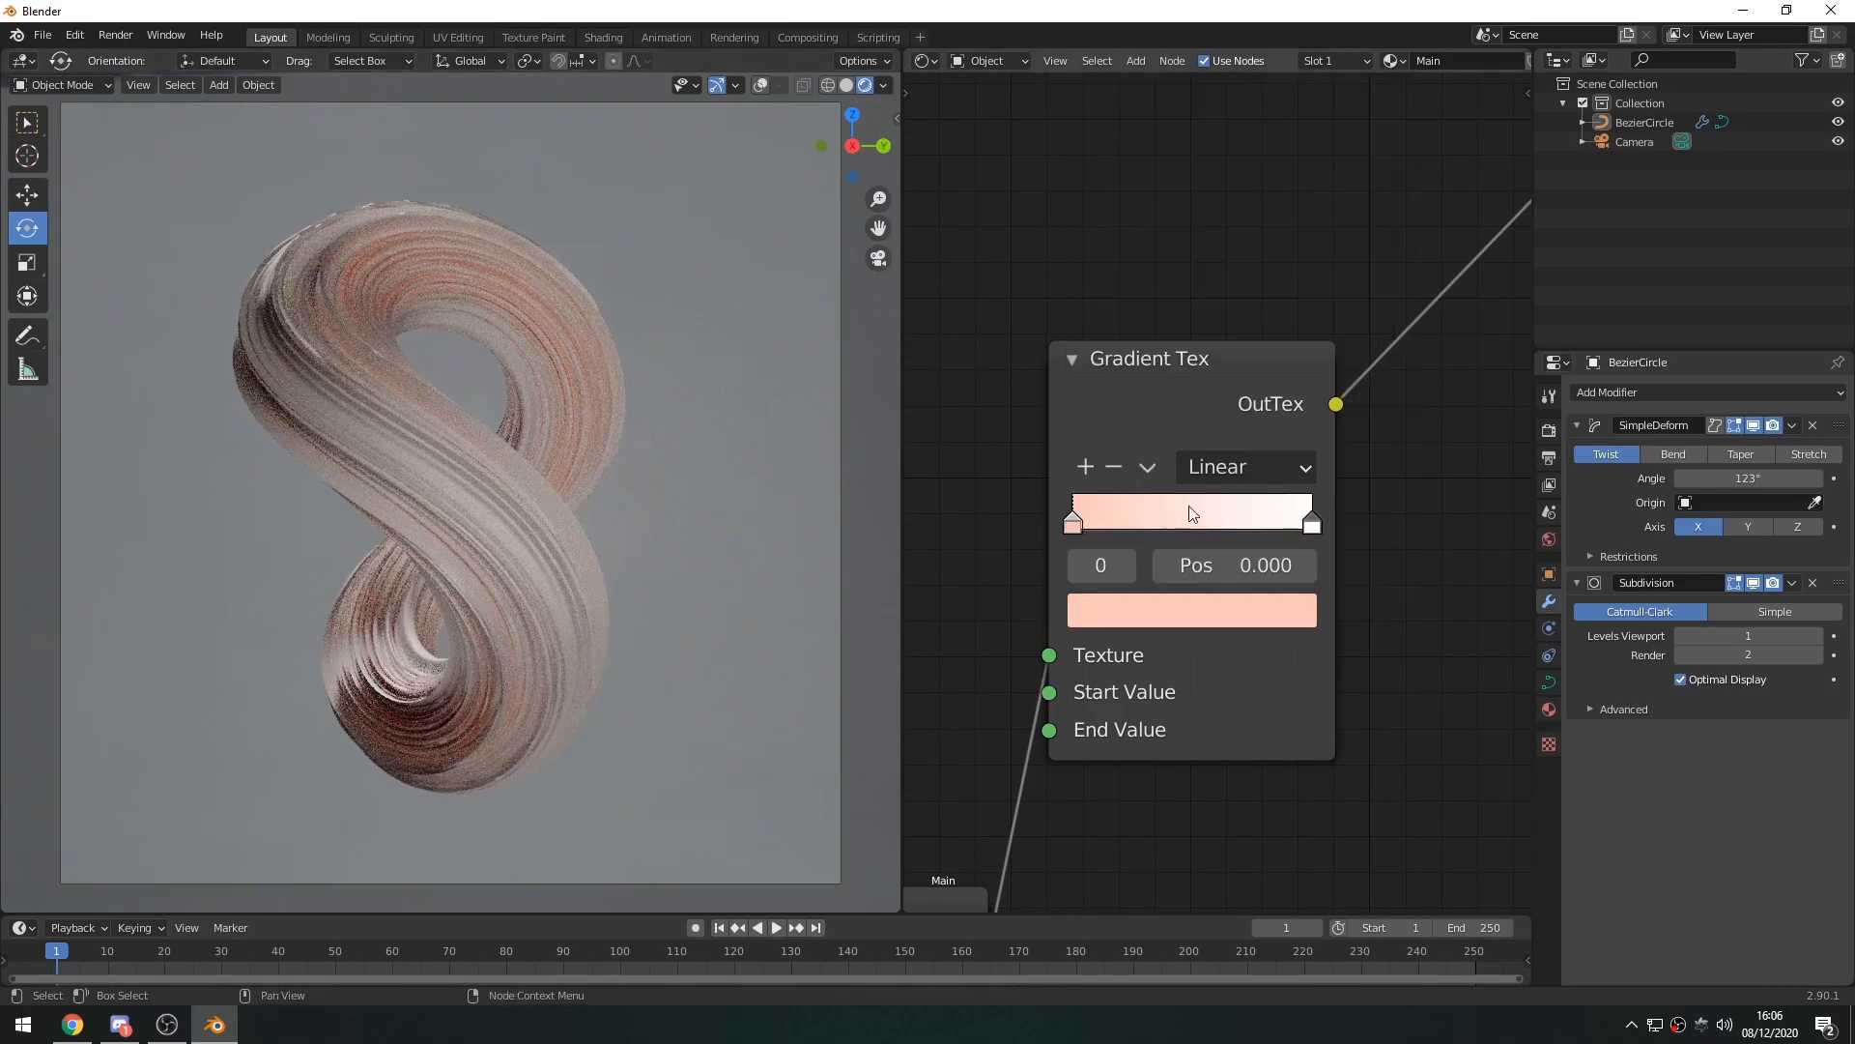
Move the gradient's white stop to a position of about 0.236
{"action": "left_click_drag", "start_coordinate": [1312, 526], "coordinate": [1123, 525]}
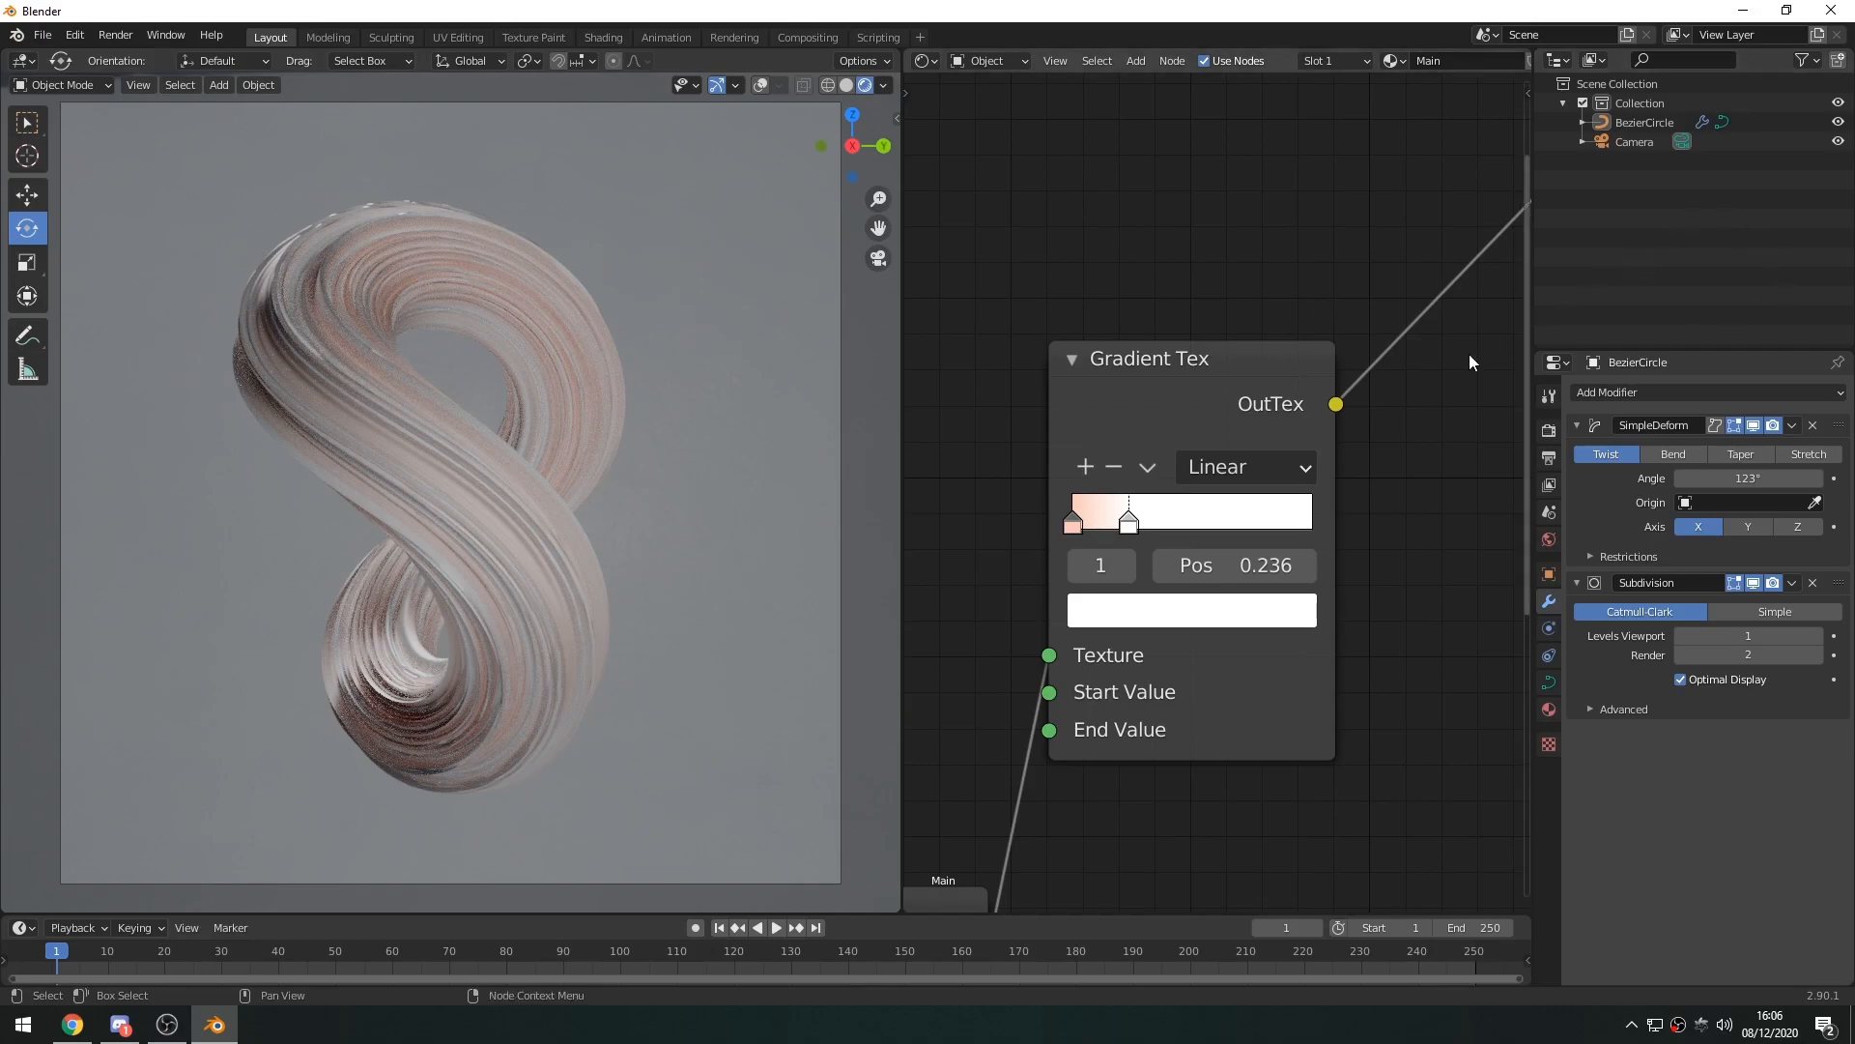
{"action": "scroll", "coordinate": [1324, 566], "scroll_direction": "down", "scroll_amount": 3}
{"action": "scroll", "coordinate": [1324, 567], "scroll_direction": "down", "scroll_amount": 2}
{"action": "middle_click_drag", "start_coordinate": [1323, 566], "coordinate": [1248, 547]}
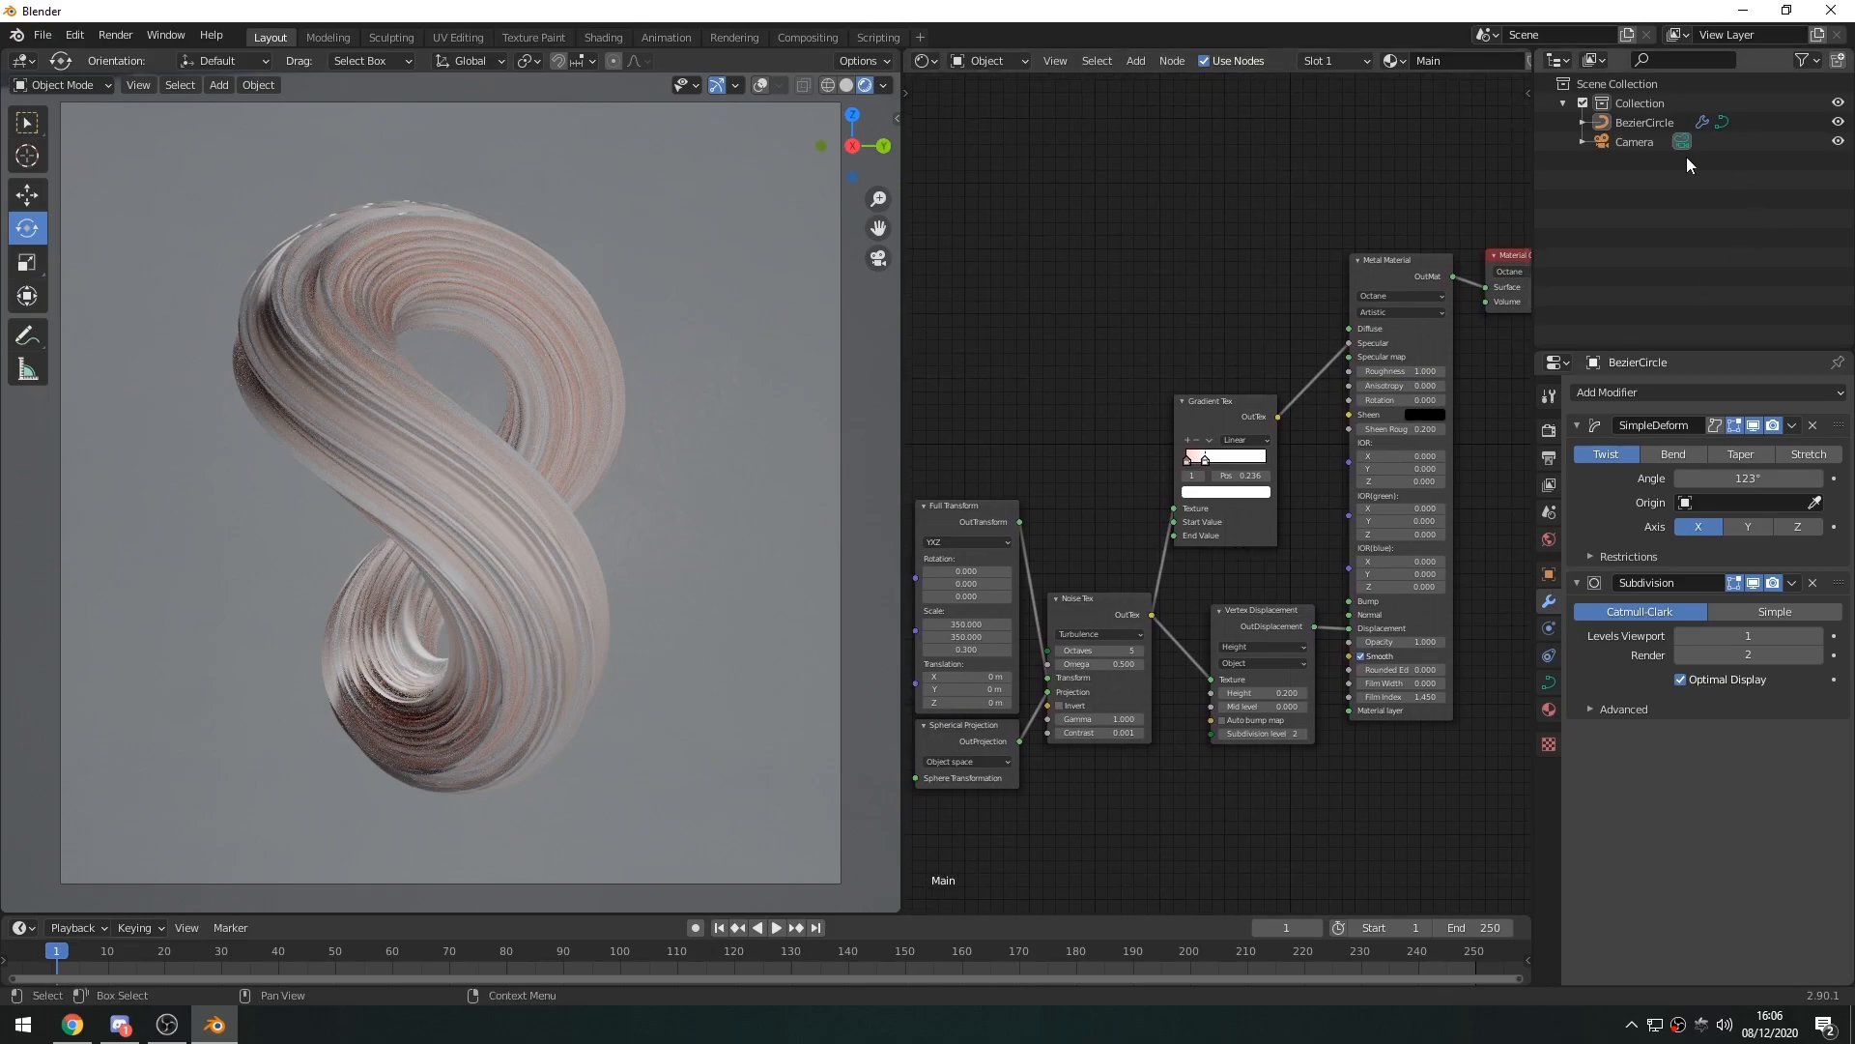
Enable the Octane Camera Imager (Render Mode) in the camera's data settings
{"action": "left_click", "coordinate": [1634, 142]}
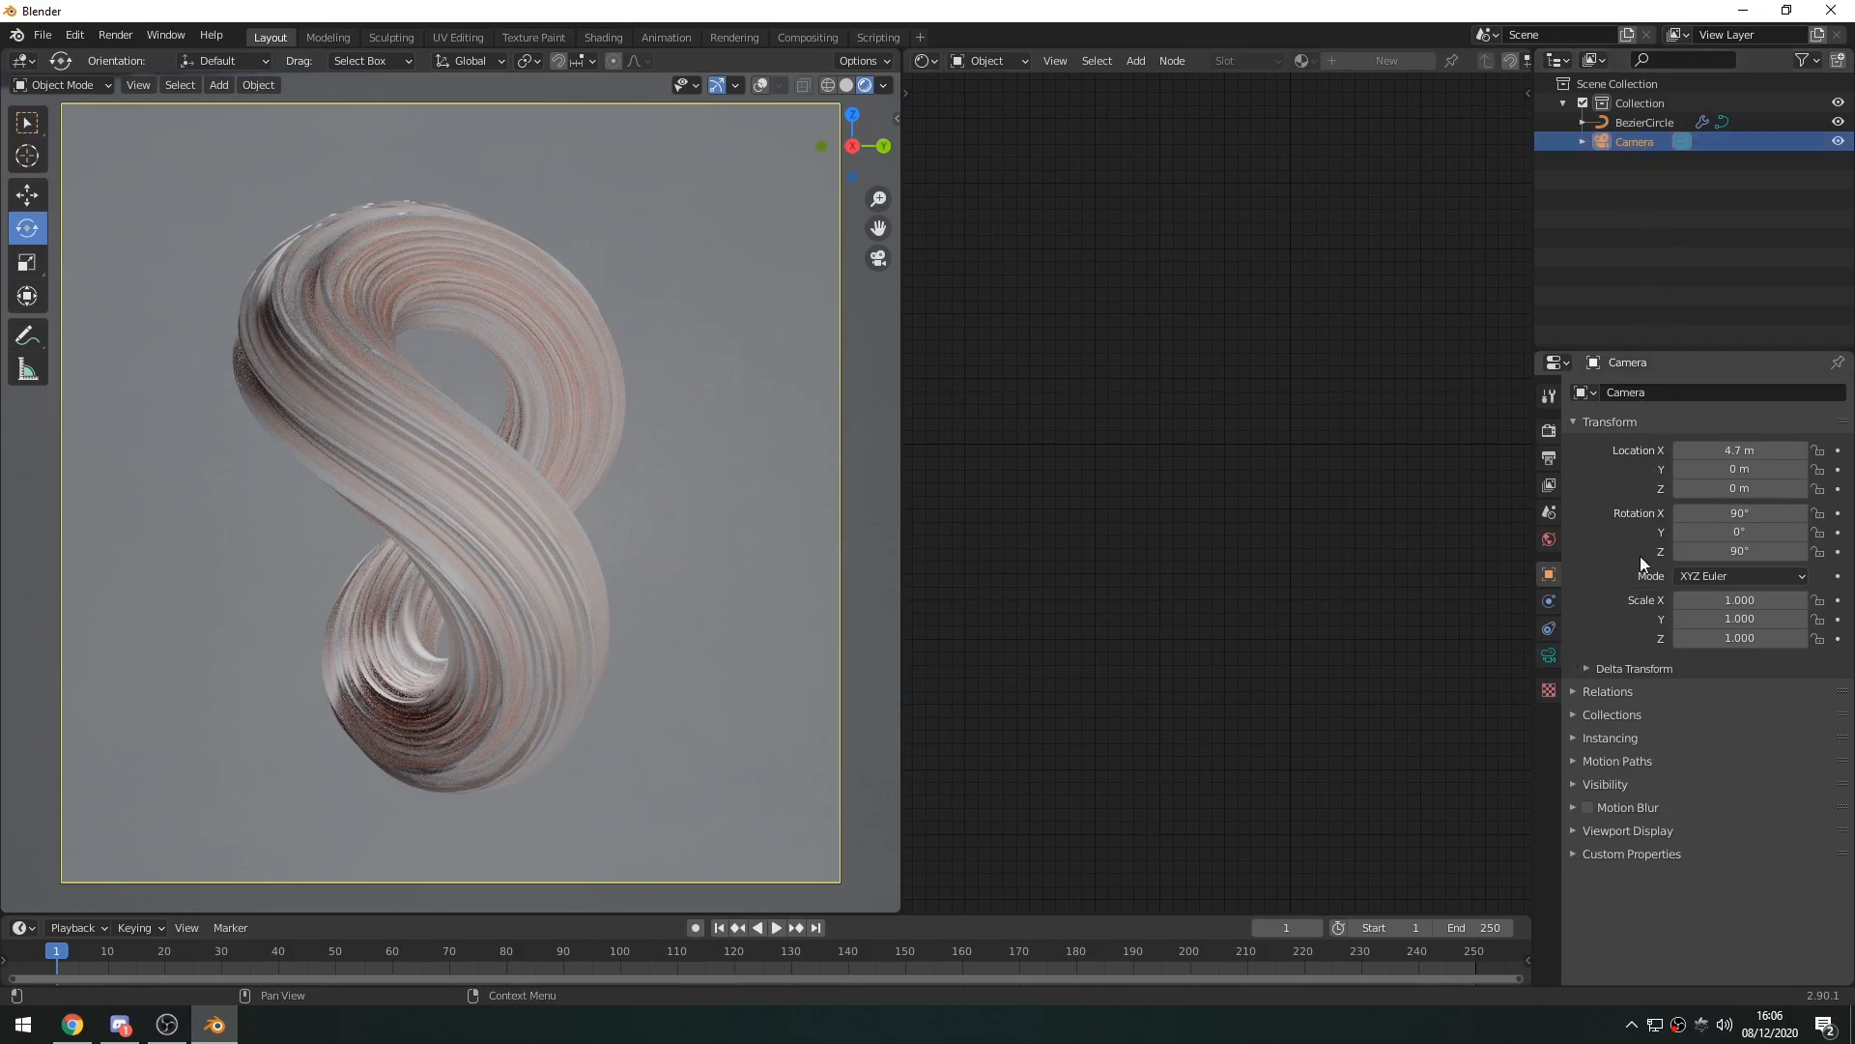
{"action": "left_click", "coordinate": [1549, 656]}
{"action": "scroll", "coordinate": [1622, 652], "scroll_direction": "down", "scroll_amount": 15}
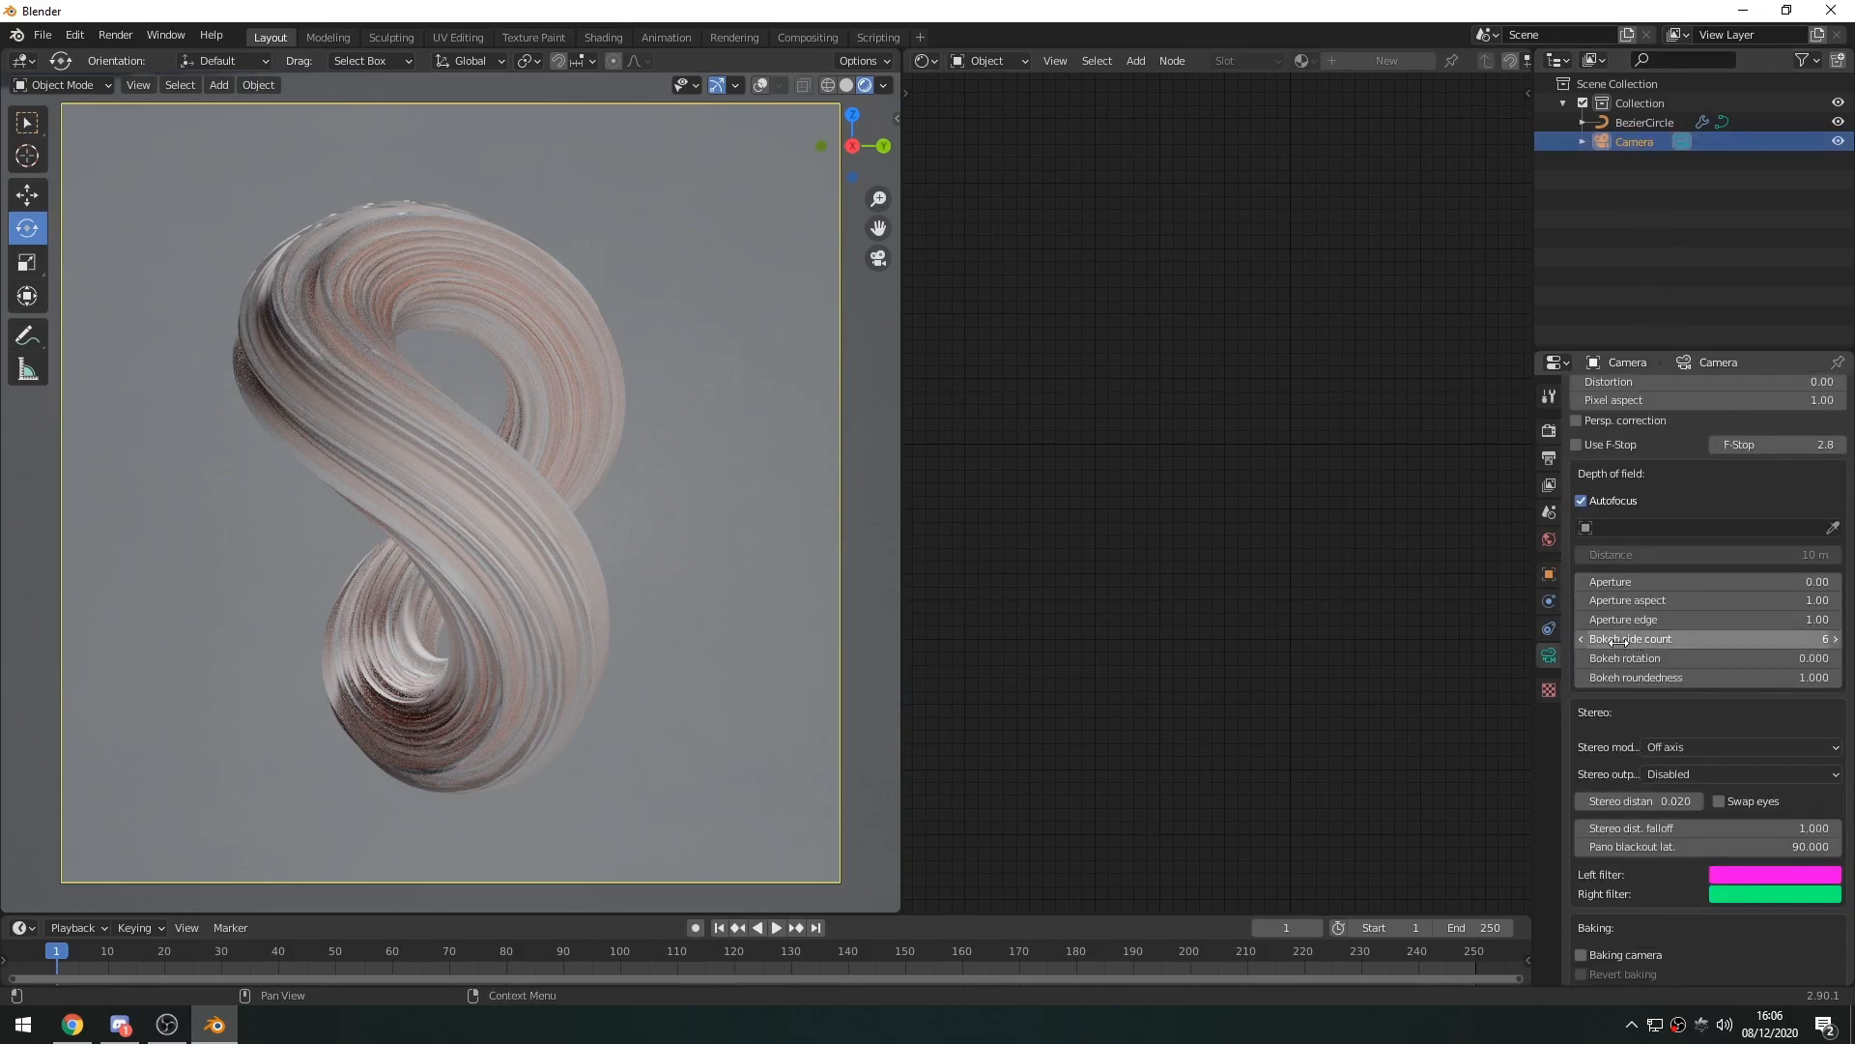
{"action": "scroll", "coordinate": [1623, 646], "scroll_direction": "down", "scroll_amount": 2}
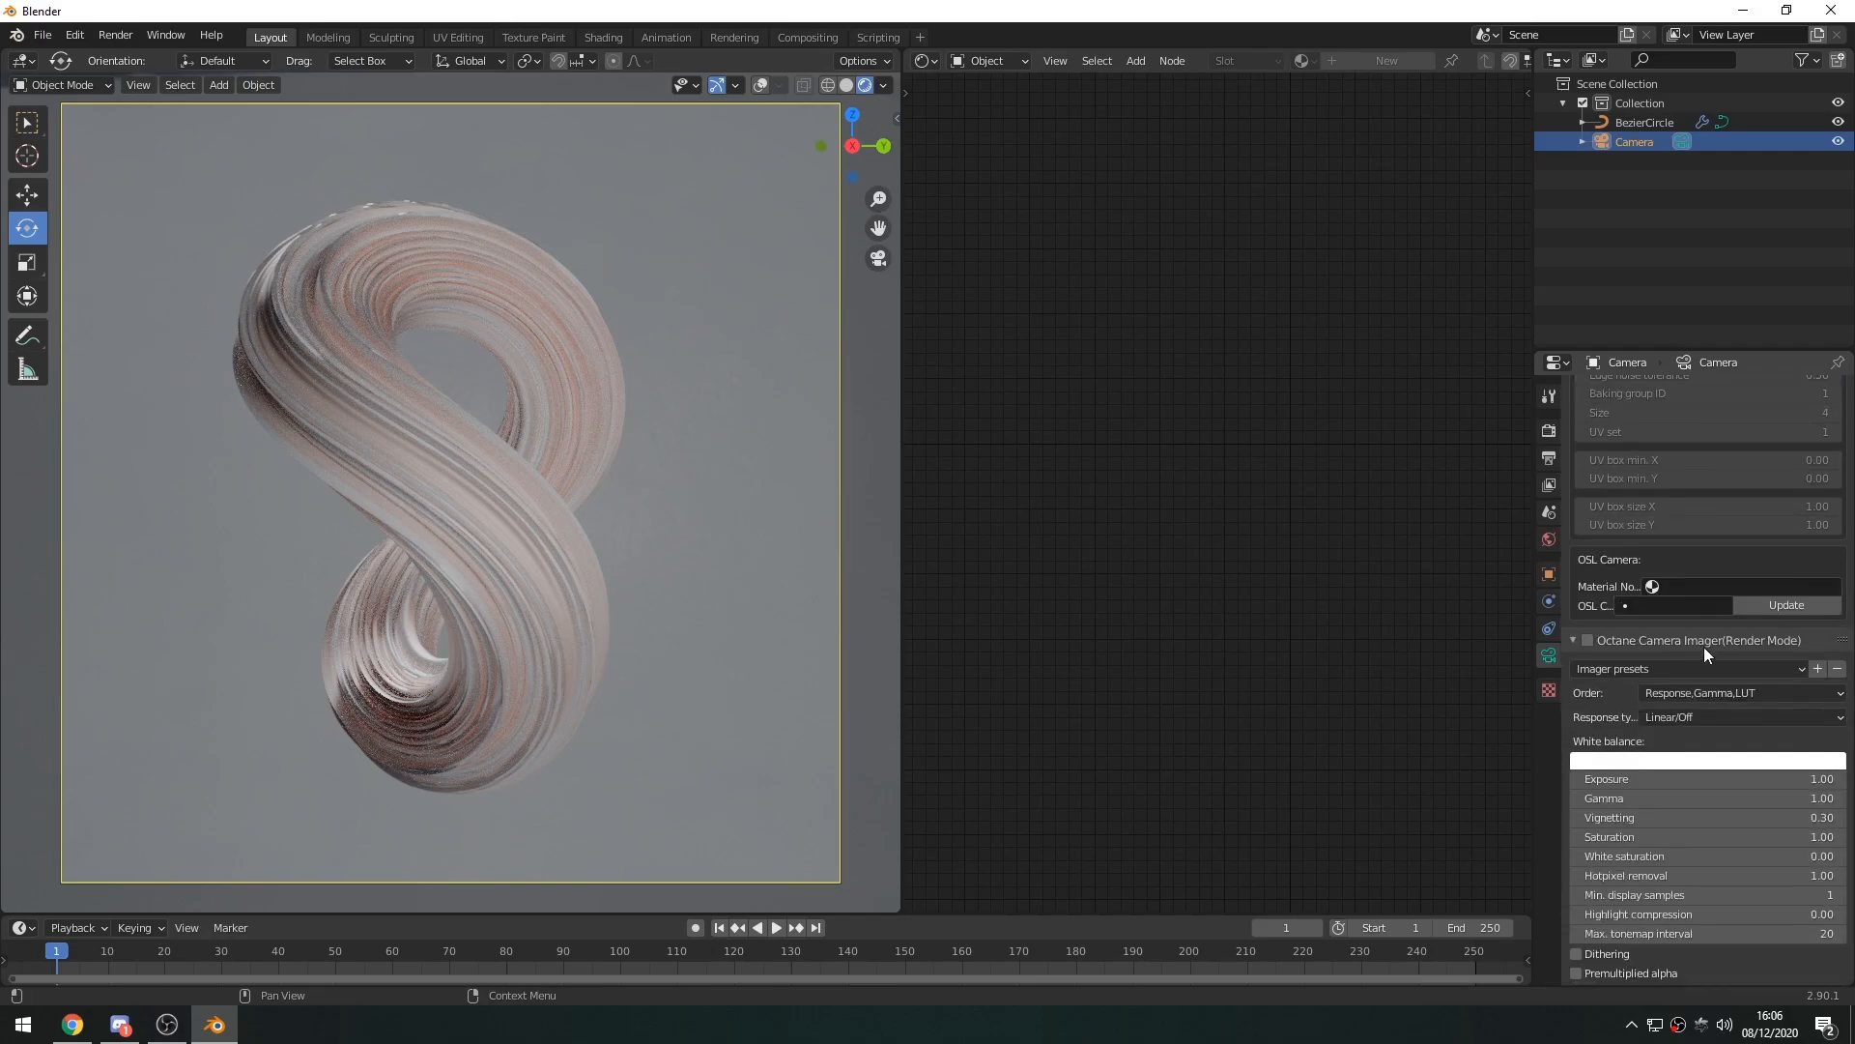
{"action": "left_click", "coordinate": [1588, 641]}
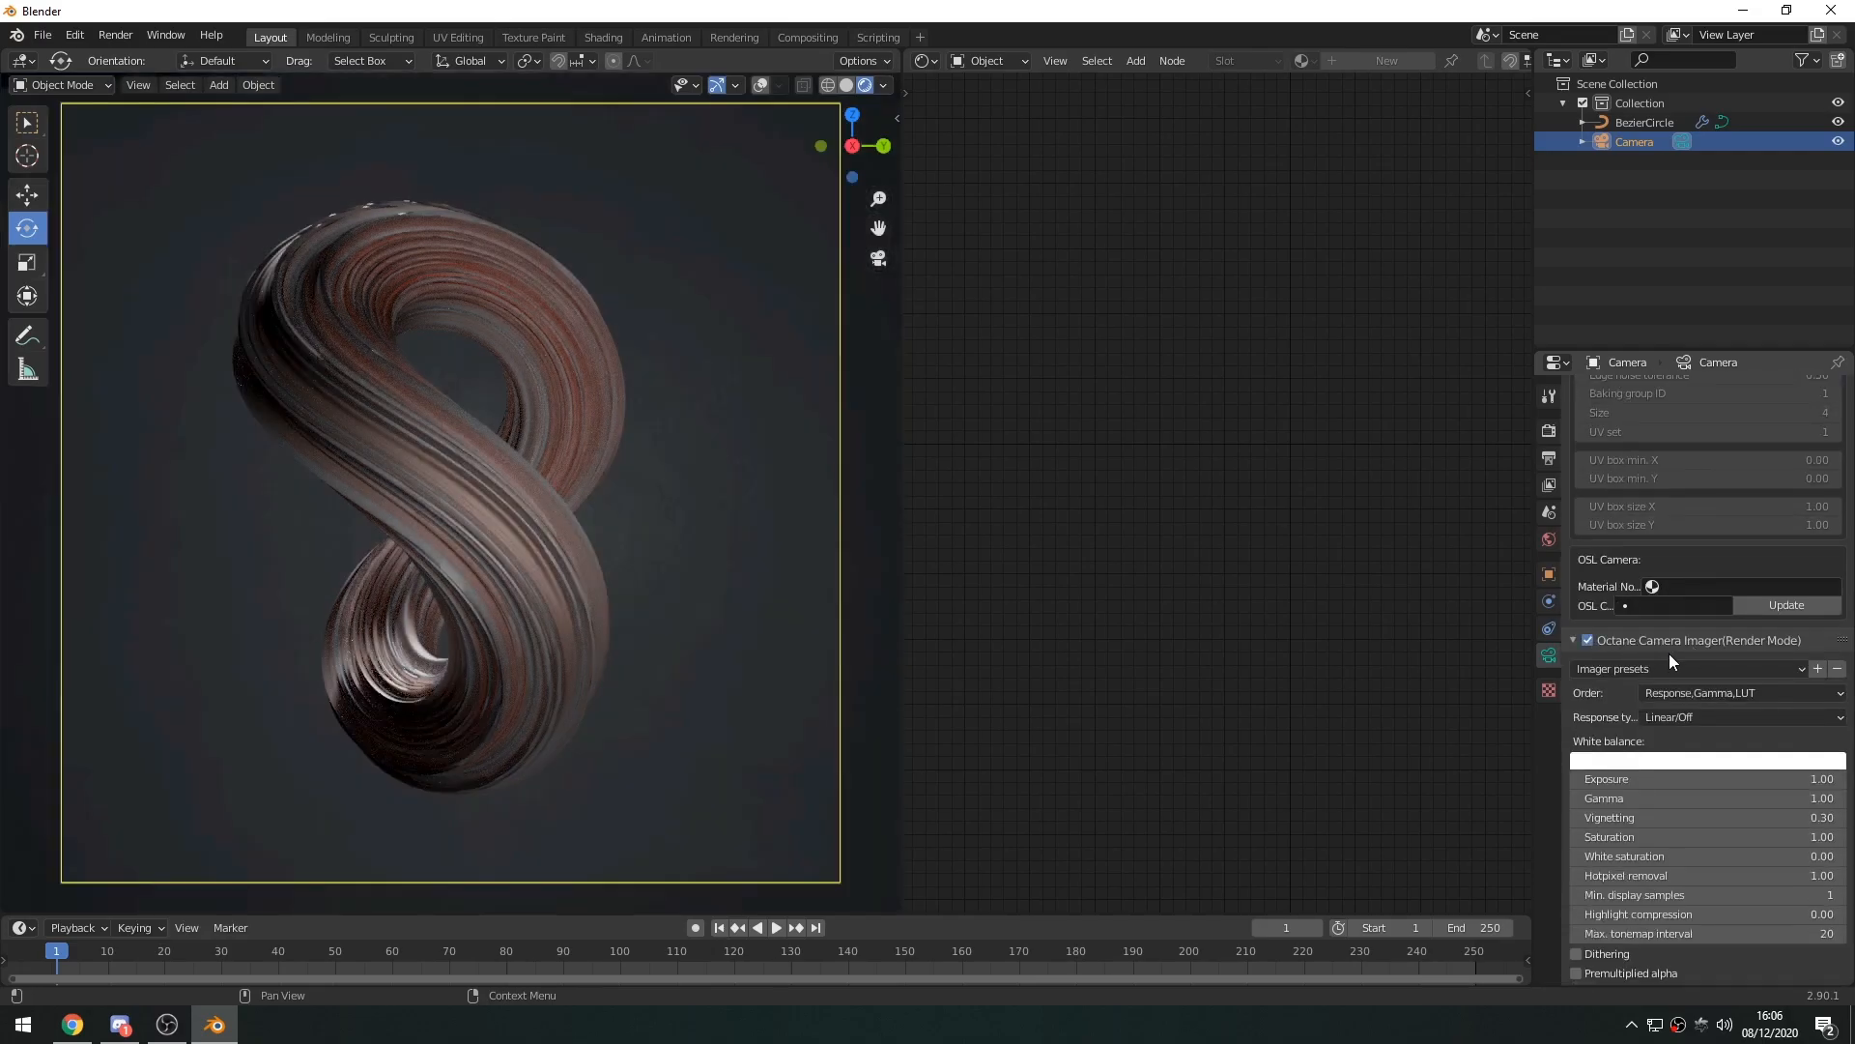
Enable Octane Post Processing for the camera and set the bloom power to 25
{"action": "scroll", "coordinate": [1654, 597], "scroll_direction": "down", "scroll_amount": 12}
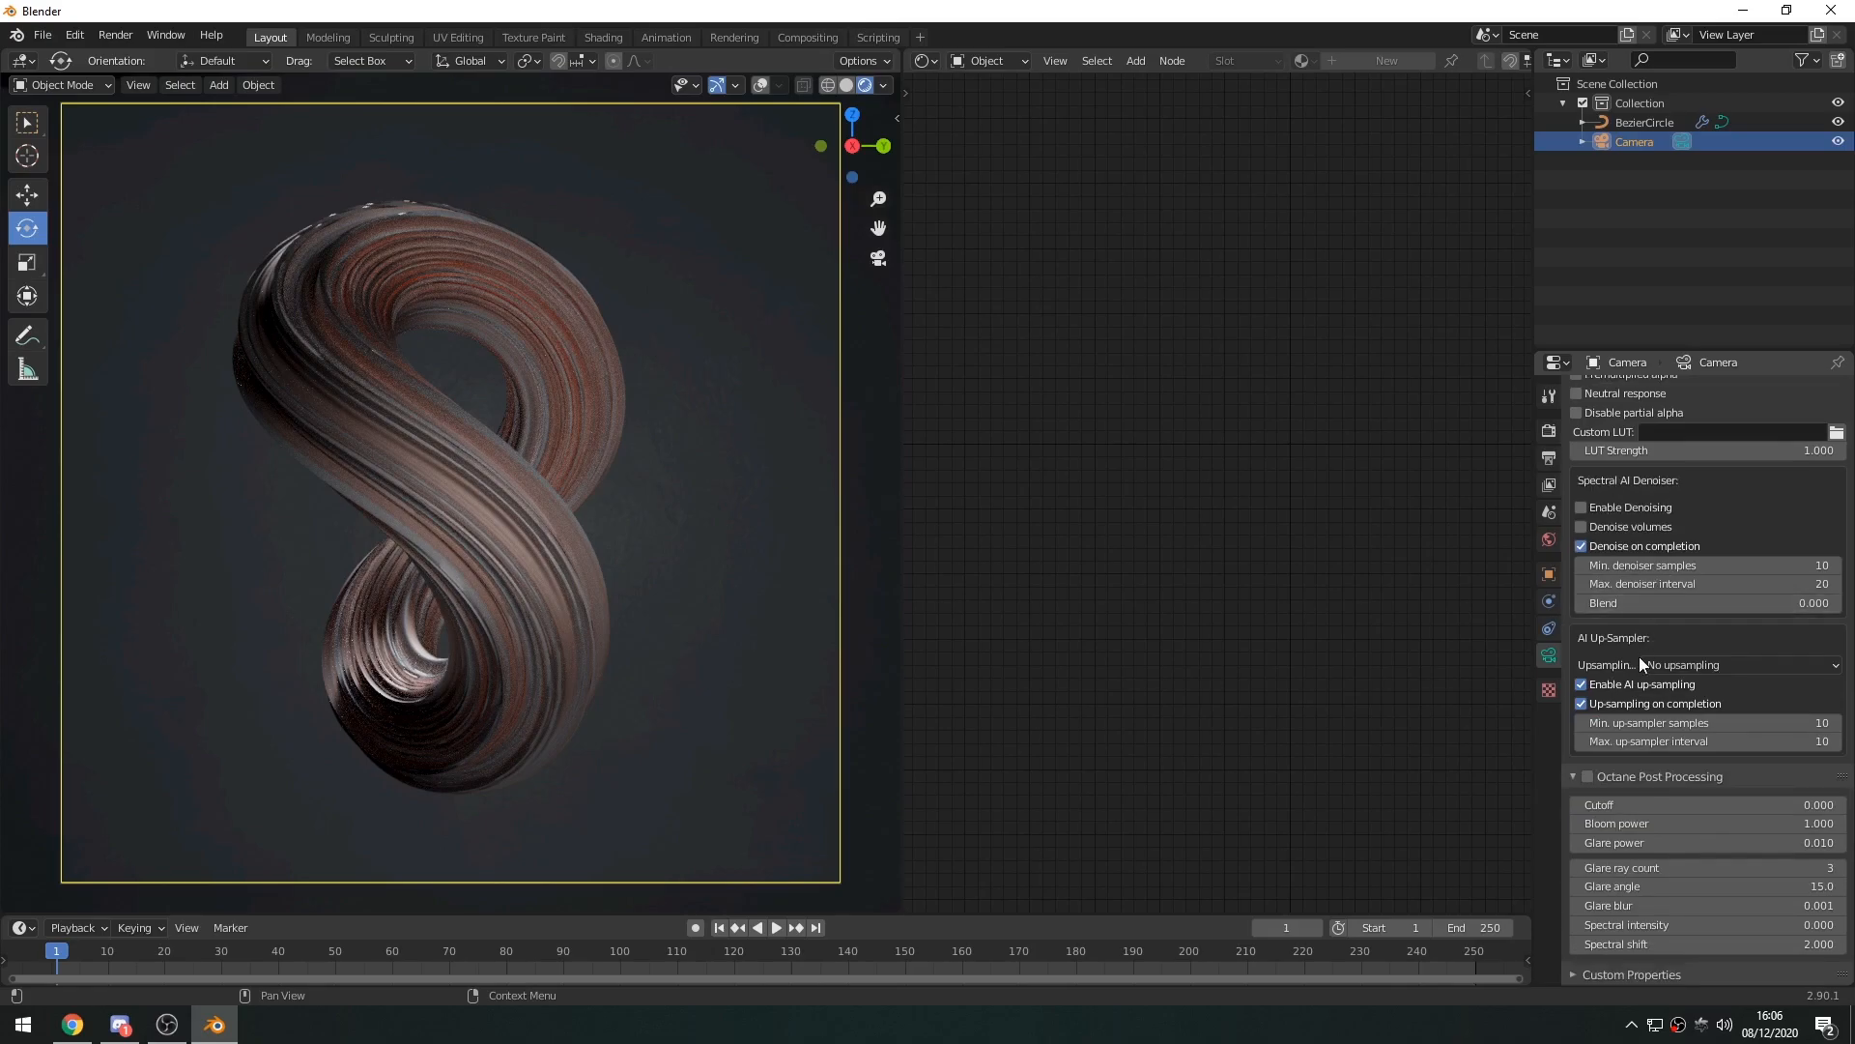
{"action": "left_click", "coordinate": [1588, 776]}
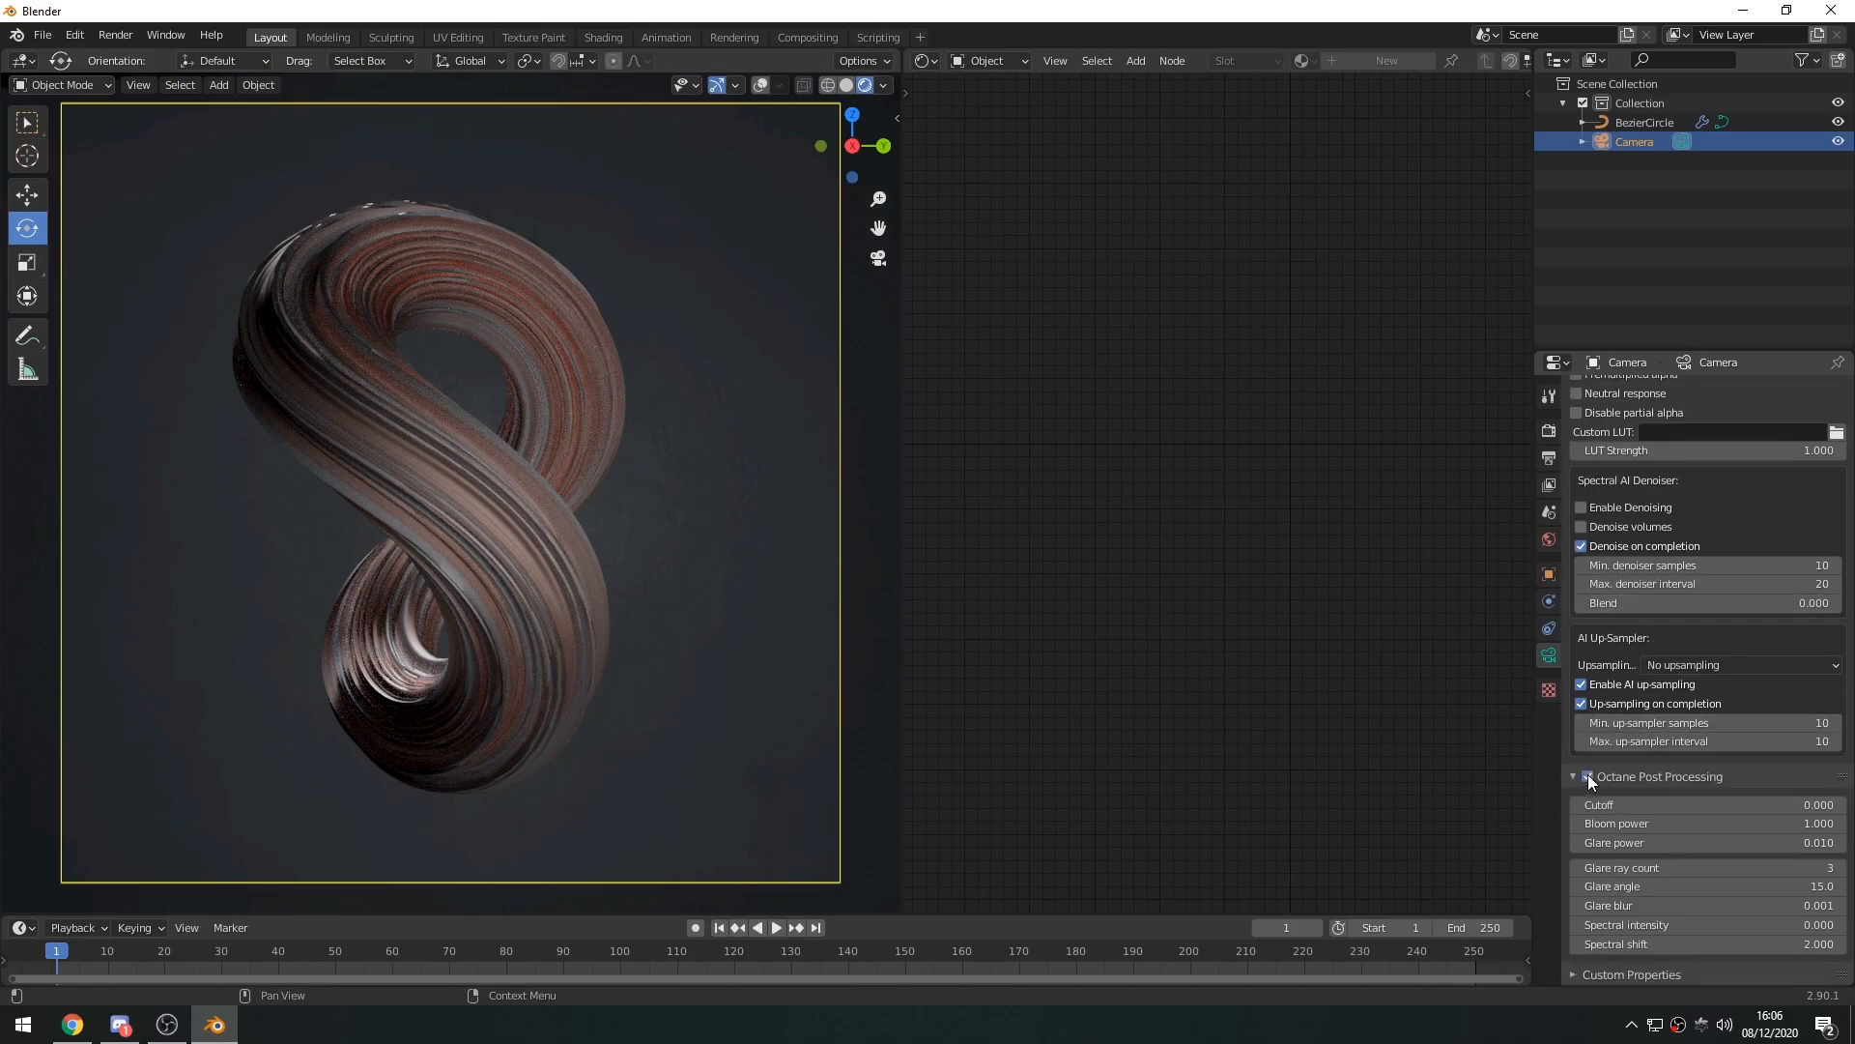
{"action": "left_click", "coordinate": [1660, 823]}
{"action": "type", "text": "25"}
{"action": "key", "text": "Return"}
Set the camera imager's exposure to 2.00 and gamma to 1.10, and enable Neutral response
{"action": "scroll", "coordinate": [1714, 804], "scroll_direction": "up", "scroll_amount": 12}
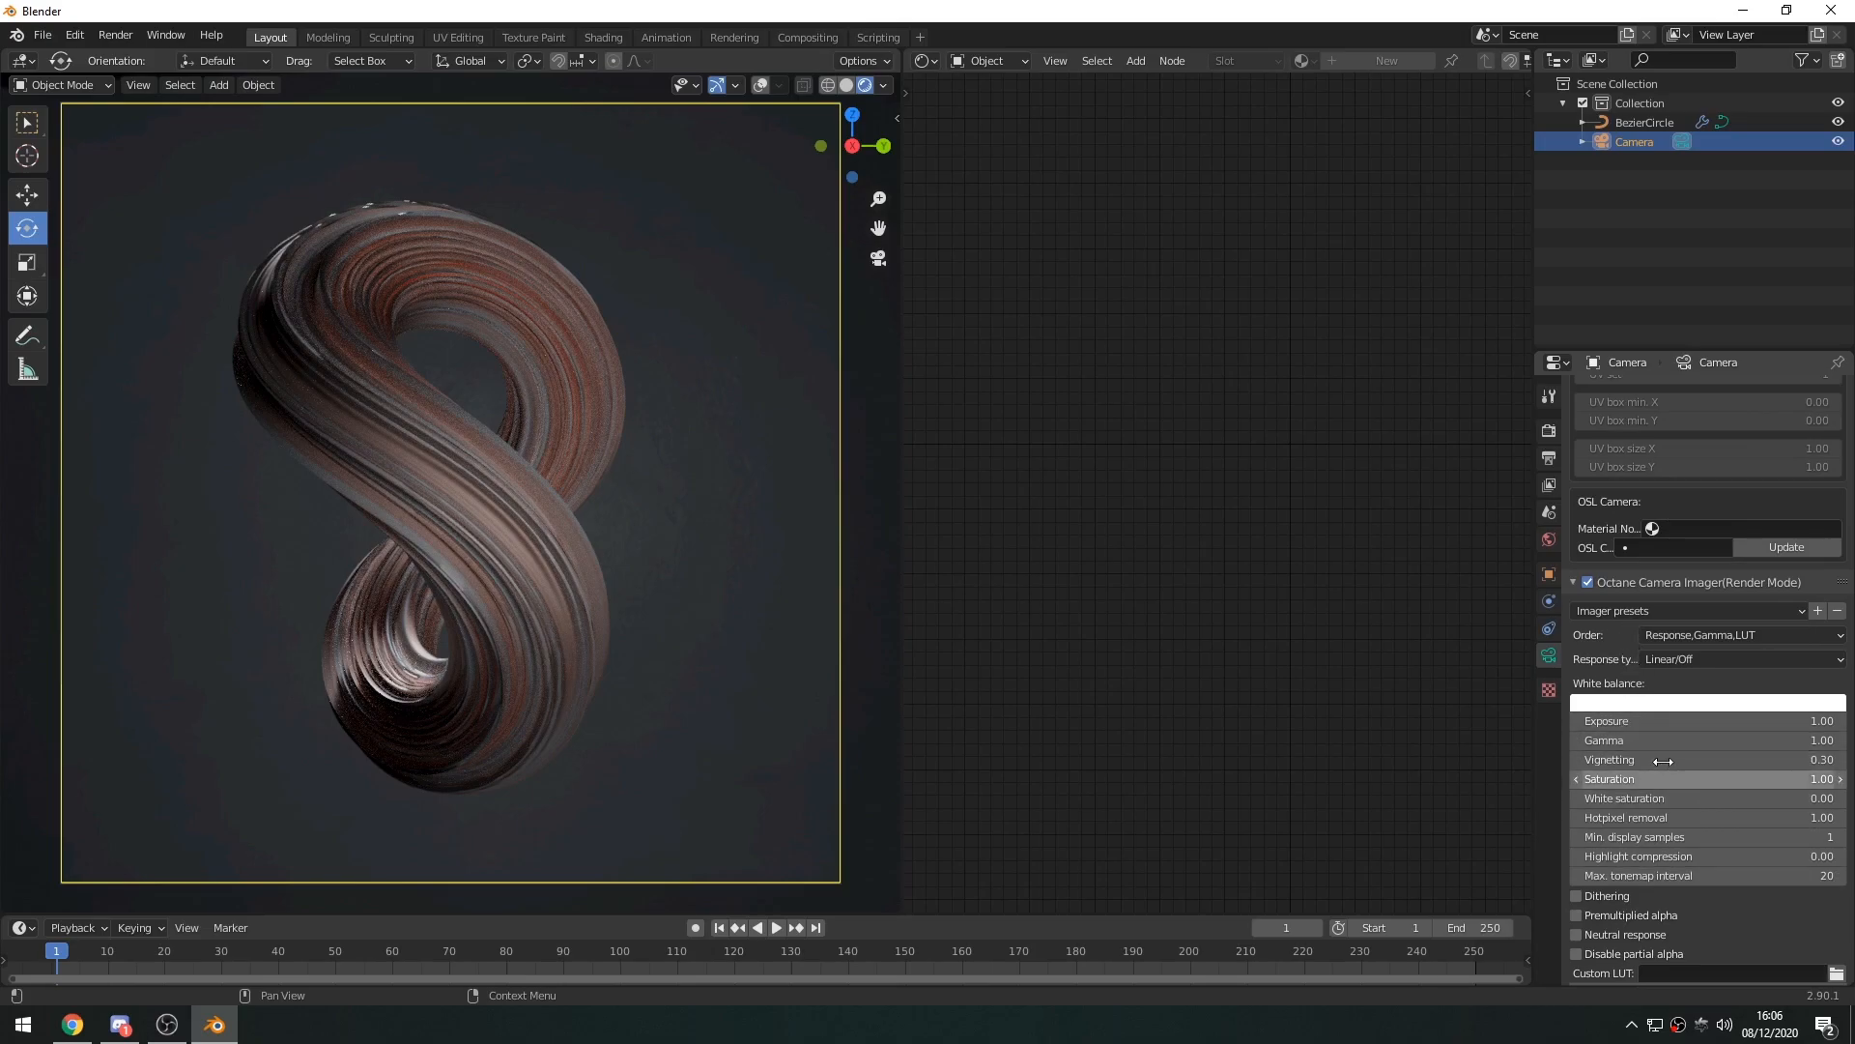
{"action": "mouse_move", "coordinate": [1662, 721]}
{"action": "left_mouse_down"}
{"action": "mouse_move", "coordinate": [1760, 721]}
{"action": "mouse_move", "coordinate": [1599, 721]}
{"action": "mouse_move", "coordinate": [1831, 721]}
{"action": "mouse_move", "coordinate": [1692, 720]}
{"action": "mouse_move", "coordinate": [1735, 740]}
{"action": "mouse_move", "coordinate": [1670, 741]}
{"action": "mouse_move", "coordinate": [1679, 725]}
{"action": "left_mouse_up"}
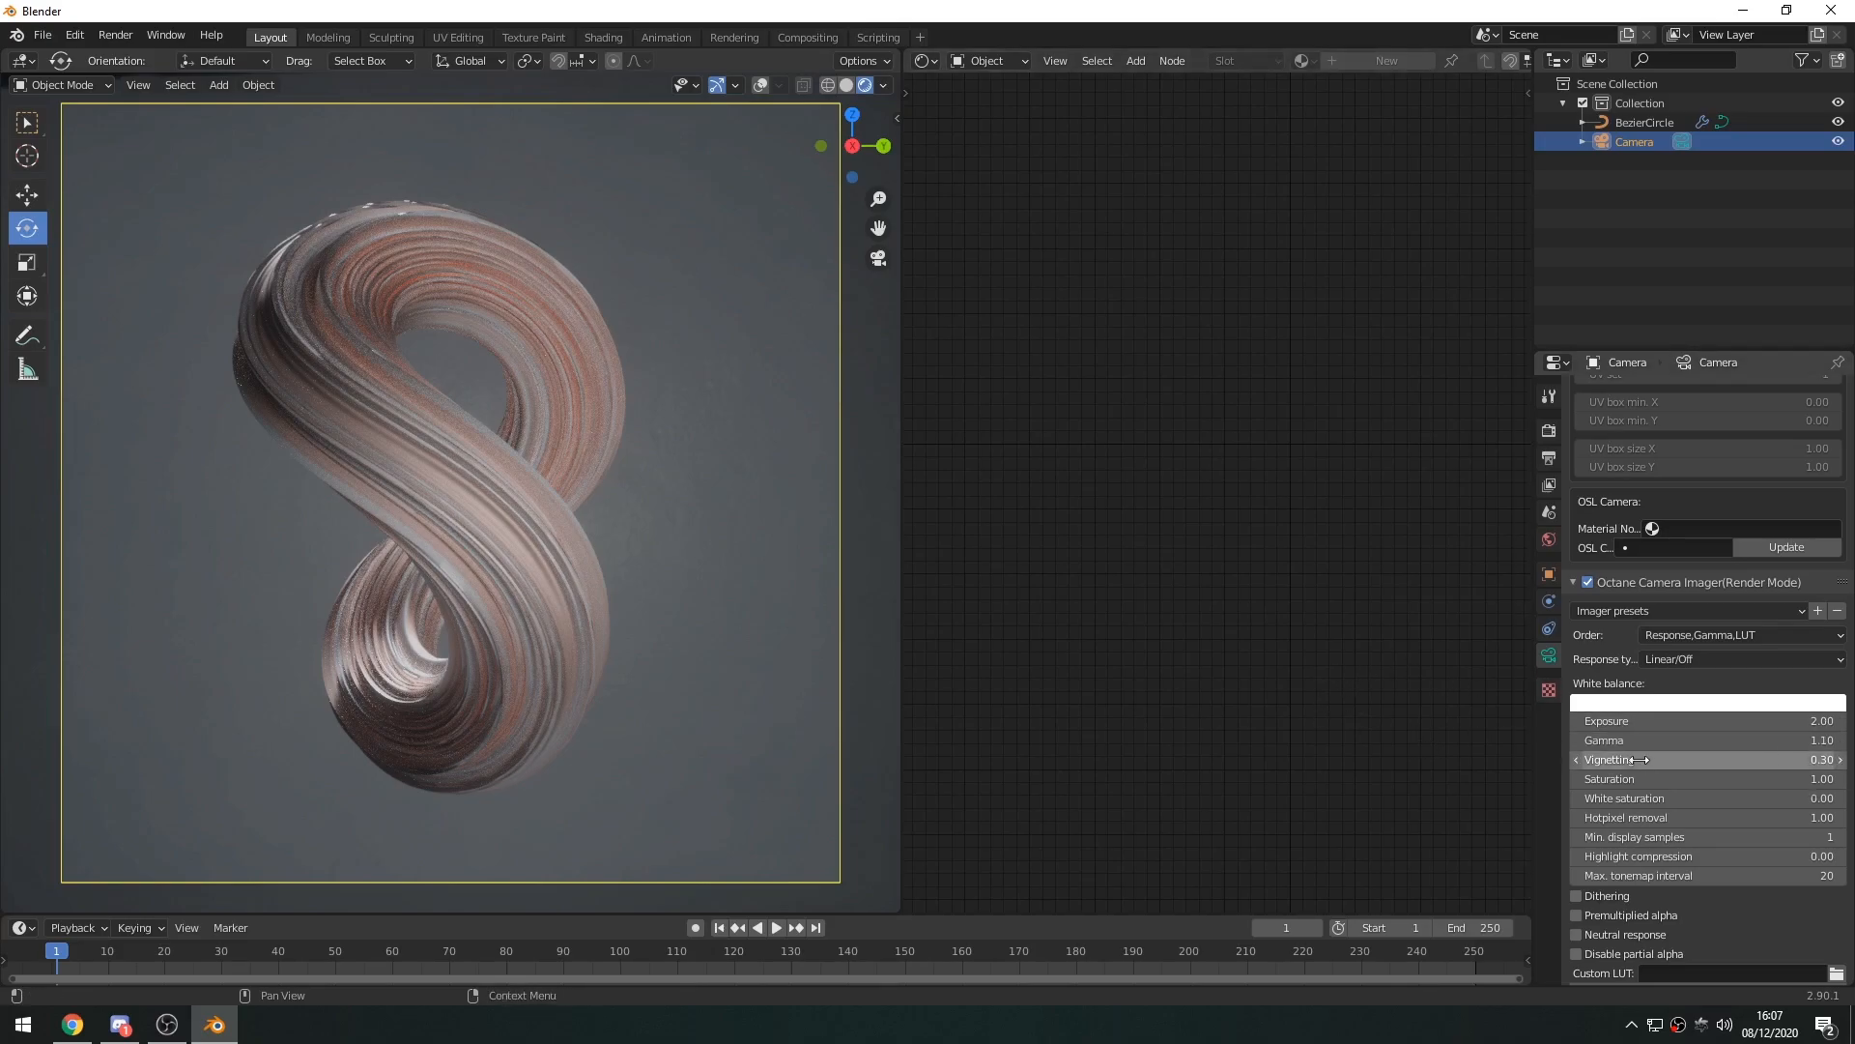
{"action": "scroll", "coordinate": [1664, 780], "scroll_direction": "down", "scroll_amount": 3}
{"action": "scroll", "coordinate": [1664, 780], "scroll_direction": "down", "scroll_amount": 3}
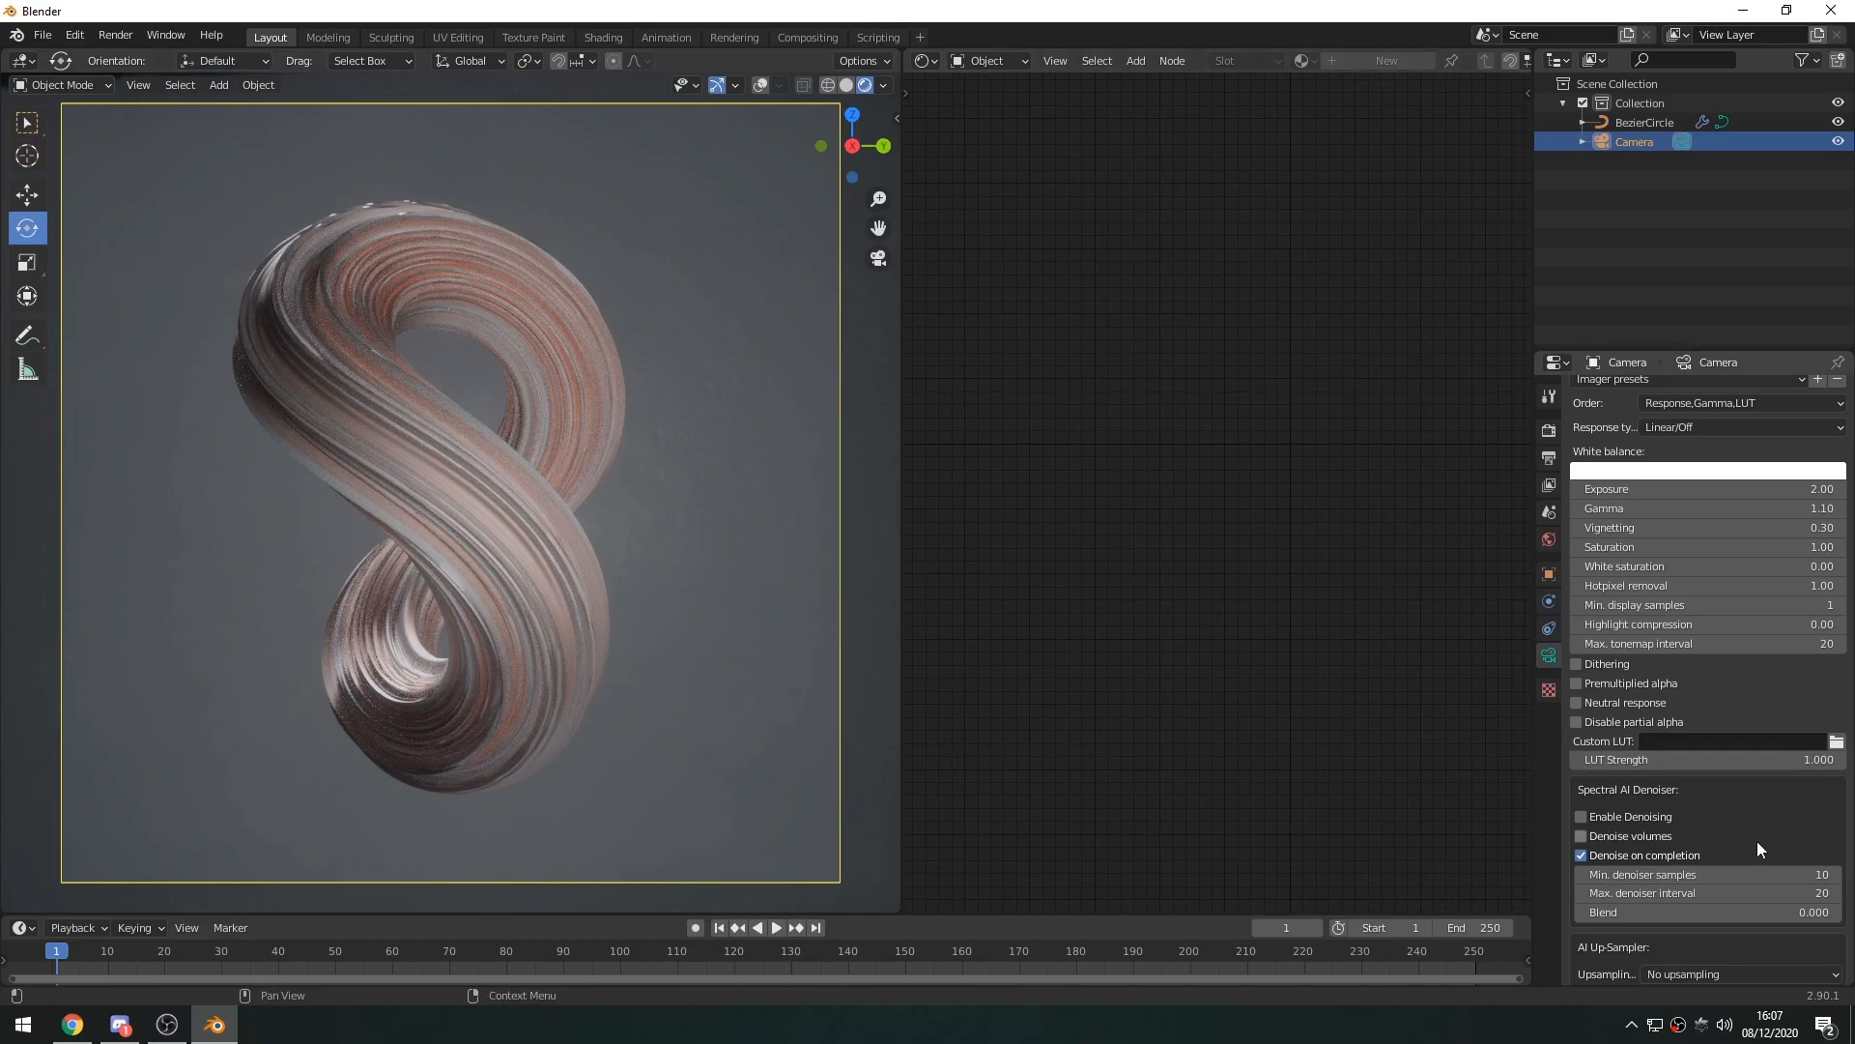
{"action": "left_click", "coordinate": [1577, 703]}
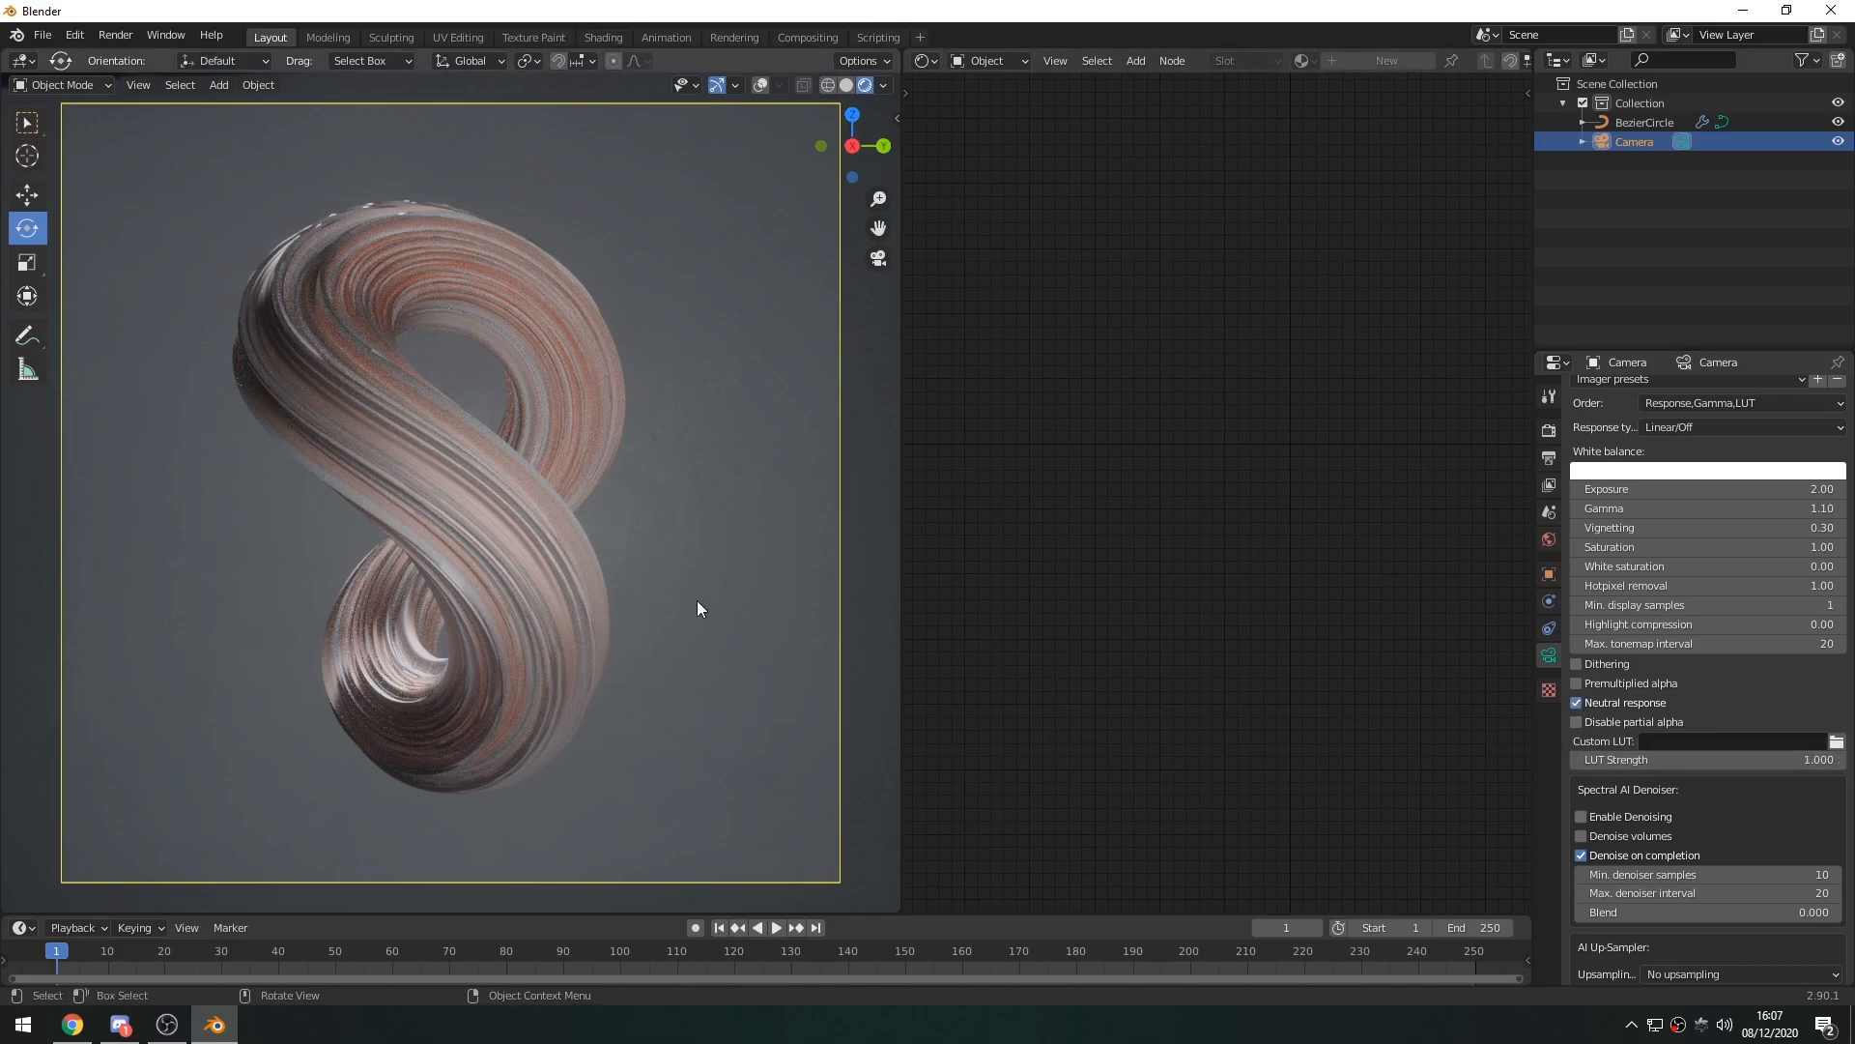
{"action": "scroll", "coordinate": [1708, 843], "scroll_direction": "down", "scroll_amount": 2}
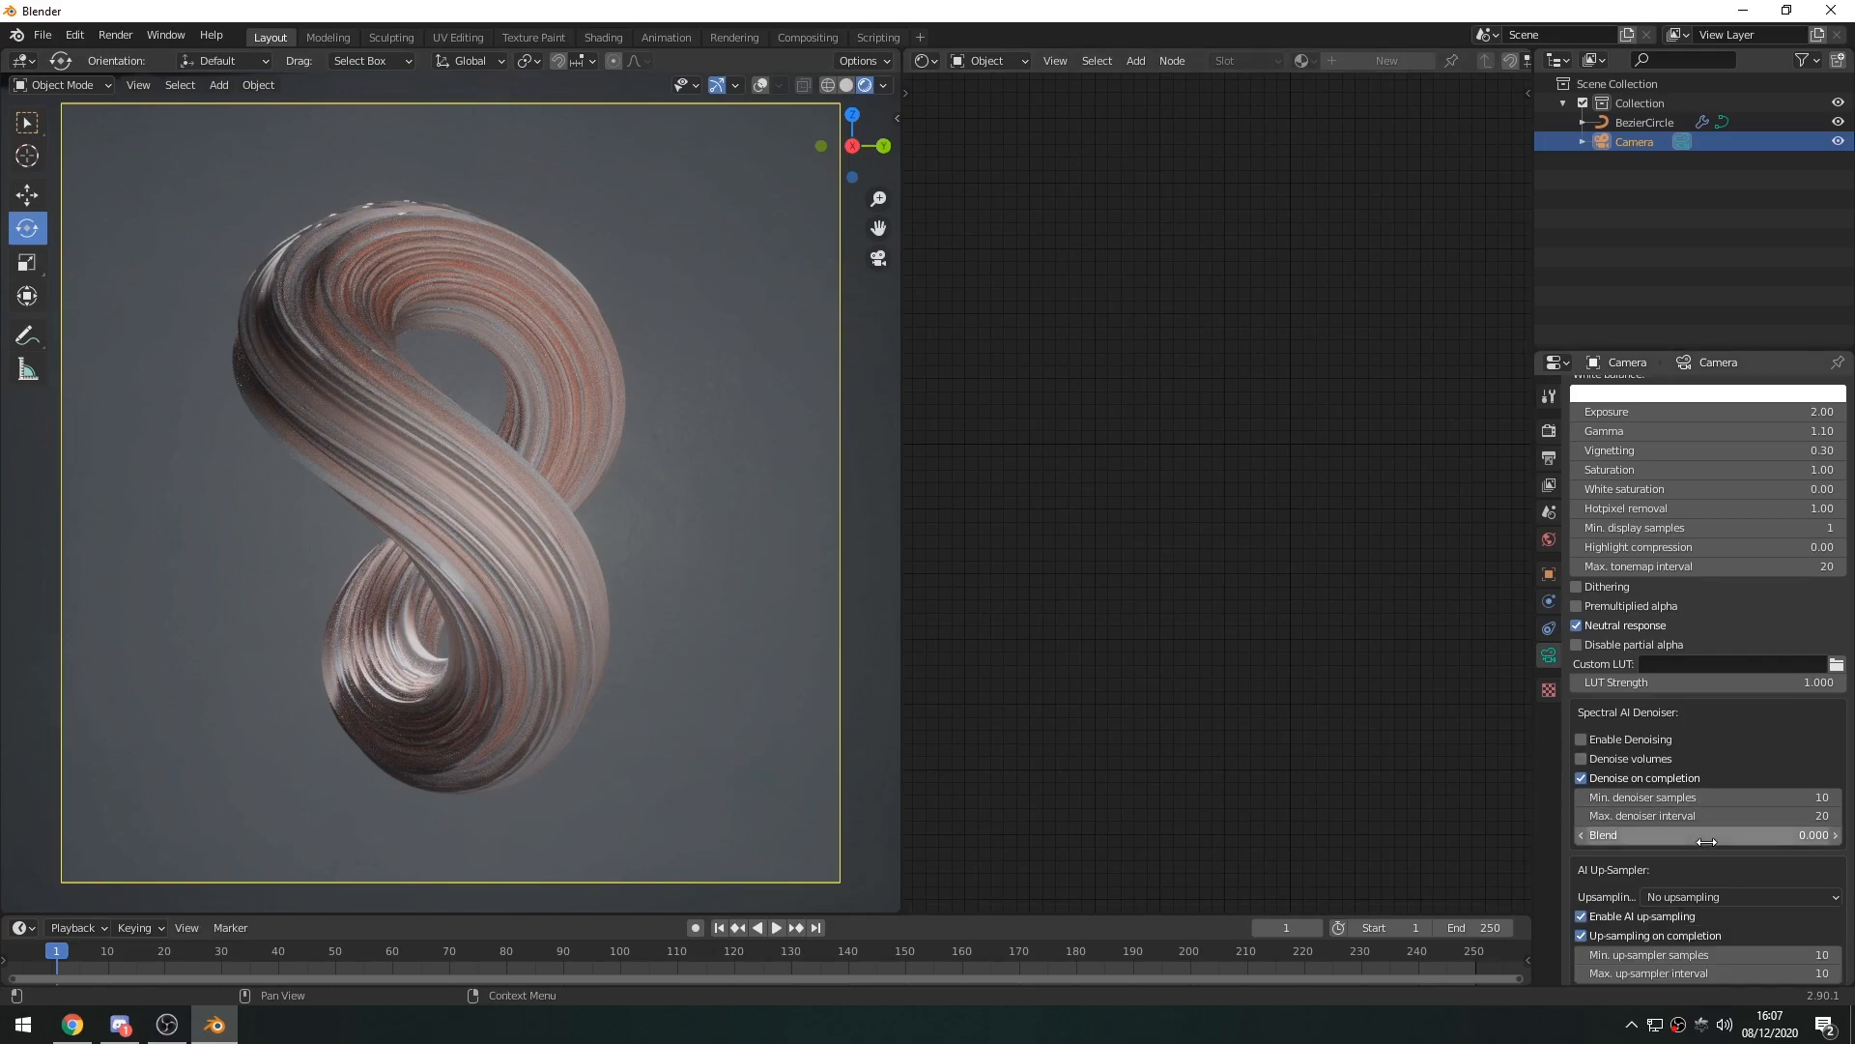
{"action": "scroll", "coordinate": [1712, 879], "scroll_direction": "down", "scroll_amount": 6}
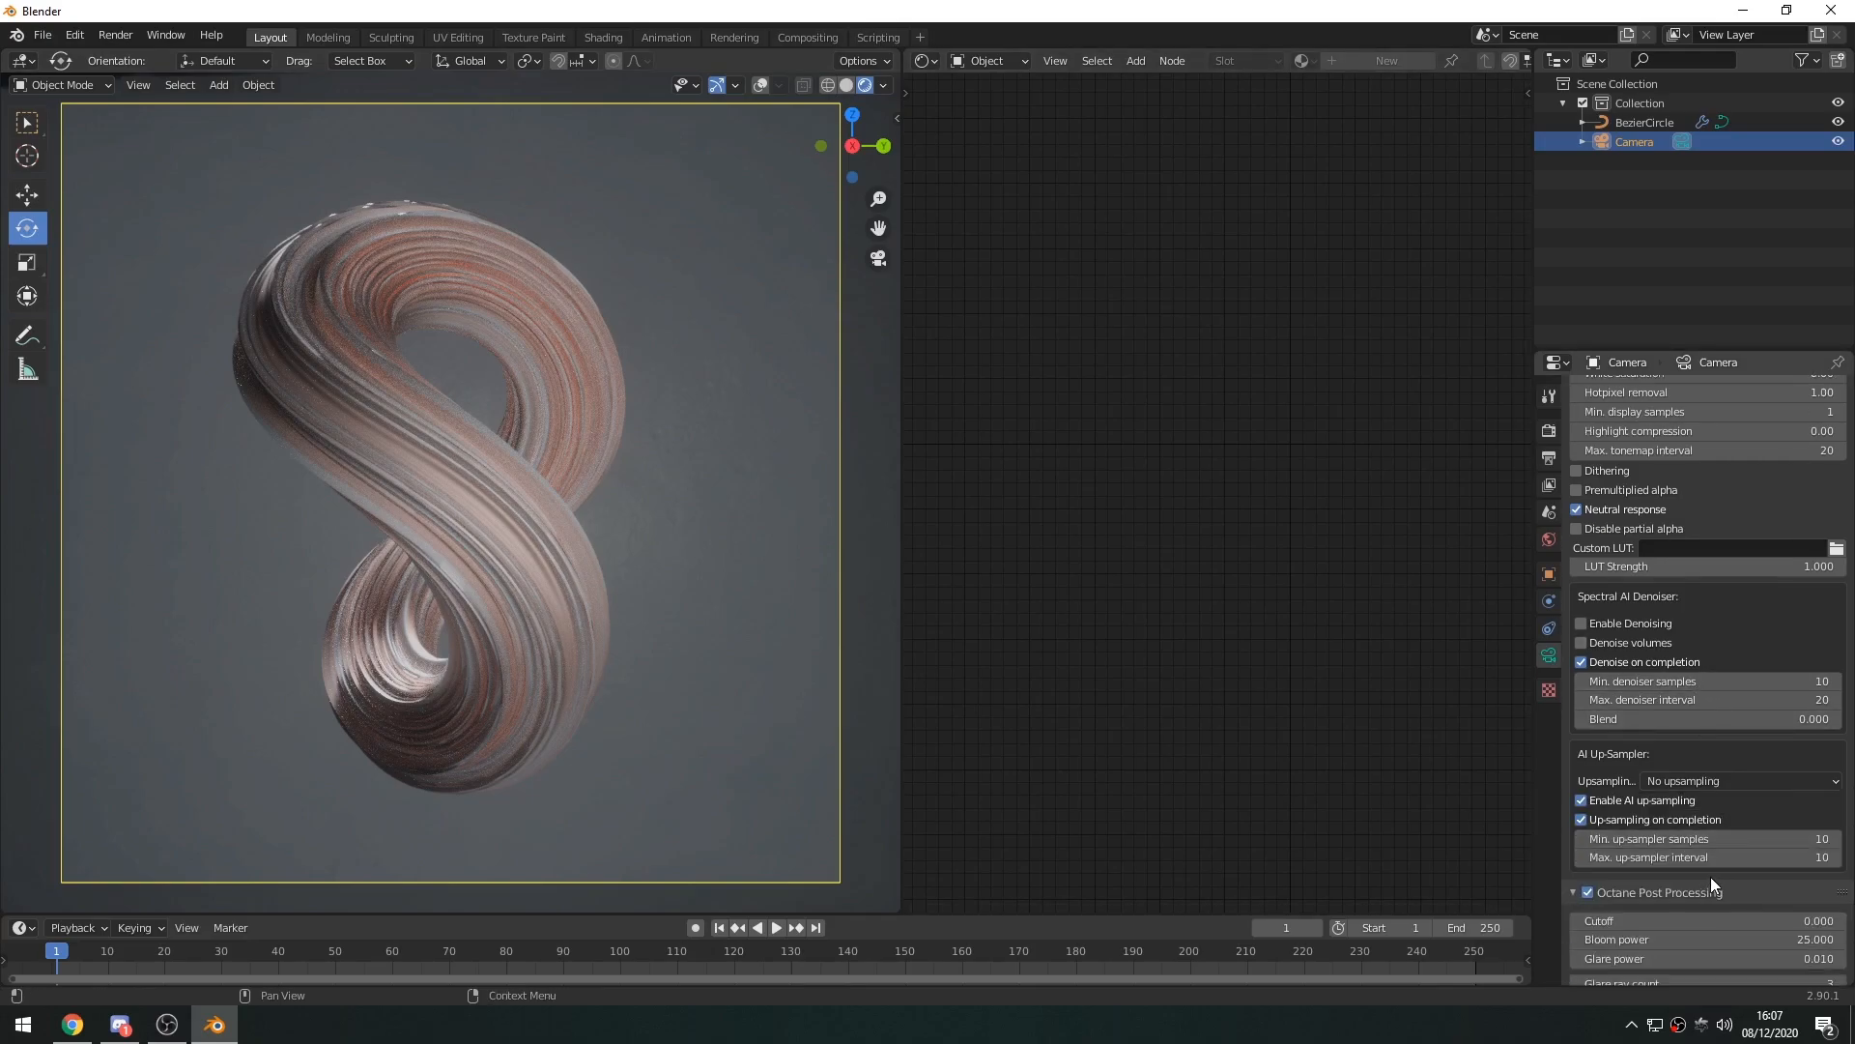
Add a mesh plane, rotate it upright to face the camera, and scale it up
{"action": "middle_click_drag", "start_coordinate": [553, 371], "coordinate": [450, 468]}
{"action": "key", "text": "shift+a"}
{"action": "mouse_move", "coordinate": [373, 483]}
{"action": "left_click", "coordinate": [460, 485]}
{"action": "left_click_drag", "start_coordinate": [436, 445], "coordinate": [394, 567], "text": "ctrl"}
{"action": "middle_click_drag", "start_coordinate": [394, 567], "coordinate": [560, 507]}
{"action": "key", "text": "s"}
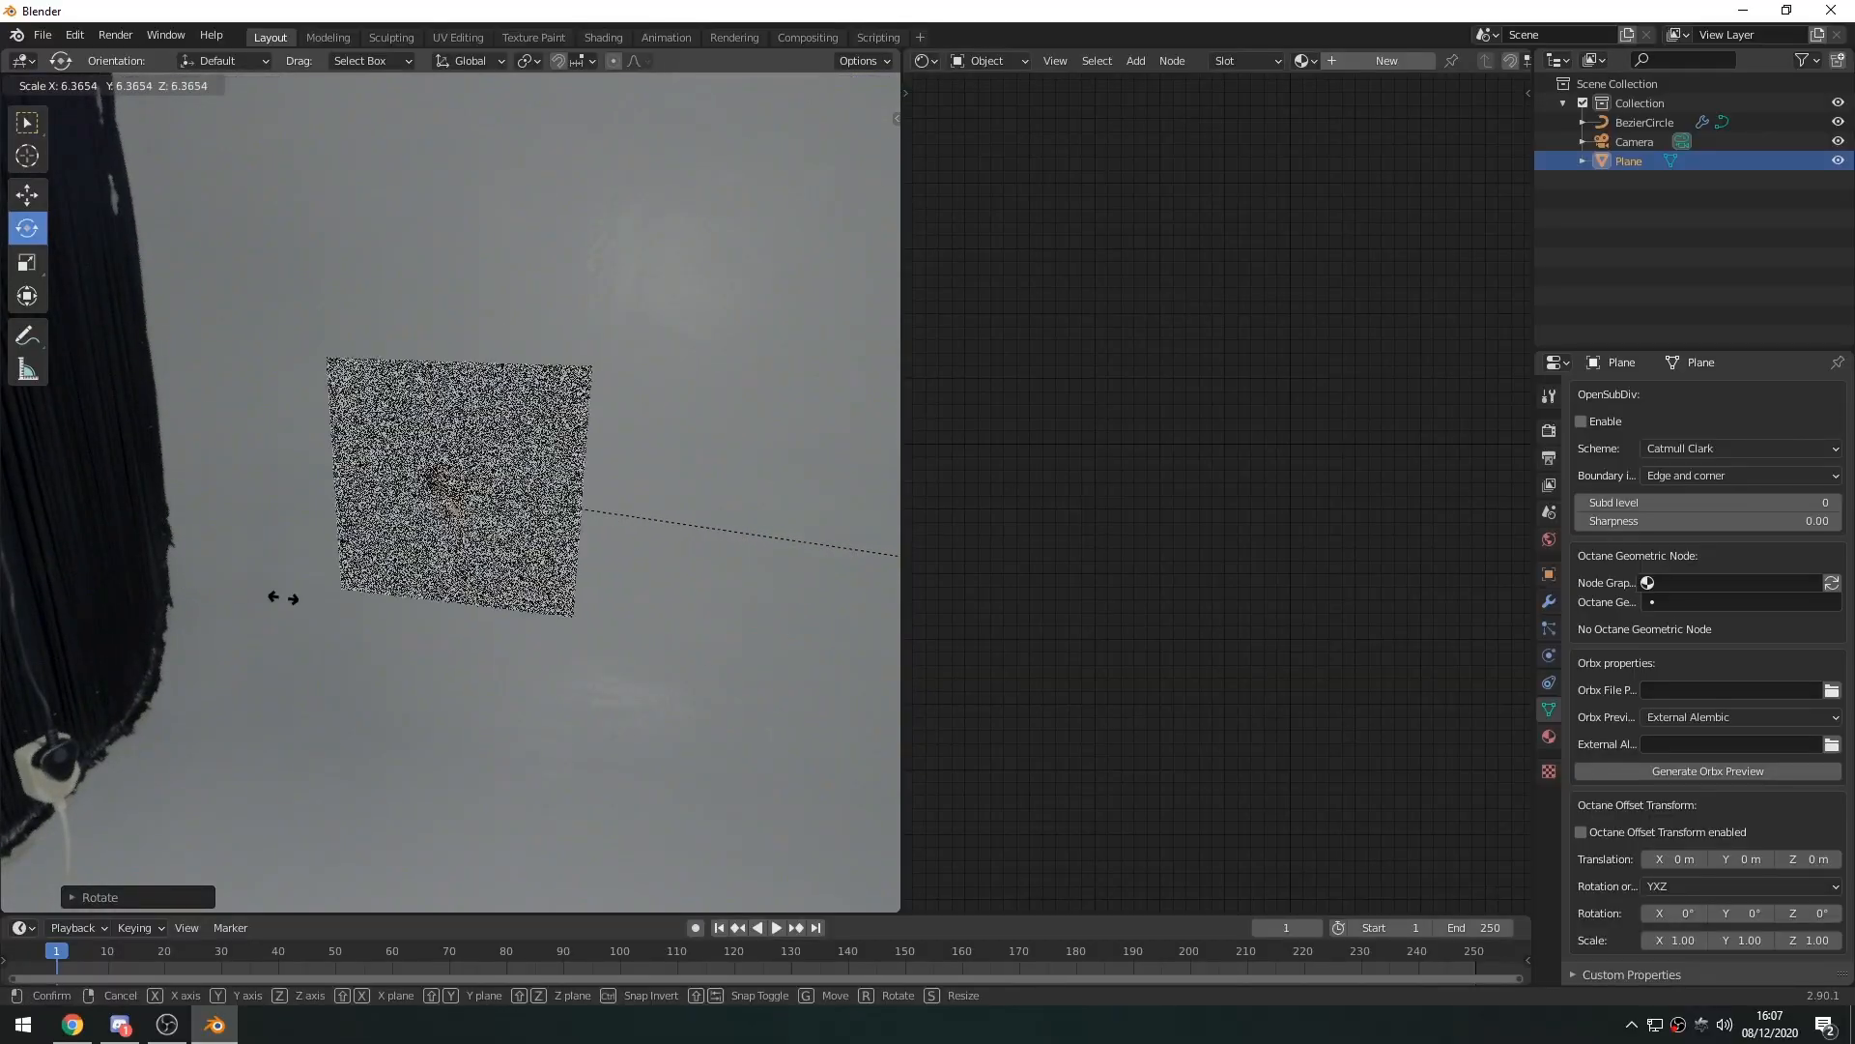
{"action": "left_click", "coordinate": [618, 656]}
Scale the upright plane up repeatedly until it forms a large backdrop wall around the ring
{"action": "middle_click_drag", "start_coordinate": [535, 648], "coordinate": [484, 605]}
{"action": "key", "text": "s"}
{"action": "left_click", "coordinate": [626, 619]}
{"action": "key", "text": "s"}
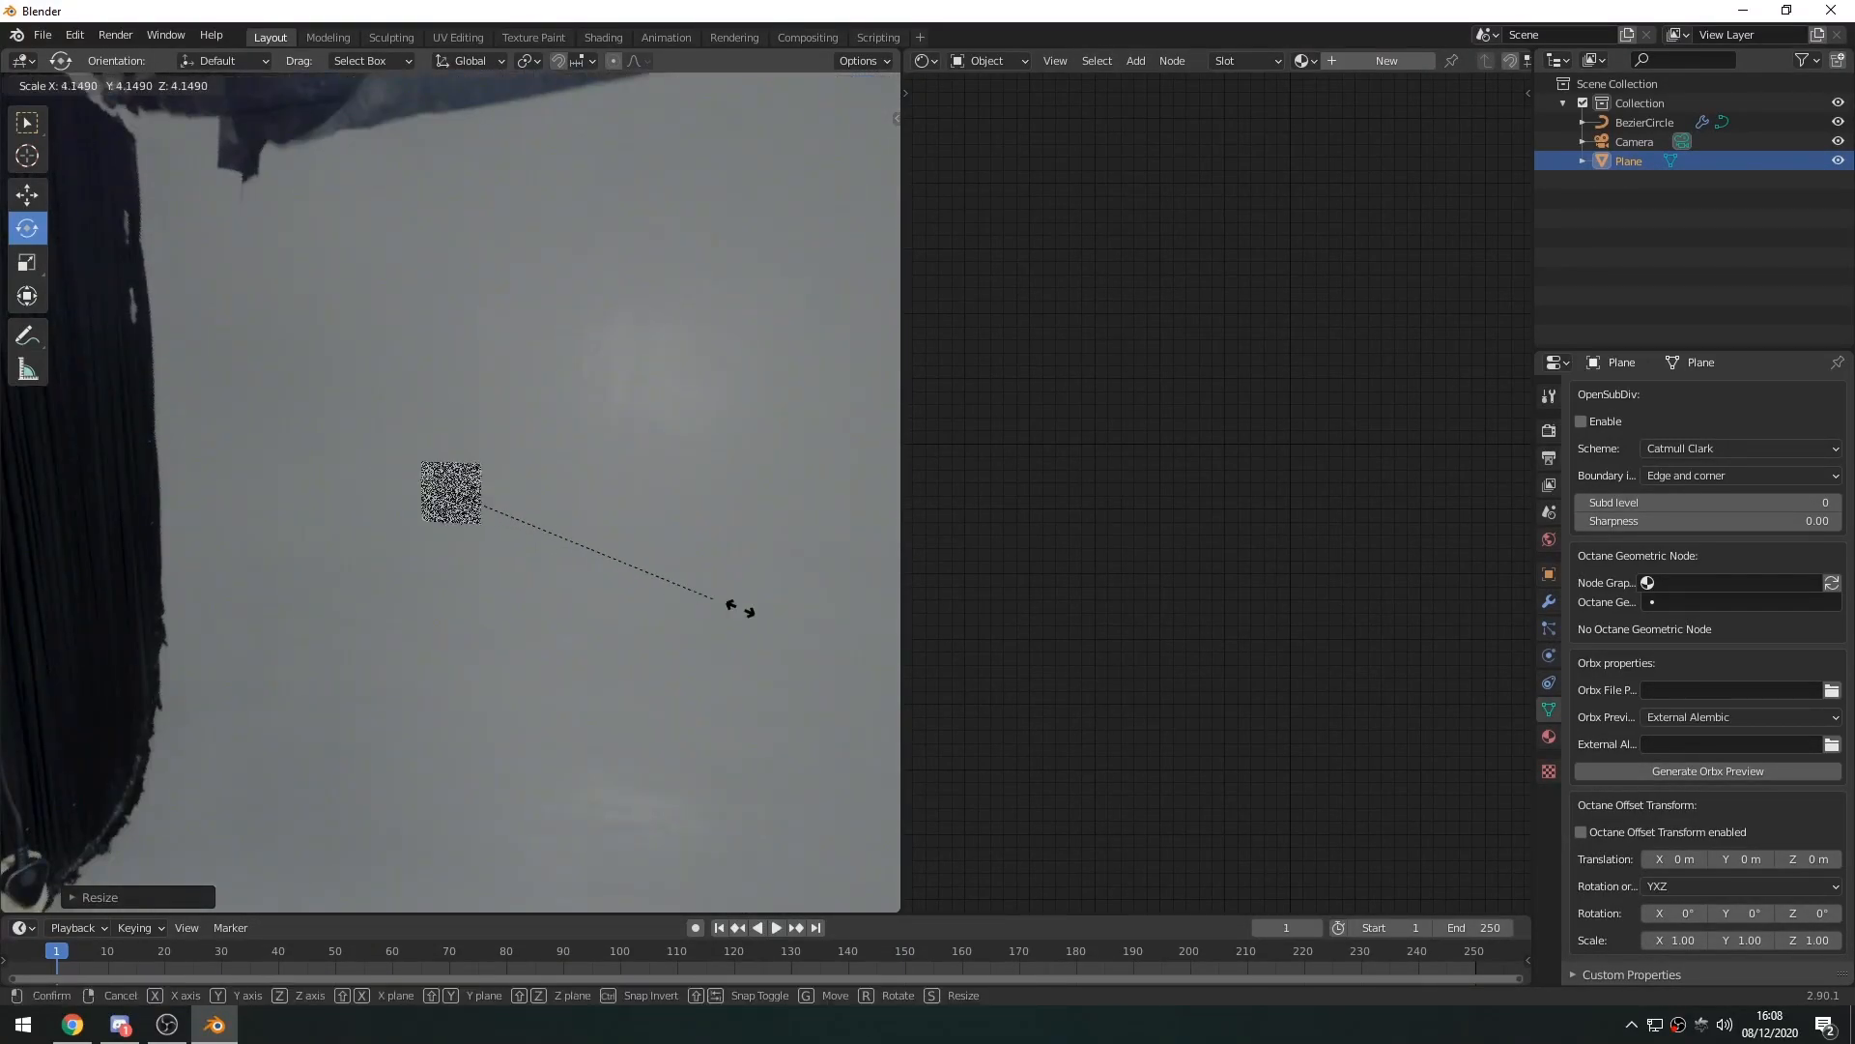
{"action": "left_click", "coordinate": [582, 580]}
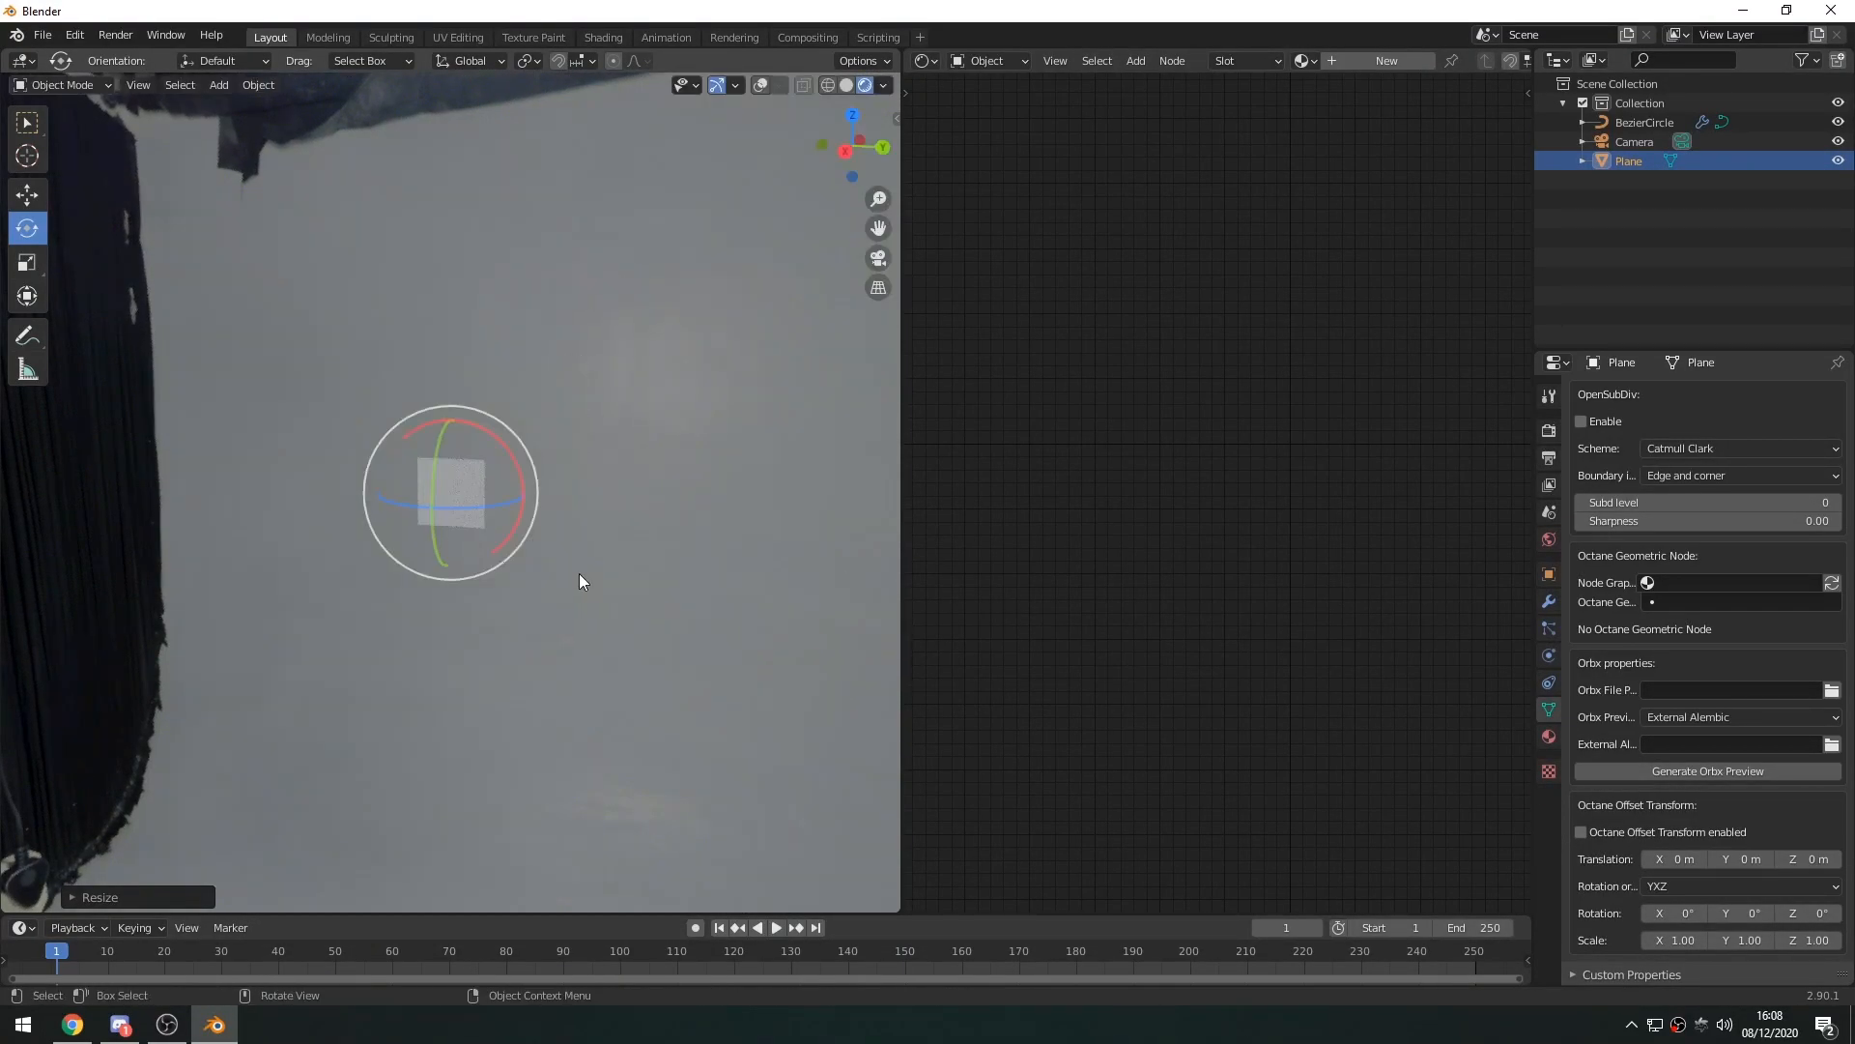
{"action": "key", "text": "s"}
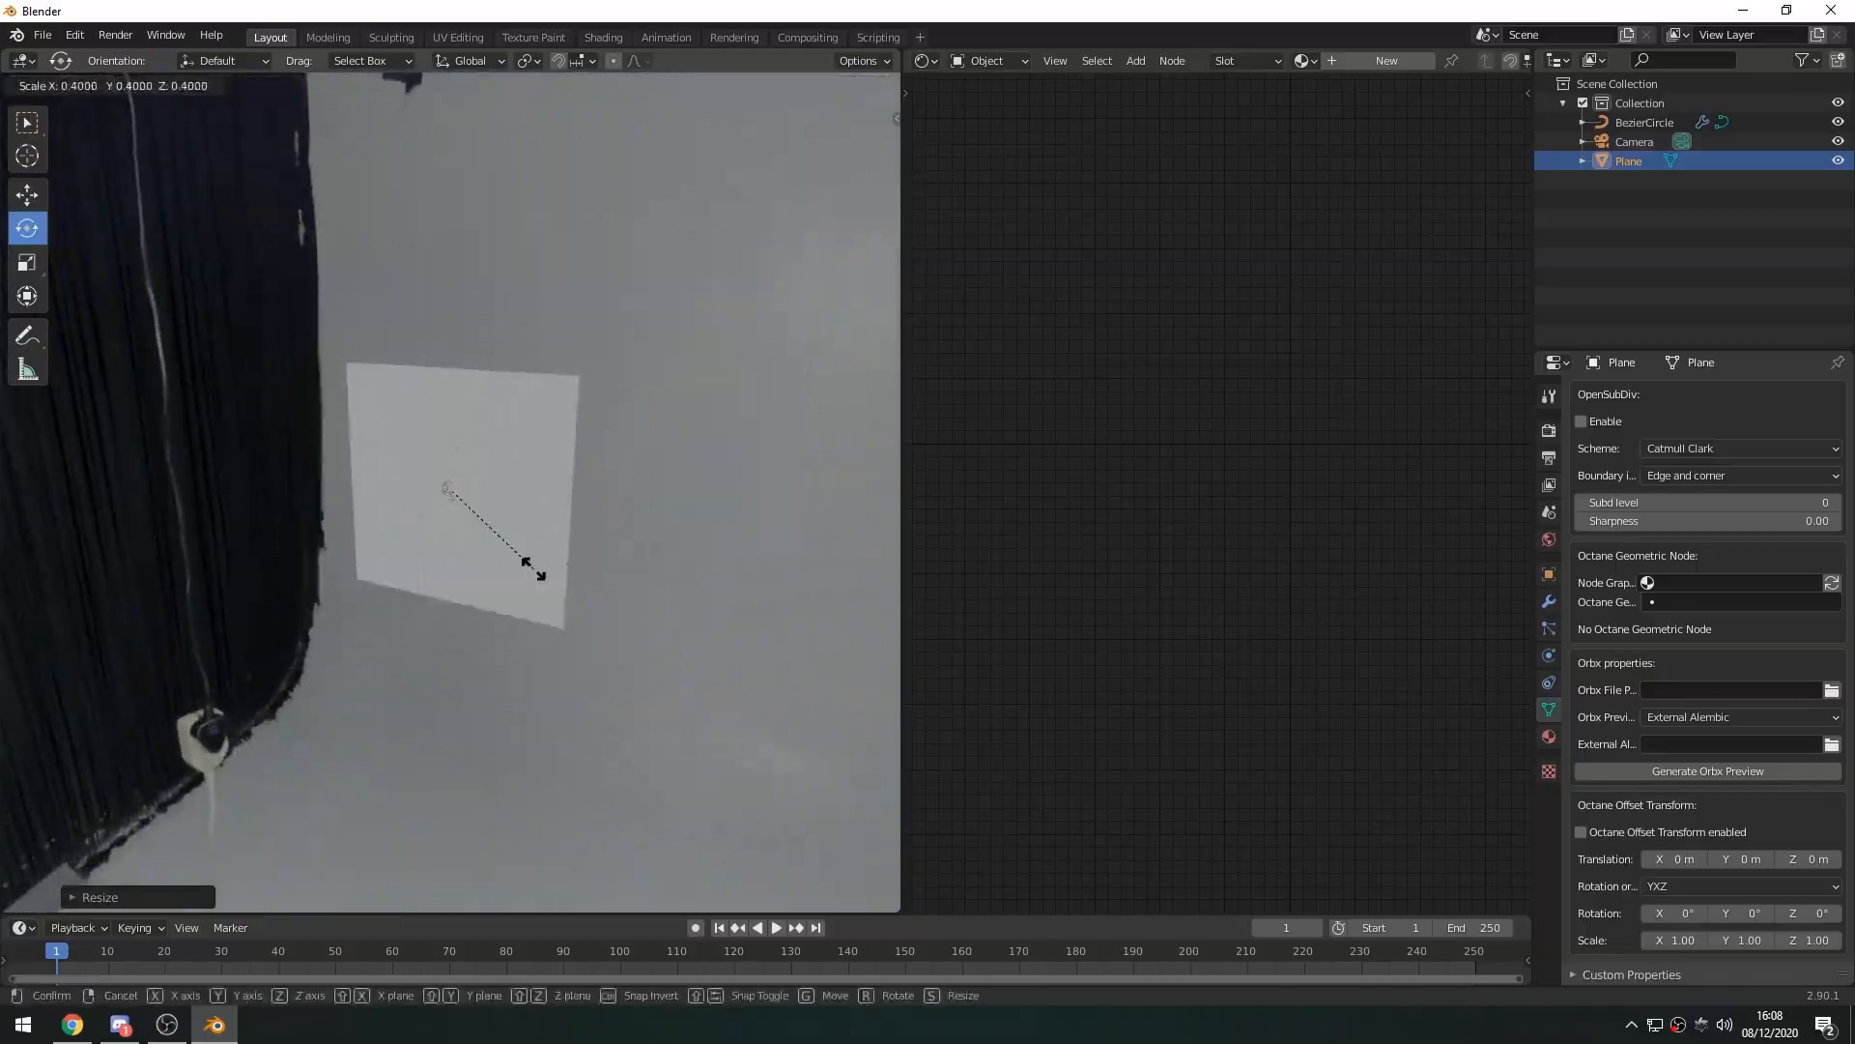
{"action": "left_click", "coordinate": [538, 616]}
{"action": "middle_click_drag", "start_coordinate": [537, 616], "coordinate": [468, 580]}
{"action": "left_click", "coordinate": [529, 607]}
Move the backdrop plane along the X axis to behind the ring and check it through the camera
{"action": "key", "text": "shift+space"}
{"action": "left_click", "coordinate": [464, 605]}
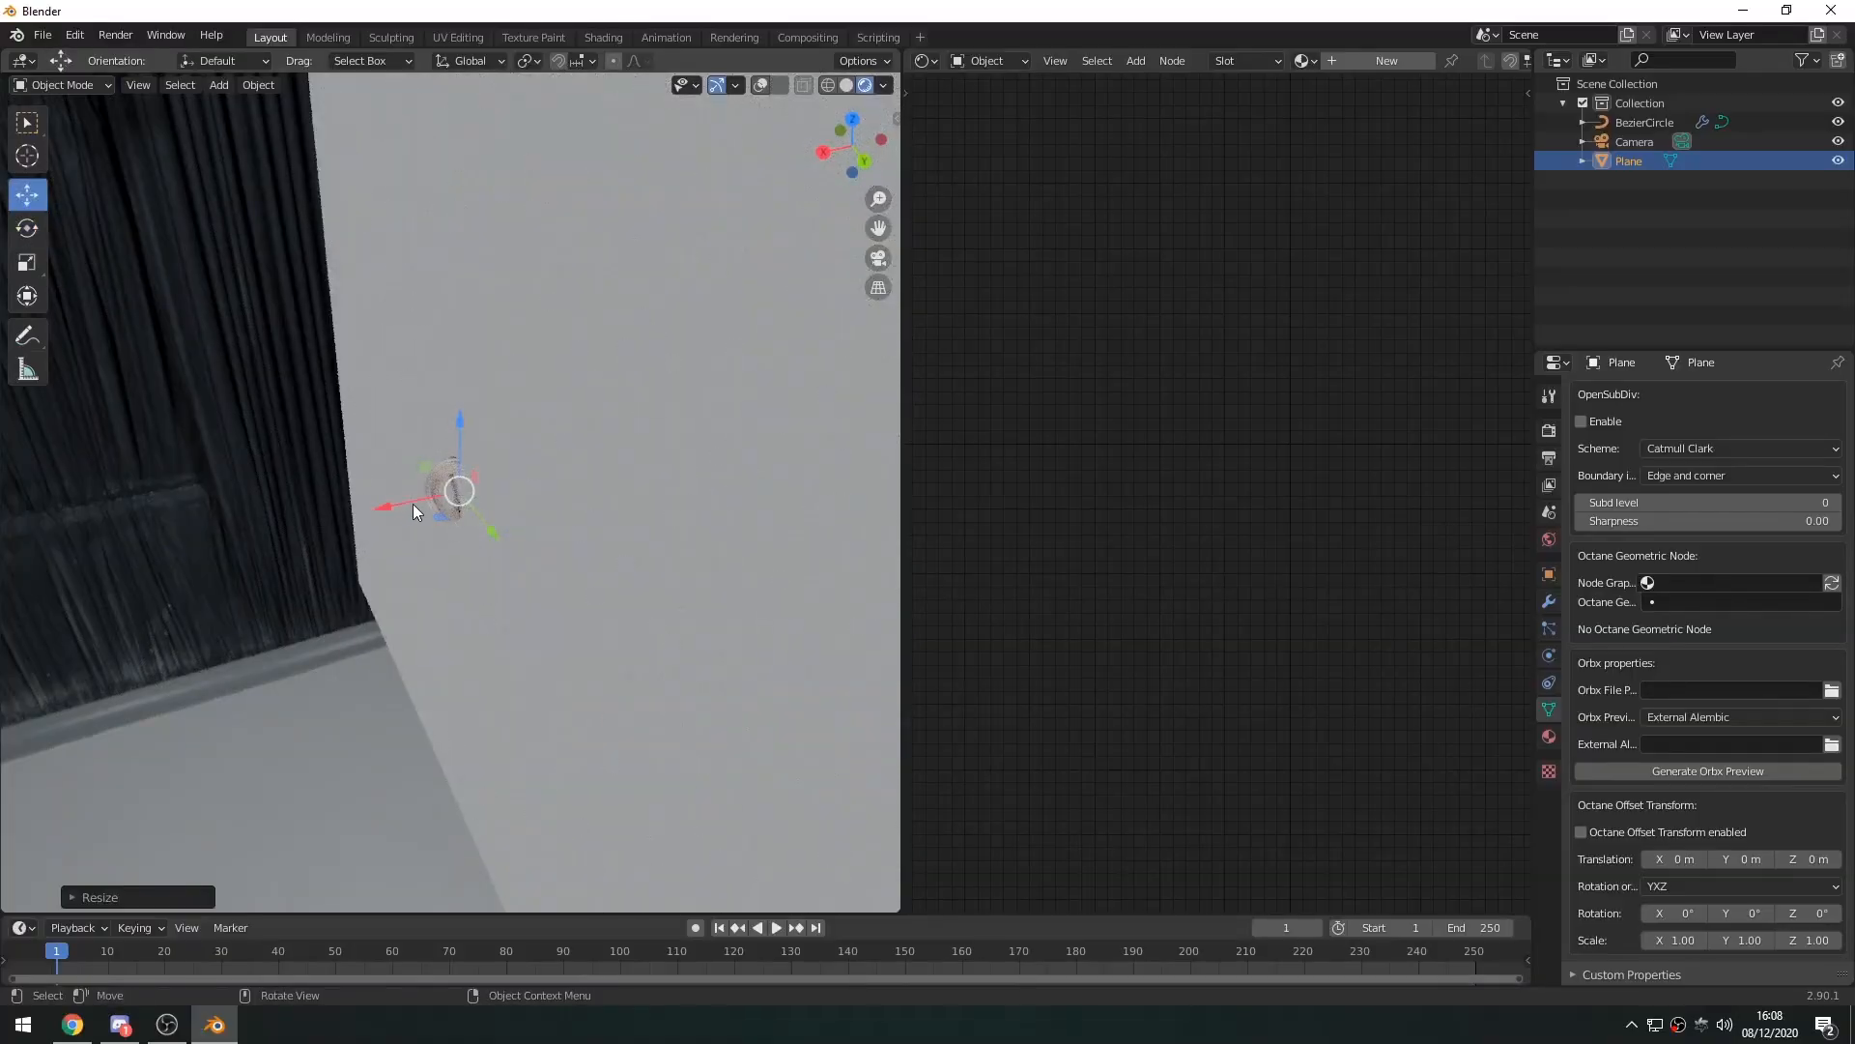
{"action": "left_click_drag", "start_coordinate": [392, 511], "coordinate": [437, 526]}
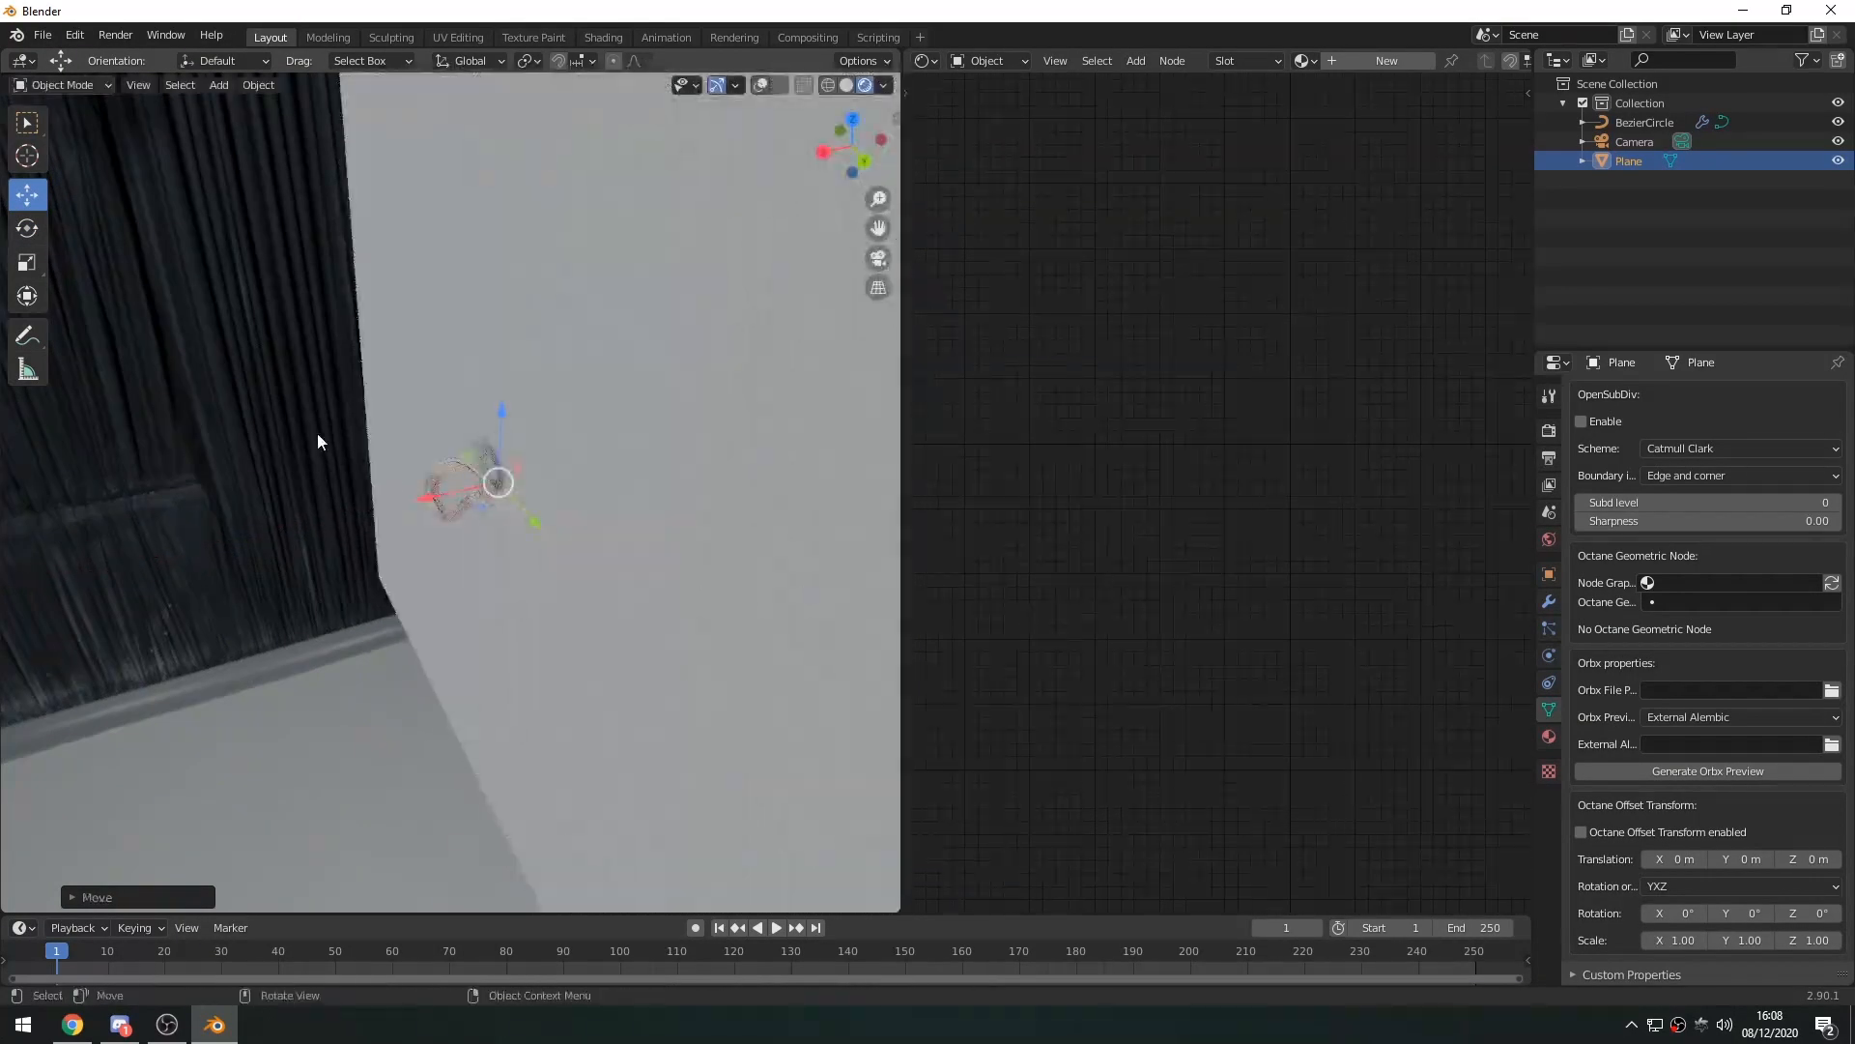
{"action": "key", "text": "KP_0"}
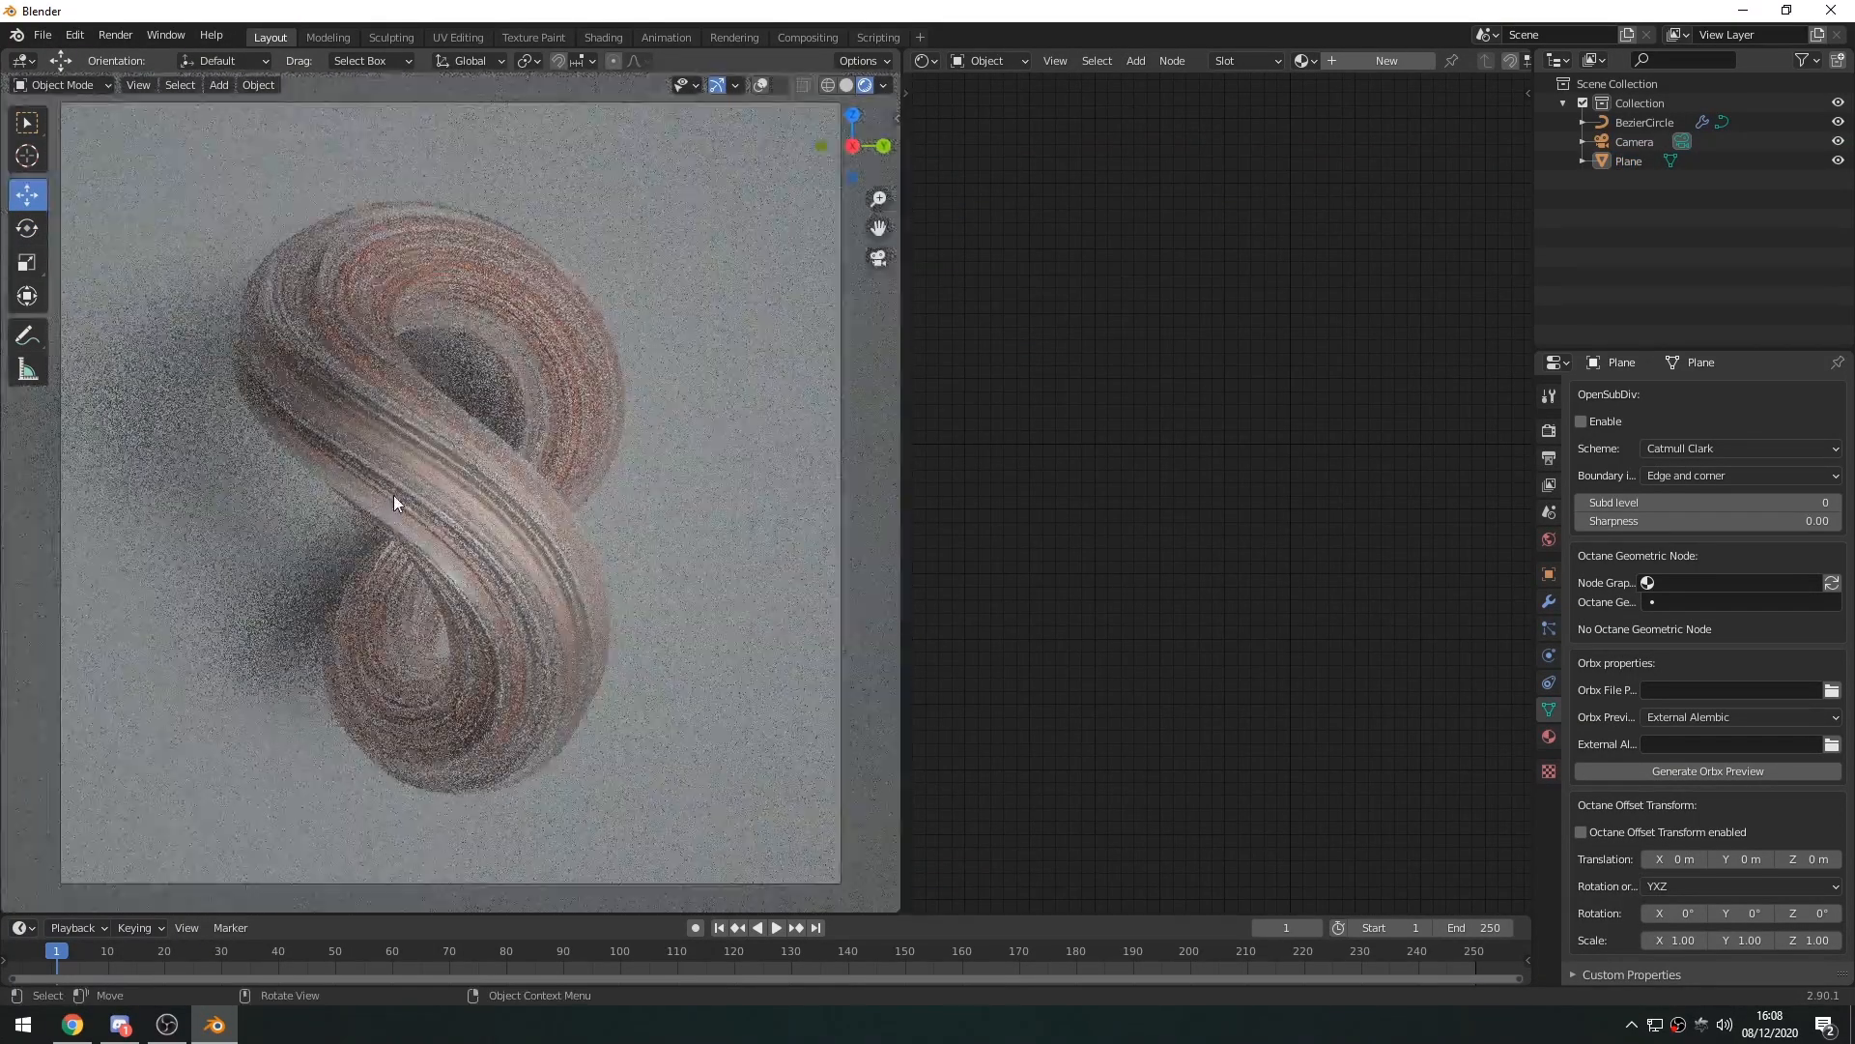
Select the backdrop plane and fine-tune its distance behind the ring in the camera view
{"action": "middle_click_drag", "start_coordinate": [617, 429], "coordinate": [654, 484]}
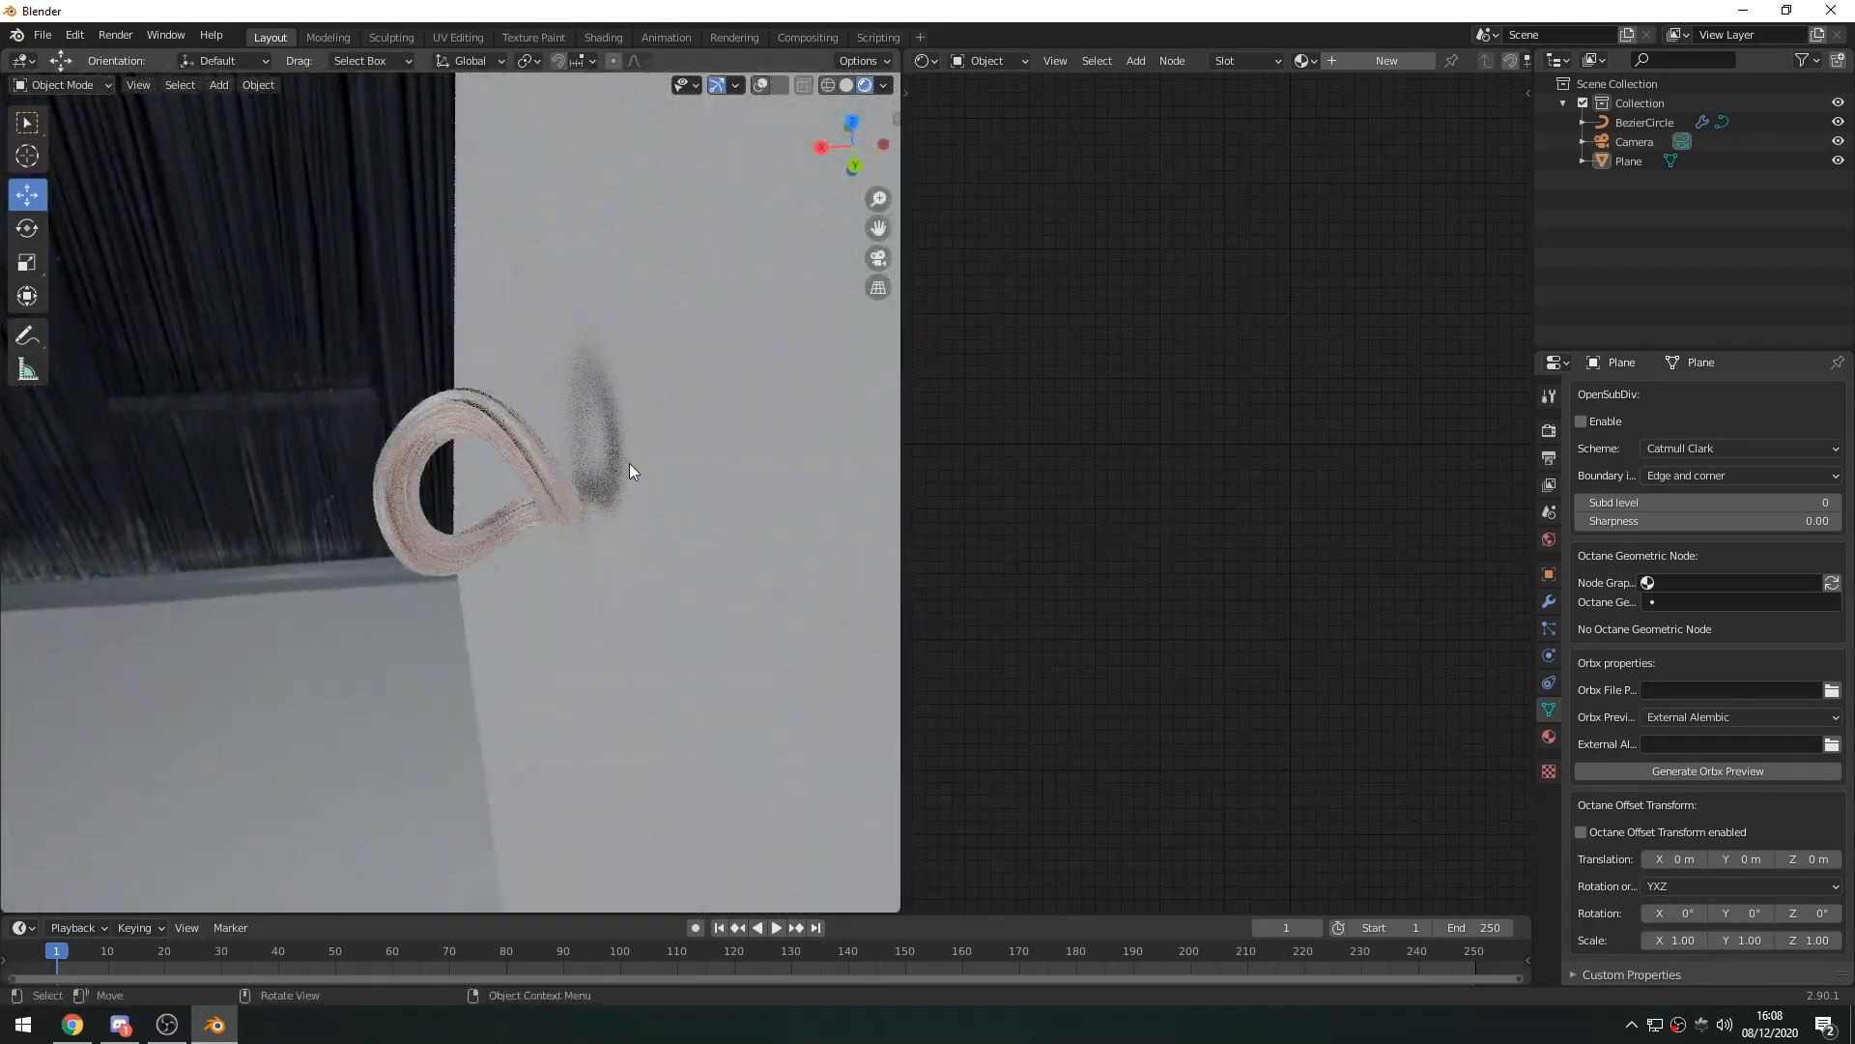
{"action": "left_click", "coordinate": [542, 486]}
{"action": "middle_click_drag", "start_coordinate": [542, 486], "coordinate": [561, 488]}
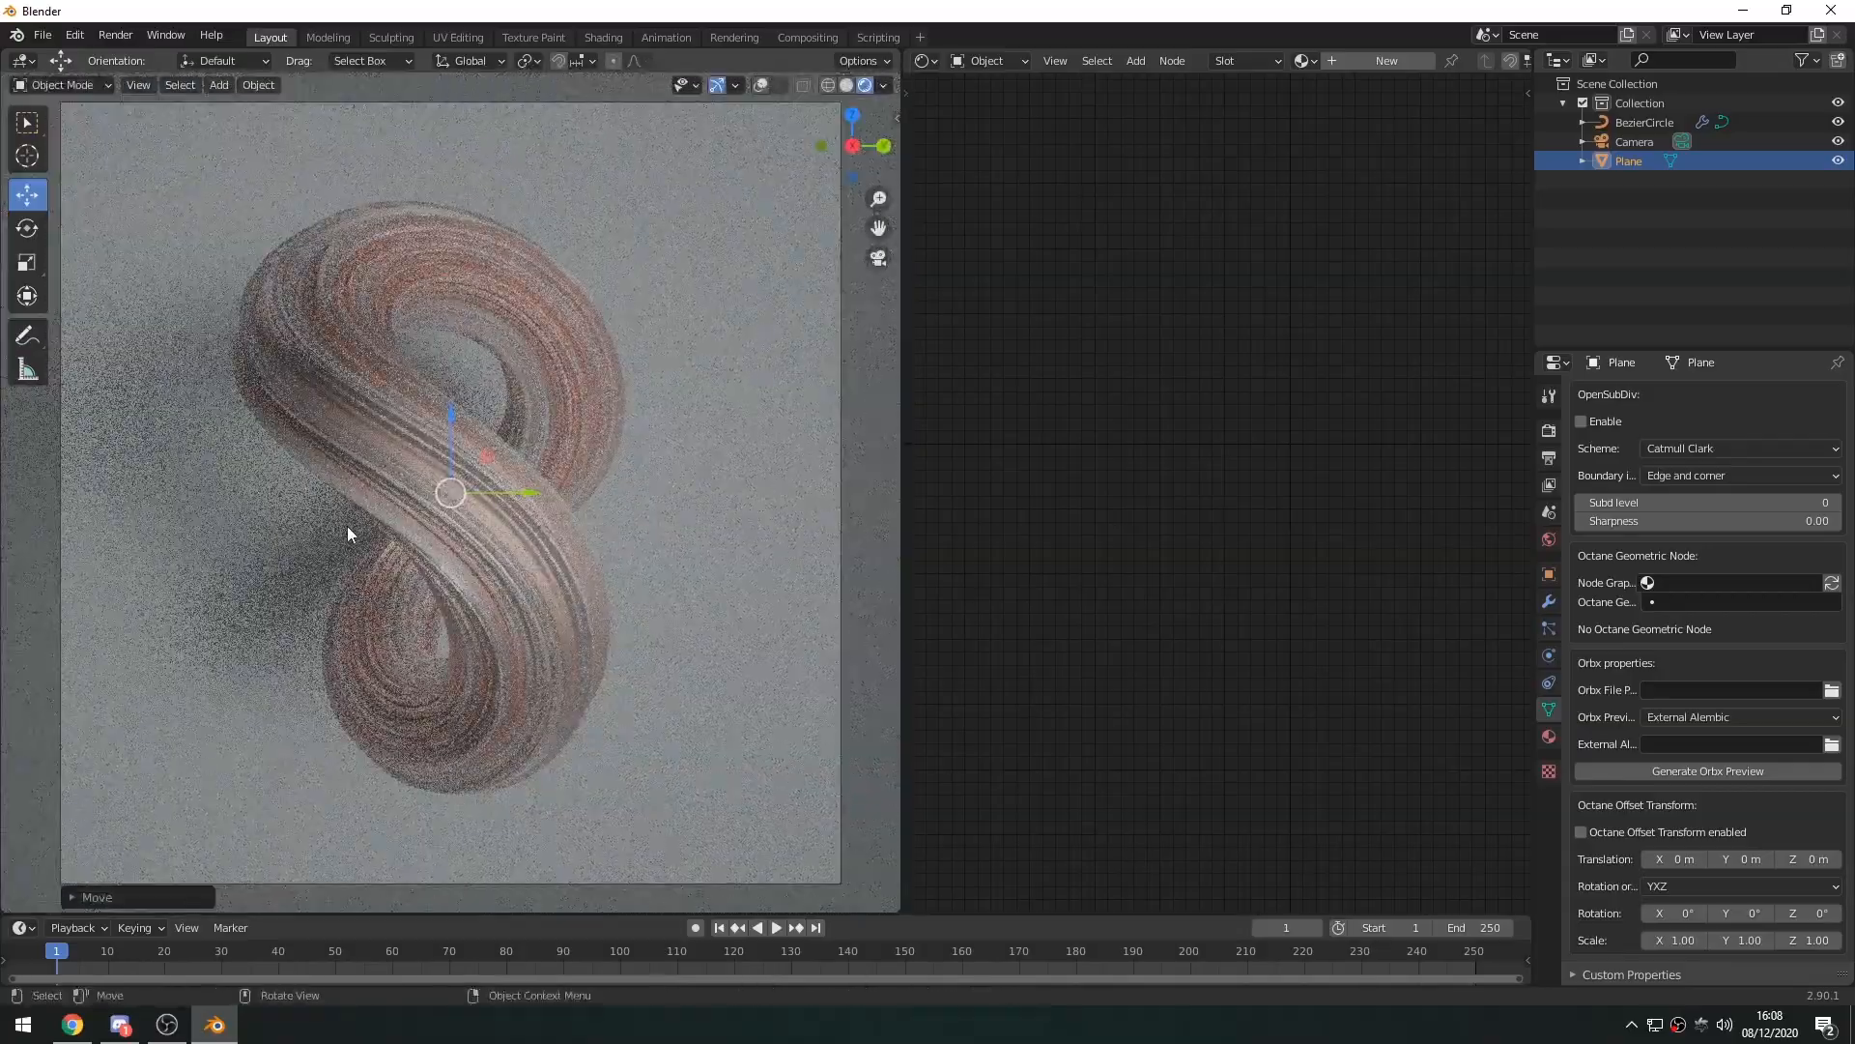
Deselect the backdrop plane and add an area light to the scene
{"action": "middle_click_drag", "start_coordinate": [636, 485], "coordinate": [474, 524]}
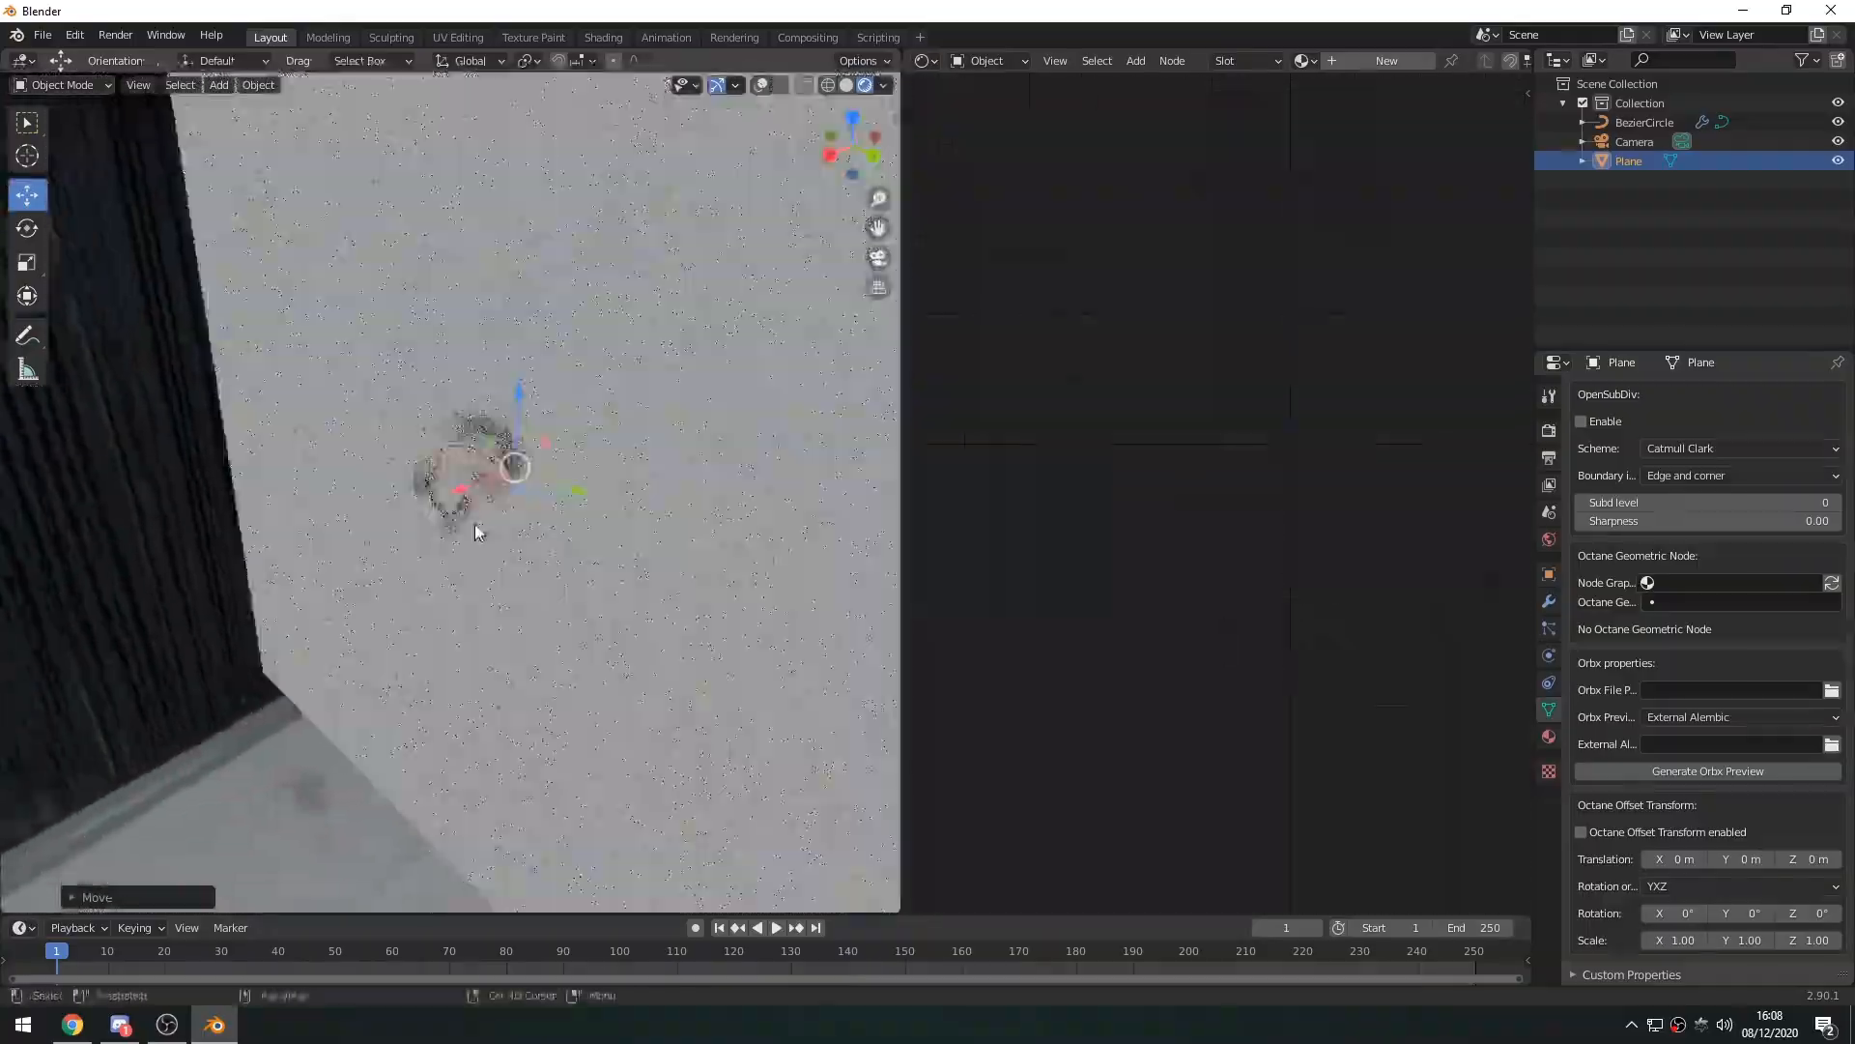
{"action": "key", "text": "shift+a"}
{"action": "mouse_move", "coordinate": [472, 524]}
{"action": "left_click", "coordinate": [232, 497]}
{"action": "middle_click_drag", "start_coordinate": [212, 497], "coordinate": [368, 514]}
{"action": "key", "text": "shift+a"}
{"action": "mouse_move", "coordinate": [464, 491]}
{"action": "mouse_move", "coordinate": [369, 731]}
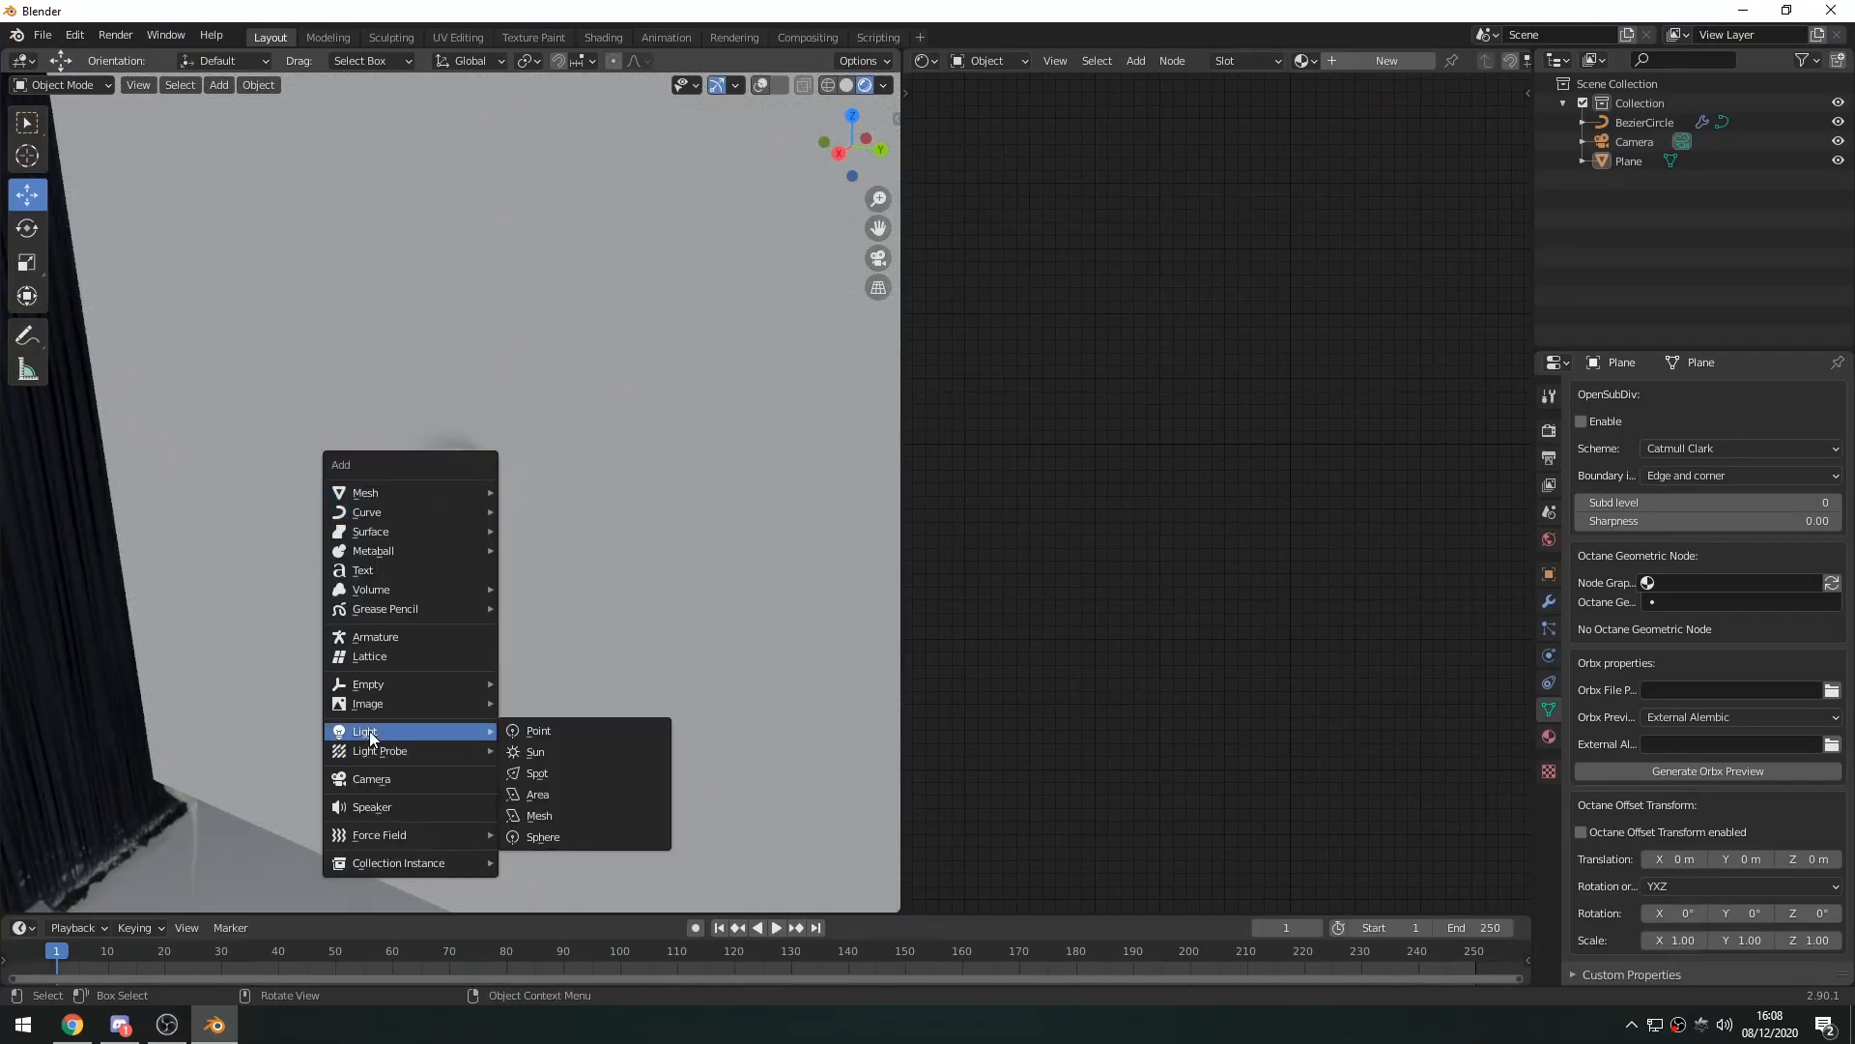
{"action": "left_click", "coordinate": [545, 796]}
Rotate the area light upright to face the backdrop and enlarge it to a size of 3.22 m
{"action": "middle_click_drag", "start_coordinate": [566, 547], "coordinate": [472, 500]}
{"action": "scroll", "coordinate": [472, 500], "scroll_direction": "up", "scroll_amount": 3}
{"action": "key", "text": "shift+space"}
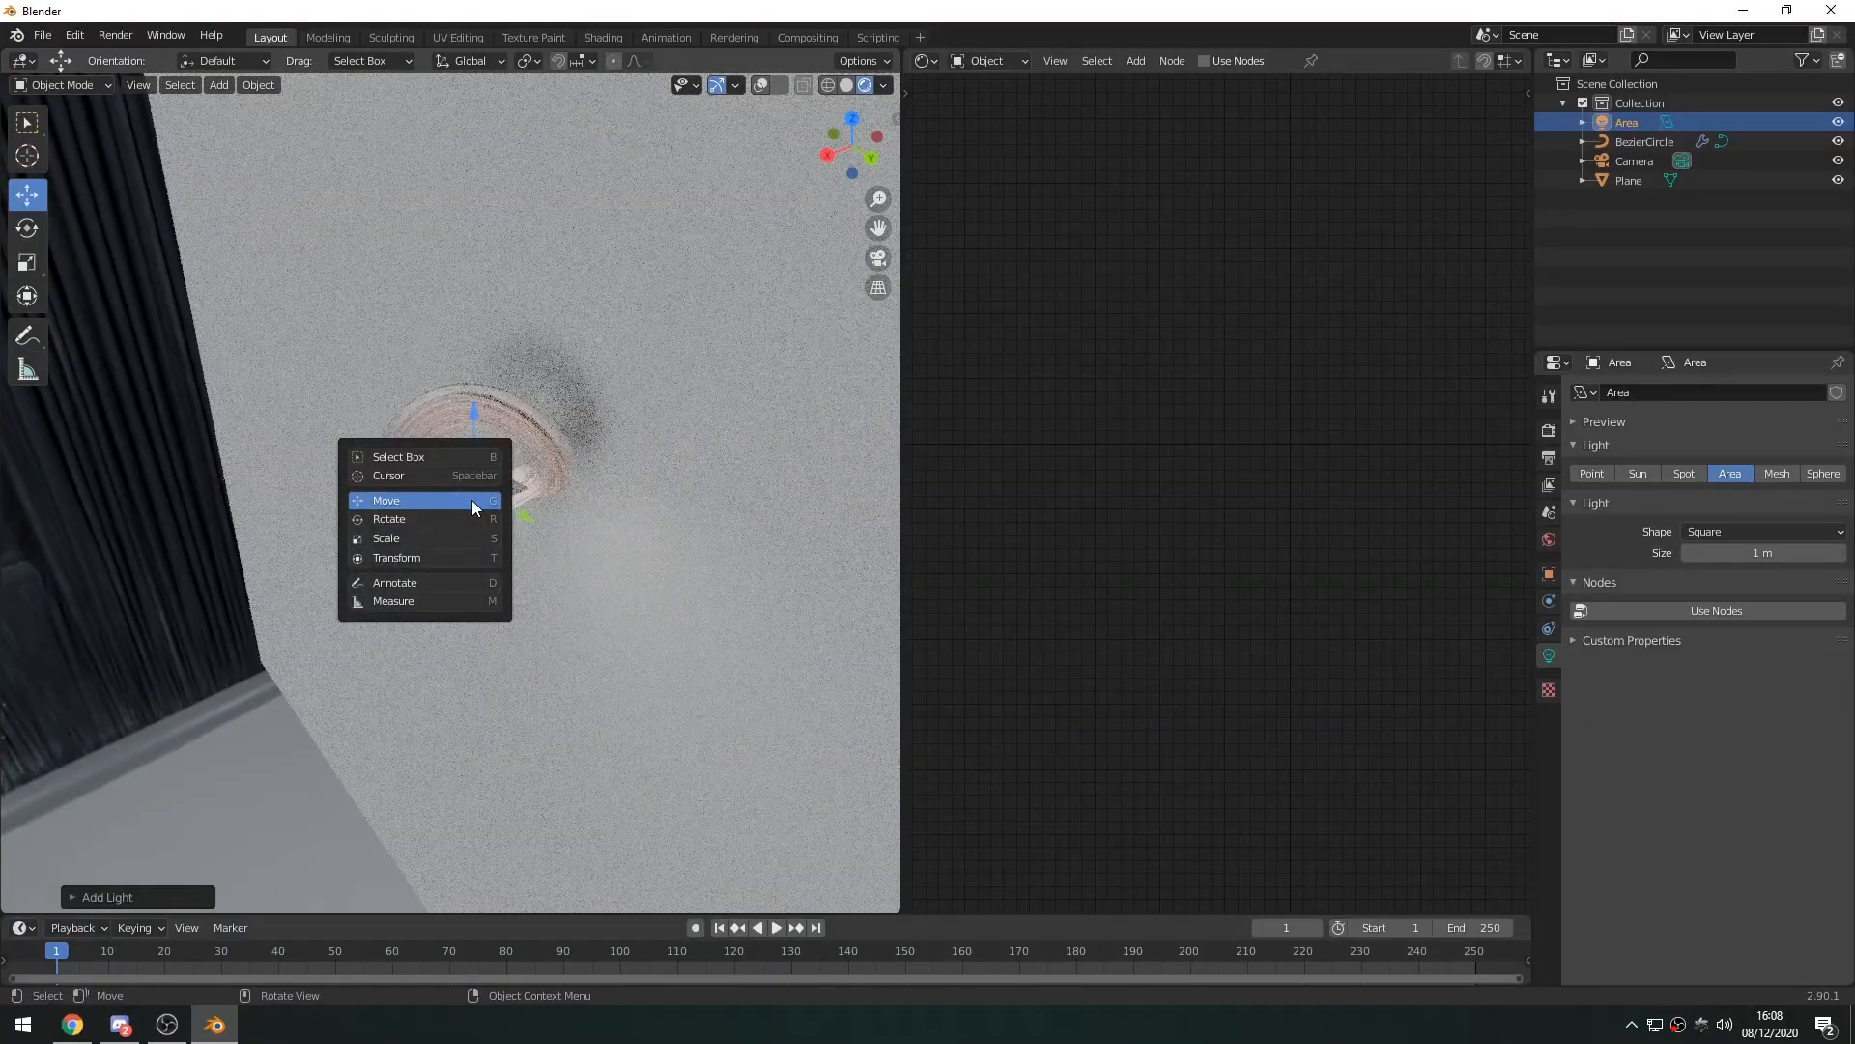
{"action": "key", "text": "r"}
{"action": "left_click_drag", "start_coordinate": [434, 451], "coordinate": [432, 593]}
{"action": "middle_click_drag", "start_coordinate": [432, 586], "coordinate": [532, 570]}
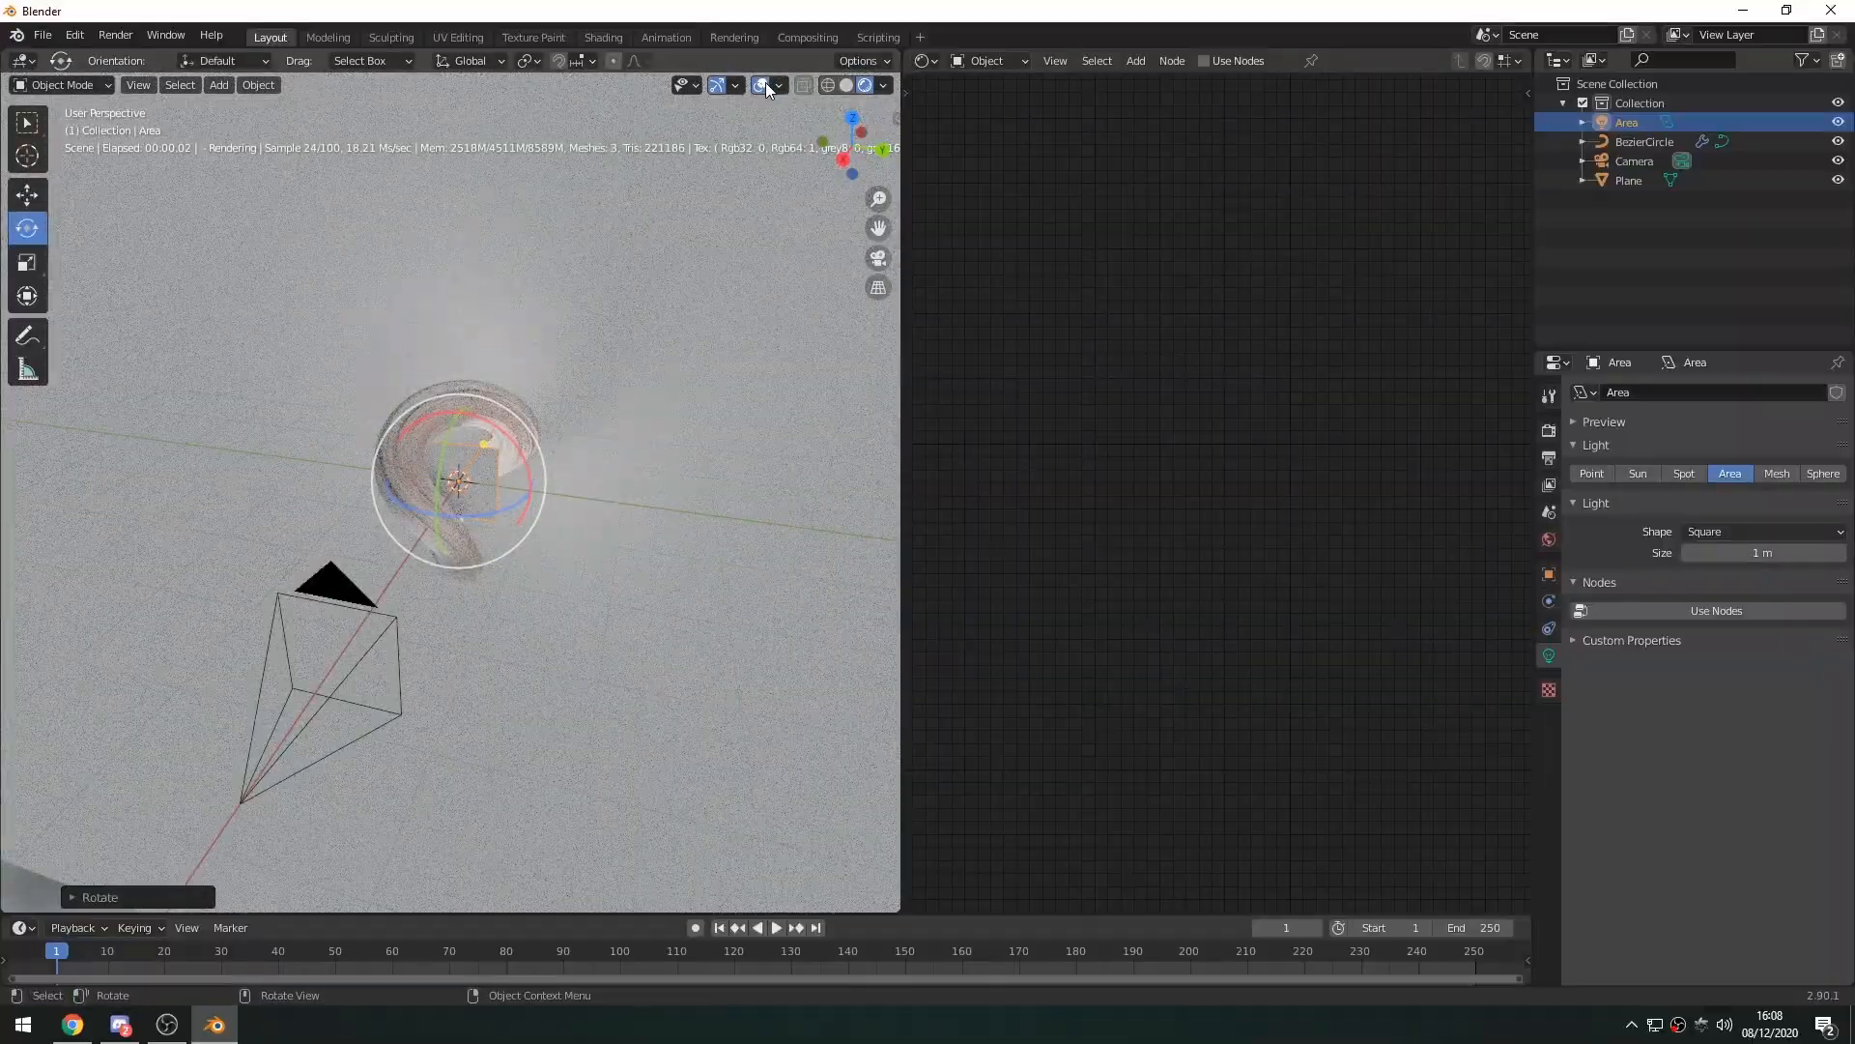
{"action": "left_click_drag", "start_coordinate": [524, 443], "coordinate": [594, 540]}
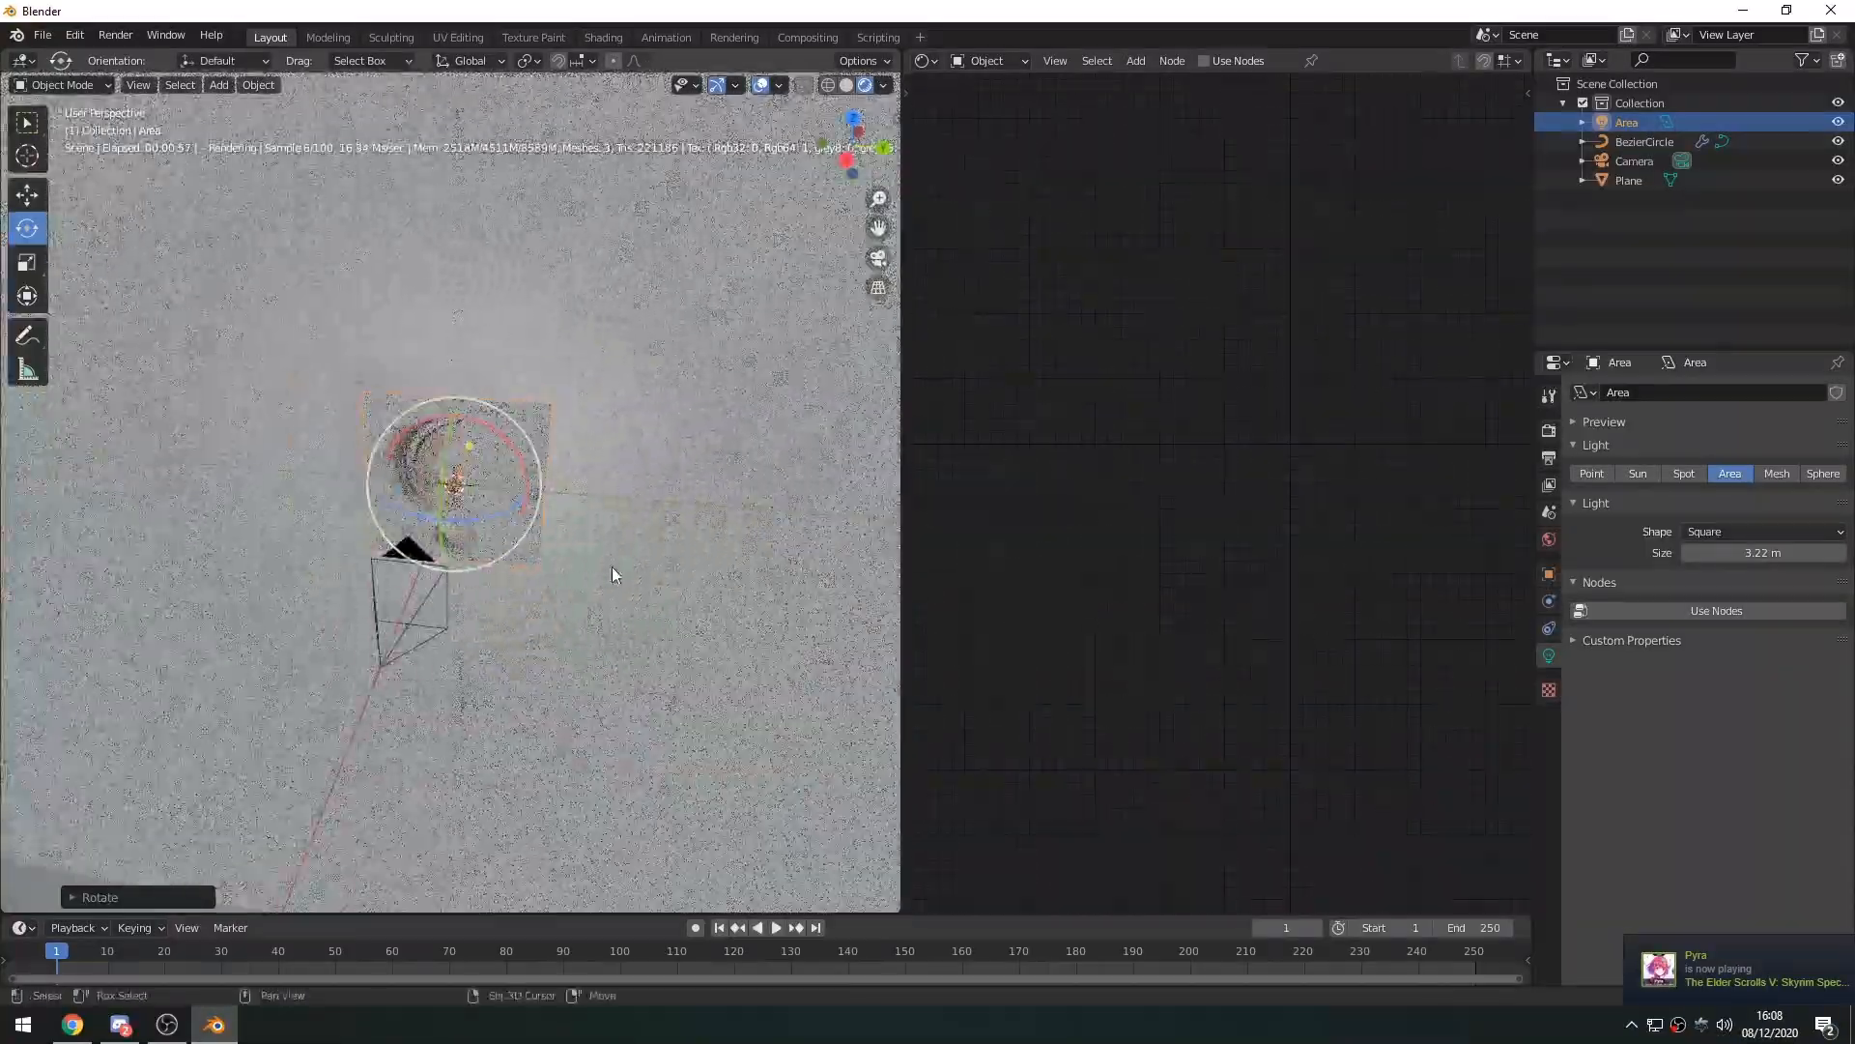
Move the area light along the Y axis out to one side of the ring, in front of the backdrop
{"action": "middle_click_drag", "start_coordinate": [614, 576], "coordinate": [537, 541], "text": "shift"}
{"action": "left_click", "coordinate": [27, 195]}
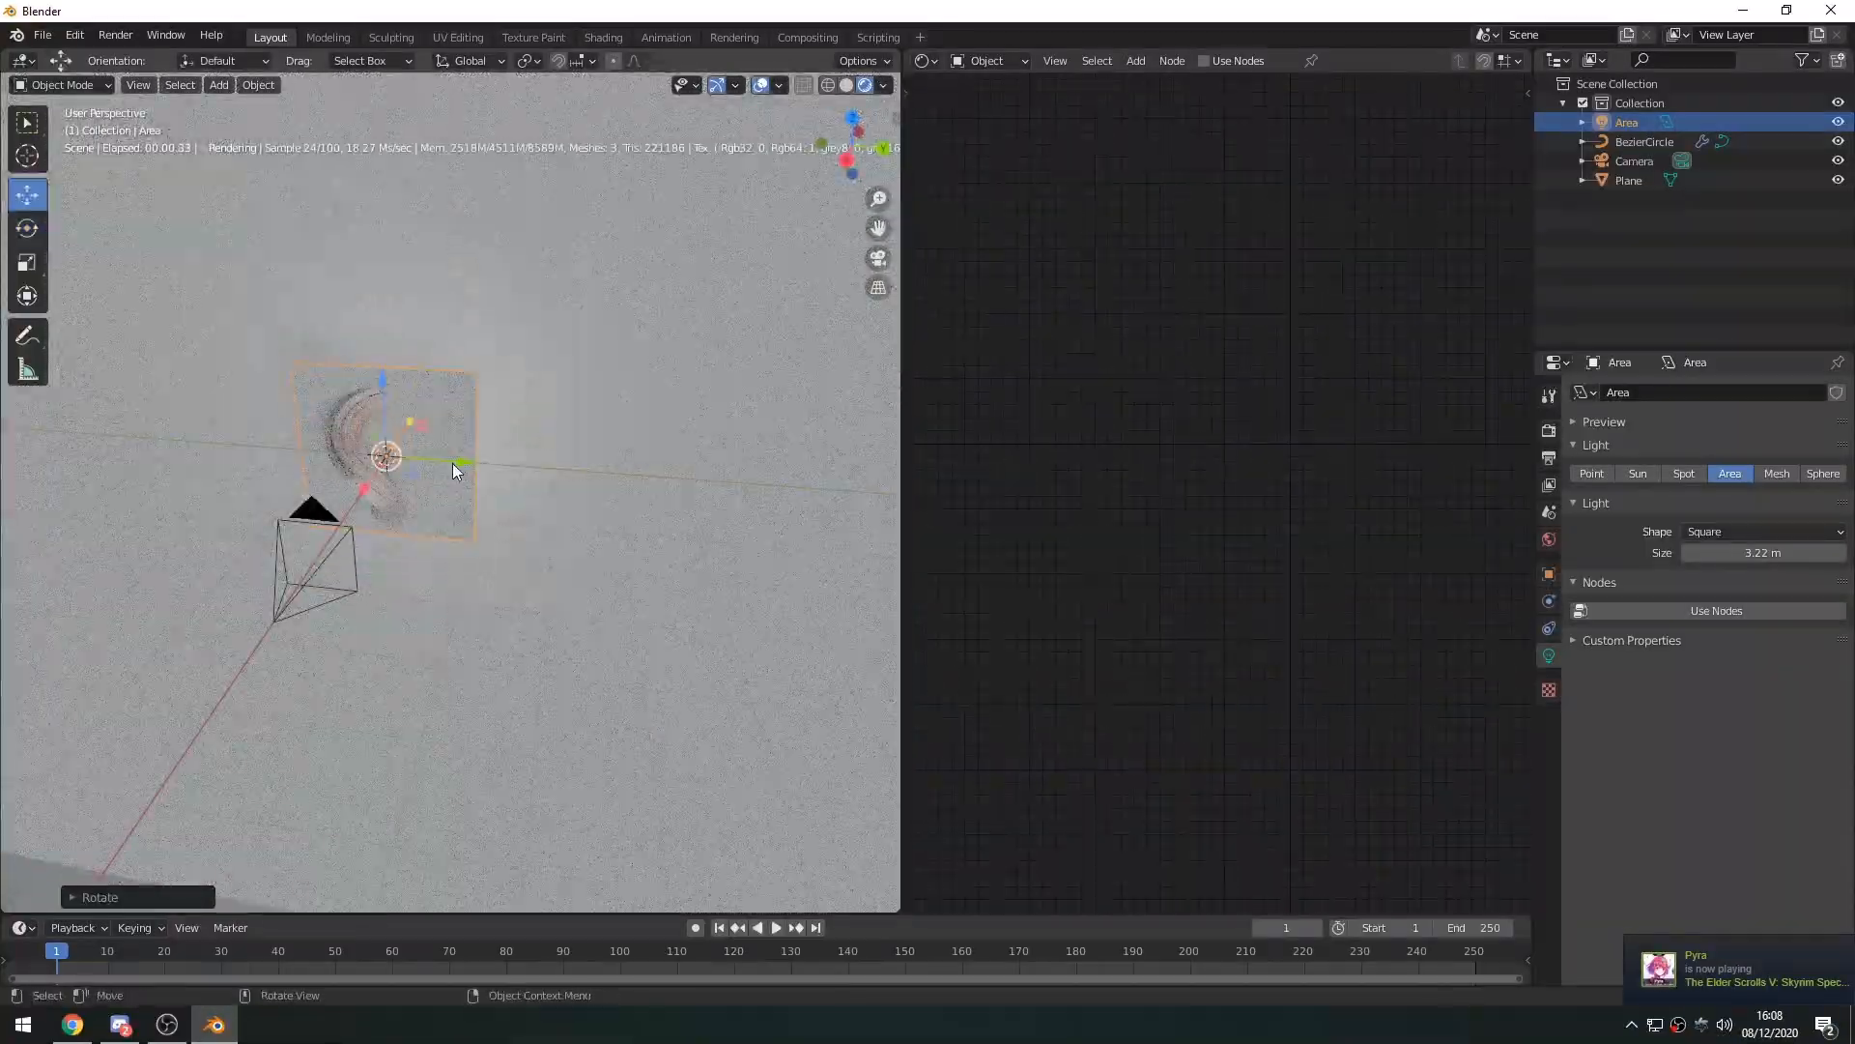
{"action": "left_click_drag", "start_coordinate": [456, 462], "coordinate": [719, 486]}
{"action": "middle_click_drag", "start_coordinate": [580, 445], "coordinate": [686, 638]}
{"action": "key", "text": "KP_0"}
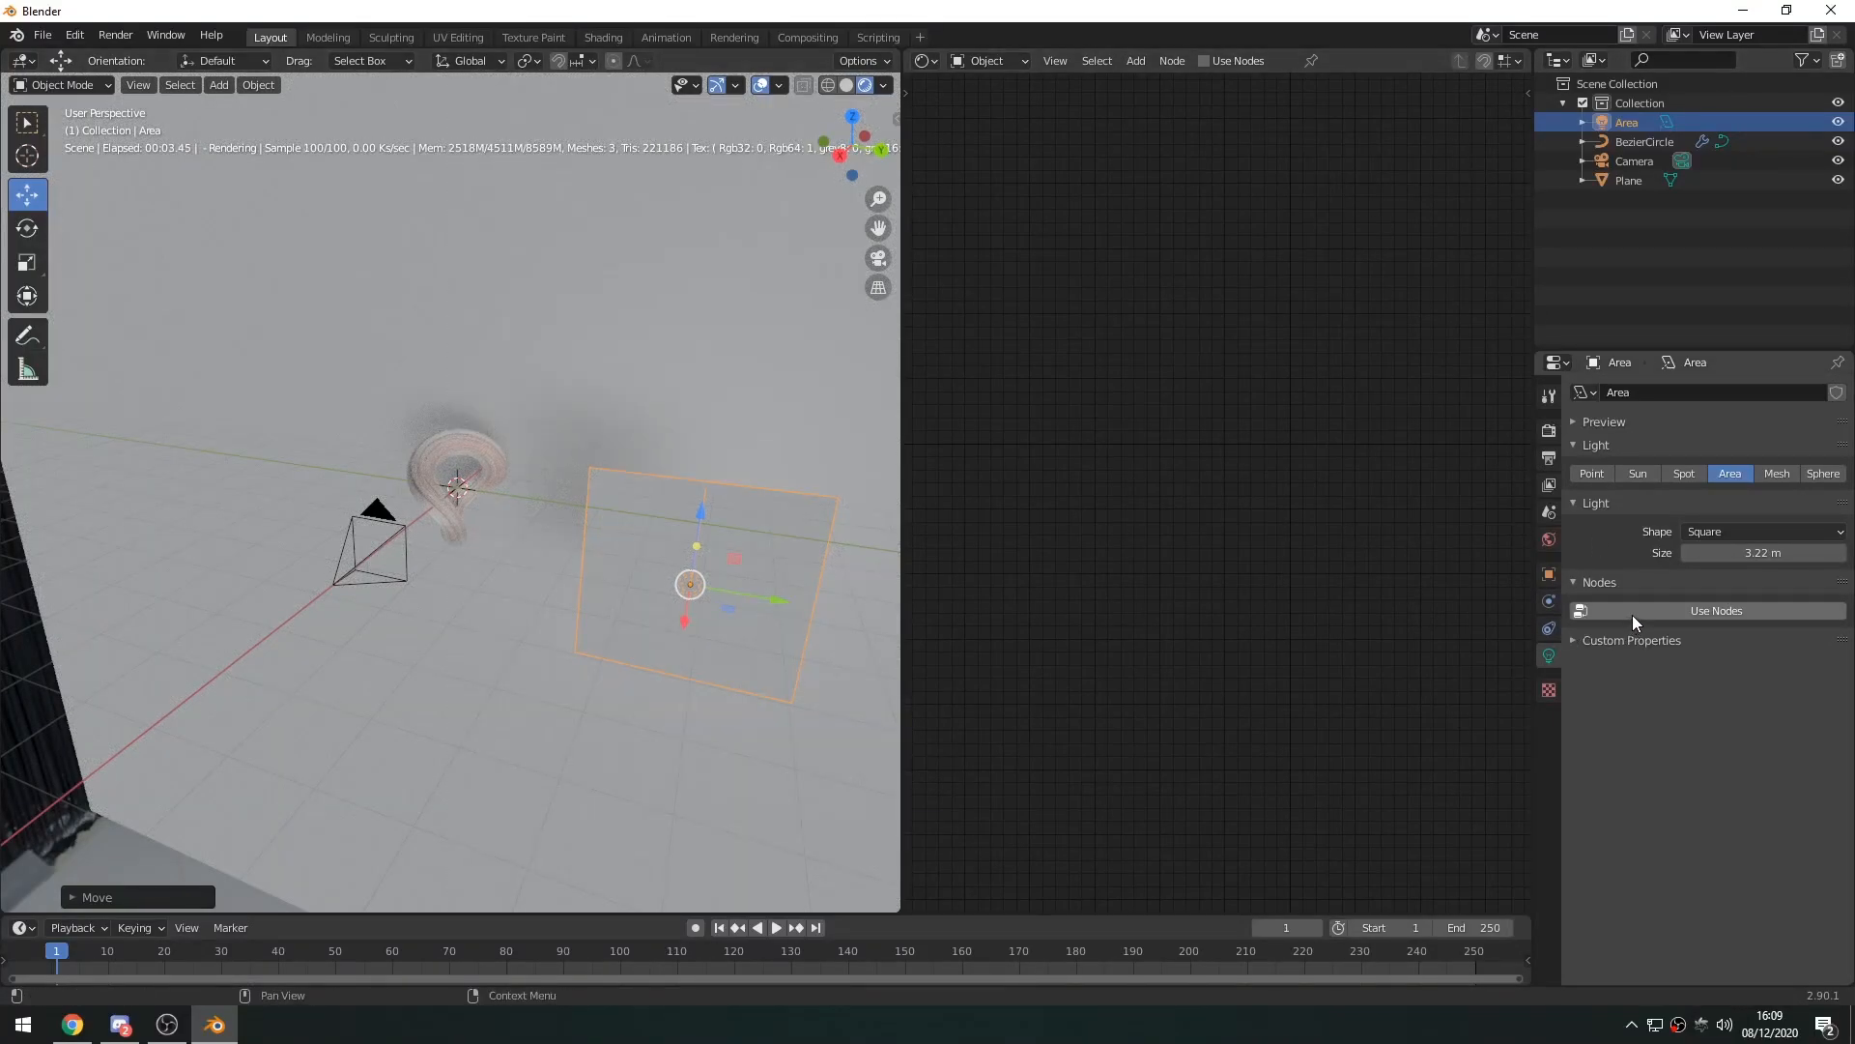
Enable nodes for the area light, set its Texture Emission power to 1000, and check the camera view
{"action": "left_click", "coordinate": [1674, 611]}
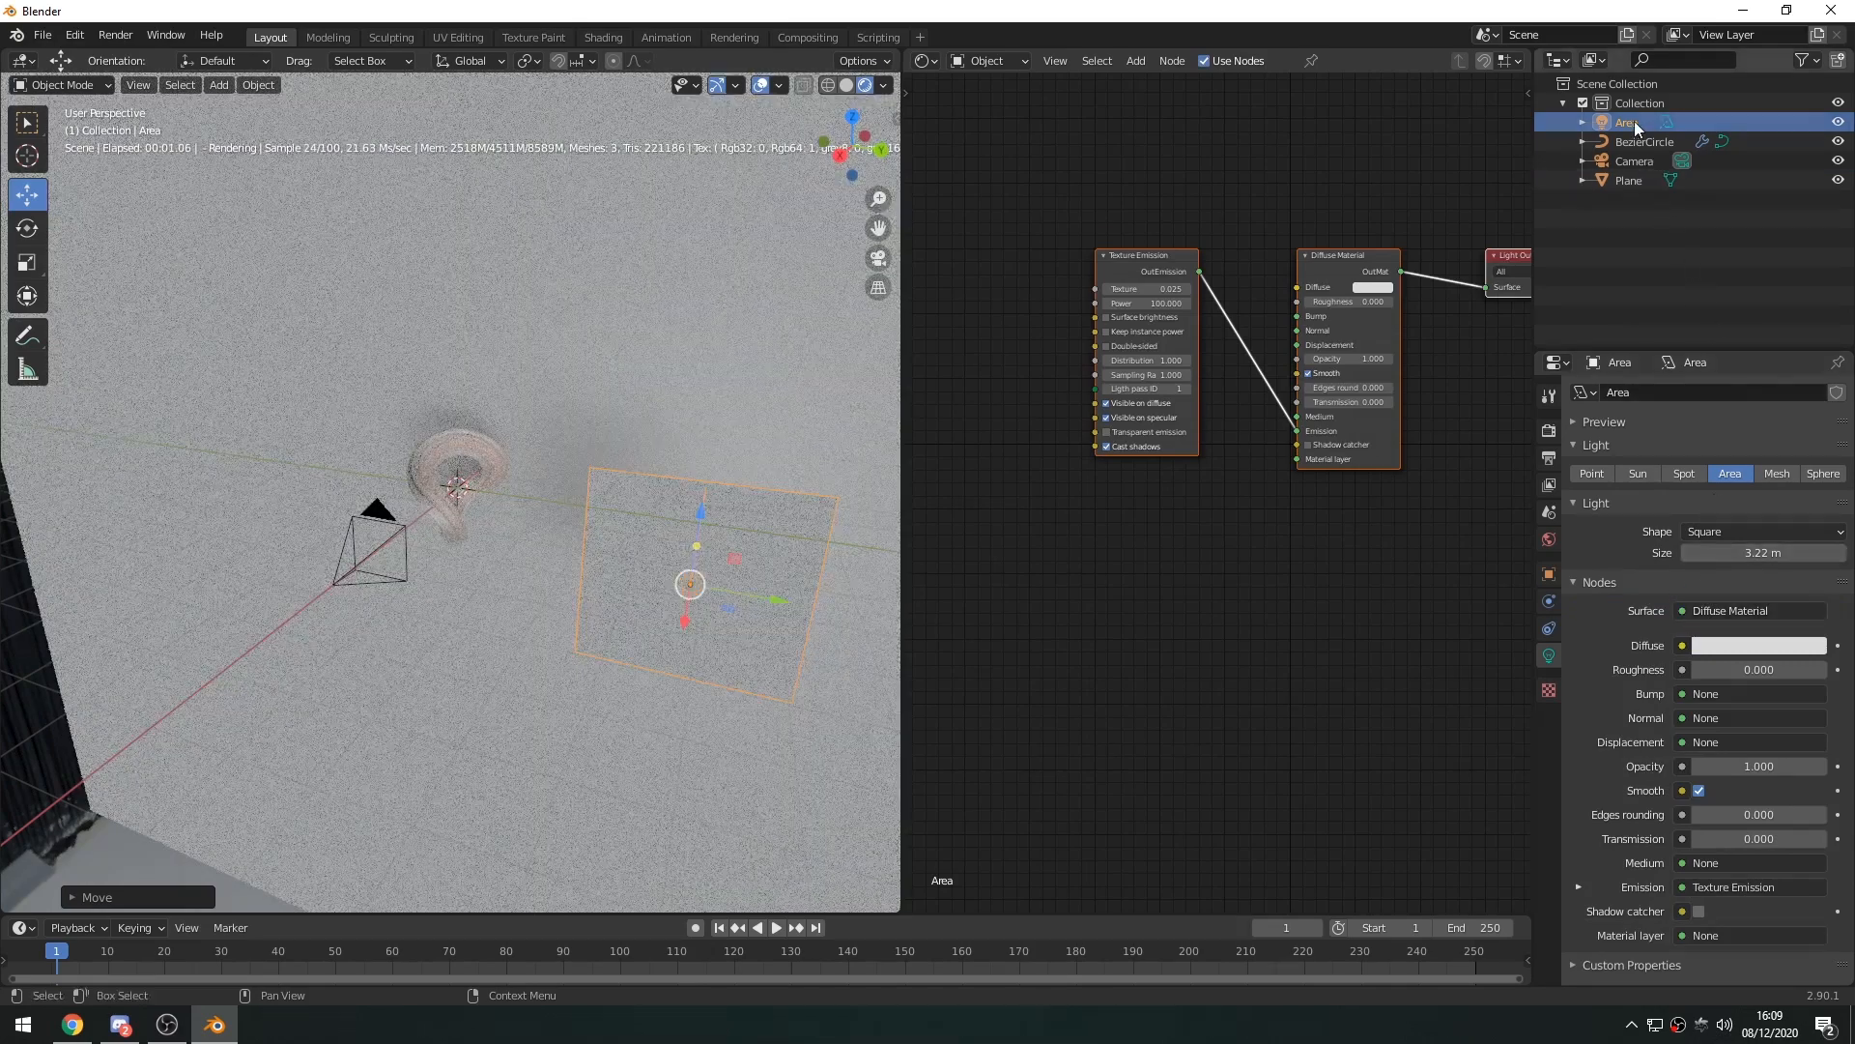
{"action": "scroll", "coordinate": [1285, 432], "scroll_direction": "up", "scroll_amount": 4}
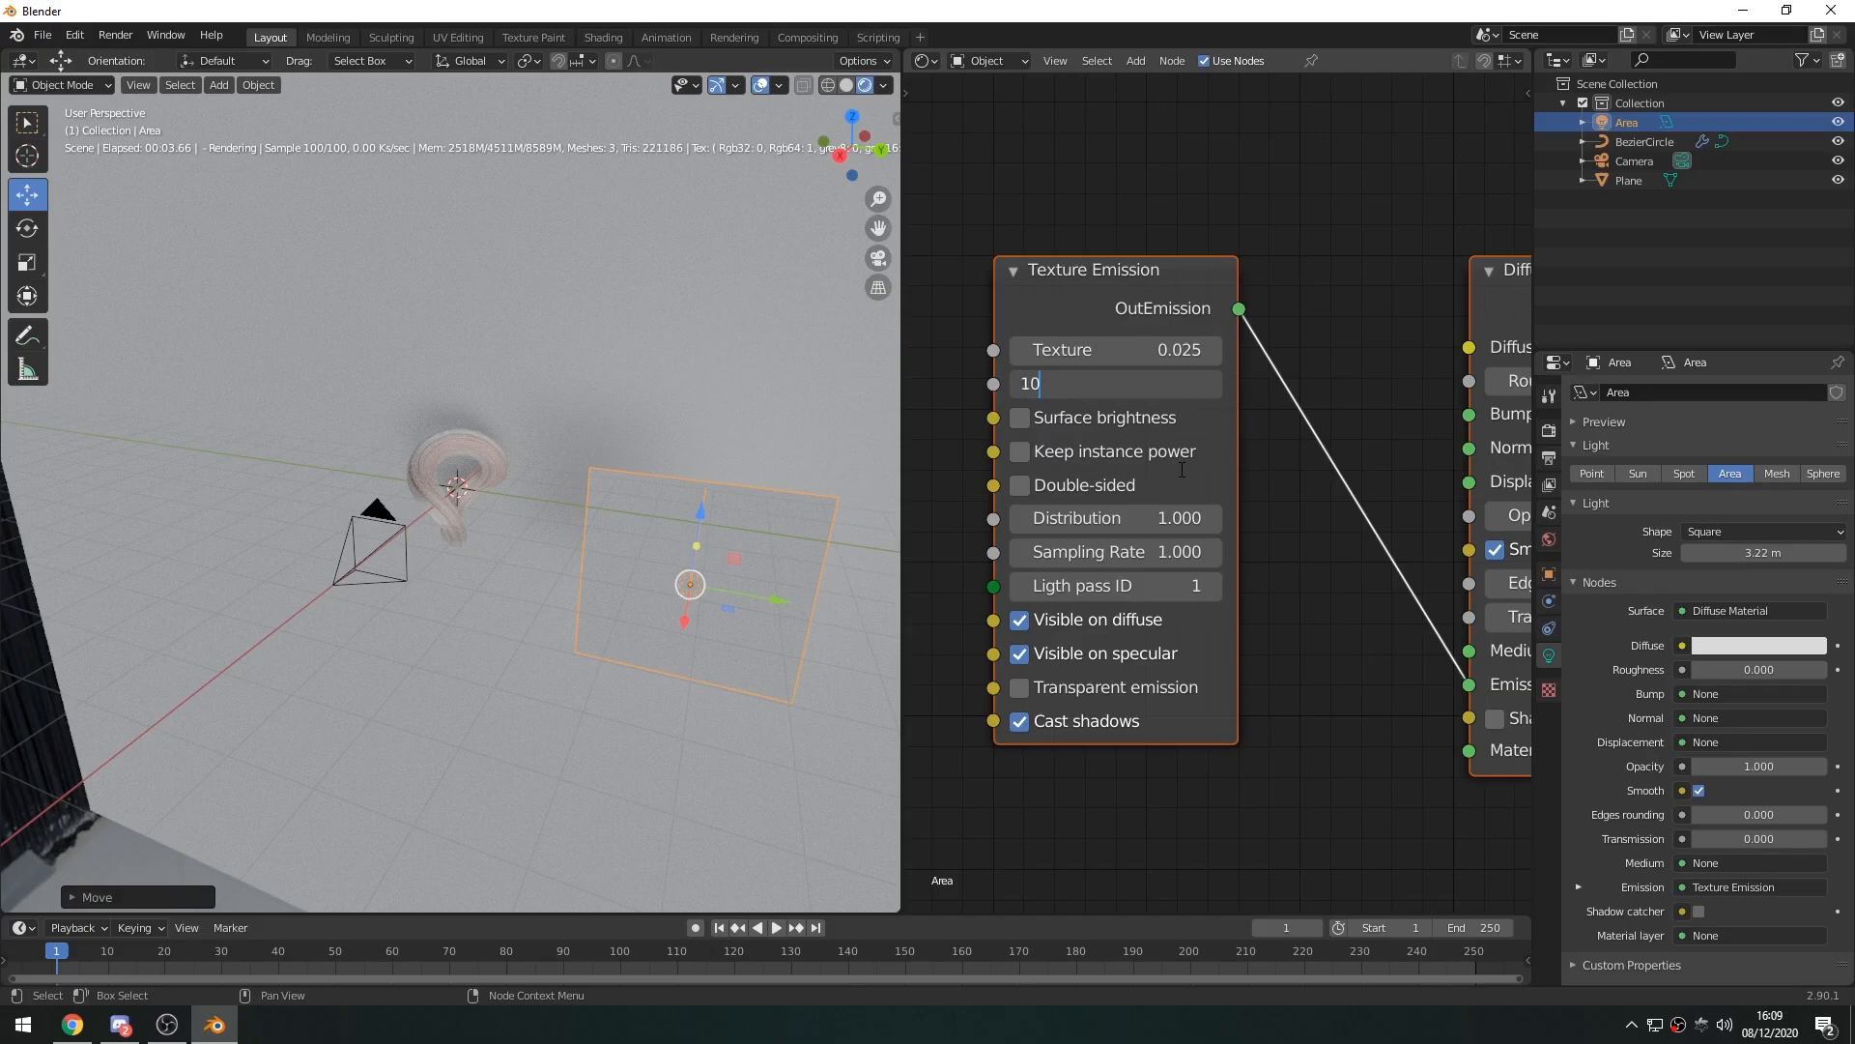
{"action": "type", "text": "1000"}
{"action": "key", "text": "Return"}
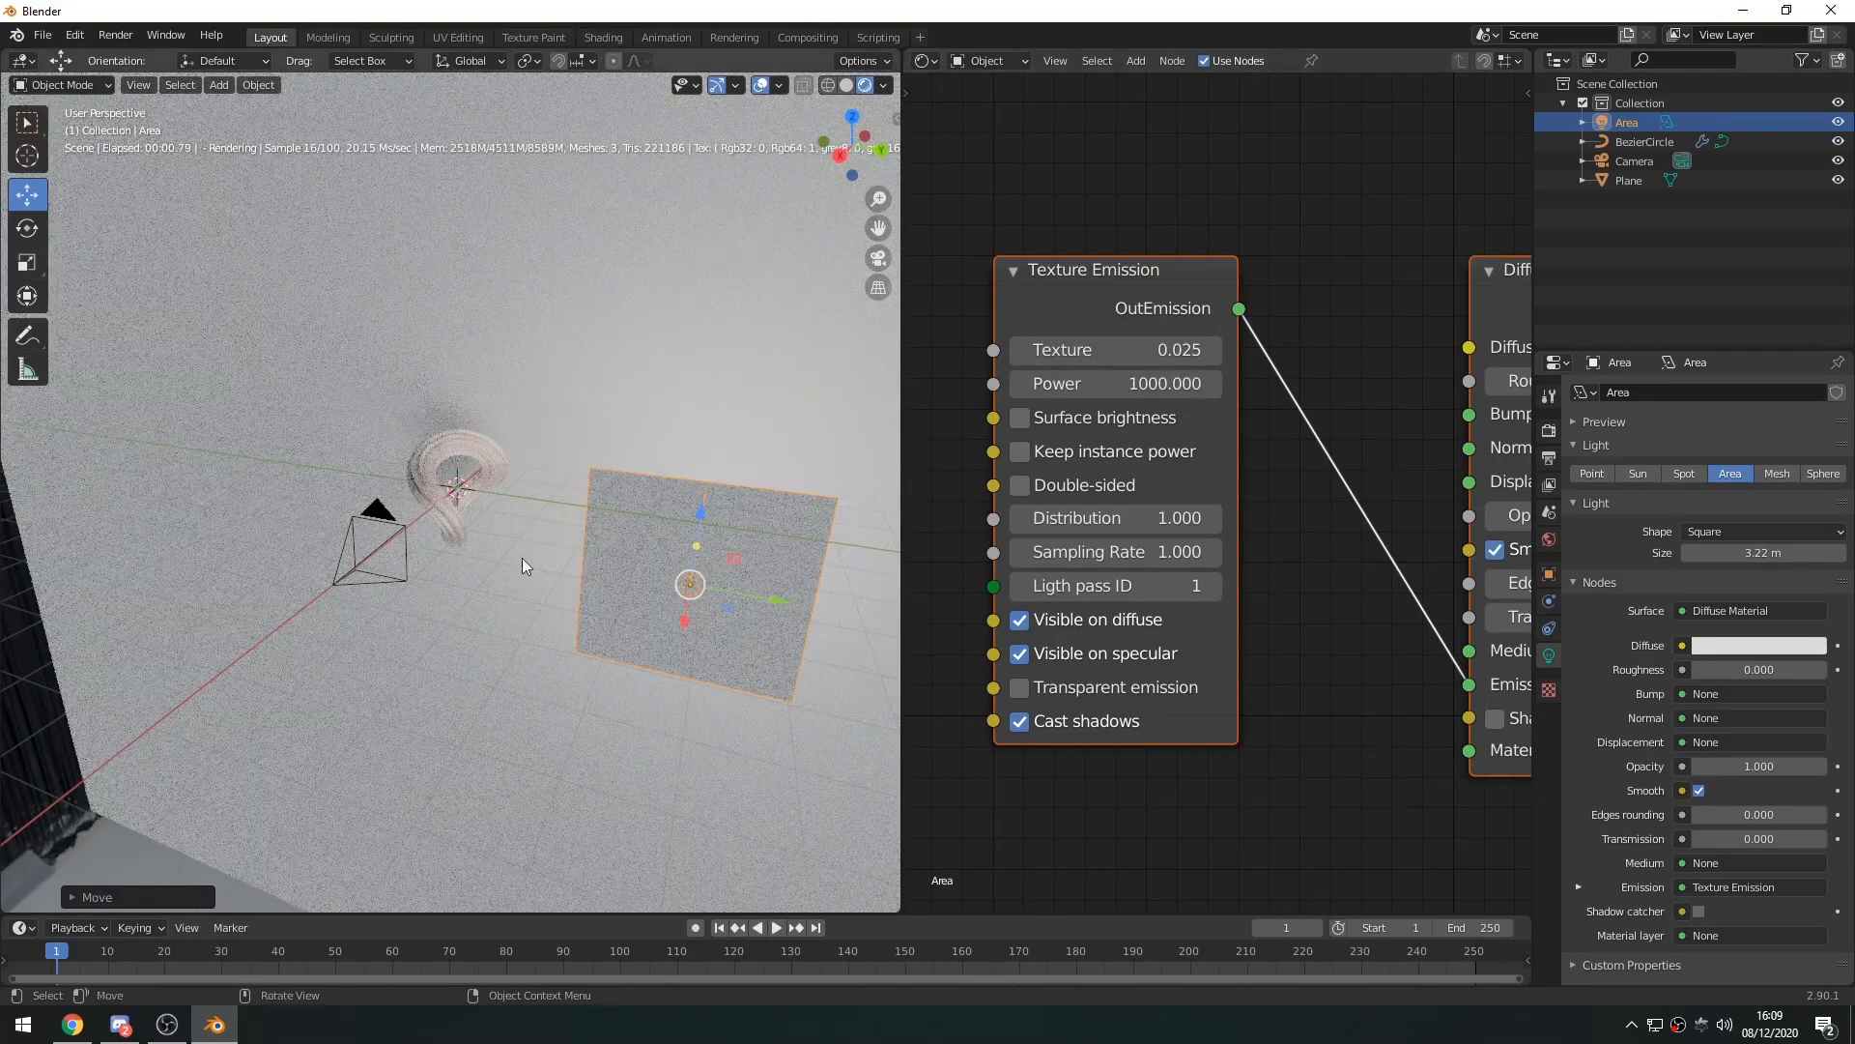
{"action": "key", "text": "KP_0"}
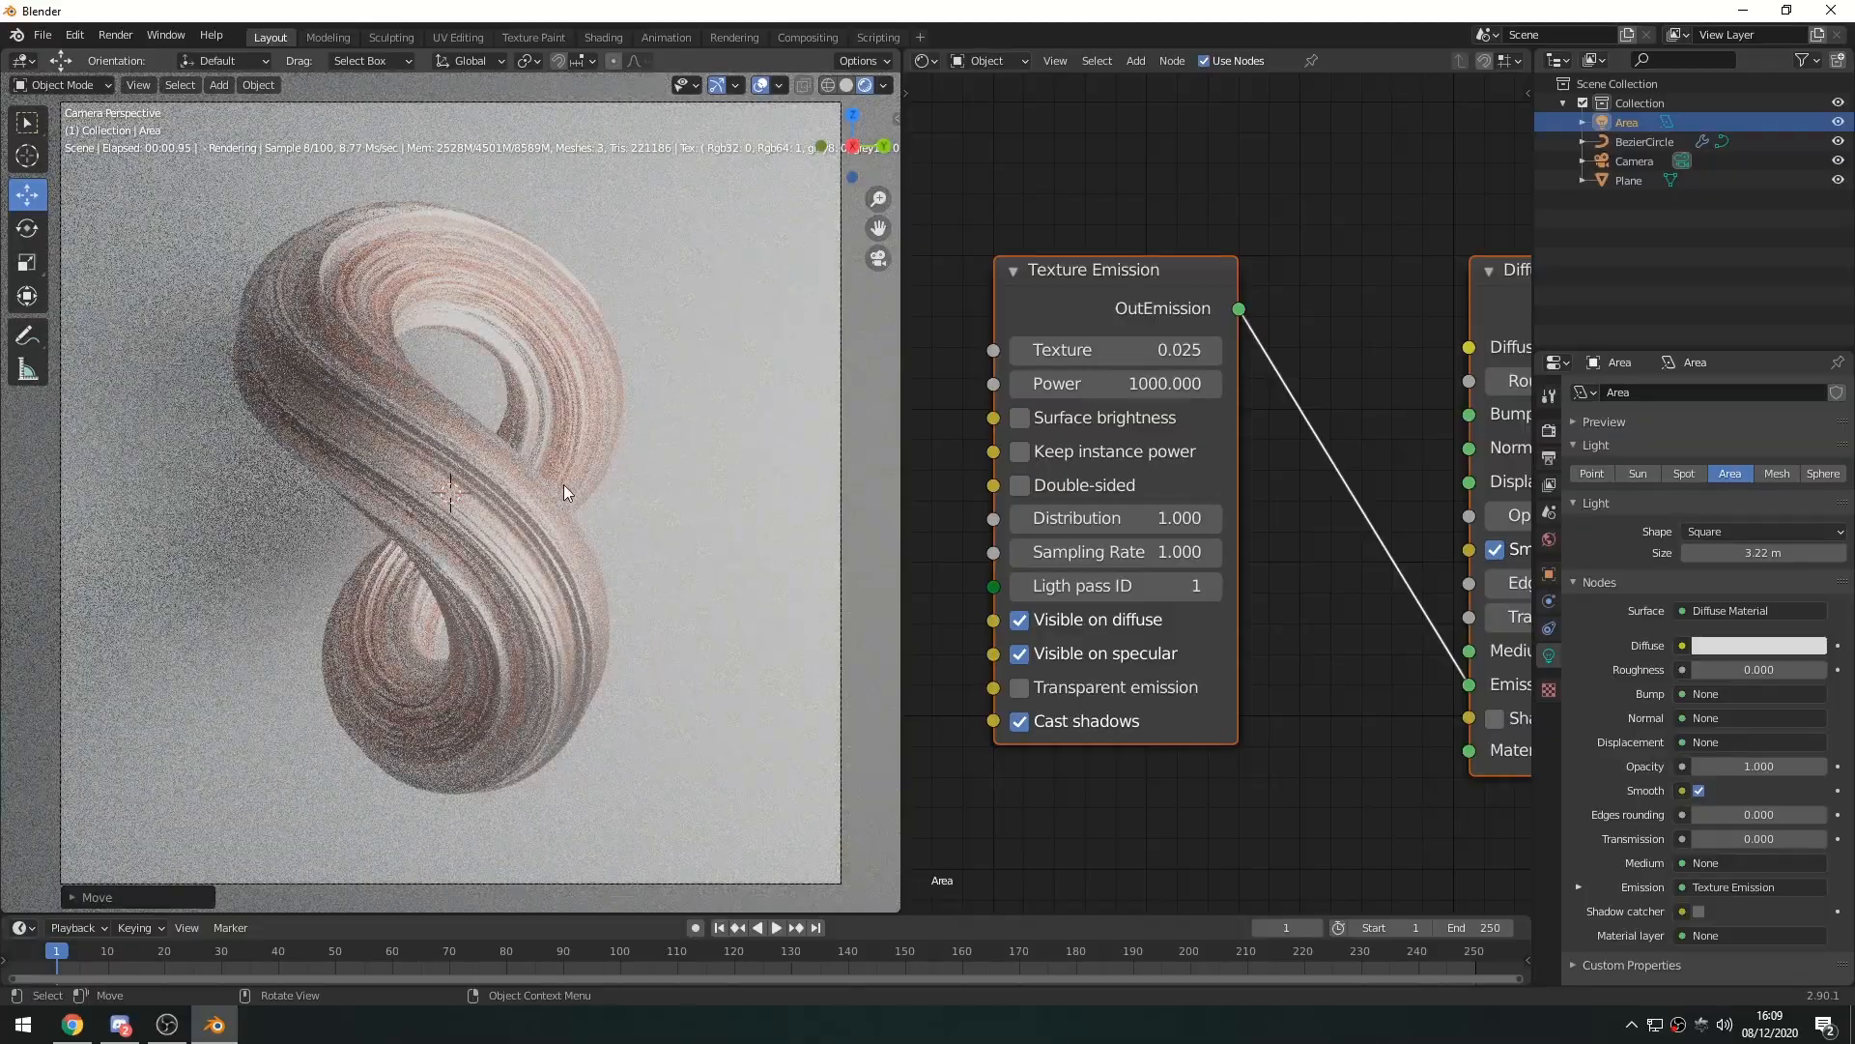
Duplicate the area light across to the opposite side of the ring along the Y axis and set the copy's power to 700
{"action": "middle_click_drag", "start_coordinate": [663, 512], "coordinate": [802, 570]}
{"action": "key", "text": "shift+d"}
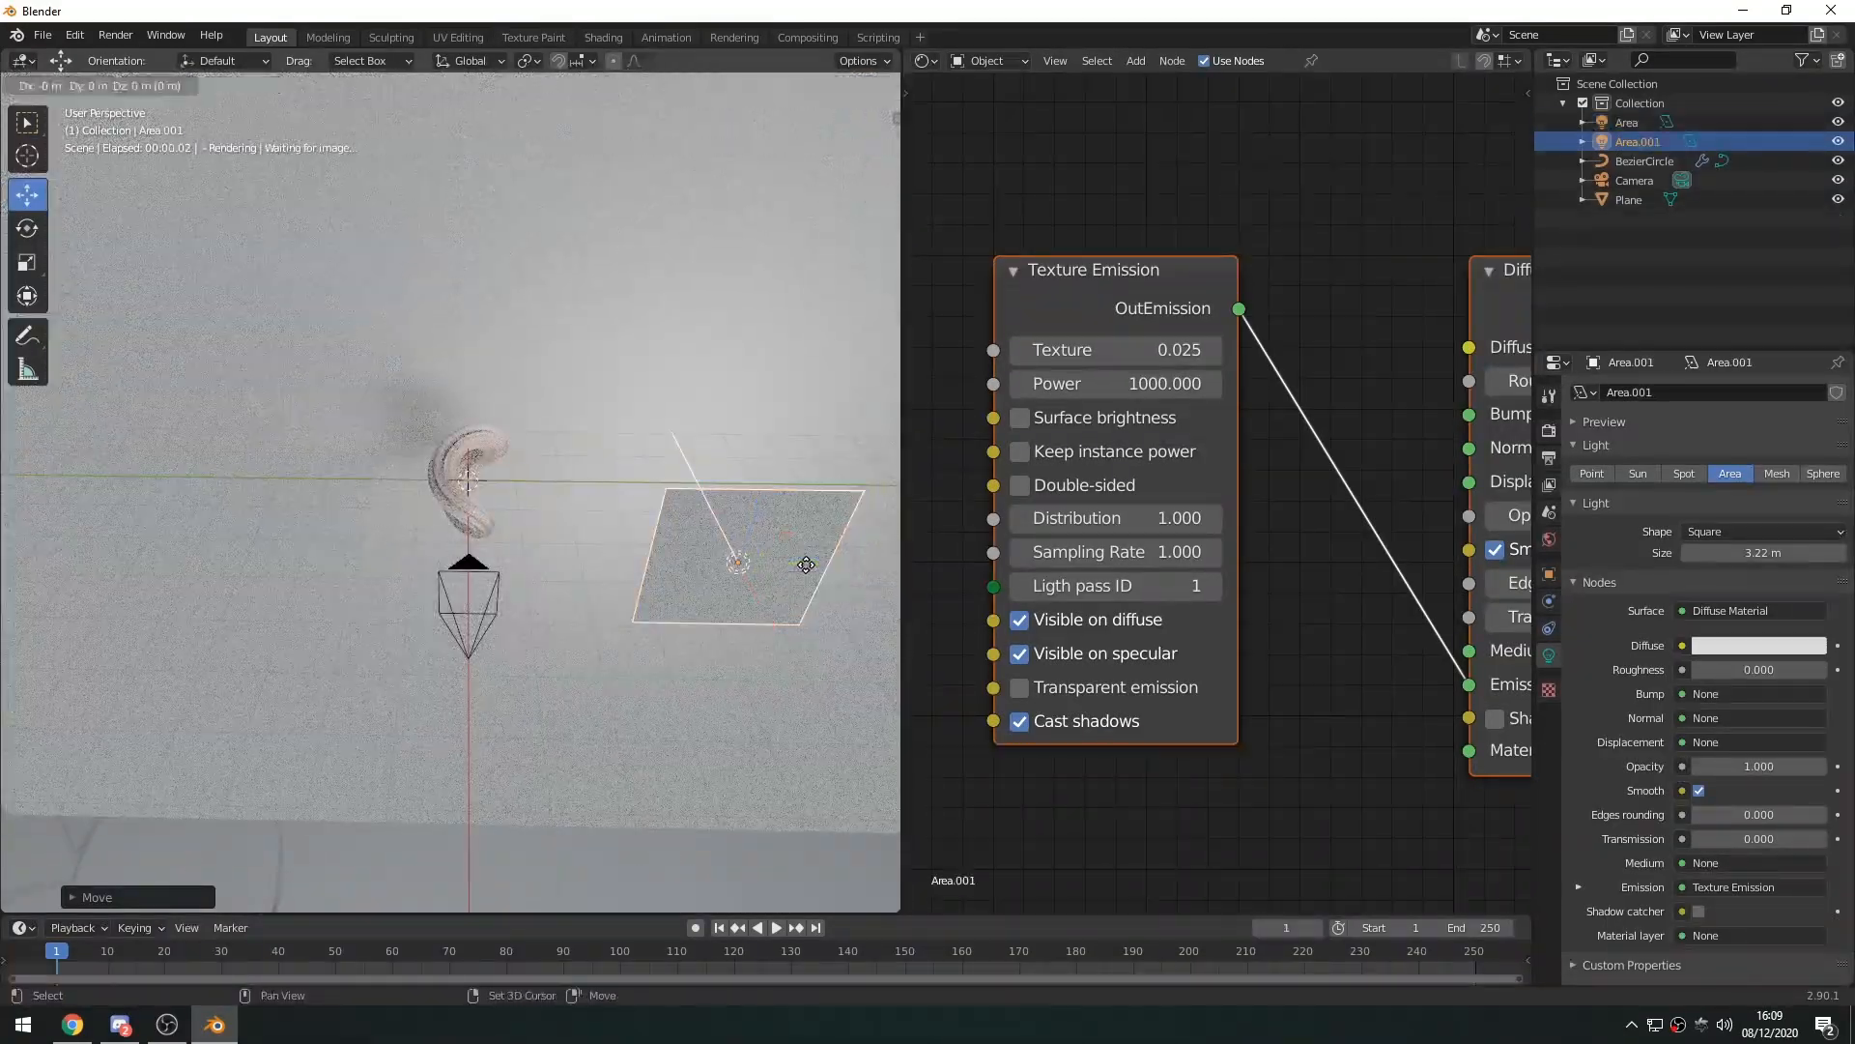
{"action": "key", "text": "shift+d"}
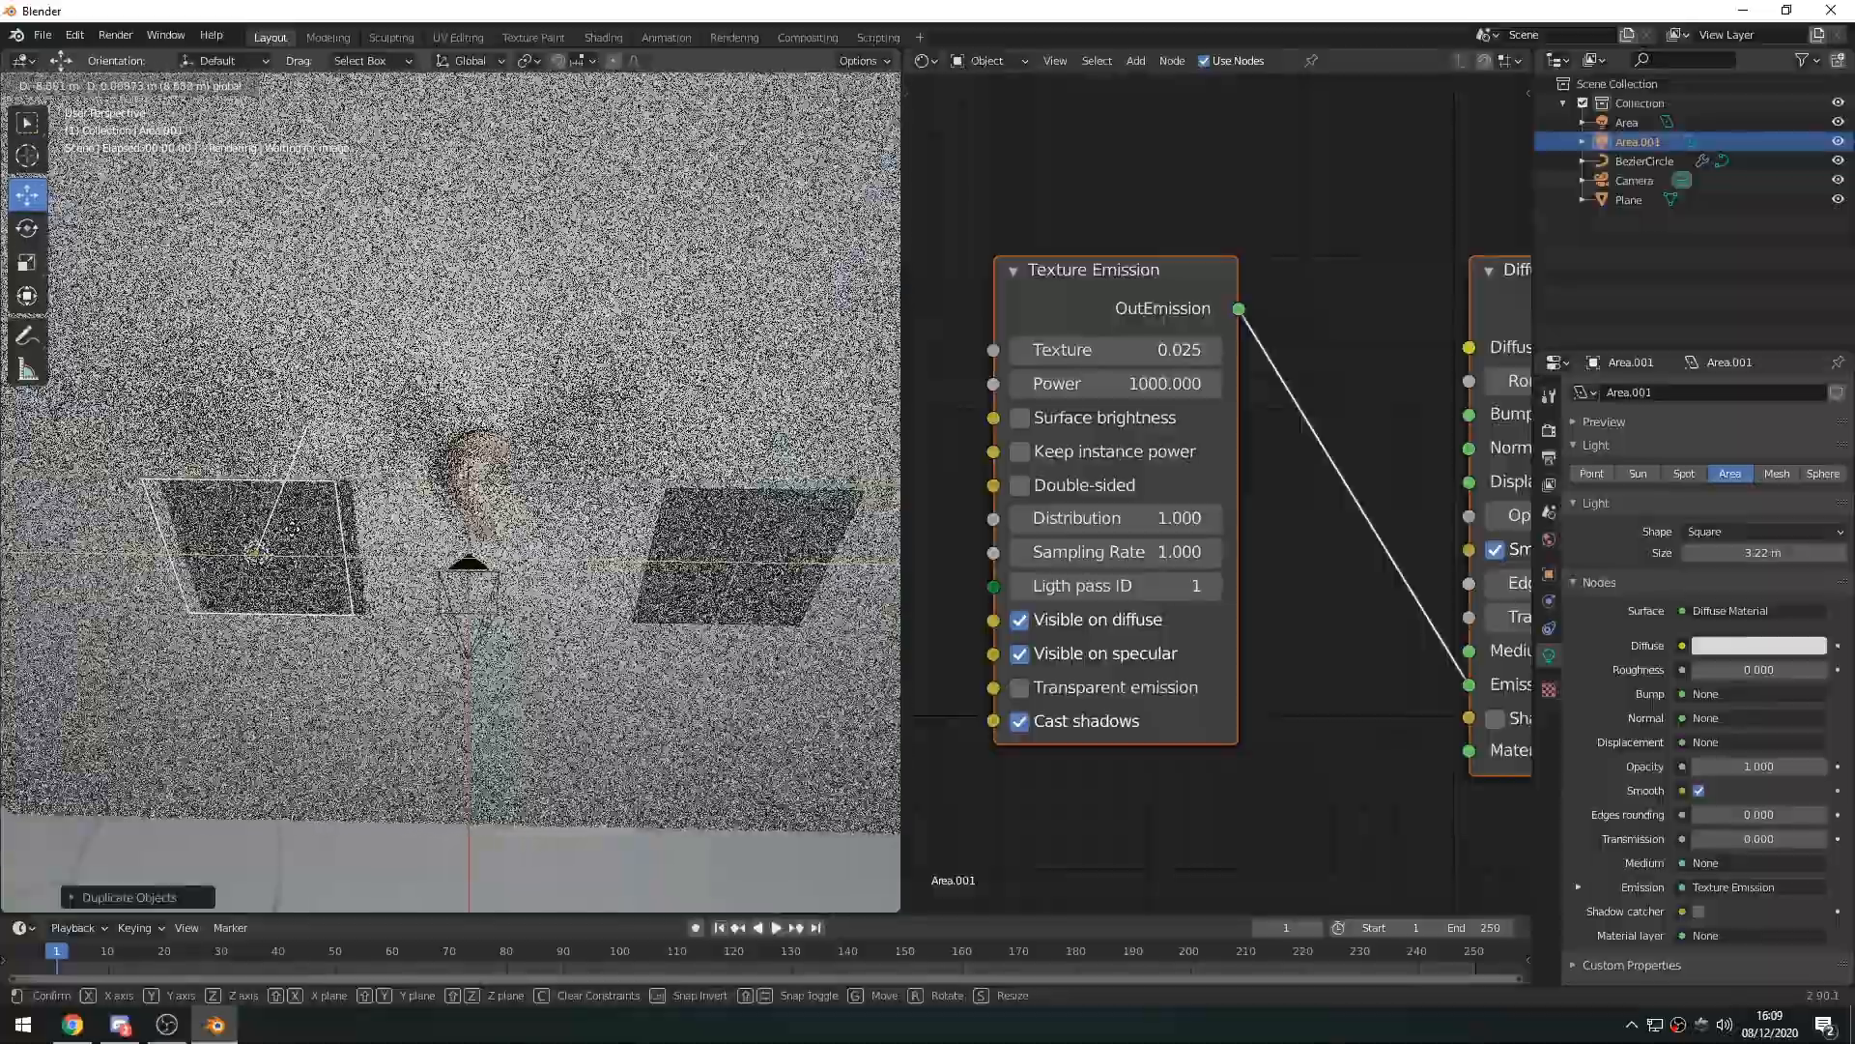
{"action": "key", "text": "Escape"}
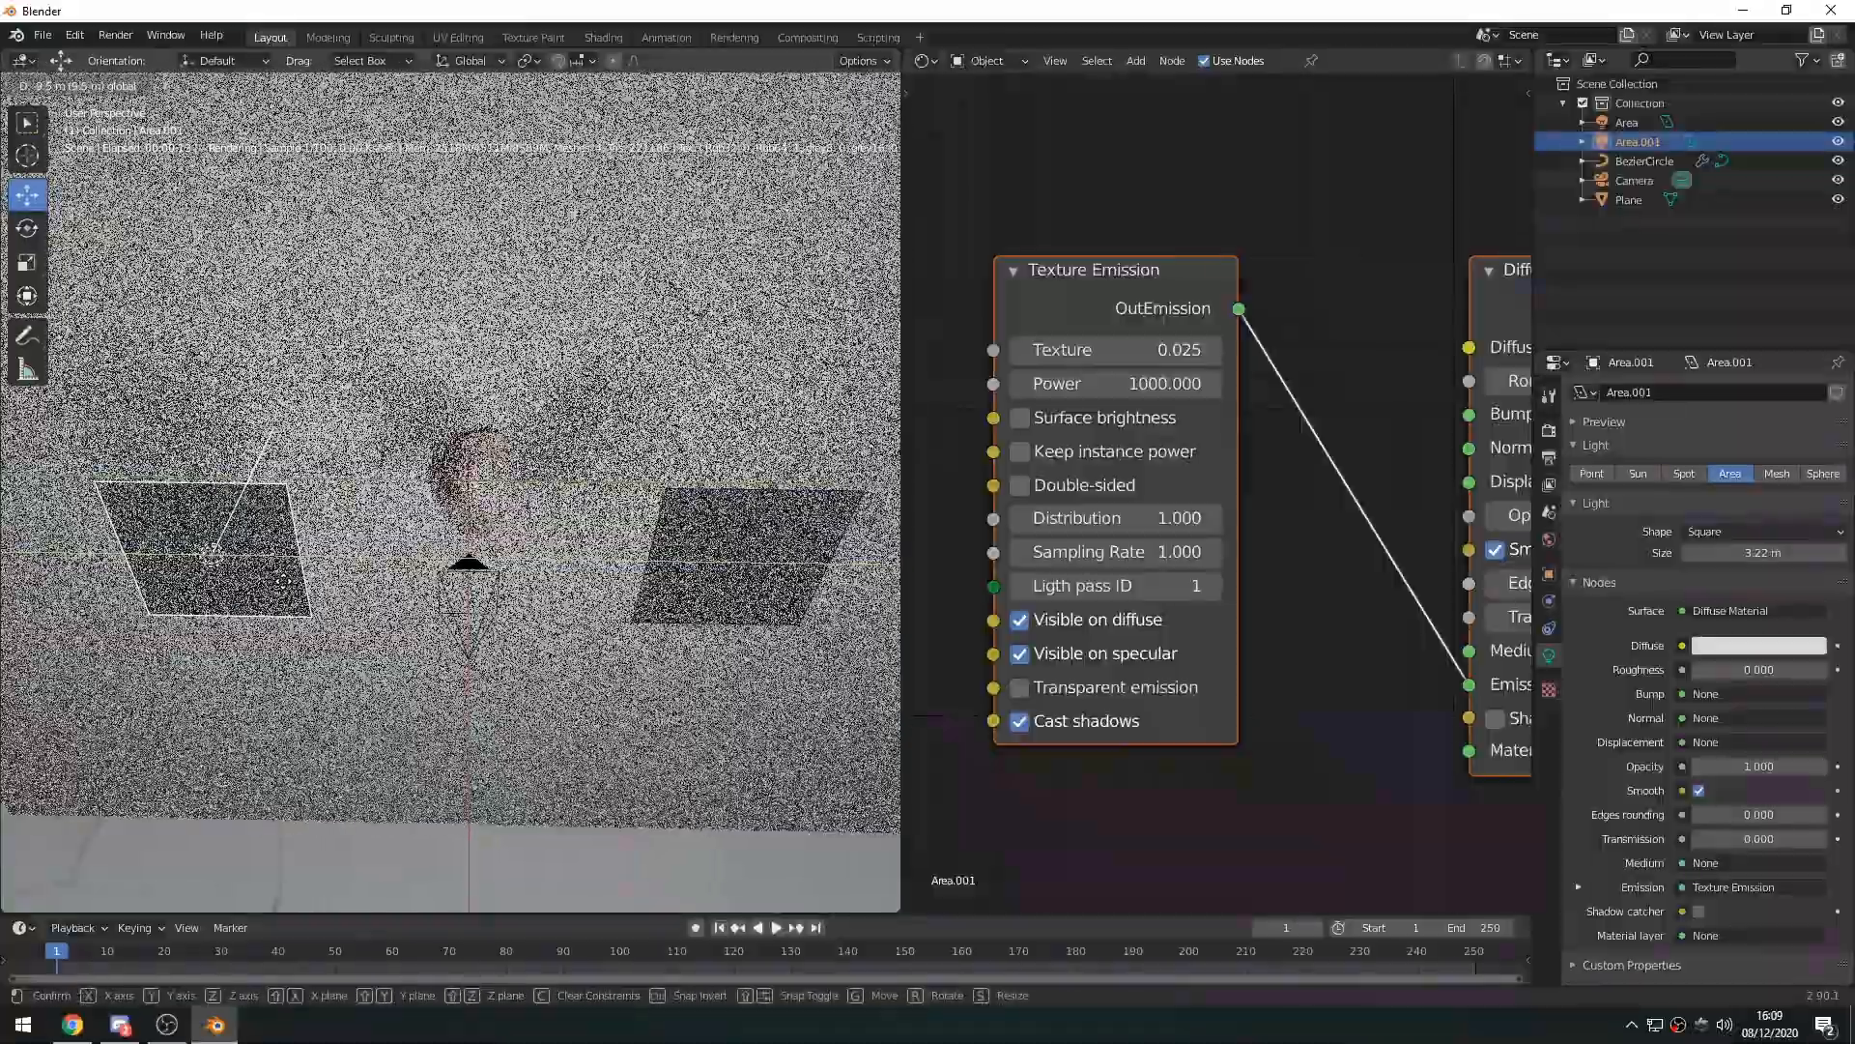
{"action": "left_click", "coordinate": [596, 543]}
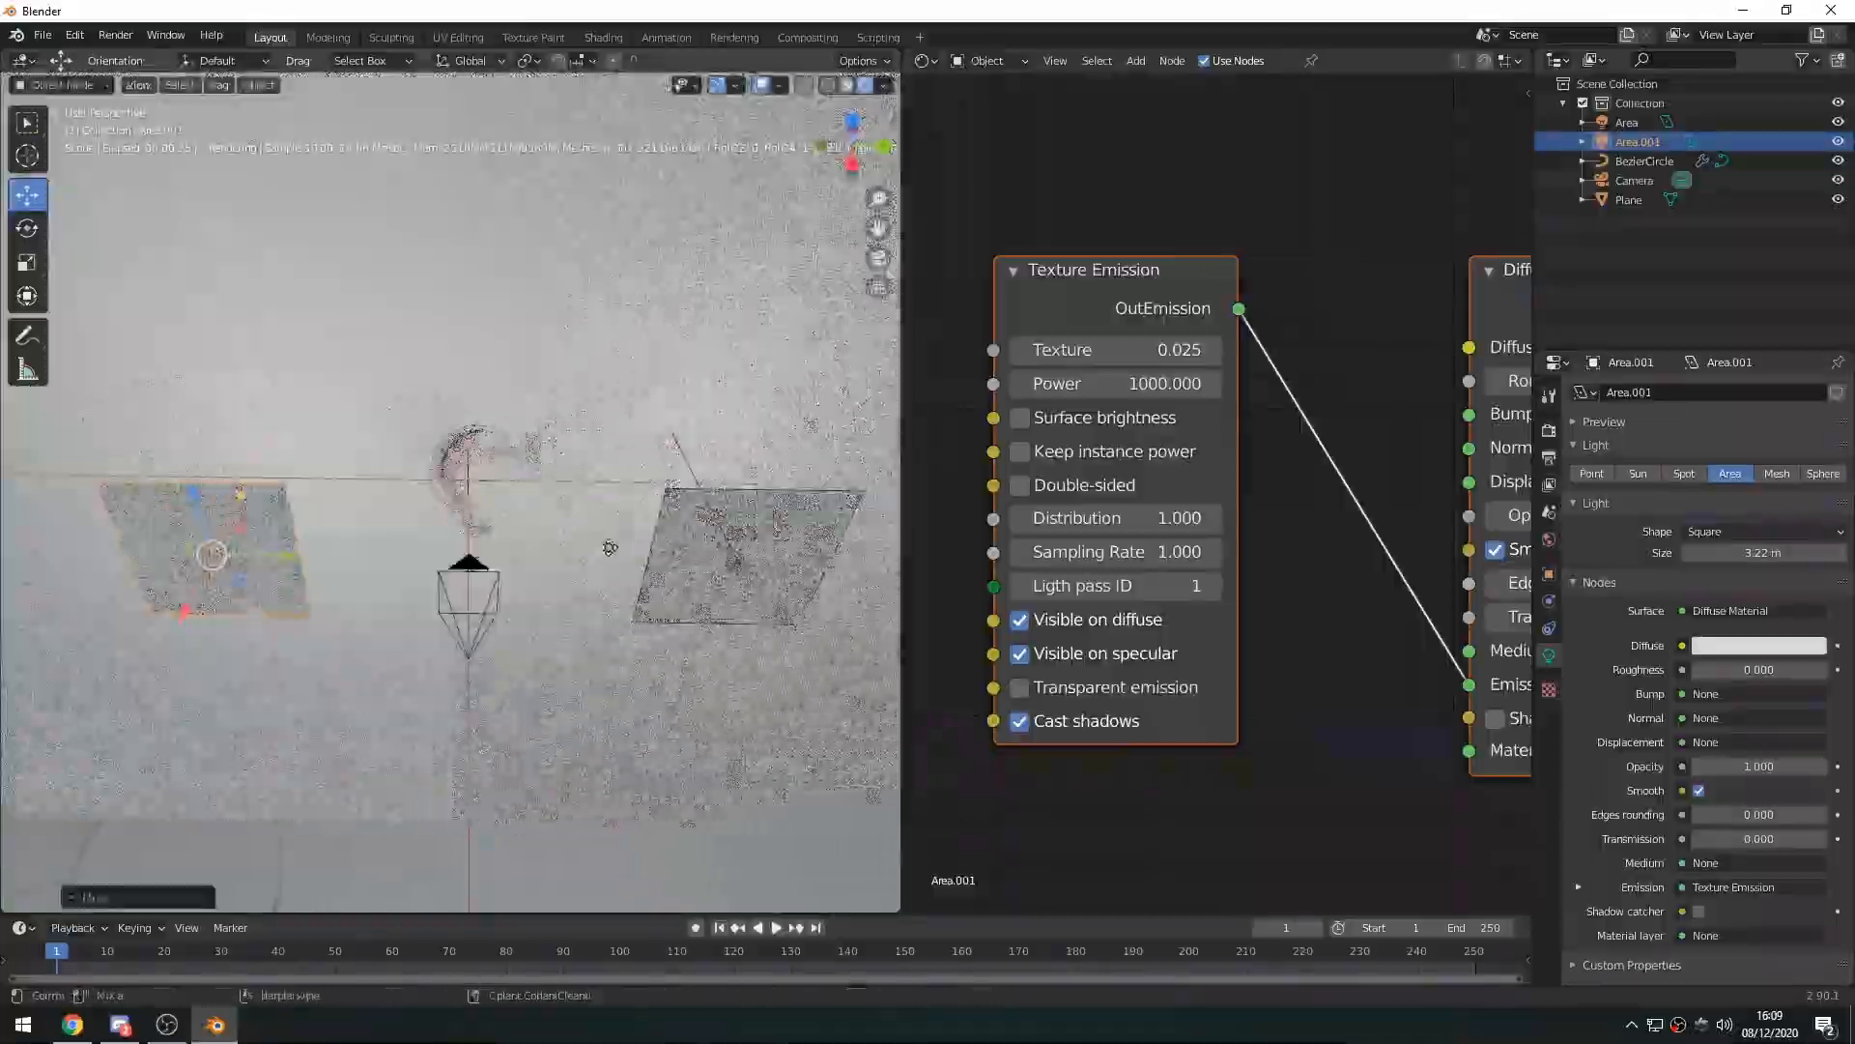
{"action": "left_click_drag", "start_coordinate": [272, 558], "coordinate": [253, 558]}
{"action": "mouse_move", "coordinate": [693, 559]}
{"action": "middle_mouse_down"}
{"action": "mouse_move", "coordinate": [691, 517]}
{"action": "mouse_move", "coordinate": [695, 587]}
{"action": "middle_mouse_up"}
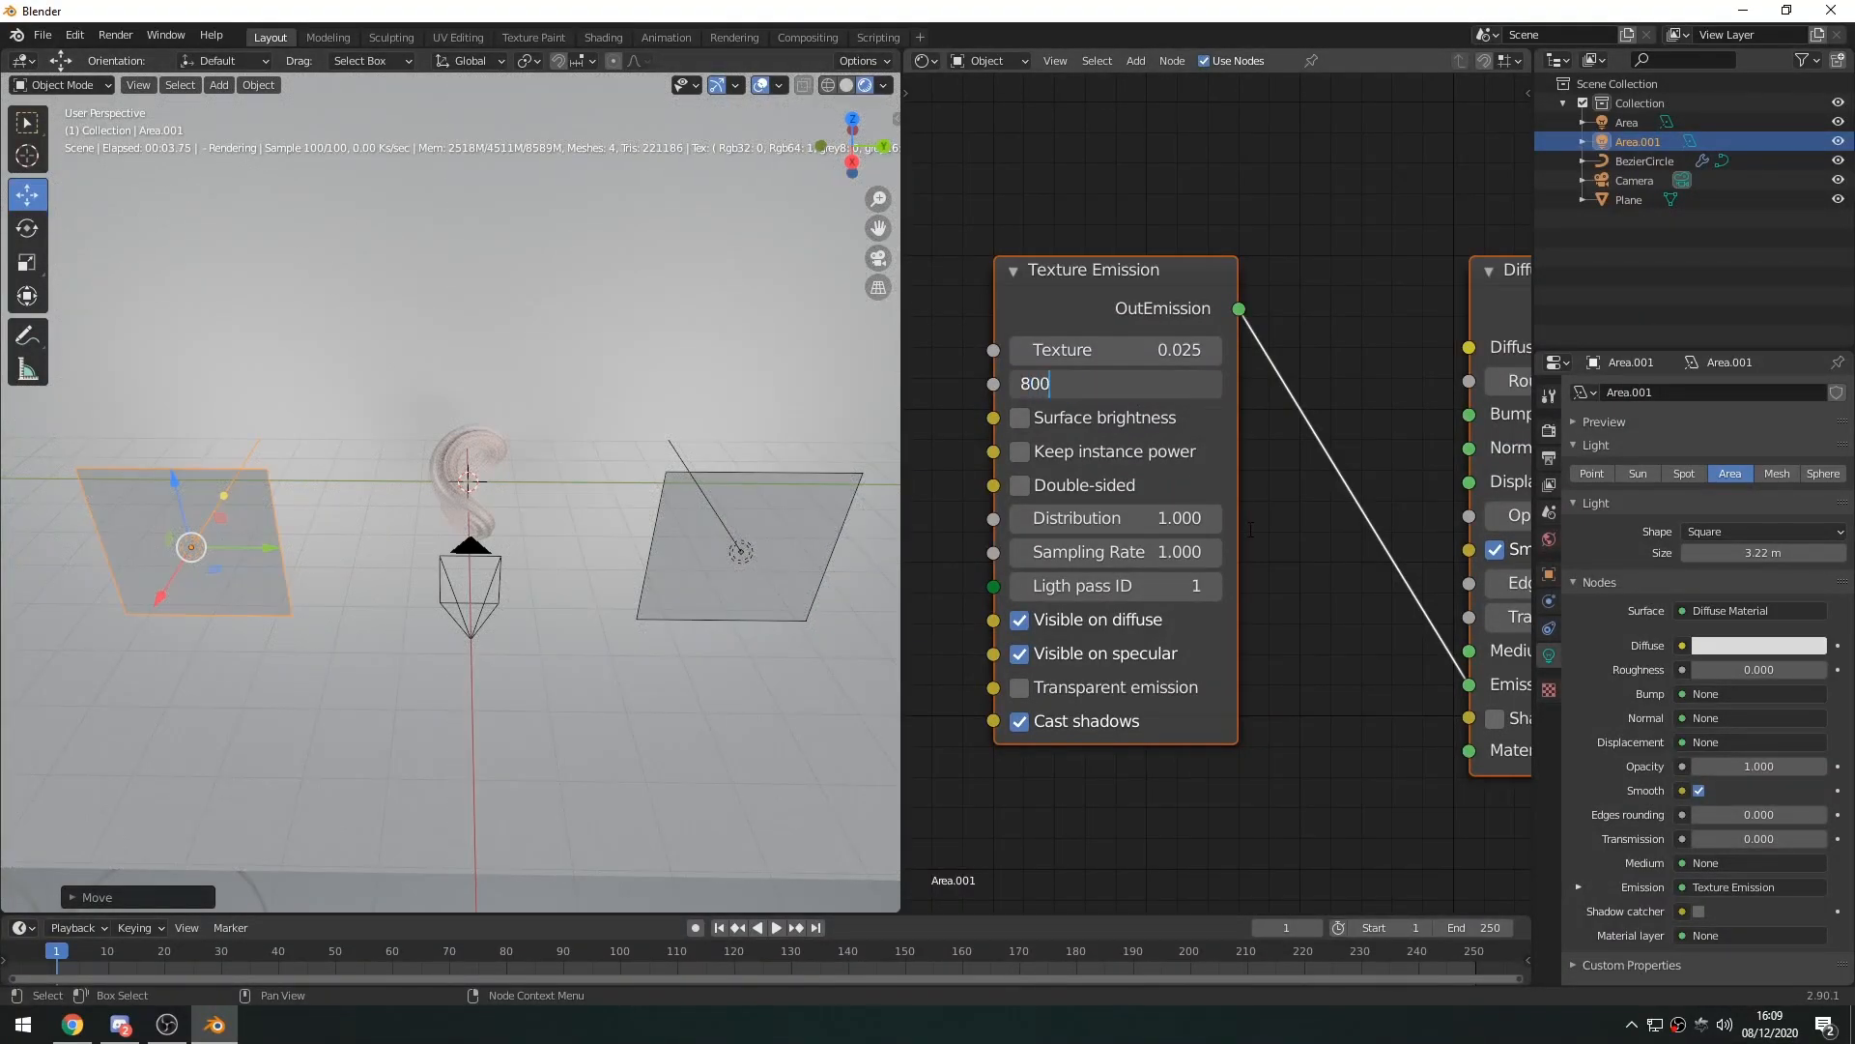
{"action": "key", "text": "Return"}
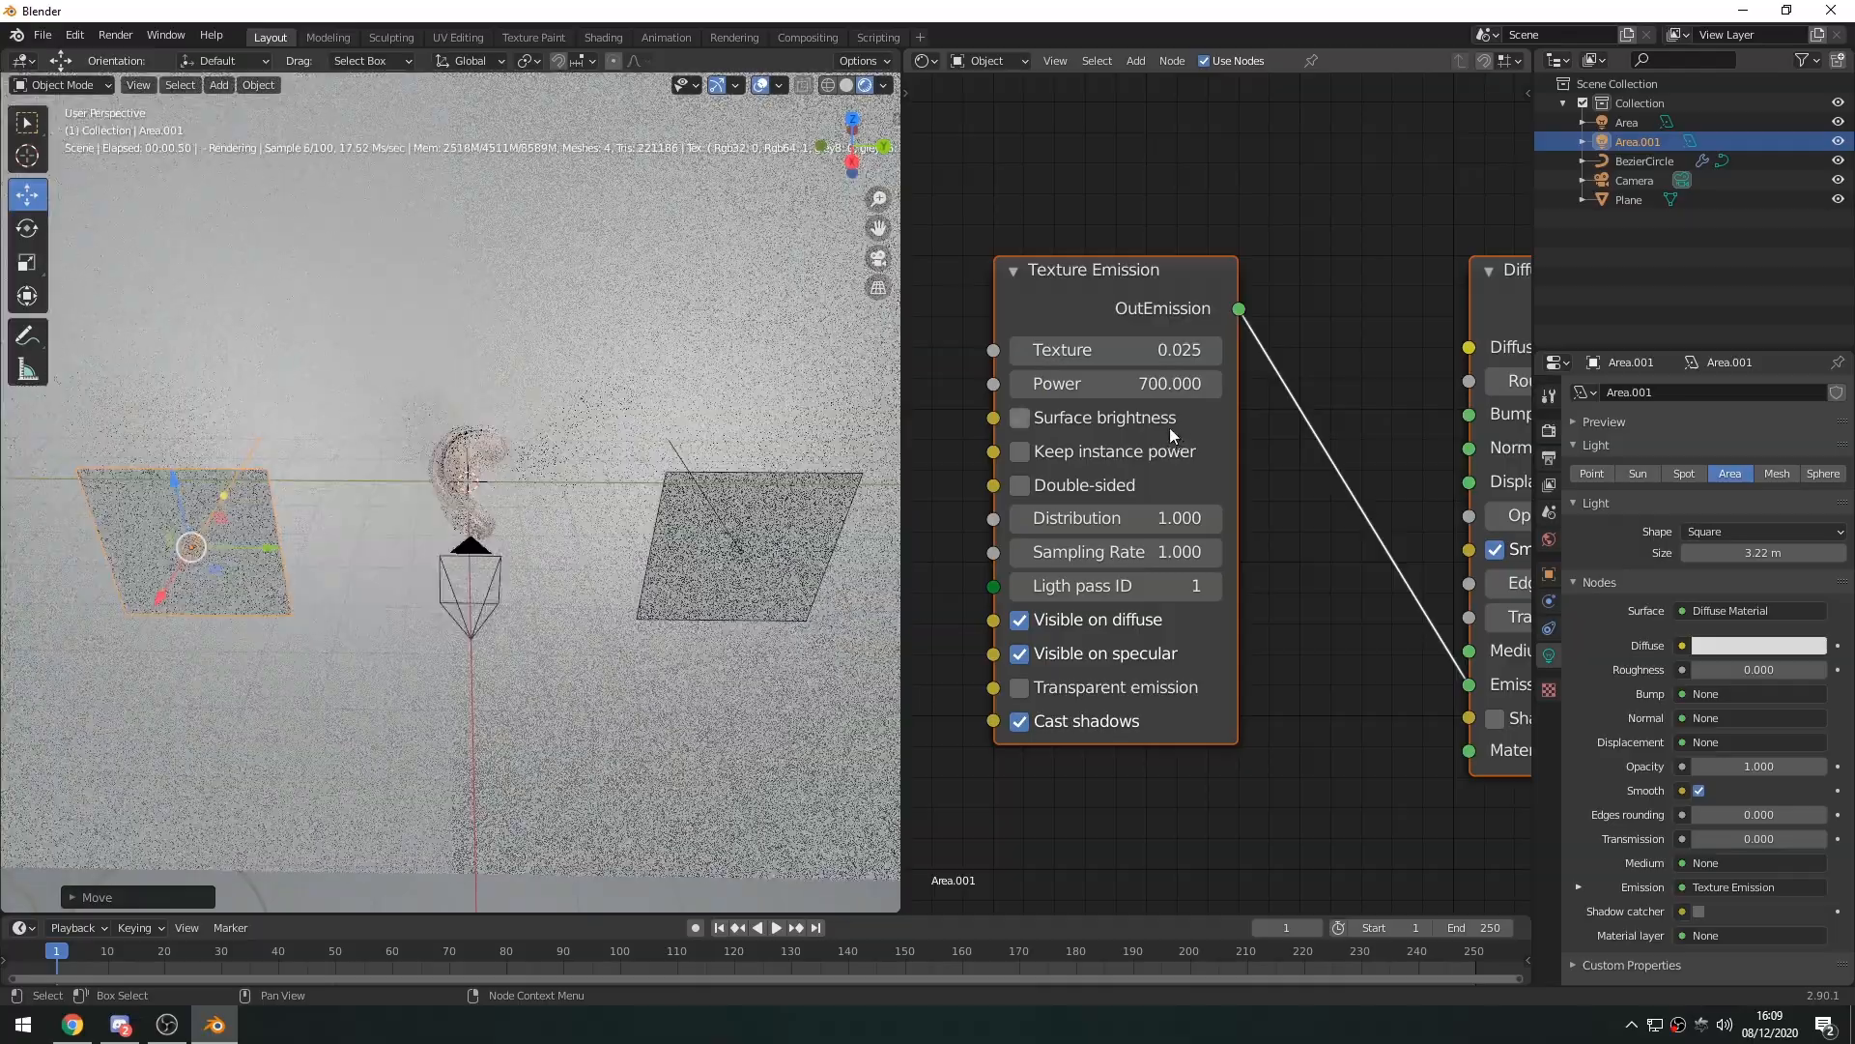
Duplicate the area light again and place the copy centred above the ring, keeping its power at 700
{"action": "scroll", "coordinate": [451, 484], "scroll_direction": "down", "scroll_amount": 4}
{"action": "key", "text": "shift+d"}
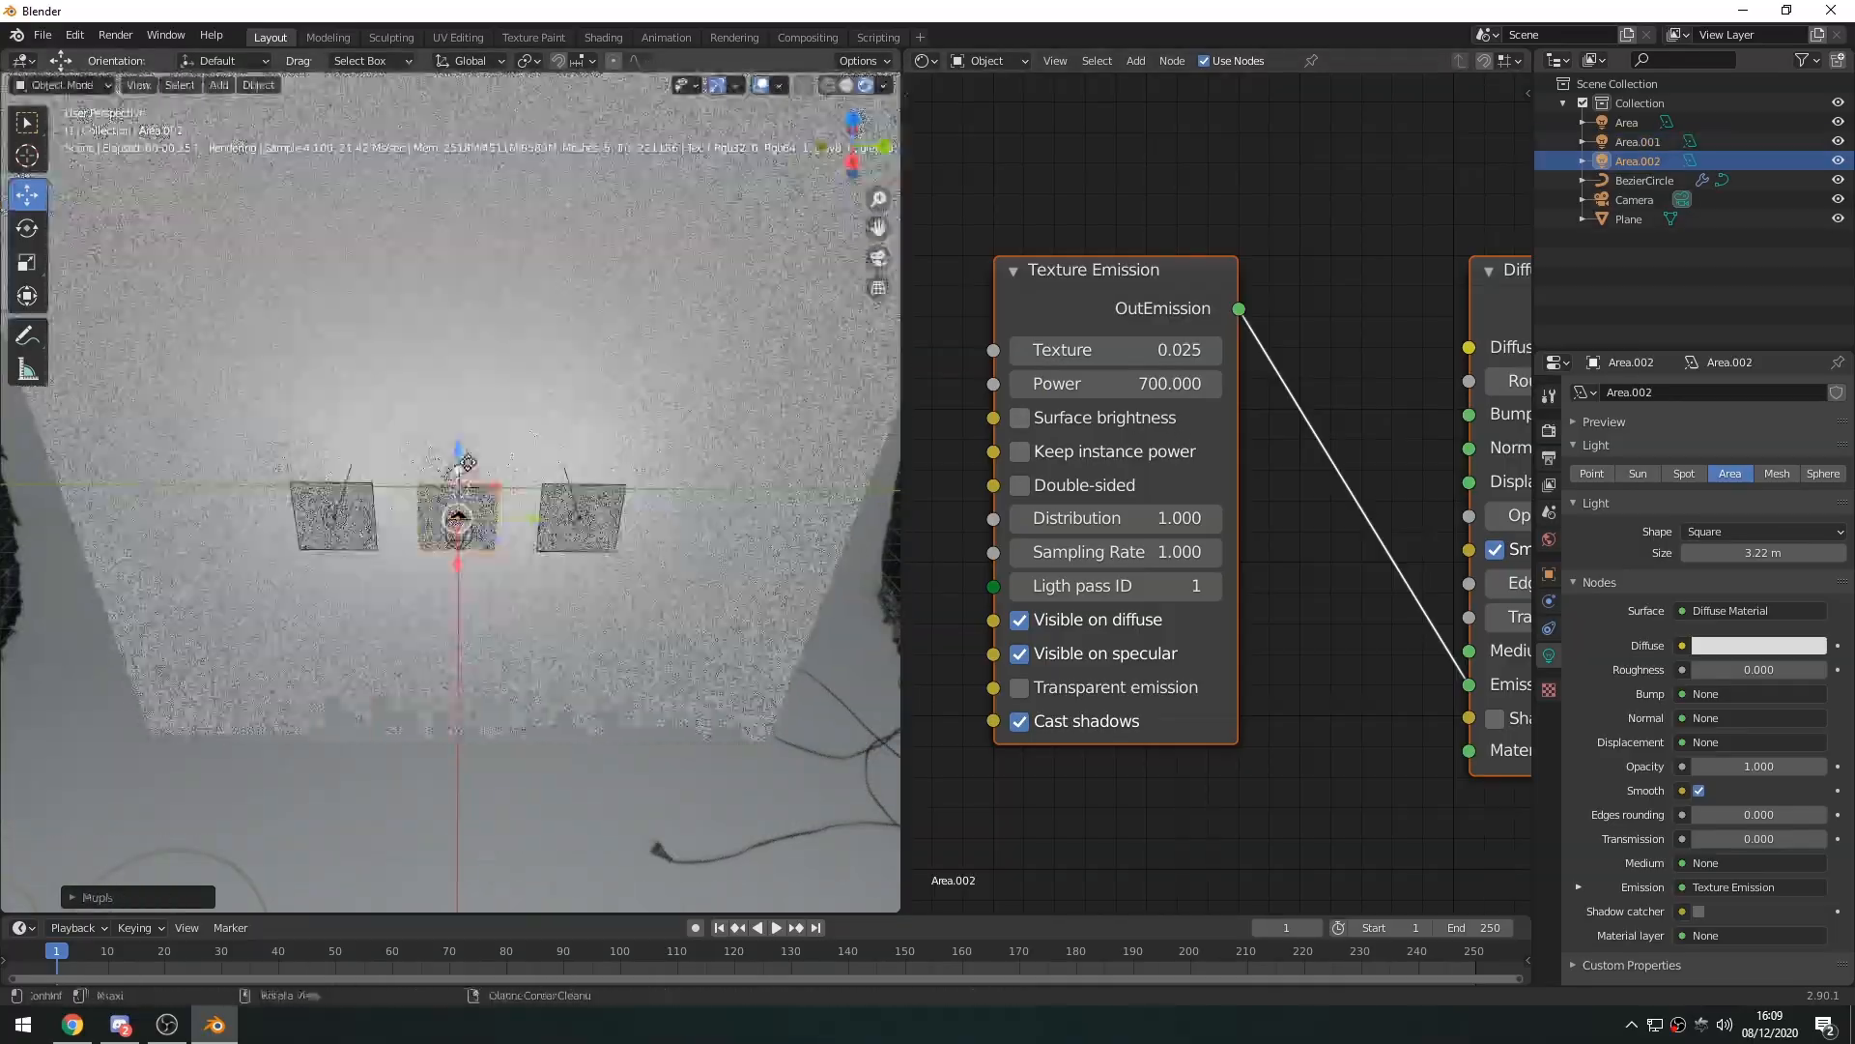
{"action": "left_click", "coordinate": [456, 361]}
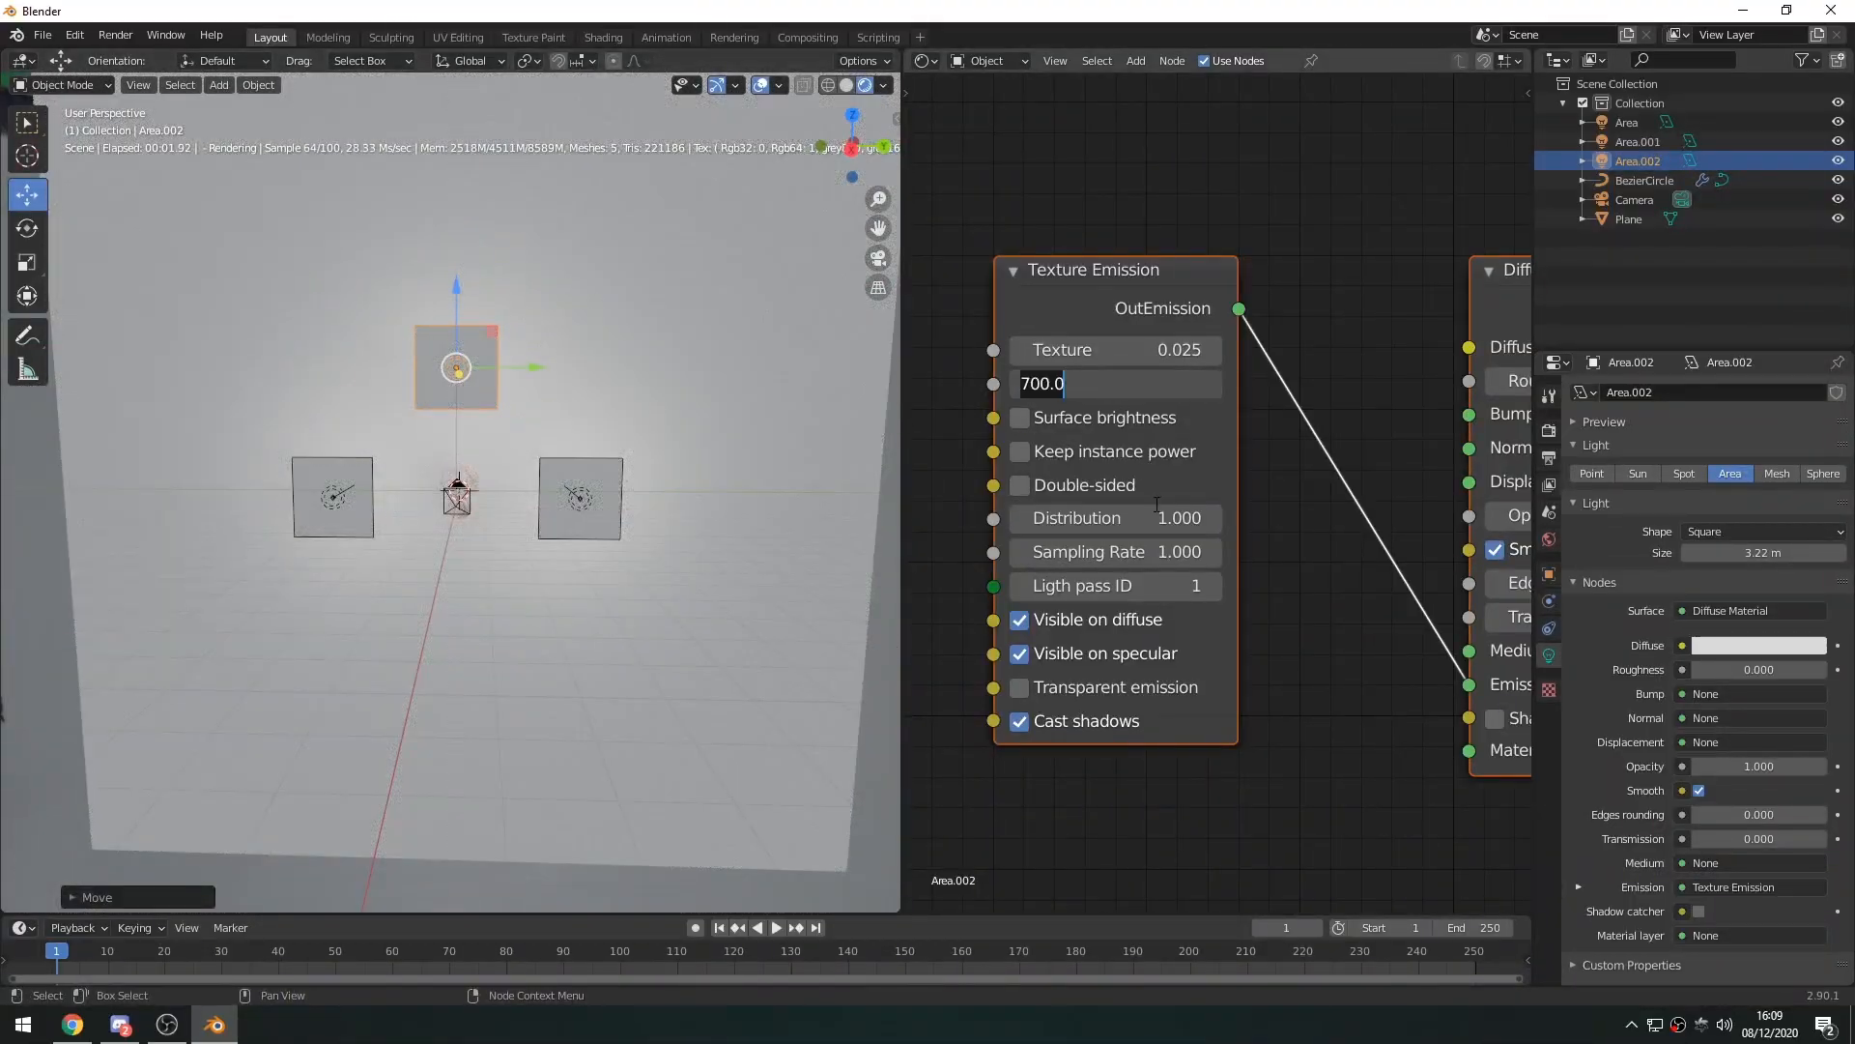
{"action": "key", "text": "Return"}
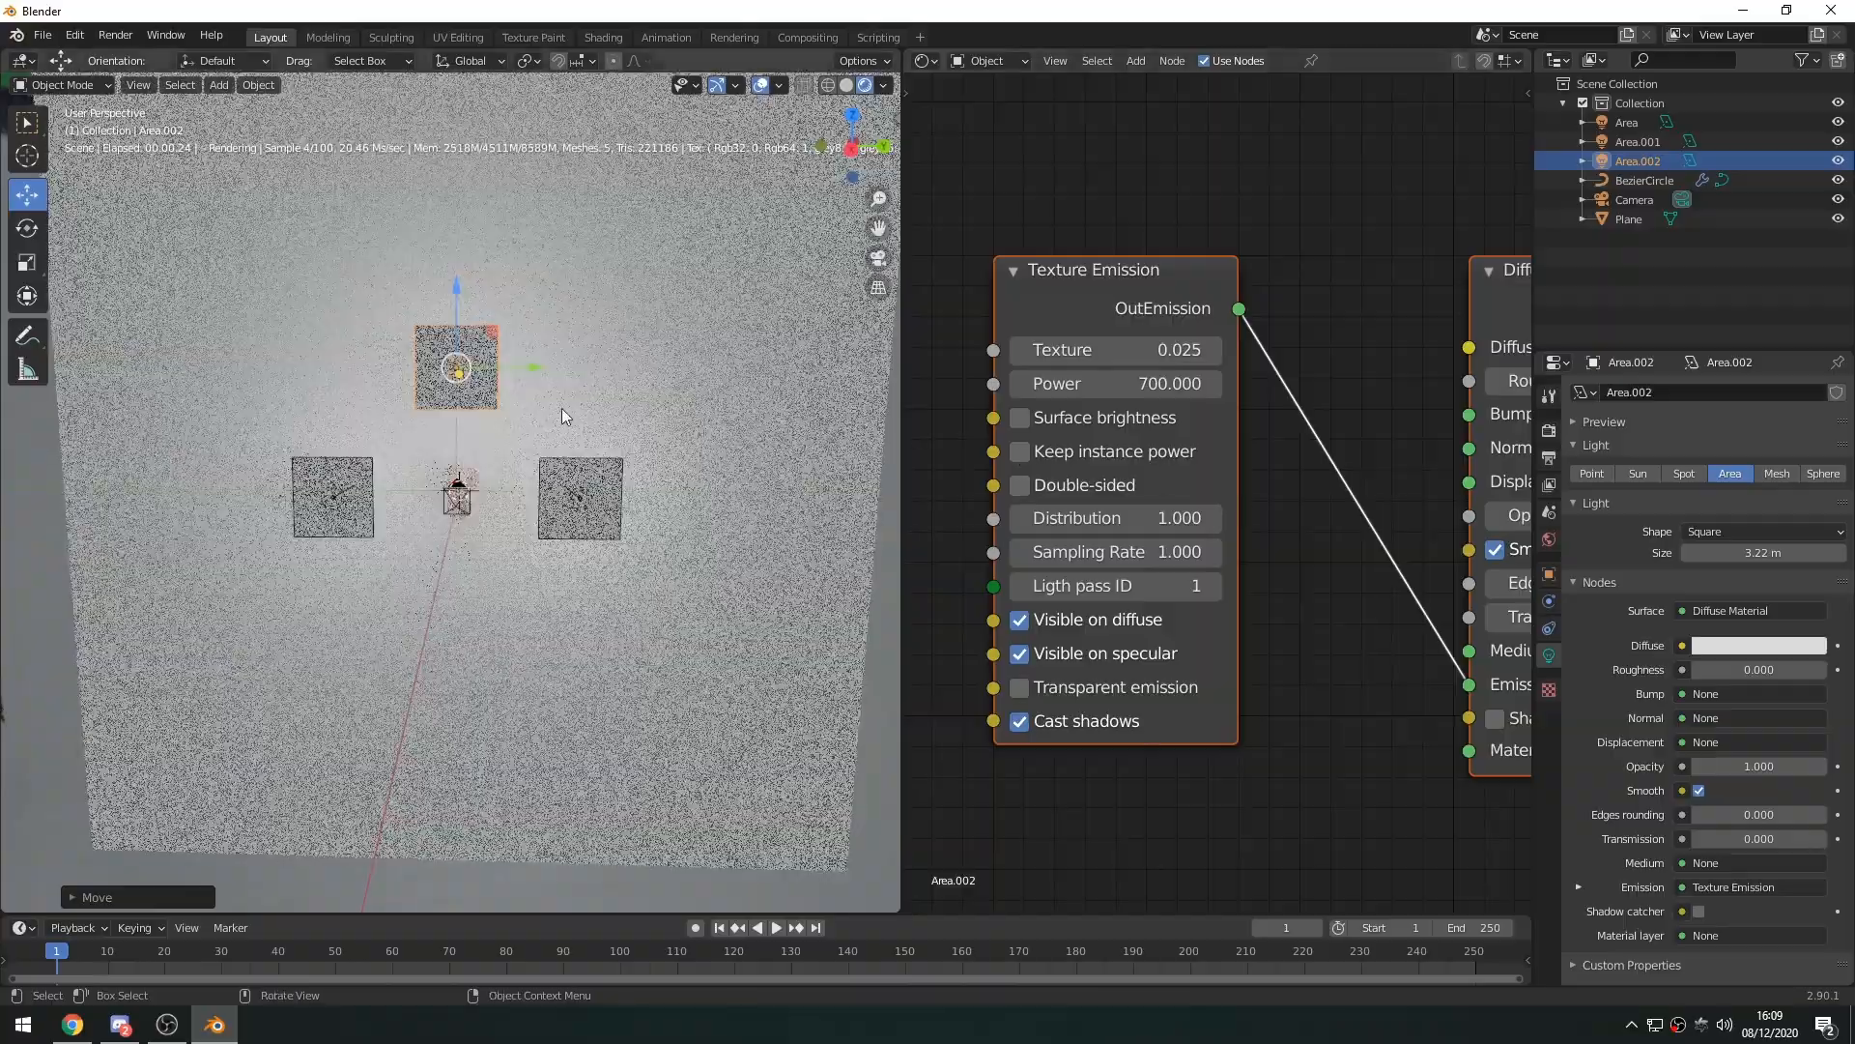
Duplicate the upper area light down below the ring, set the copy's power to 500, and check the camera view
{"action": "key", "text": "shift+d"}
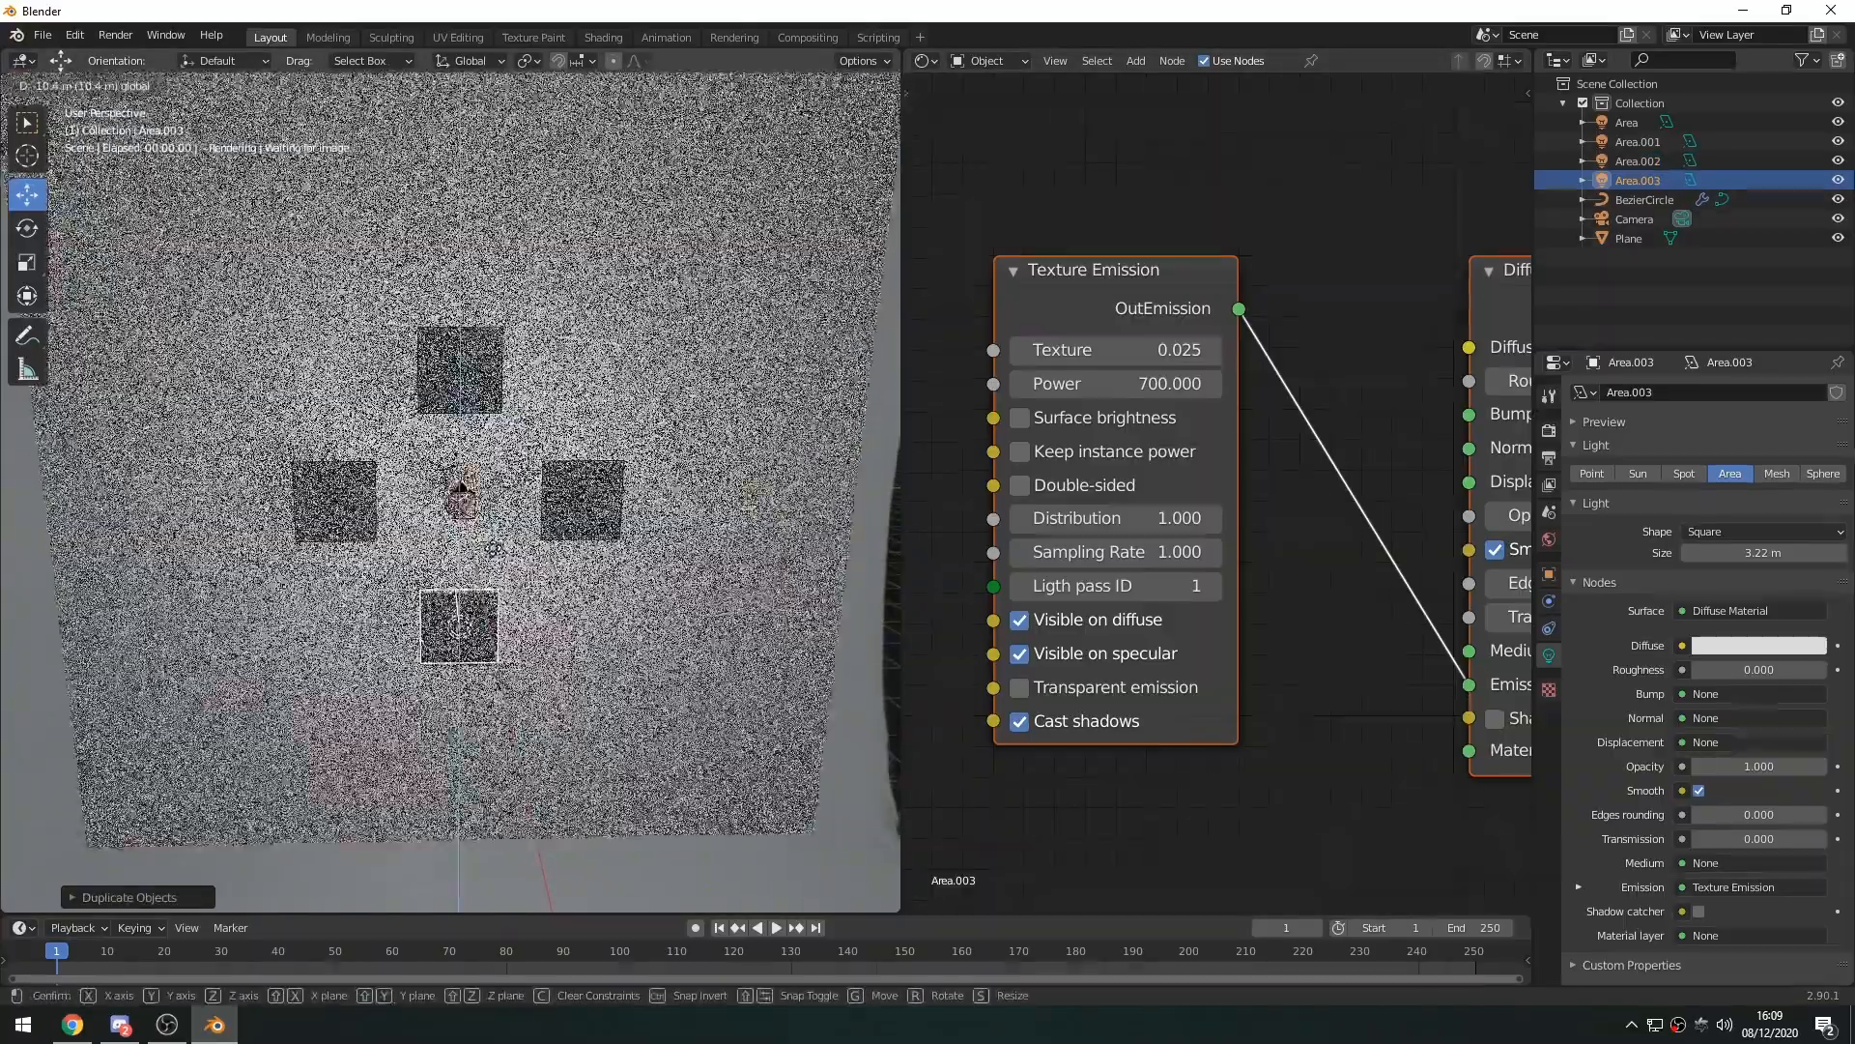
{"action": "left_click_drag", "start_coordinate": [494, 549], "coordinate": [494, 538]}
{"action": "left_click", "coordinate": [1143, 386]}
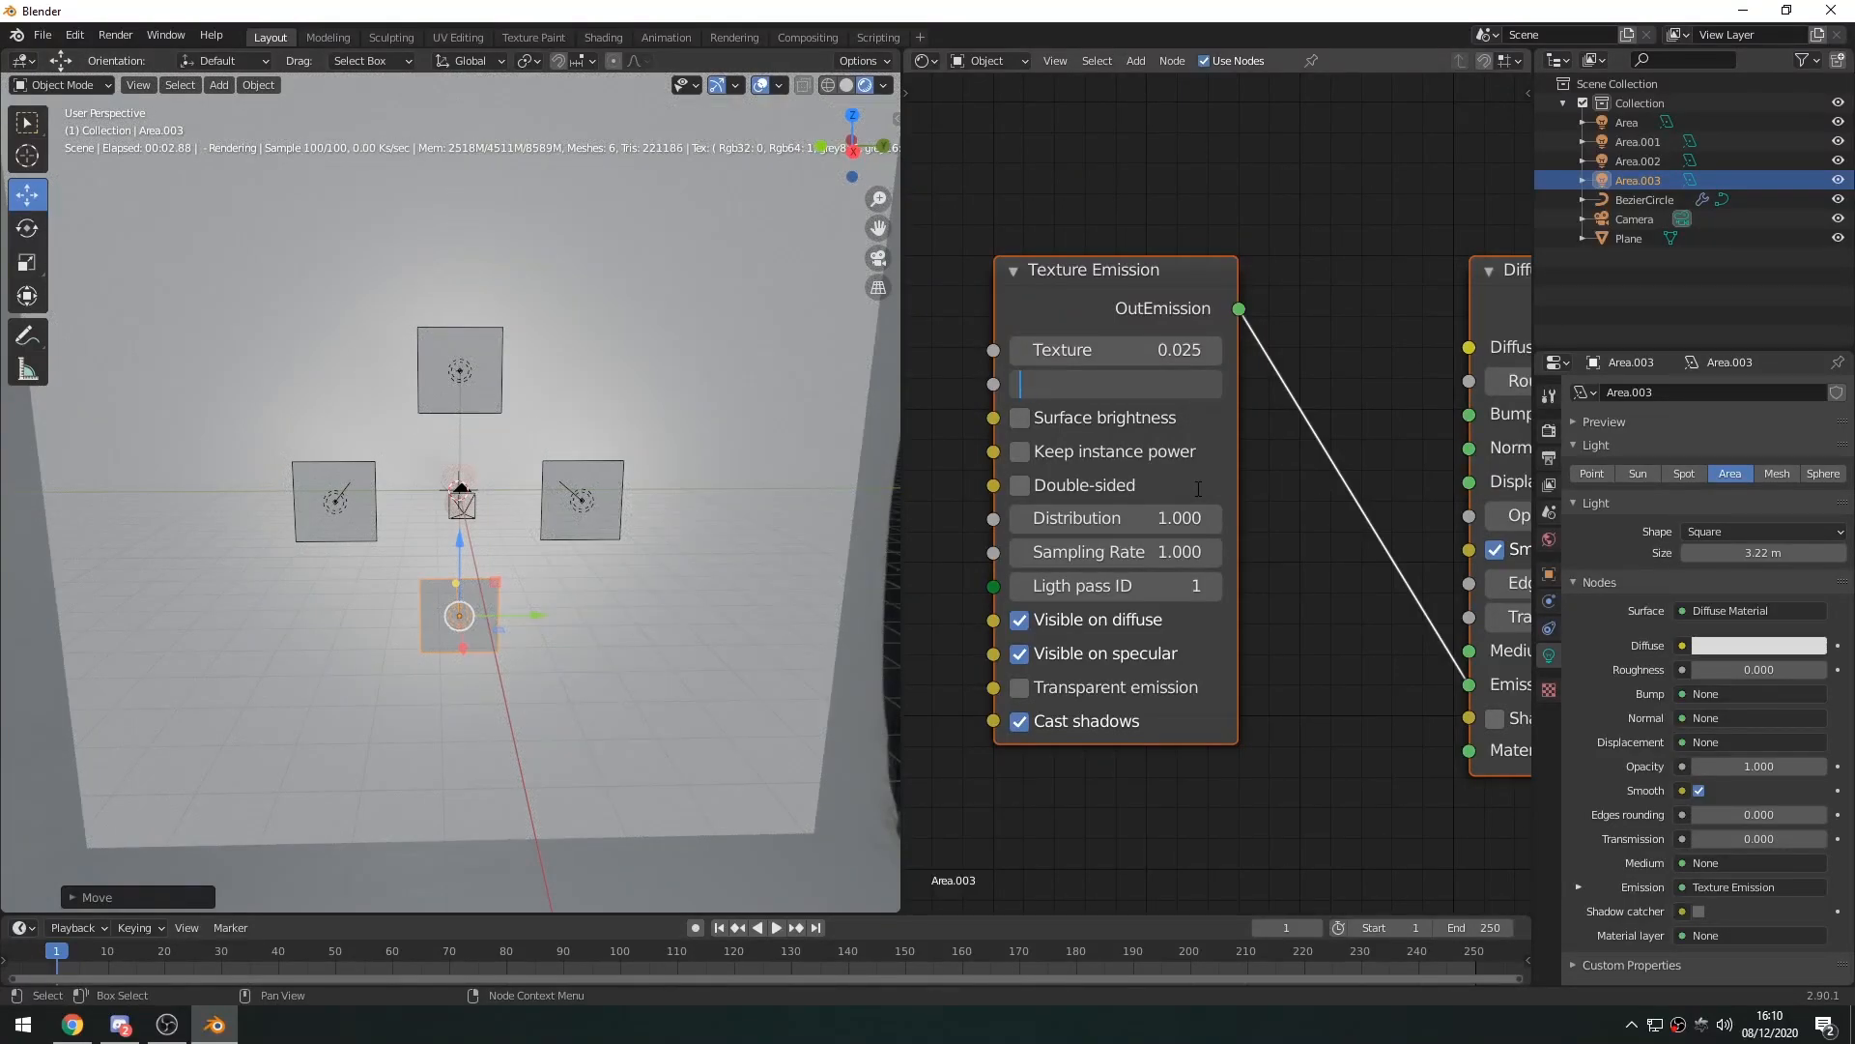
{"action": "type", "text": "500"}
{"action": "key", "text": "Return"}
{"action": "middle_click_drag", "start_coordinate": [663, 518], "coordinate": [561, 513]}
{"action": "key", "text": "KP_0"}
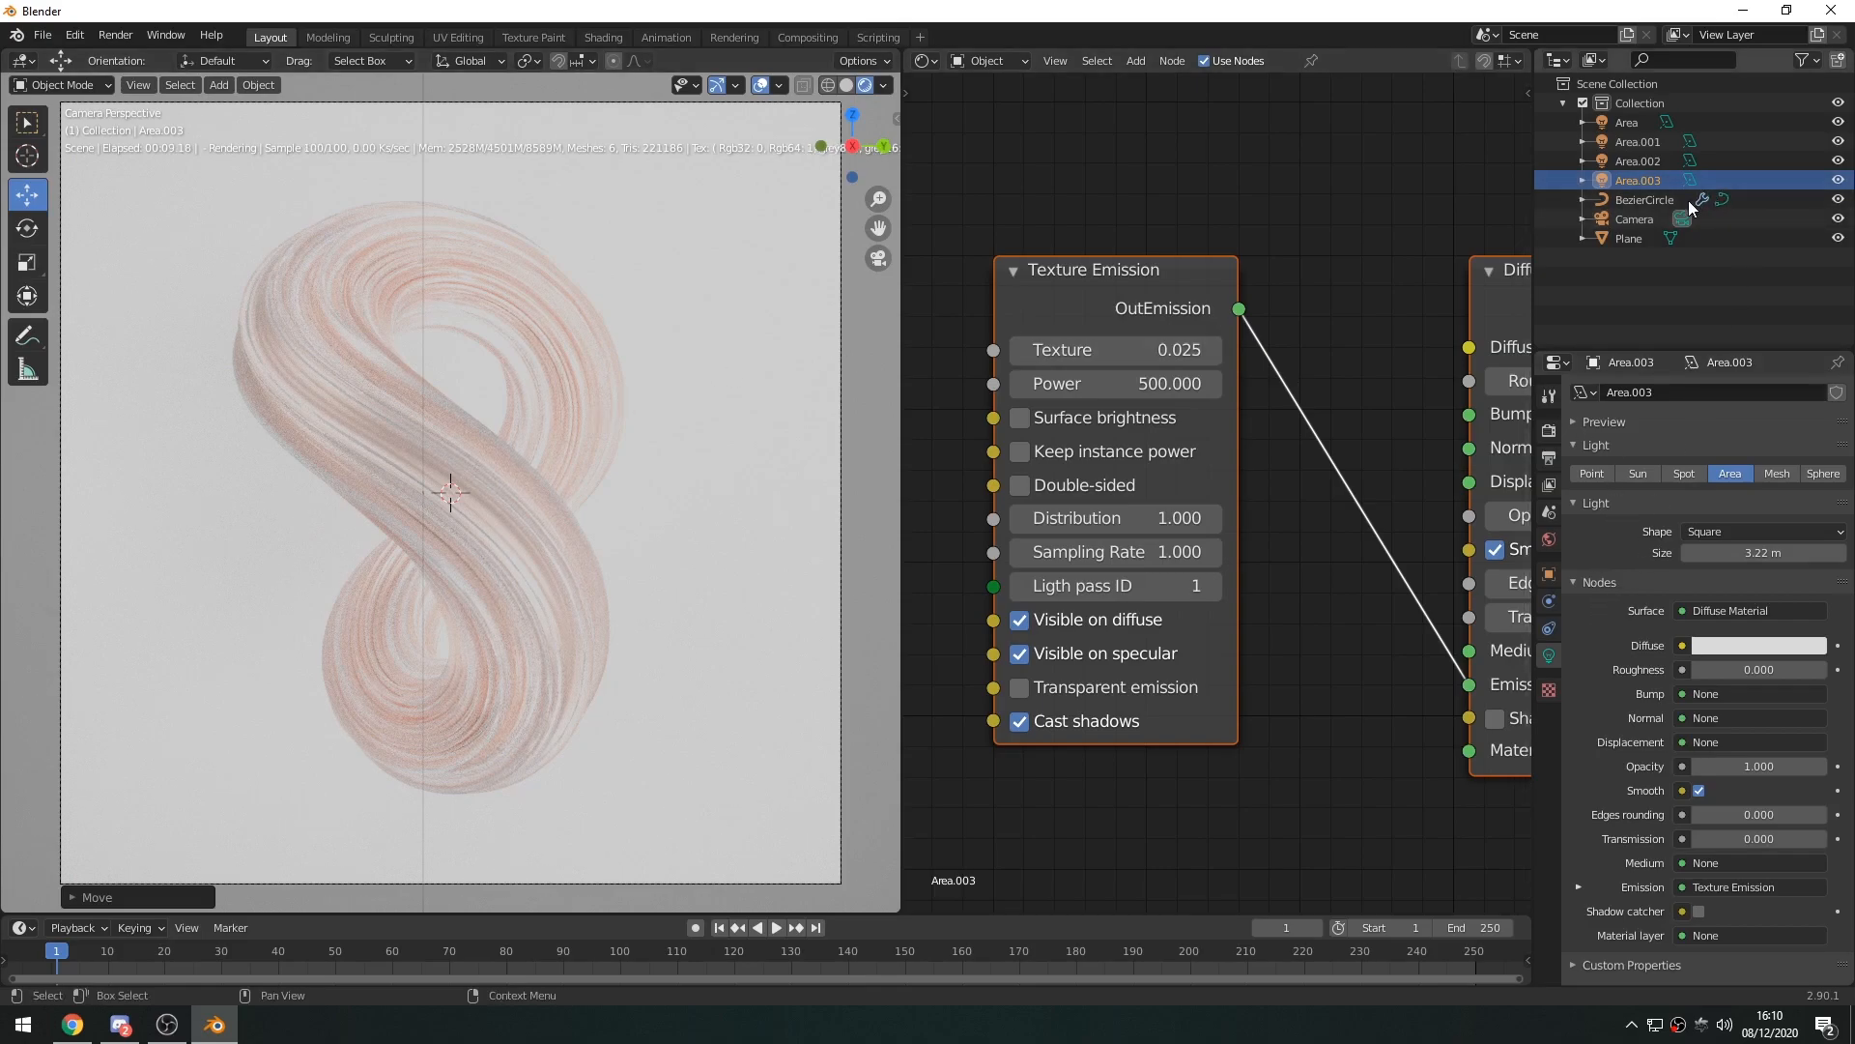
Select the camera and set its Octane Camera Imager exposure to 1.20
{"action": "left_click", "coordinate": [1649, 218]}
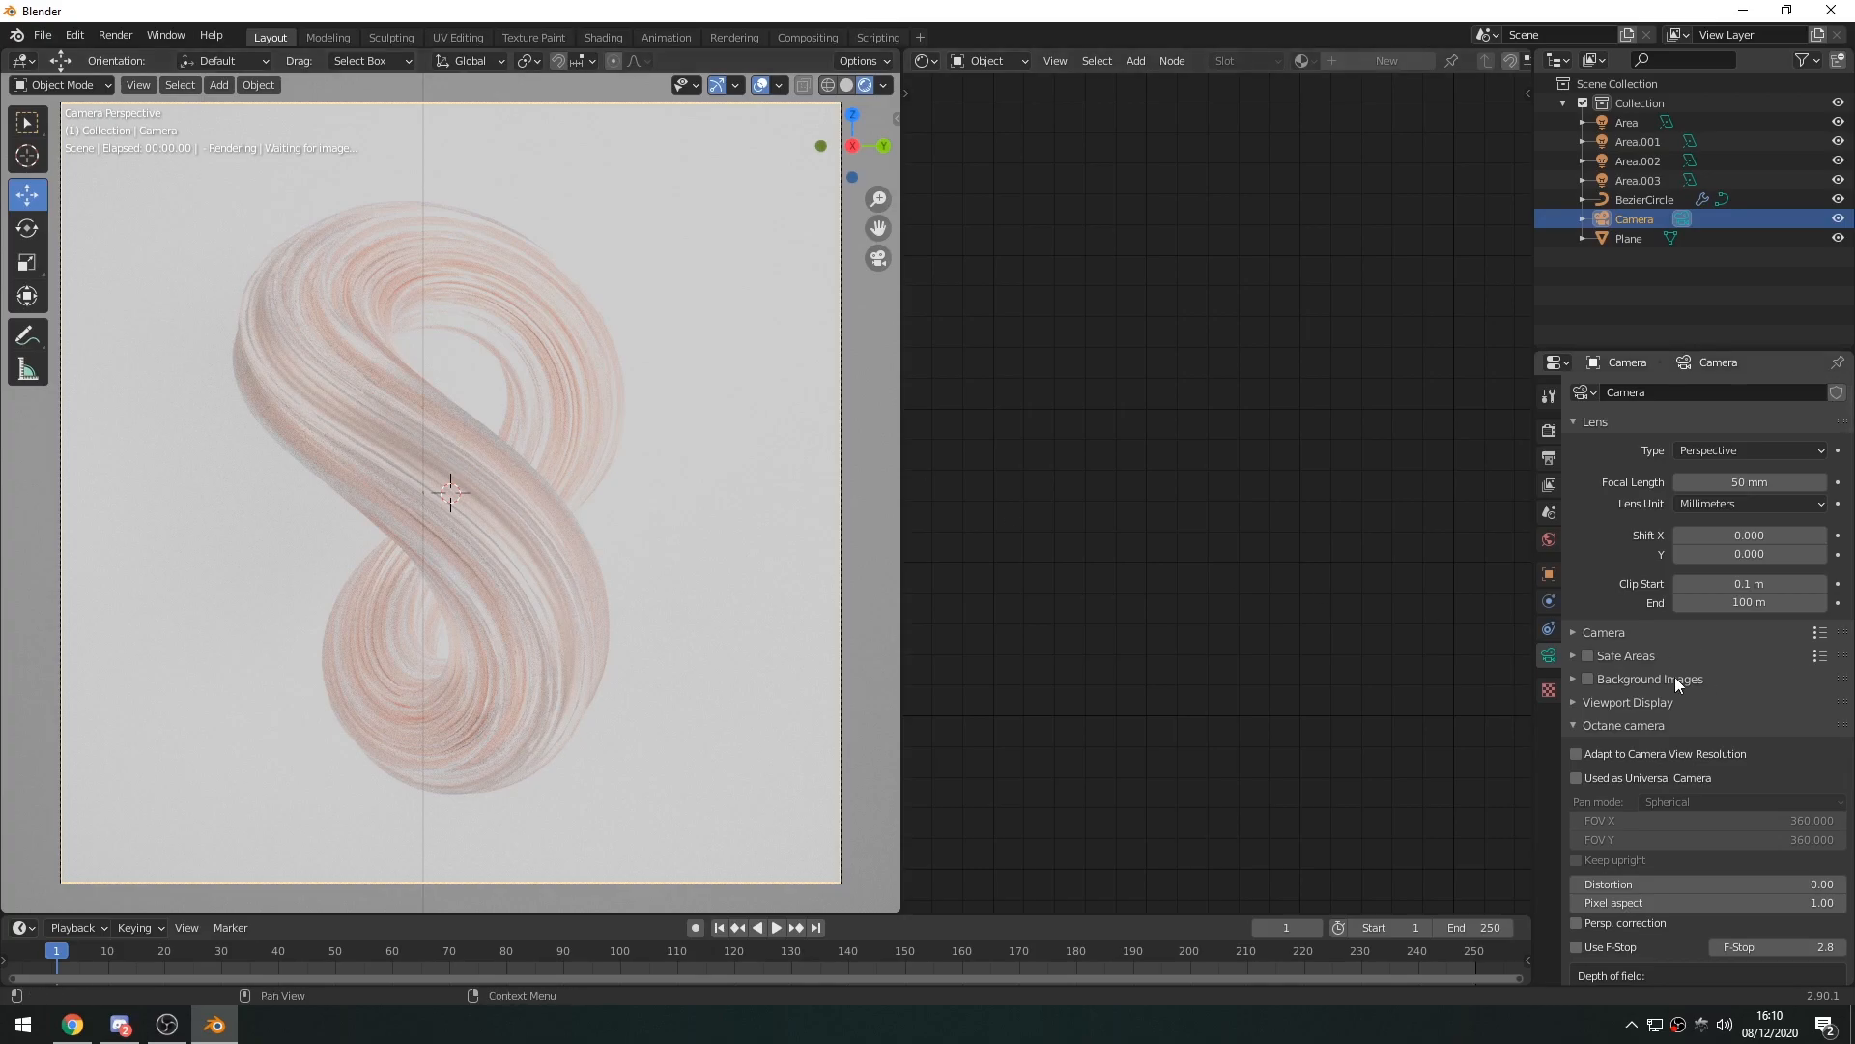
{"action": "scroll", "coordinate": [1686, 735], "scroll_direction": "down", "scroll_amount": 6}
{"action": "scroll", "coordinate": [1669, 763], "scroll_direction": "down", "scroll_amount": 15}
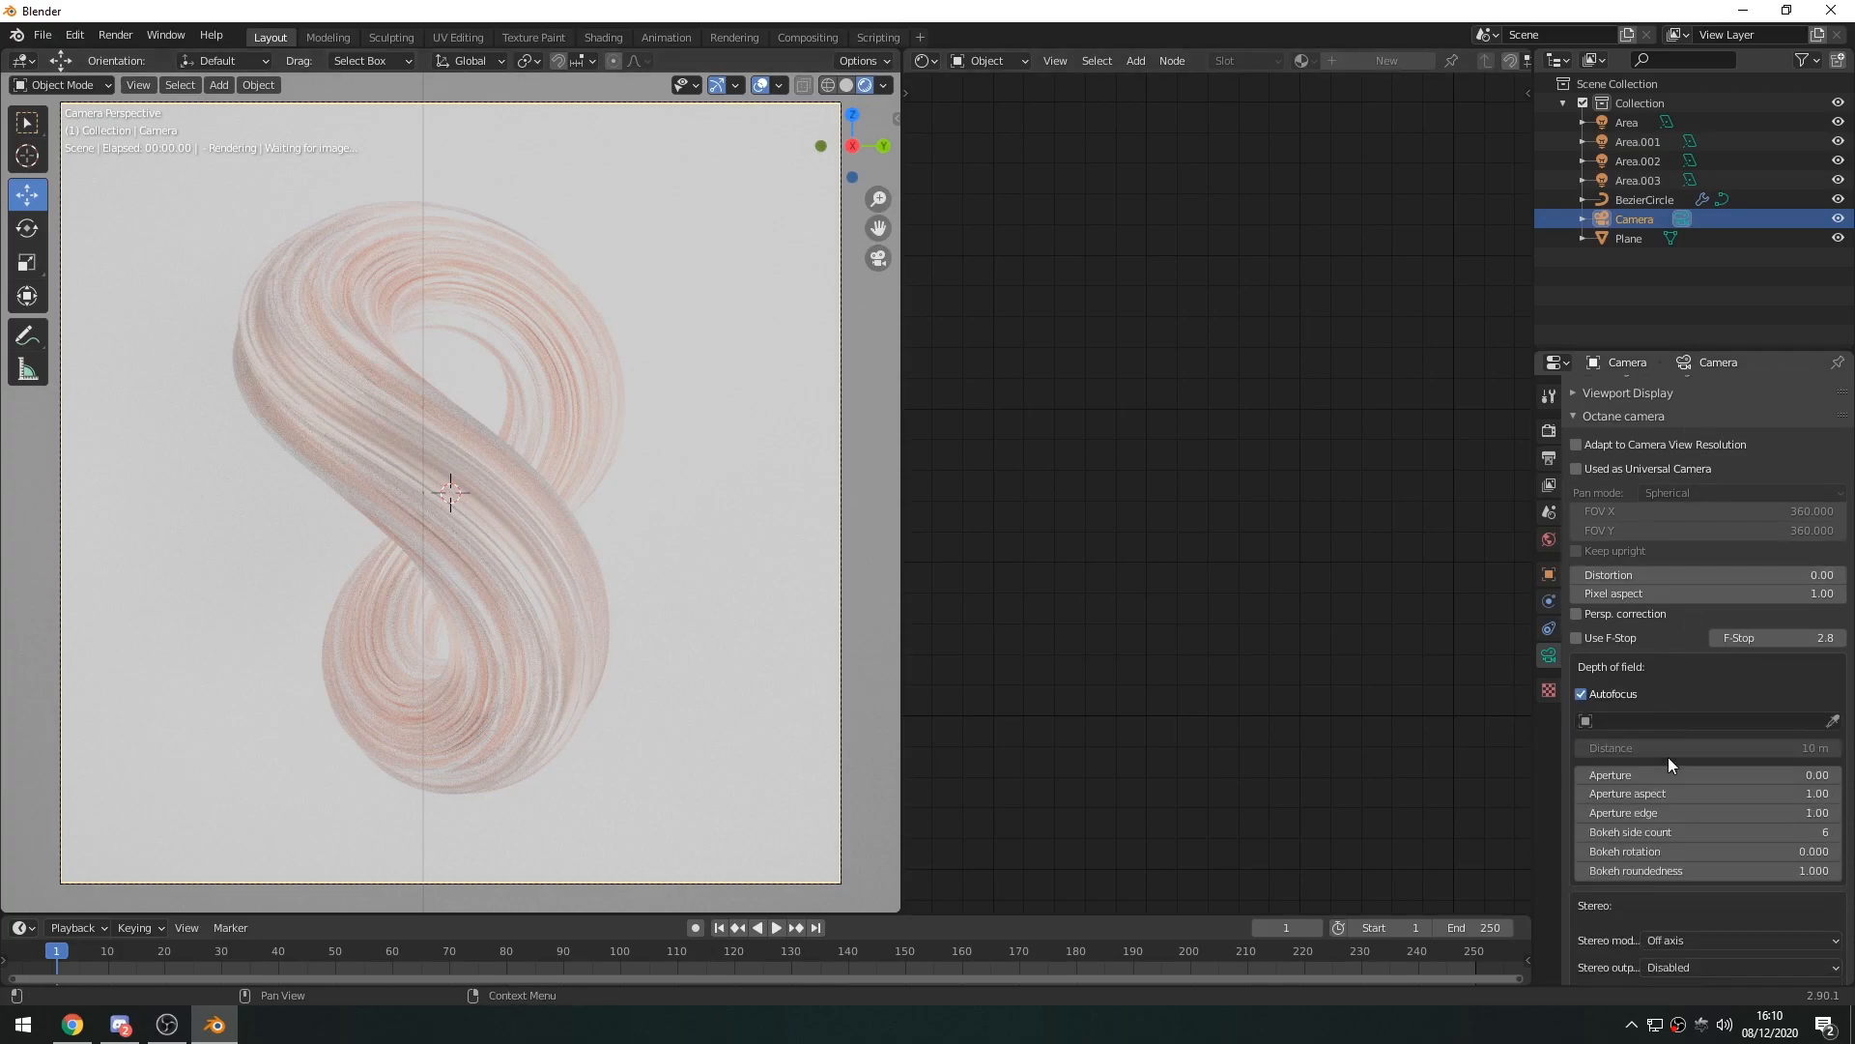
{"action": "scroll", "coordinate": [1651, 759], "scroll_direction": "down", "scroll_amount": 6}
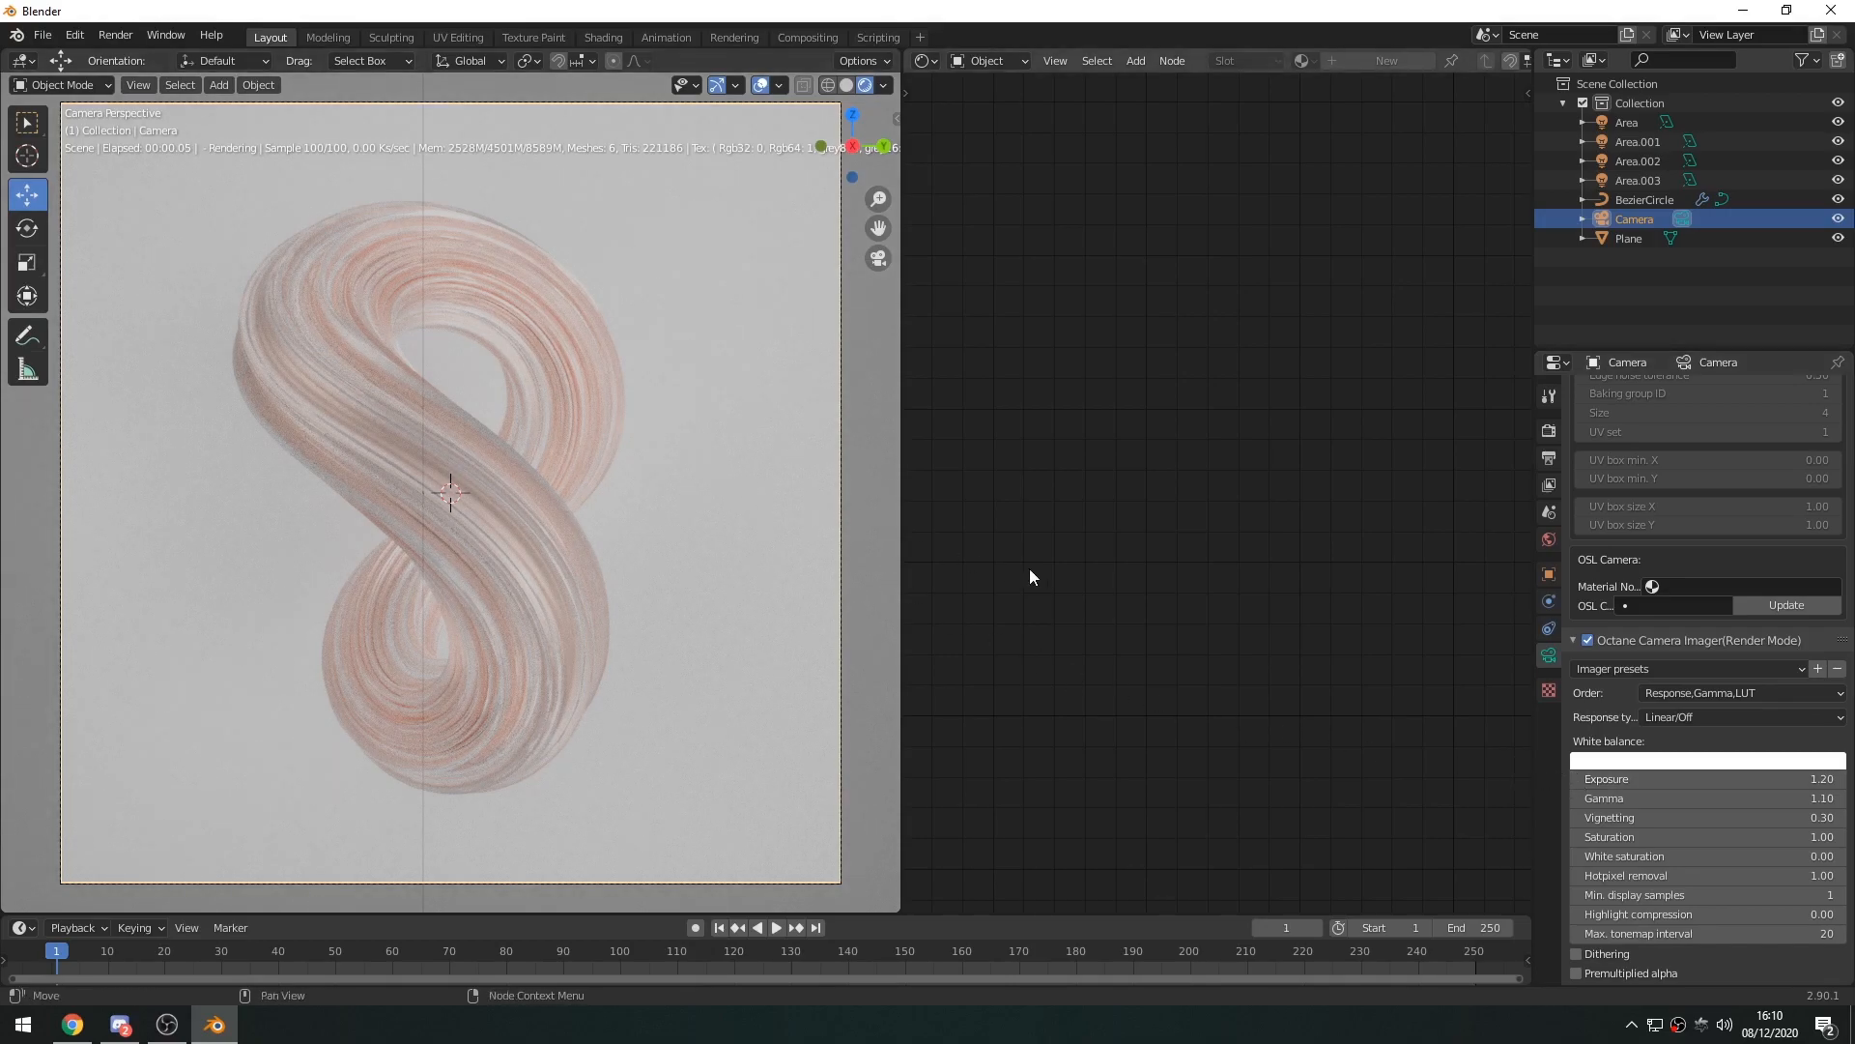
Set the camera's focal length to 110 mm and move it back to about 9.56 m on X to frame the whole ring
{"action": "scroll", "coordinate": [1714, 698], "scroll_direction": "up", "scroll_amount": 12}
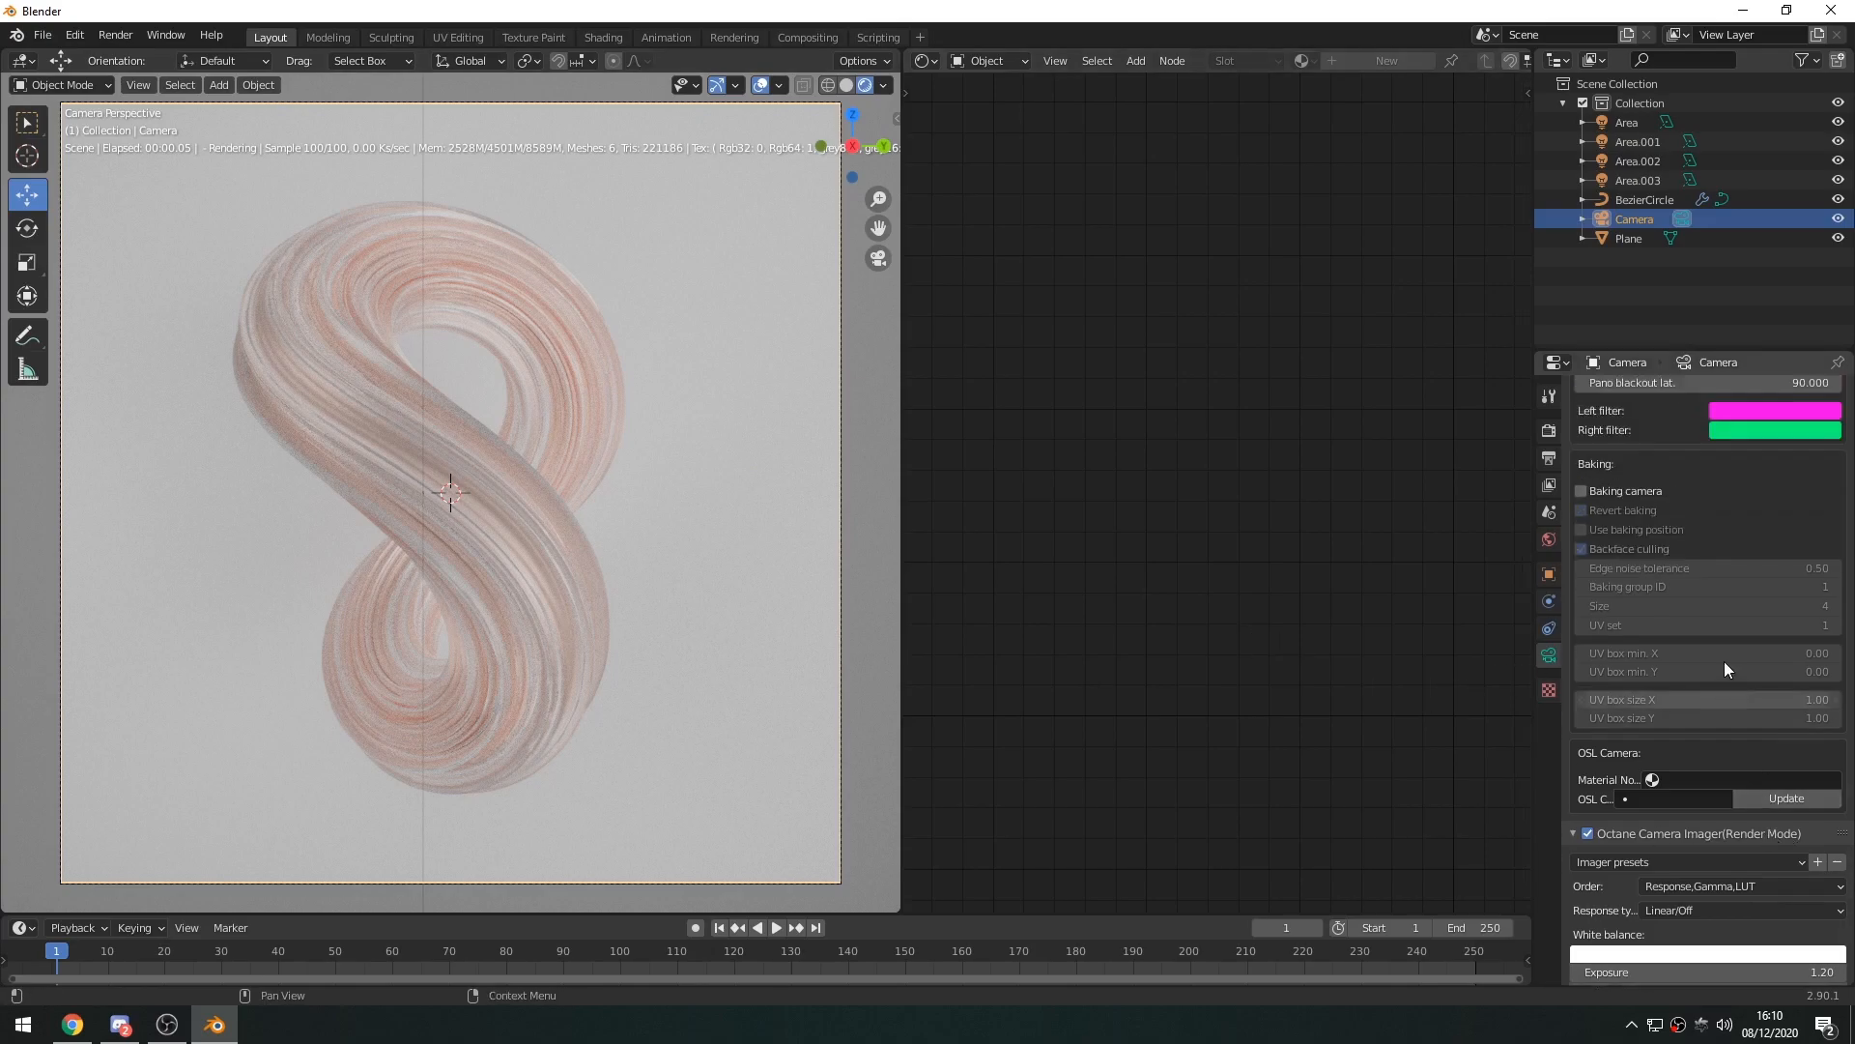
{"action": "scroll", "coordinate": [1714, 697], "scroll_direction": "up", "scroll_amount": 15}
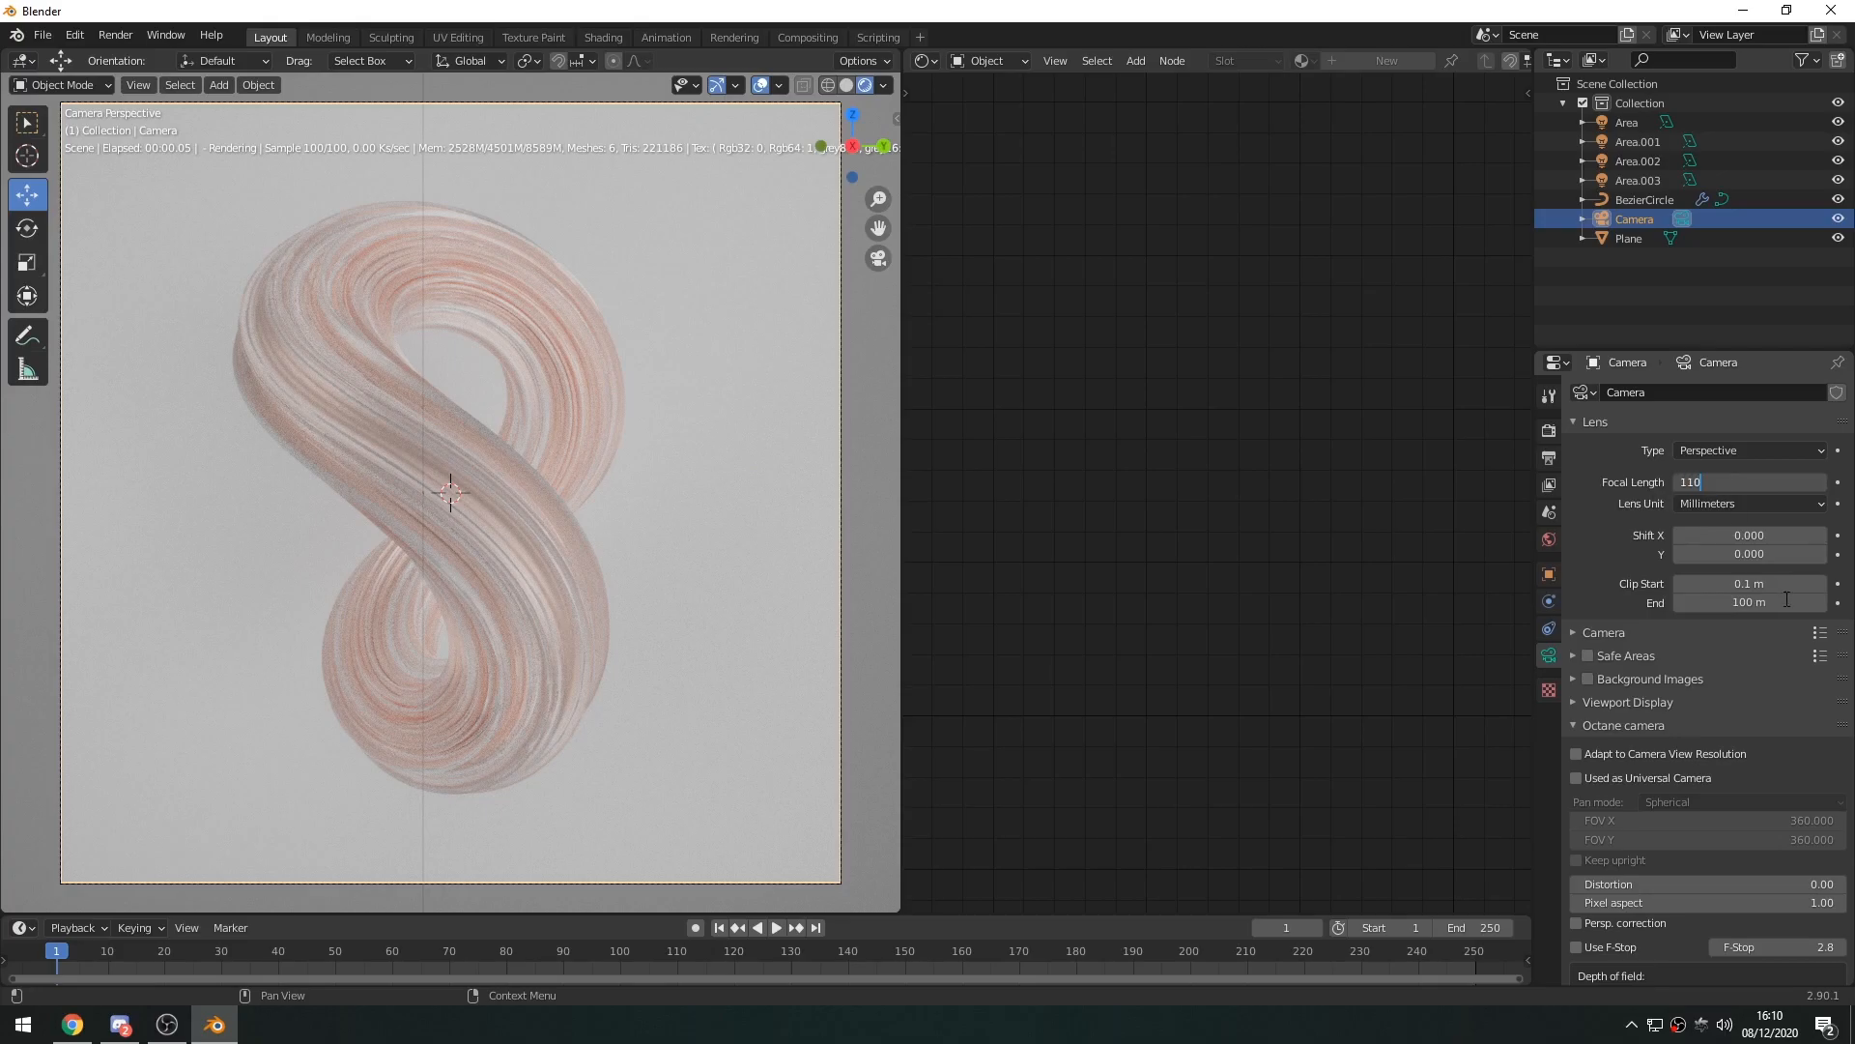
{"action": "key", "text": "Return"}
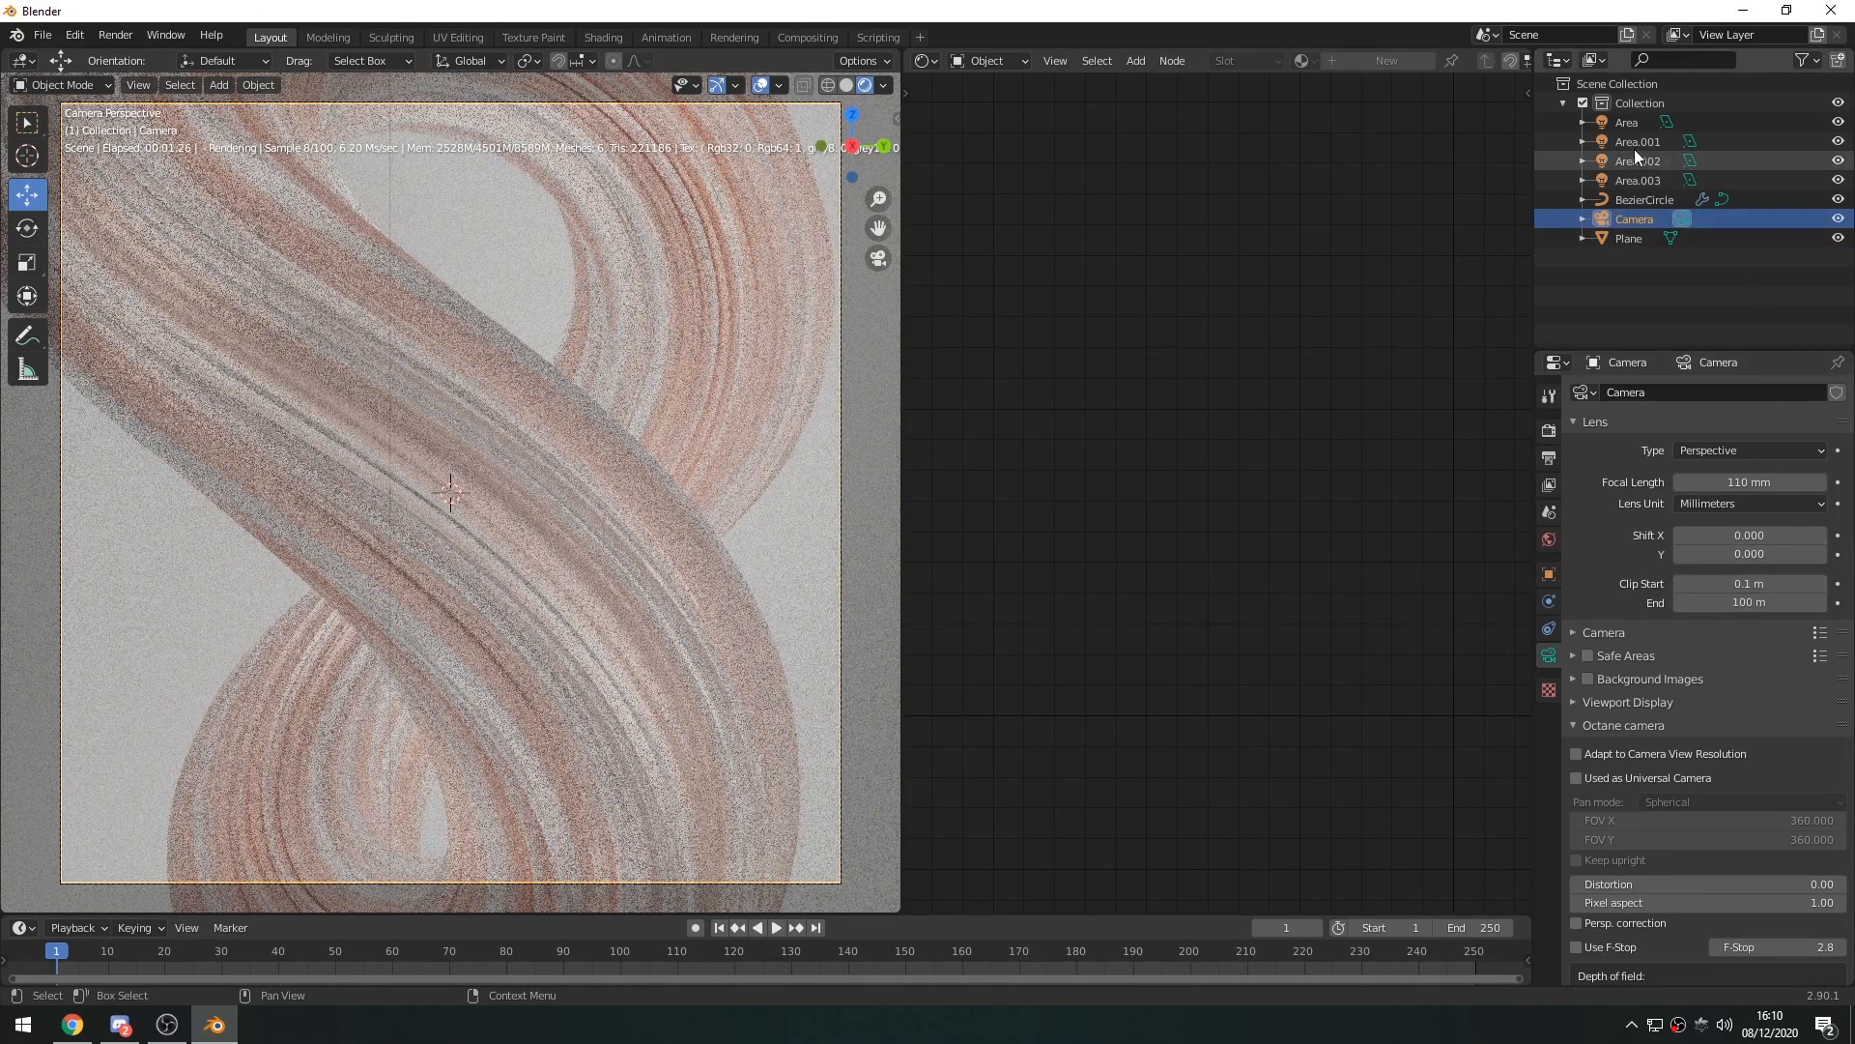
{"action": "left_click", "coordinate": [1549, 574]}
{"action": "left_click_drag", "start_coordinate": [1740, 449], "coordinate": [1778, 450]}
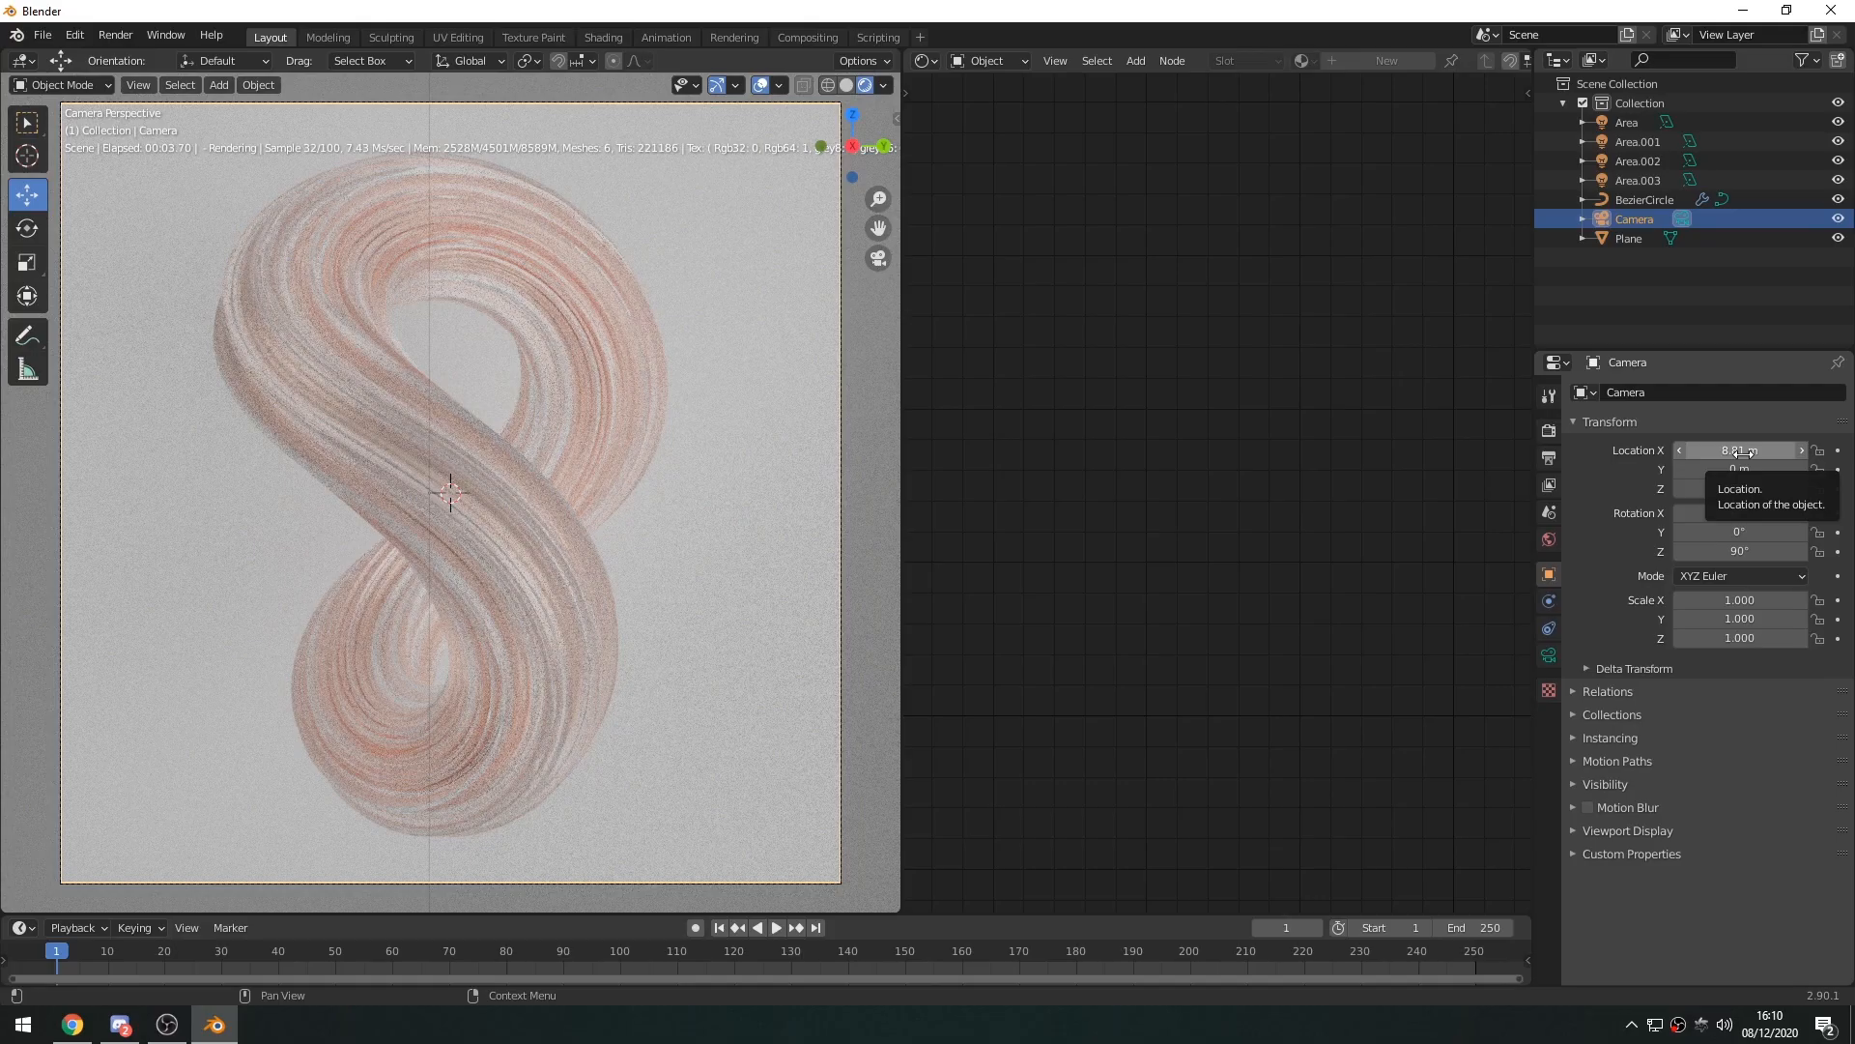
{"action": "left_click_drag", "start_coordinate": [1739, 449], "coordinate": [1742, 451]}
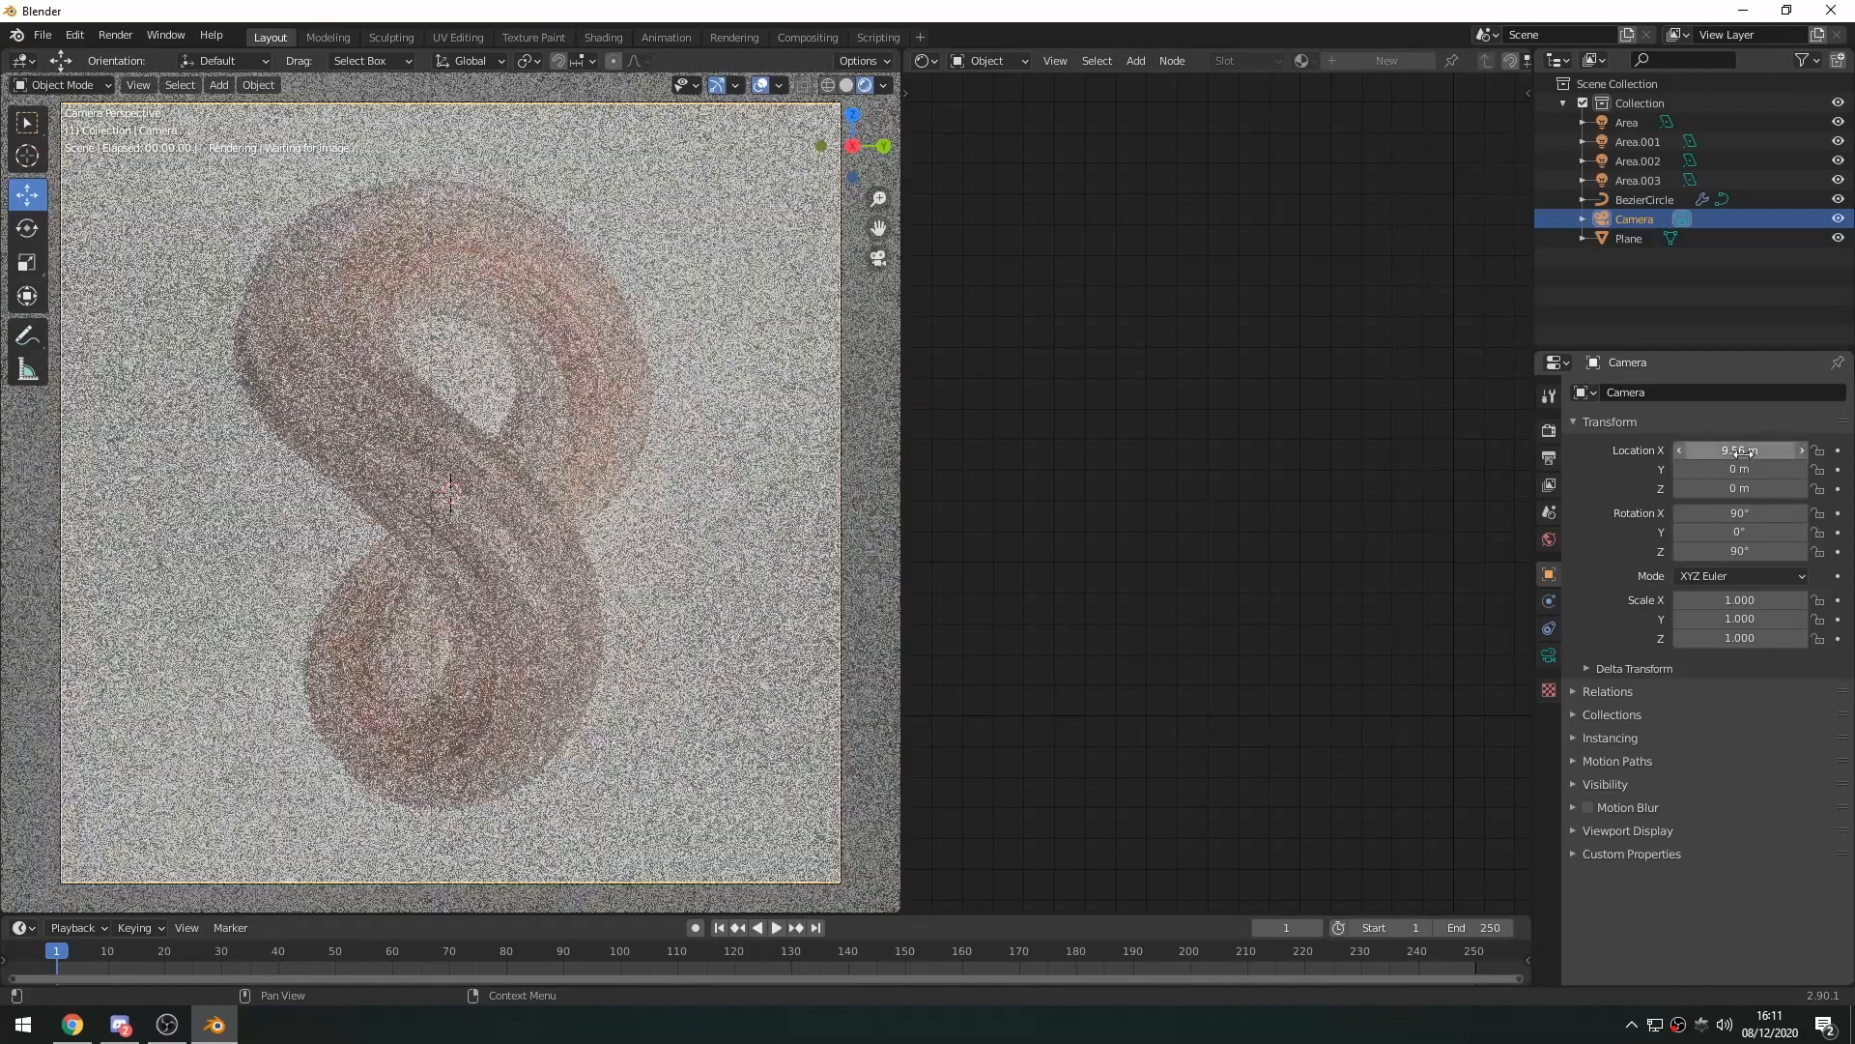
Select the backdrop plane and create a new material for it named BG
{"action": "left_click", "coordinate": [748, 424]}
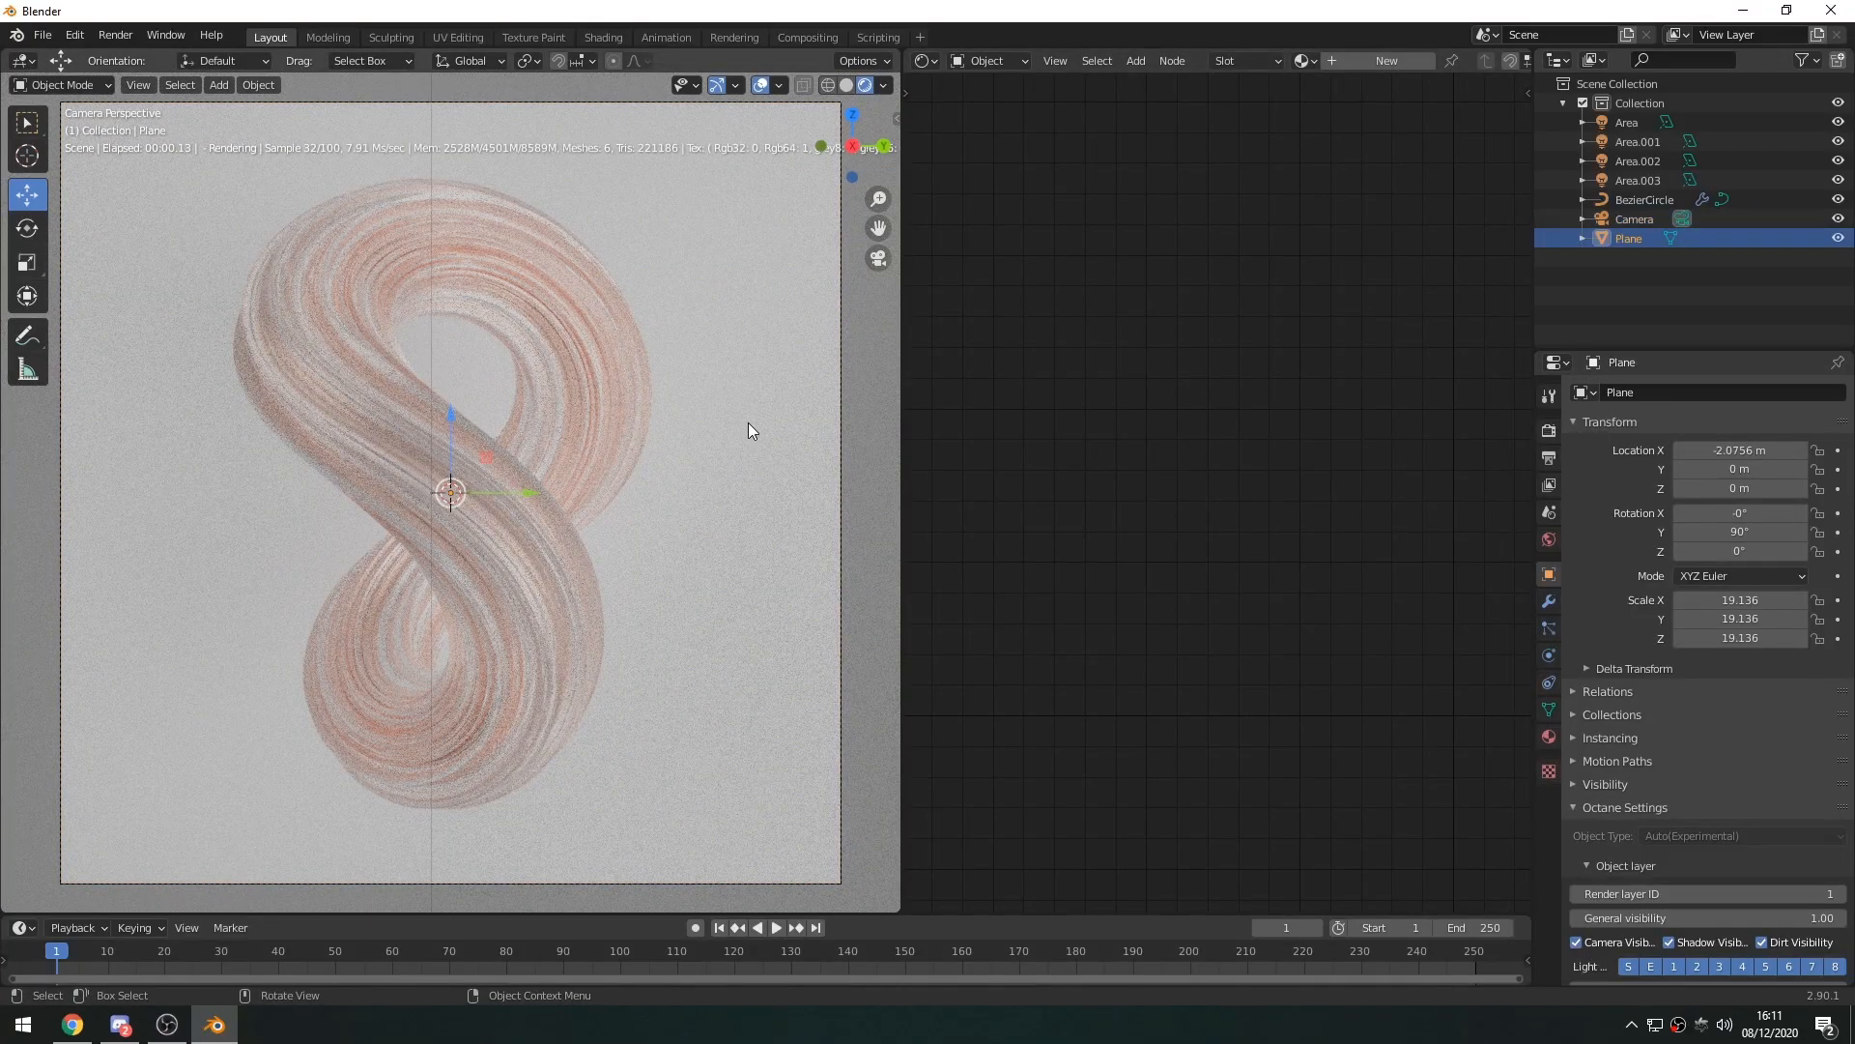
{"action": "middle_click_drag", "start_coordinate": [701, 220], "coordinate": [675, 251]}
{"action": "key", "text": "KP_0"}
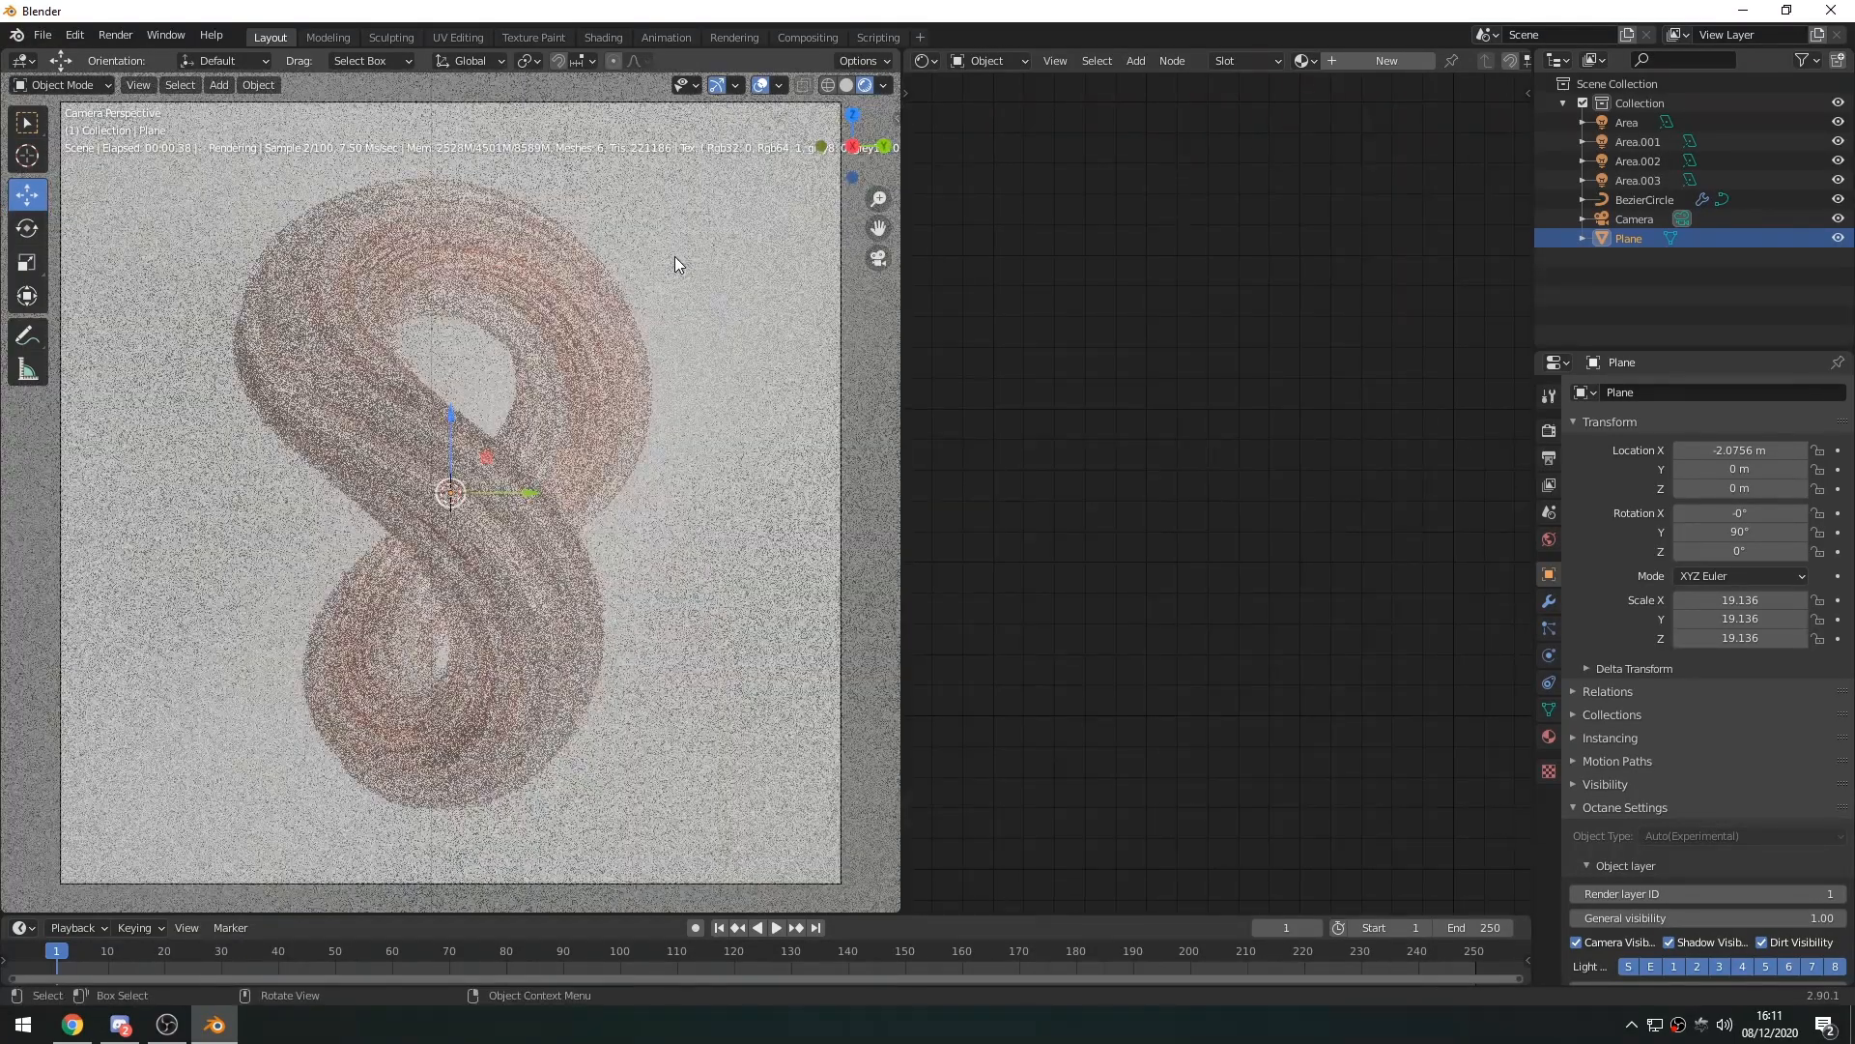
{"action": "left_click", "coordinate": [1363, 65]}
{"action": "double_click", "coordinate": [1453, 60]}
{"action": "type", "text": "BG"}
{"action": "key", "text": "Return"}
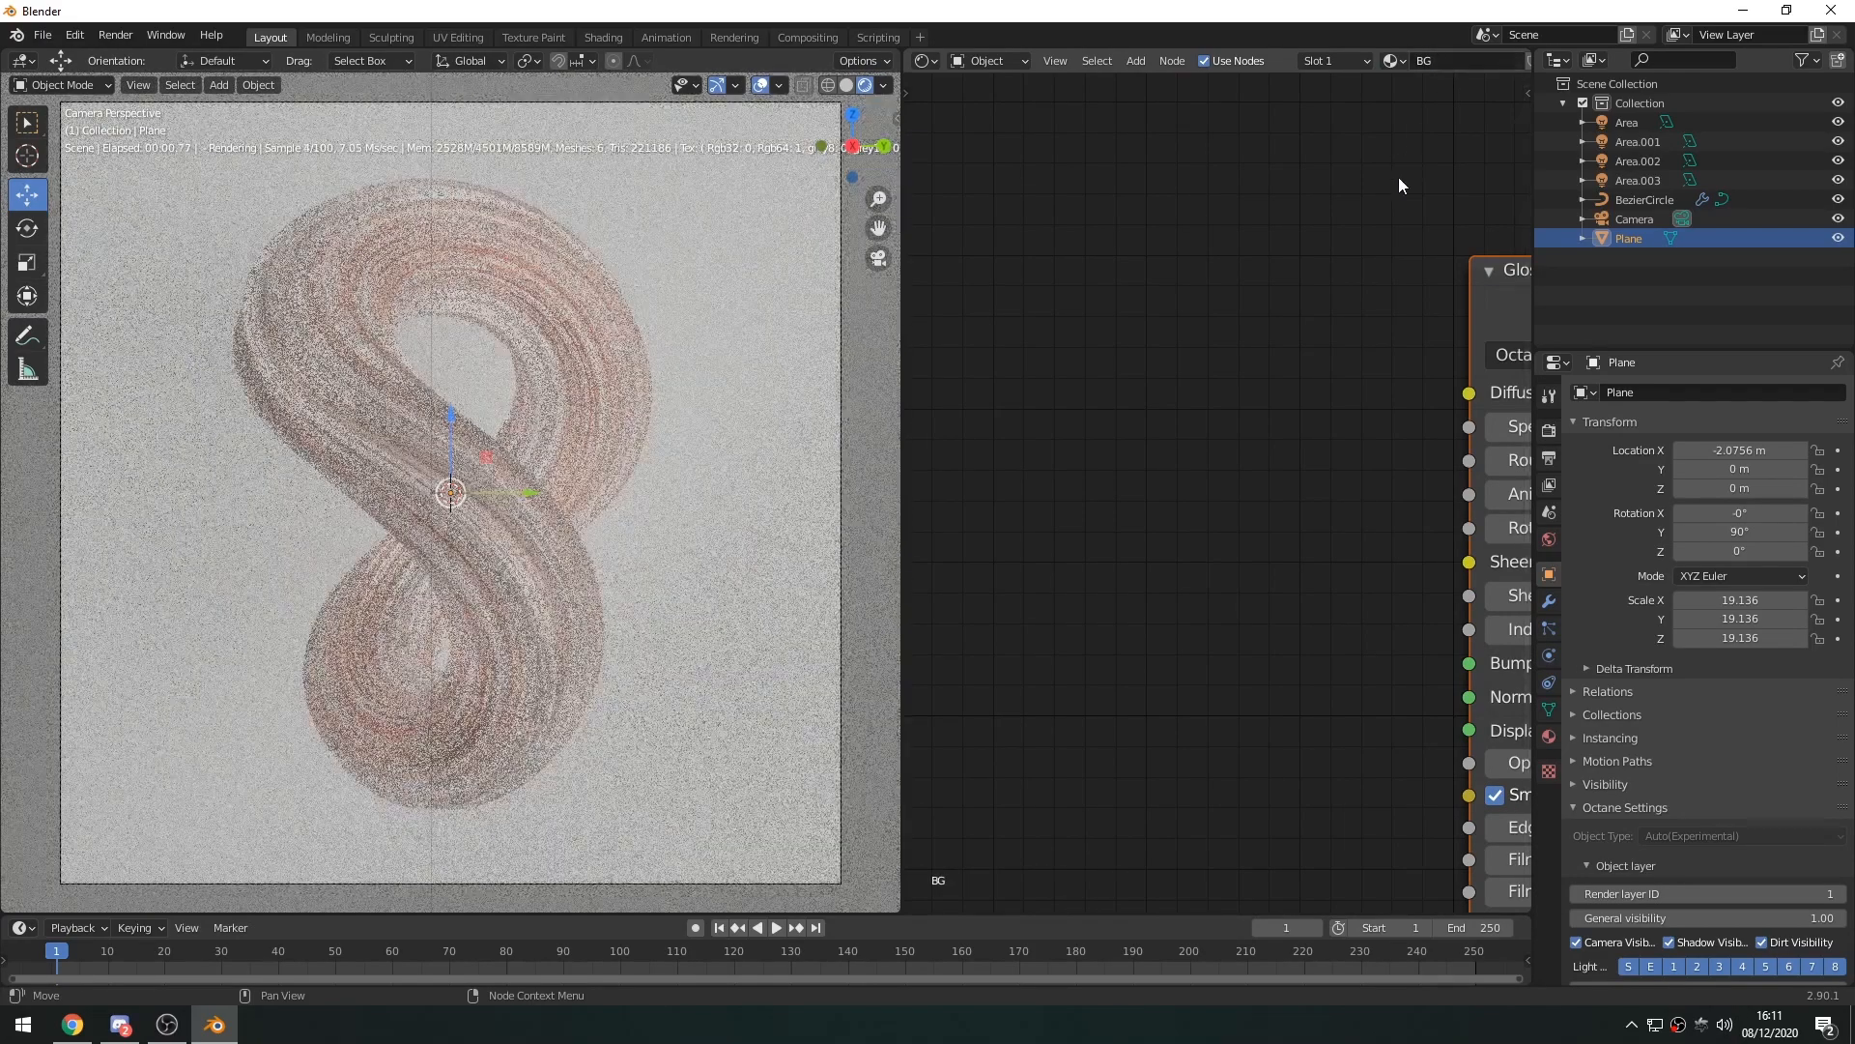
Delete the default glossy shader from the BG material and add a Diffuse Material node
{"action": "key", "text": "Home"}
{"action": "key", "text": "x"}
{"action": "key", "text": "shift+a"}
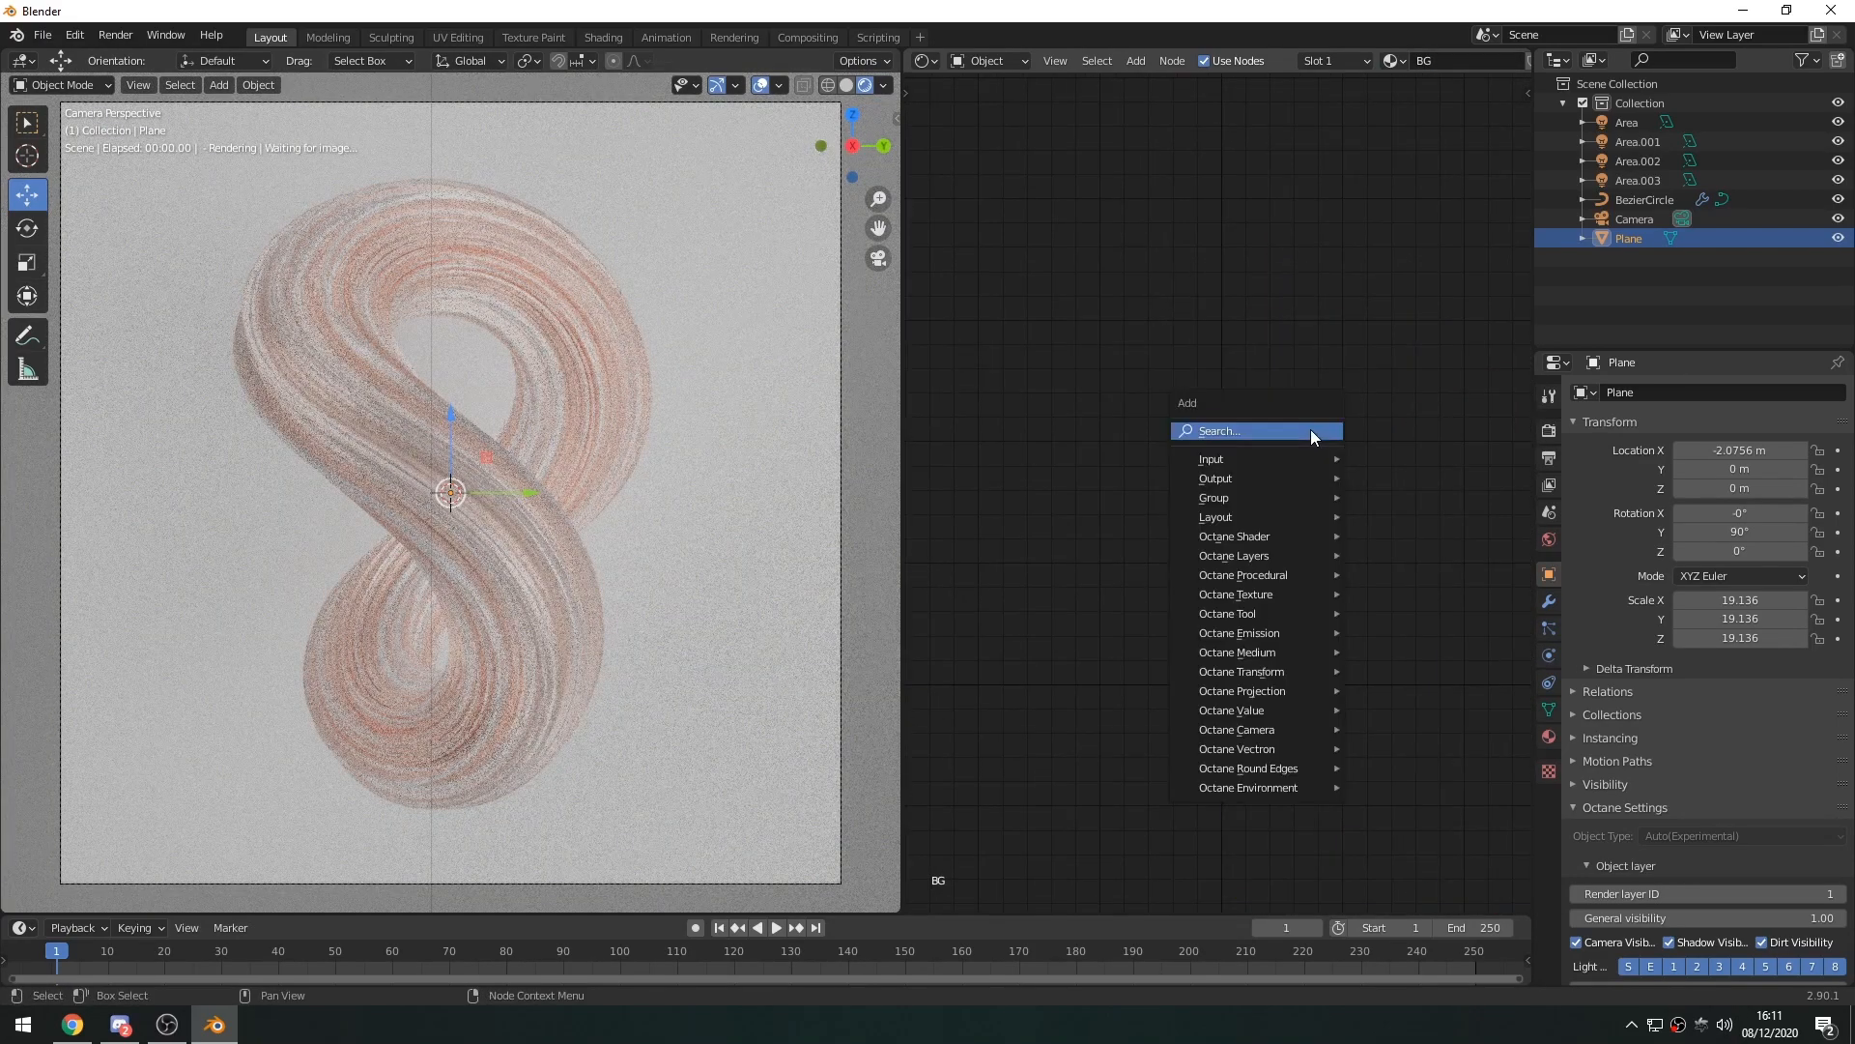
{"action": "left_click", "coordinate": [1310, 429]}
{"action": "type", "text": "dif"}
{"action": "key", "text": "Return"}
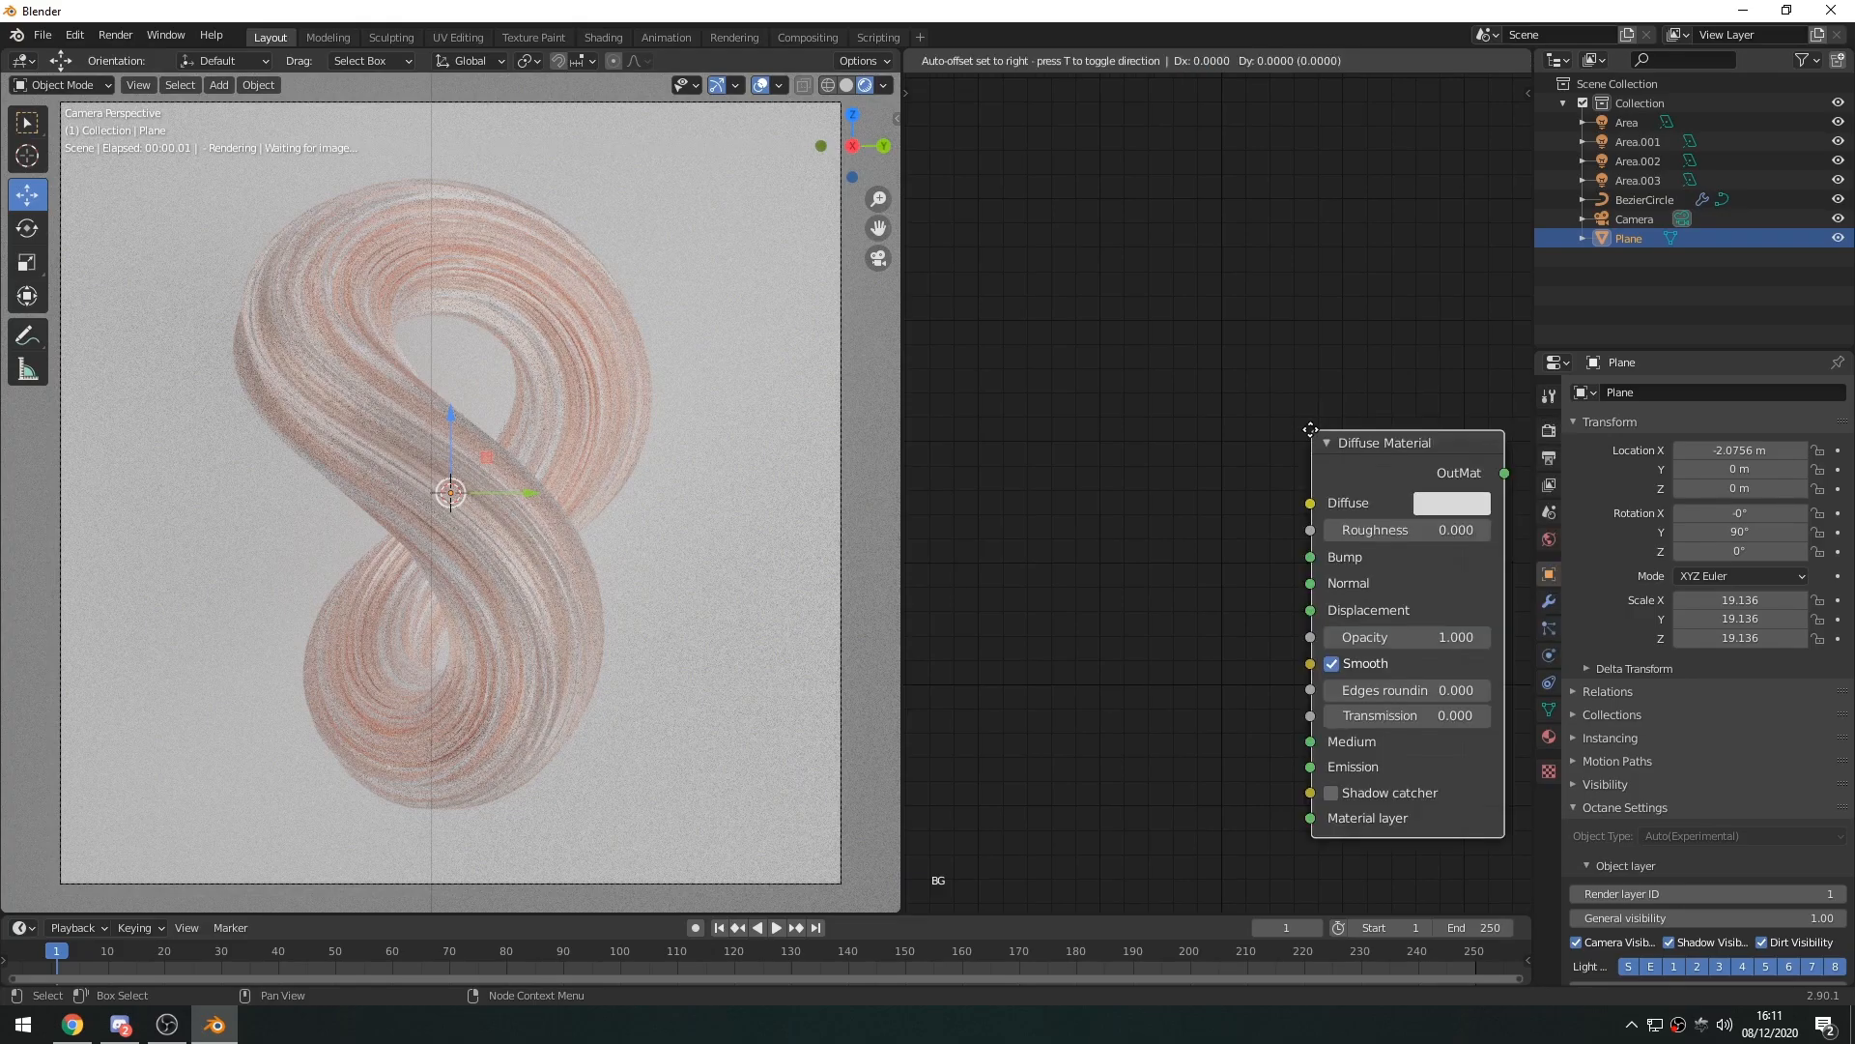
{"action": "left_click", "coordinate": [1354, 431]}
Place the Diffuse Material node beside the Material Output and connect its OutMat to Surface
{"action": "key", "text": "Home"}
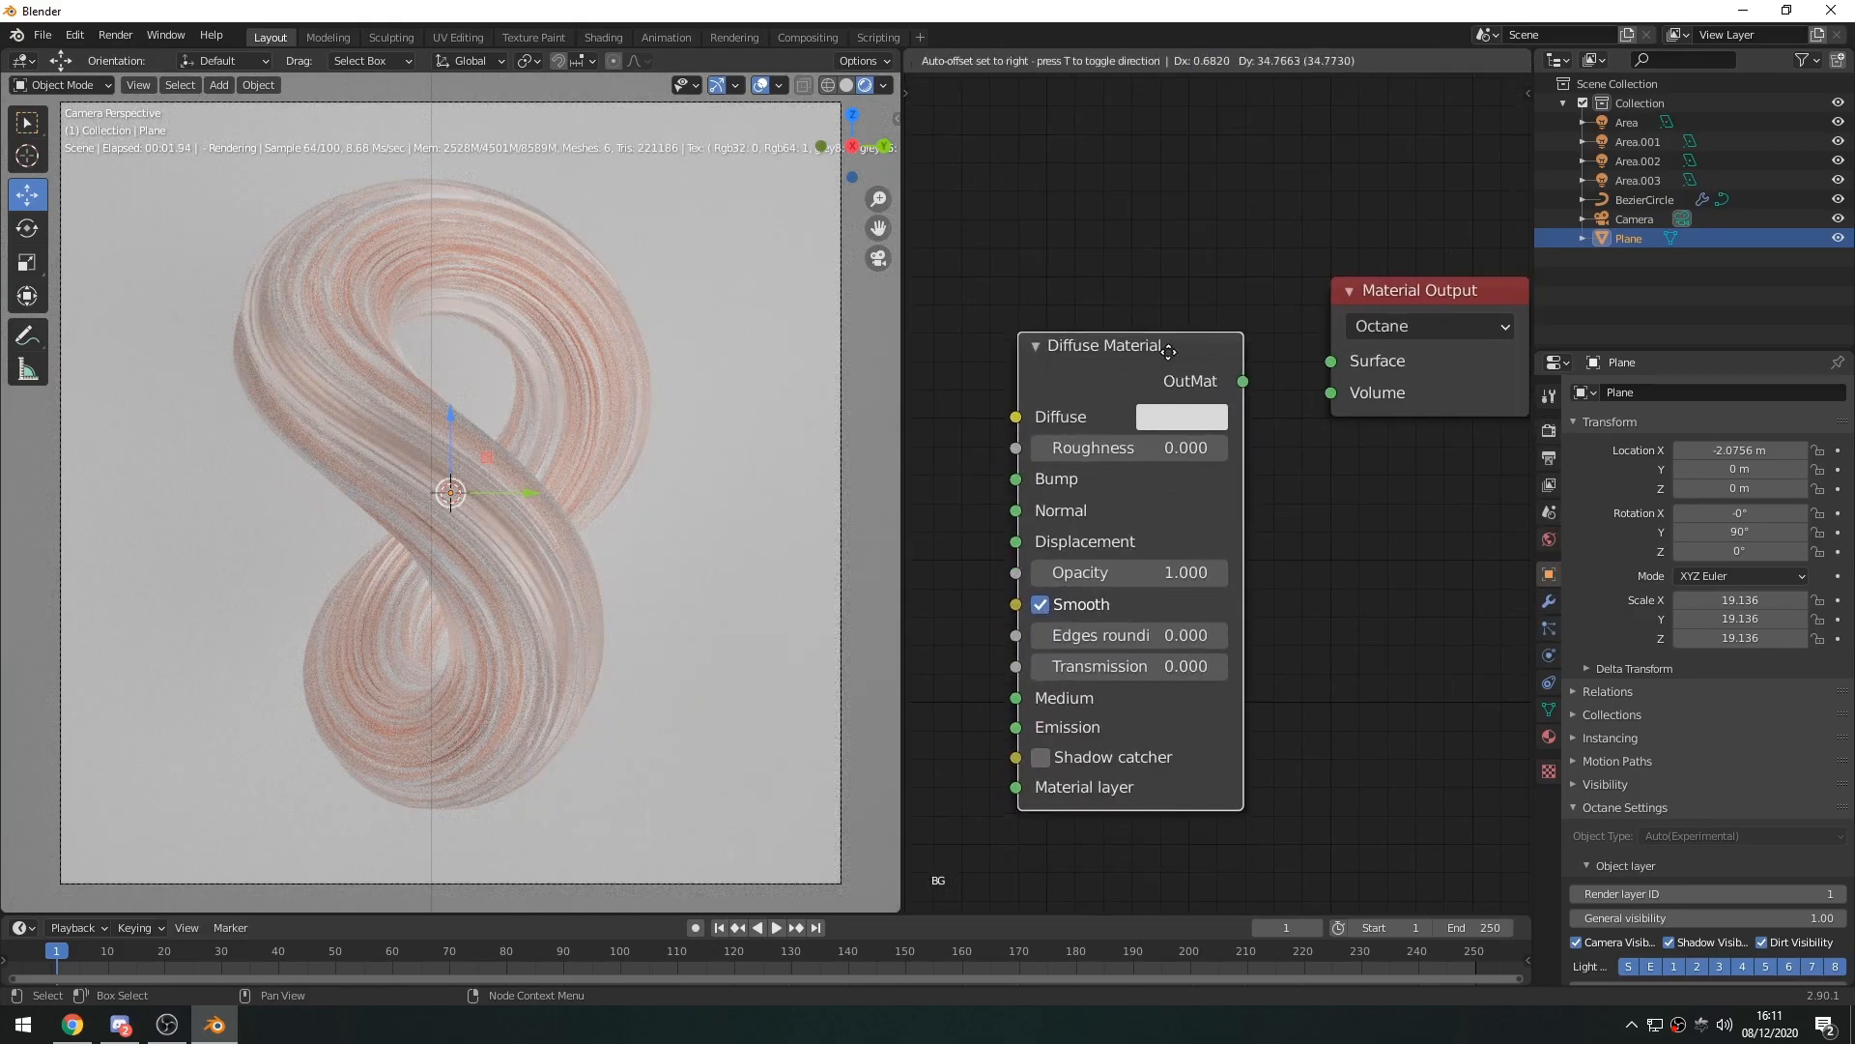
{"action": "left_click_drag", "start_coordinate": [1222, 354], "coordinate": [1318, 367]}
{"action": "left_click_drag", "start_coordinate": [1105, 360], "coordinate": [1133, 363]}
{"action": "middle_click_drag", "start_coordinate": [1132, 364], "coordinate": [1267, 363]}
{"action": "left_click", "coordinate": [1296, 390]}
{"action": "key", "text": "Escape"}
Try a light cyan-blue diffuse colour on the backdrop material
{"action": "left_click", "coordinate": [1326, 394]}
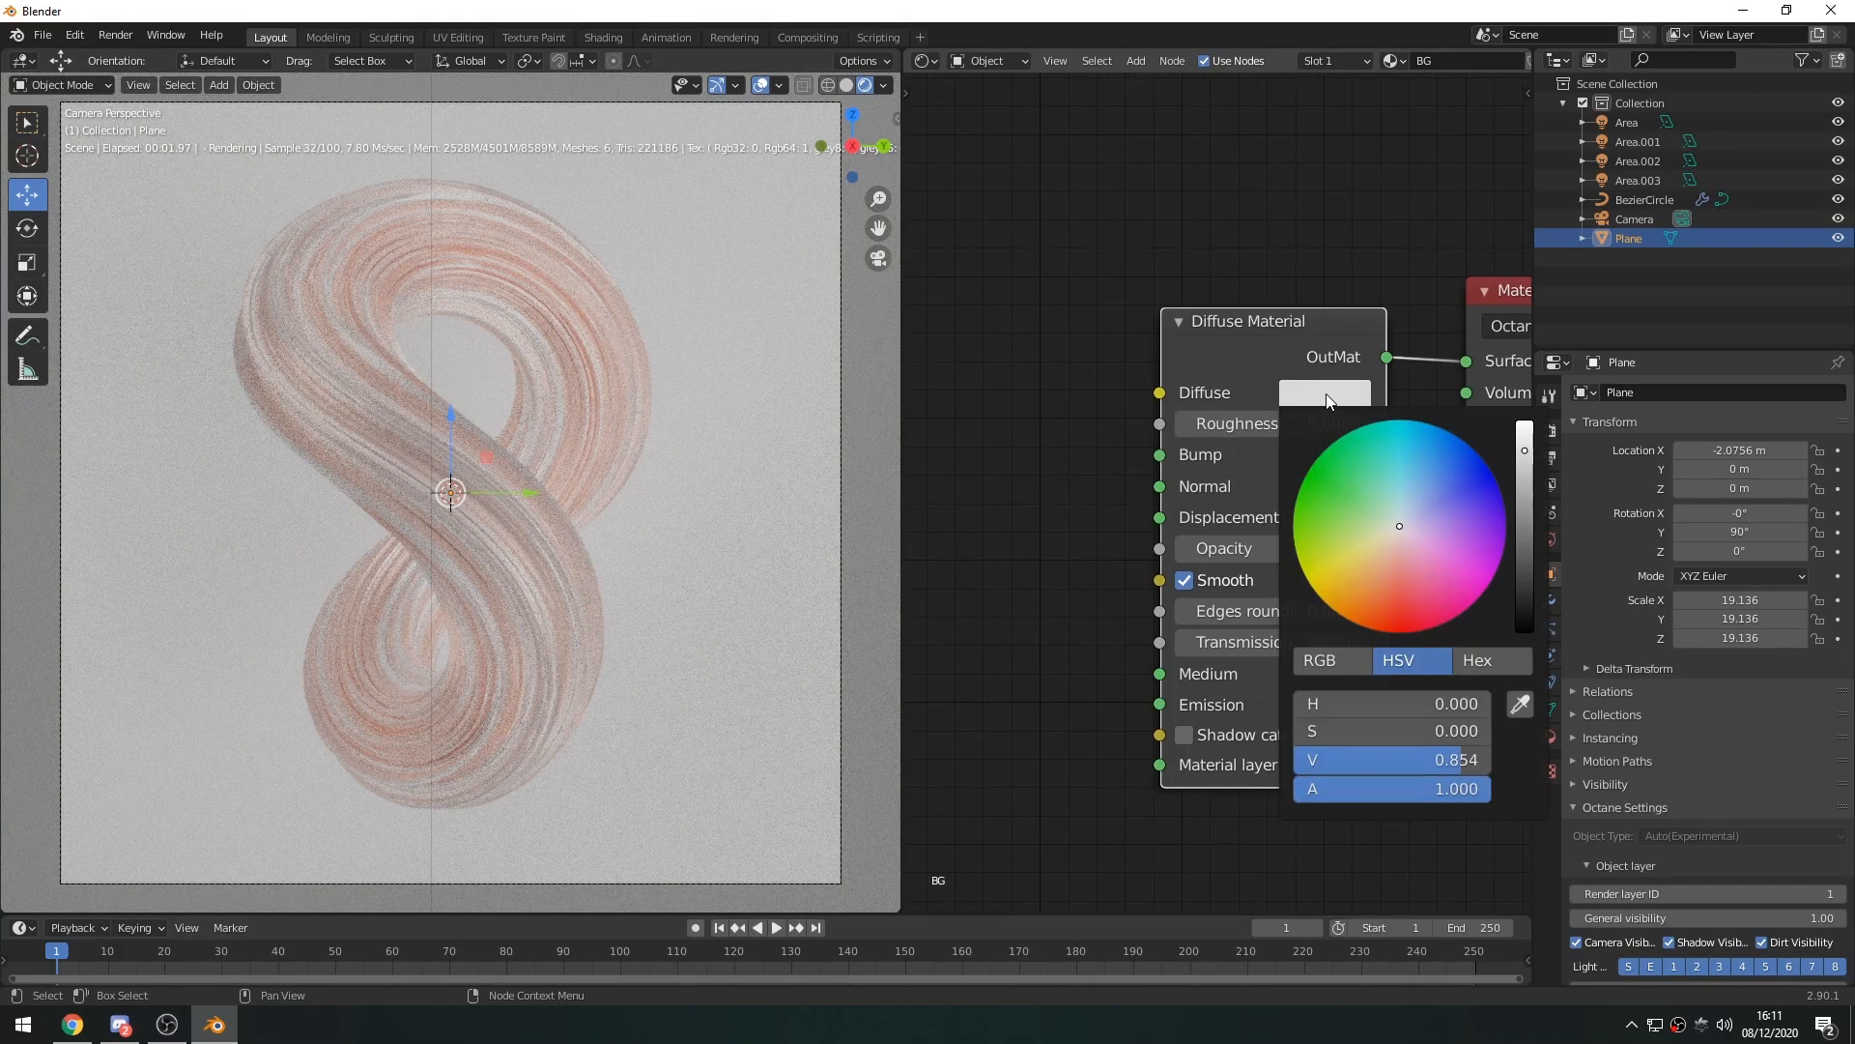
{"action": "left_click", "coordinate": [1362, 399]}
{"action": "left_click", "coordinate": [1403, 471]}
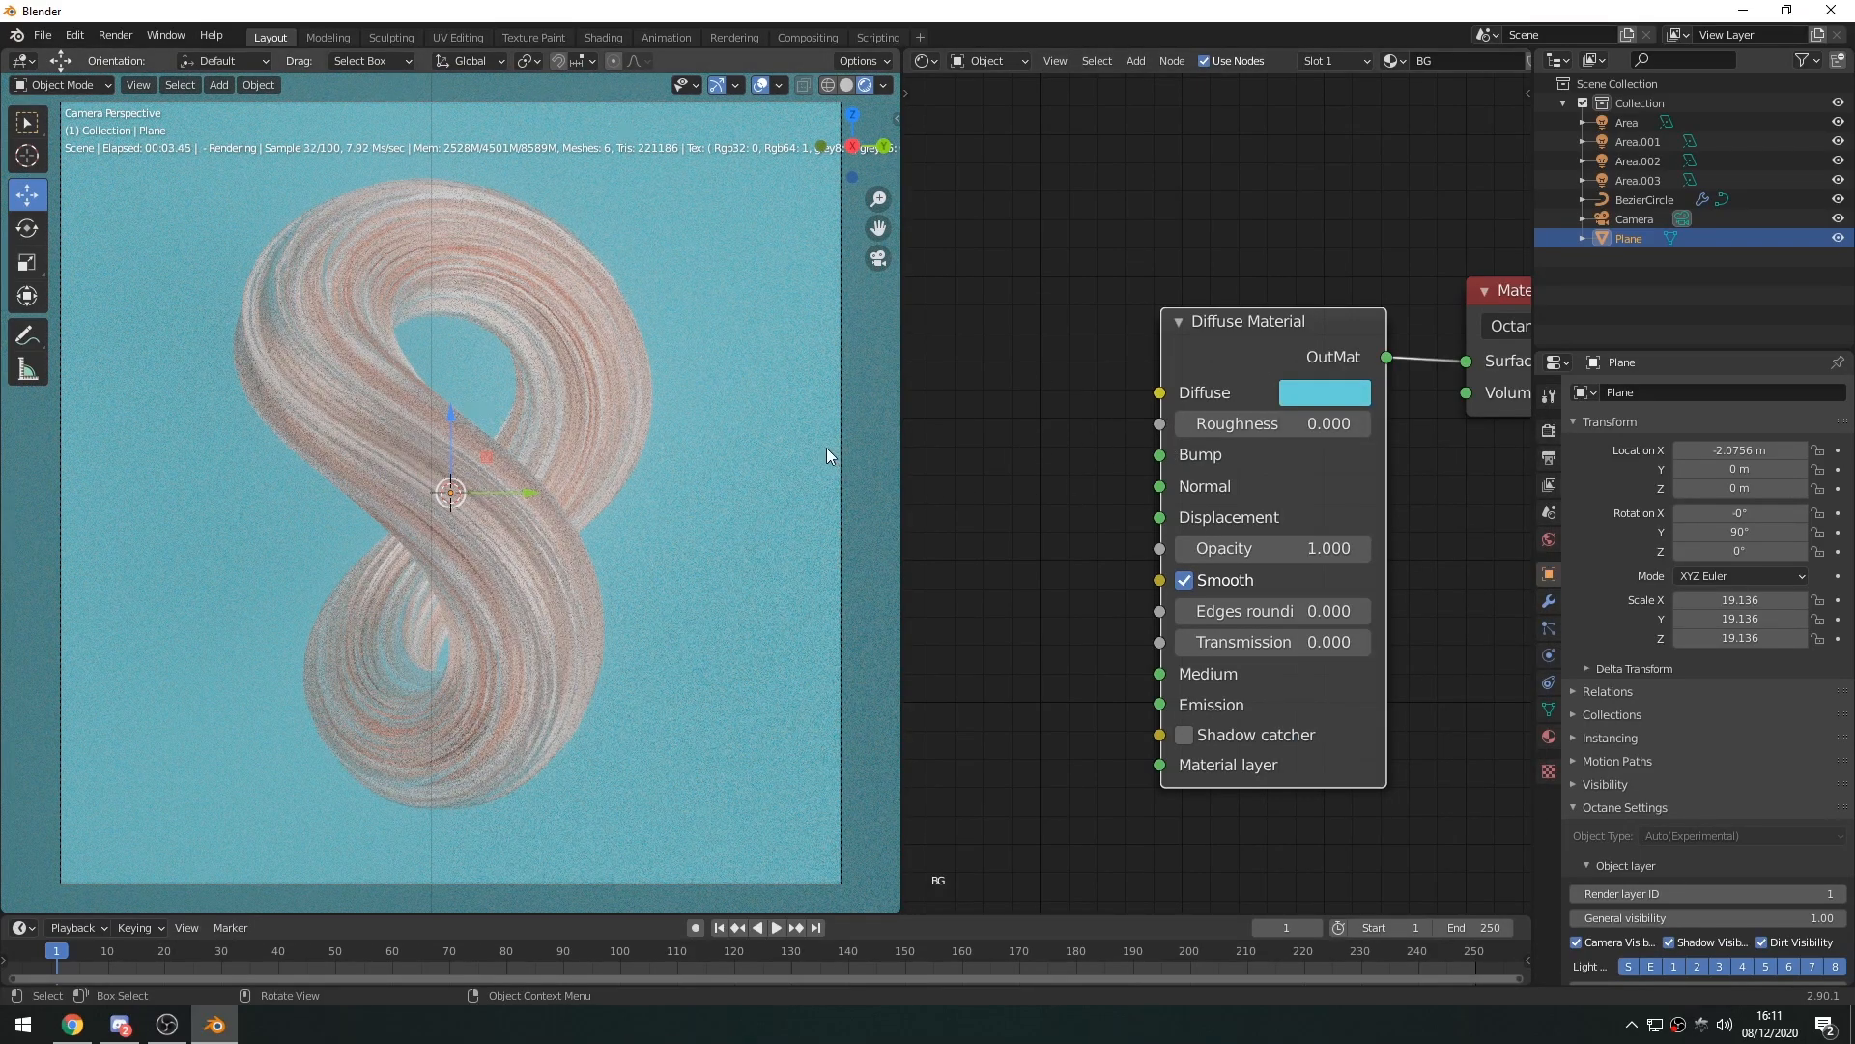
Inspect the ring's gradient colours and set the backdrop's diffuse to pale pink with hue 0.014, saturation 0.194 and value 0.854
{"action": "left_click", "coordinate": [574, 368]}
{"action": "middle_click_drag", "start_coordinate": [1201, 581], "coordinate": [1403, 493]}
{"action": "scroll", "coordinate": [1078, 663], "scroll_direction": "up", "scroll_amount": 1}
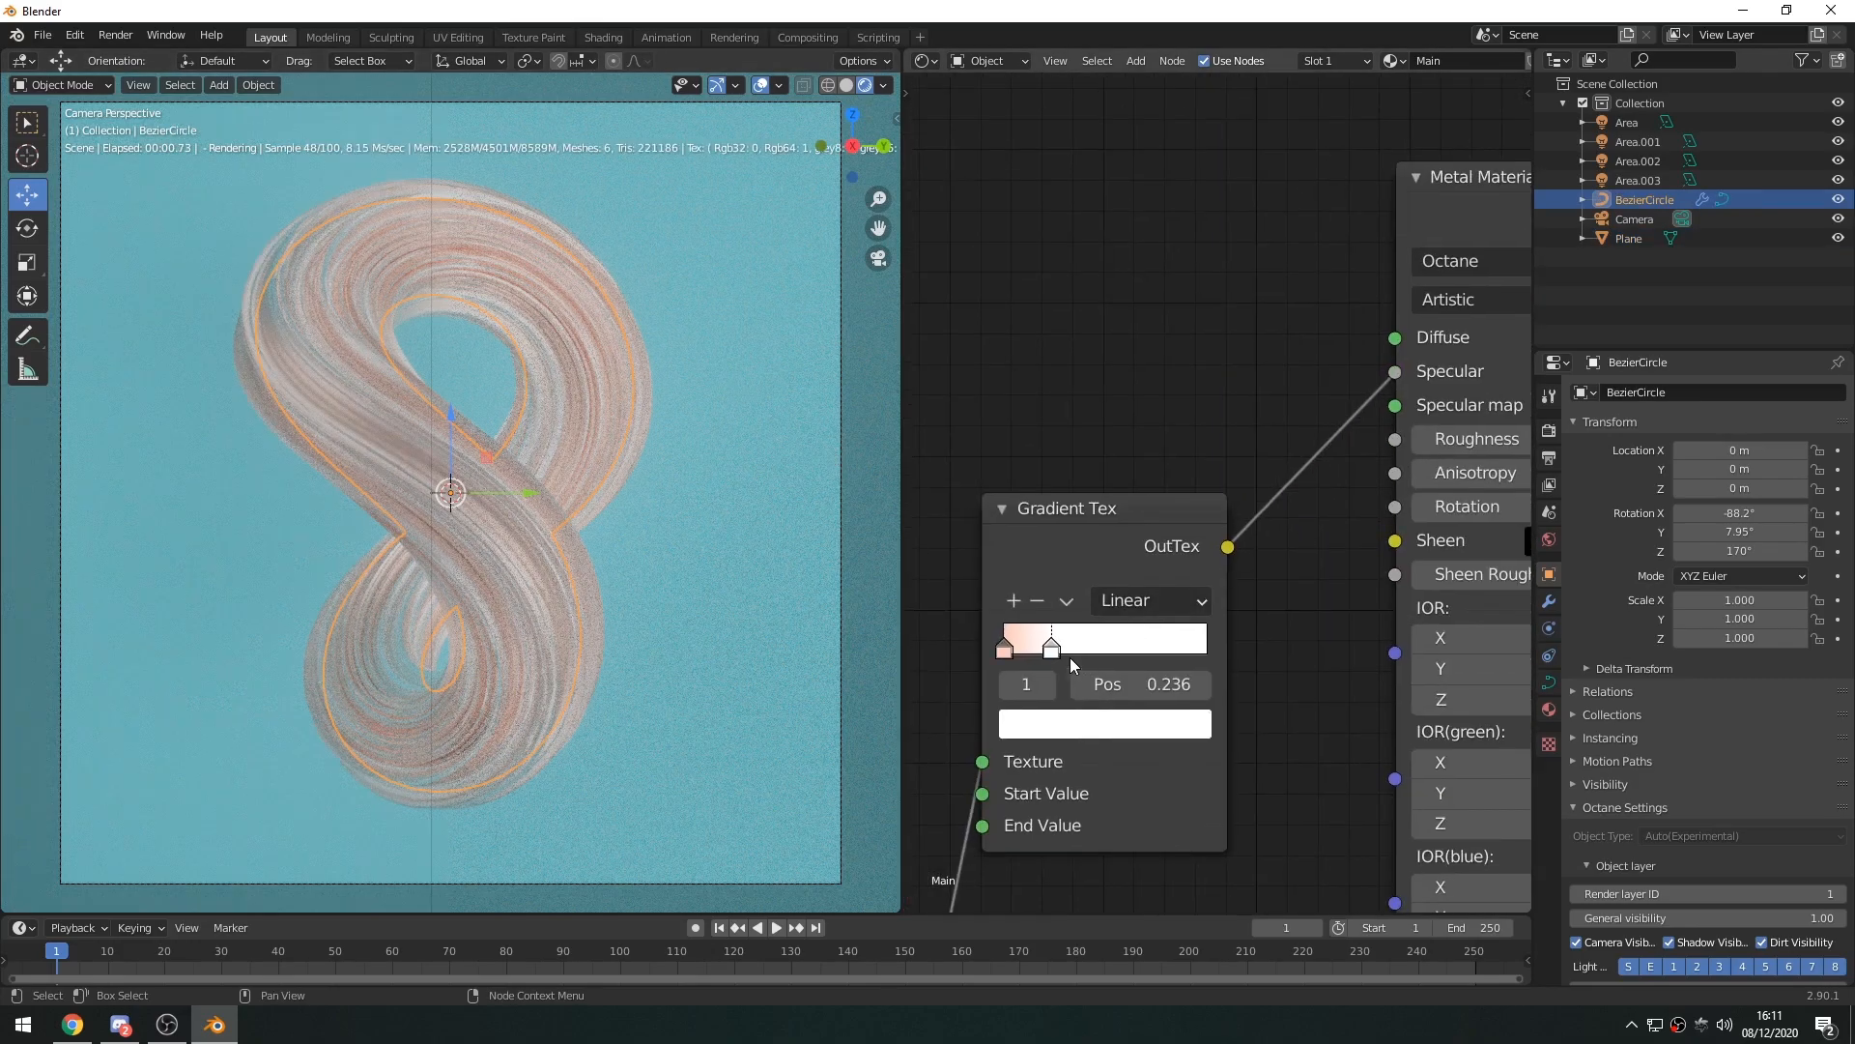
{"action": "left_click", "coordinate": [742, 450]}
{"action": "left_click", "coordinate": [1400, 344]}
{"action": "left_click_drag", "start_coordinate": [1486, 492], "coordinate": [1494, 508]}
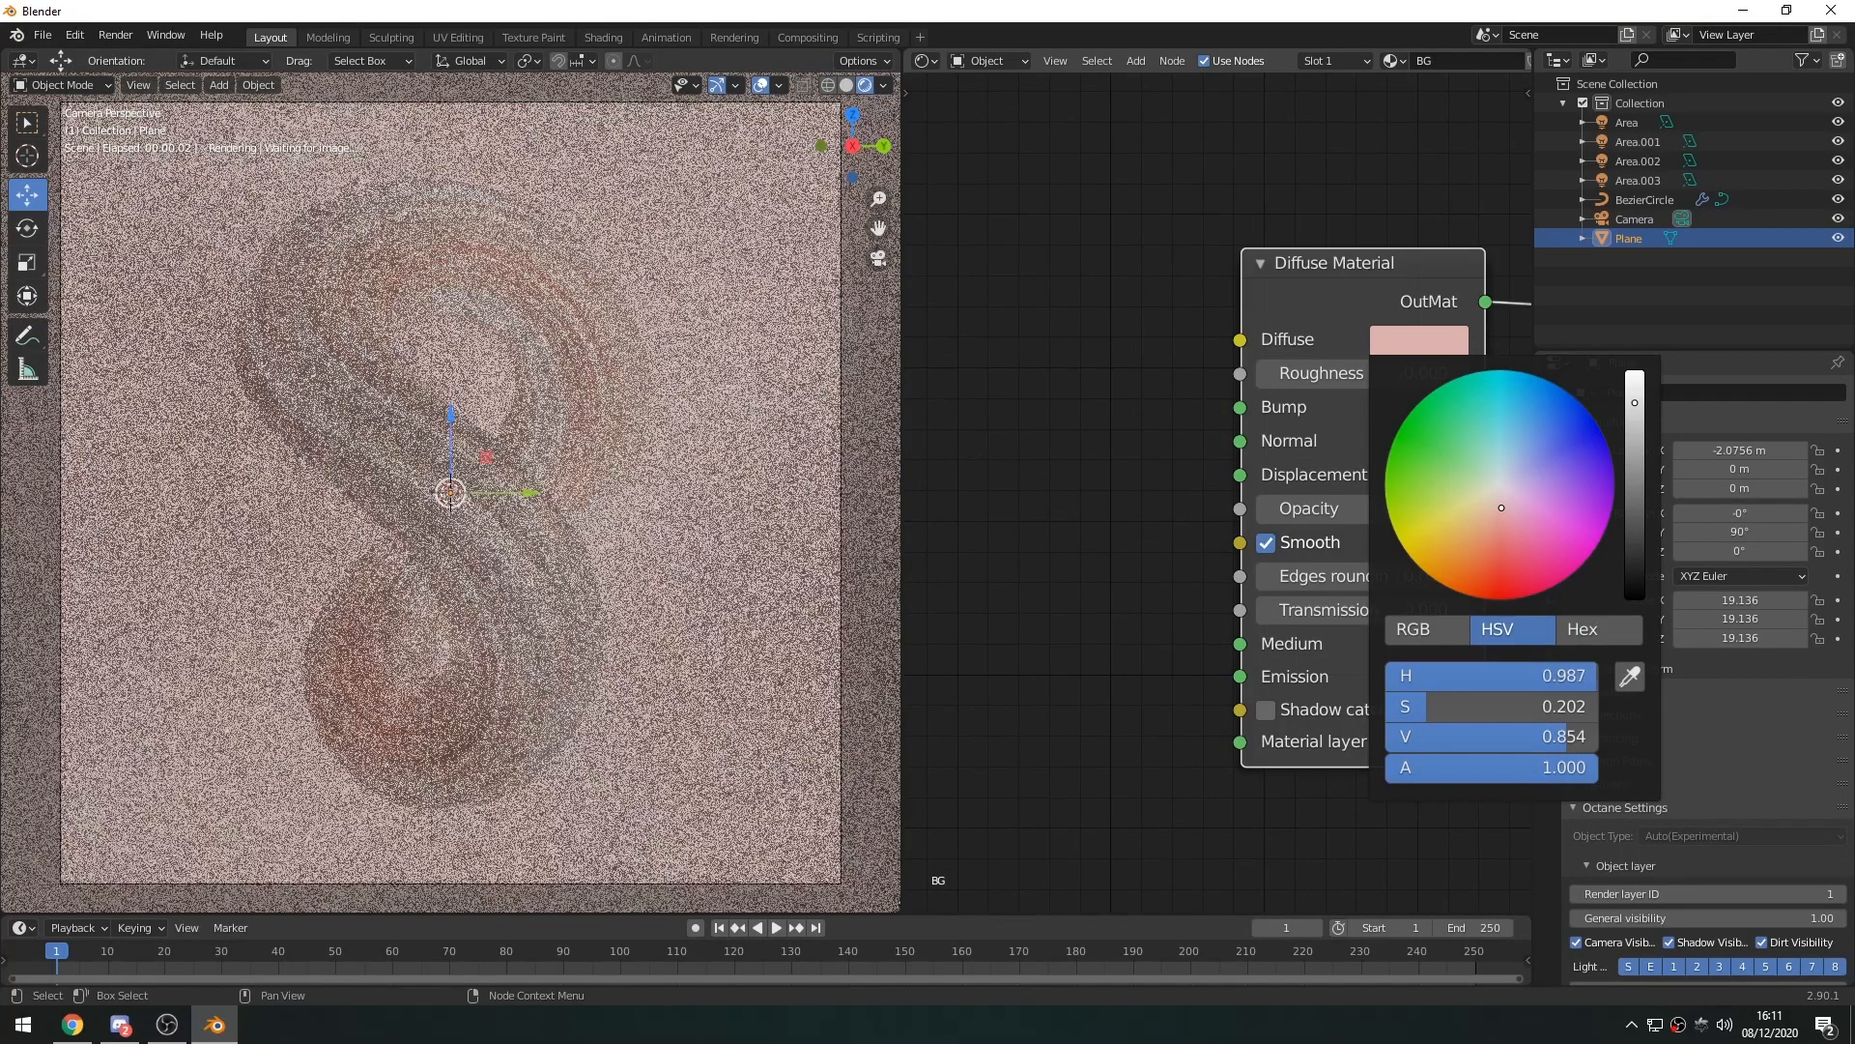
{"action": "left_click_drag", "start_coordinate": [1494, 508], "coordinate": [1498, 506]}
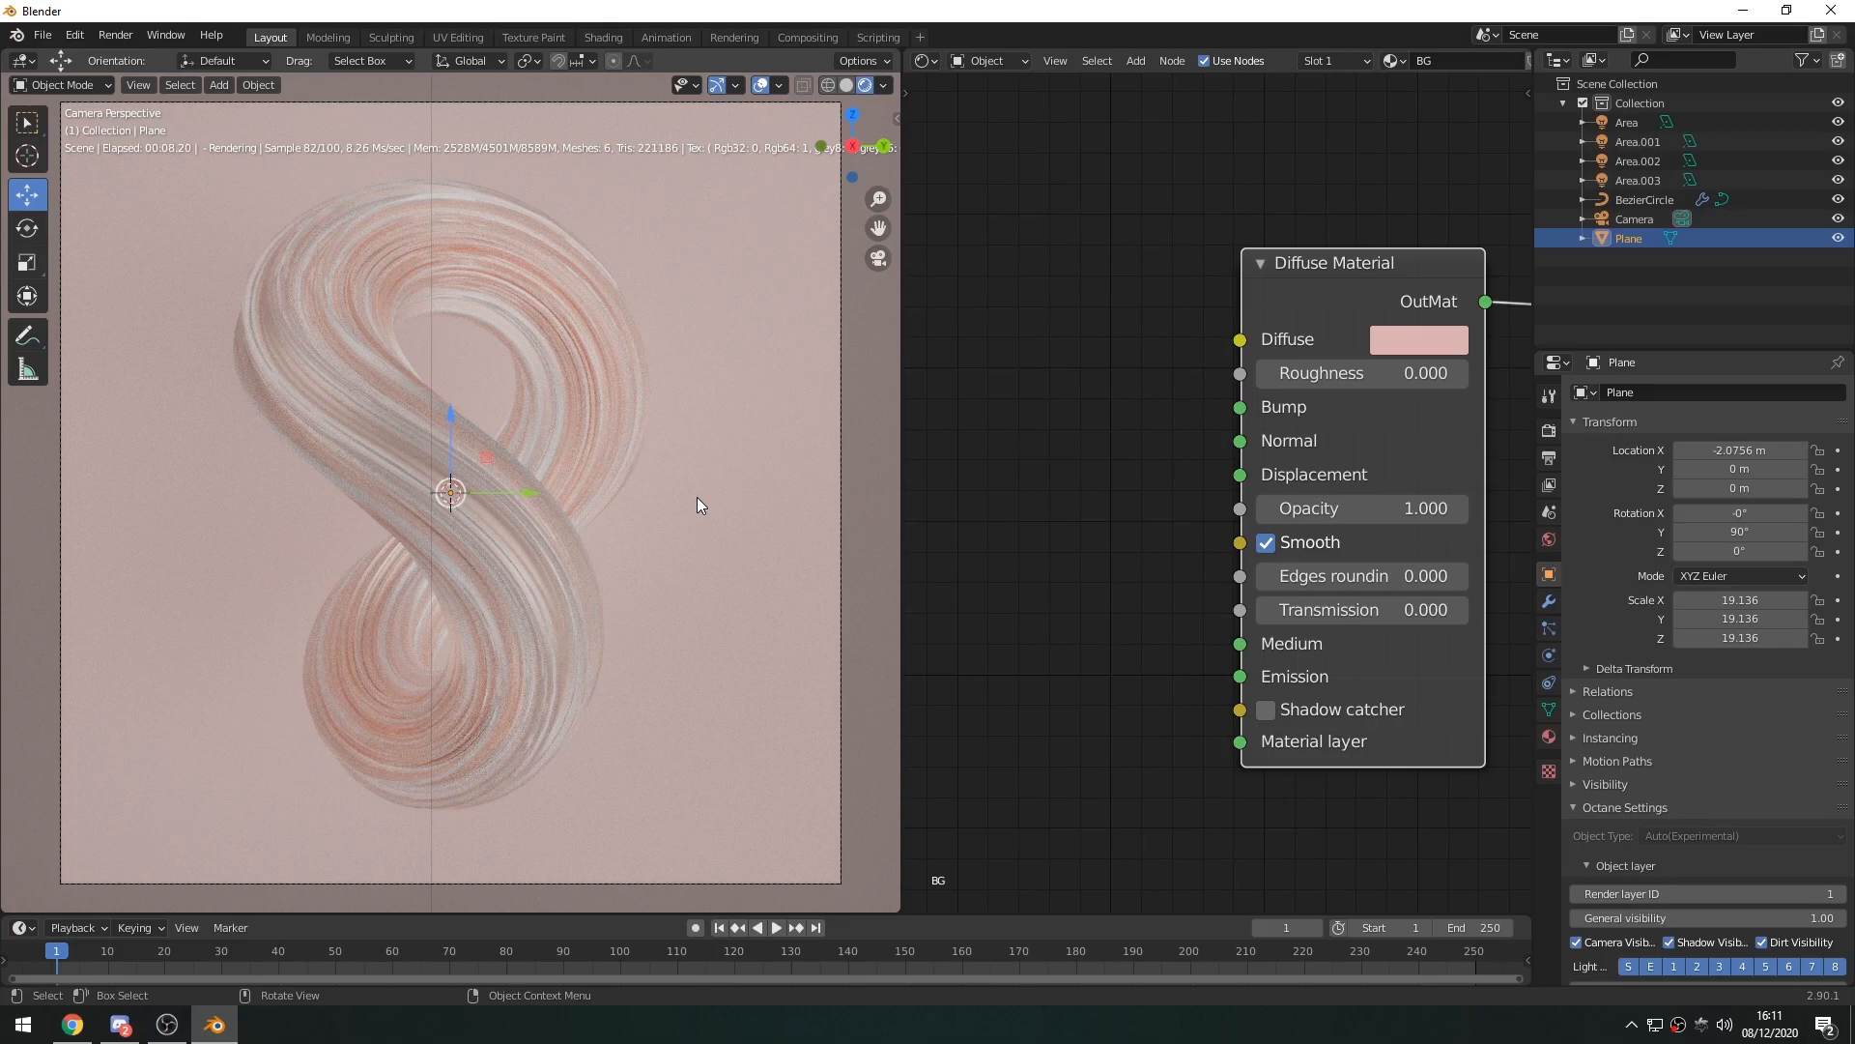
Try a saturated red-orange diffuse colour on the backdrop material and undo the change
{"action": "left_click", "coordinate": [1382, 343]}
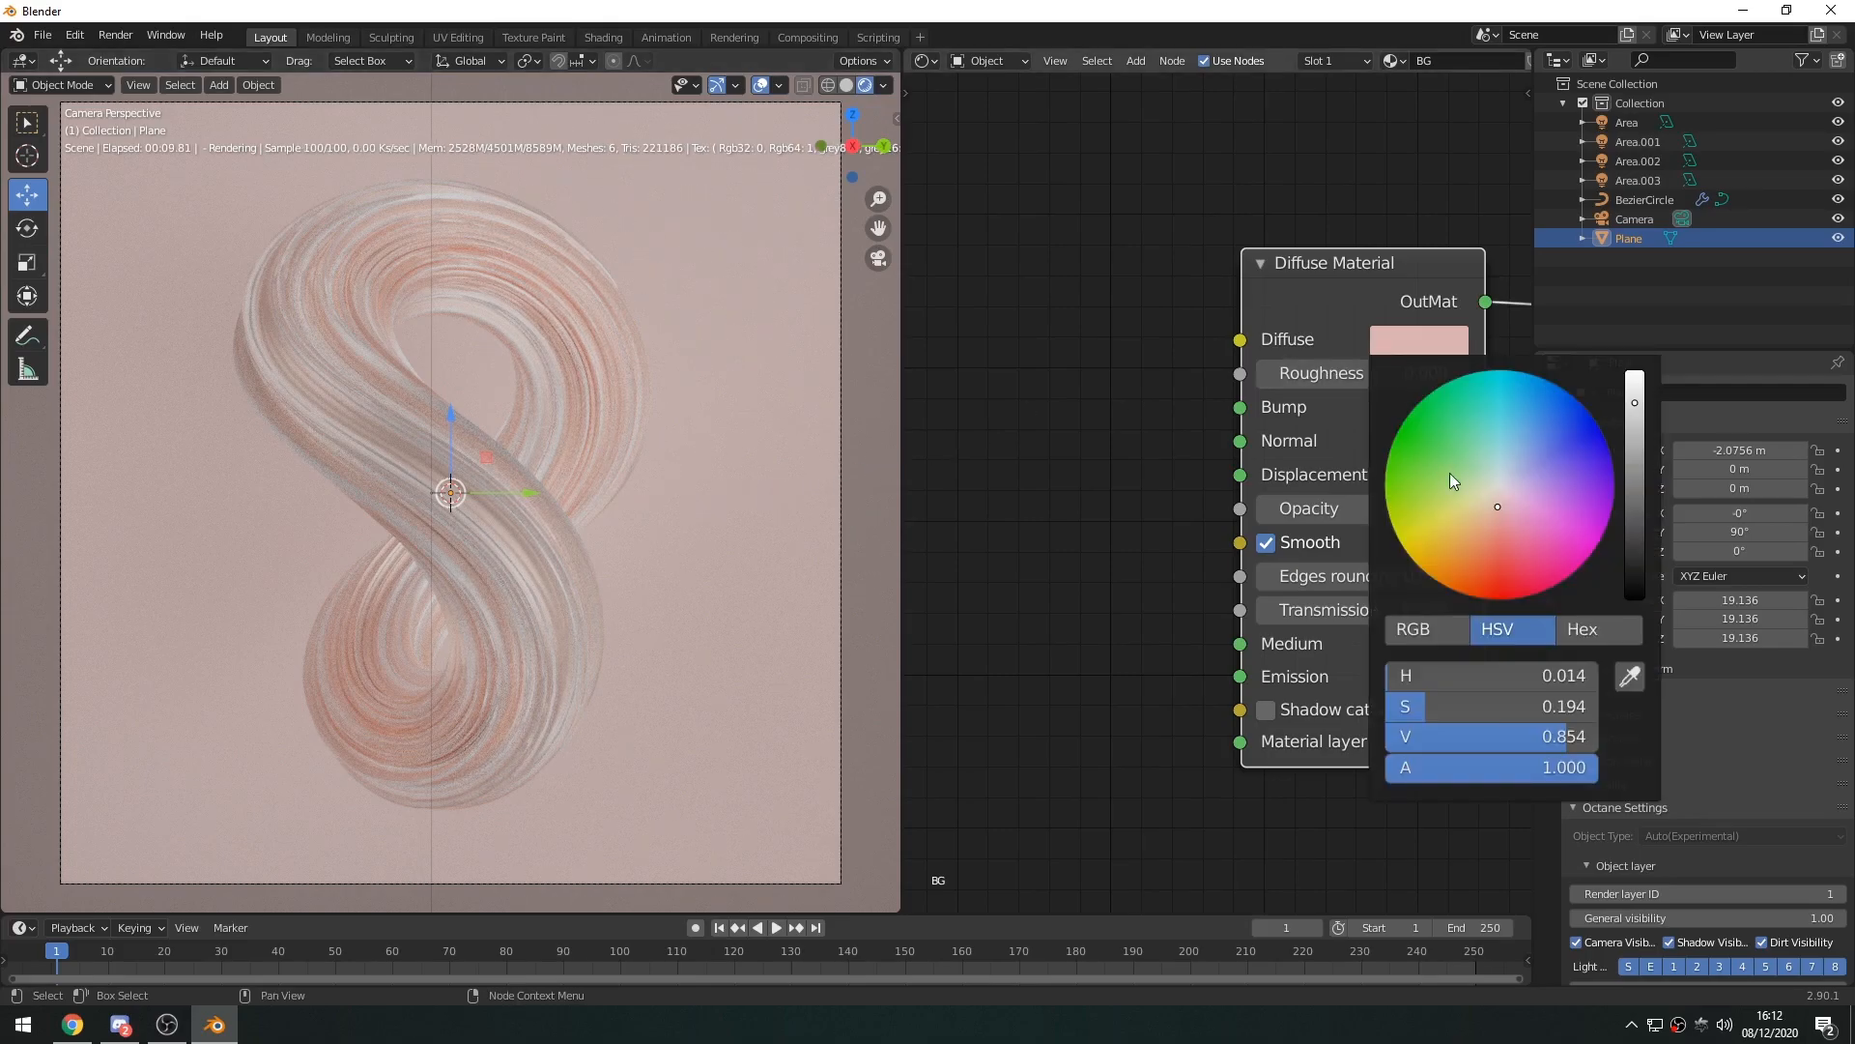
{"action": "left_click_drag", "start_coordinate": [1494, 547], "coordinate": [1486, 588]}
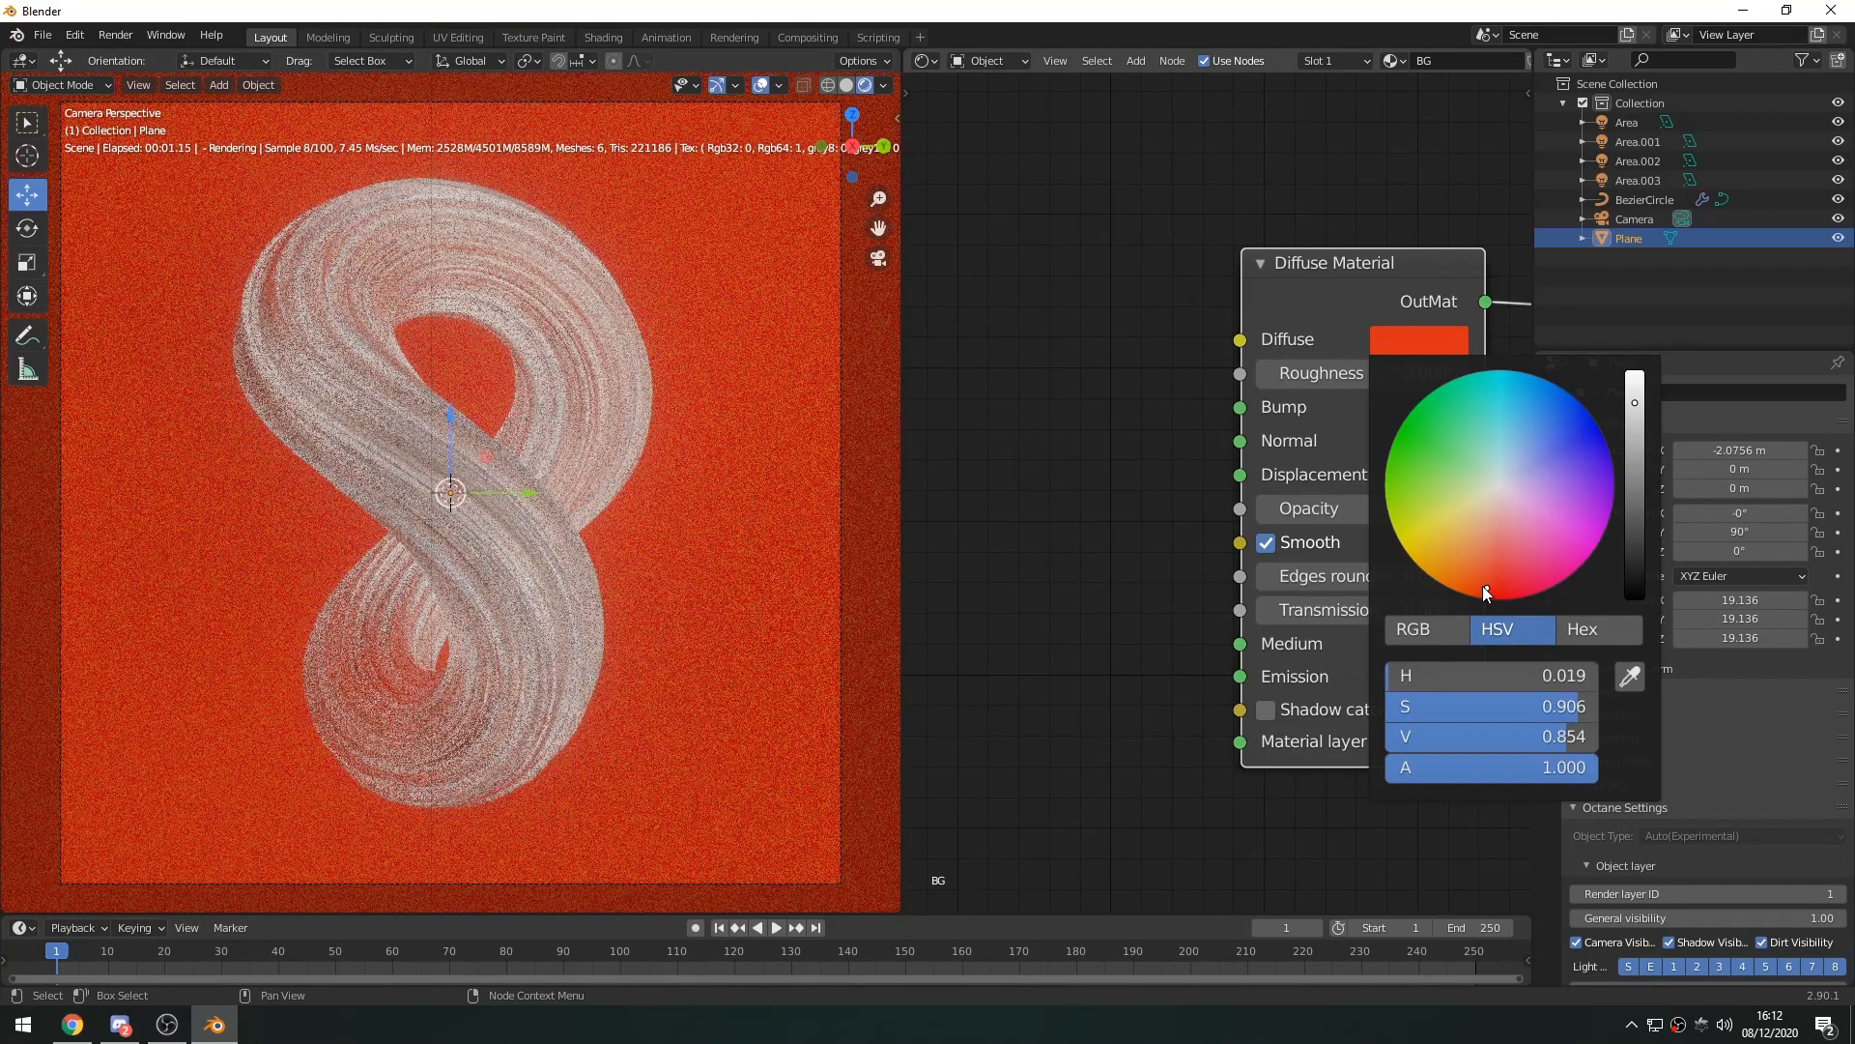
{"action": "key", "text": "ctrl+z"}
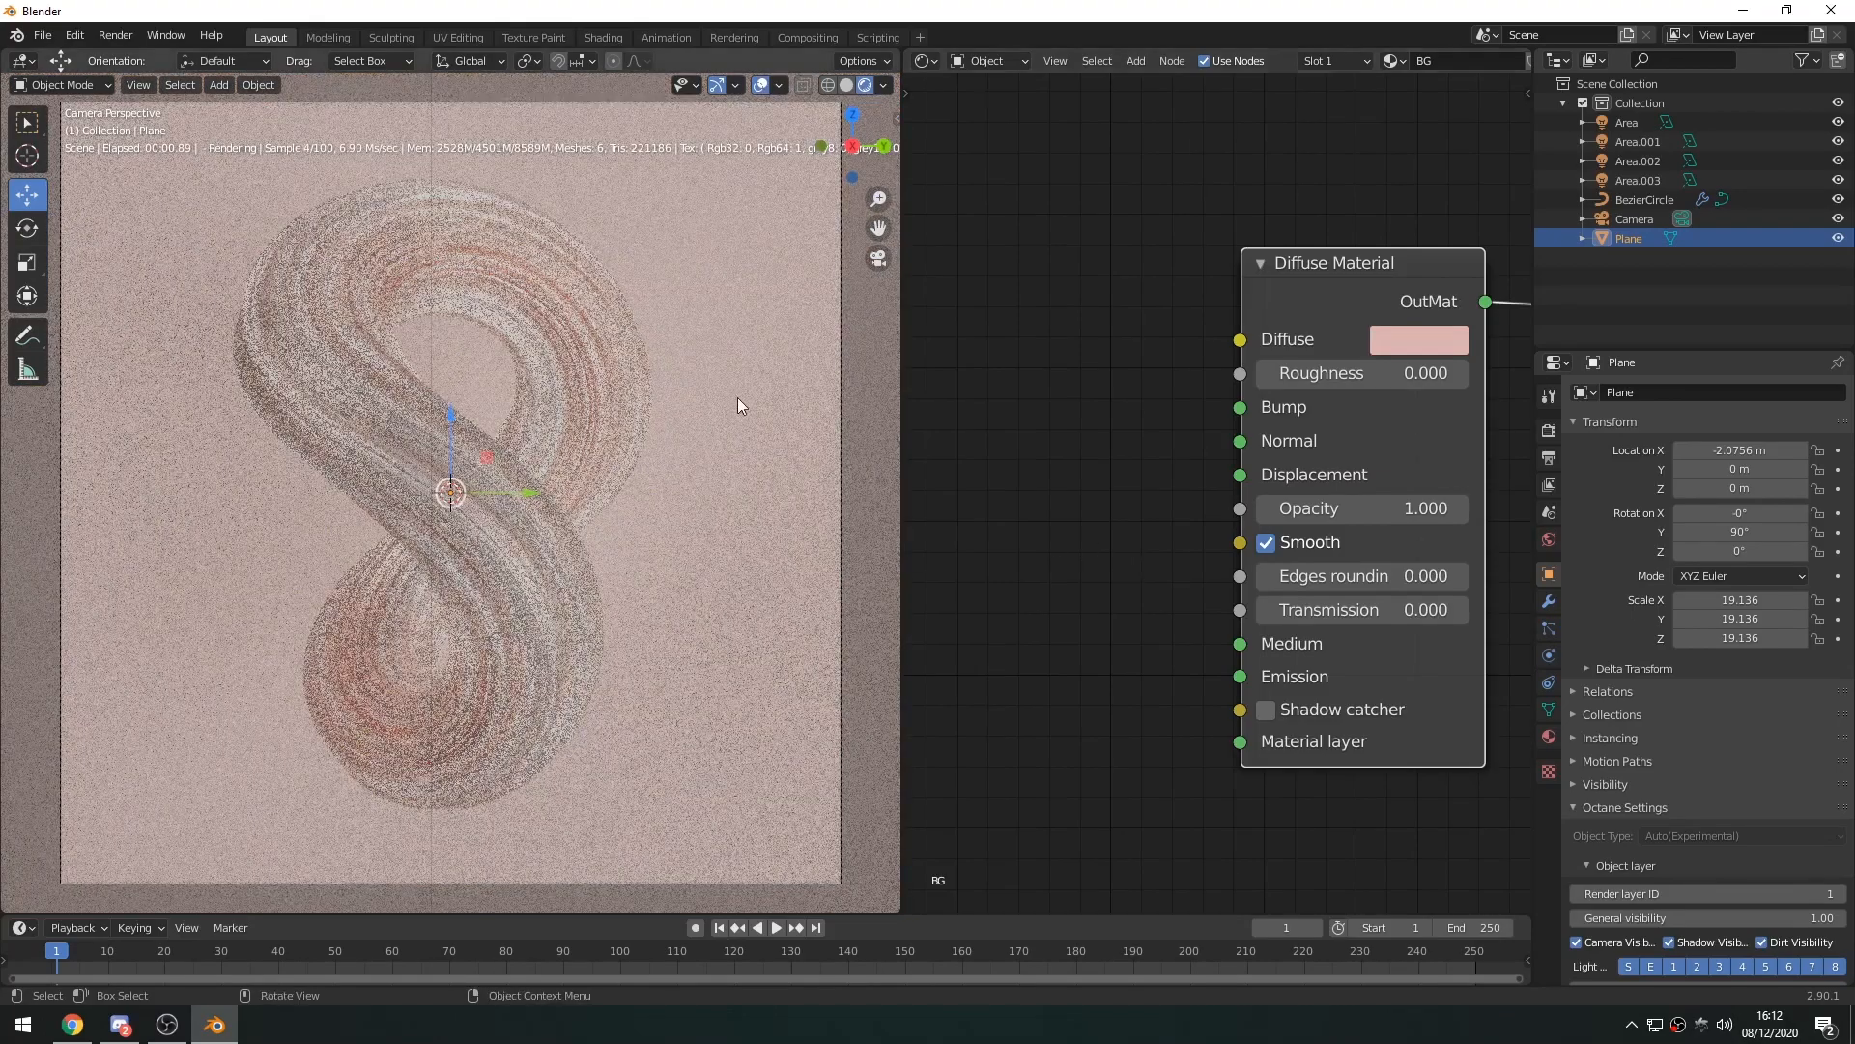
{"action": "left_click", "coordinate": [1372, 339]}
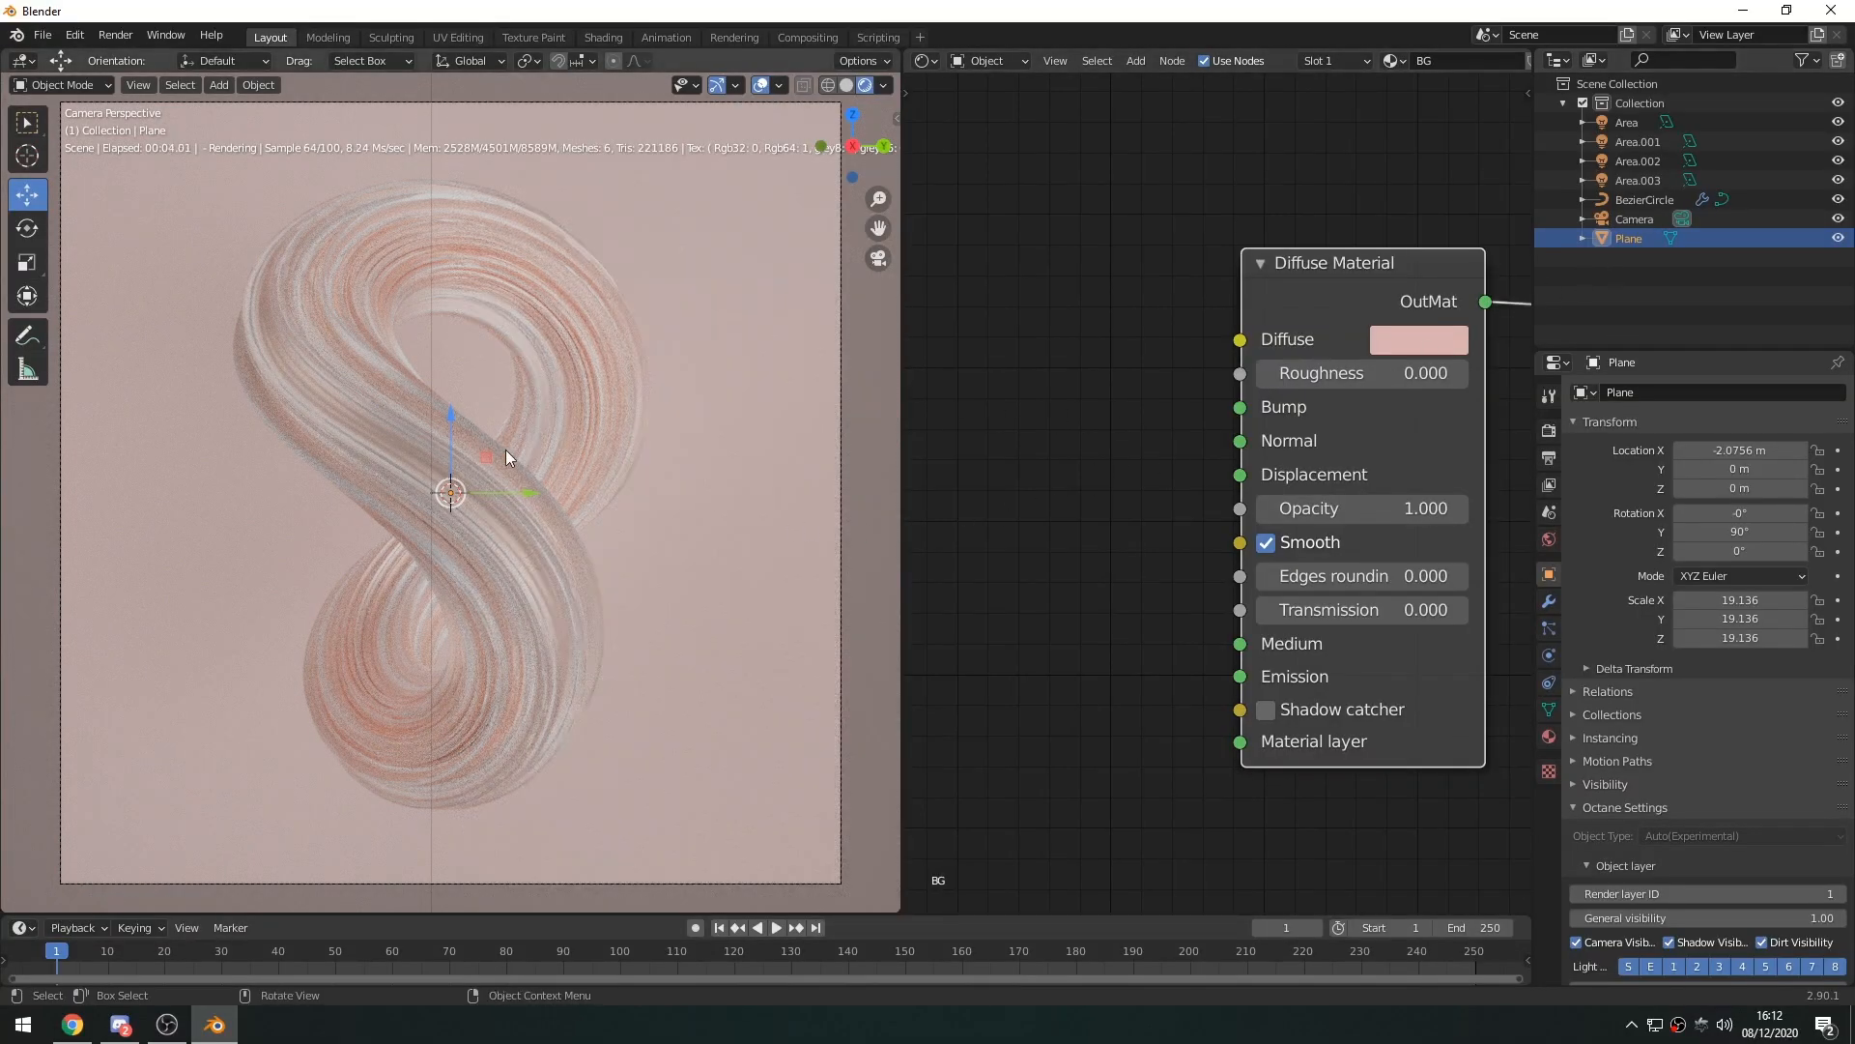
Add a plain axes empty at the world origin, inside the twisted ring
{"action": "middle_click_drag", "start_coordinate": [527, 513], "coordinate": [366, 581]}
{"action": "key", "text": "shift+a"}
{"action": "mouse_move", "coordinate": [350, 524]}
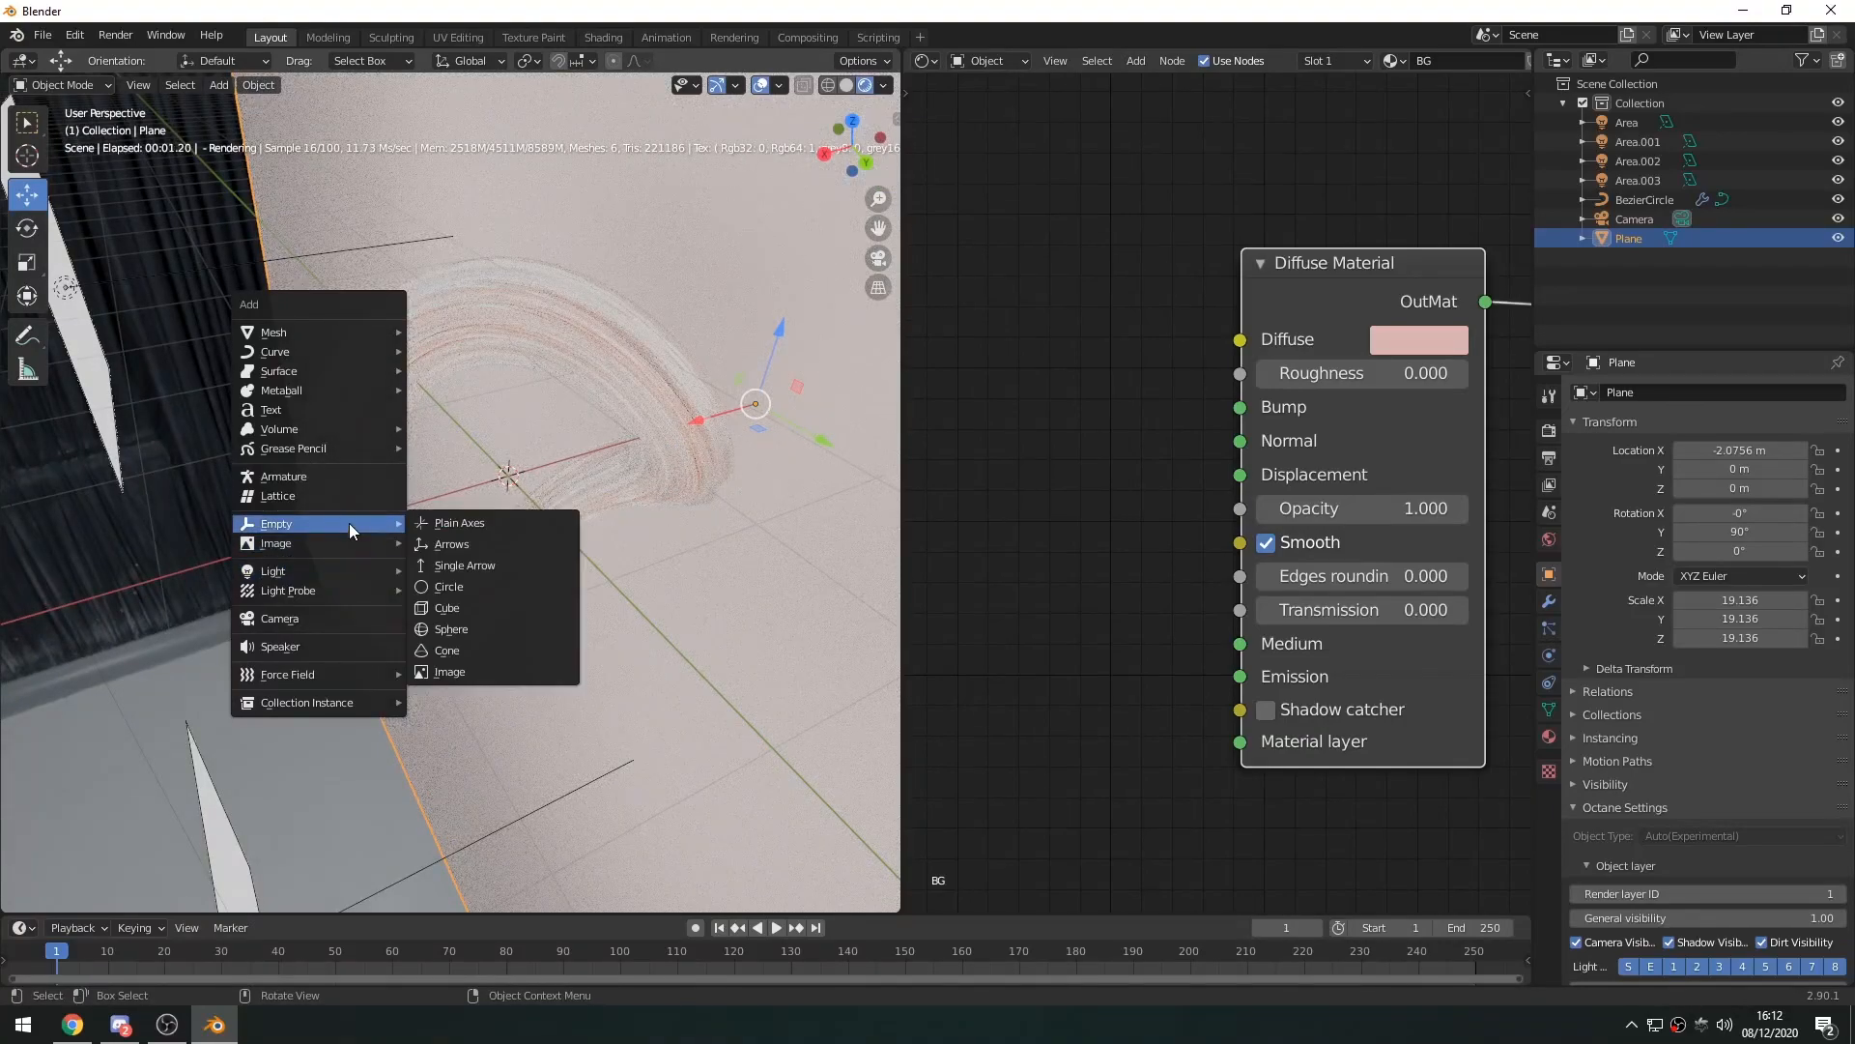
{"action": "left_click", "coordinate": [446, 528]}
{"action": "middle_click_drag", "start_coordinate": [446, 529], "coordinate": [433, 518]}
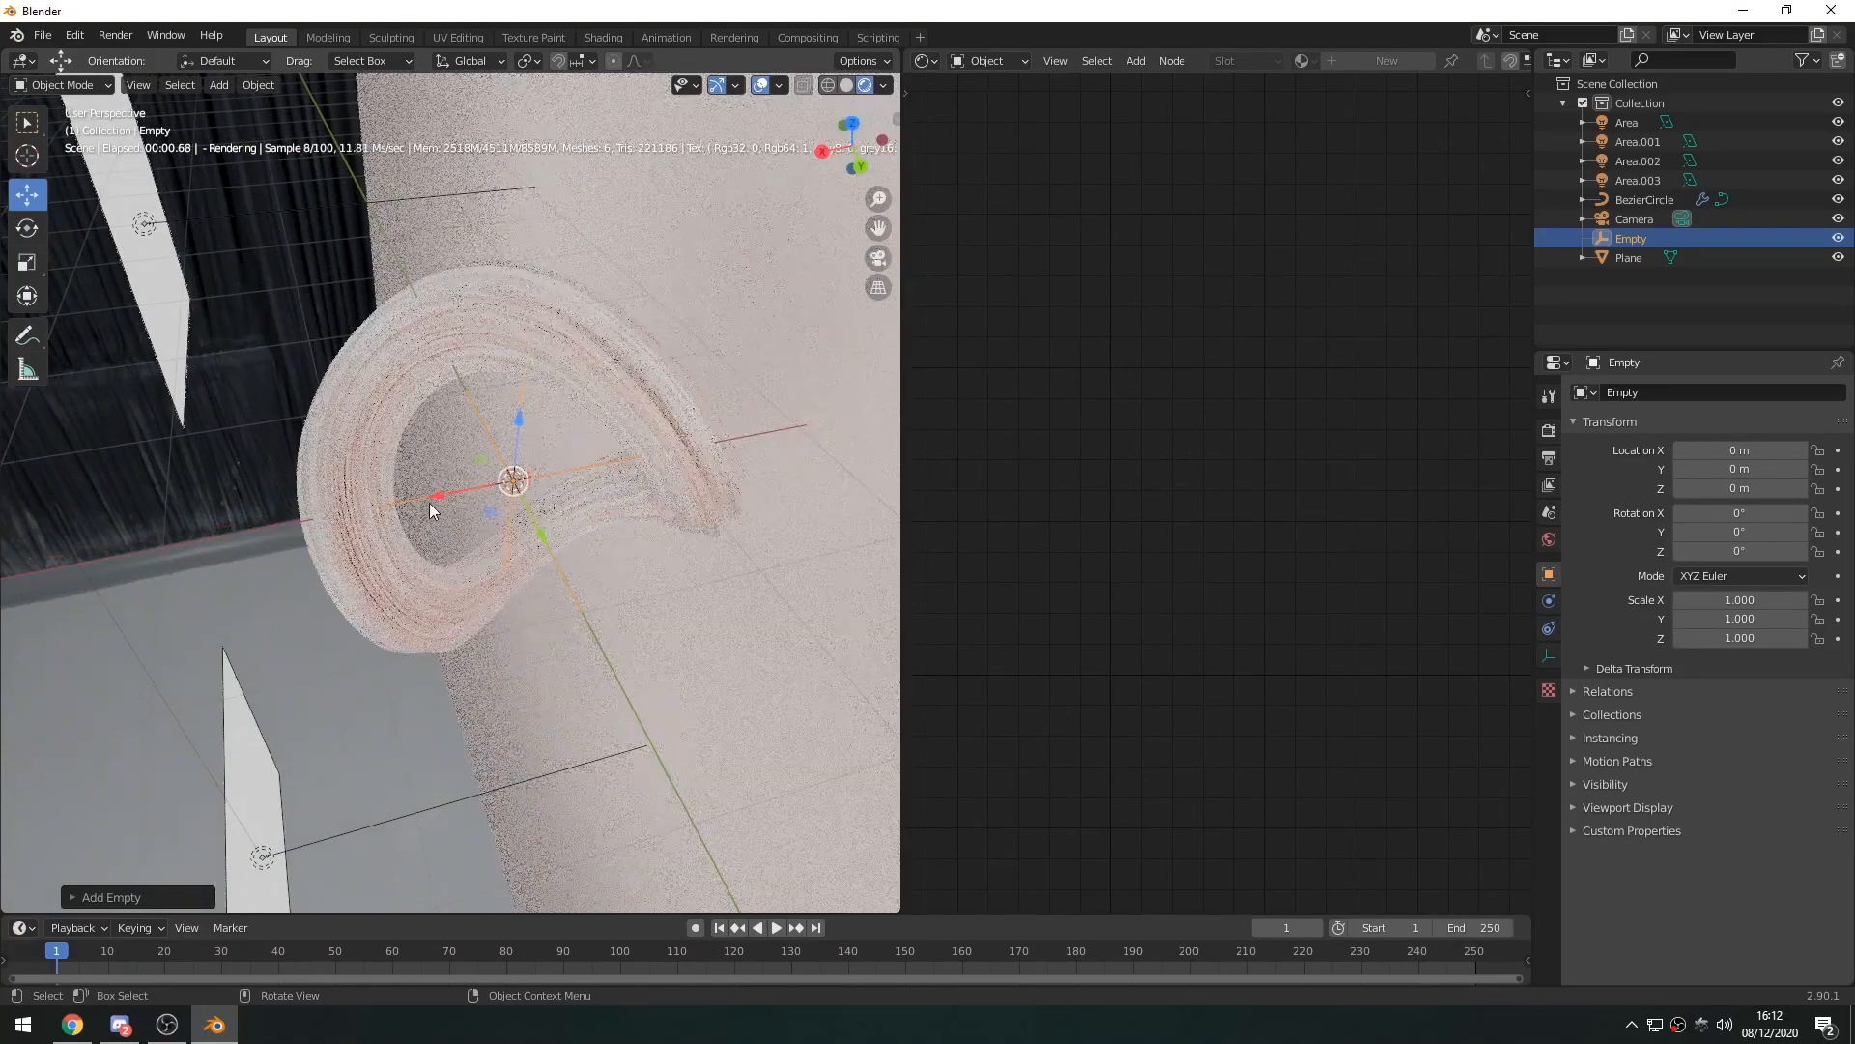
Move the empty along X to about 1.14 m so it sits at the ring's front surface, checking it through the camera
{"action": "left_click_drag", "start_coordinate": [365, 512], "coordinate": [259, 534]}
{"action": "middle_click_drag", "start_coordinate": [317, 561], "coordinate": [494, 501]}
{"action": "key", "text": "KP_0"}
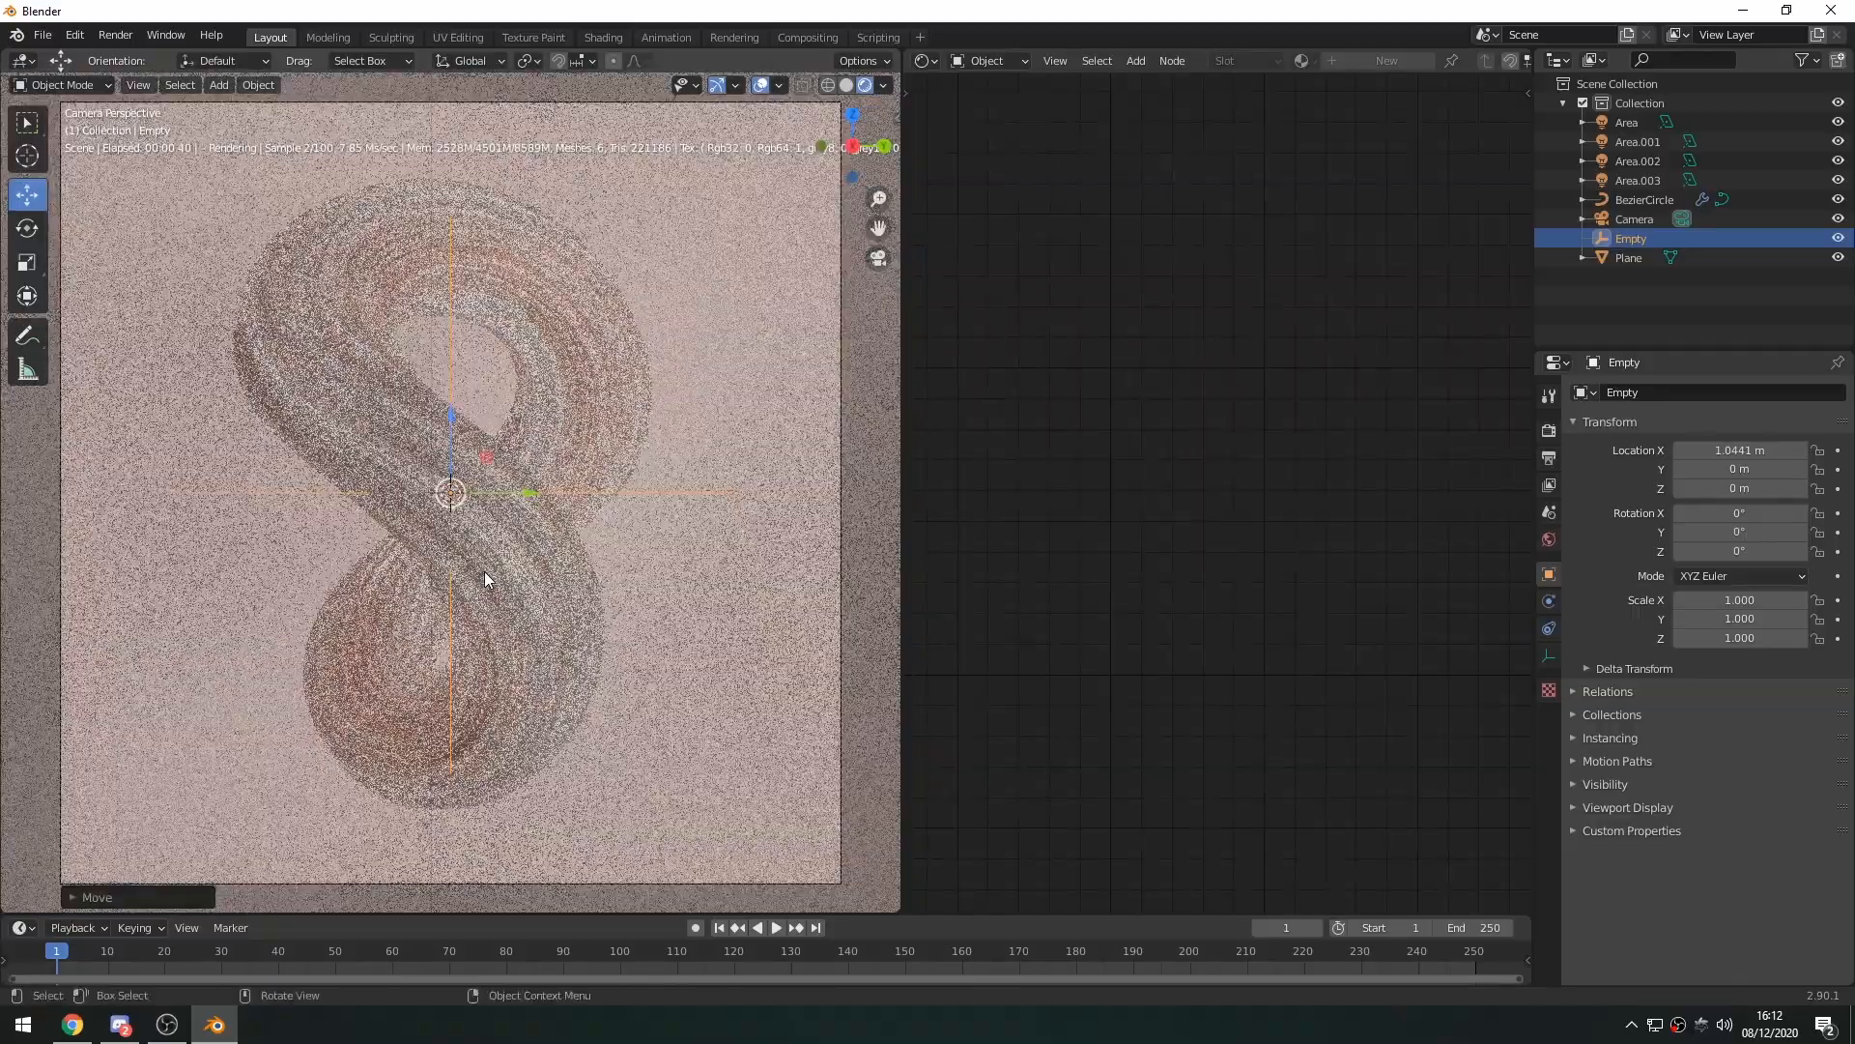
{"action": "middle_click_drag", "start_coordinate": [575, 503], "coordinate": [247, 527]}
{"action": "left_click_drag", "start_coordinate": [281, 531], "coordinate": [253, 536]}
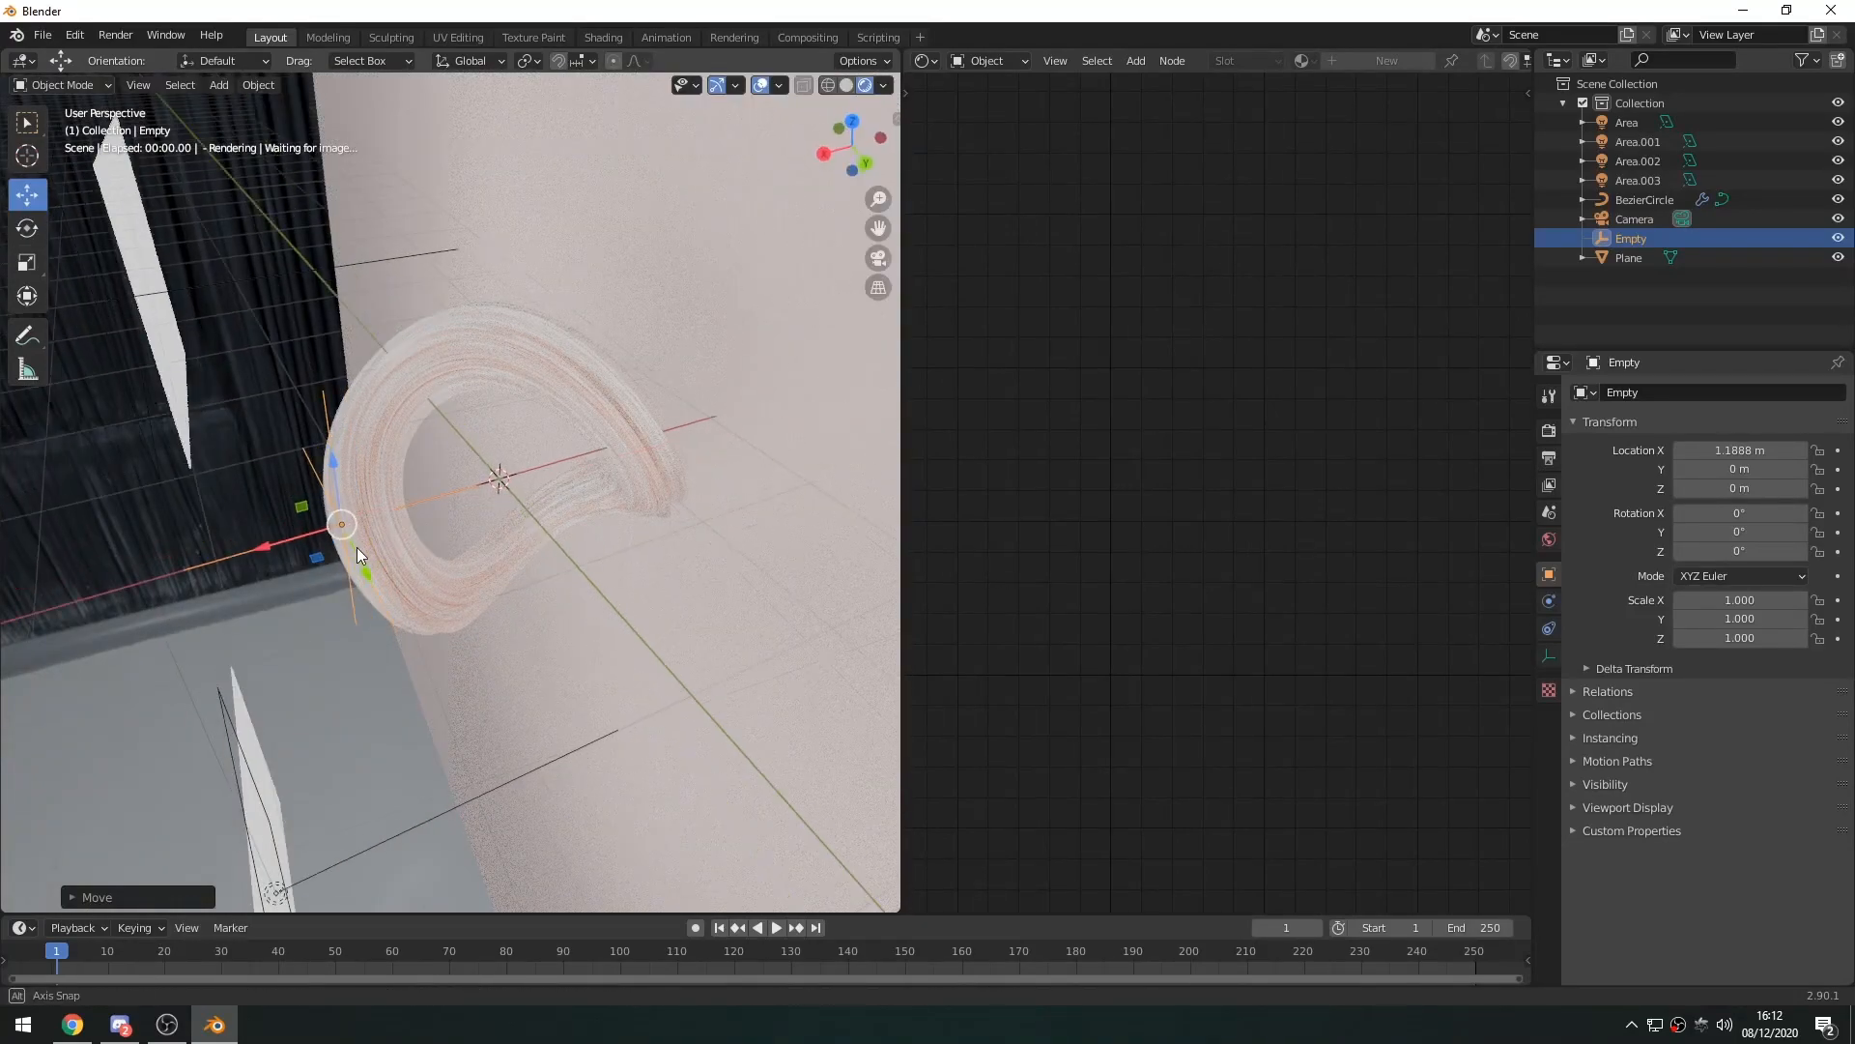
{"action": "middle_click_drag", "start_coordinate": [353, 548], "coordinate": [280, 551]}
{"action": "left_click_drag", "start_coordinate": [280, 558], "coordinate": [291, 555]}
{"action": "key", "text": "KP_0"}
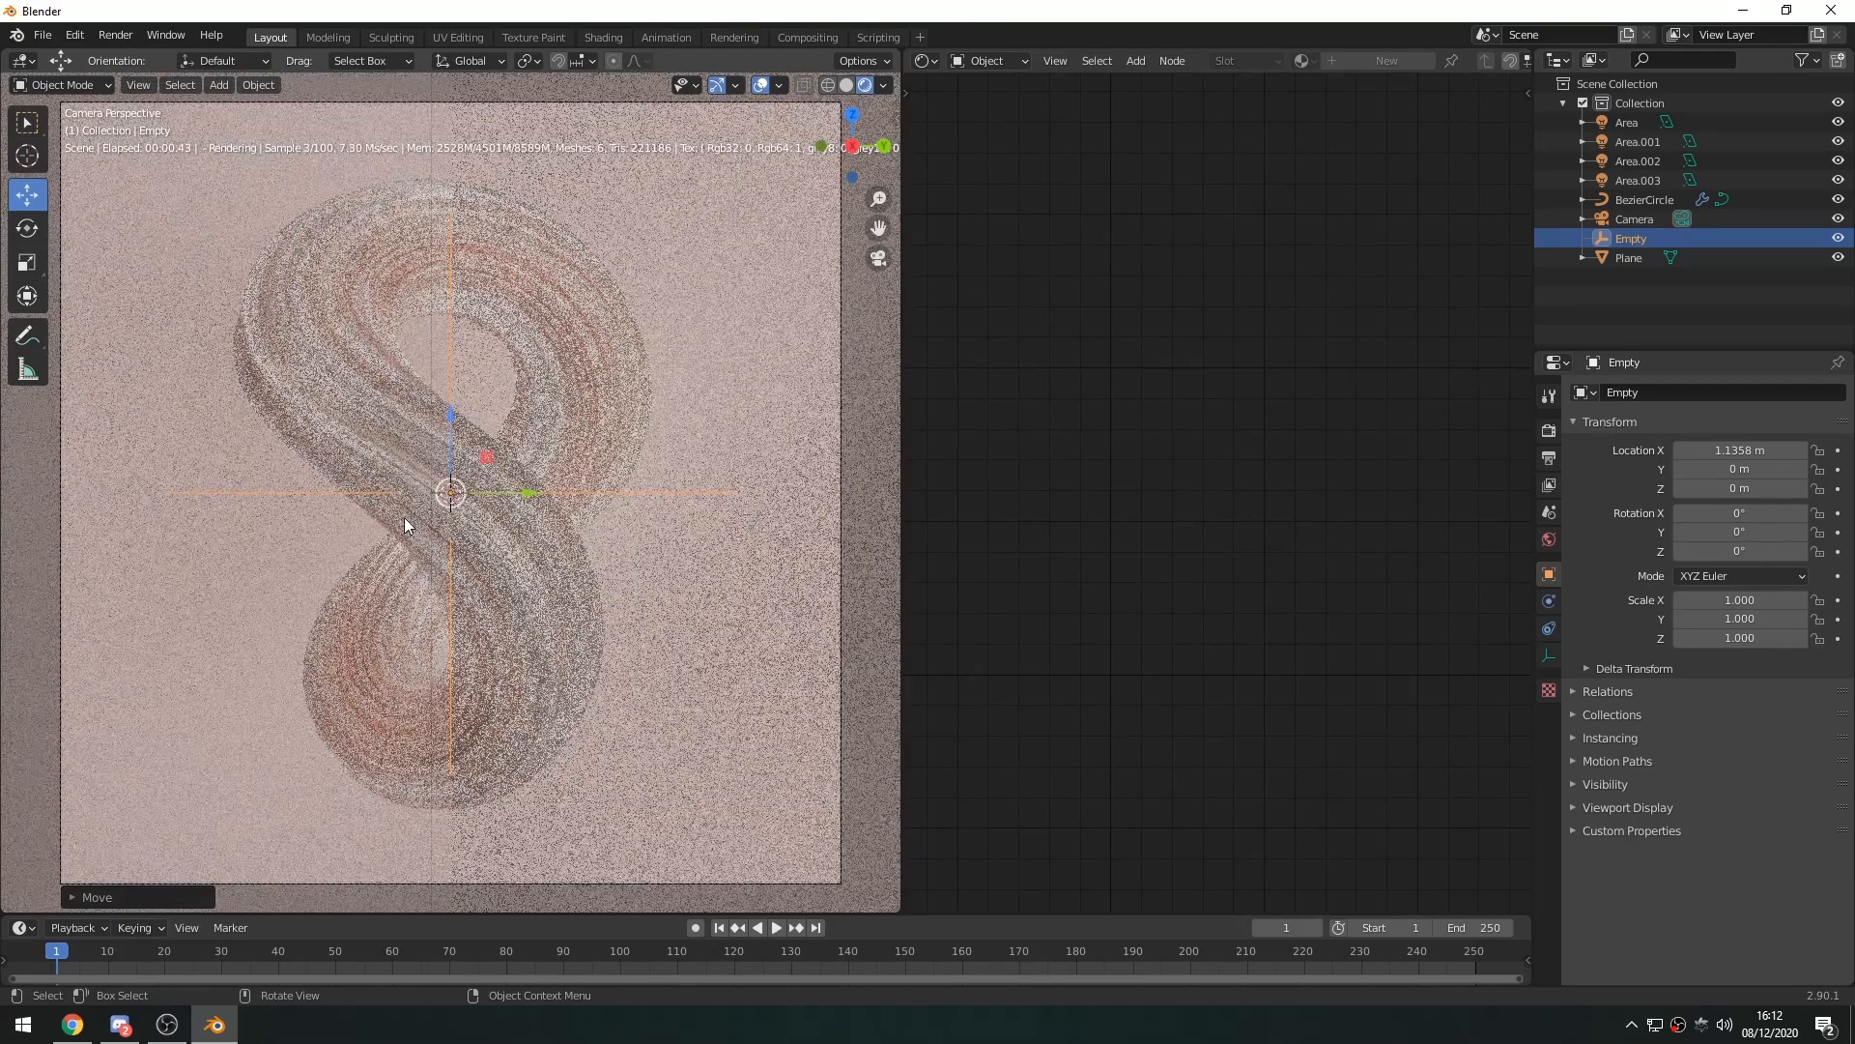
Disable the camera's autofocus and assign the empty as its depth-of-field focus object
{"action": "left_click", "coordinate": [1633, 221]}
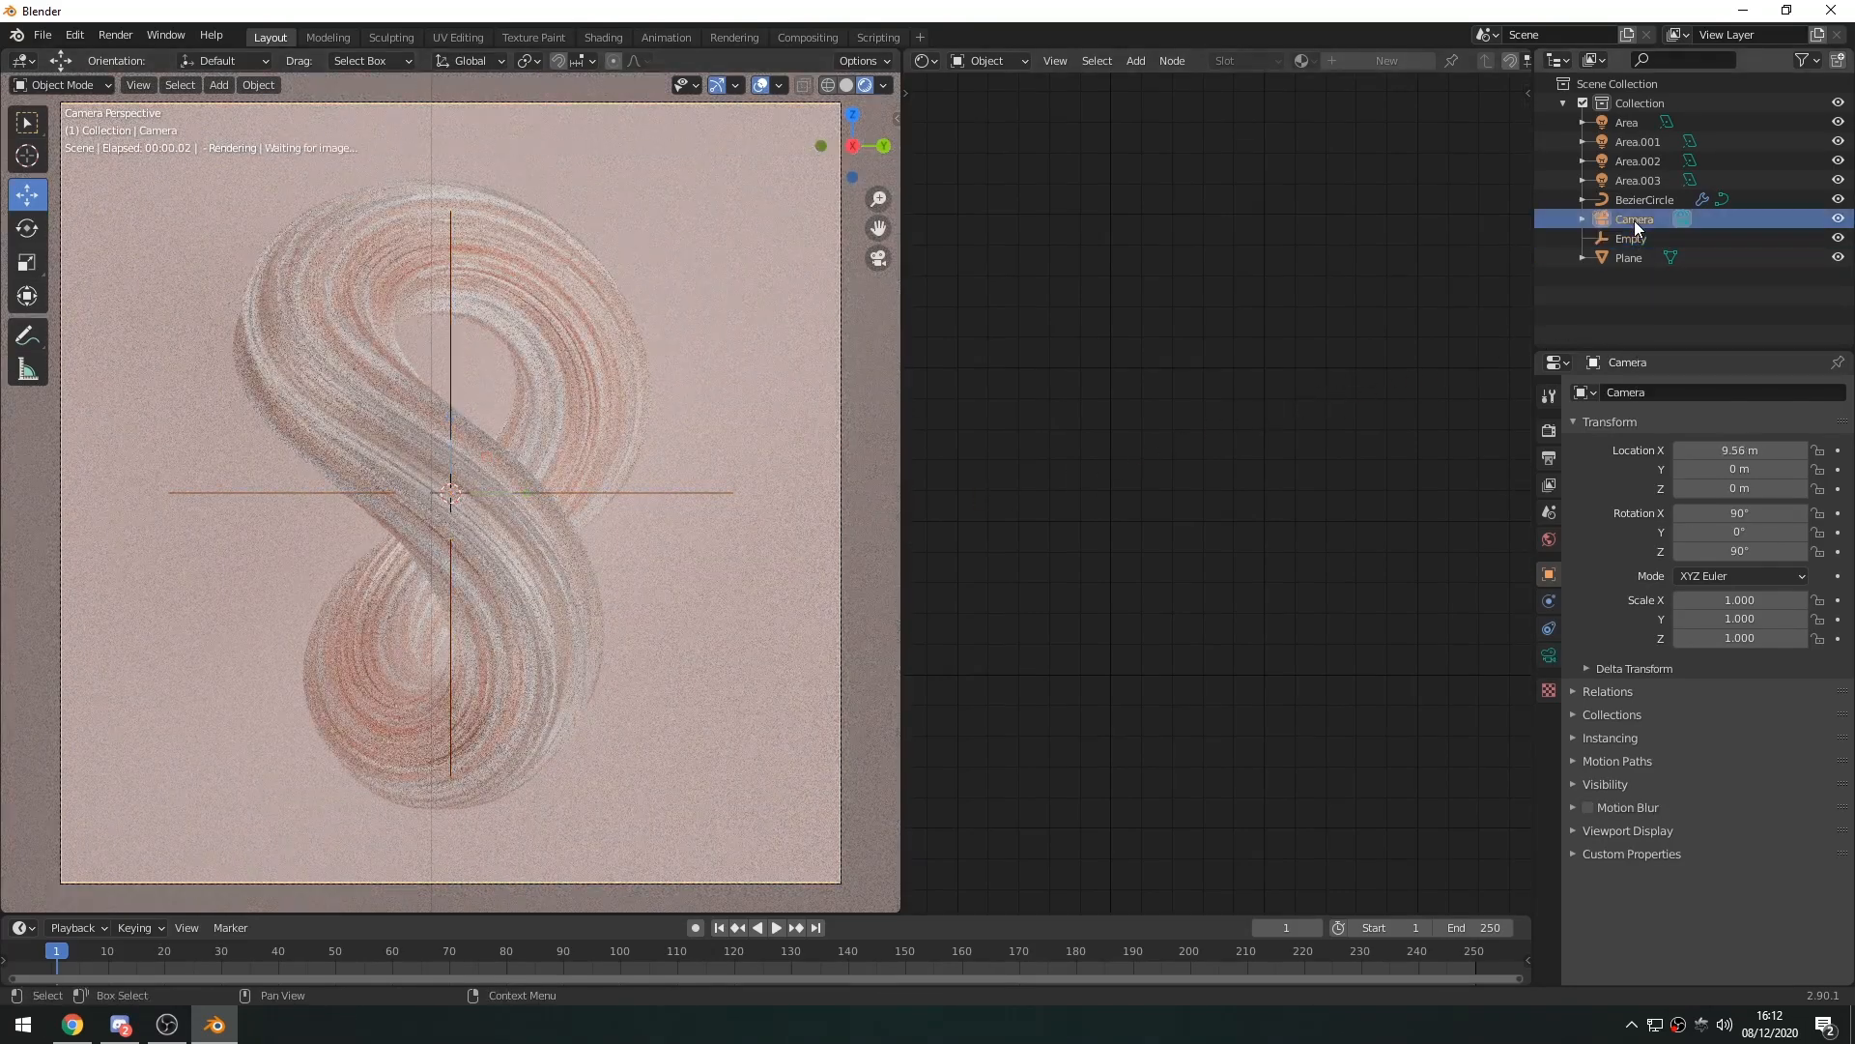
{"action": "left_click", "coordinate": [1549, 658]}
{"action": "scroll", "coordinate": [1654, 668], "scroll_direction": "down", "scroll_amount": 10}
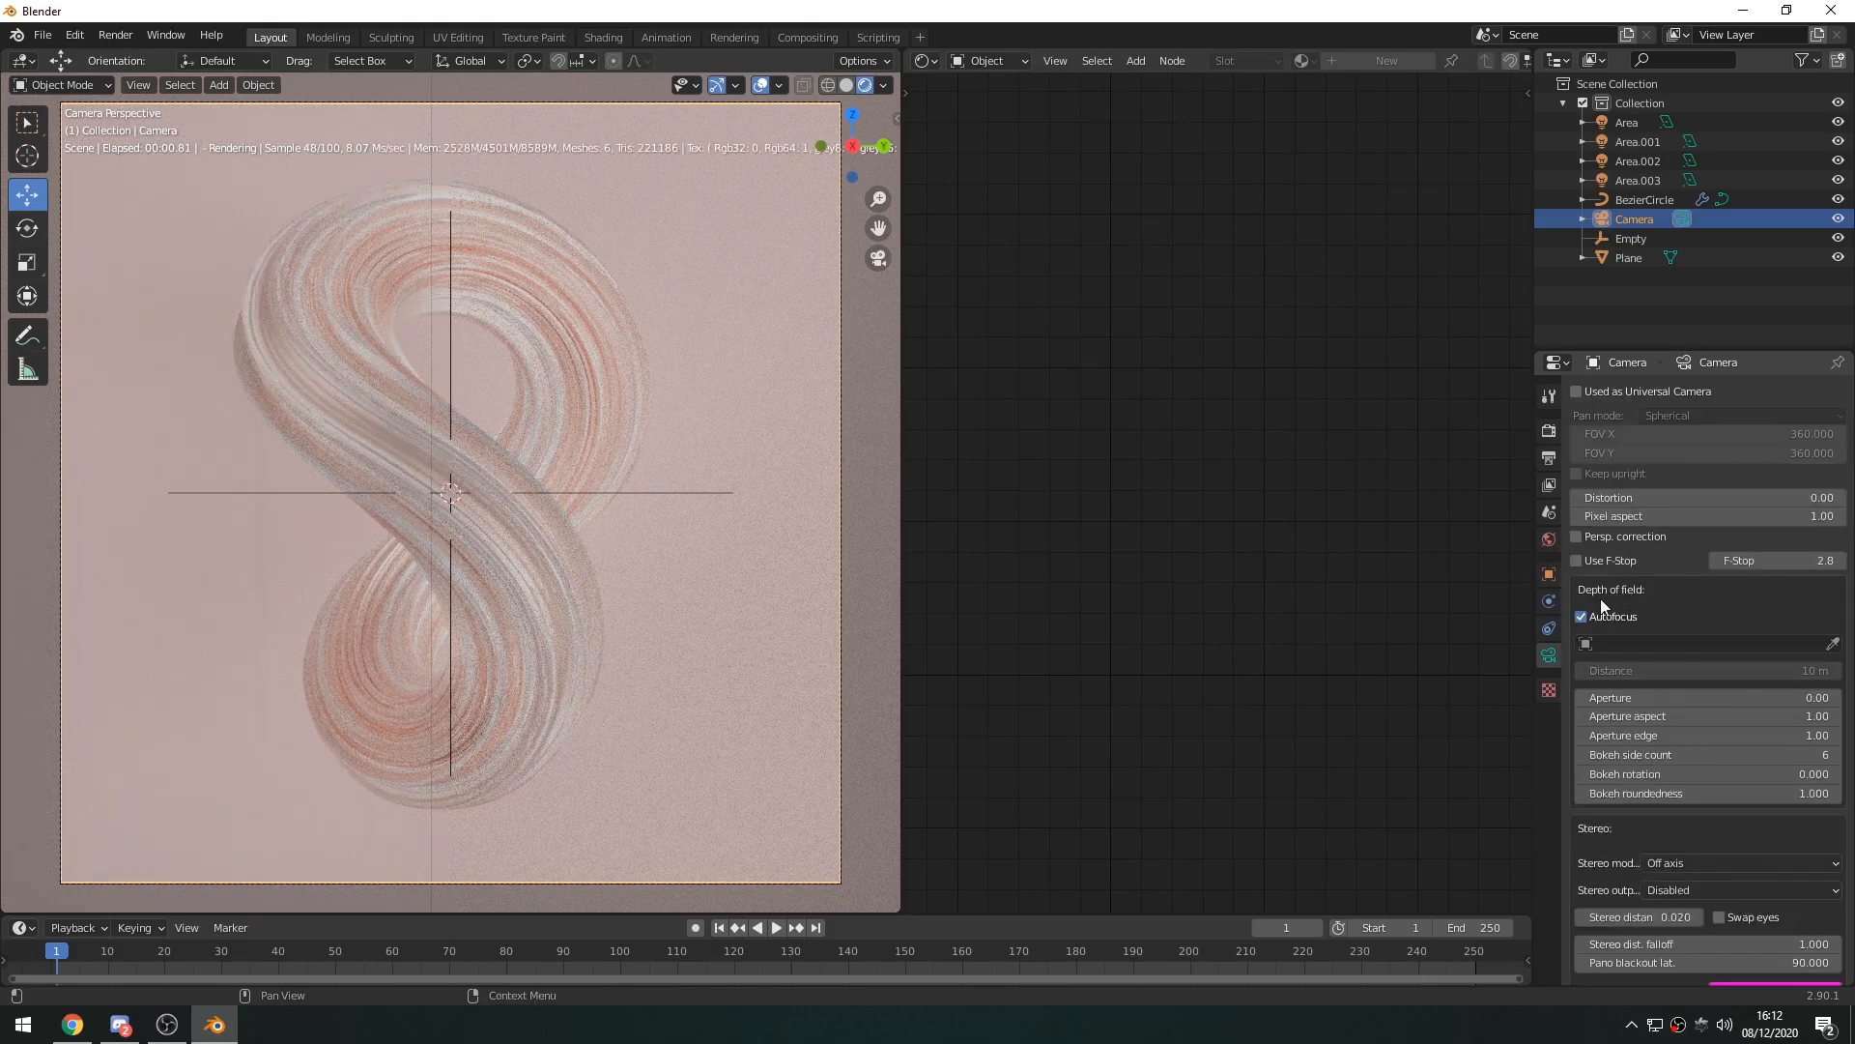
{"action": "left_click", "coordinate": [1581, 616]}
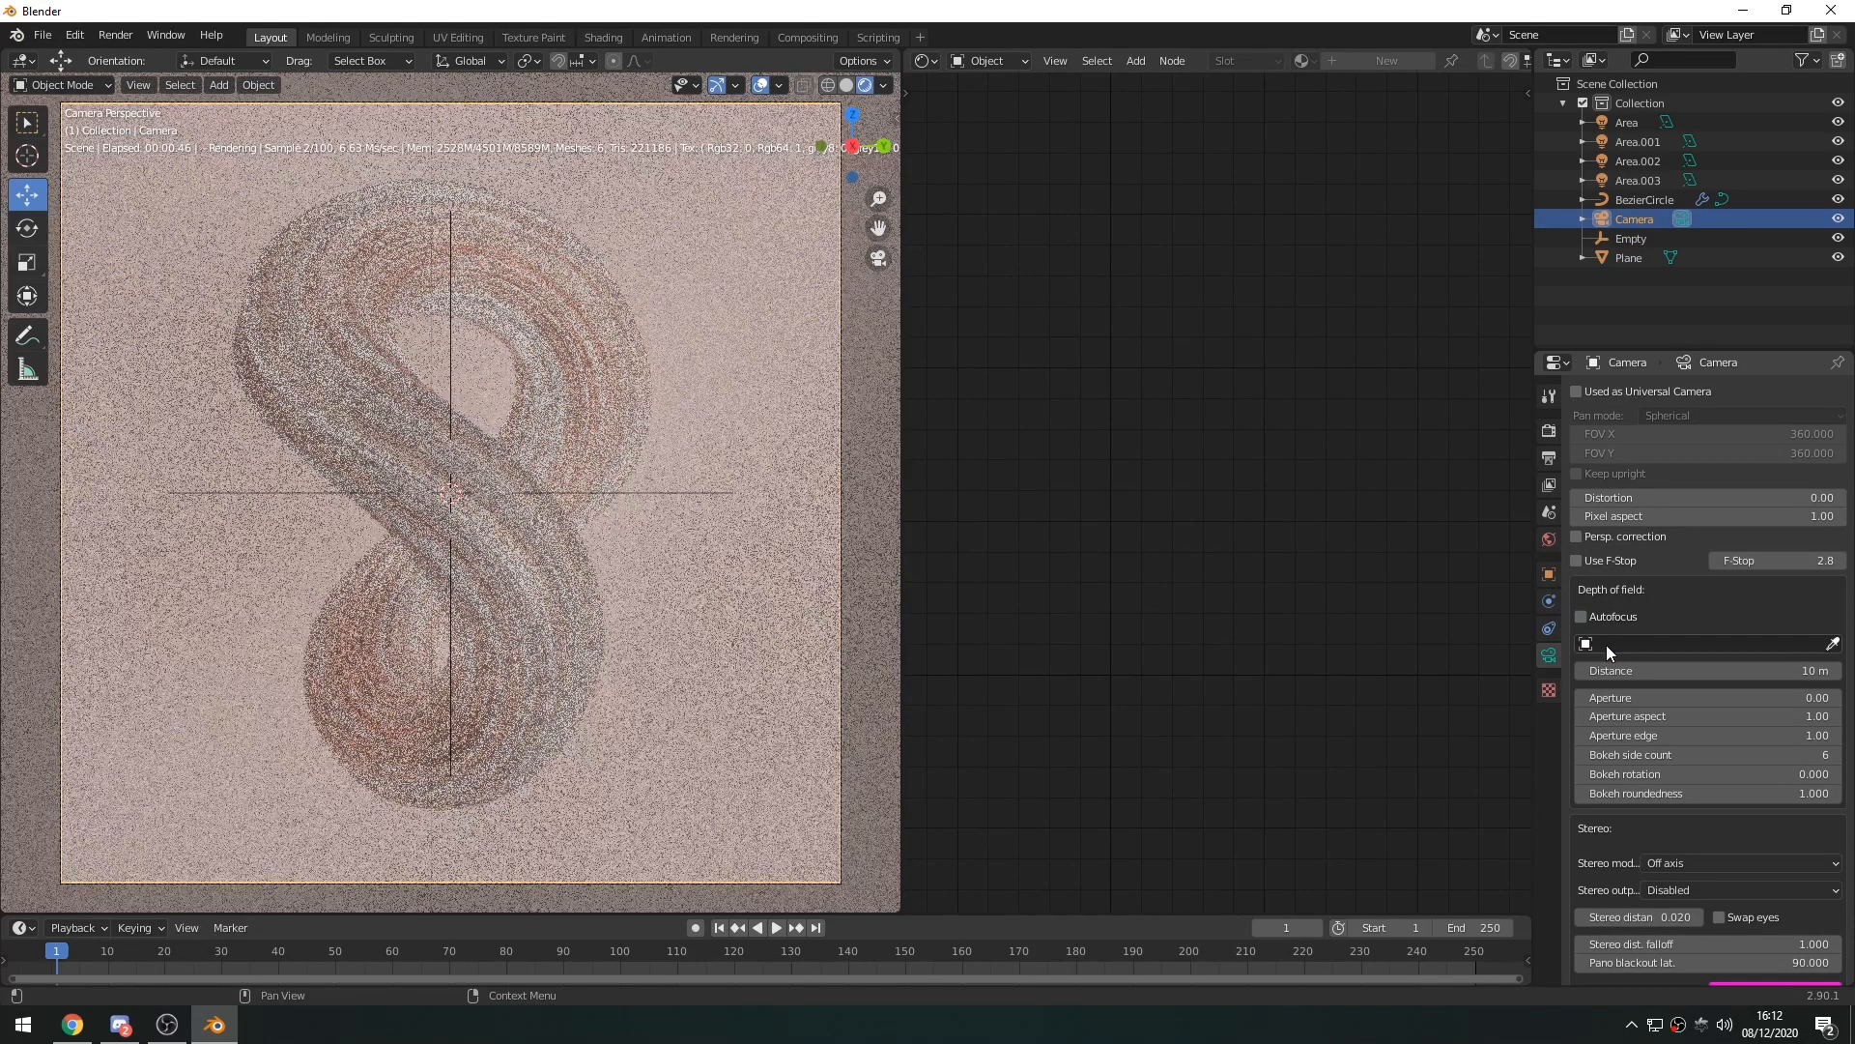
{"action": "left_click", "coordinate": [1621, 645]}
{"action": "left_click", "coordinate": [1599, 787]}
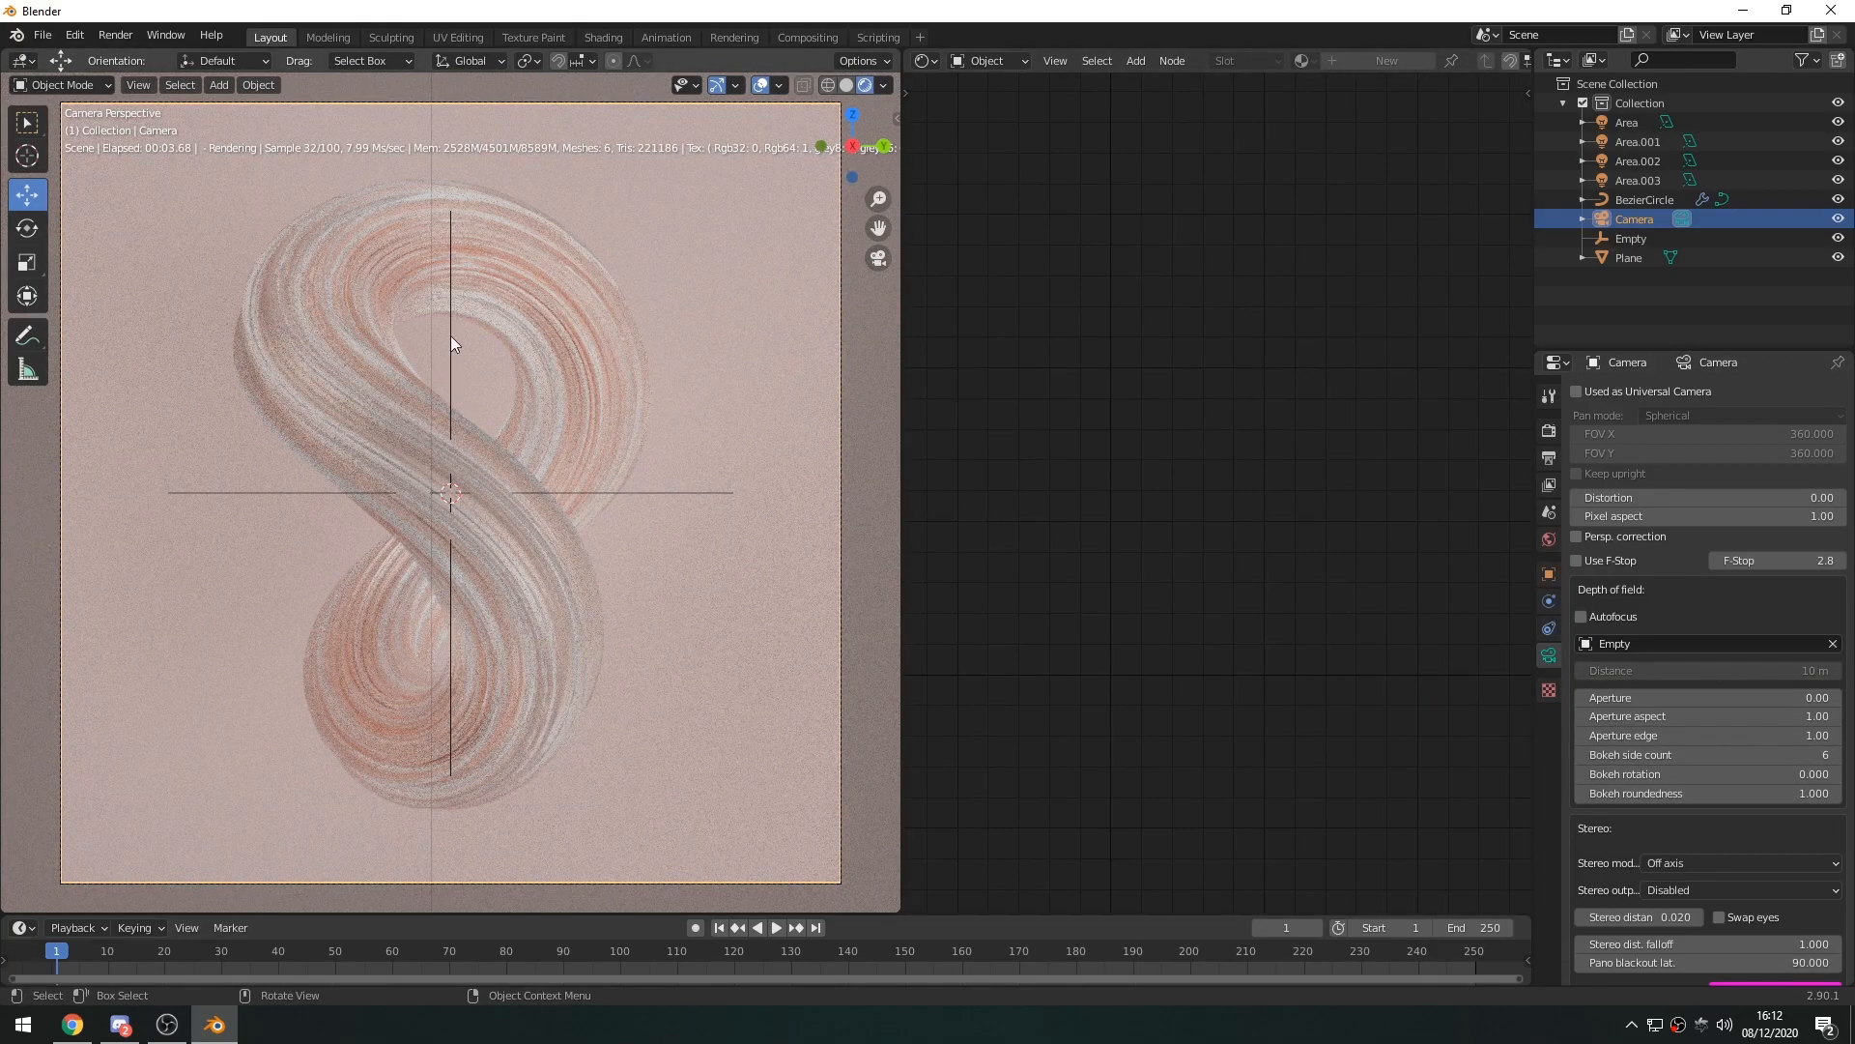
Scale the empty down to about three quarters of its size
{"action": "left_click", "coordinate": [601, 495]}
{"action": "key", "text": "s"}
{"action": "left_click", "coordinate": [674, 443]}
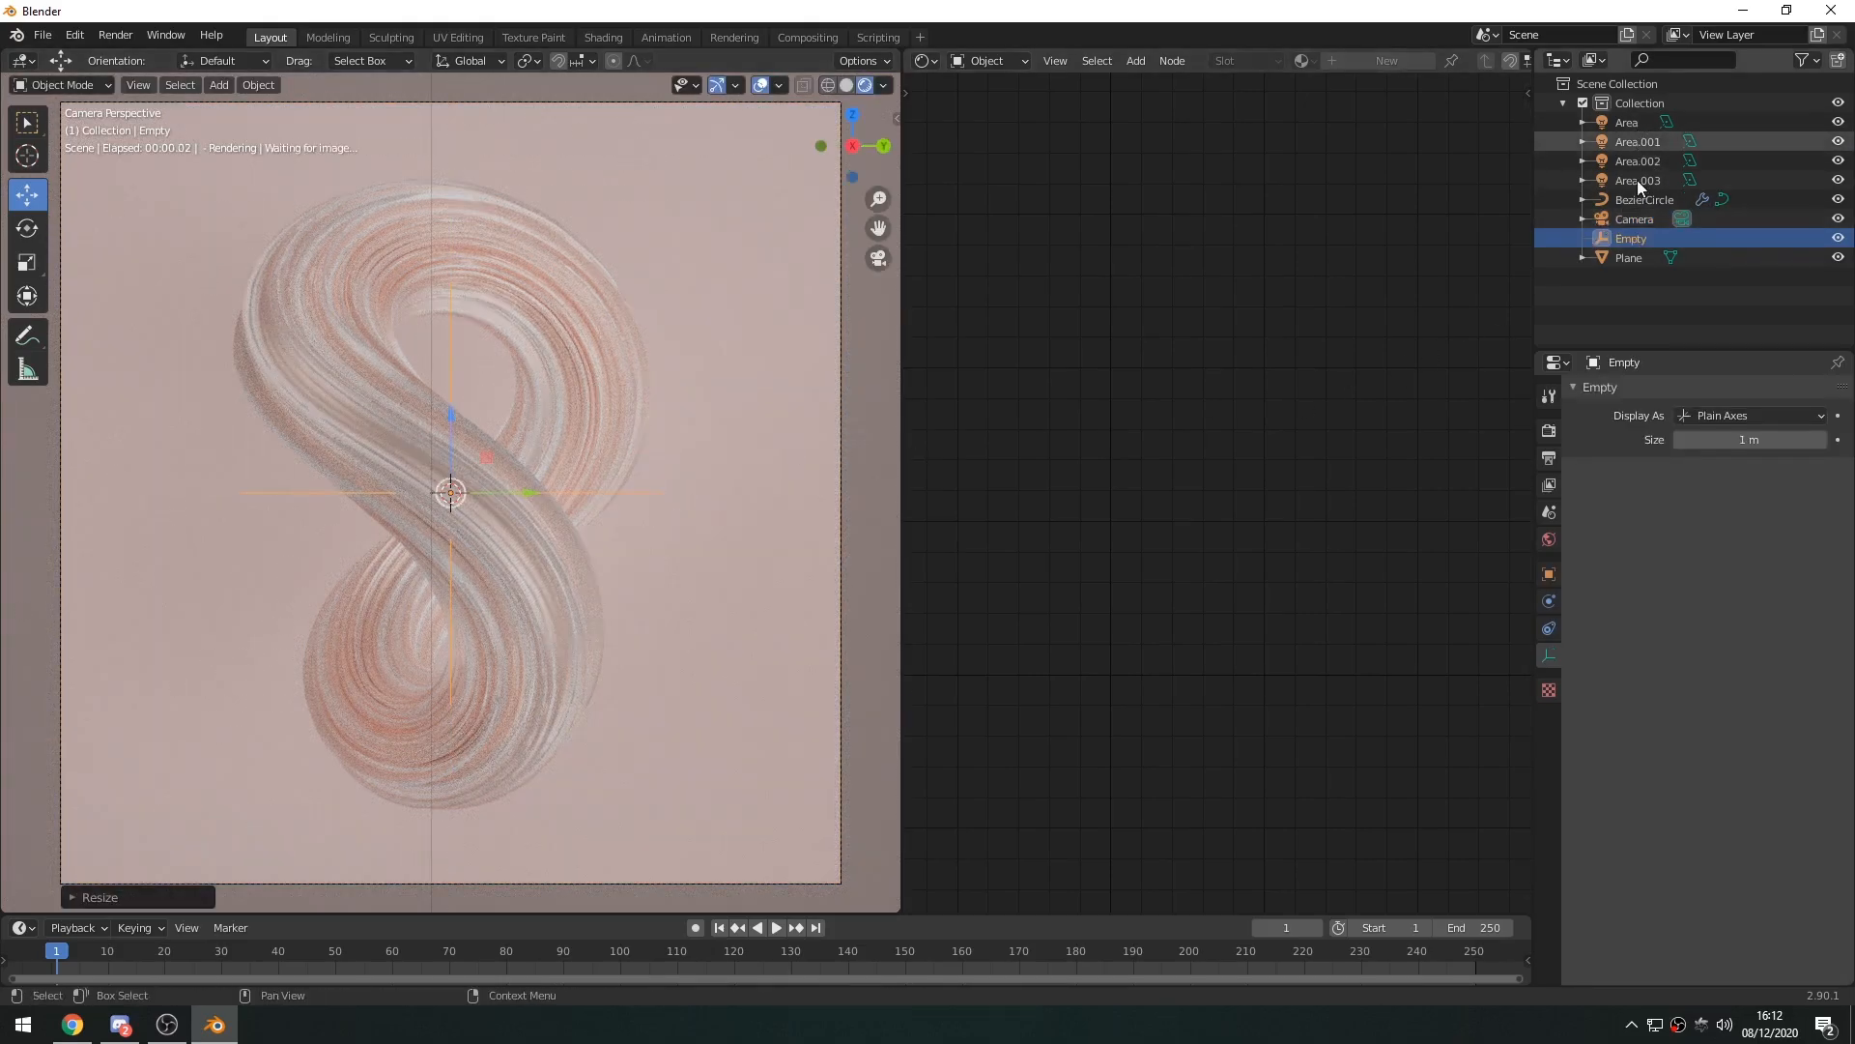
Try an Octane depth-of-field aperture of 2.5 on the camera and raise it to 3.3
{"action": "left_click", "coordinate": [1636, 221]}
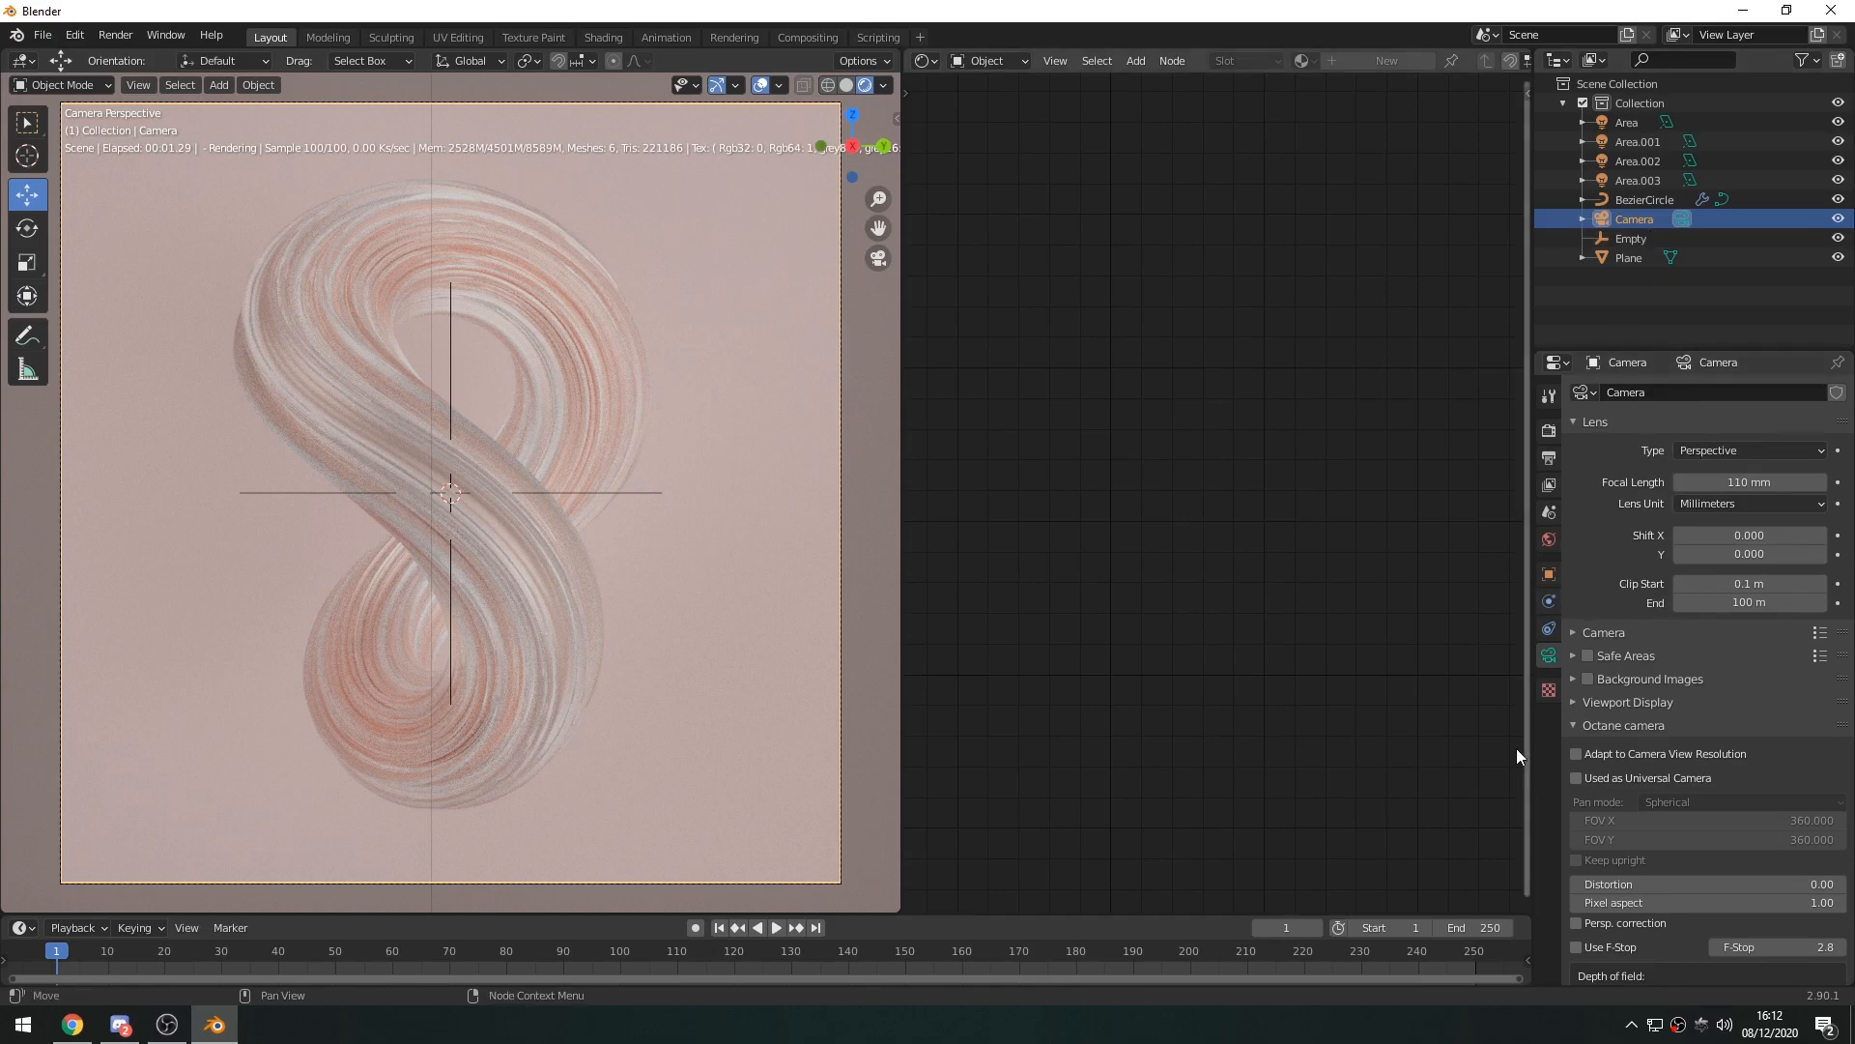
{"action": "scroll", "coordinate": [1612, 717], "scroll_direction": "down", "scroll_amount": 10}
{"action": "double_click", "coordinate": [1706, 658]}
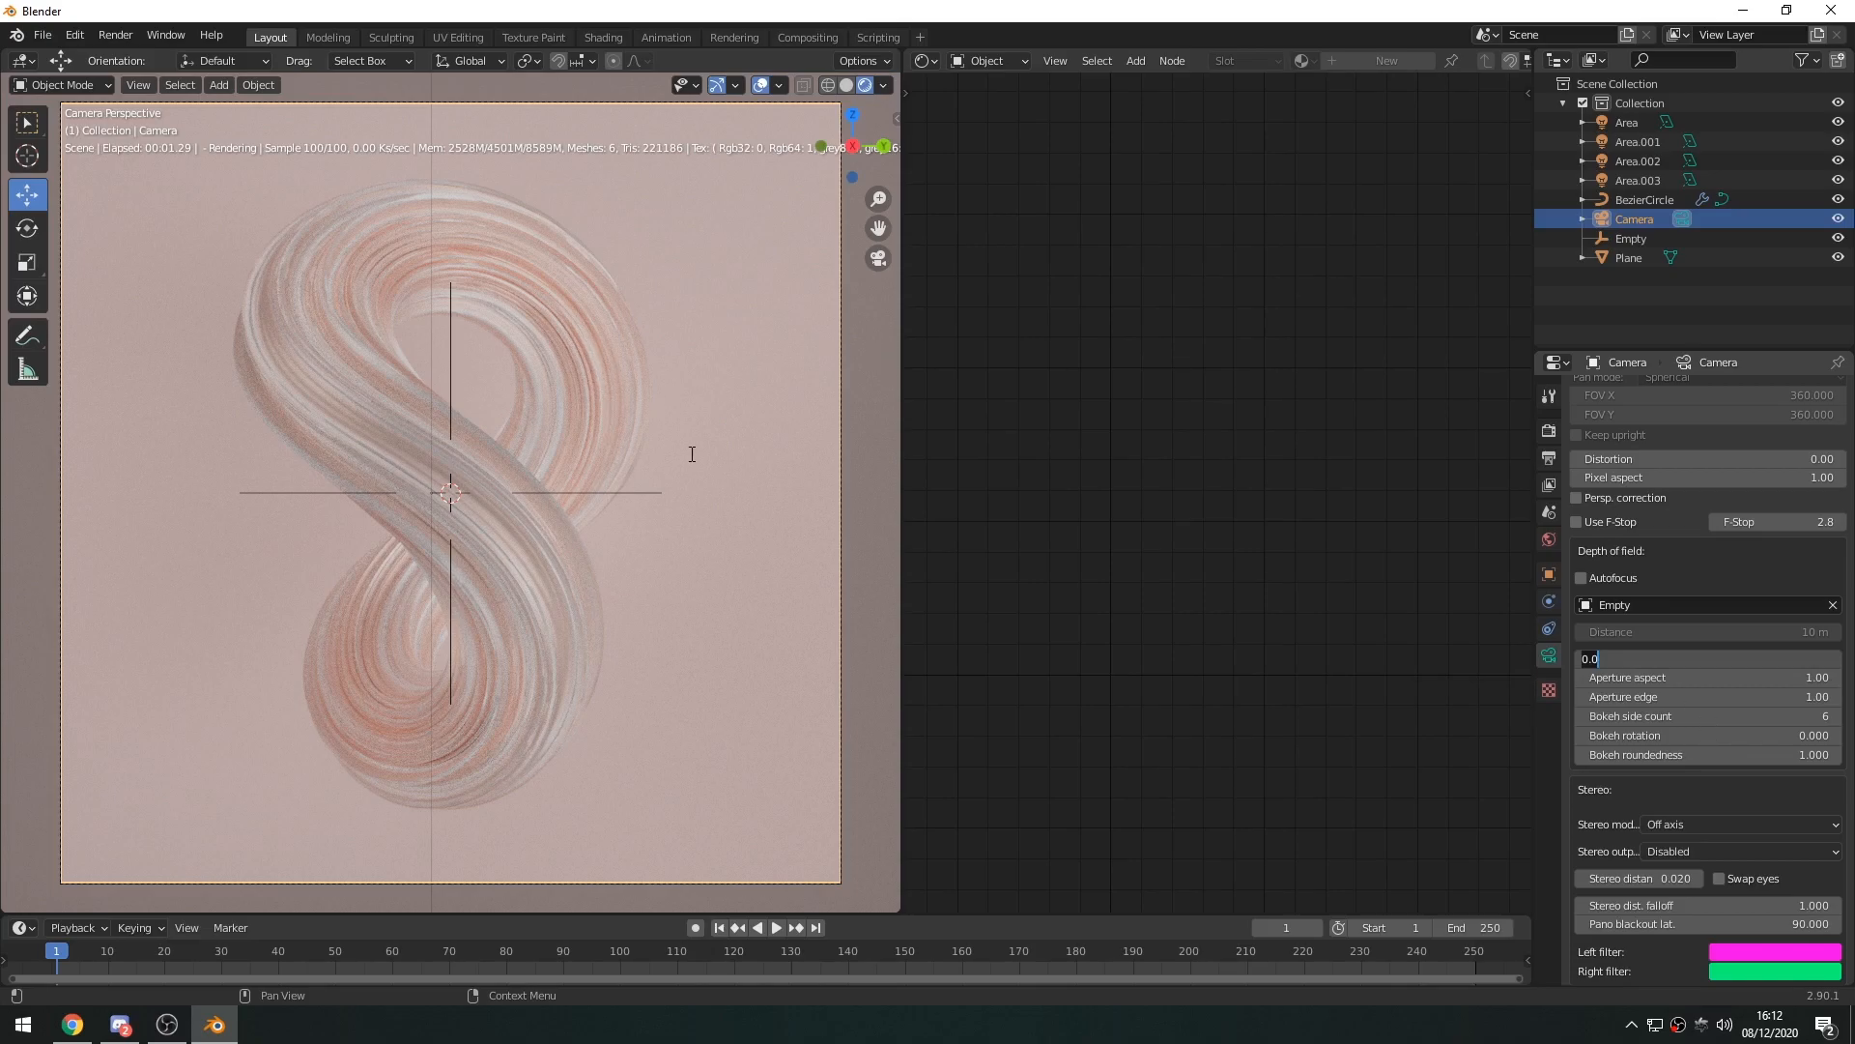
{"action": "type", "text": "2.5"}
{"action": "key", "text": "Return"}
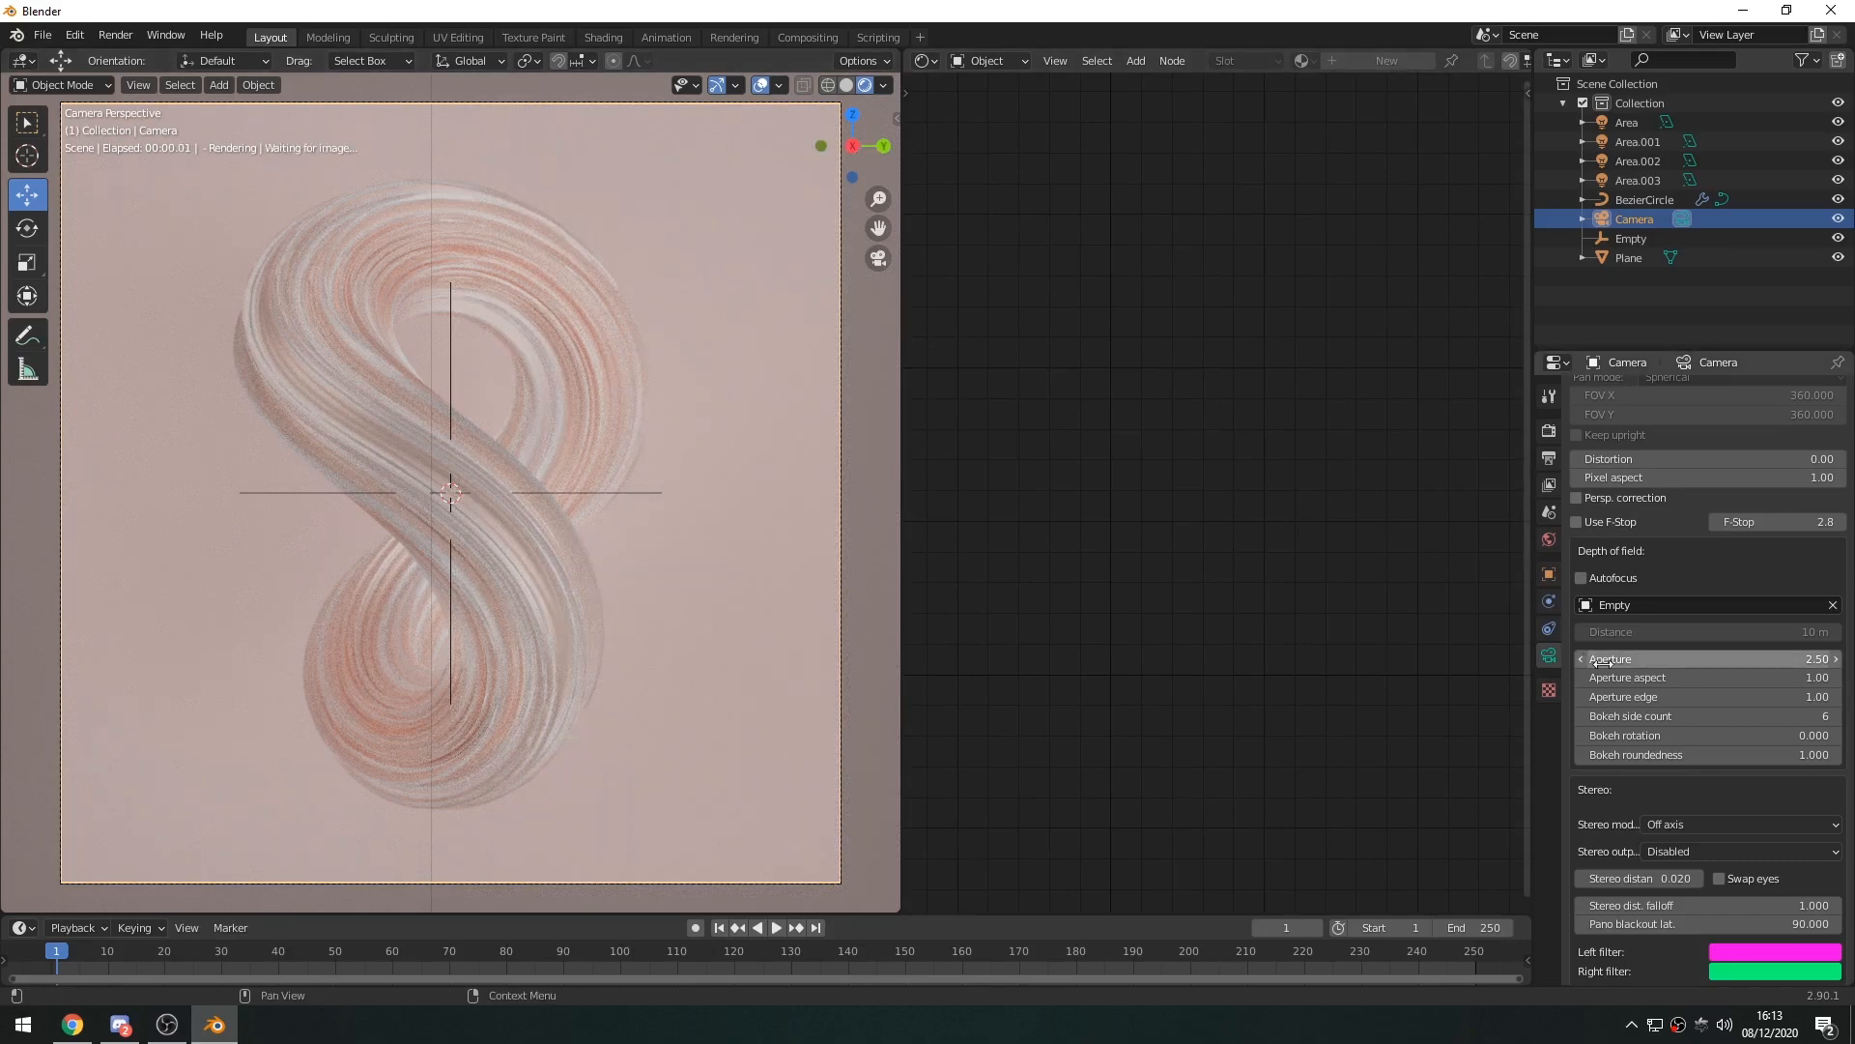
{"action": "left_click", "coordinate": [1682, 663]}
{"action": "left_click_drag", "start_coordinate": [1683, 663], "coordinate": [1739, 663]}
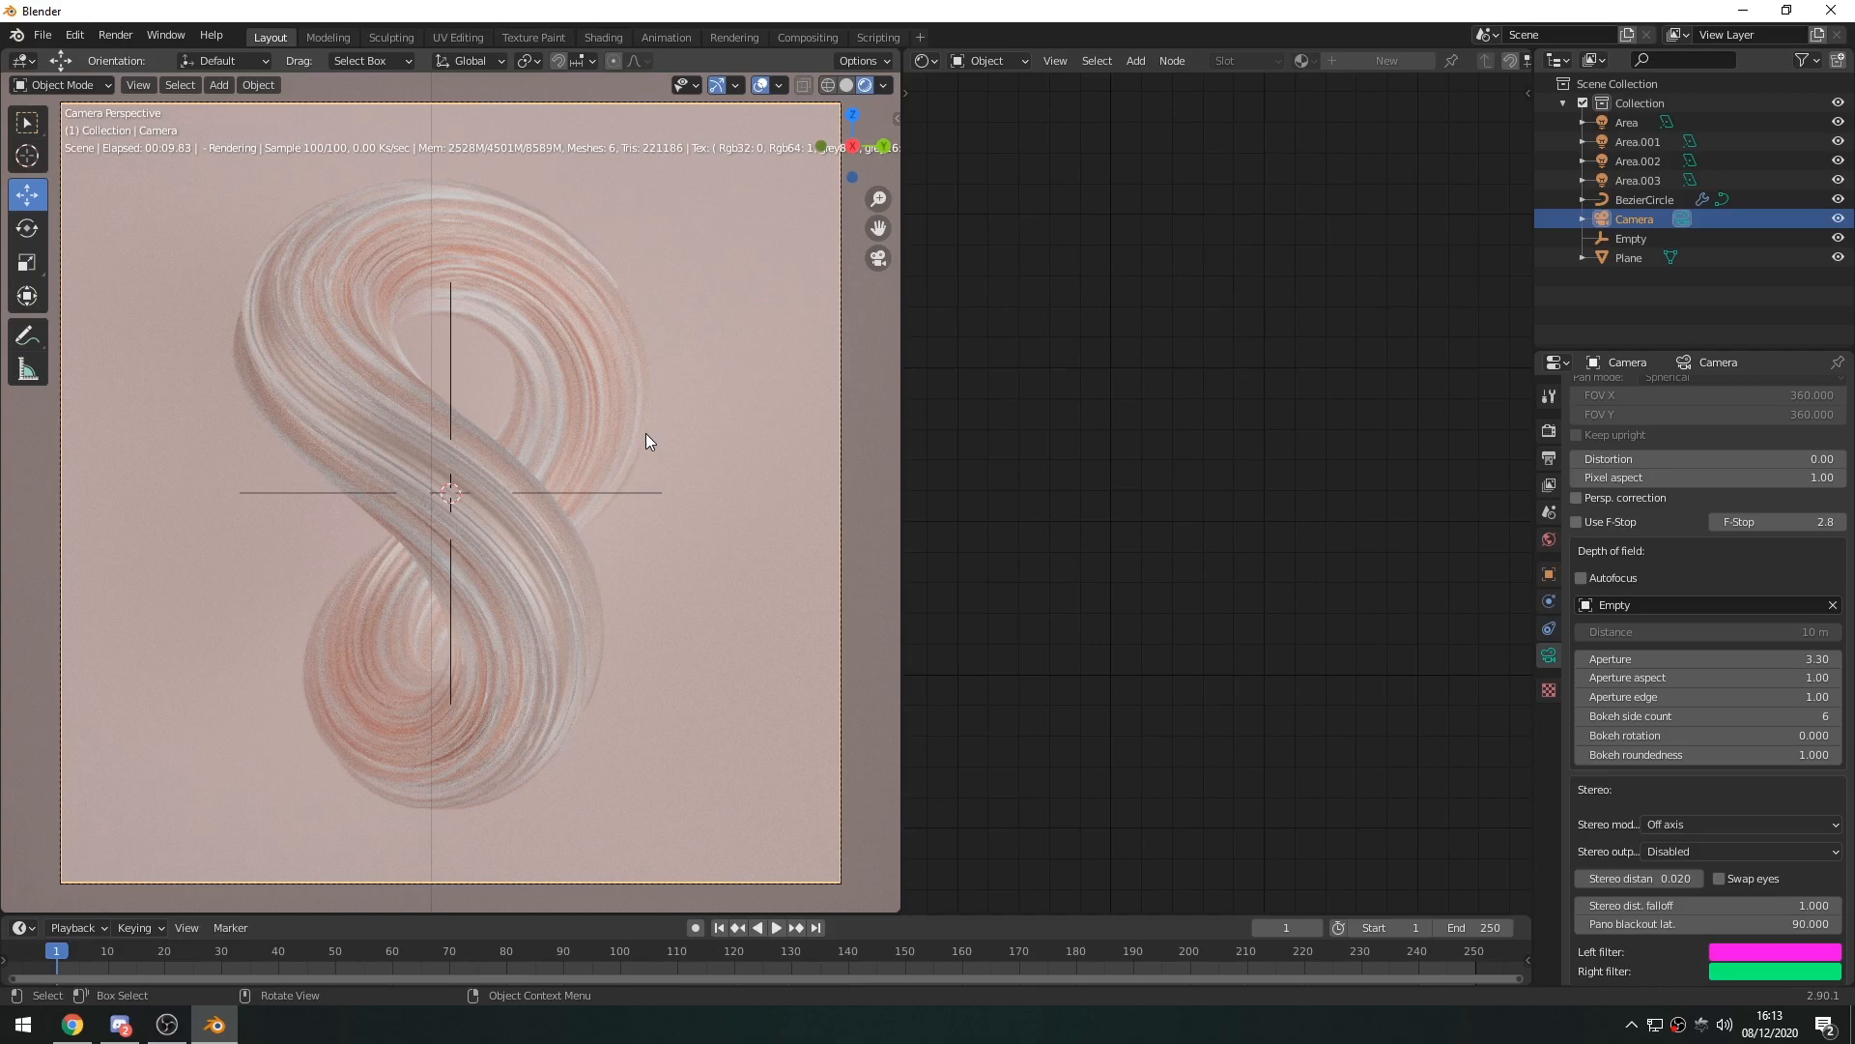
Select the backdrop plane and hide the viewport overlays and gizmos for a clean render preview
{"action": "left_click", "coordinate": [729, 406]}
{"action": "left_click", "coordinate": [760, 85]}
{"action": "left_click", "coordinate": [717, 85]}
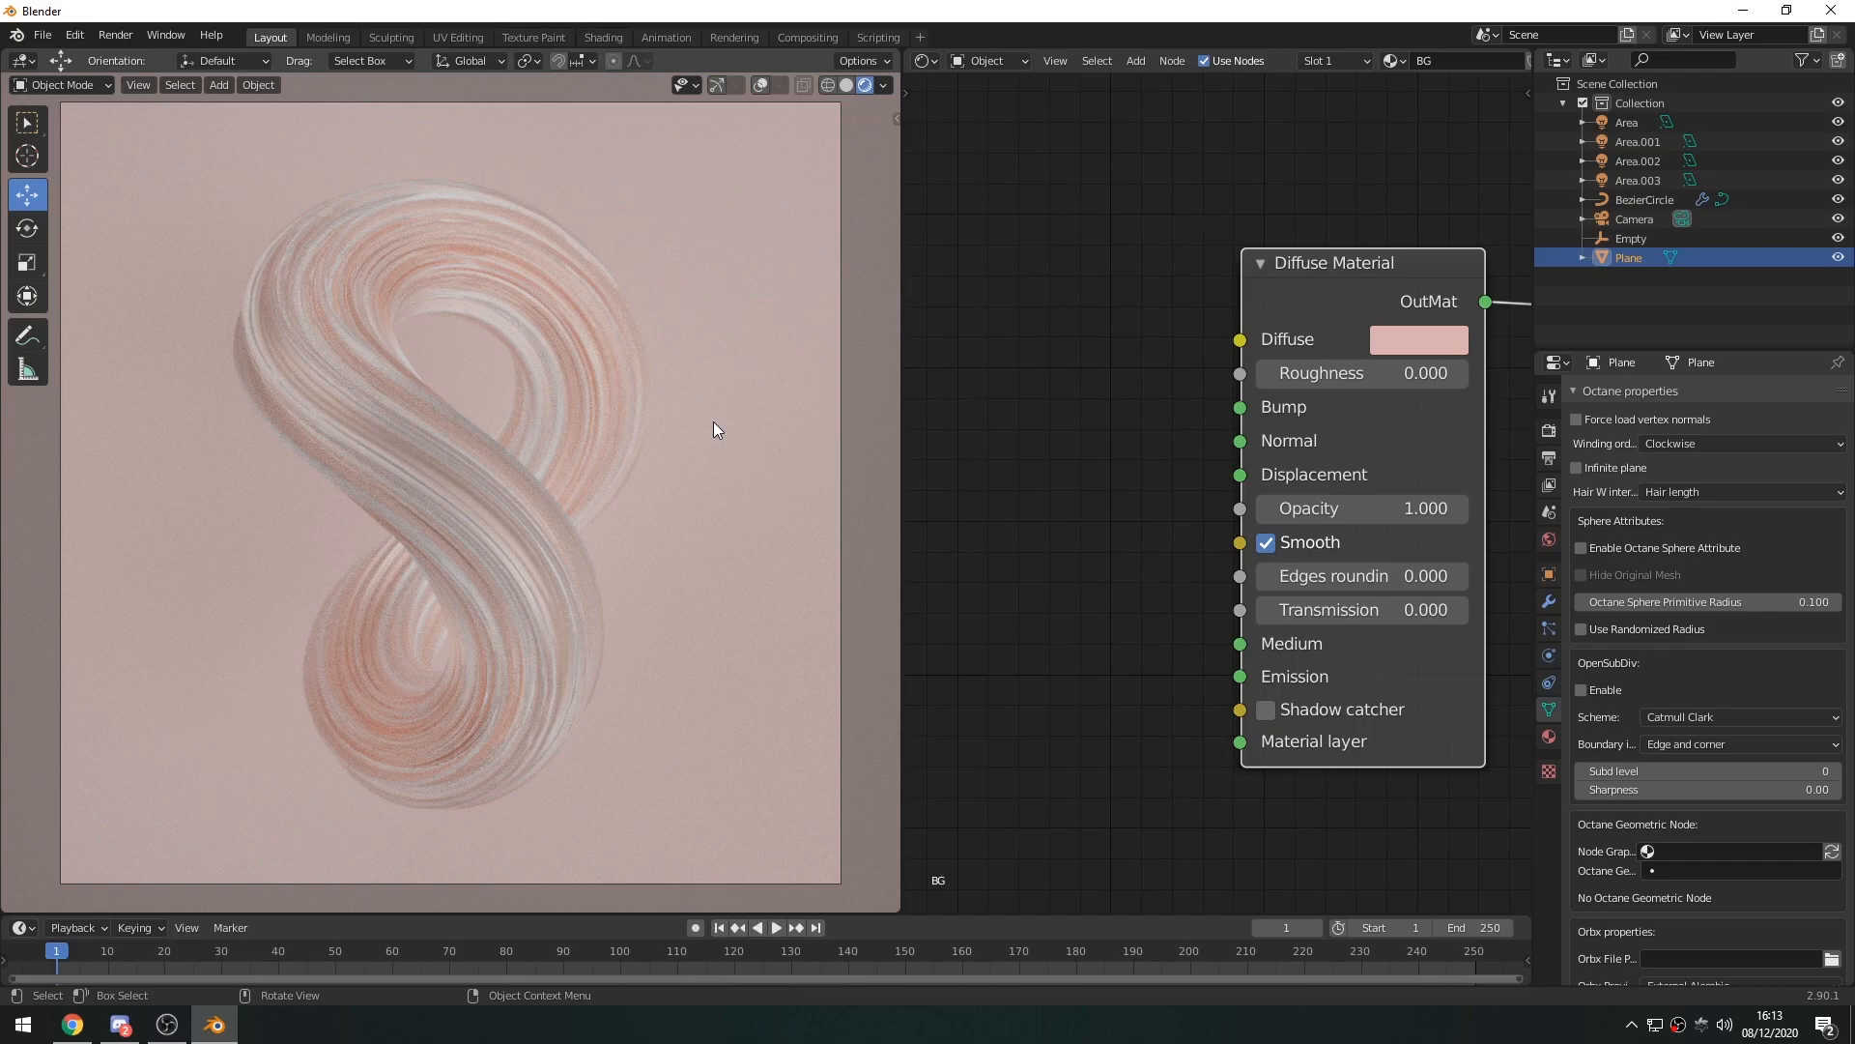
Set the subdivision level of the ring material's Vertex Displacement node to 4
{"action": "left_click", "coordinate": [555, 321]}
{"action": "scroll", "coordinate": [1241, 771], "scroll_direction": "up", "scroll_amount": 2}
{"action": "middle_click_drag", "start_coordinate": [1243, 724], "coordinate": [1246, 218]}
{"action": "double_click", "coordinate": [1189, 633]}
{"action": "type", "text": "4"}
{"action": "key", "text": "Return"}
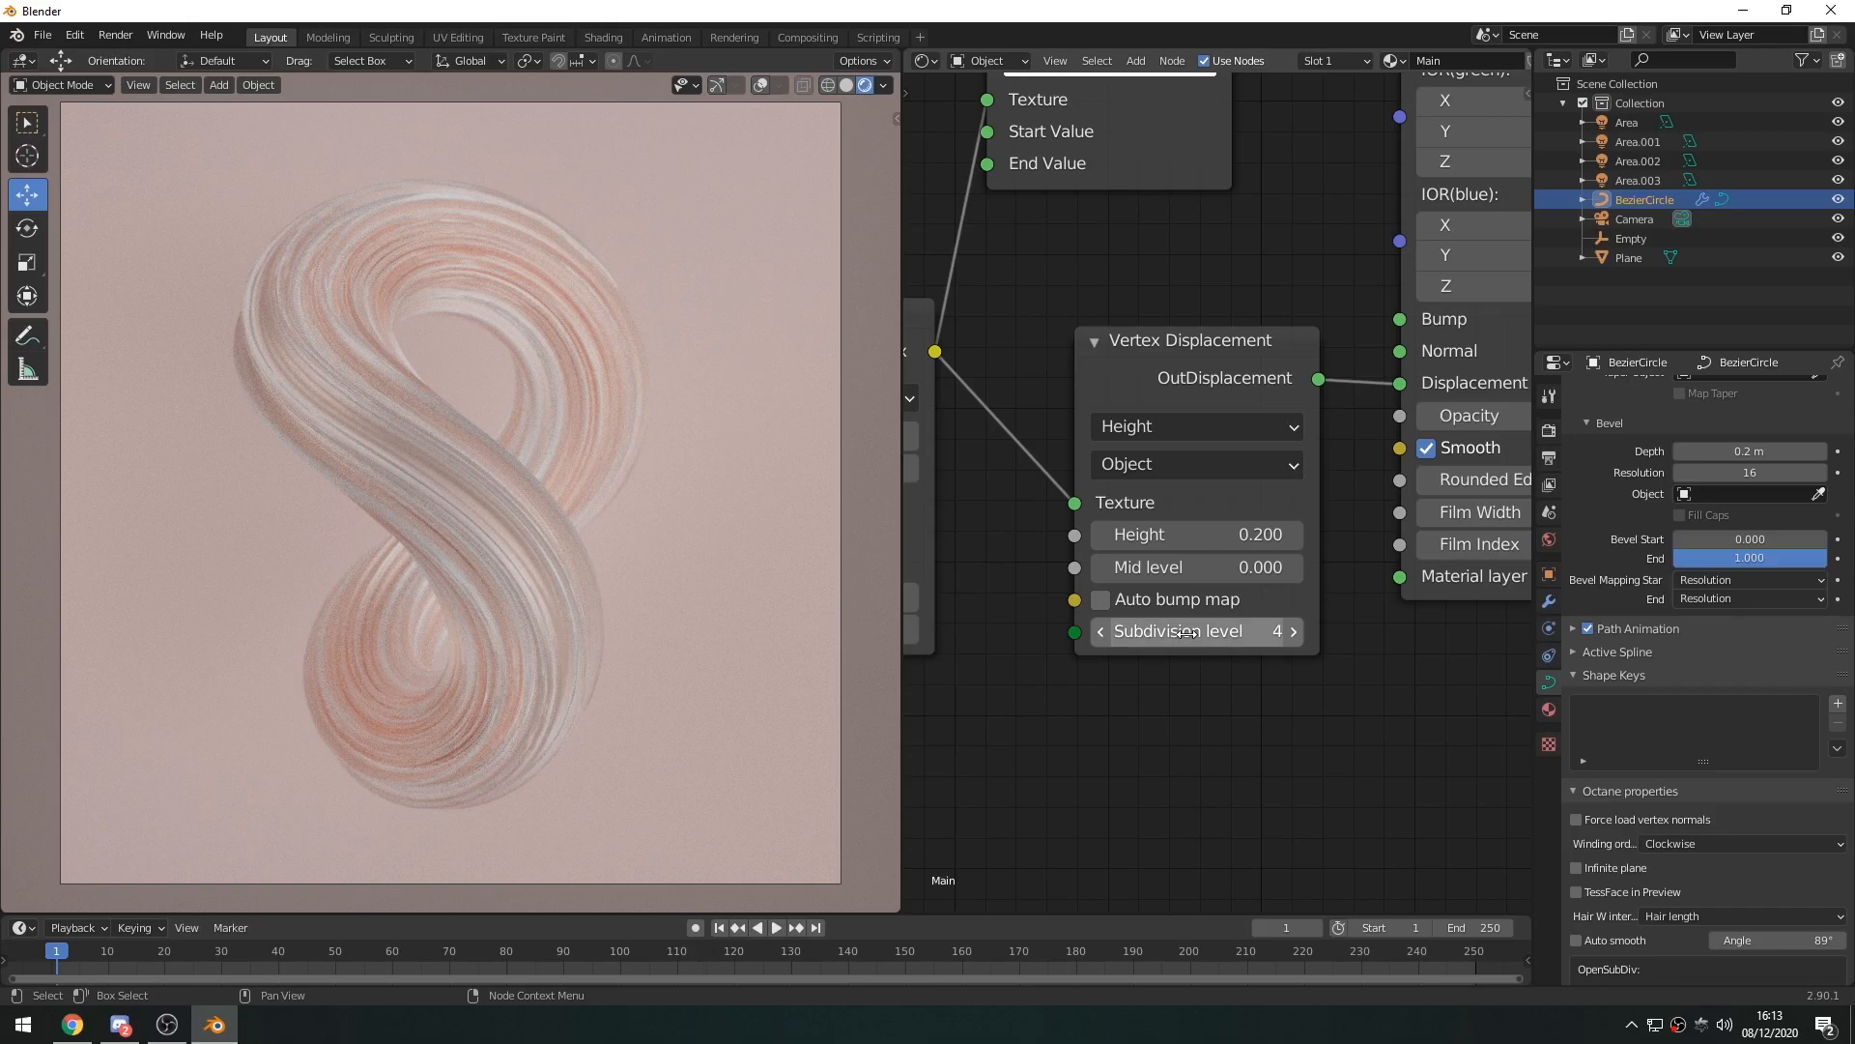